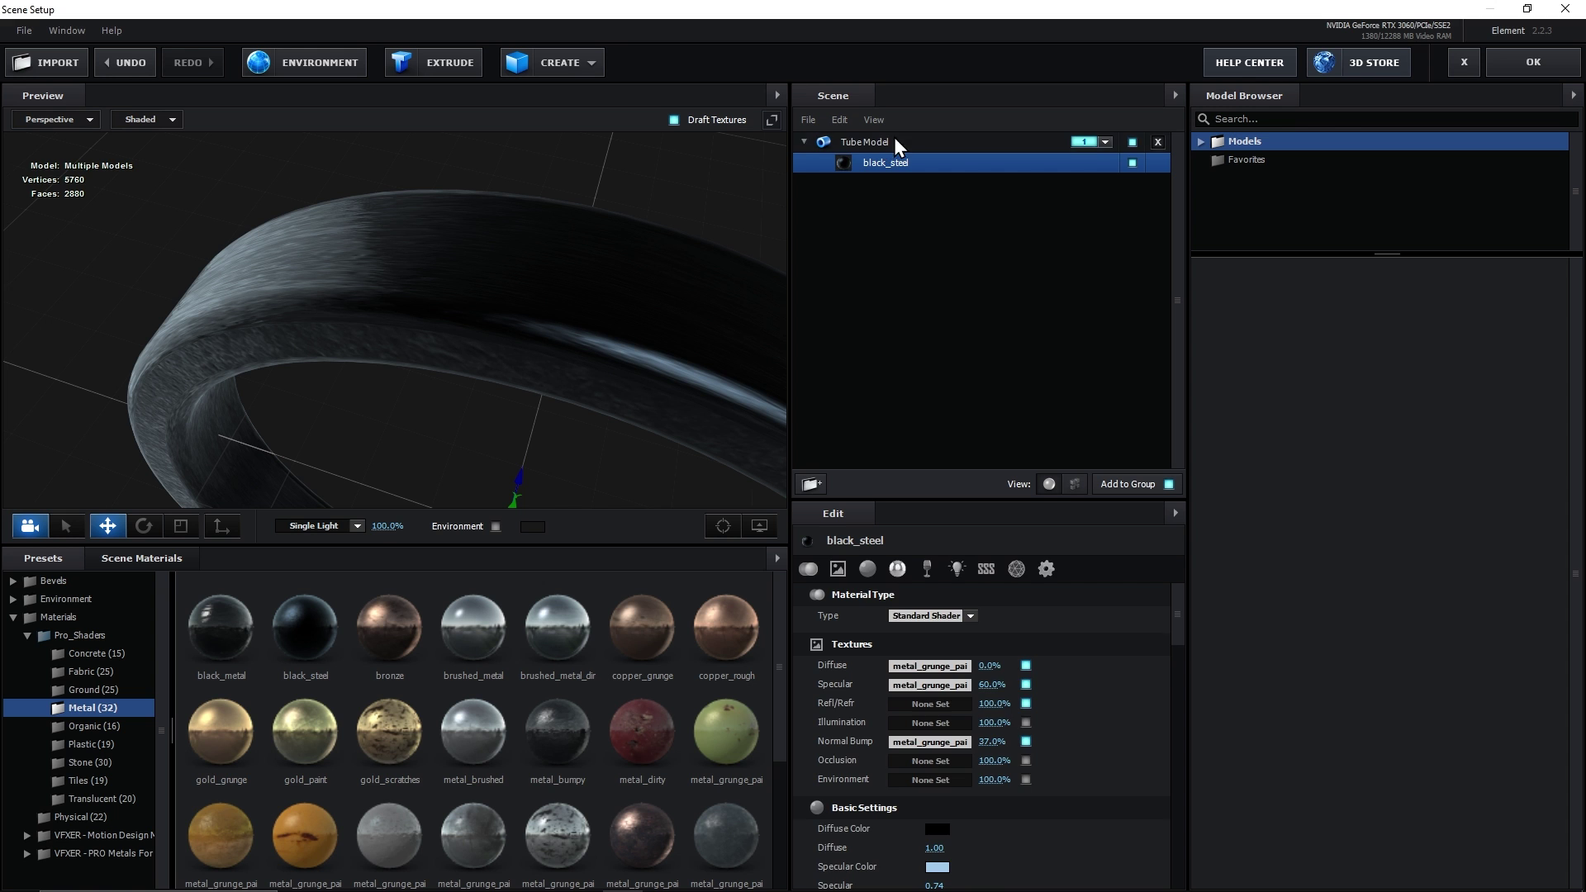
Set the tube model's UV texture mapping to Box Repeat.
click(898, 144)
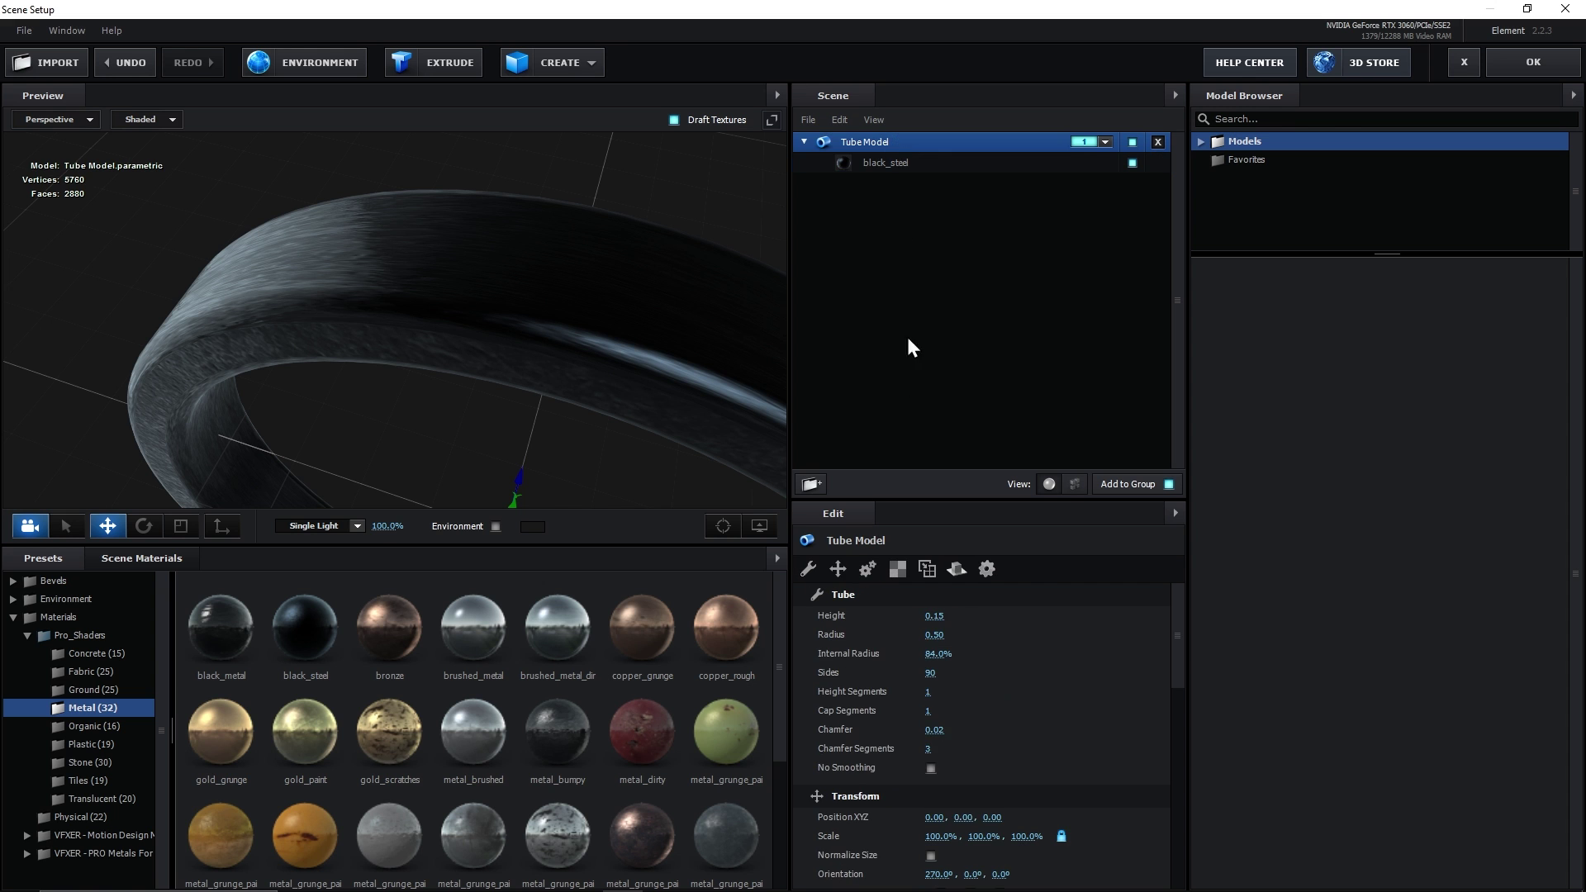
click(900, 578)
click(965, 617)
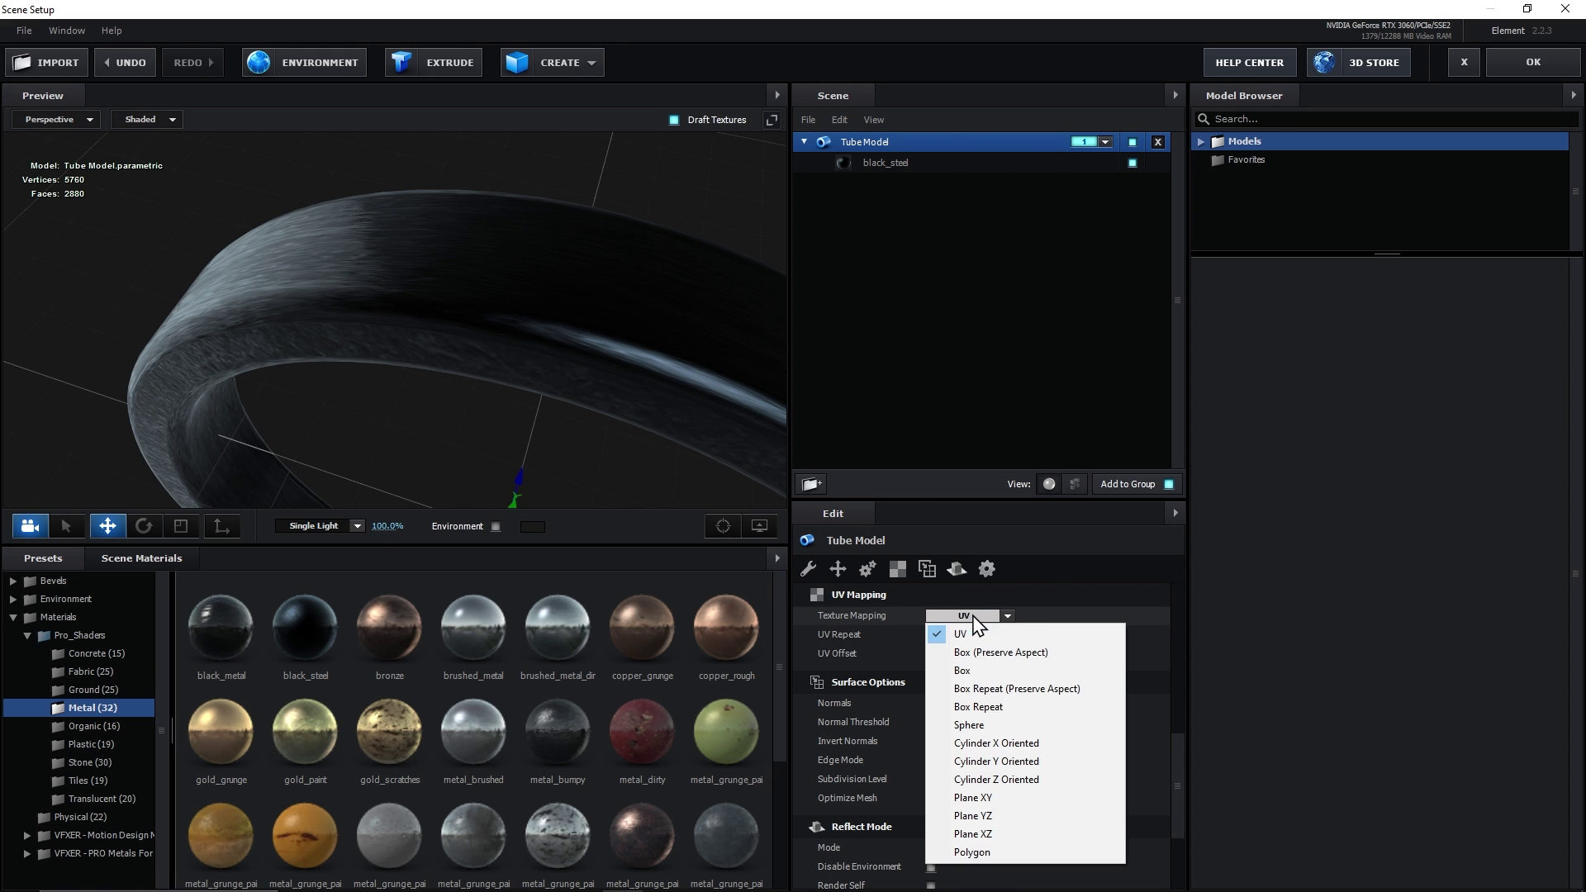
click(978, 706)
drag(228, 350, 190, 330)
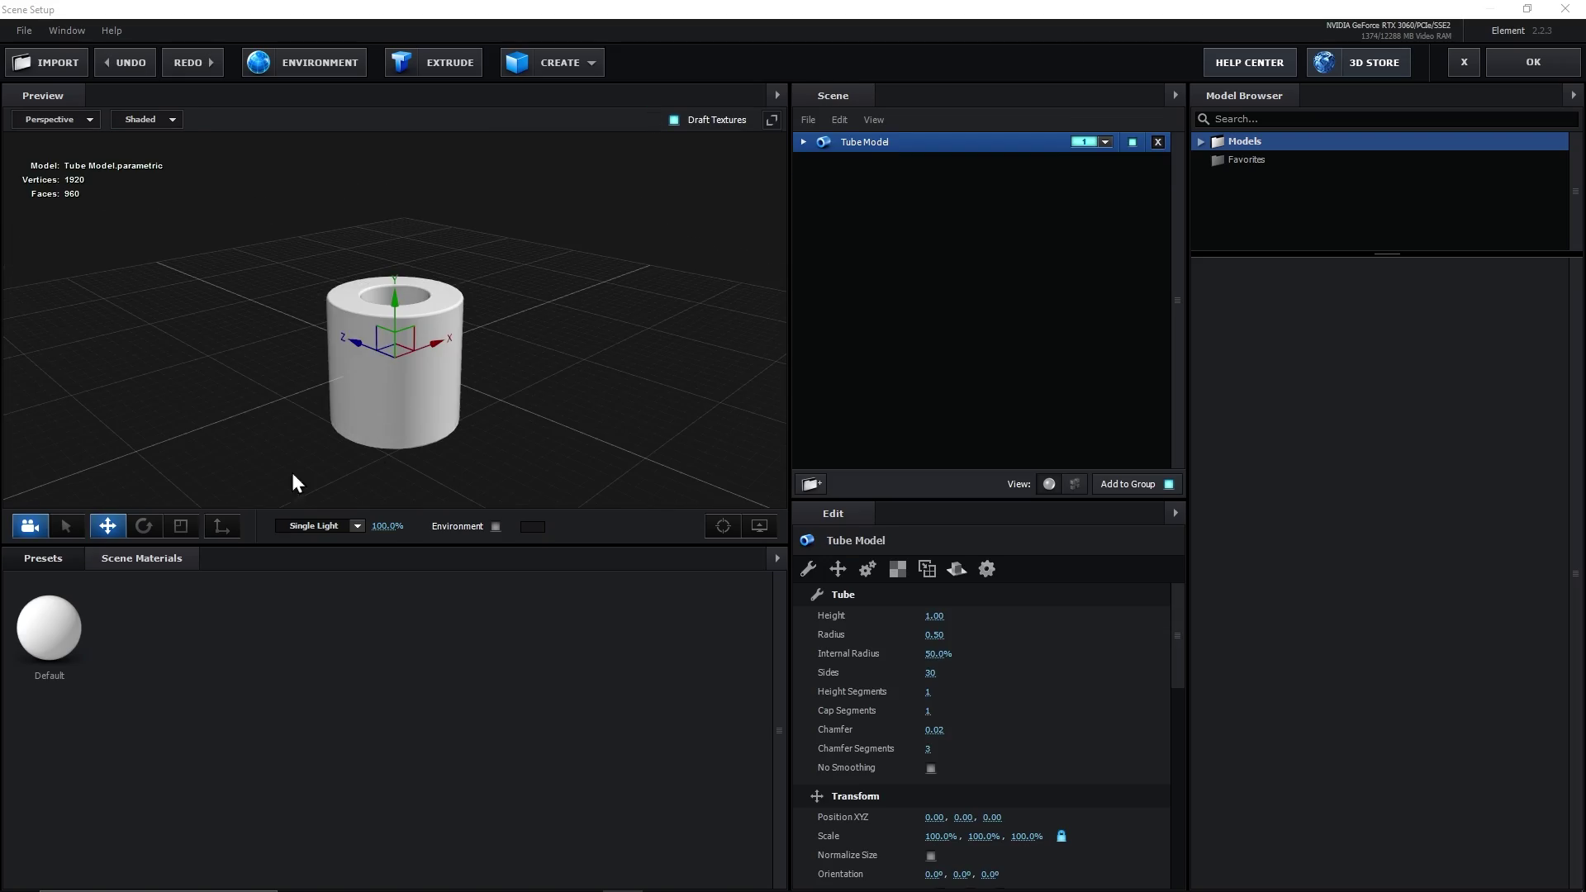
Rotate the upright tube model about its X axis in the preview.
click(144, 529)
drag(429, 337, 484, 423)
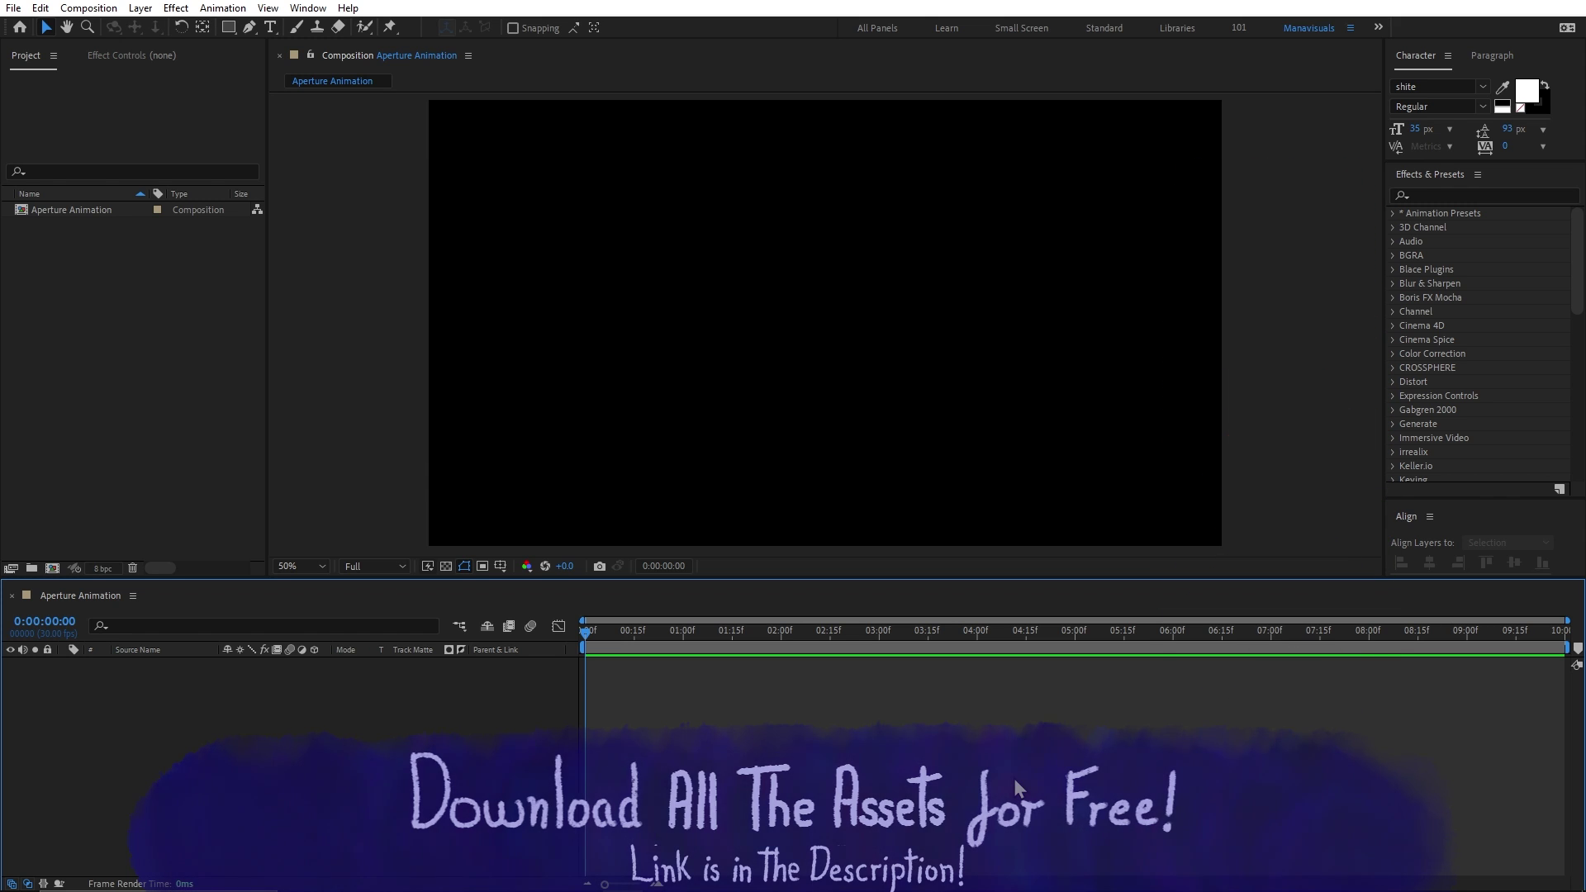
Create a black, composition-sized solid named "Aperture_Element 3D" in the Aperture Animation composition.
click(836, 342)
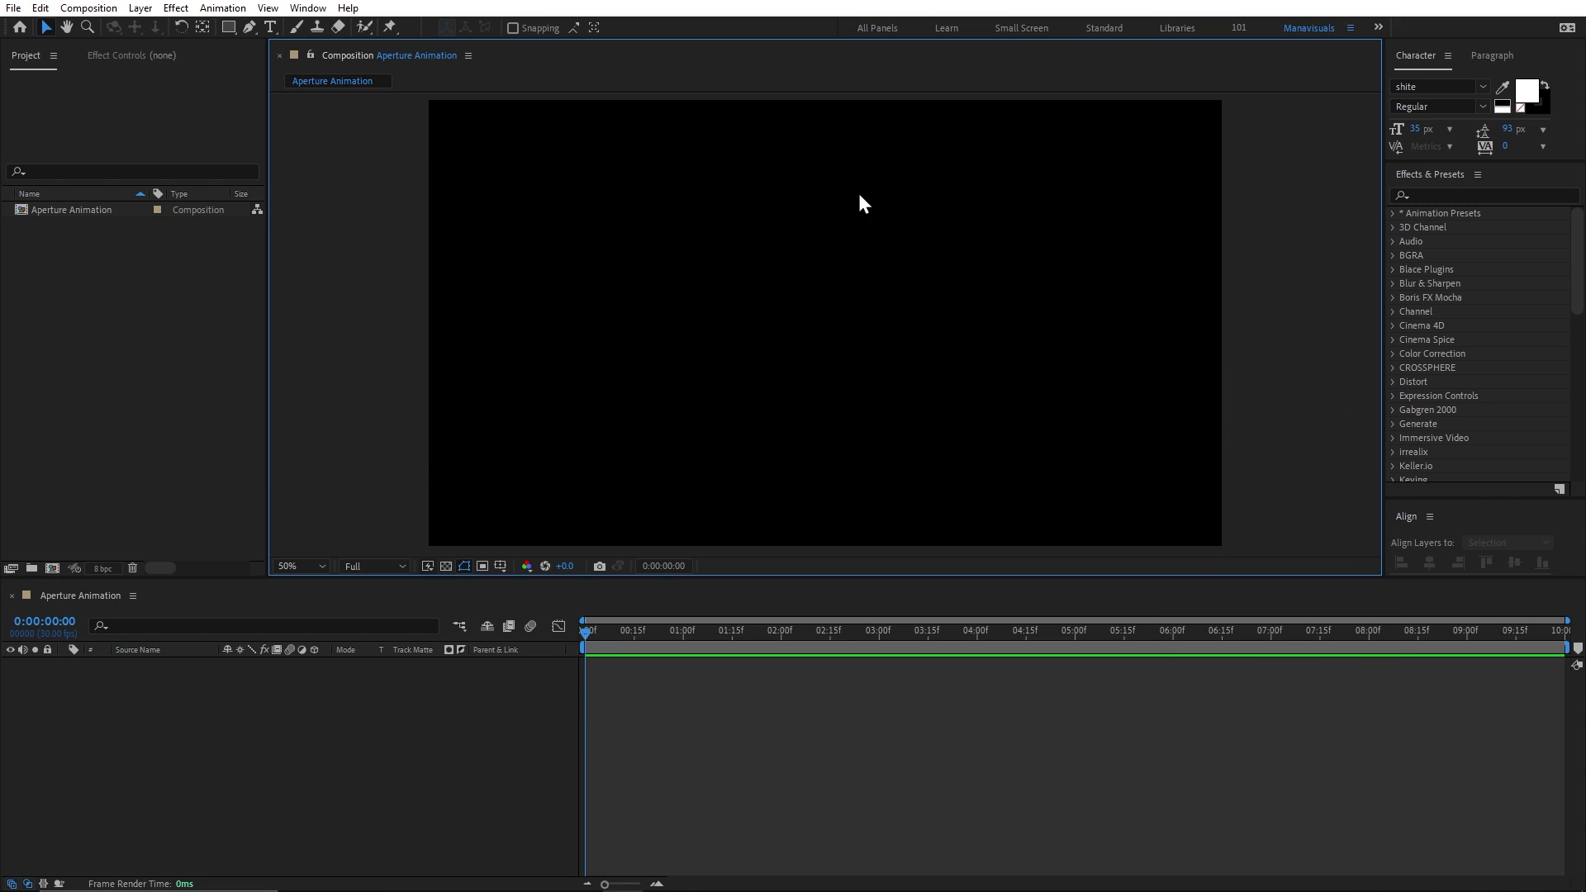
click(439, 748)
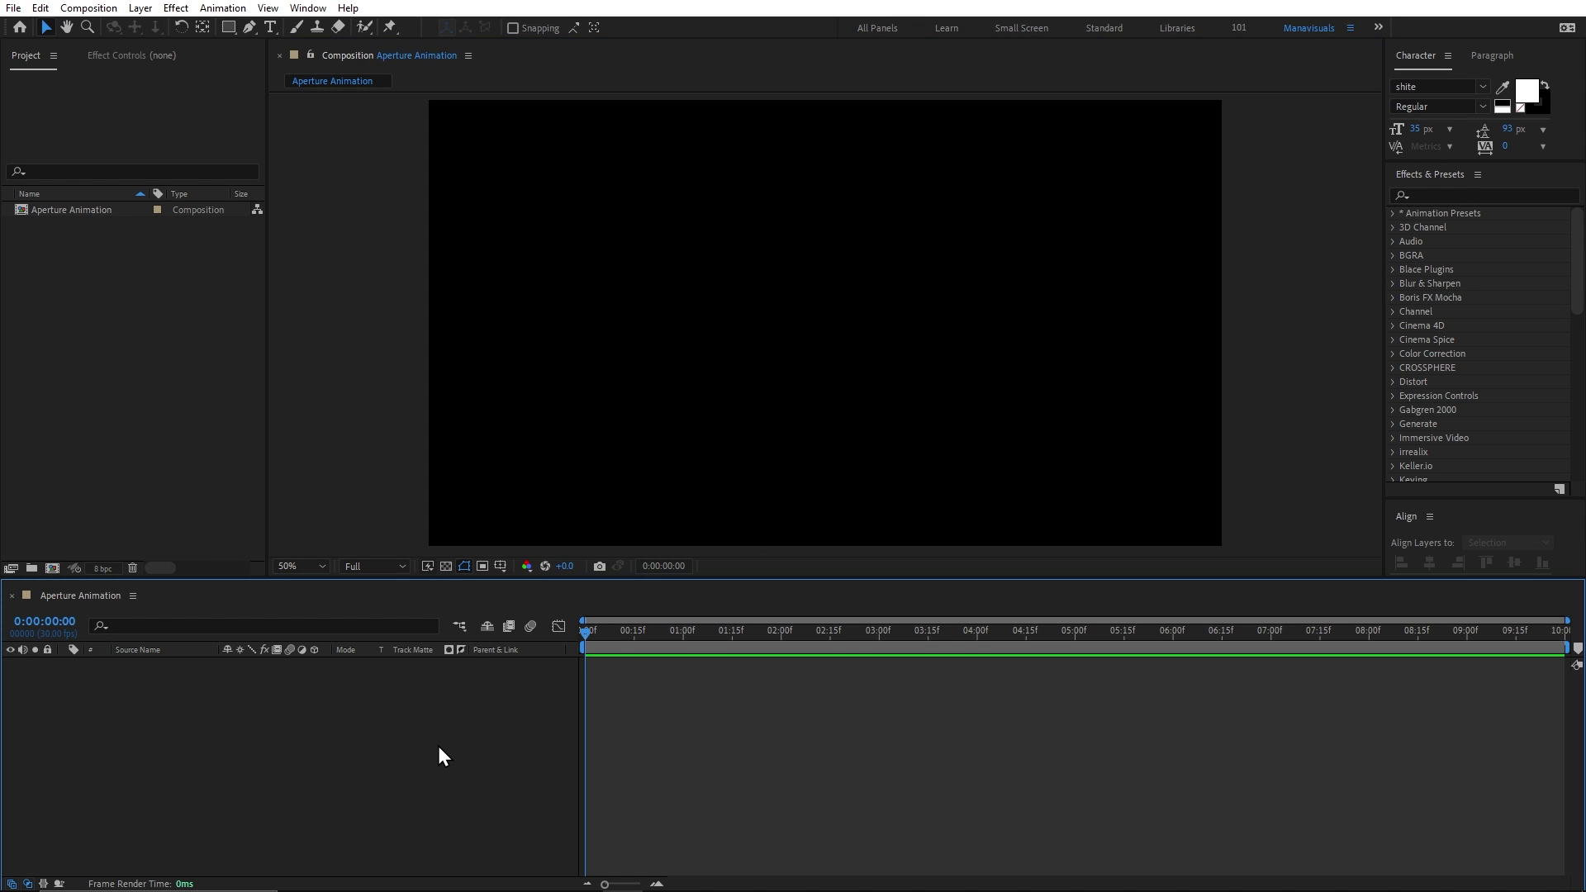
key(ctrl+y)
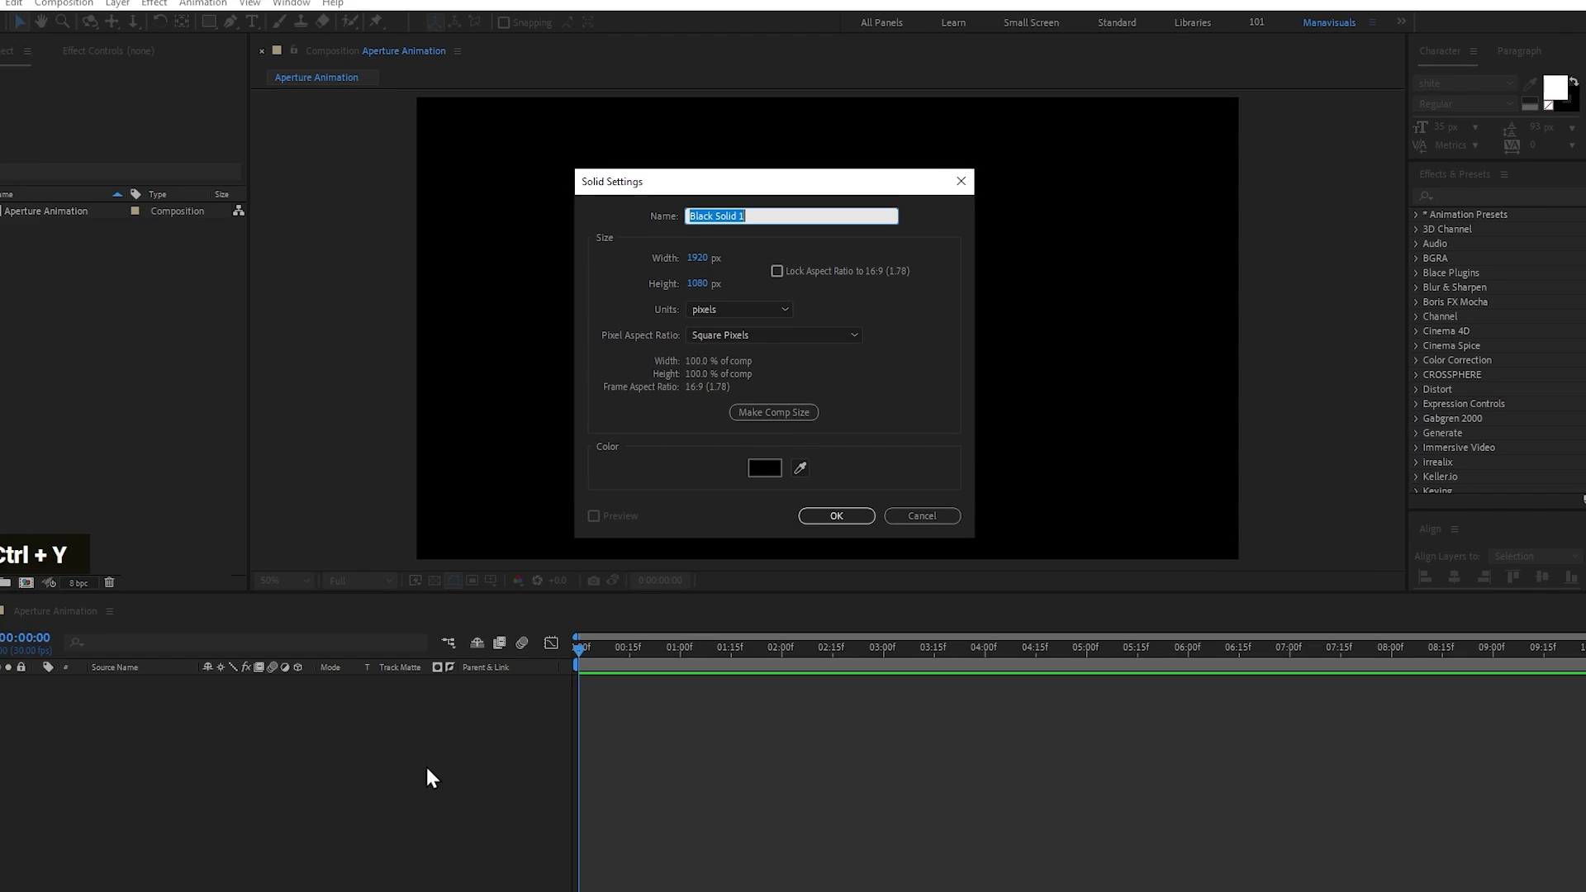
text(Aperture_Element 3D)
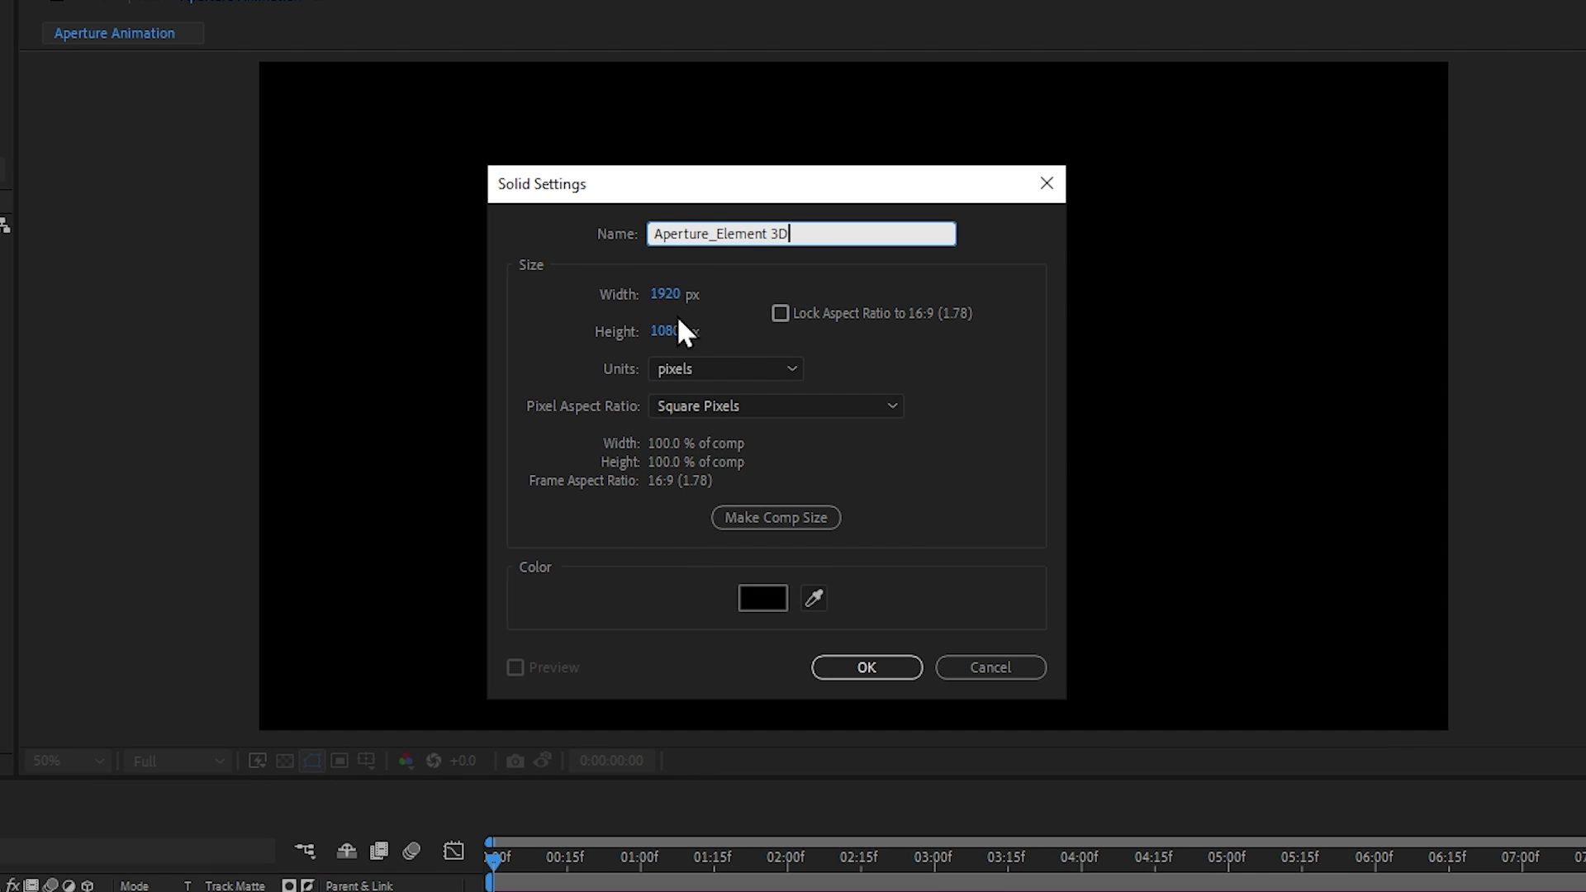
click(775, 518)
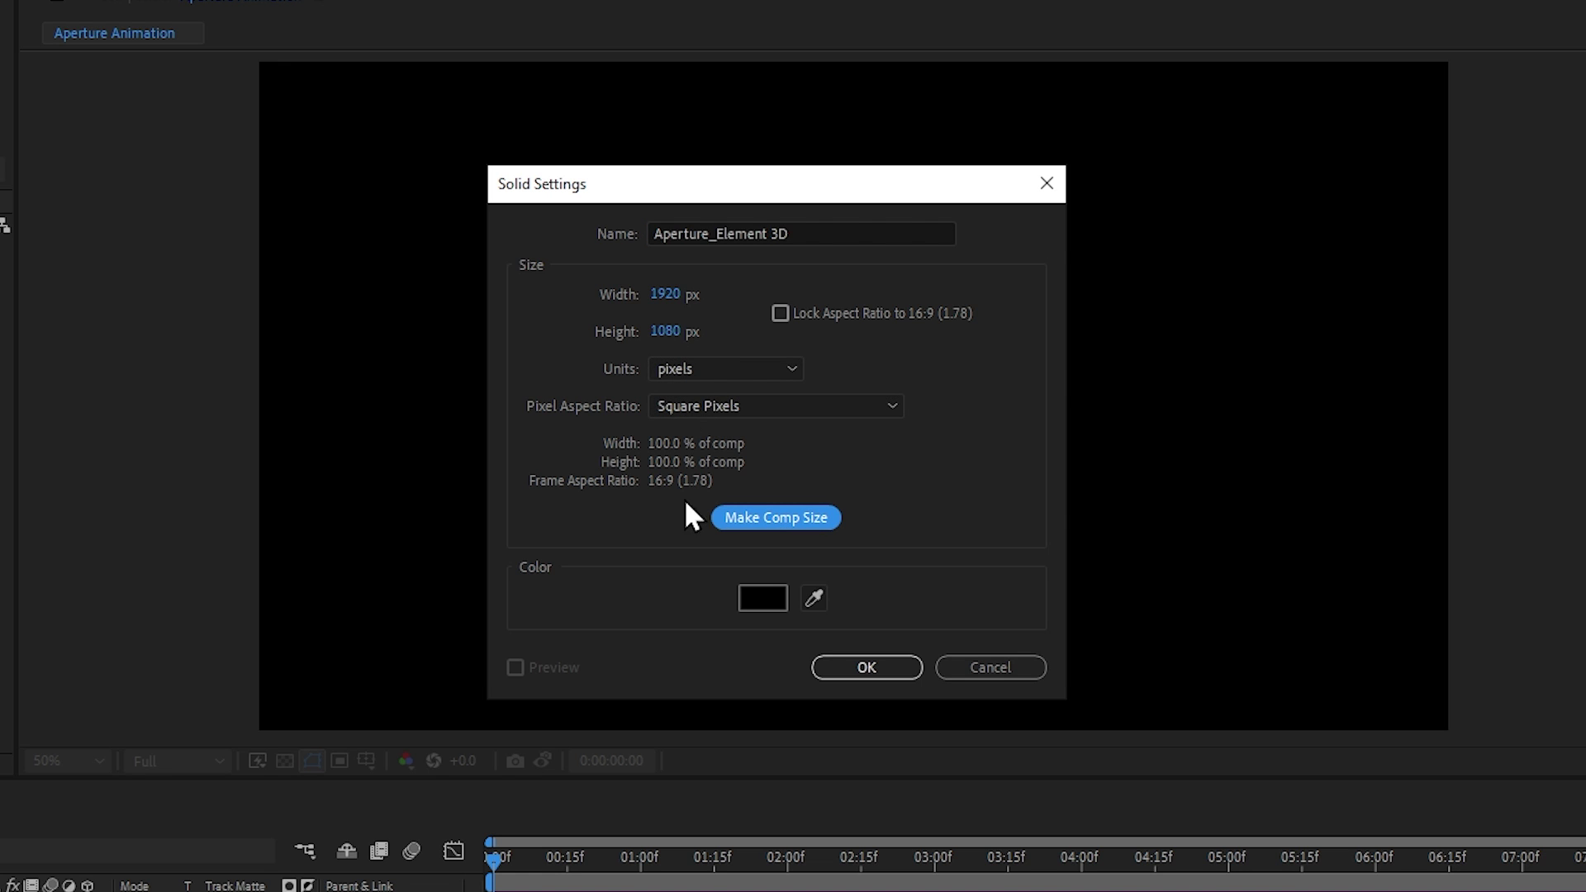
click(765, 597)
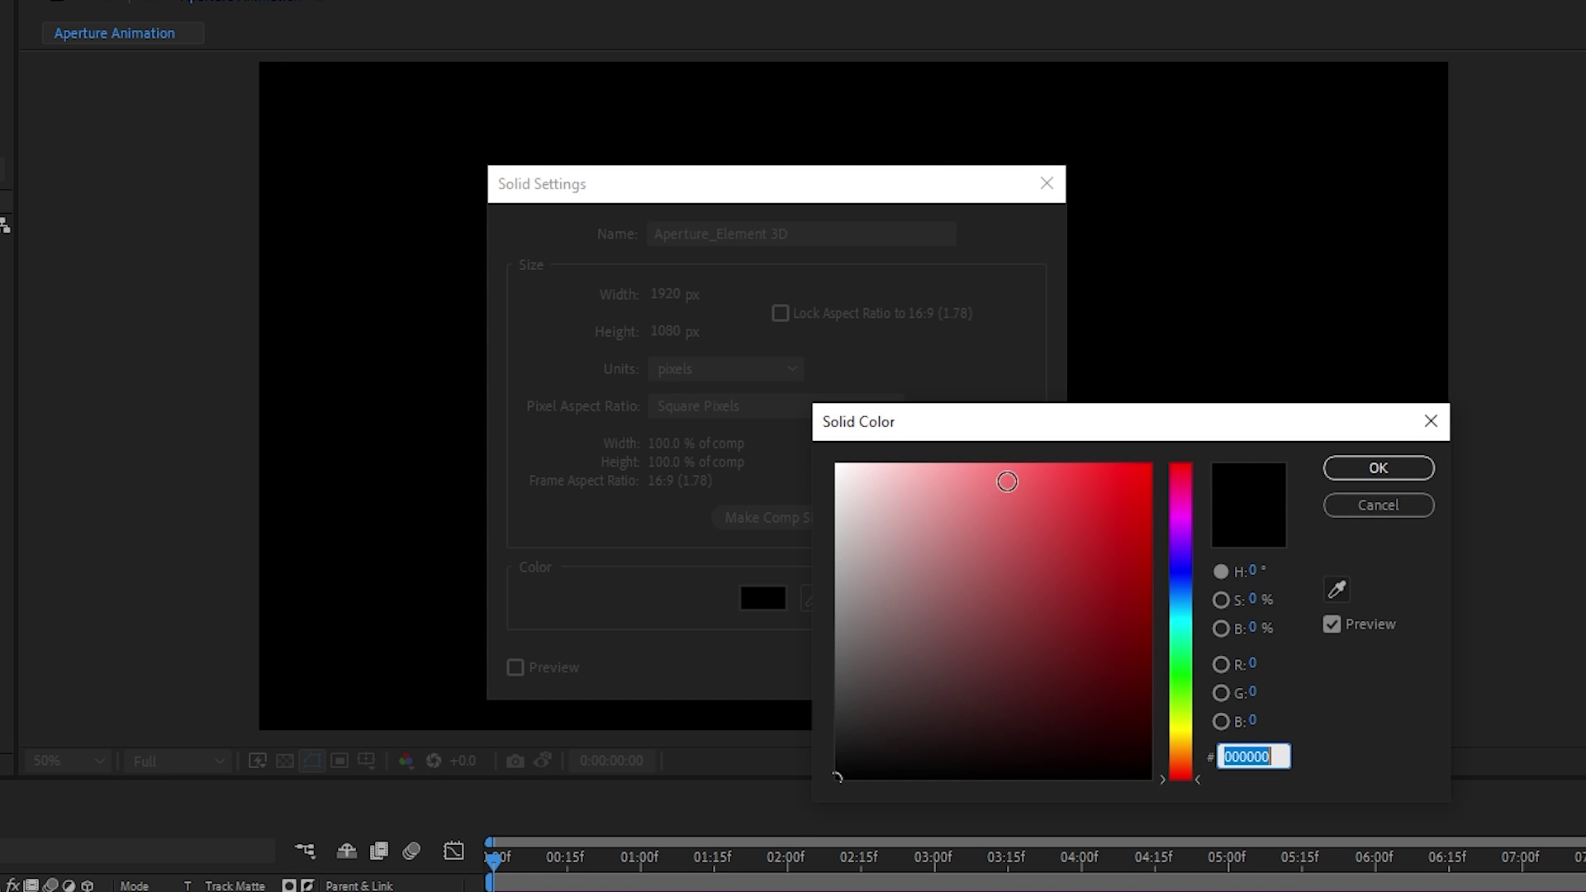
click(1366, 472)
click(867, 666)
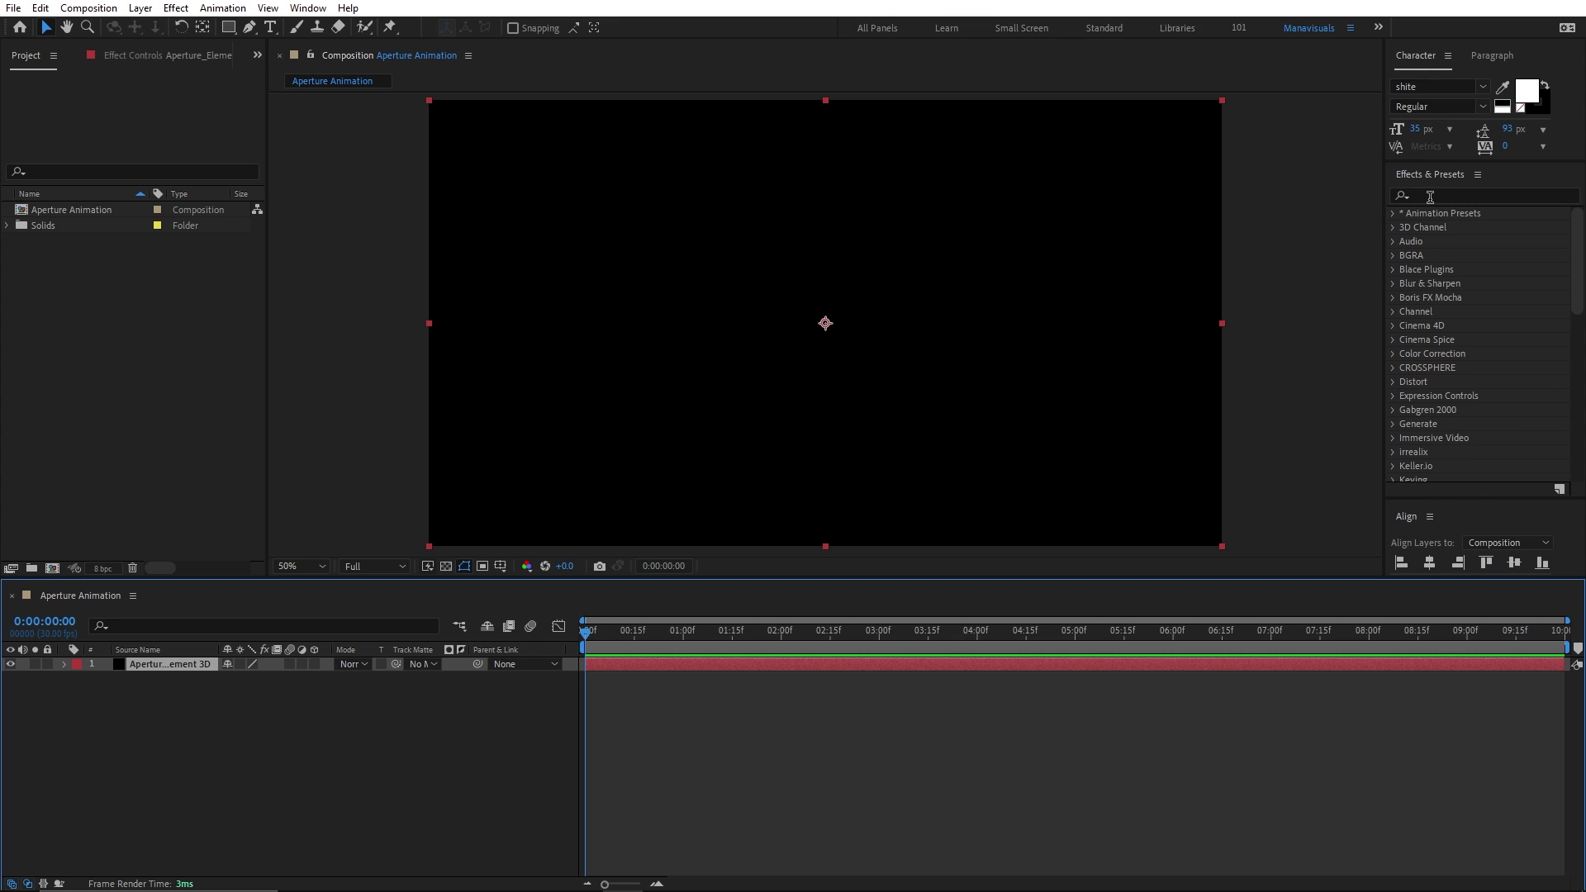
Apply the Element effect to the Aperture_Element 3D solid and open its Scene Setup.
click(1430, 197)
text(Element)
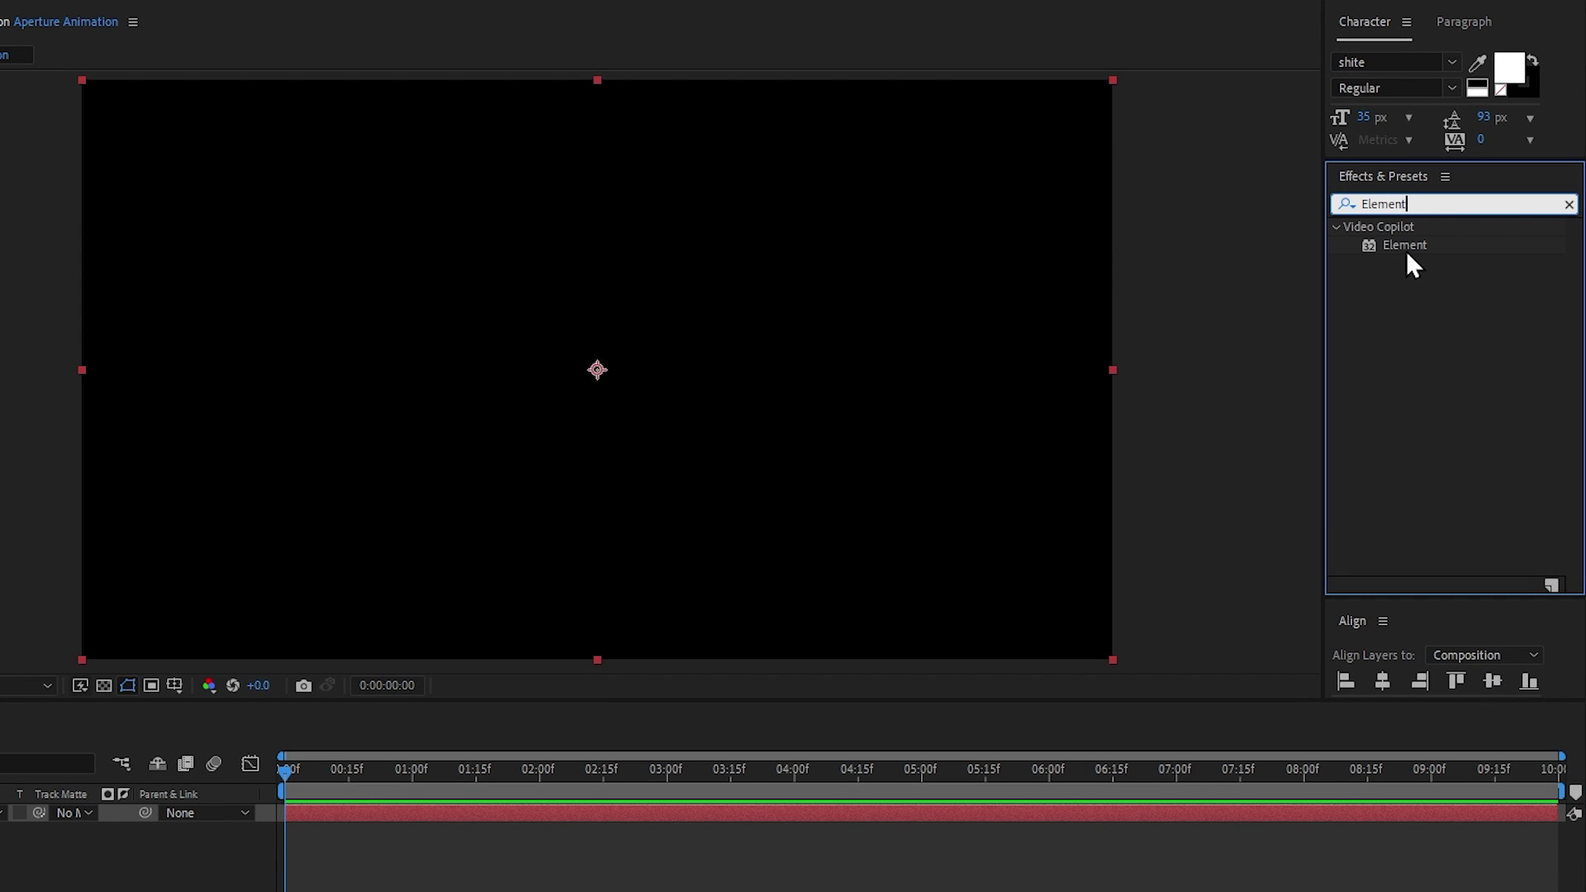
drag(1408, 248, 665, 378)
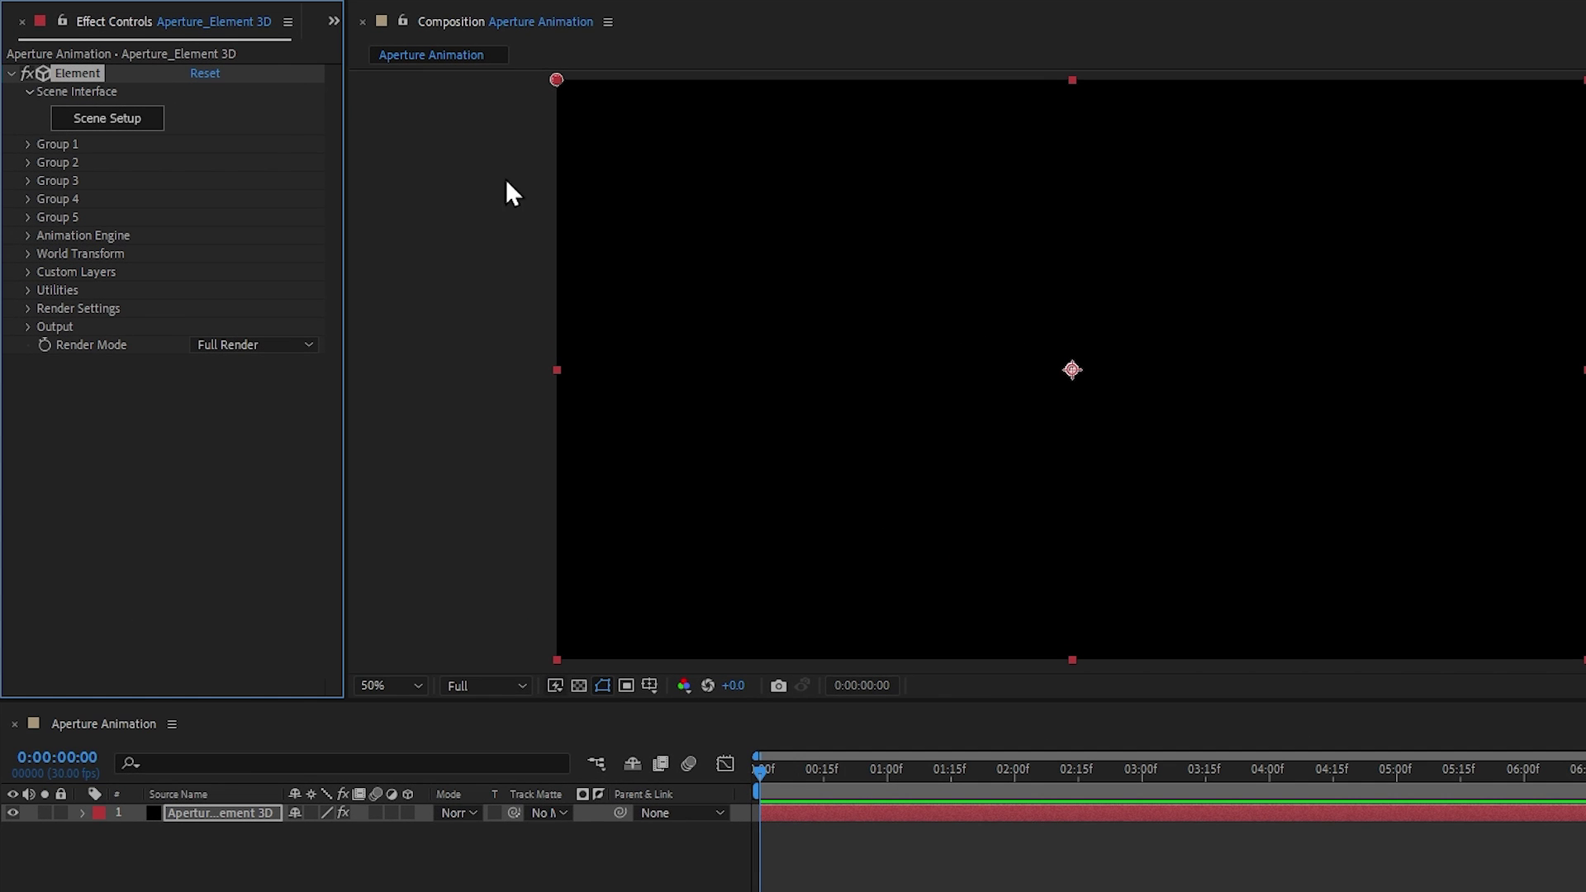
click(116, 124)
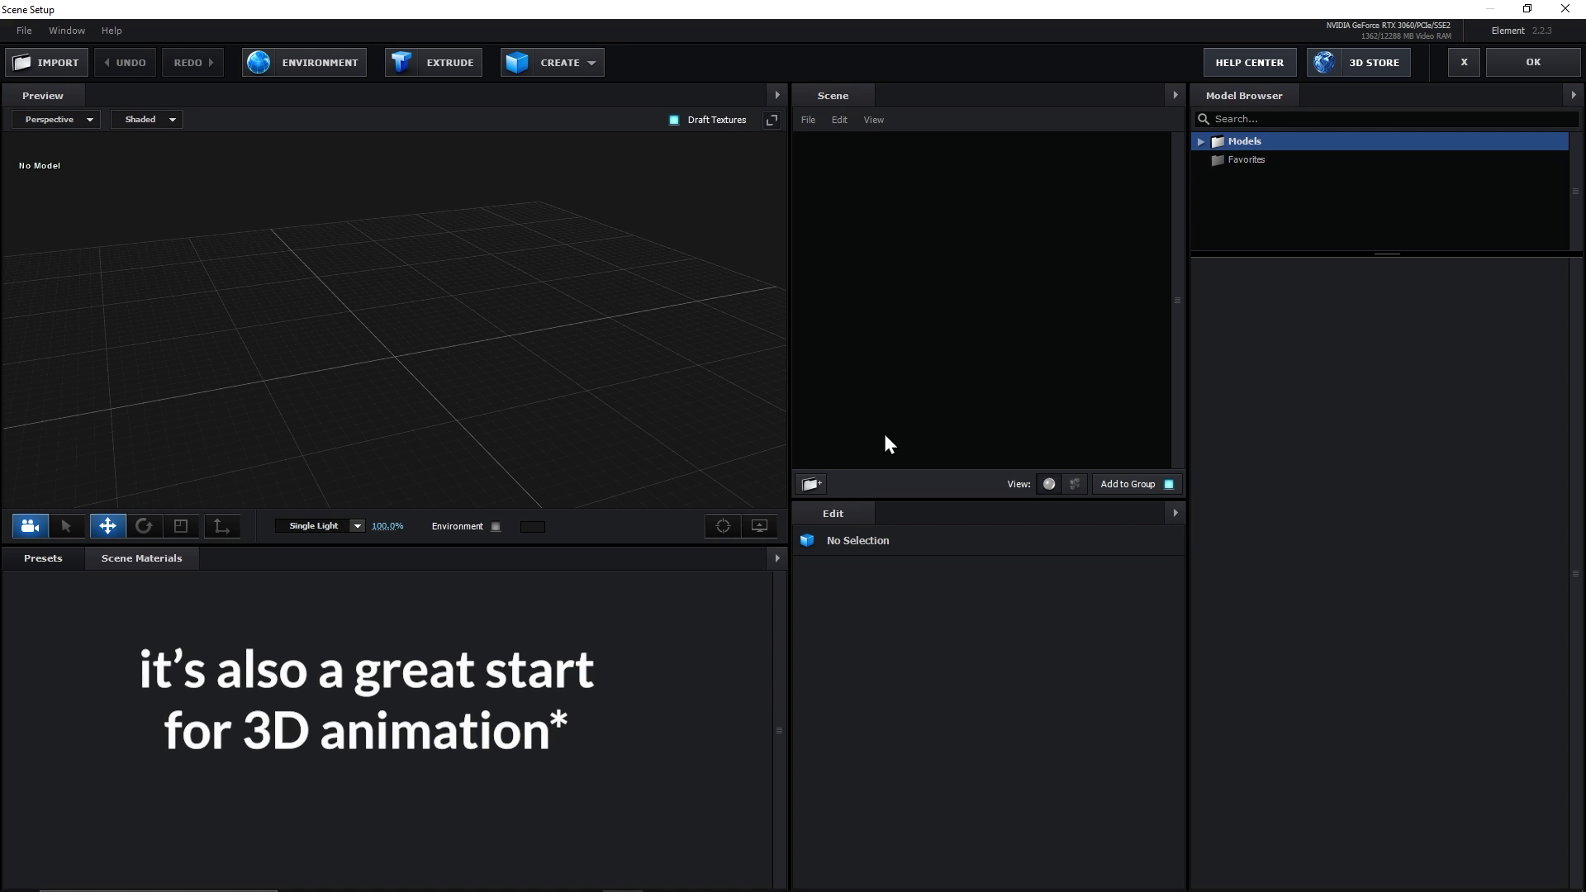
Create a tube primitive in the empty scene and toggle its visibility off and on.
drag(382, 334, 354, 319)
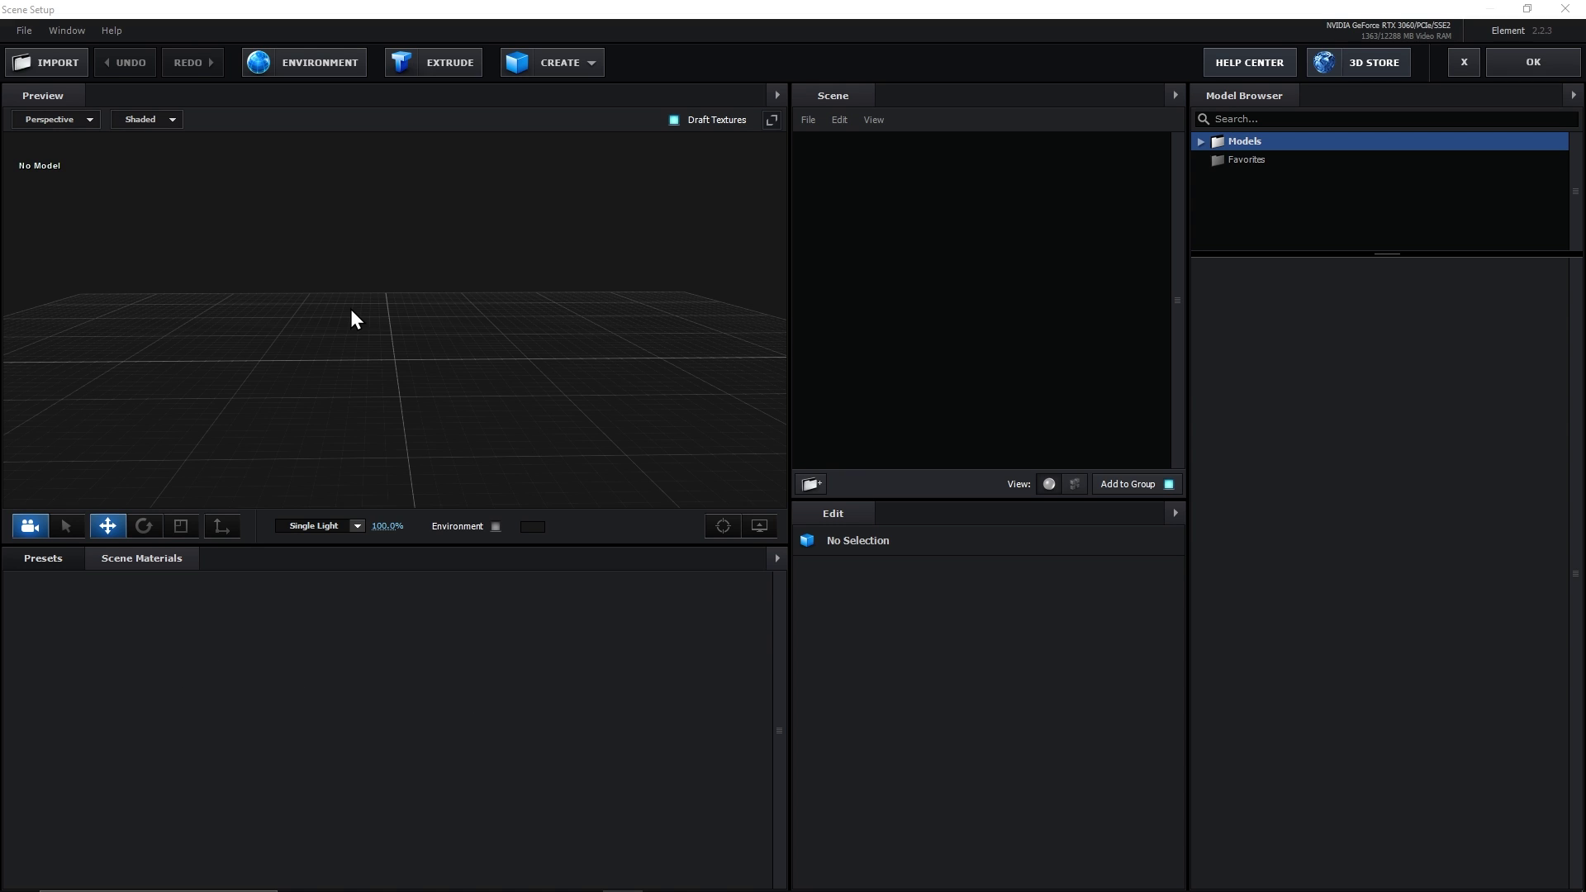
click(559, 67)
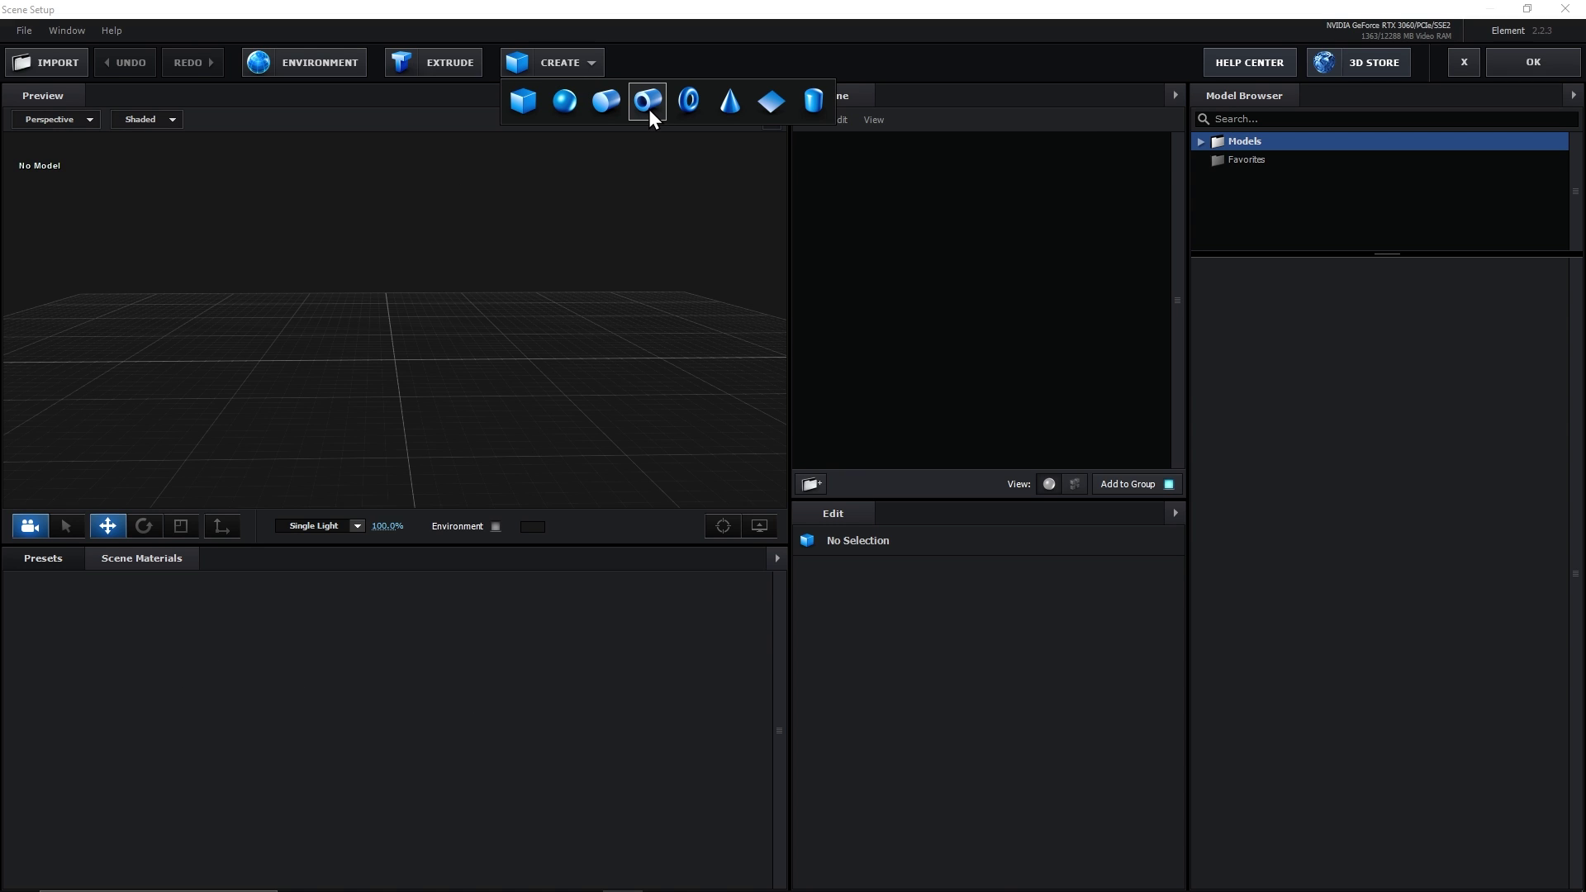
click(650, 110)
drag(360, 410, 375, 448)
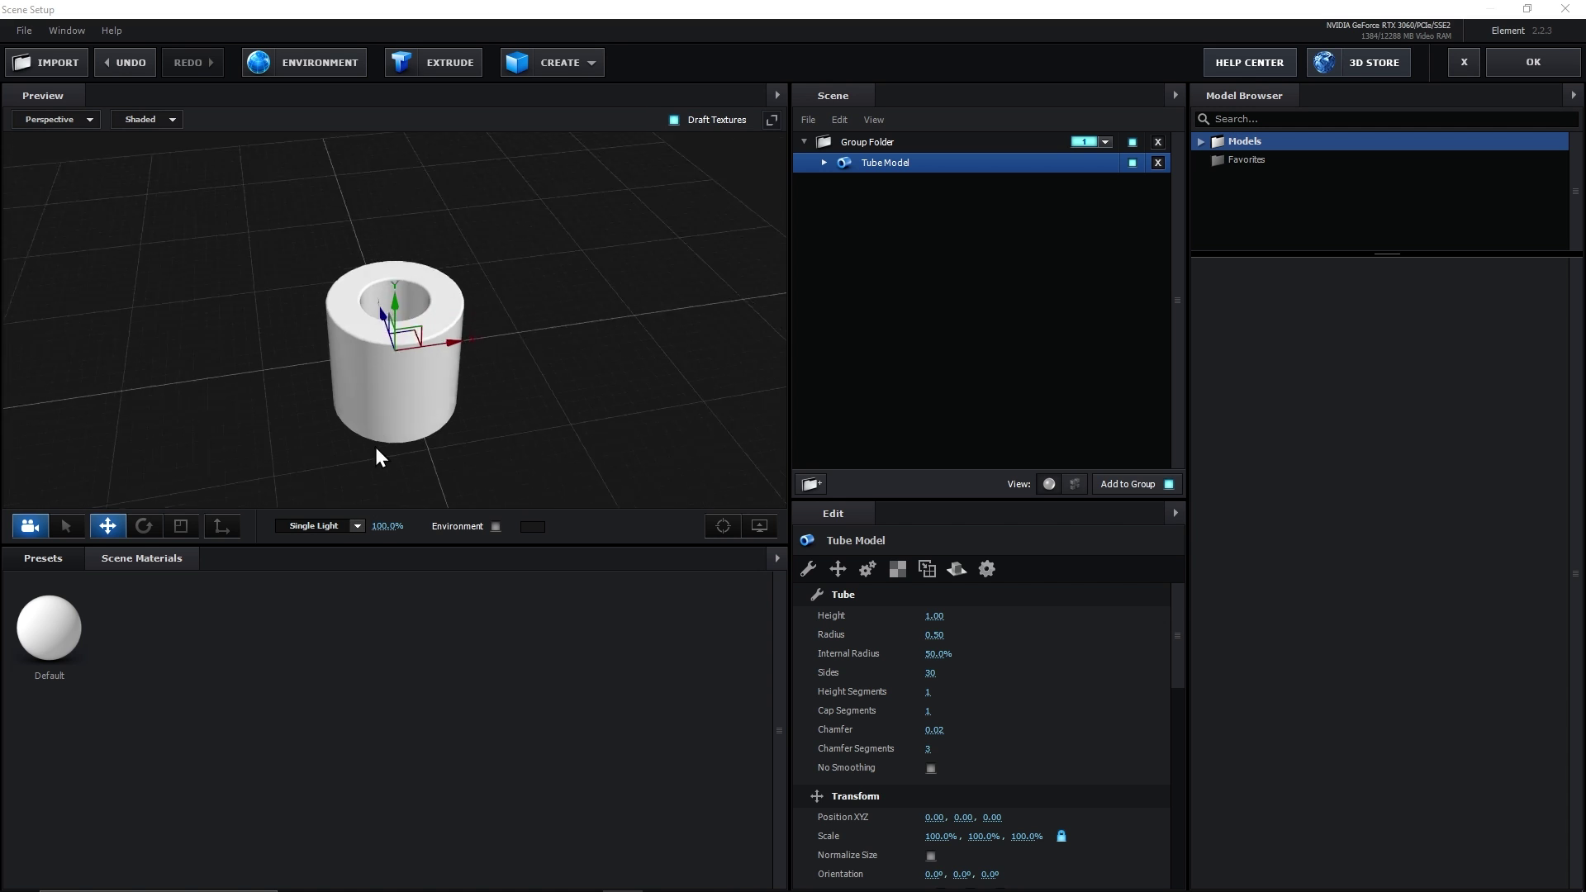
click(1132, 163)
click(1132, 162)
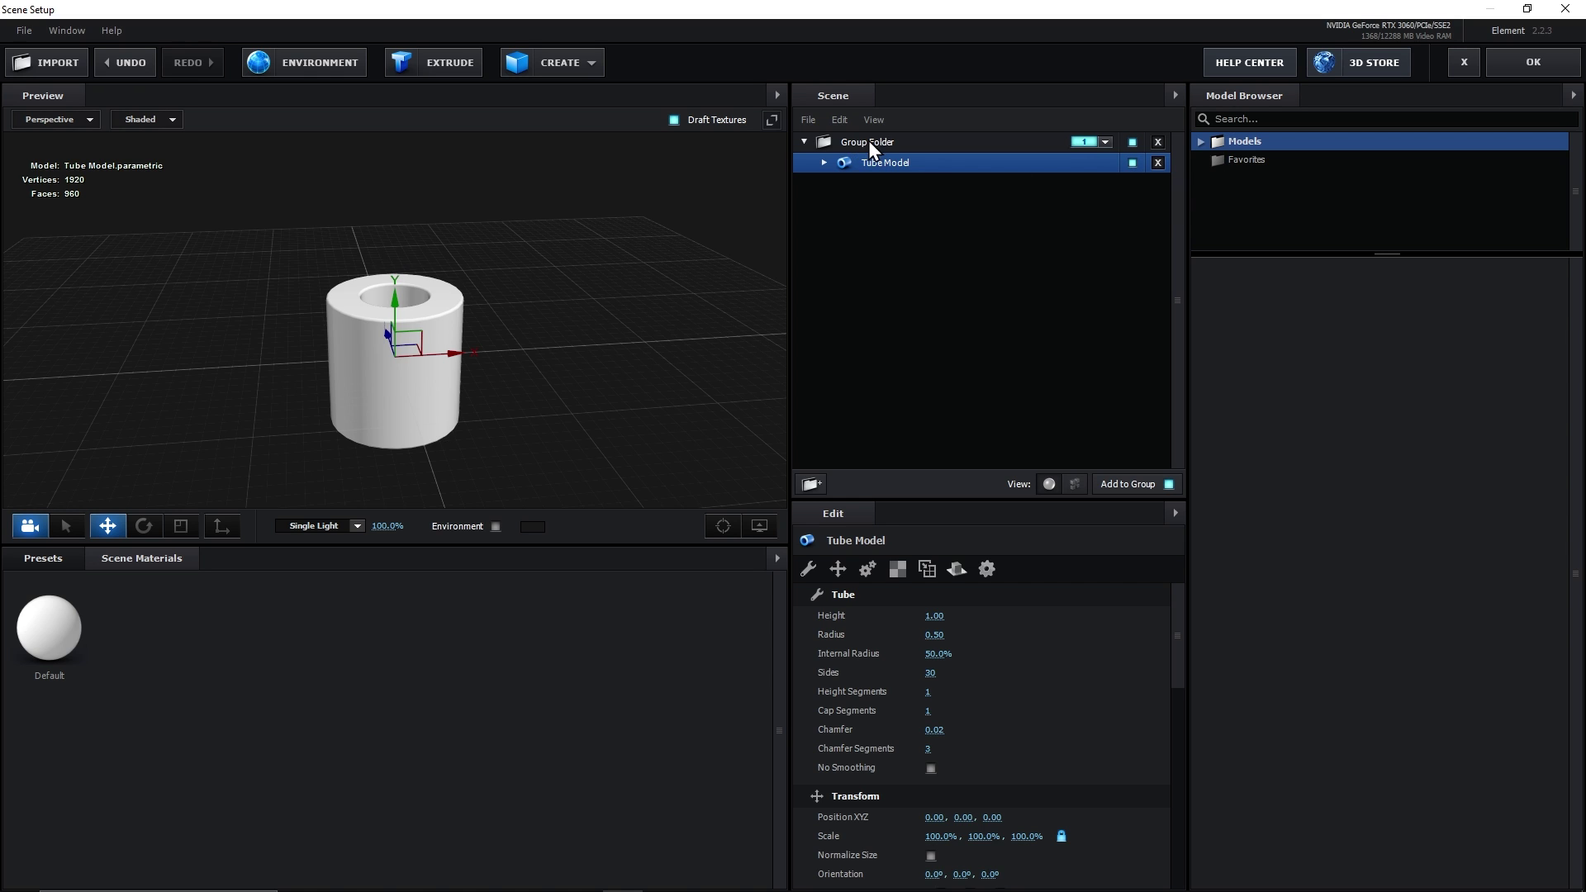
Move the tube model out of its group folder and delete the empty folder.
click(803, 142)
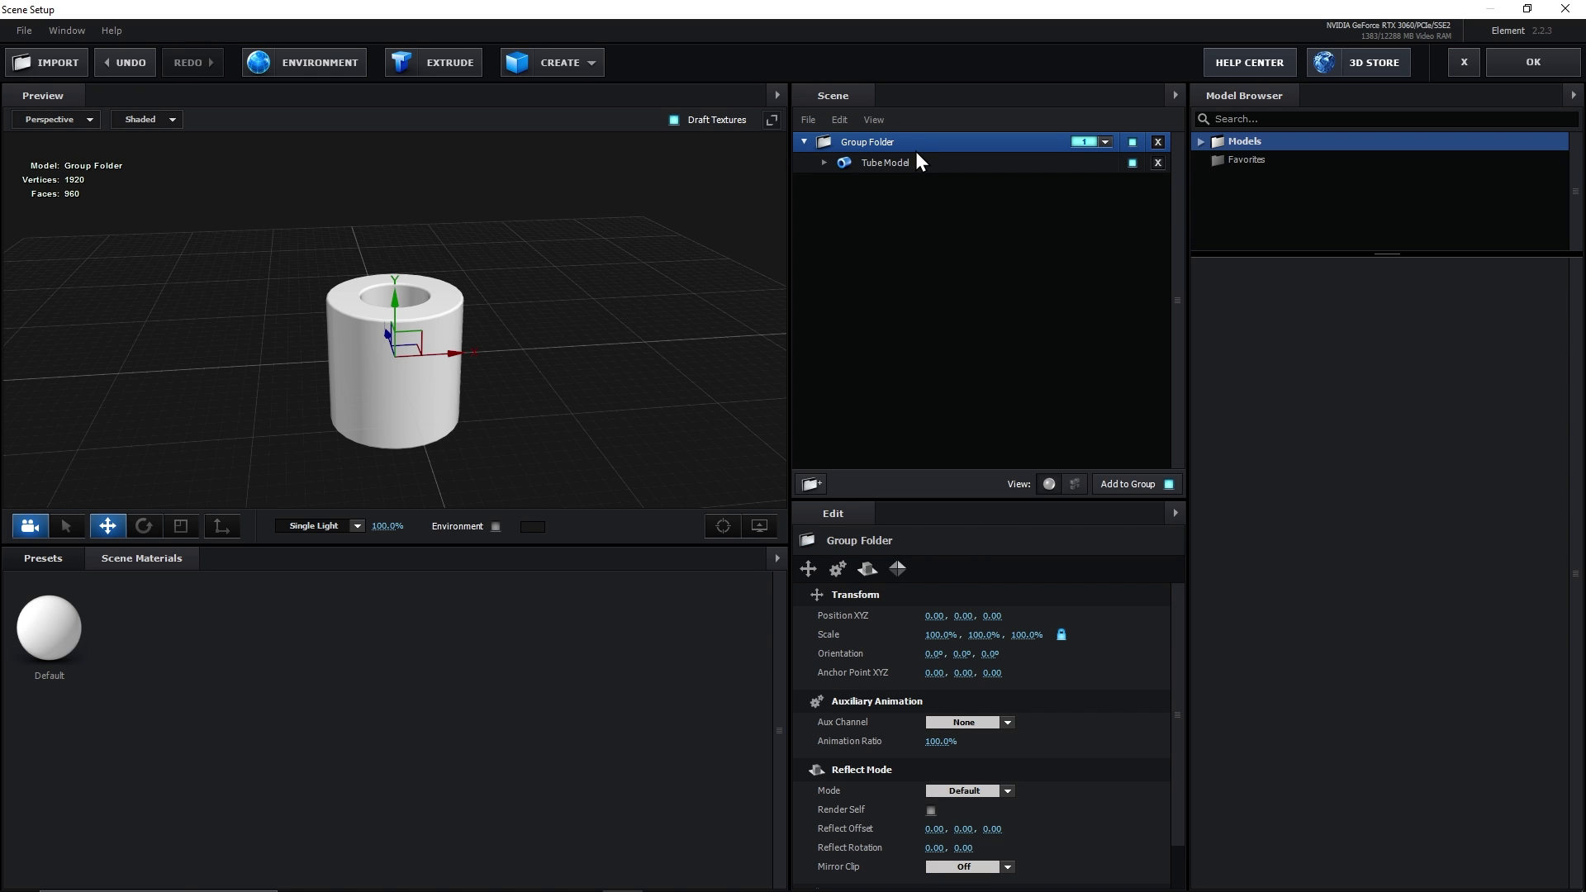
drag(914, 165, 911, 250)
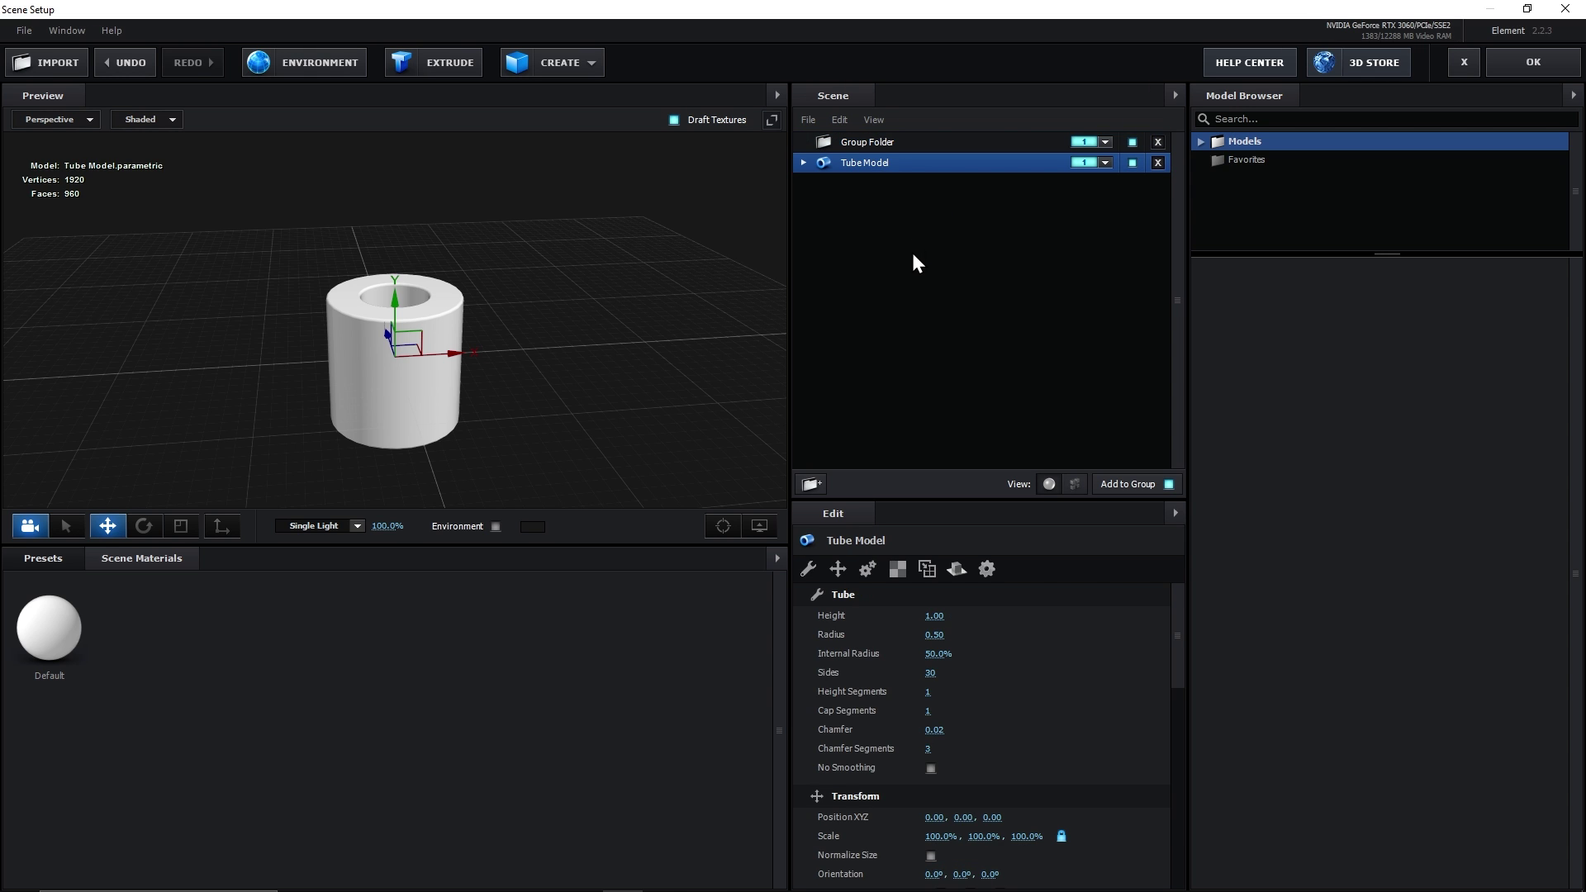
click(878, 143)
key(Delete)
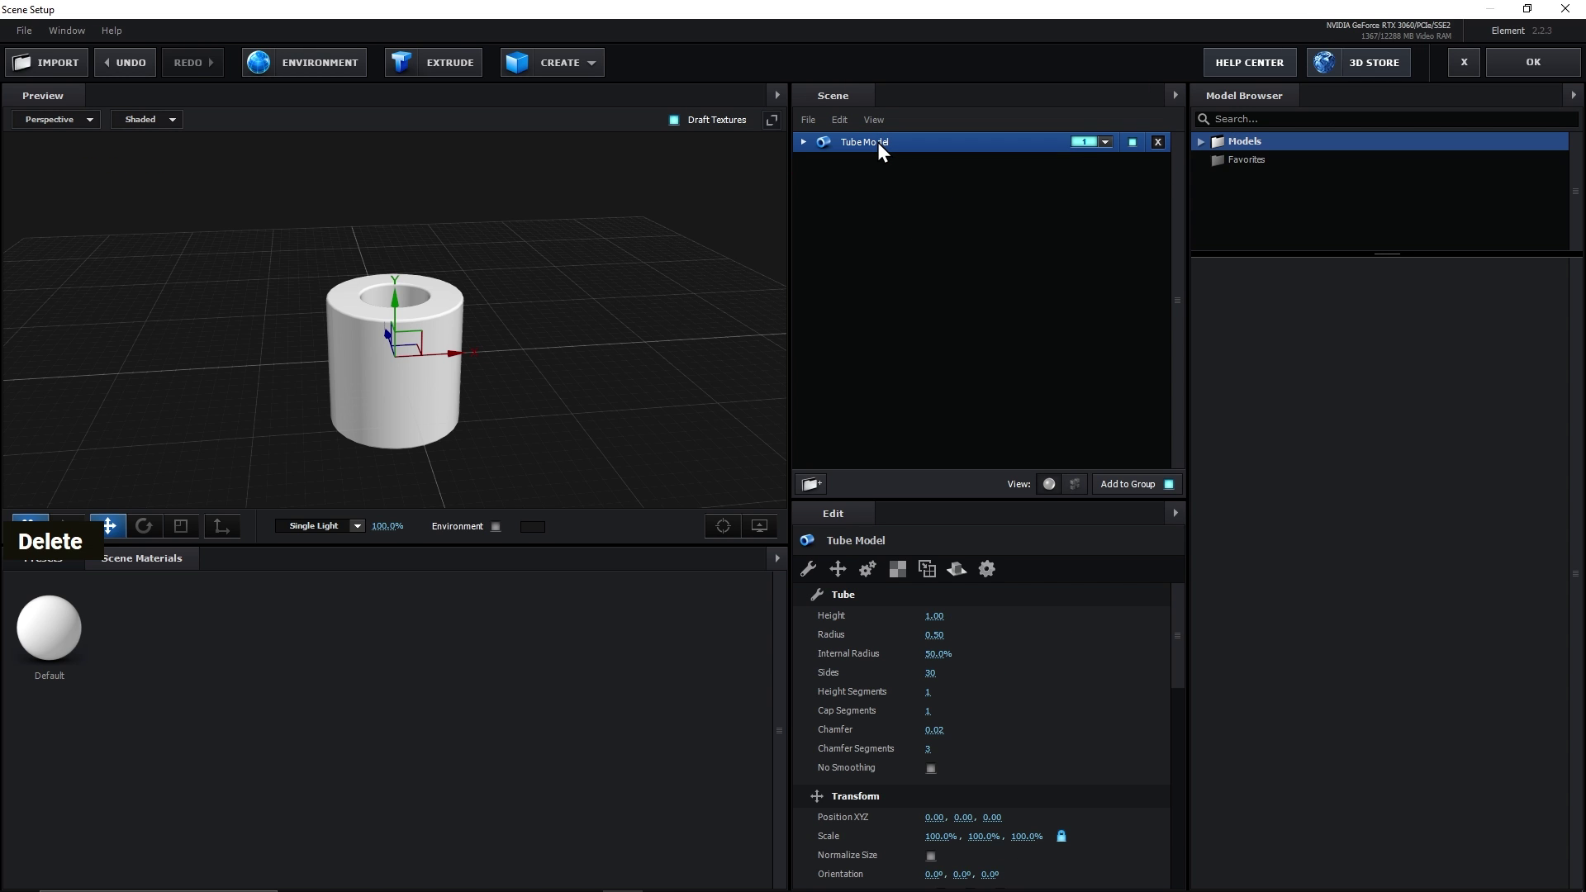
Rotate the tube about its X axis to an orientation of 270° so it lies on its side.
drag(392, 404, 331, 310)
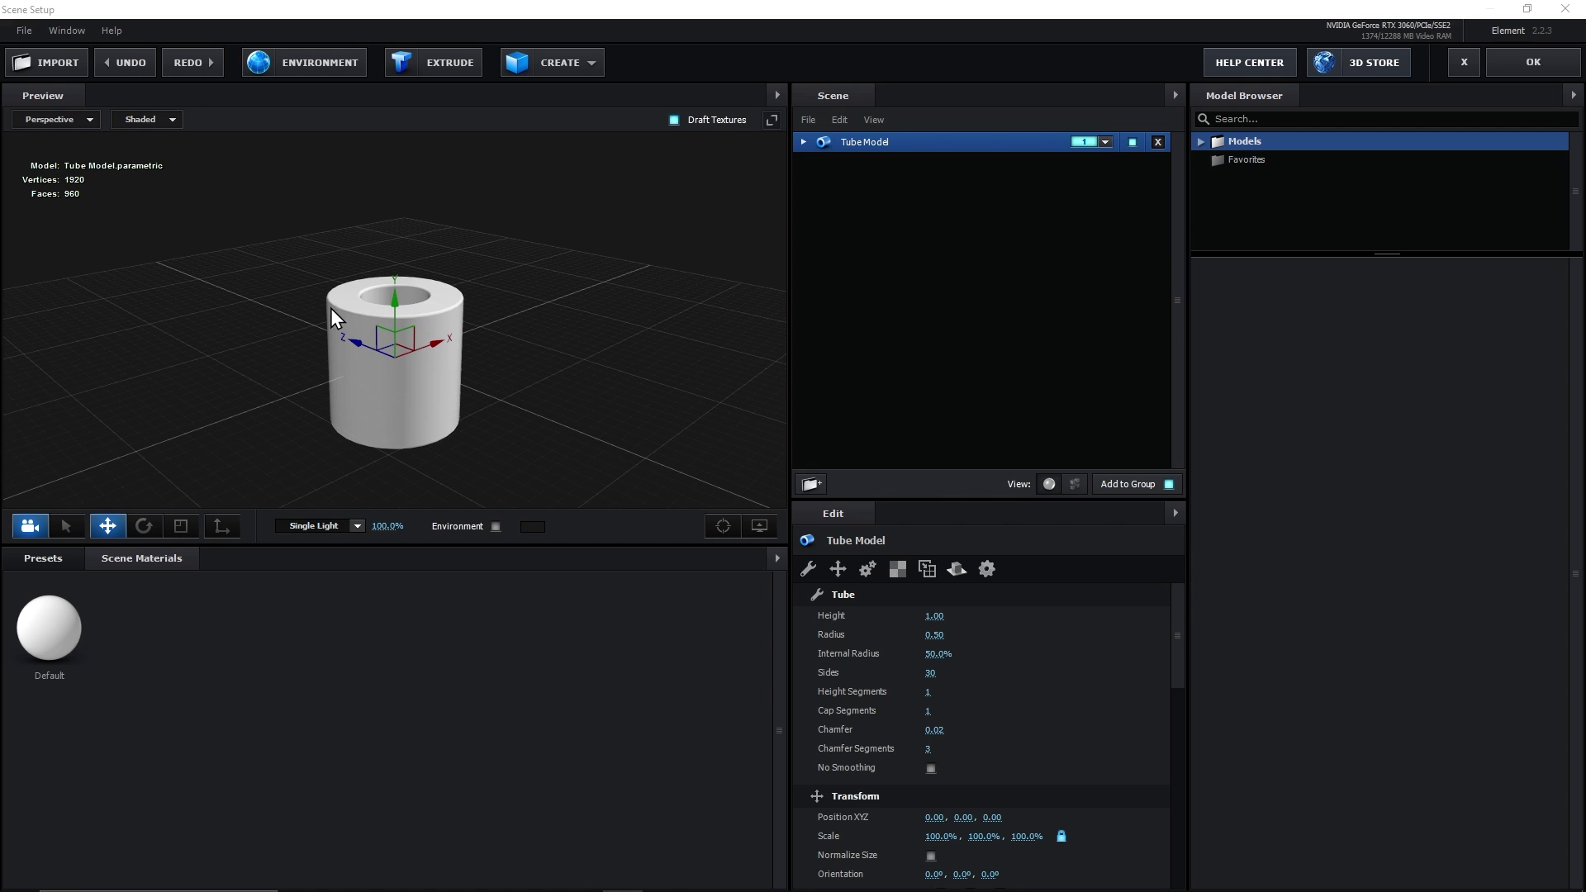
click(143, 532)
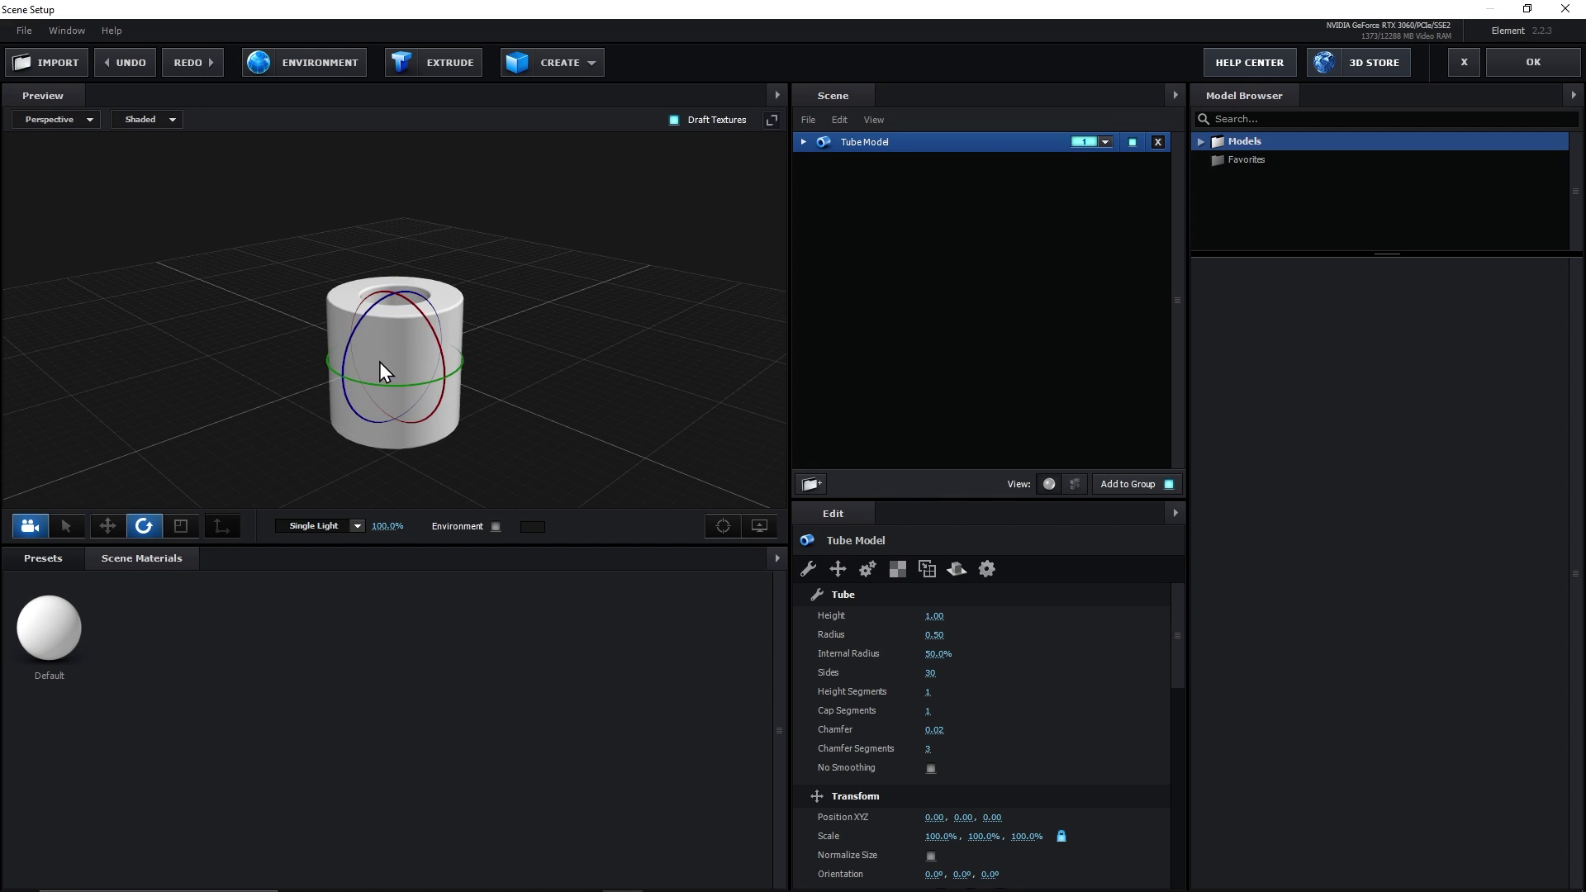
key(shift)
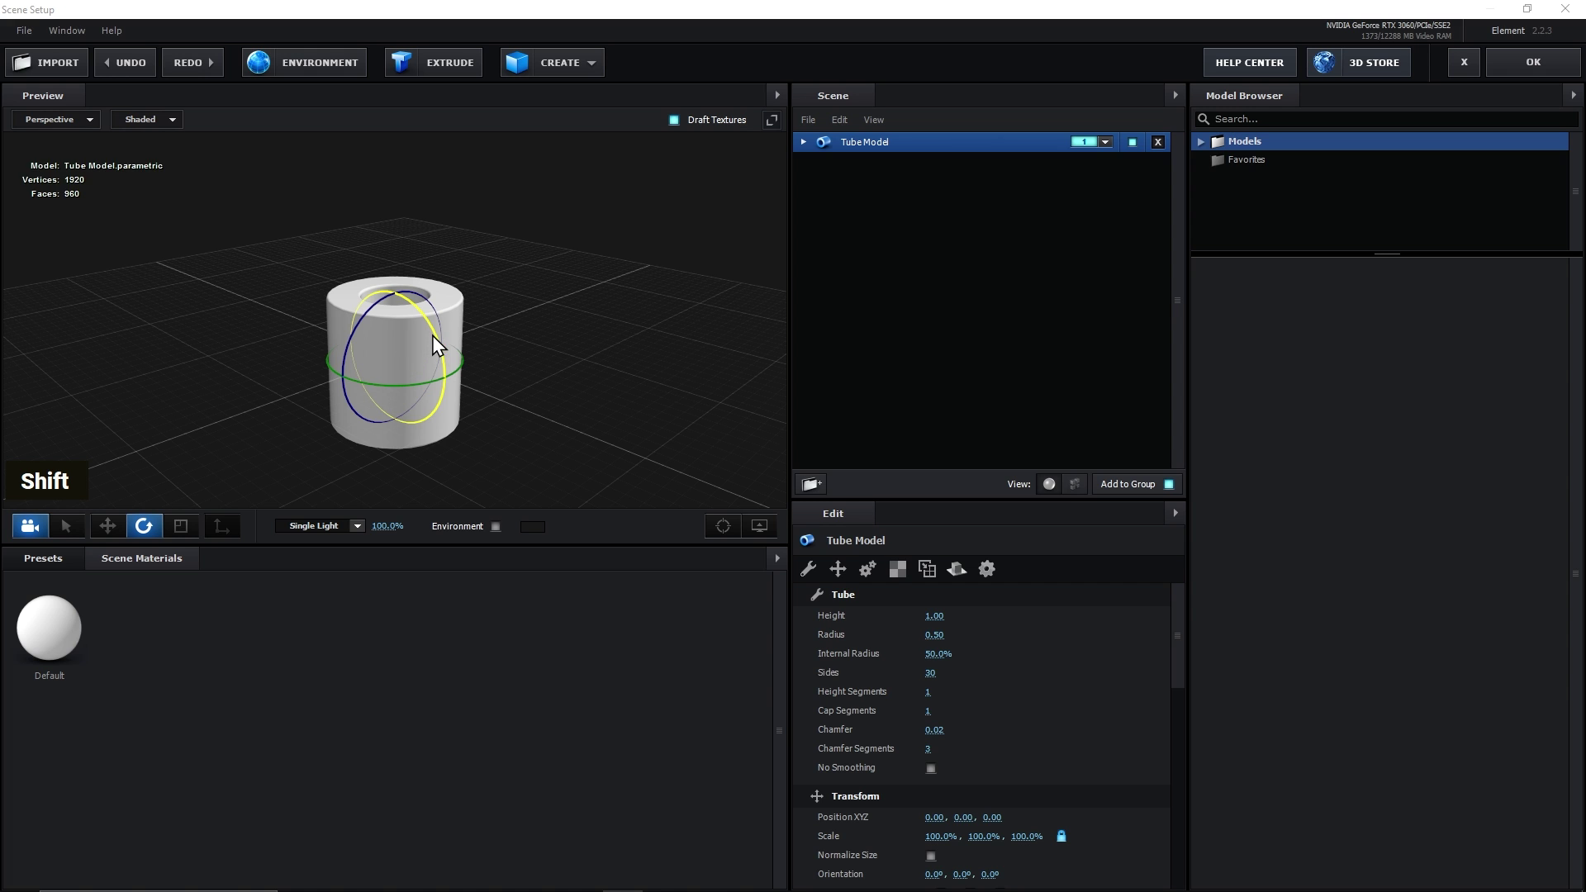
drag(443, 399, 330, 468)
click(108, 527)
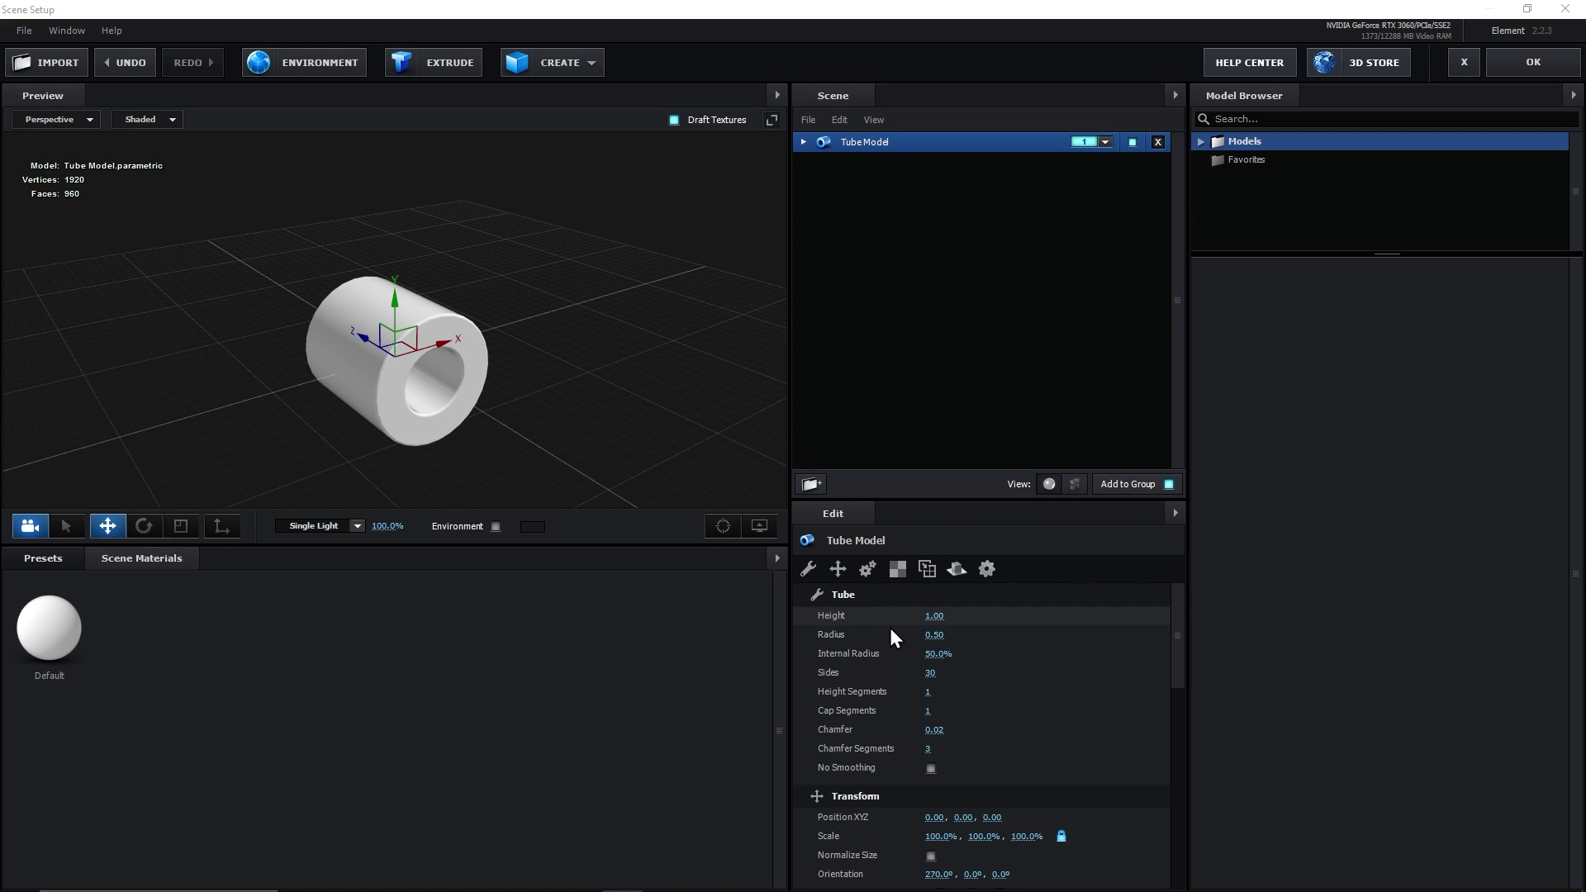
Set the tube's height to 0.15 and its internal radius to 84% to form a thin ring.
drag(934, 618, 886, 620)
drag(365, 370, 482, 284)
drag(934, 615, 800, 622)
drag(595, 388, 430, 290)
drag(935, 659, 962, 662)
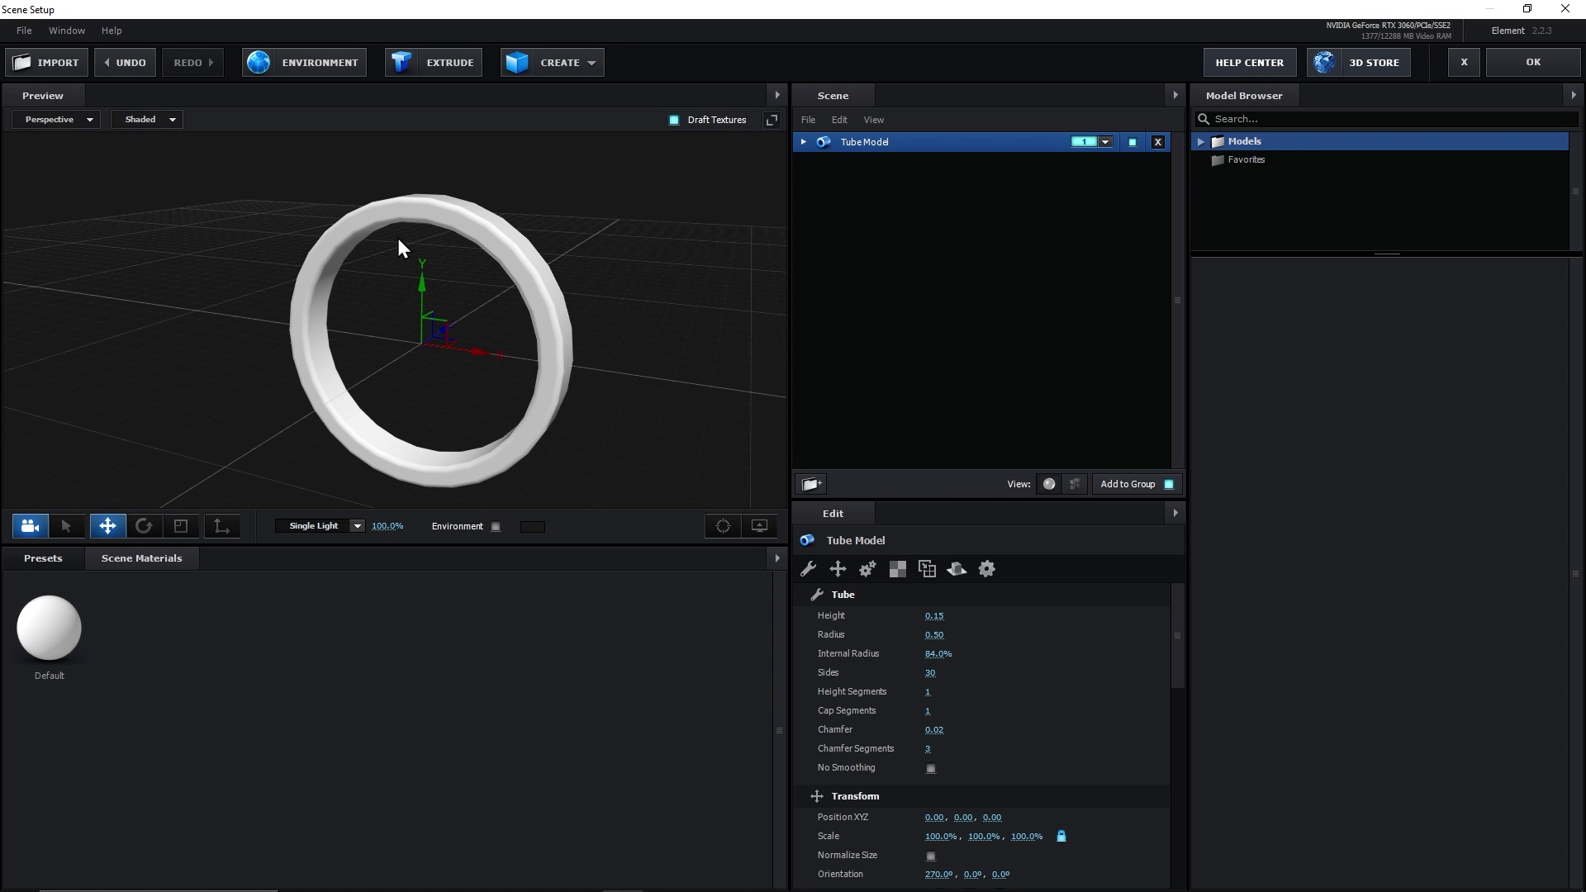
Increase the tube's sides to 90 to smooth the ring's outline.
scroll(633, 257, up, 5)
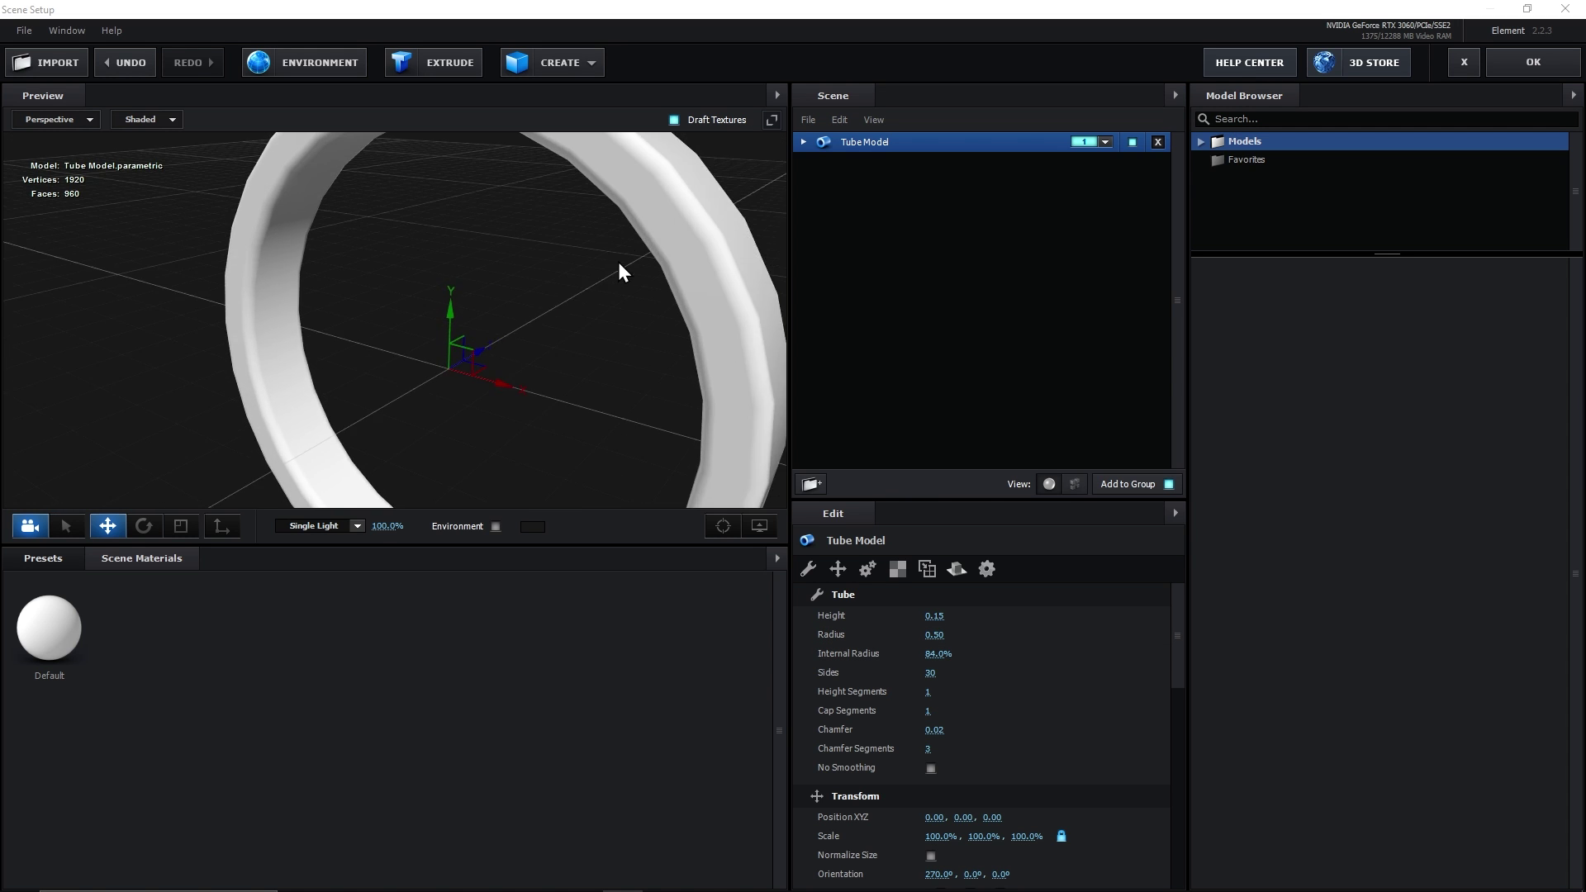
drag(621, 273, 388, 276)
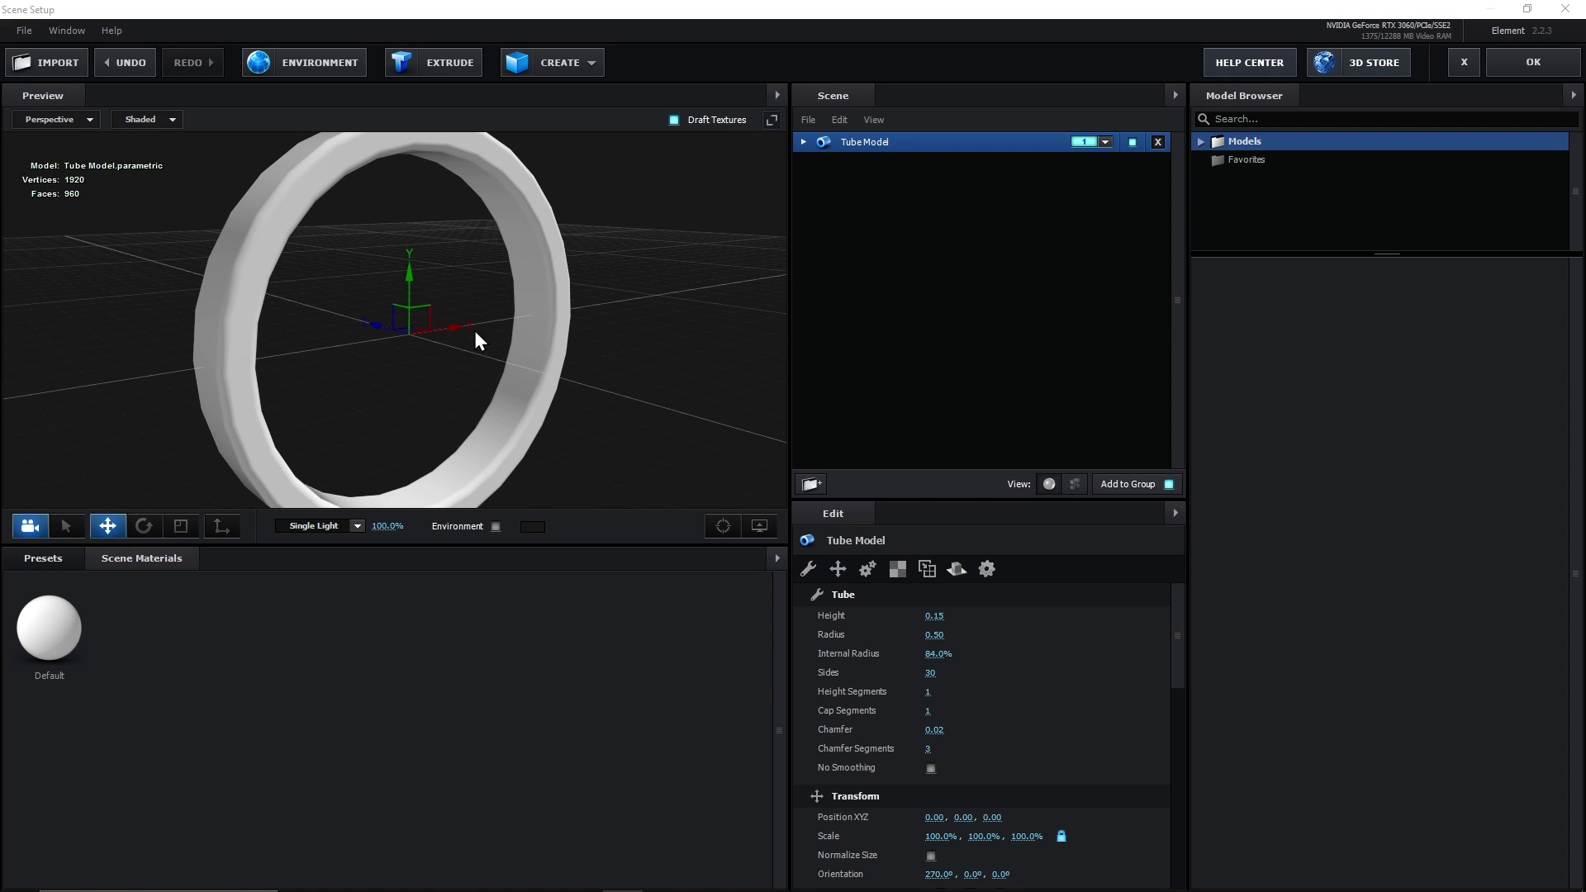
drag(418, 362, 546, 196)
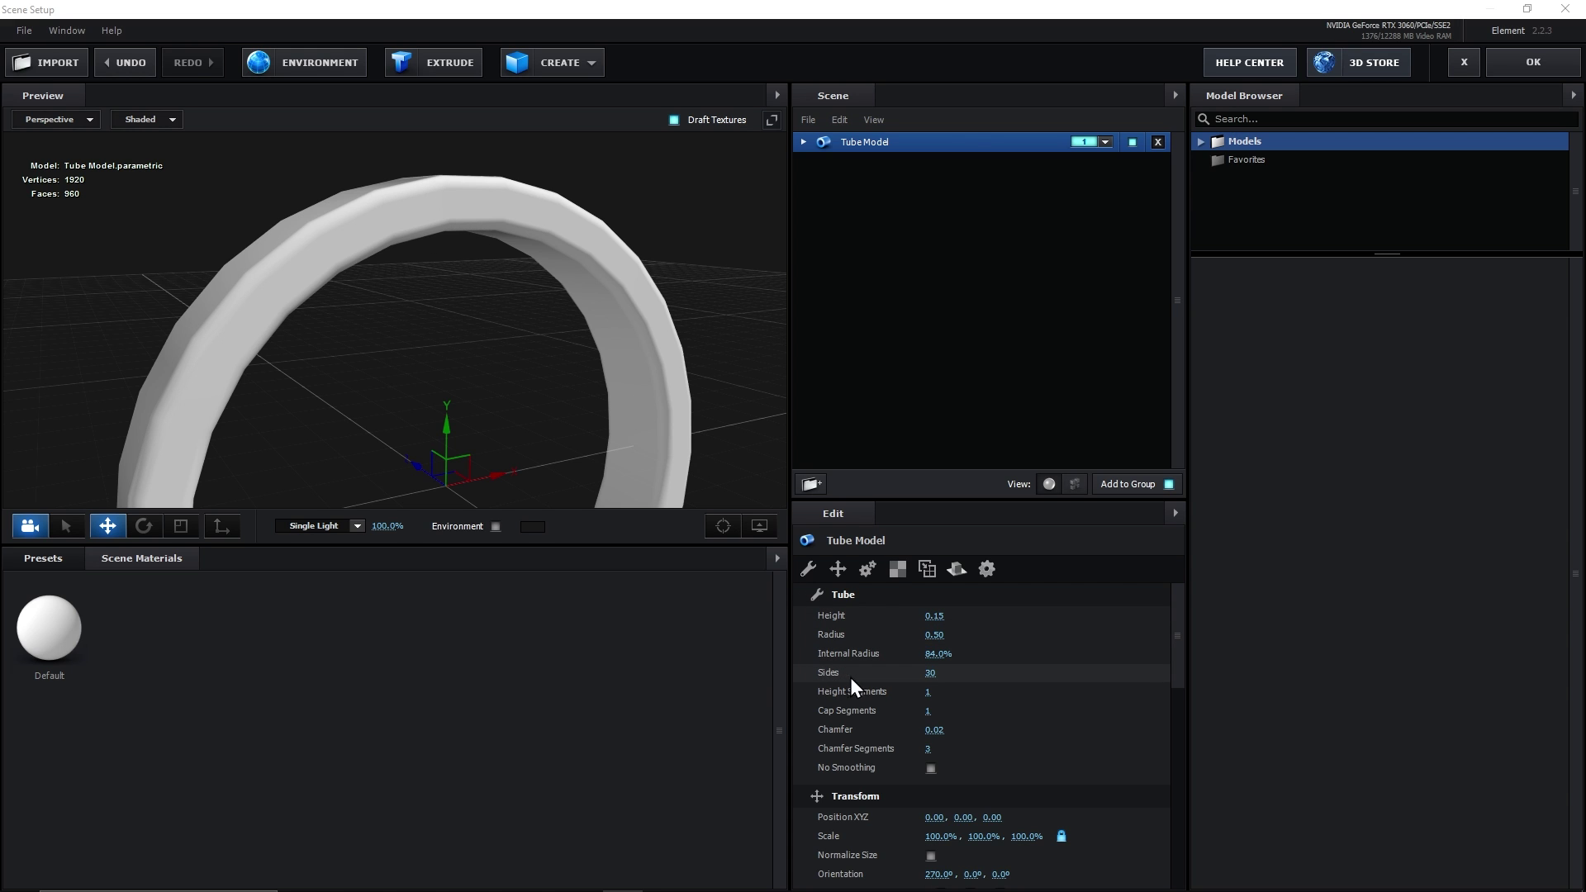
drag(980, 669, 1161, 661)
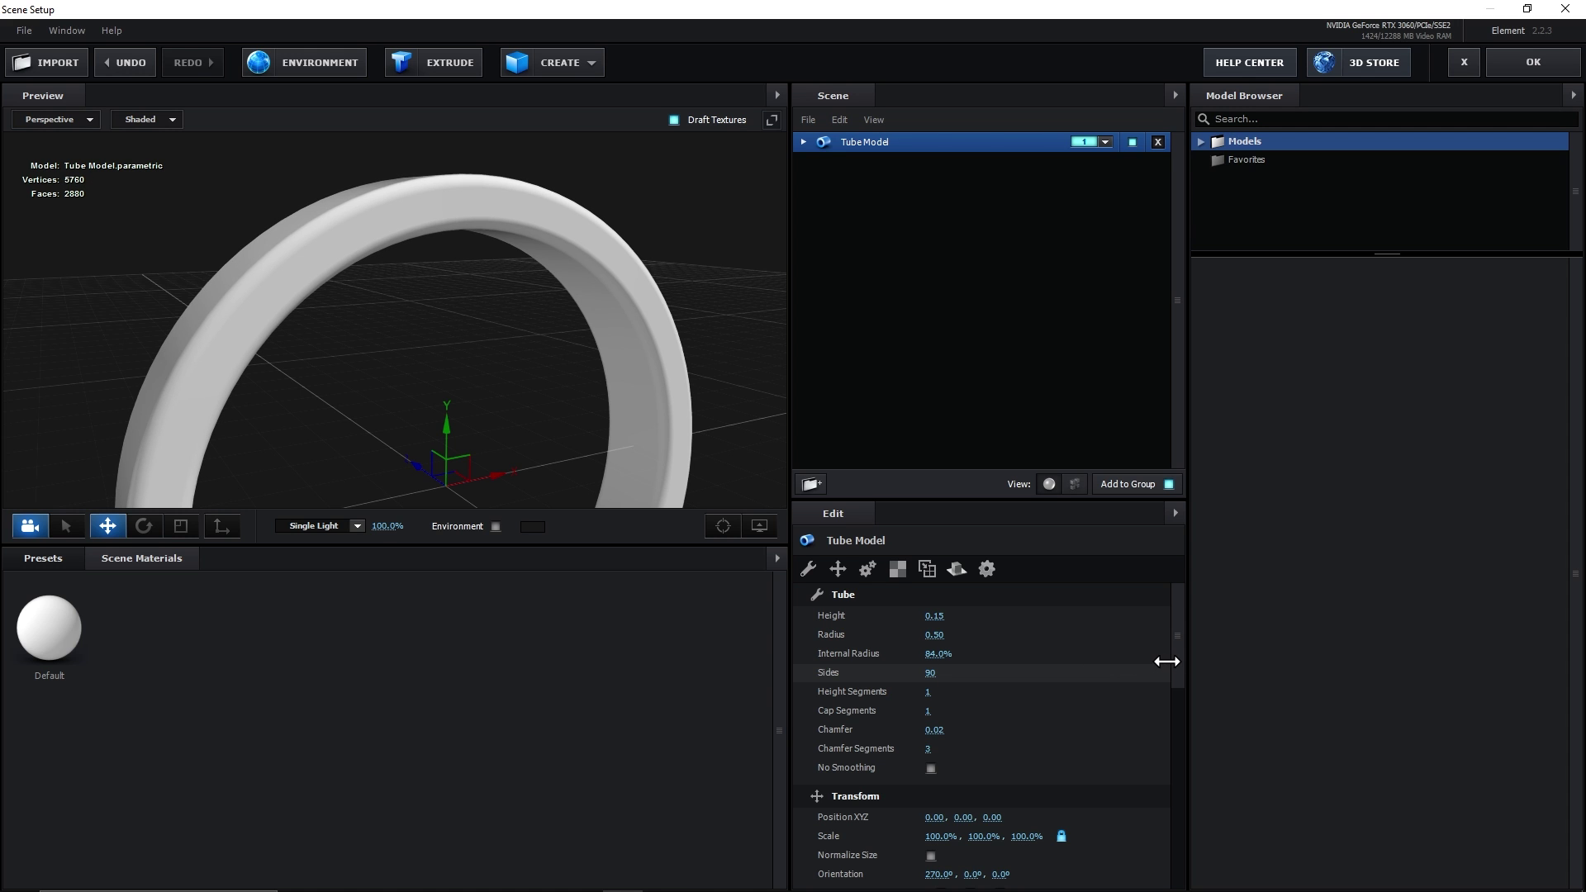
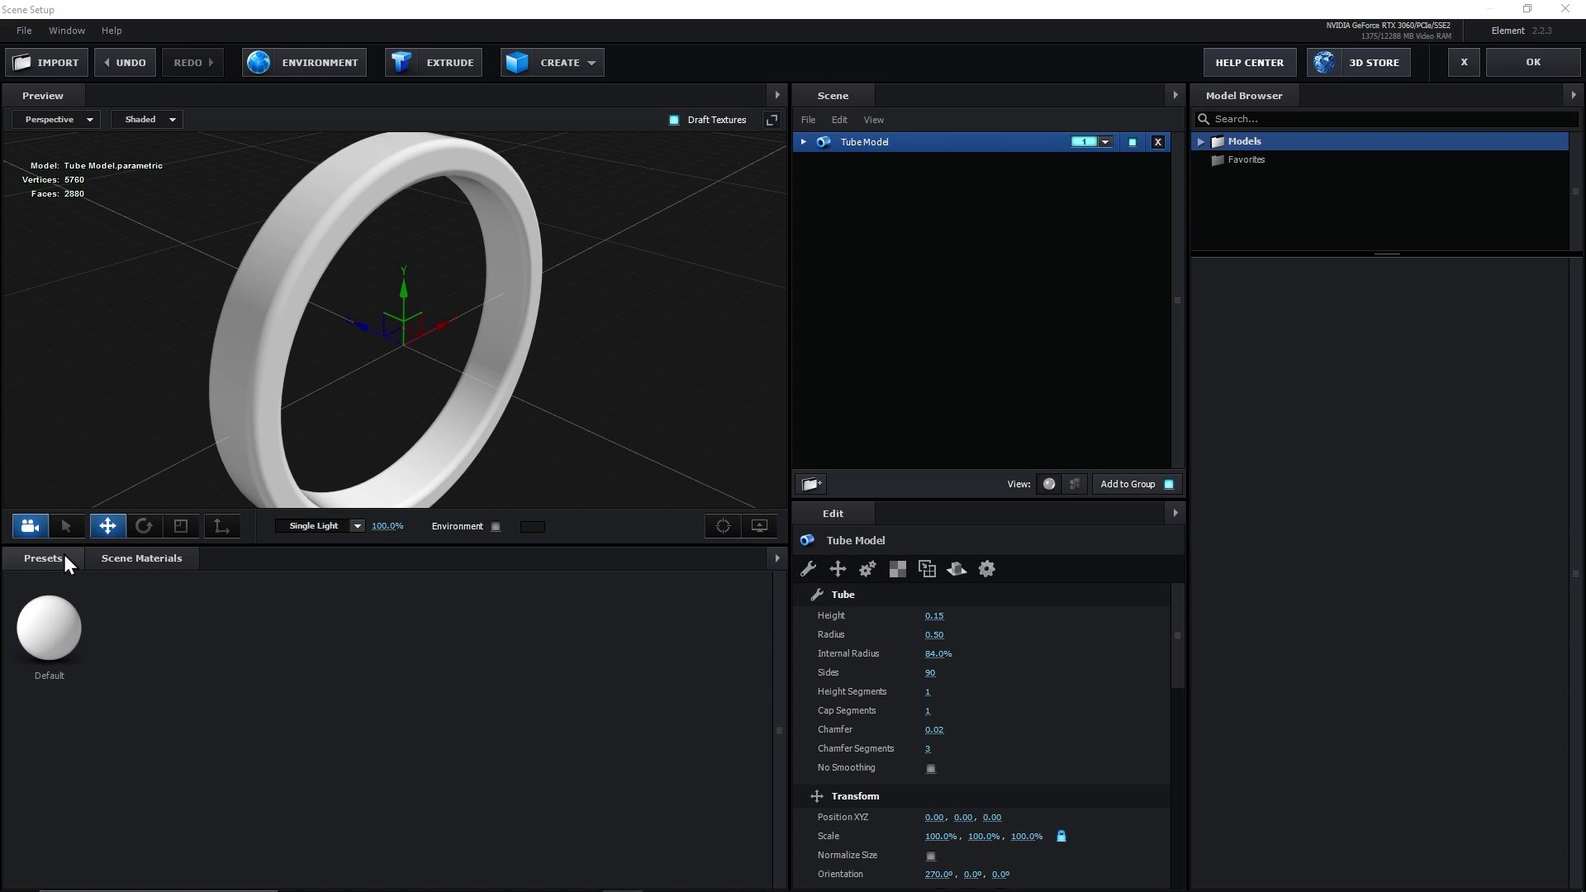
Apply the Chrome preset from the Physical materials to the tube and open that material's settings.
click(43, 564)
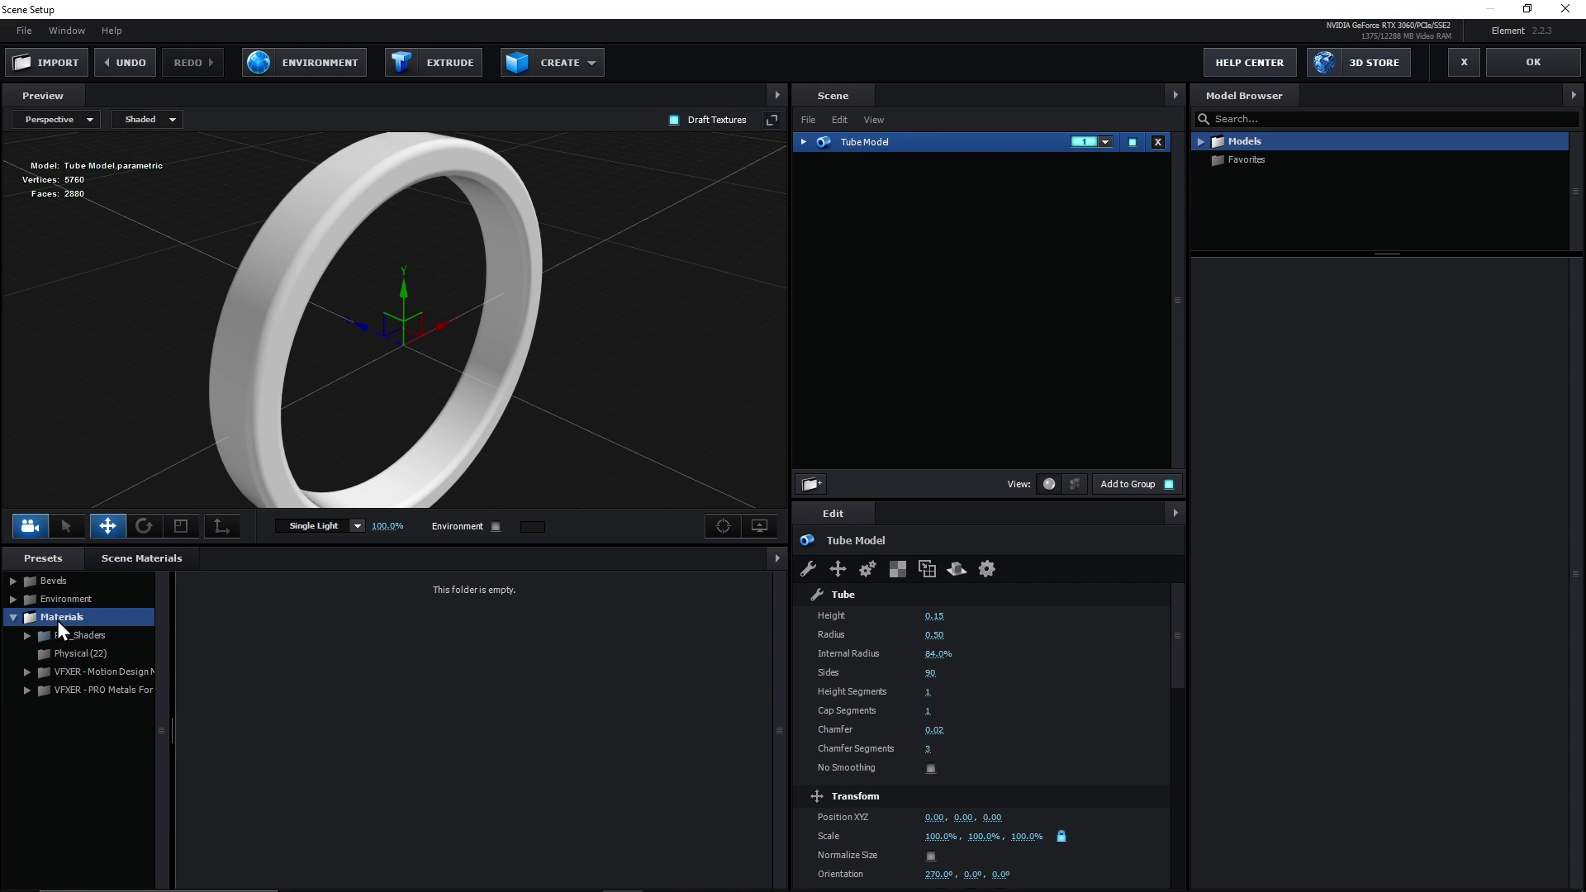
click(68, 652)
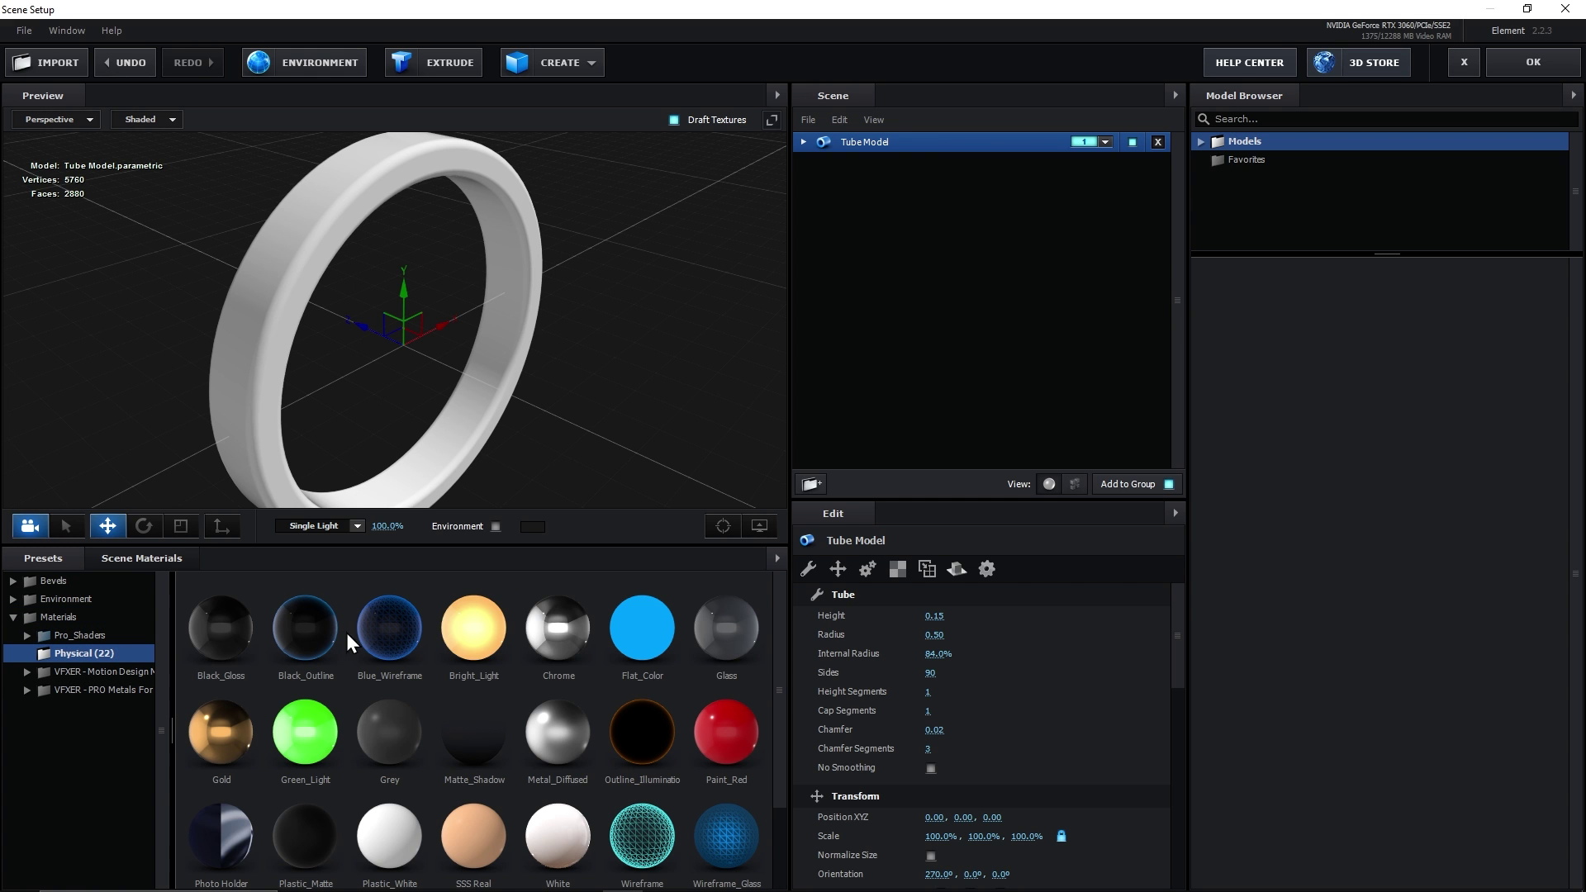
drag(558, 727, 632, 388)
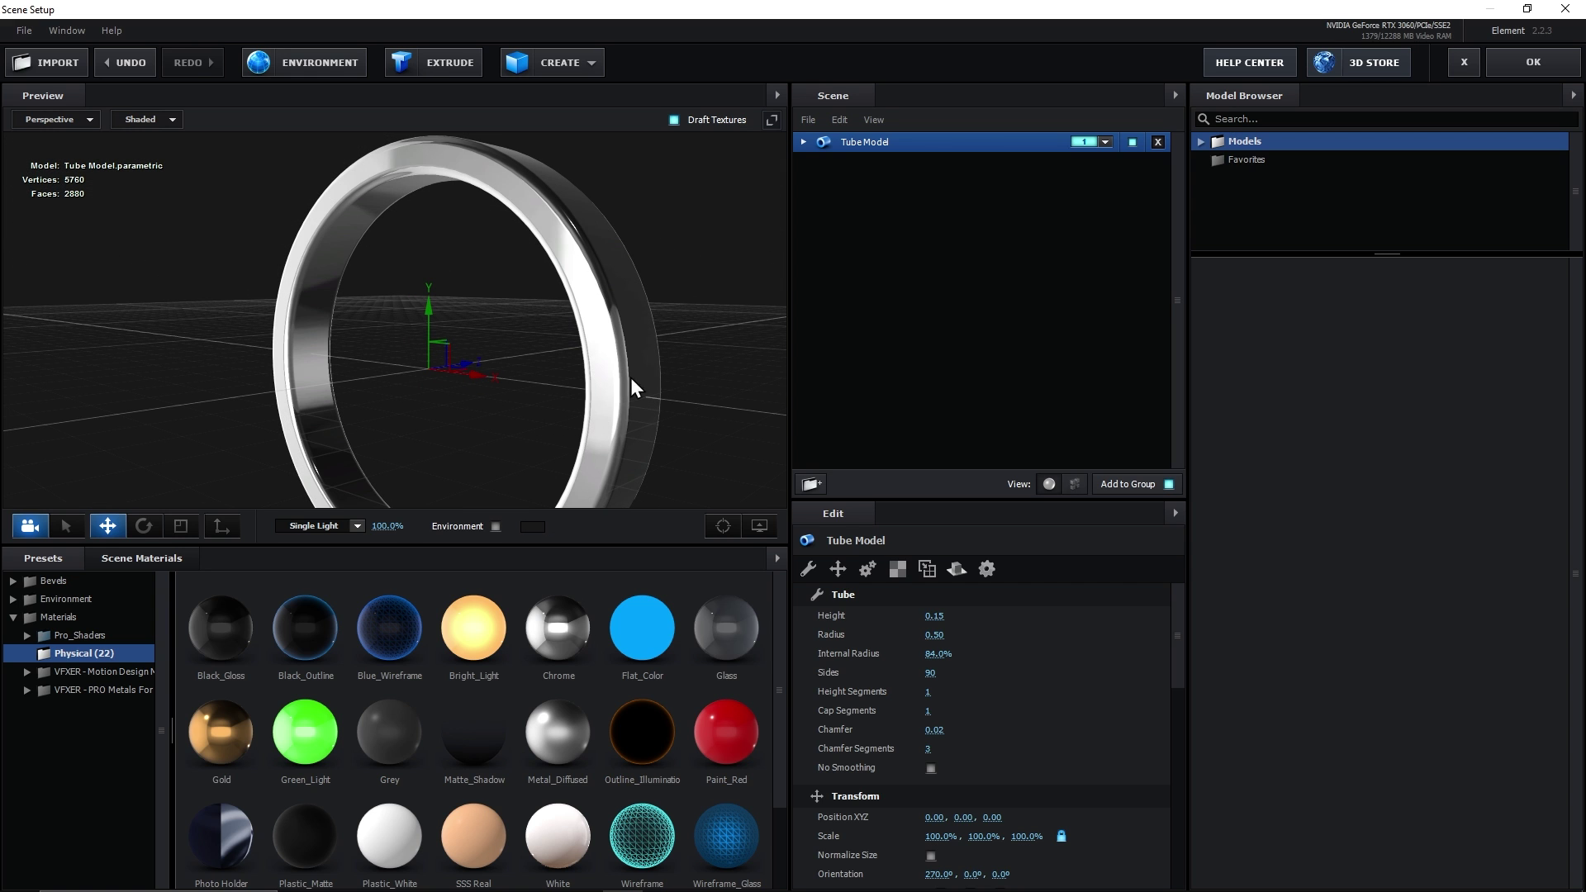
click(803, 141)
click(871, 161)
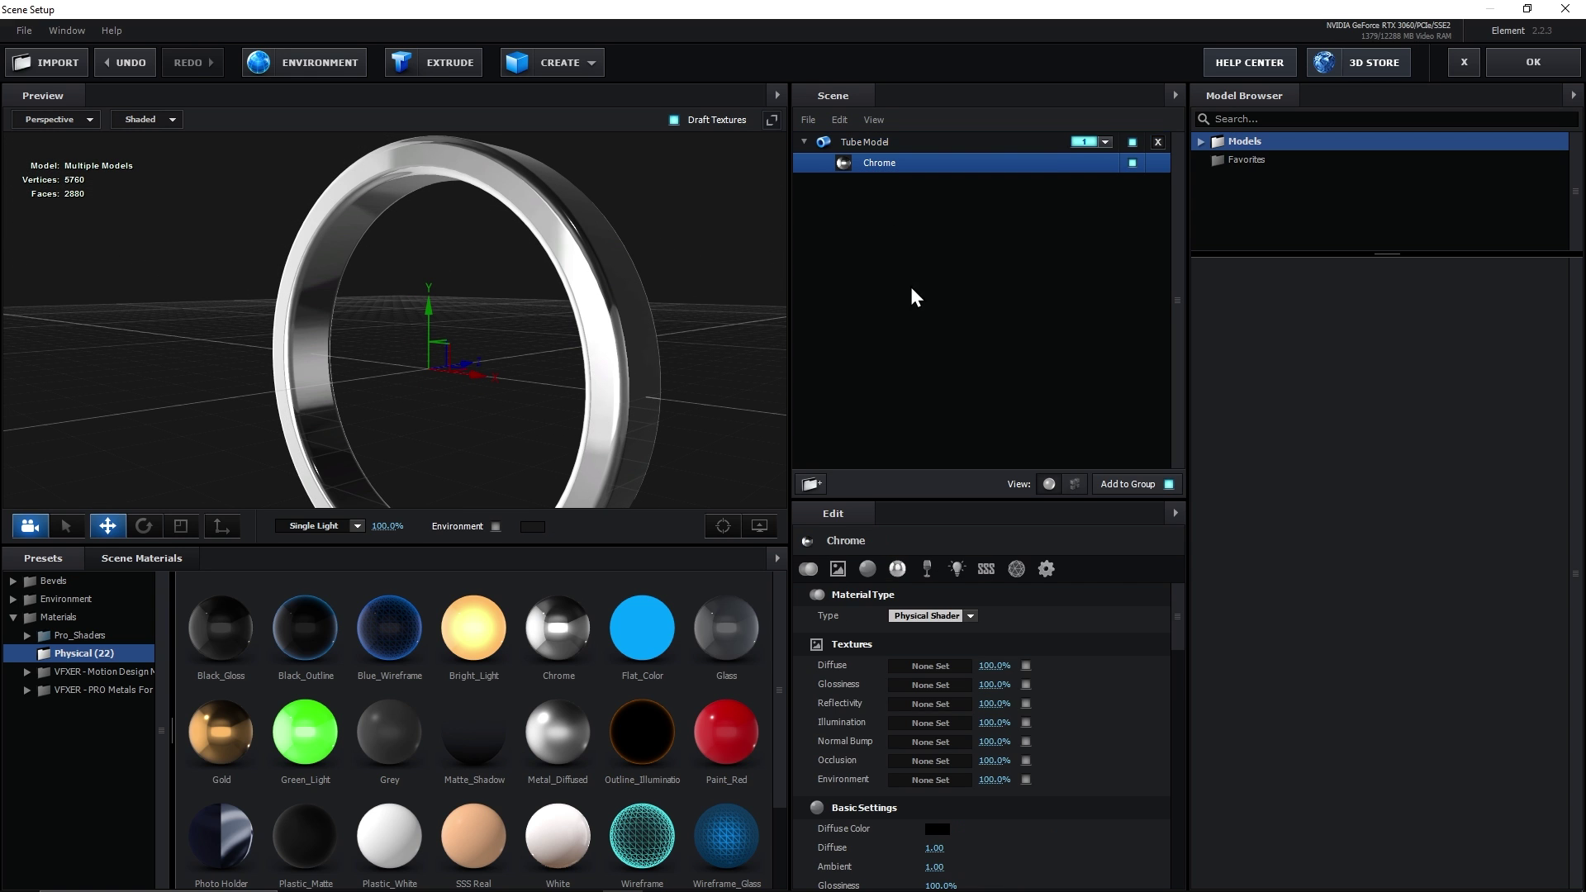
Lower the Chrome material's reflectivity intensity to 41%.
scroll(840, 701, down, 3)
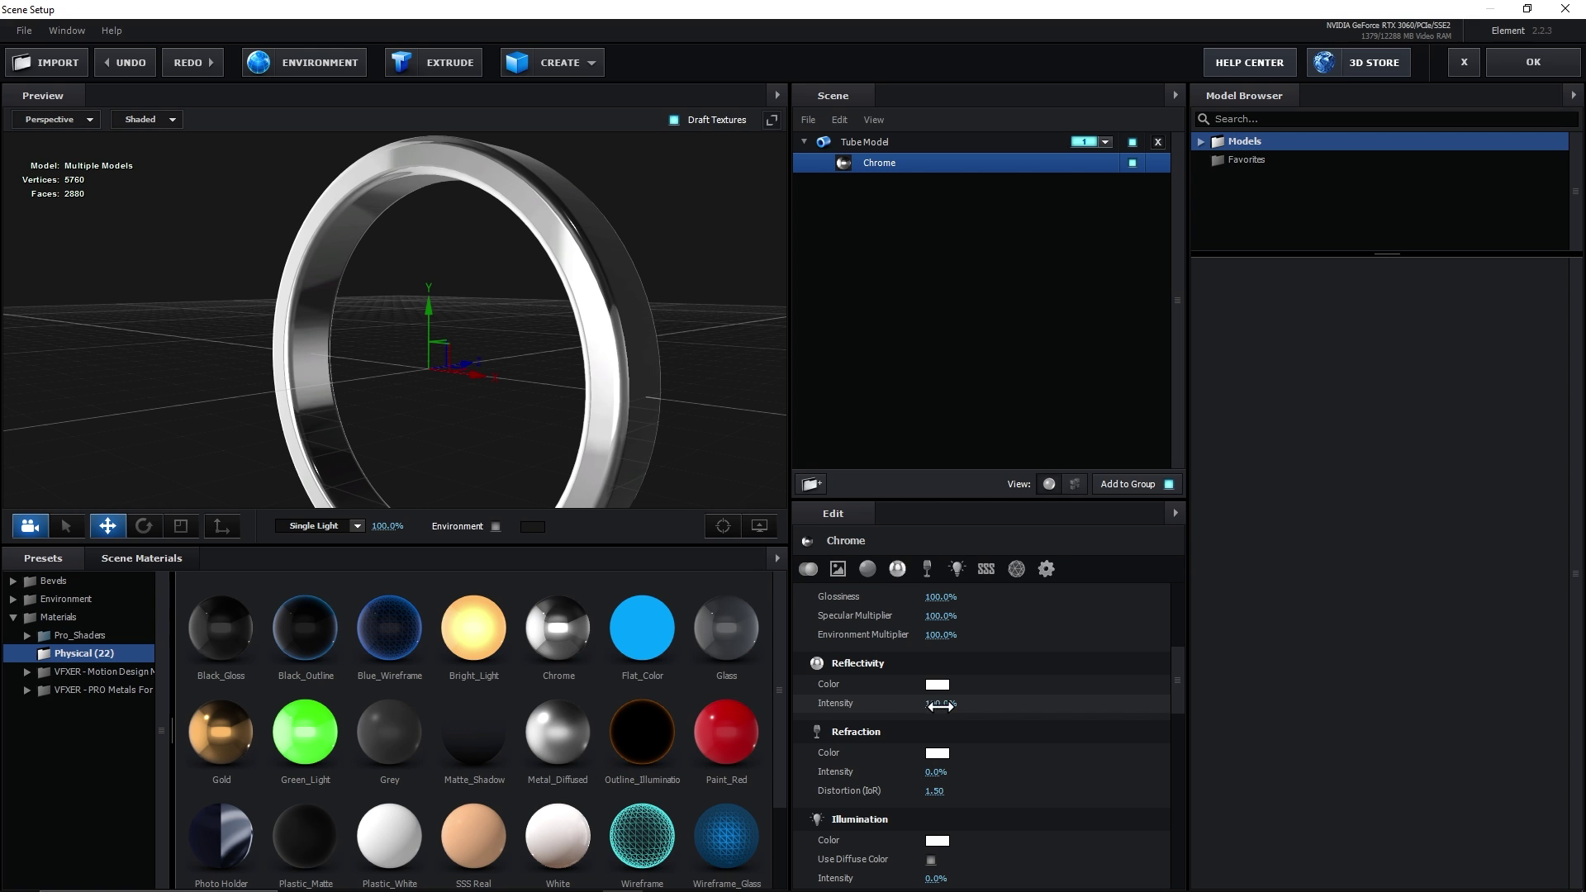
drag(941, 705, 900, 706)
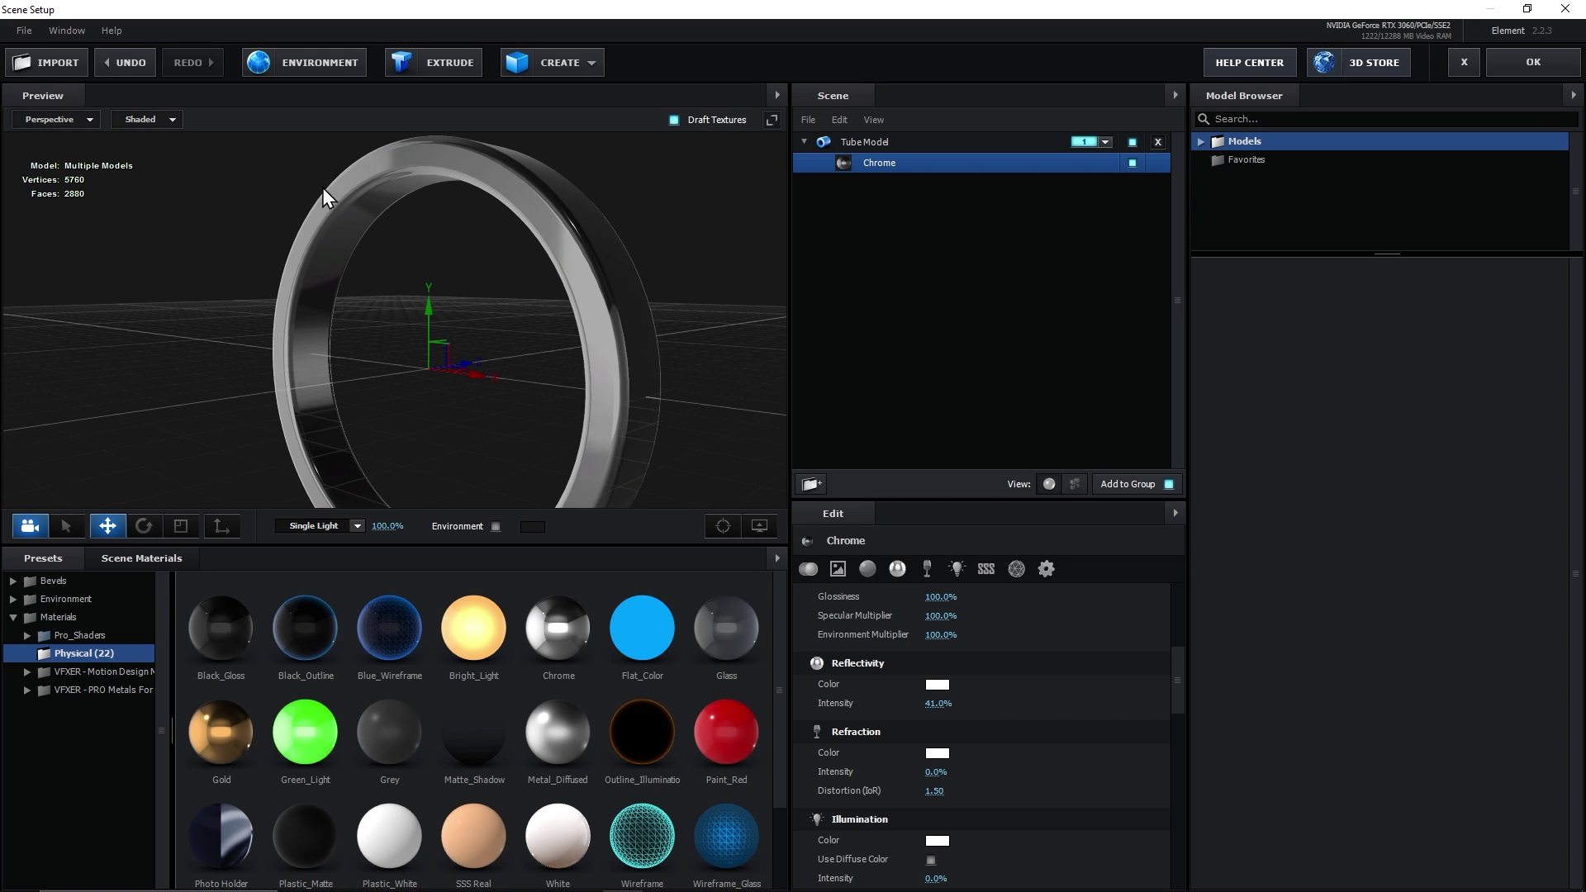
Replace the tube's material with the black_steel preset from the Metal folder of the Pro_Shaders materials.
double_click(71, 636)
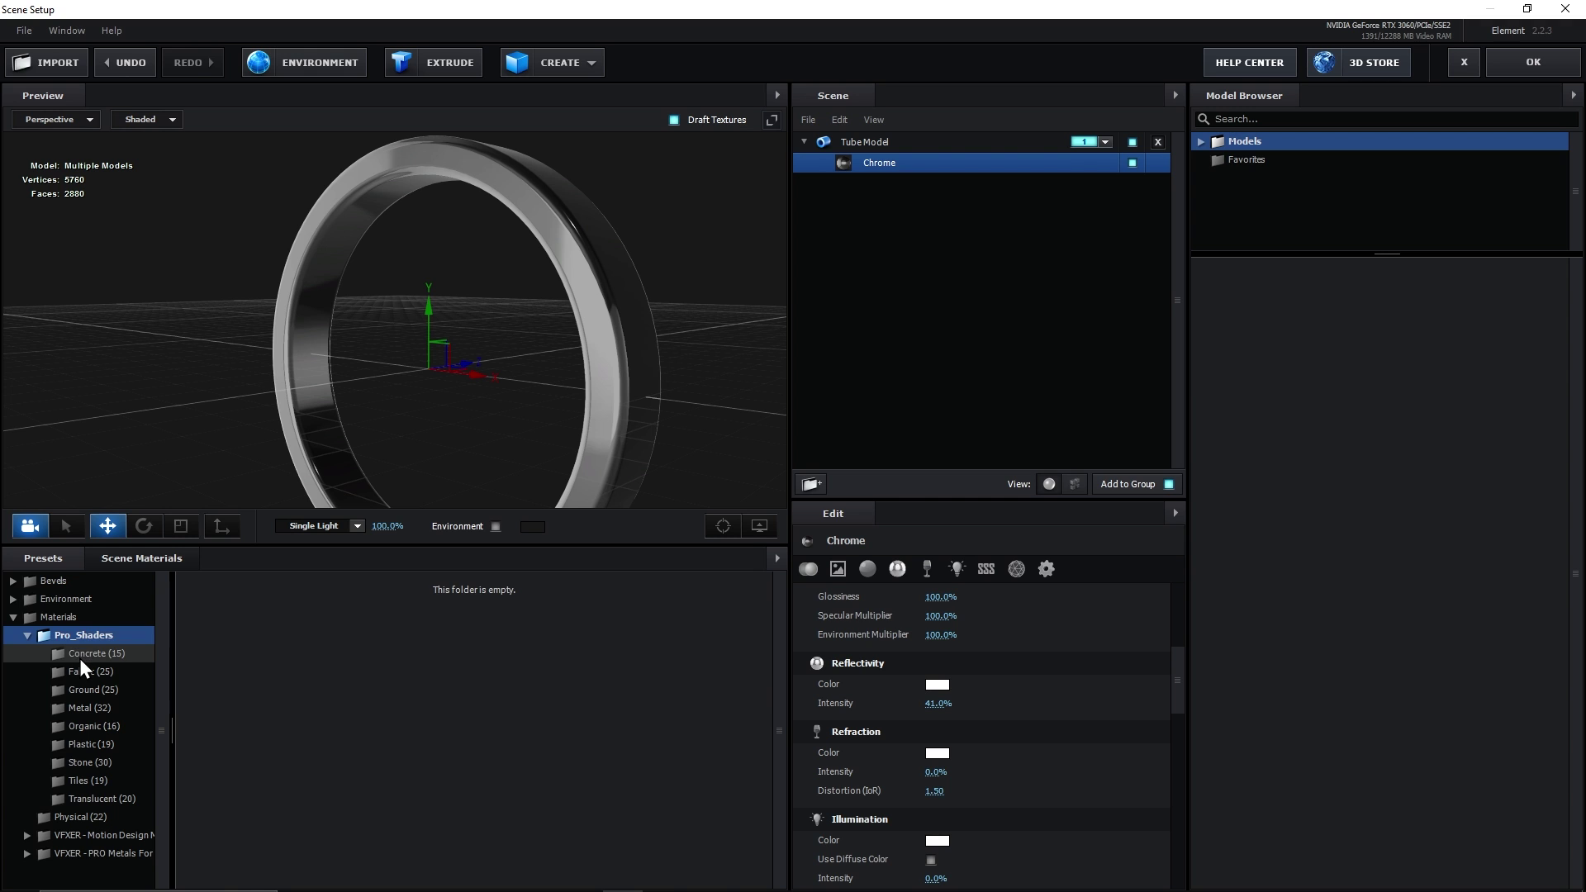
click(79, 657)
click(84, 676)
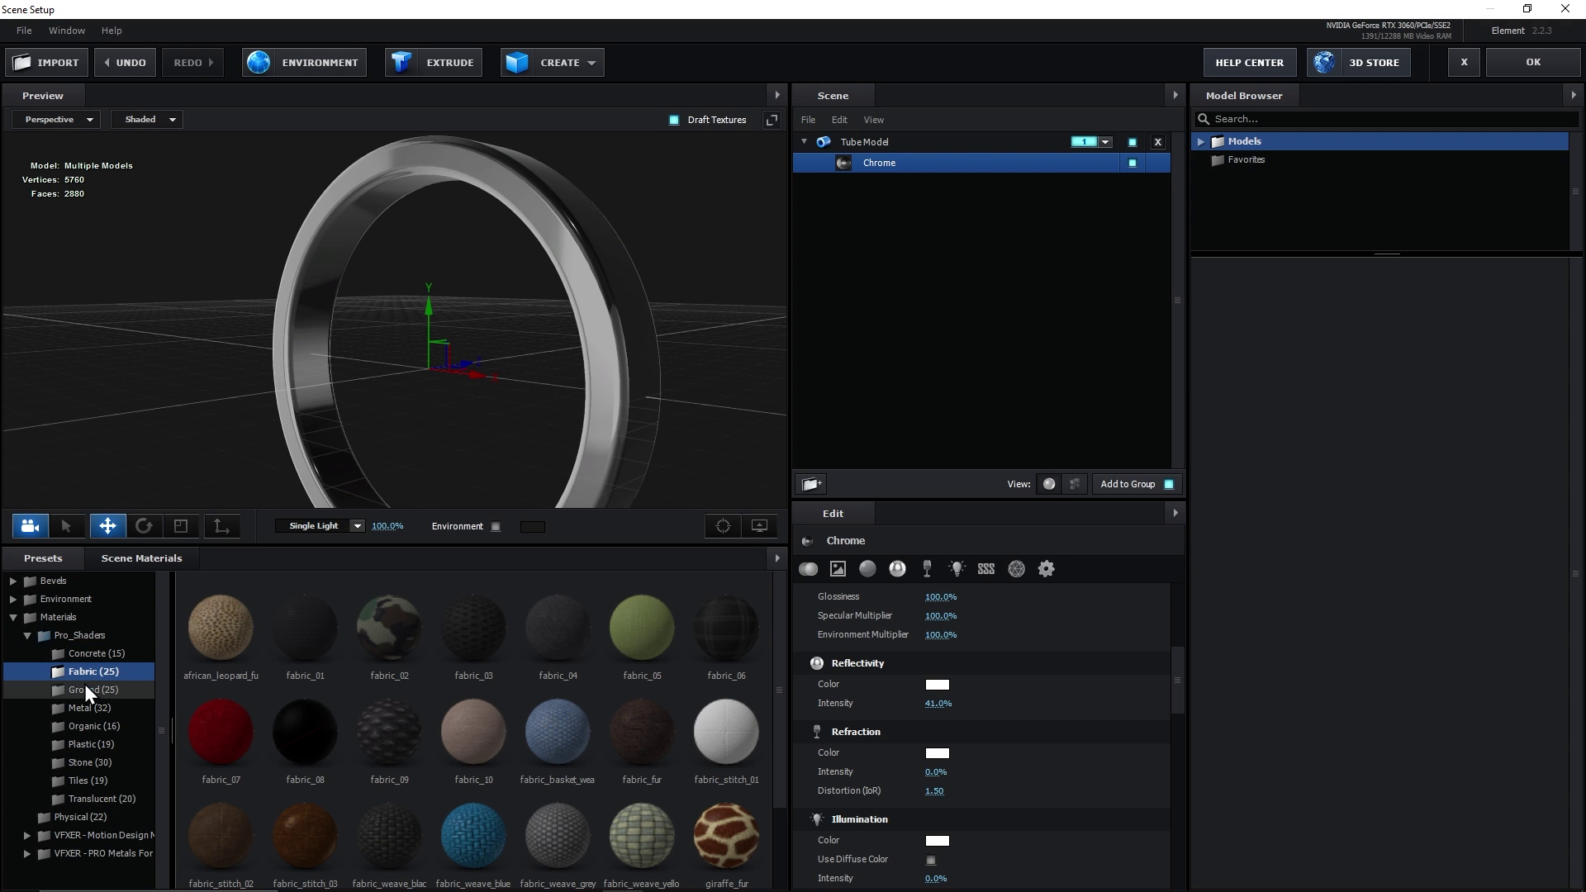
click(84, 691)
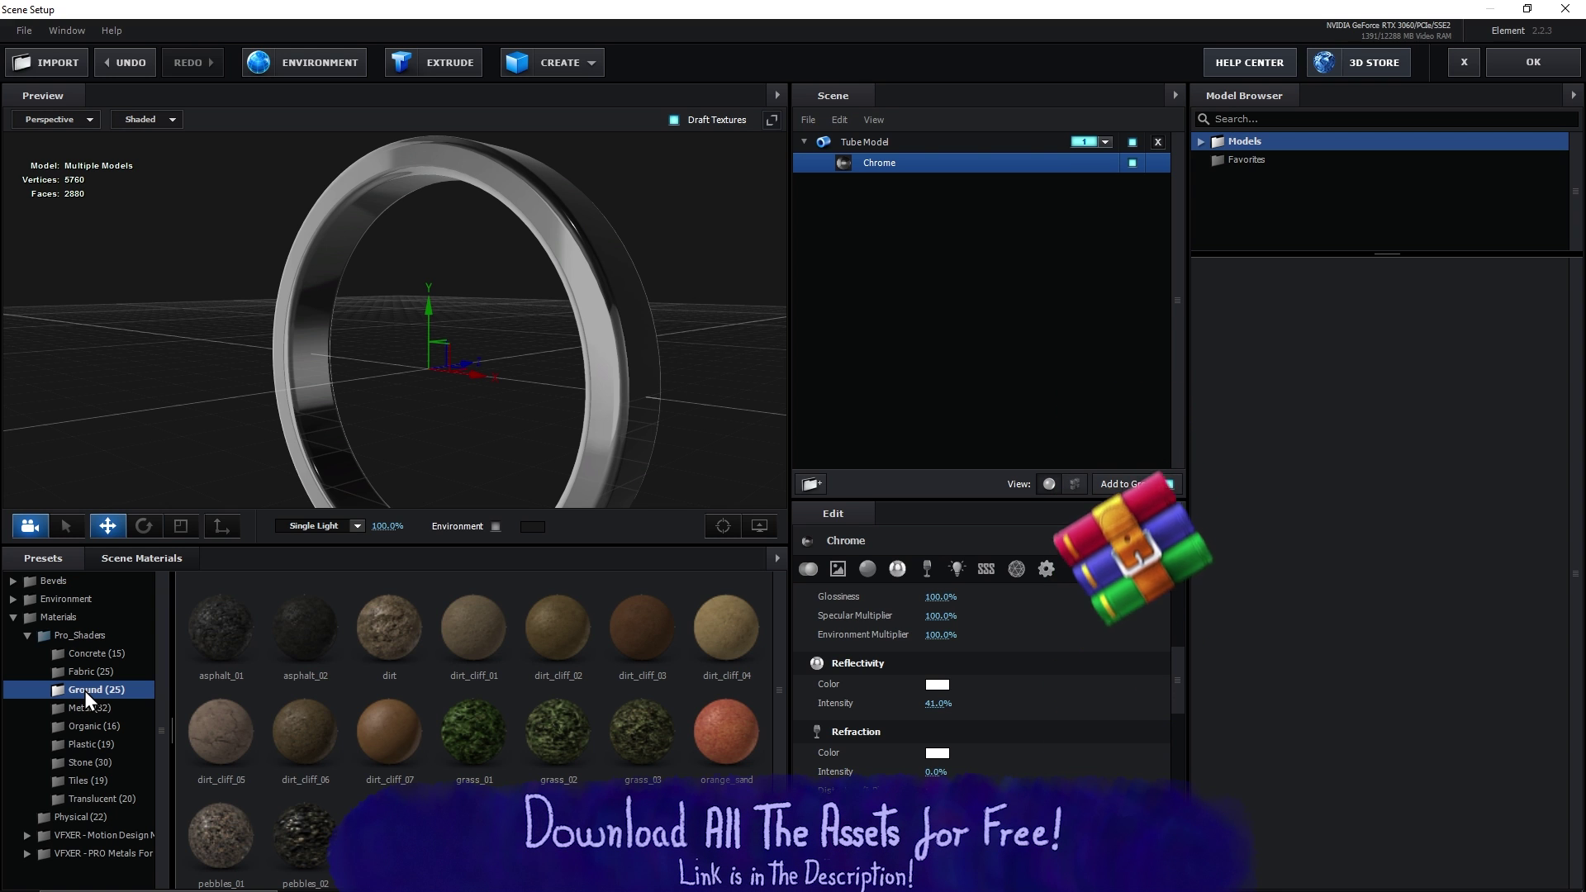
click(86, 709)
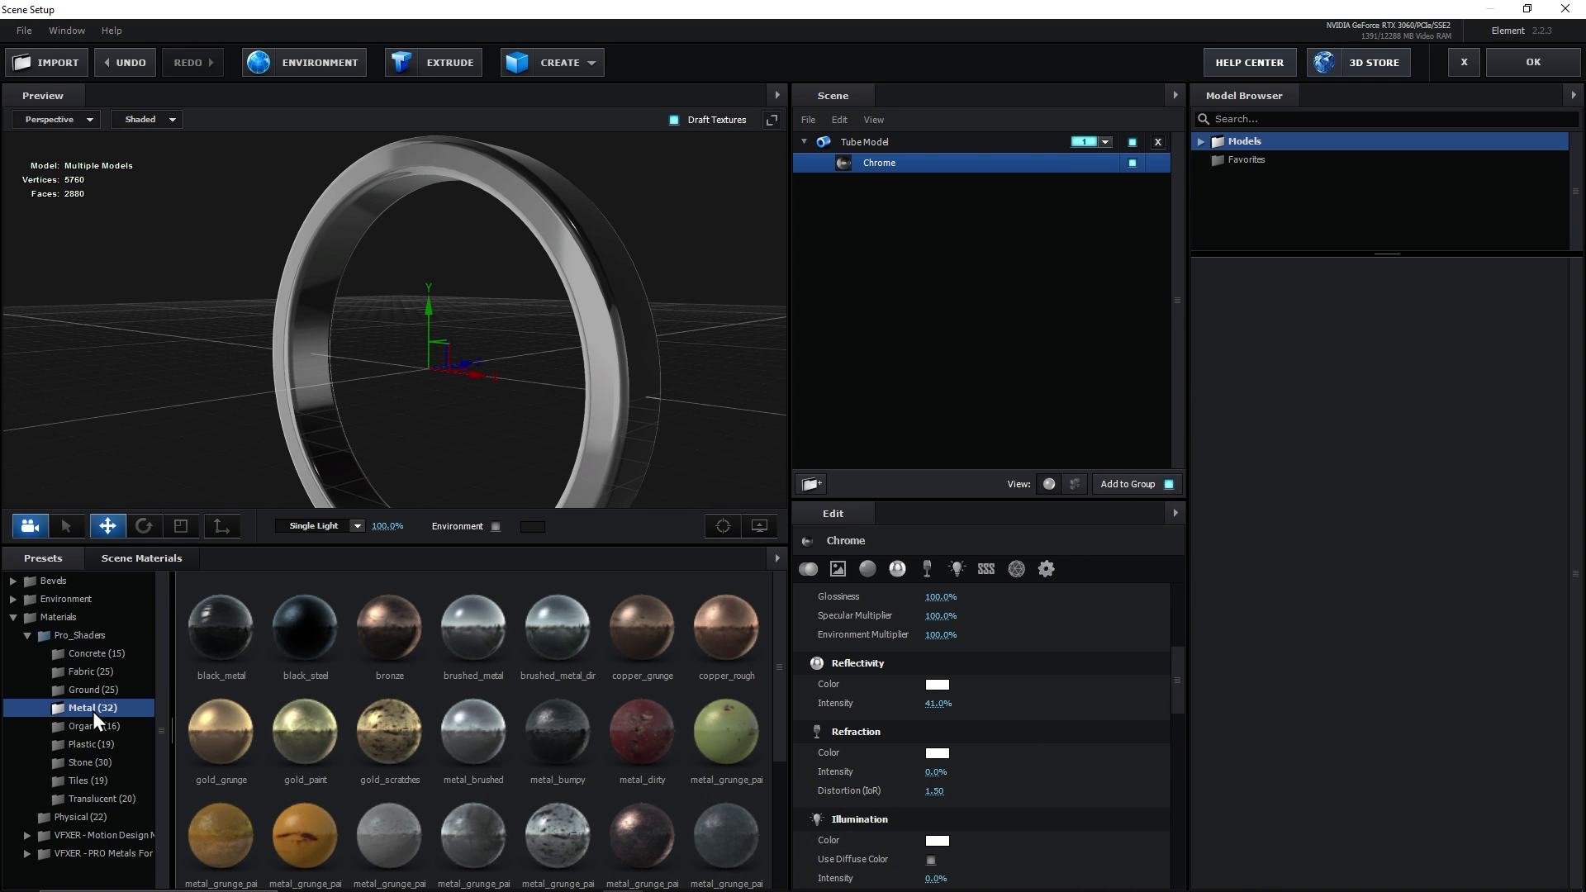
drag(310, 653, 622, 345)
Change the tube model's texture mapping to Box Repeat.
drag(367, 253, 353, 306)
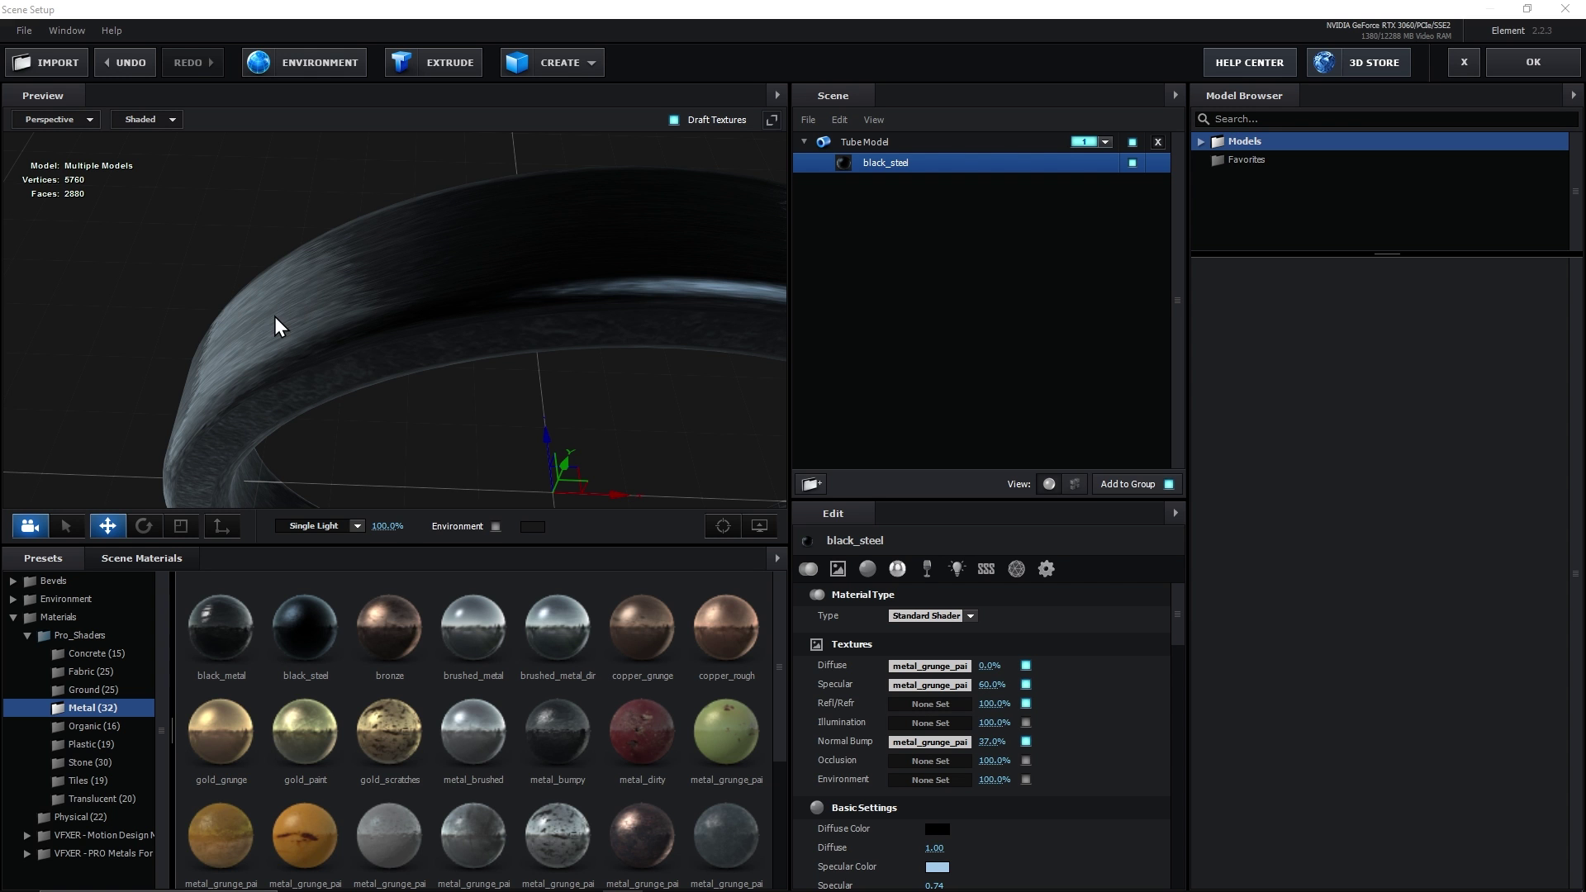
drag(275, 318, 335, 323)
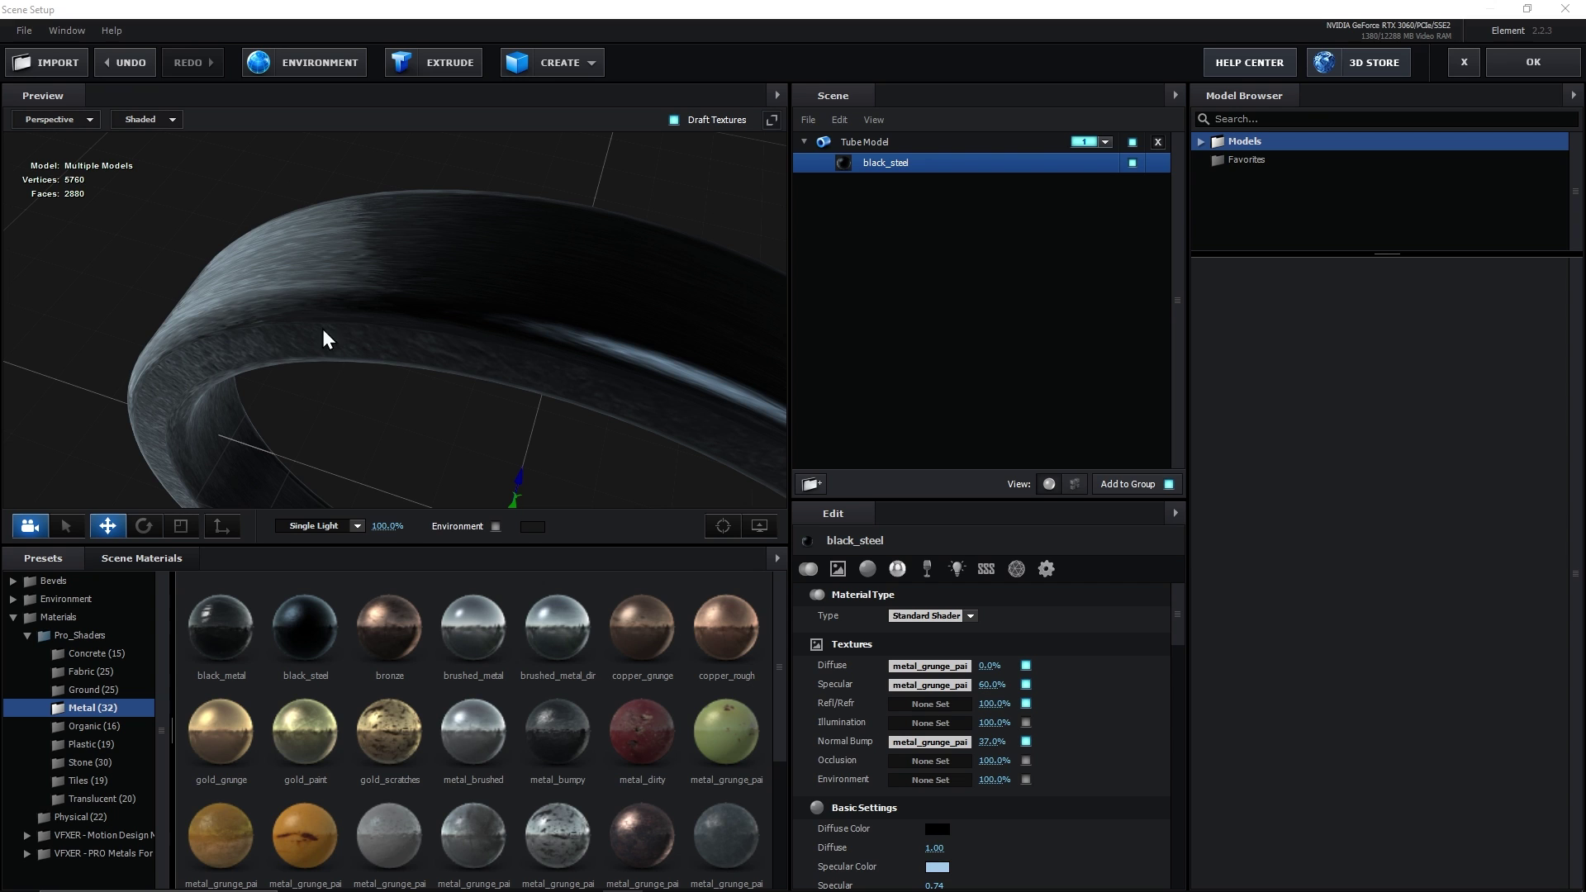
click(875, 142)
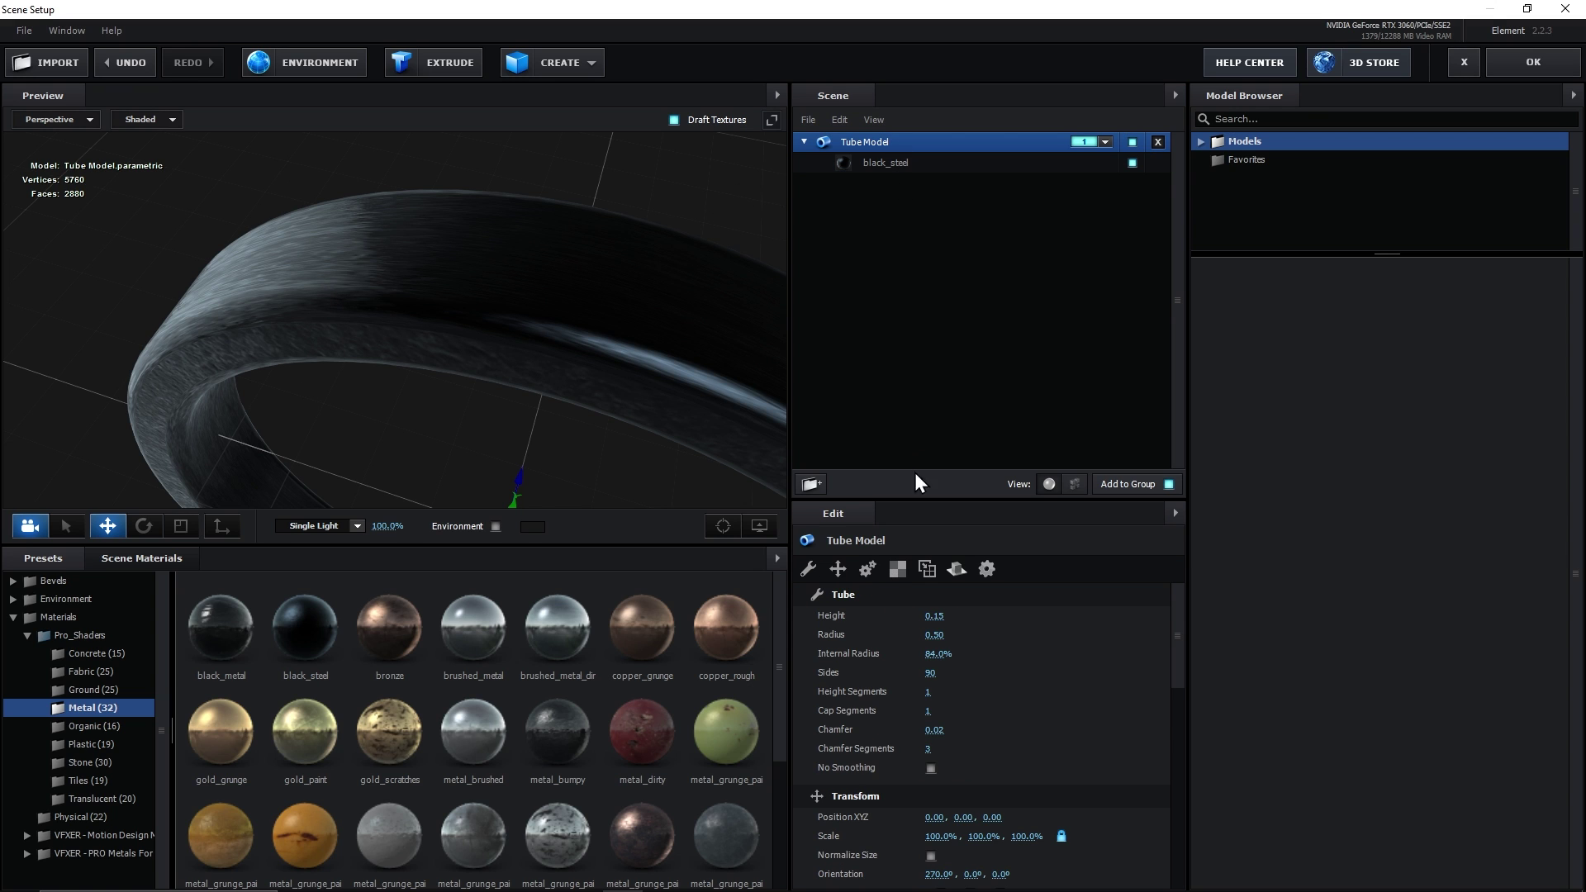
click(900, 576)
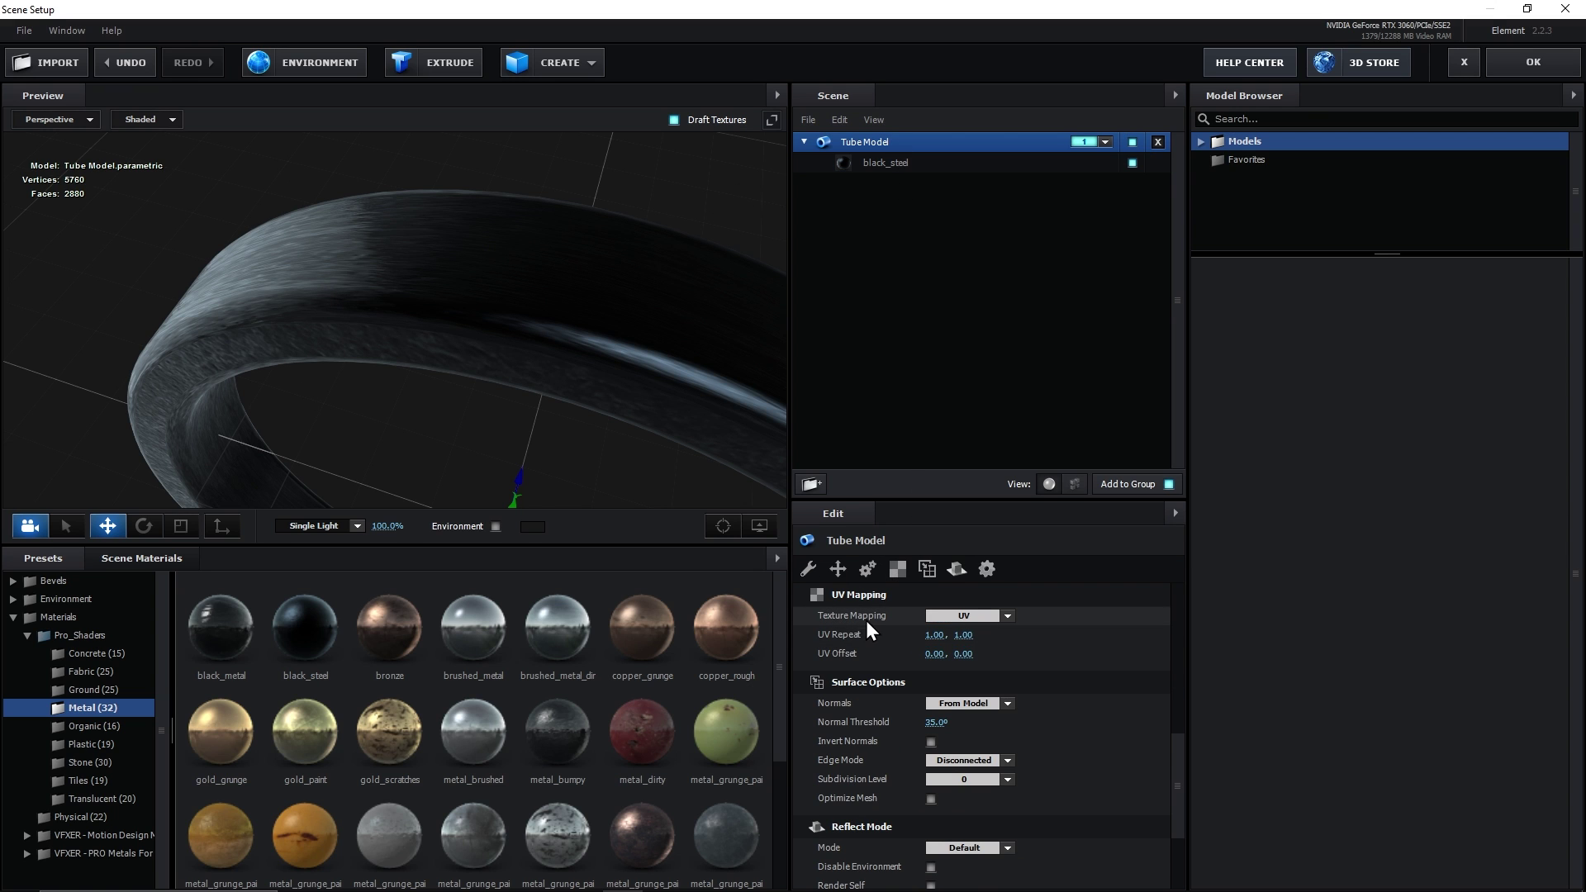
click(972, 617)
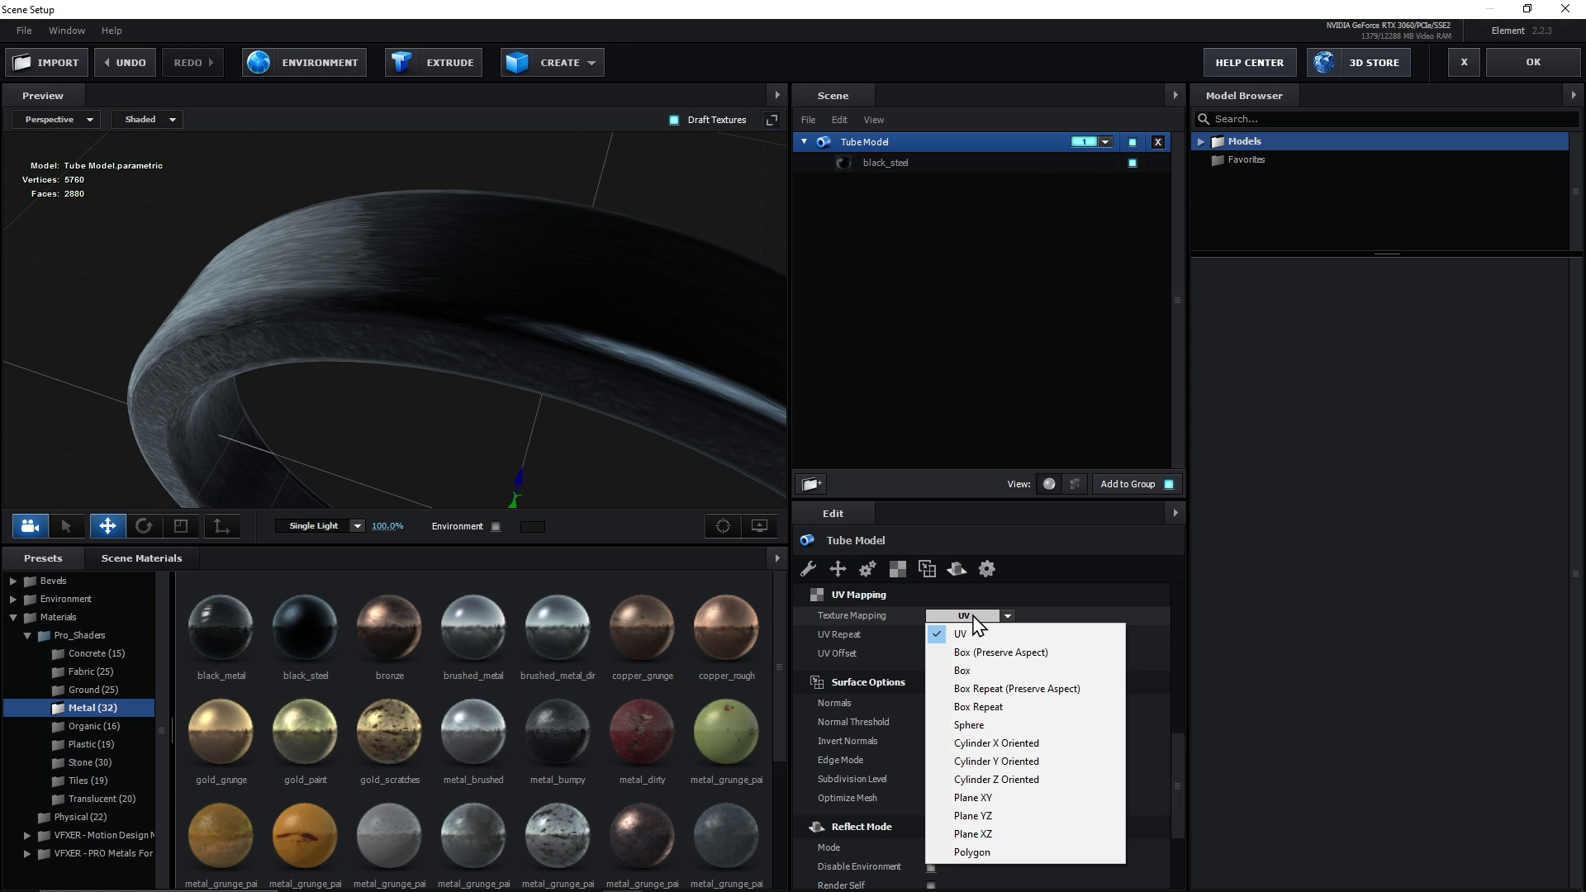
click(1012, 691)
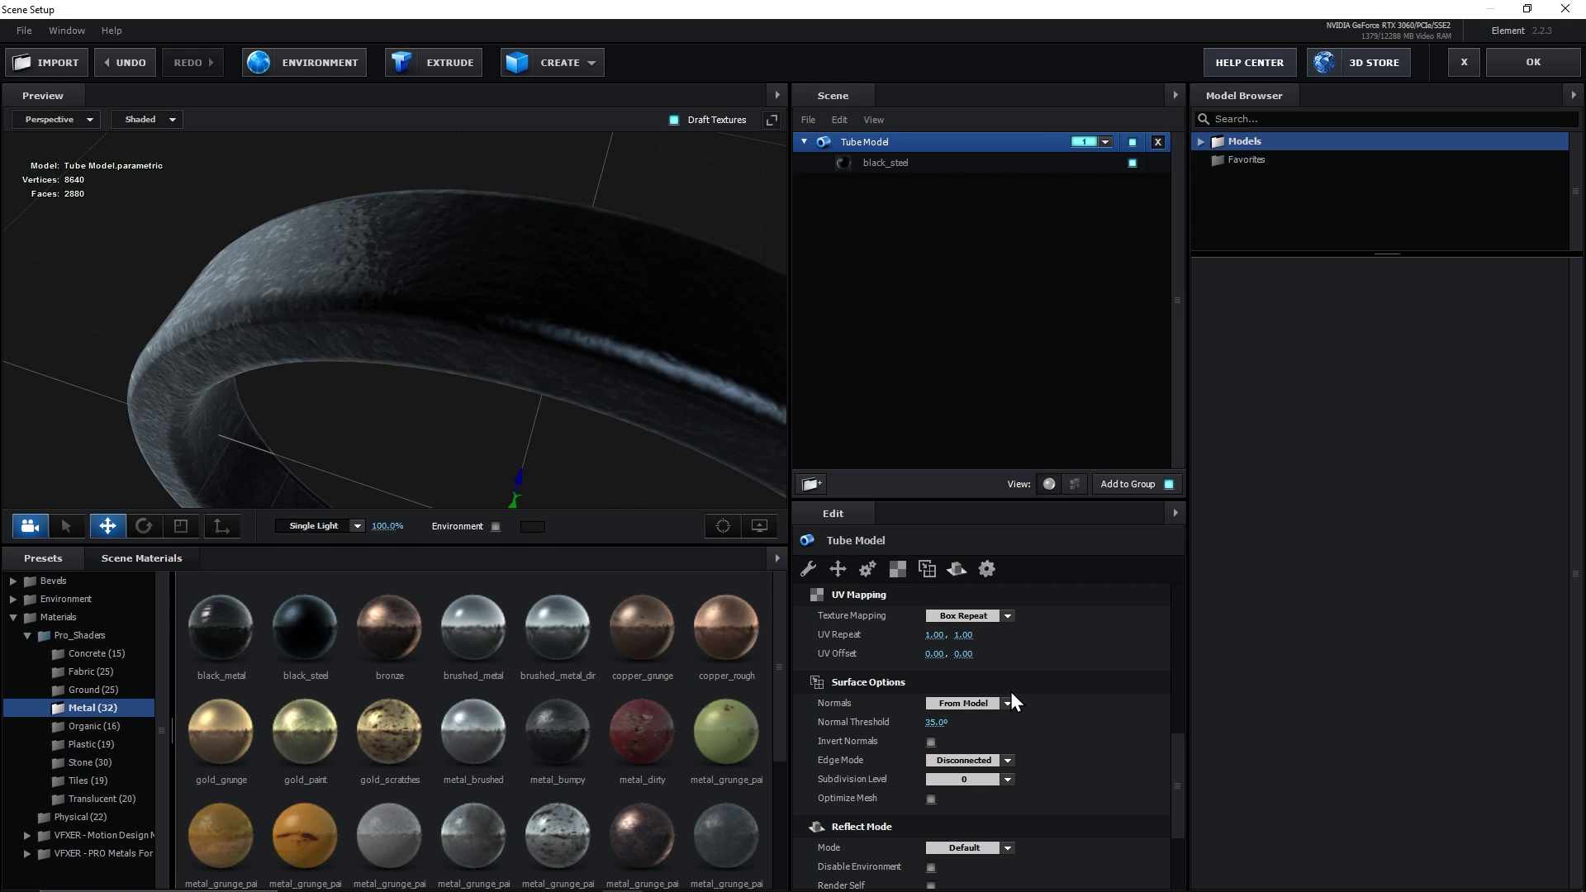
Undo and redo the texture mapping change to compare the steel texture on the ring's surface.
drag(344, 386, 282, 281)
key(ctrl+z)
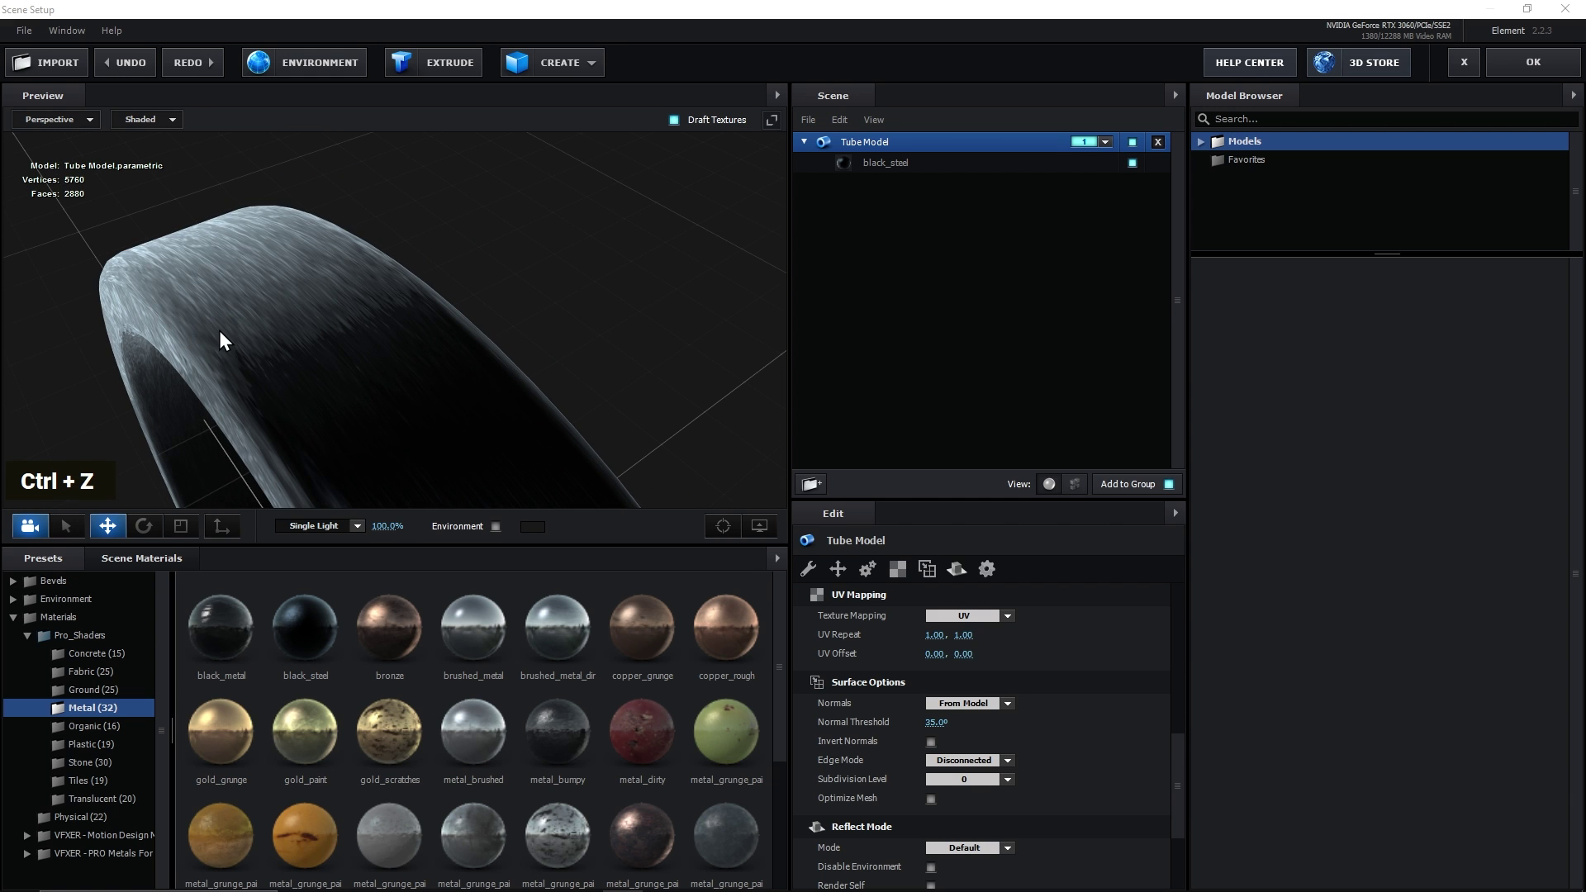
key(ctrl+shift+z)
mouse_move(231, 328)
mouse_down()
mouse_move(240, 300)
mouse_move(266, 305)
mouse_move(244, 320)
mouse_up()
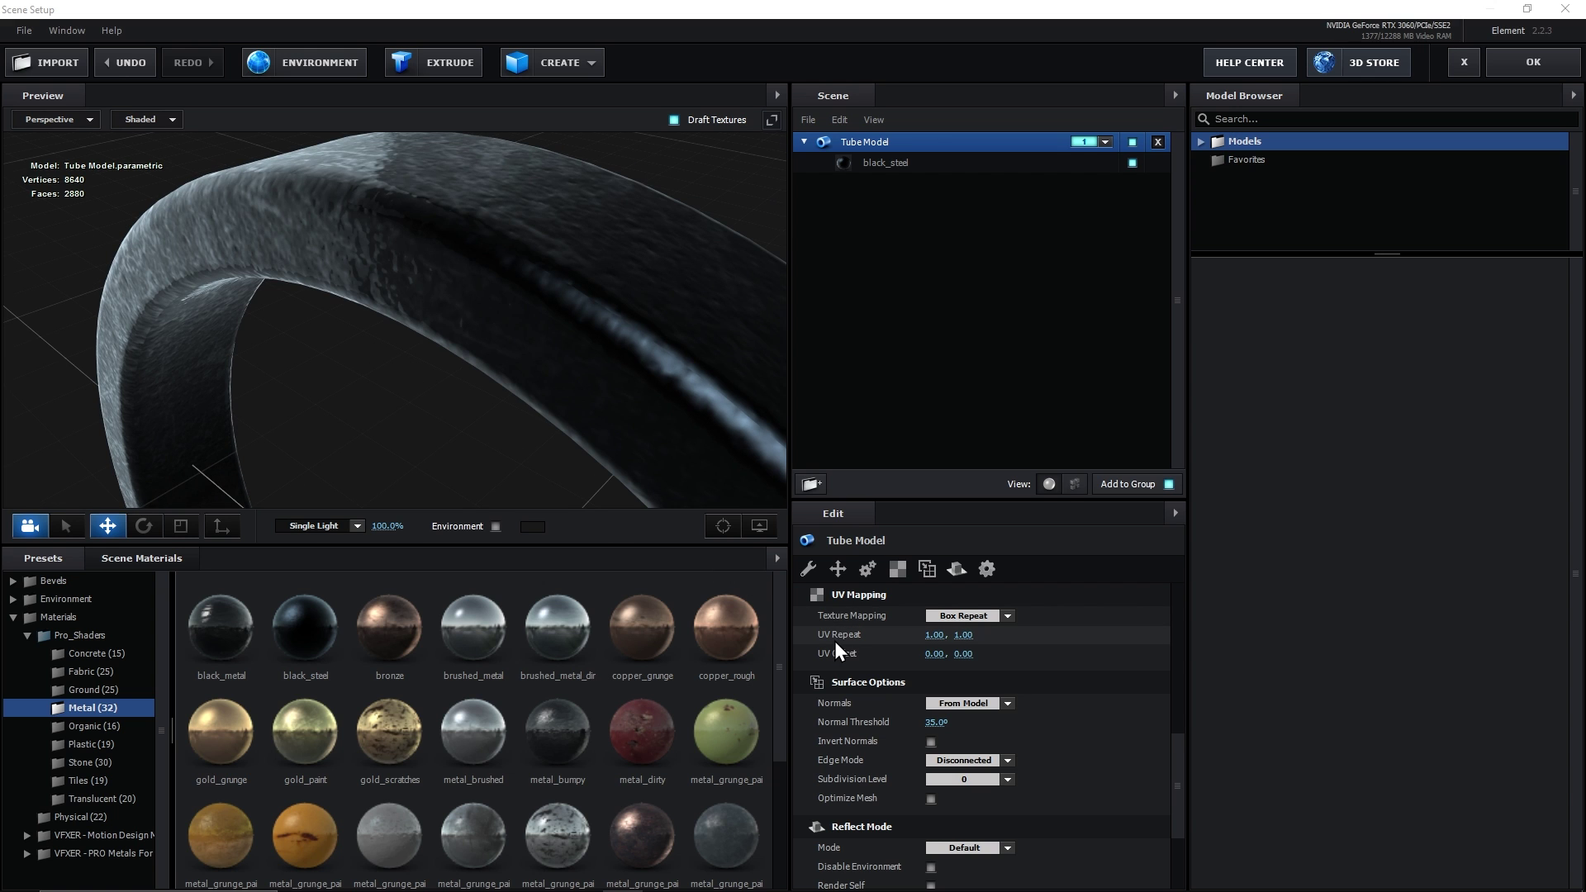
Set the tube's UV Repeat to 3.00 in both directions to make the texture finer.
click(935, 634)
text(3)
key(Tab)
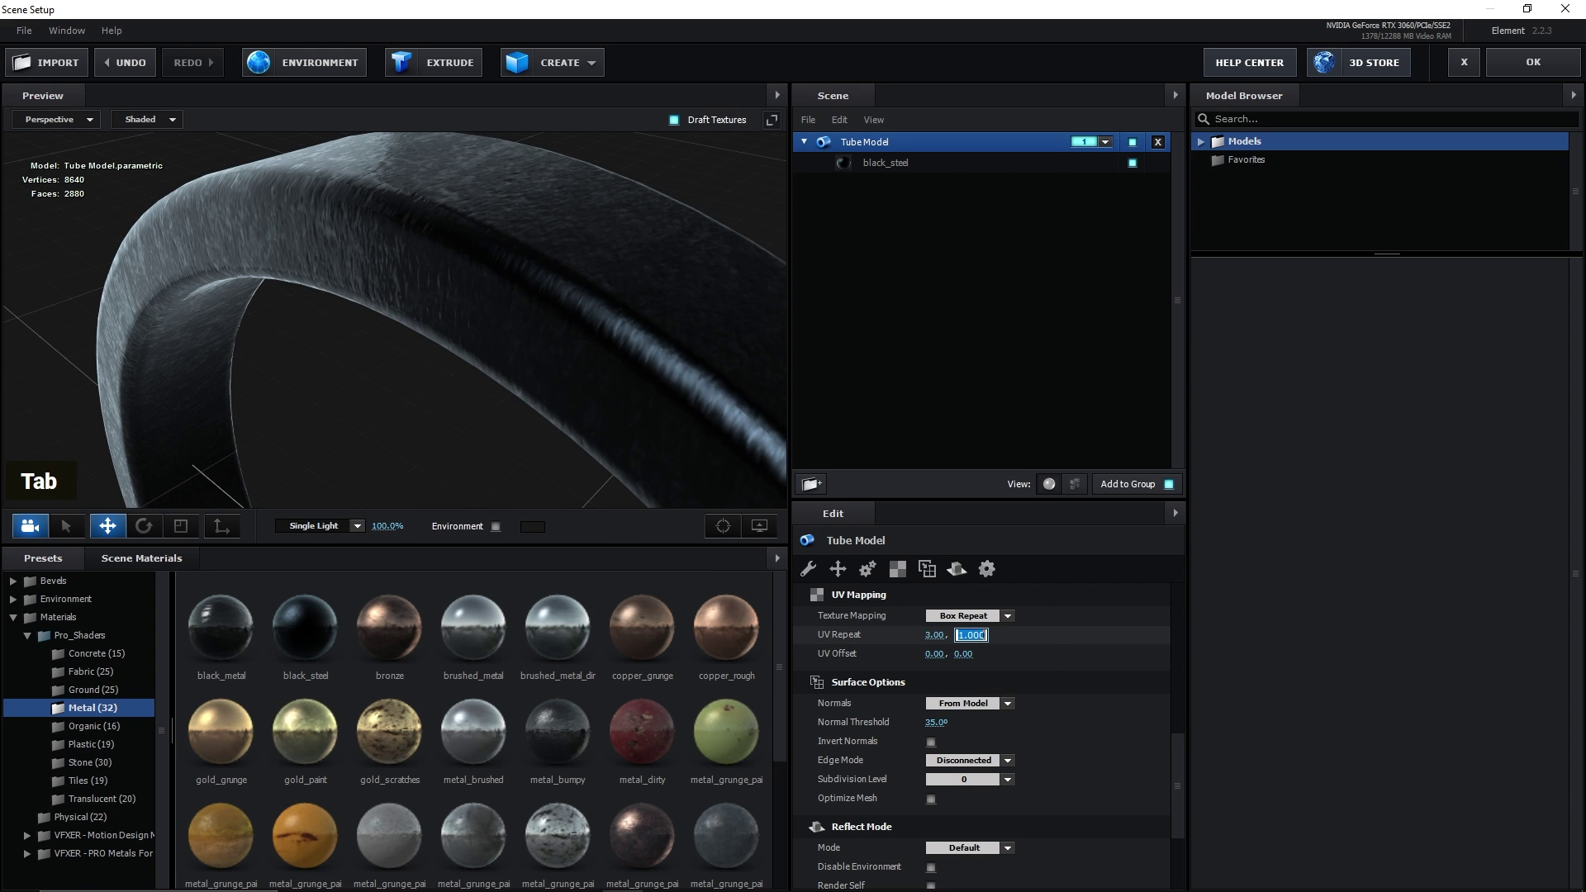
text(3)
key(Return)
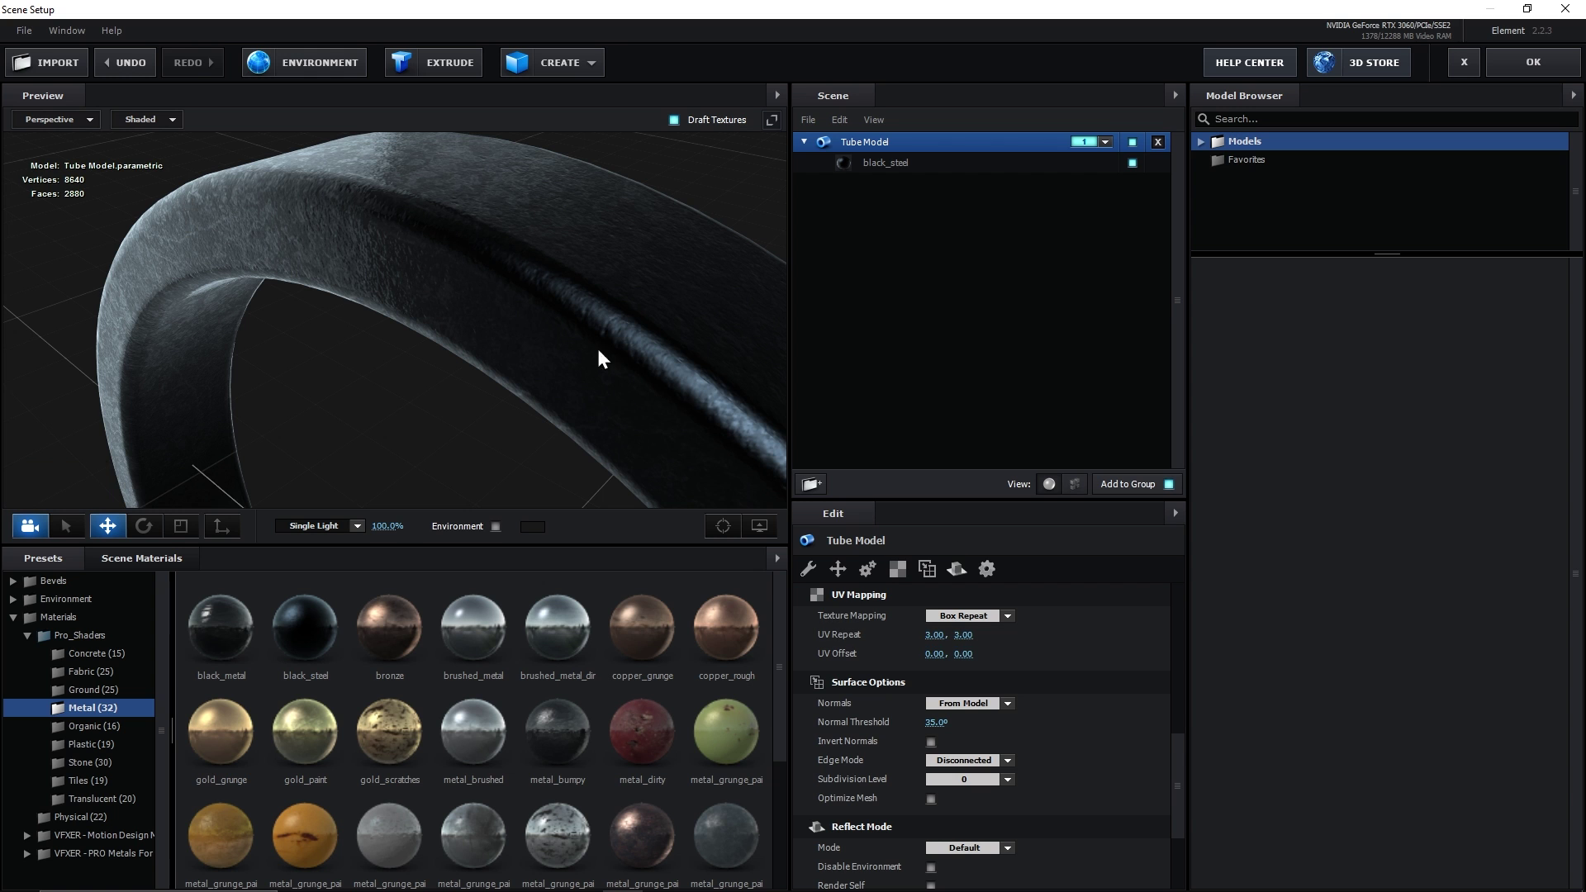
Undo and redo the UV Repeat change to compare the texture scale on the whole ring.
mouse_move(225, 234)
mouse_down()
mouse_move(237, 278)
mouse_move(228, 255)
mouse_up()
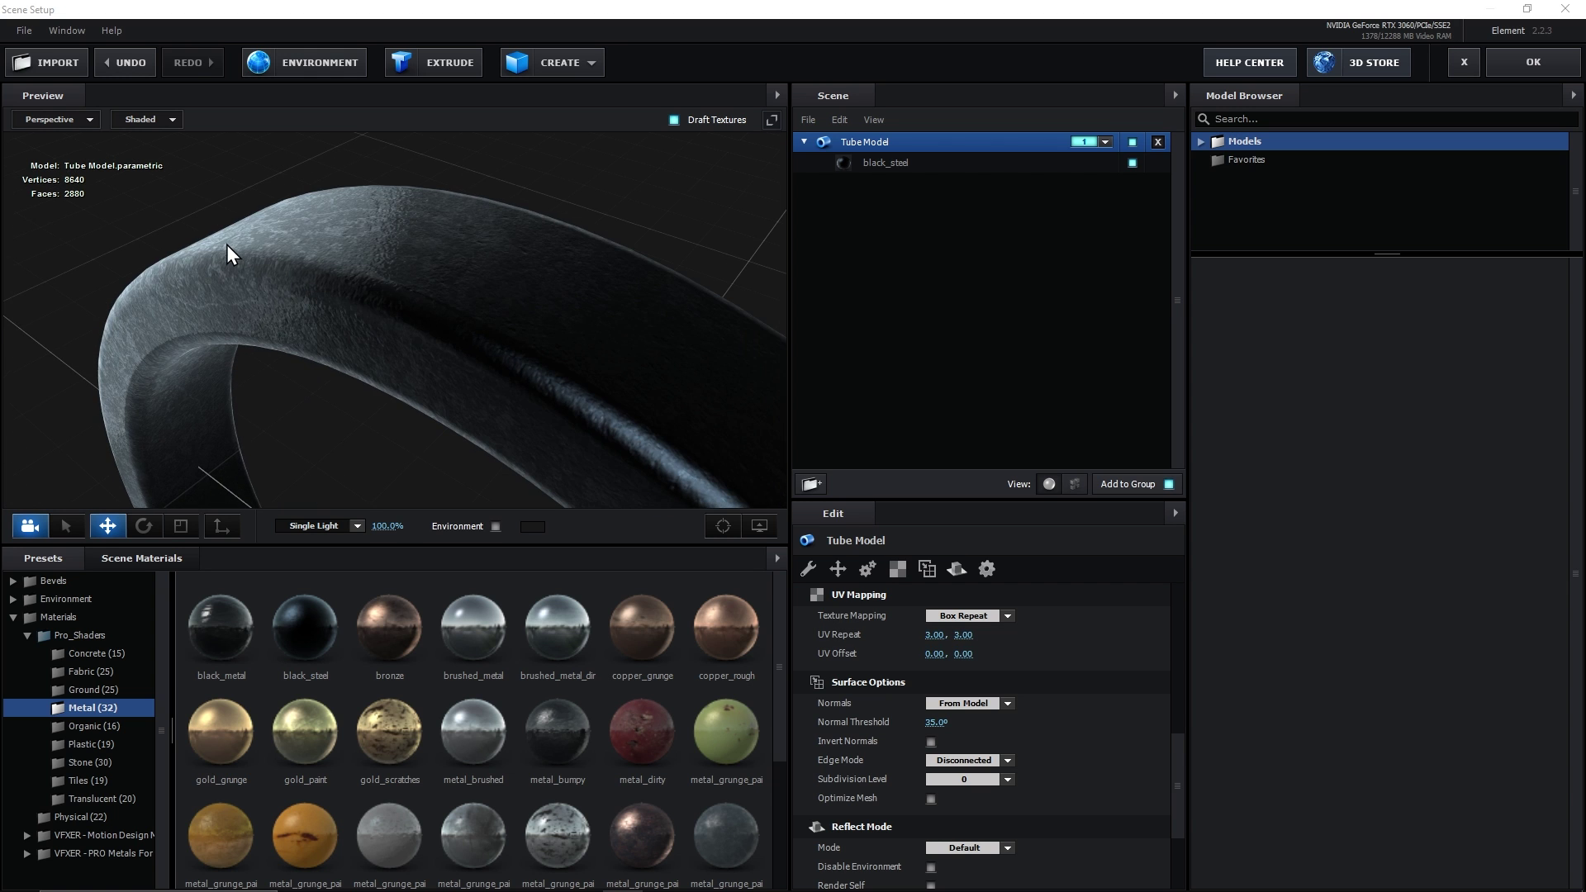
key(ctrl+z)
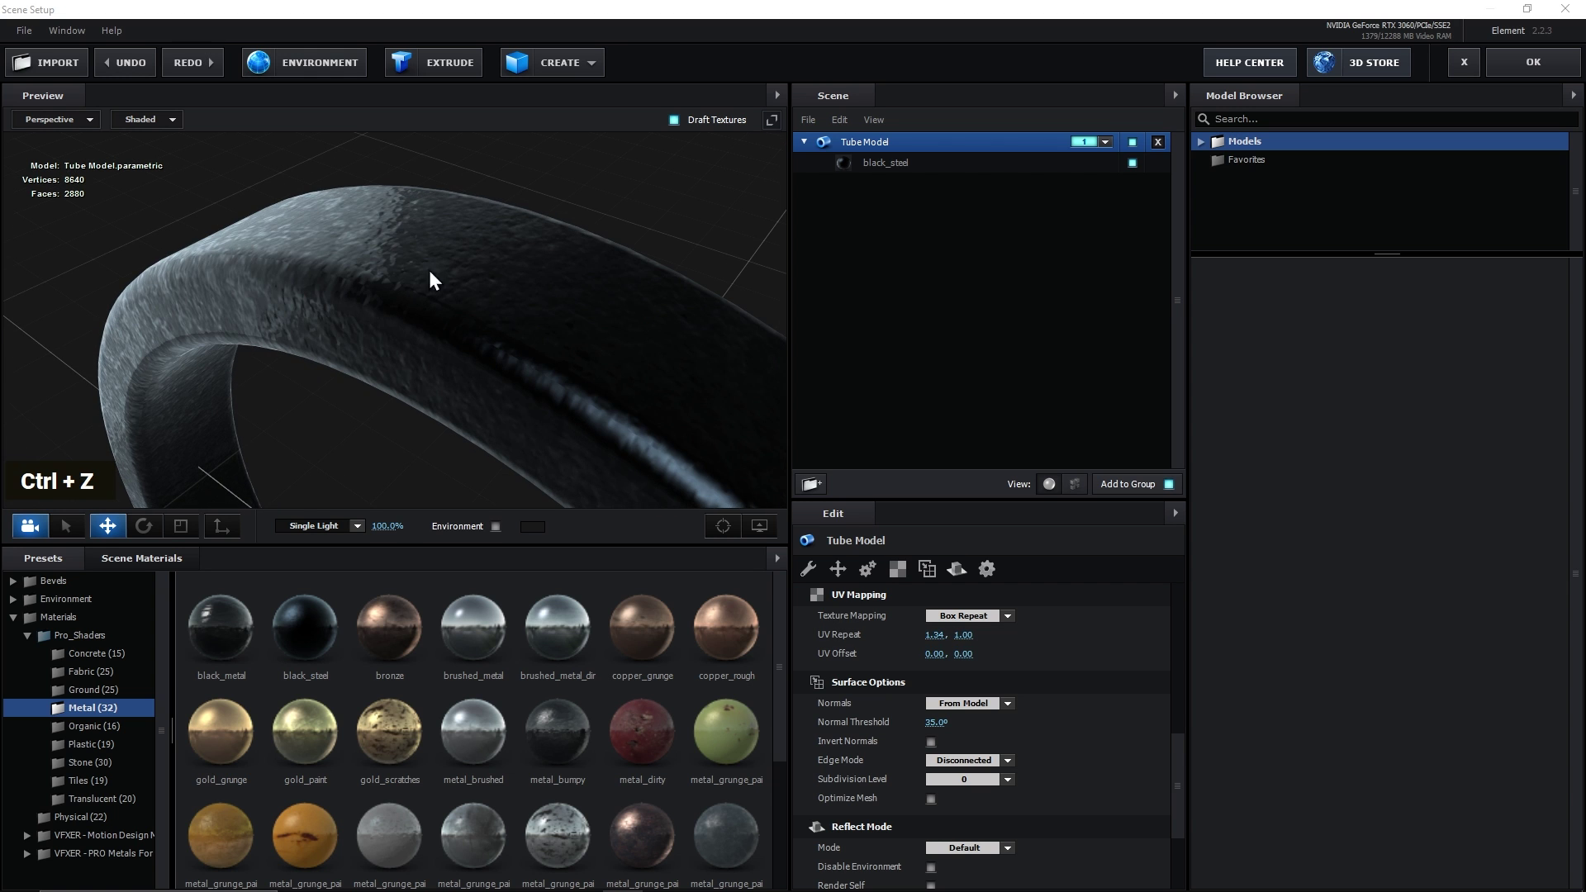
key(ctrl+shift+z)
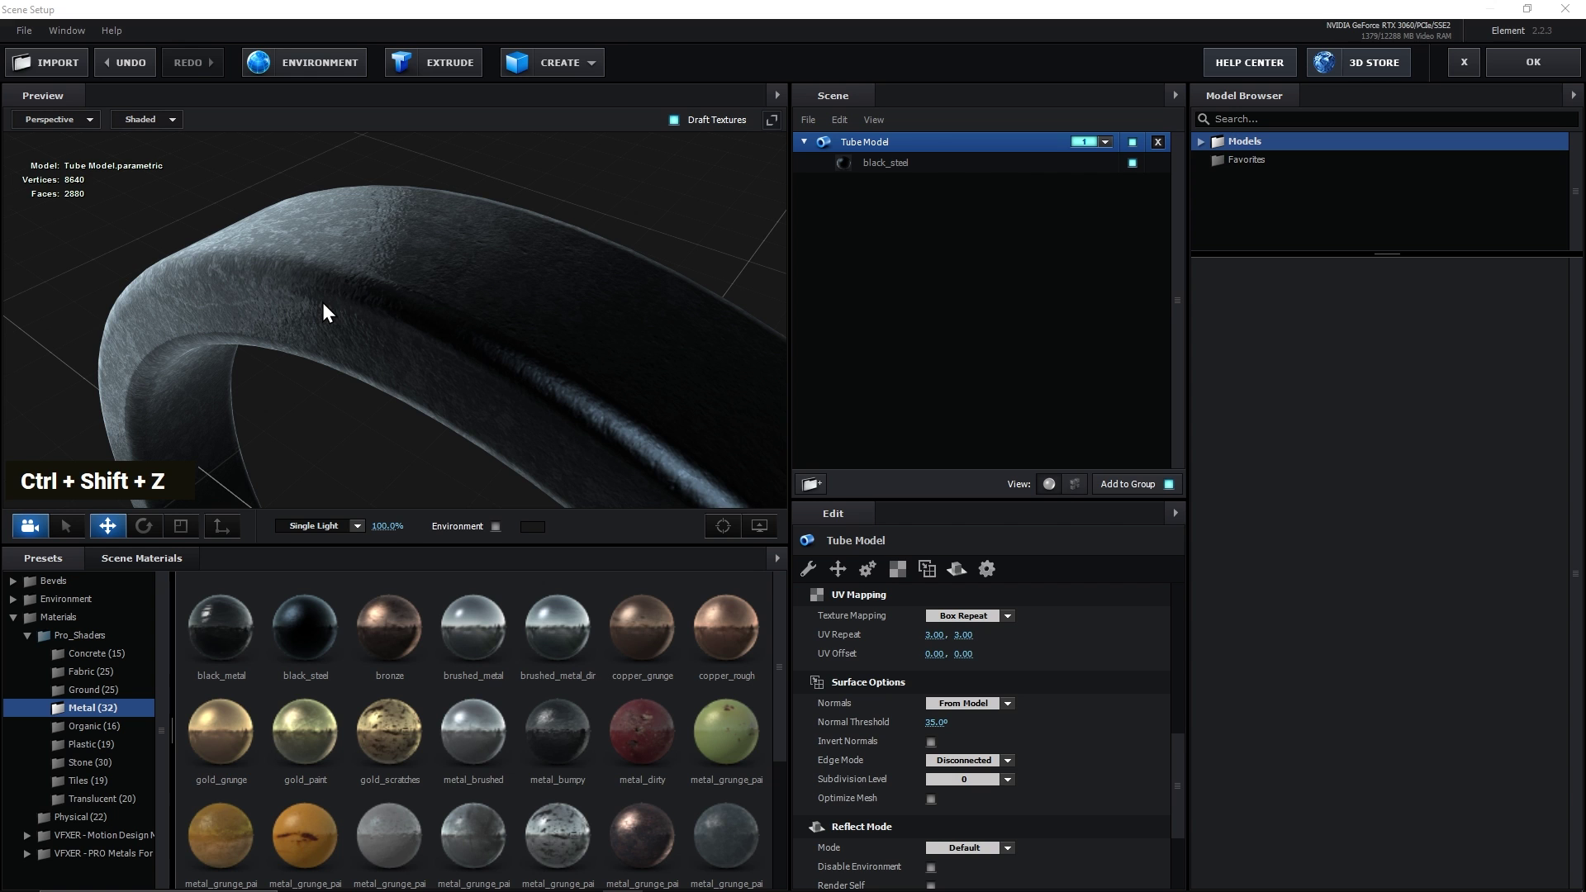
scroll(395, 316, down, 5)
drag(414, 354, 569, 202)
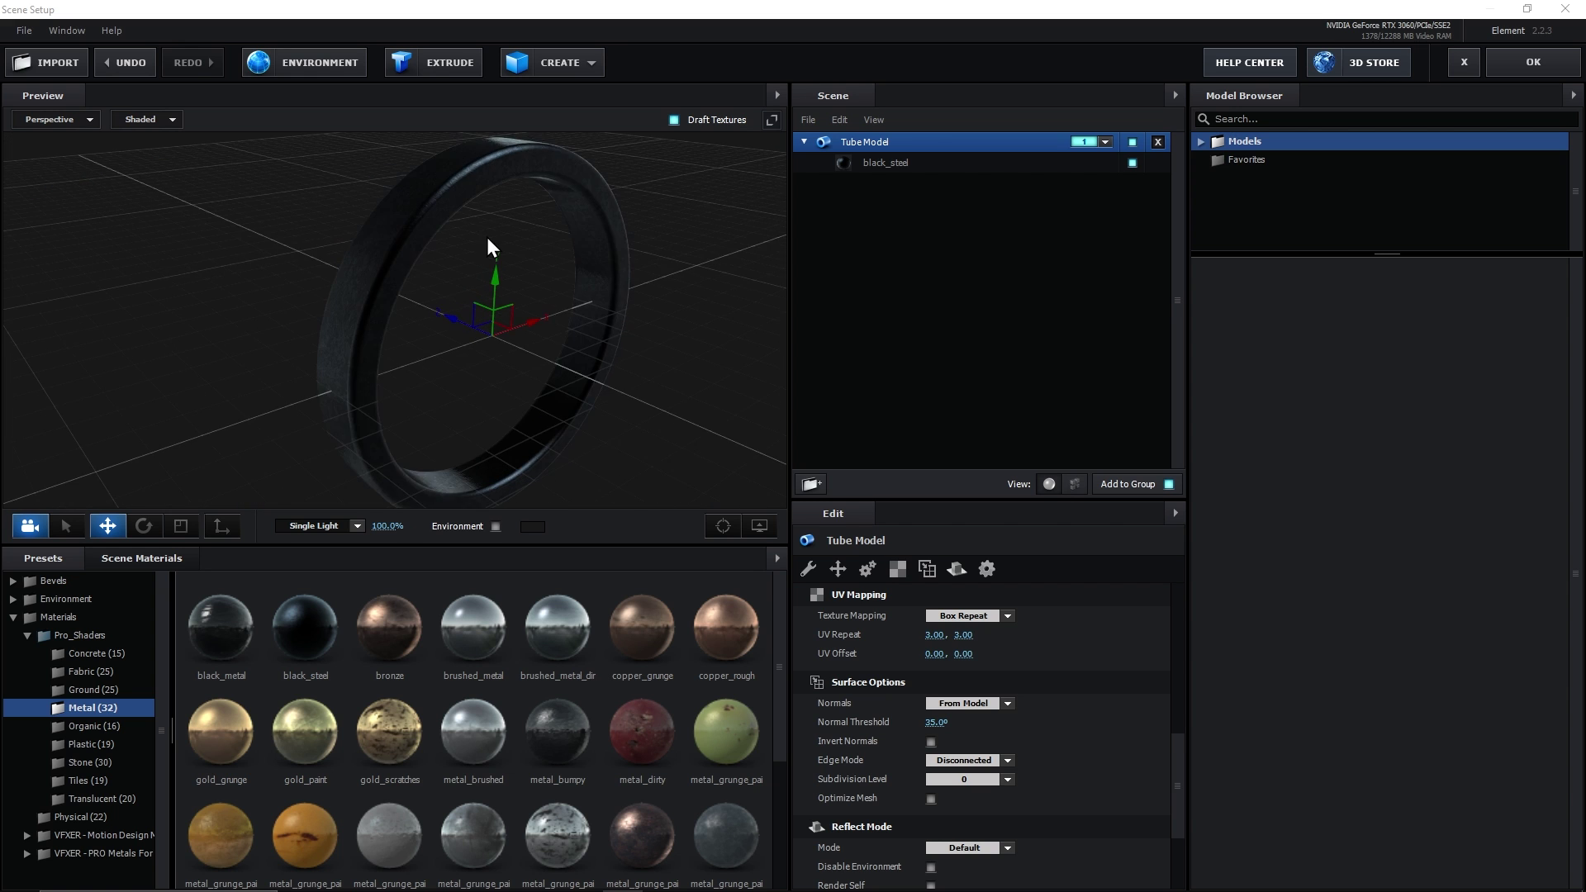
Set the black_steel material's reflection intensity to 400%, undoing and redoing the change to compare the look.
click(866, 165)
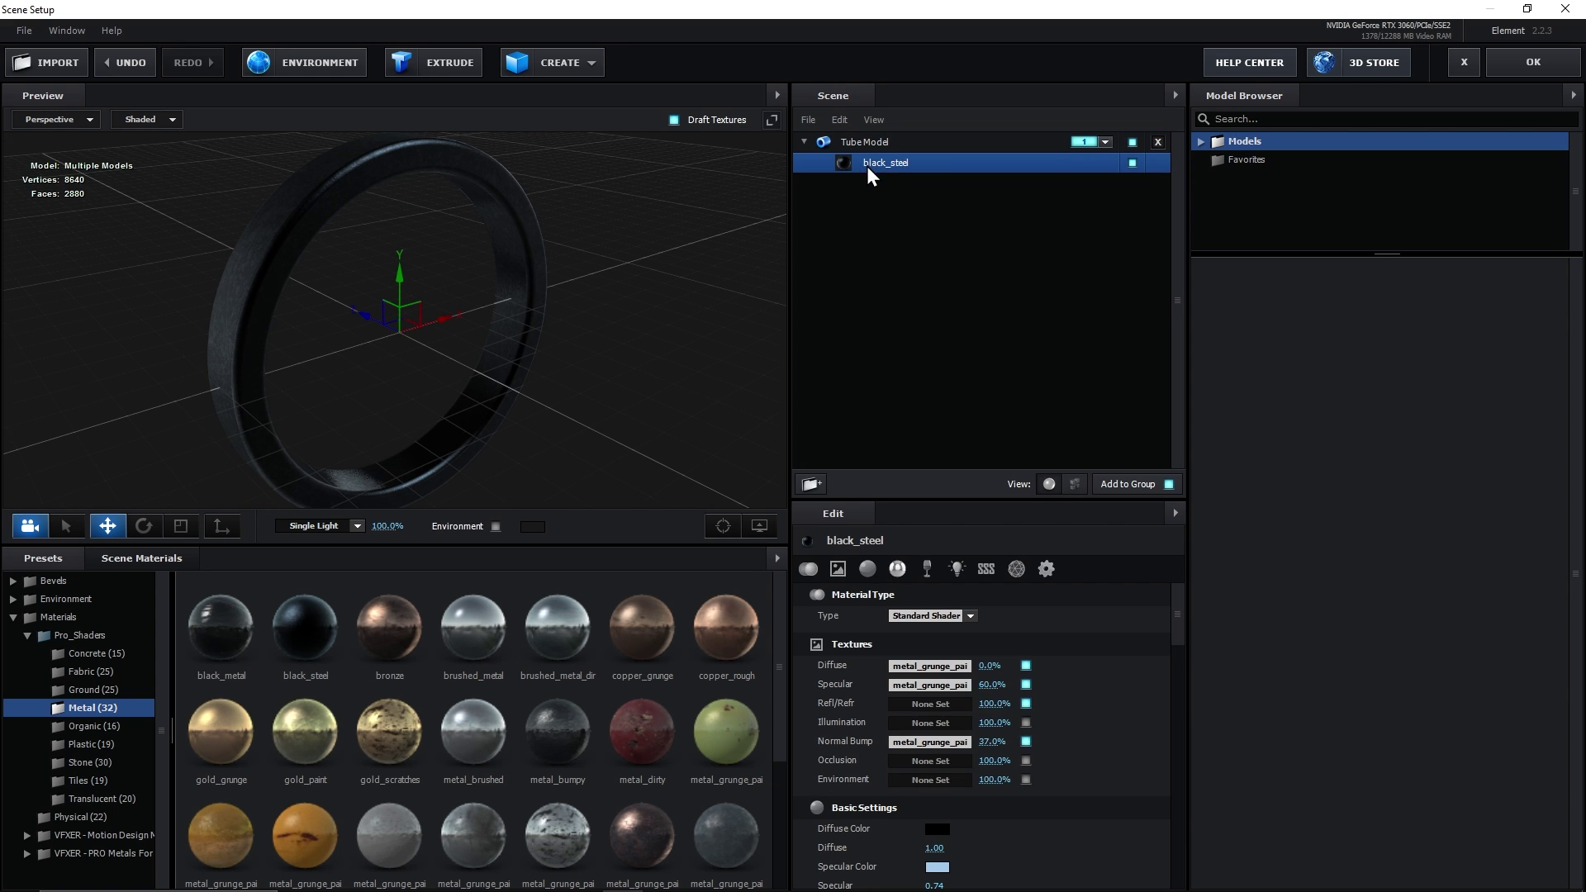
click(871, 143)
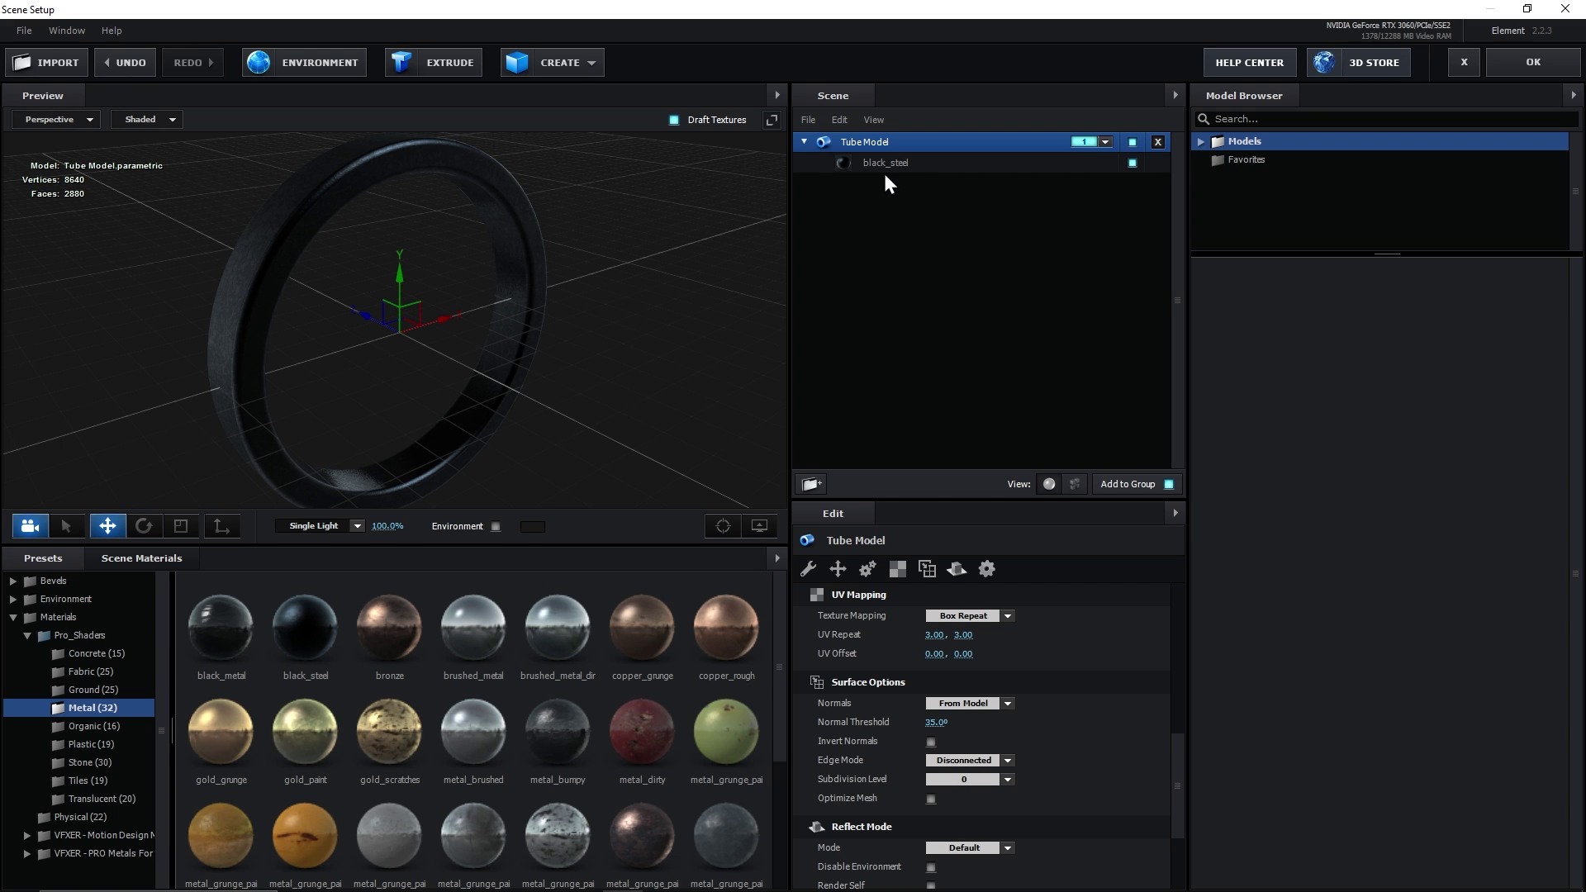
click(891, 169)
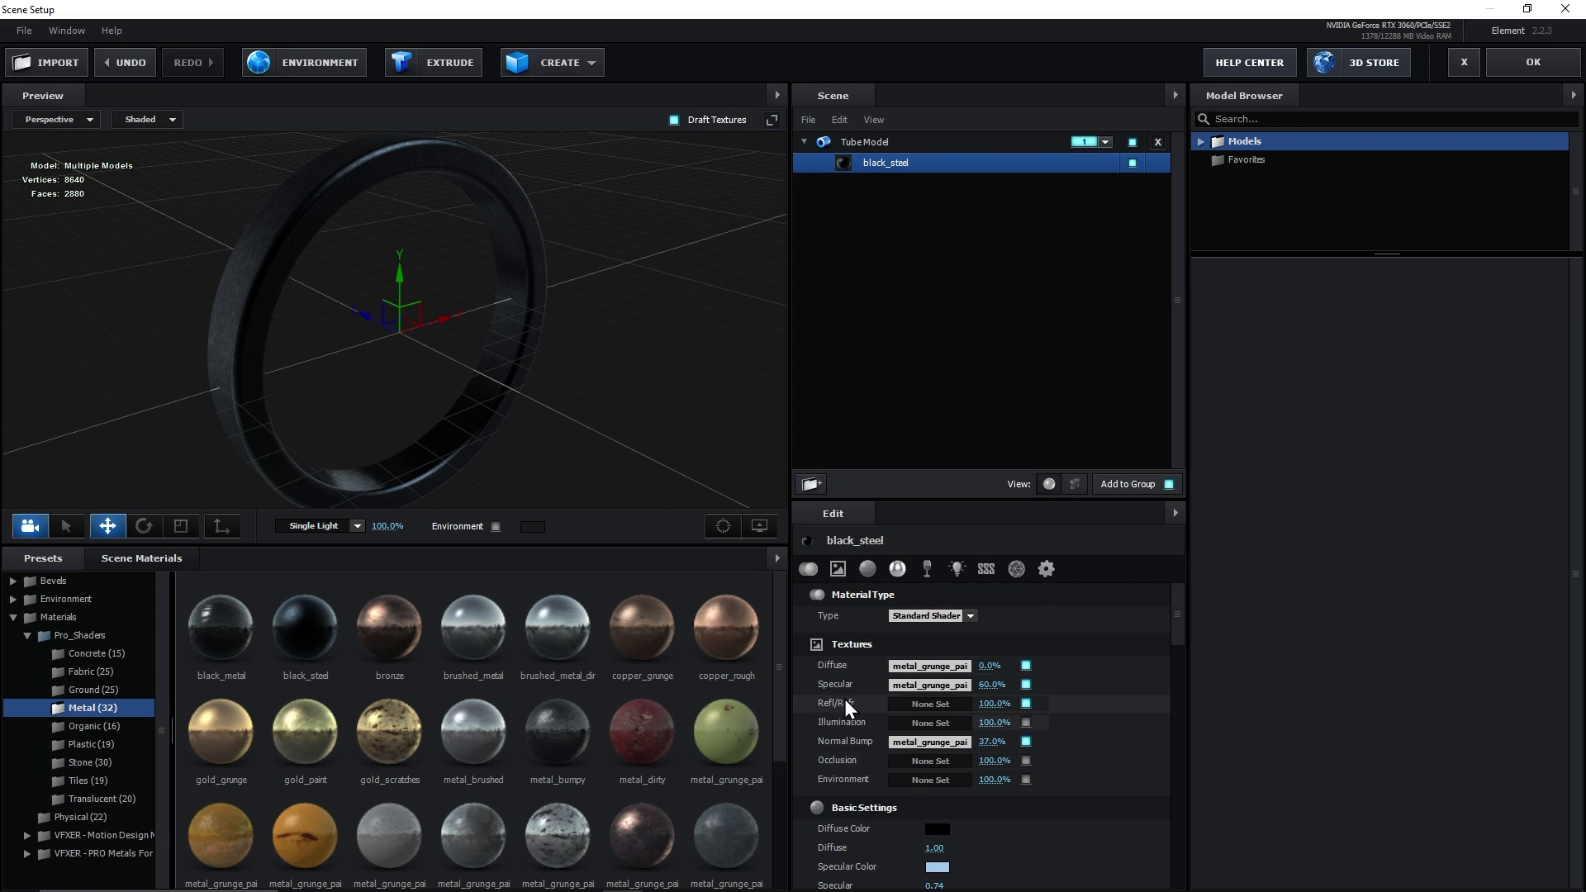
click(865, 578)
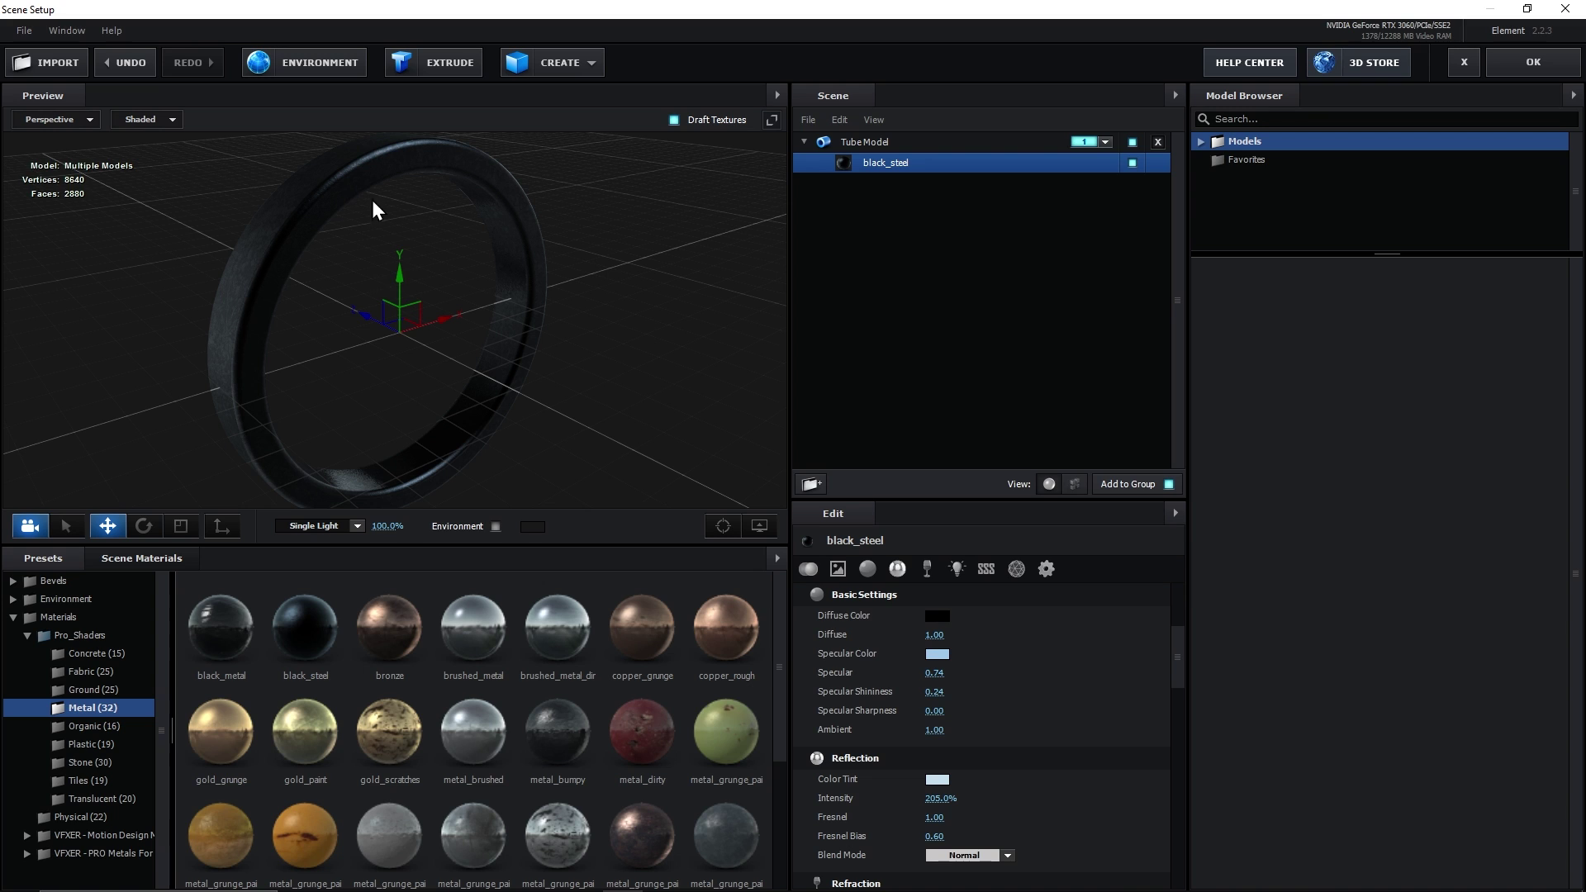
click(898, 572)
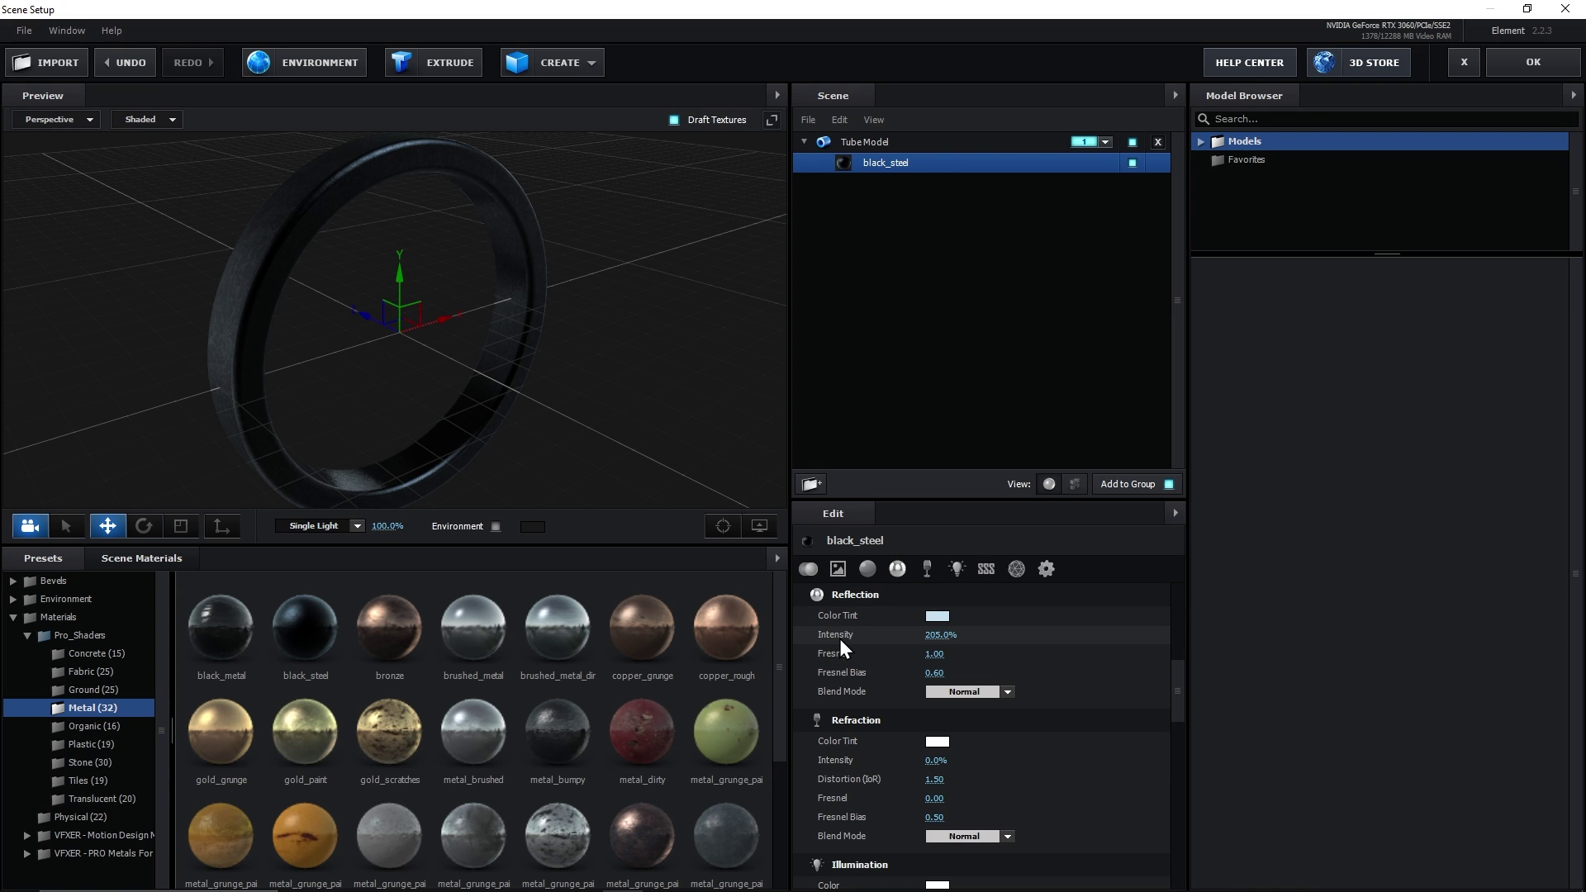
text(400)
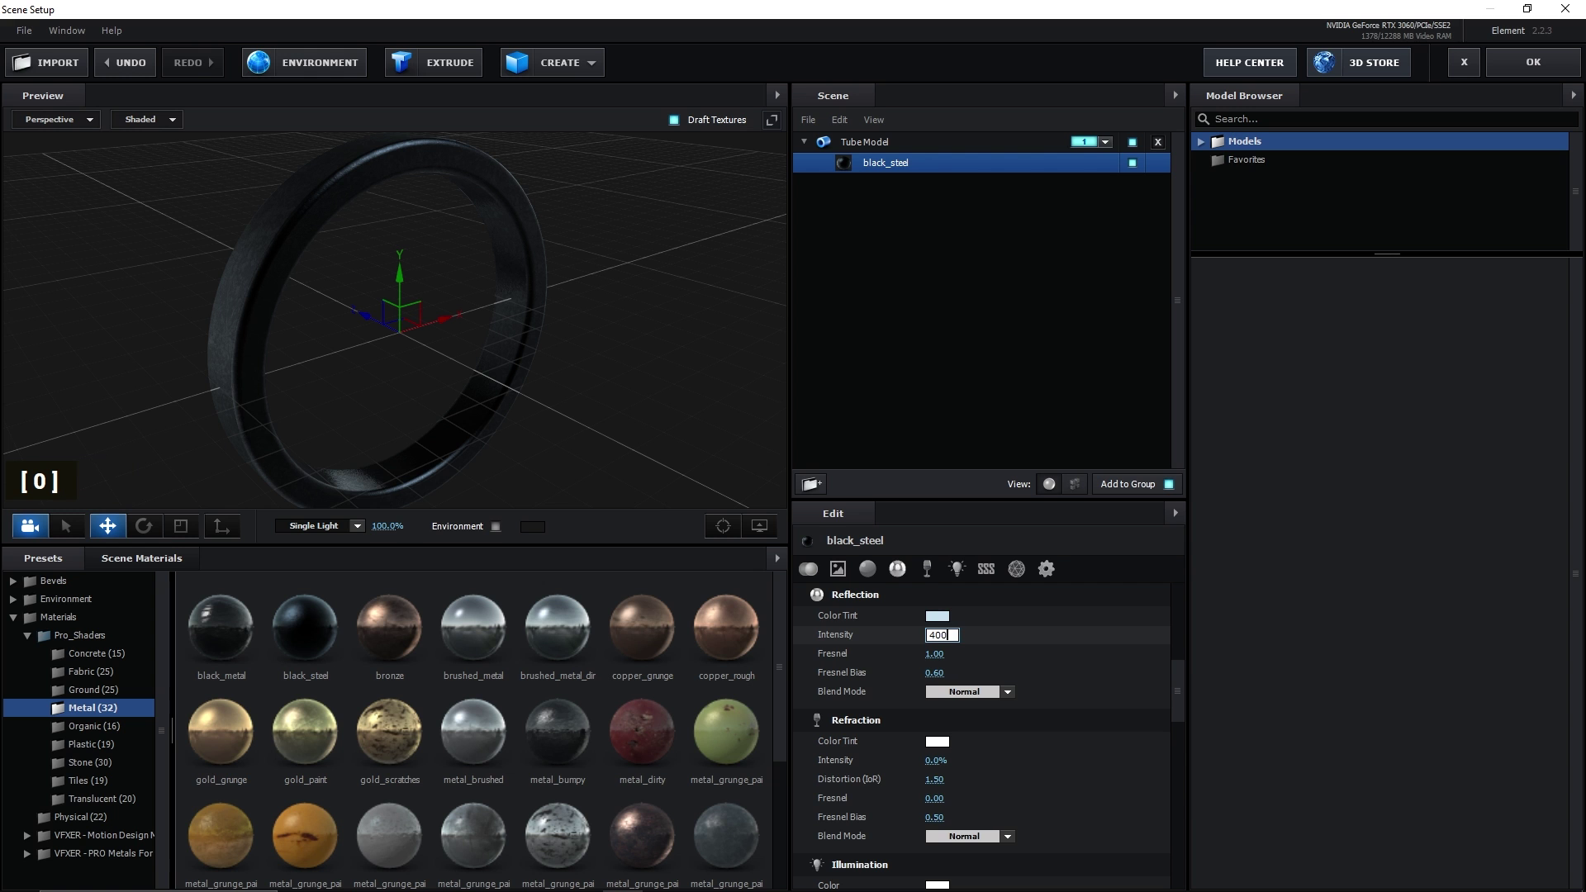
key(Return)
key(ctrl+z)
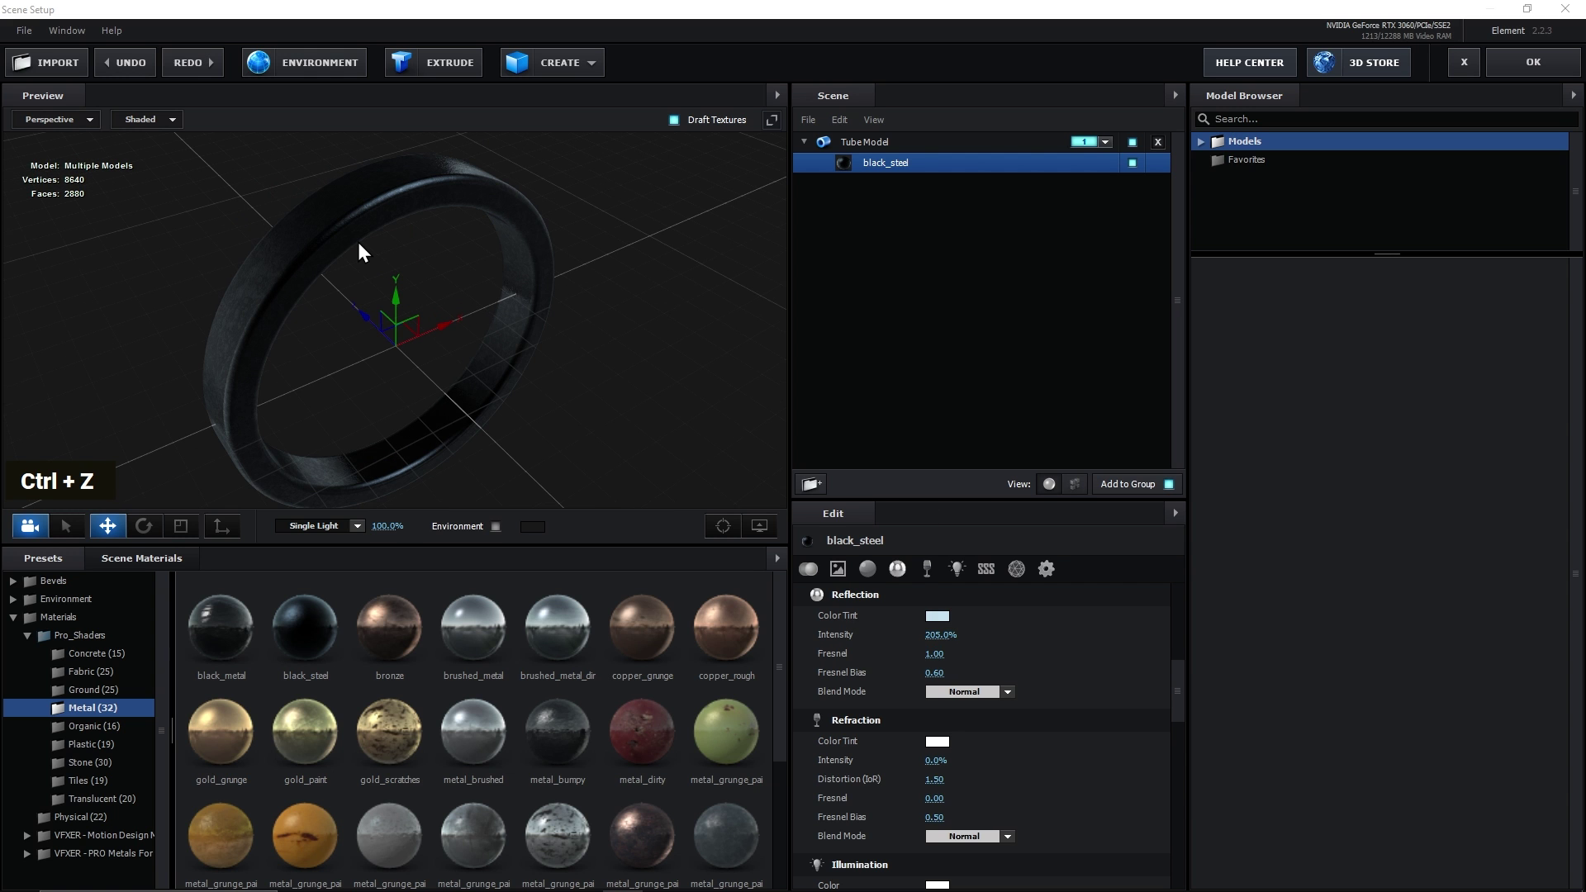
key(ctrl+shift+z)
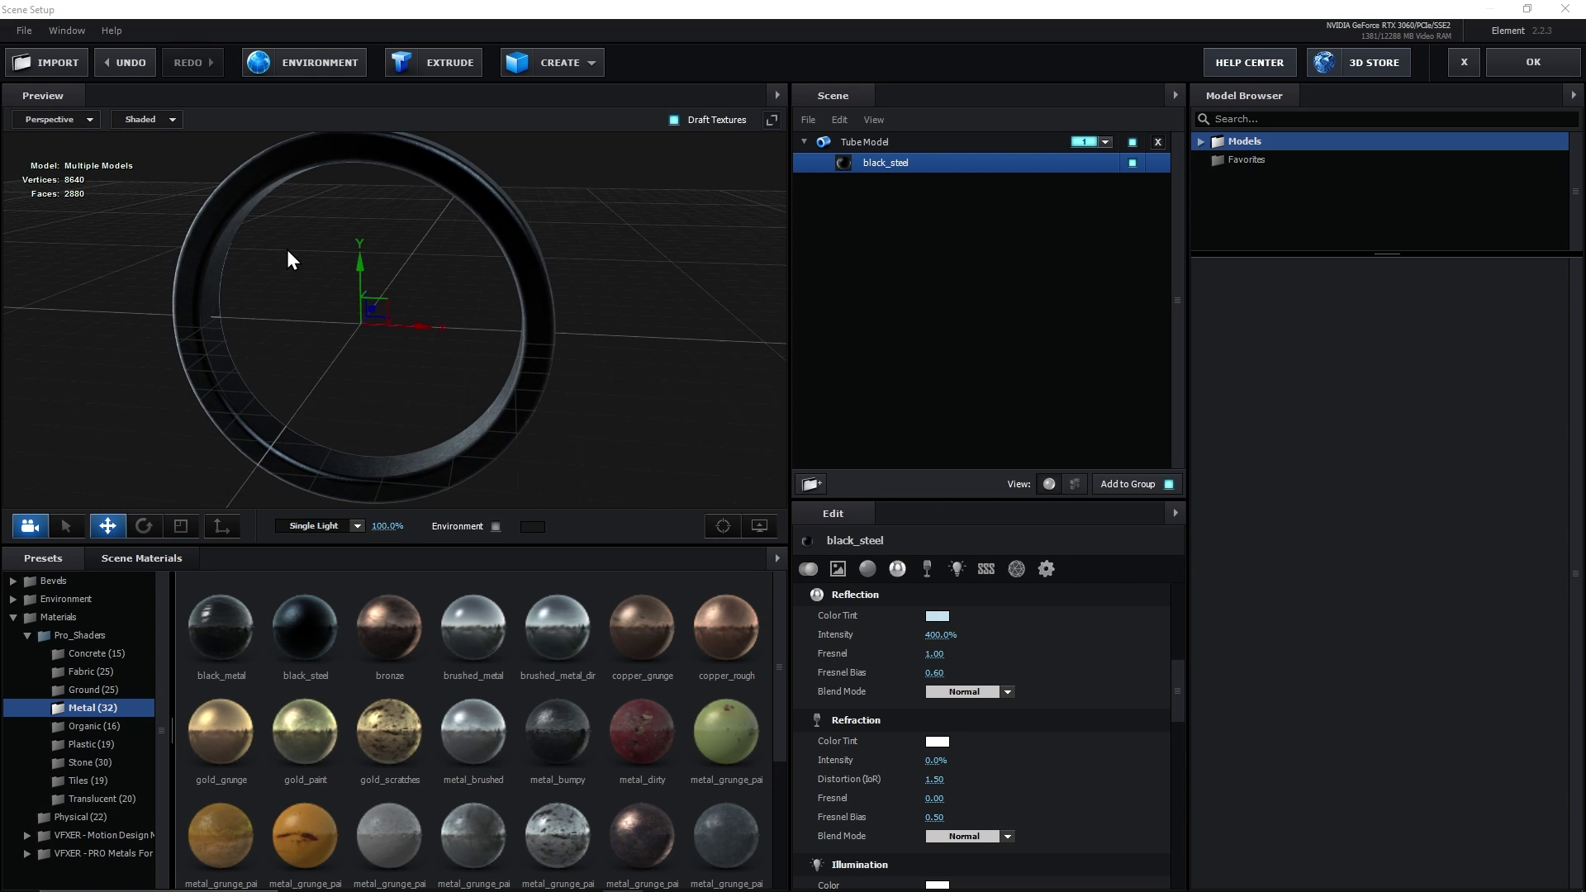
Rename the tube model as Ring.
click(886, 144)
key(Return)
text(Ring)
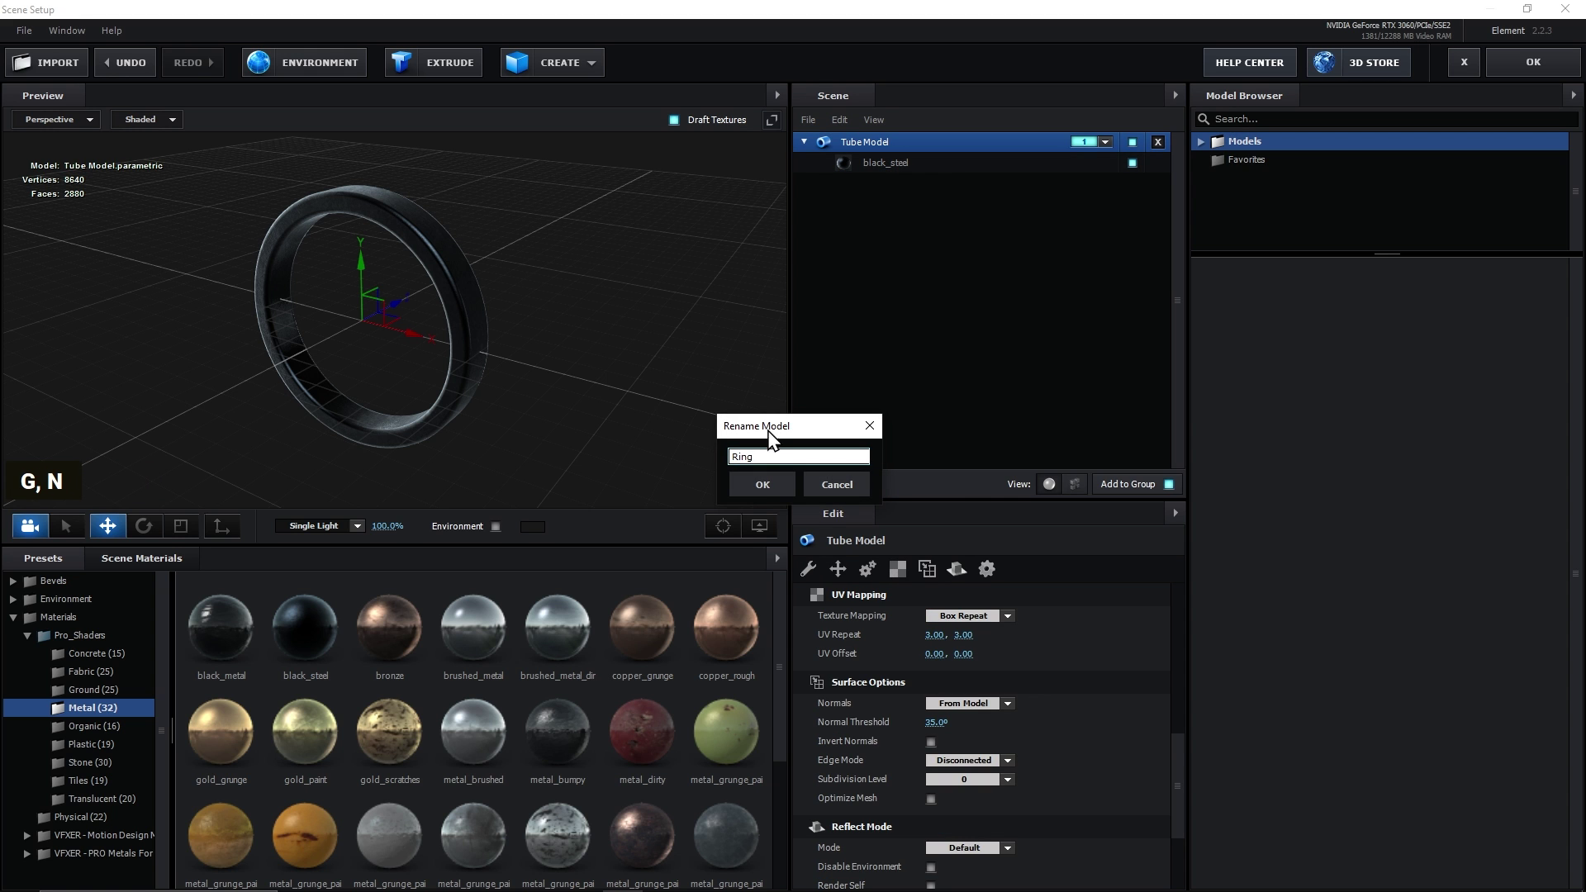
click(759, 483)
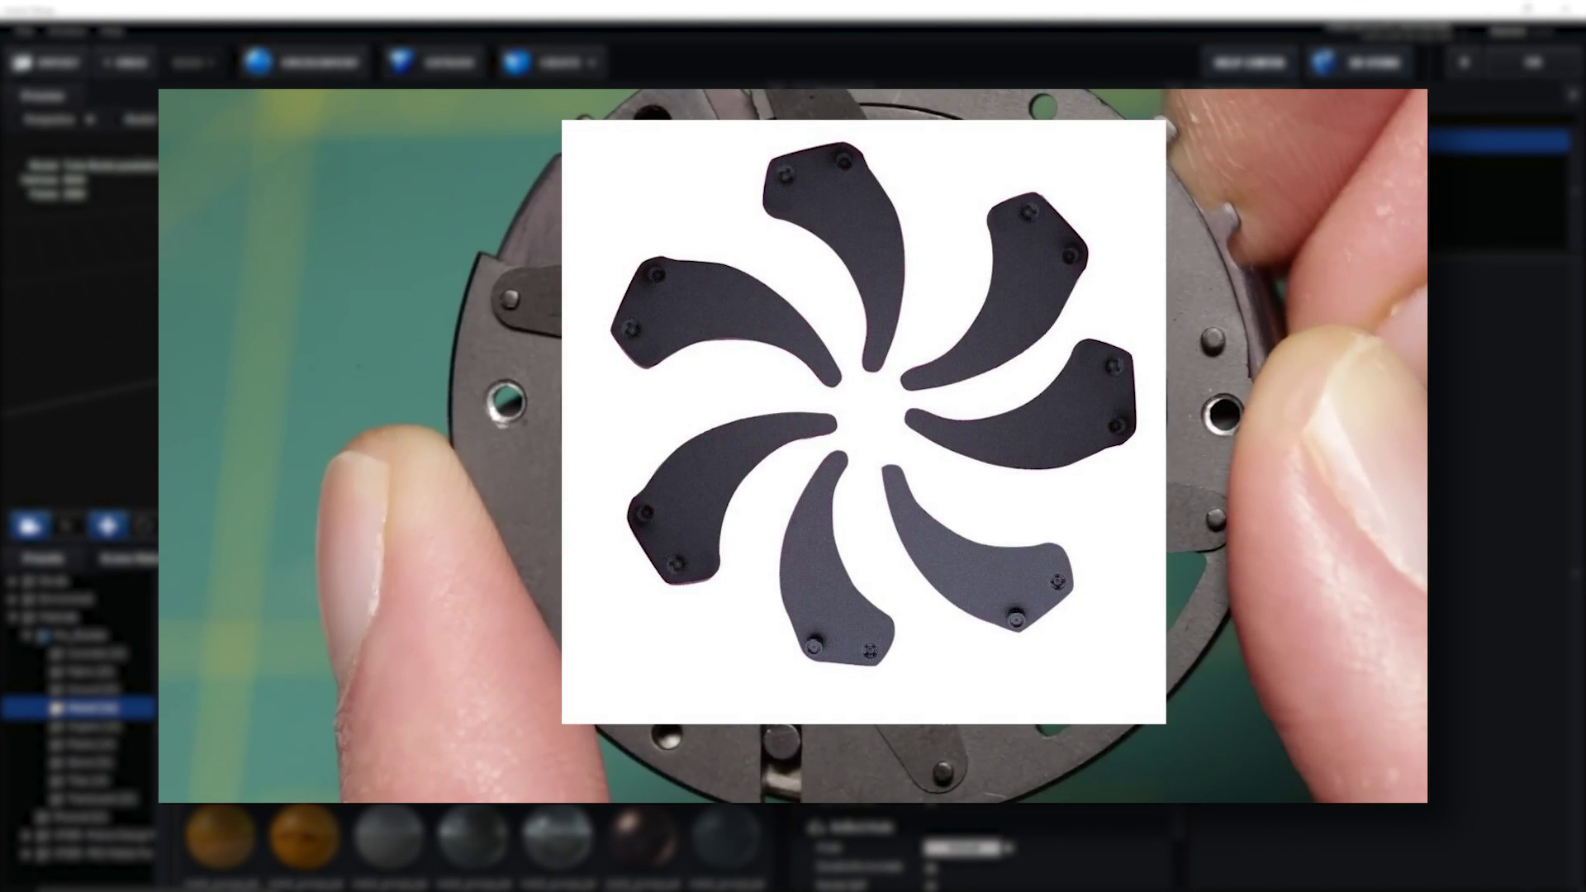
Accept the Element scene setup and return to the Aperture Animation composition.
click(552, 62)
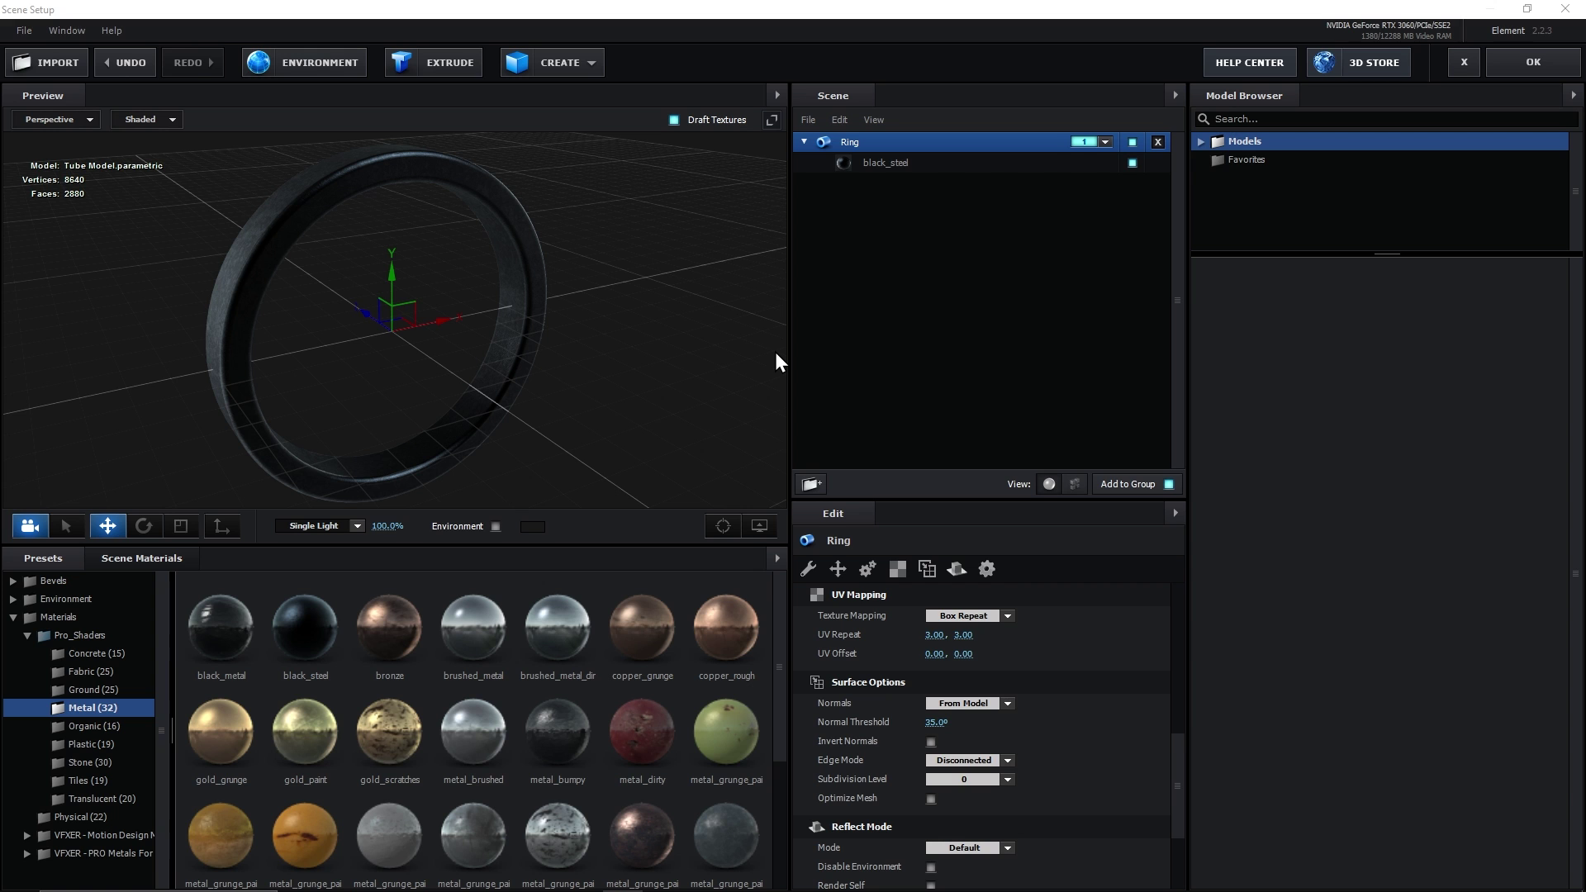
click(1533, 62)
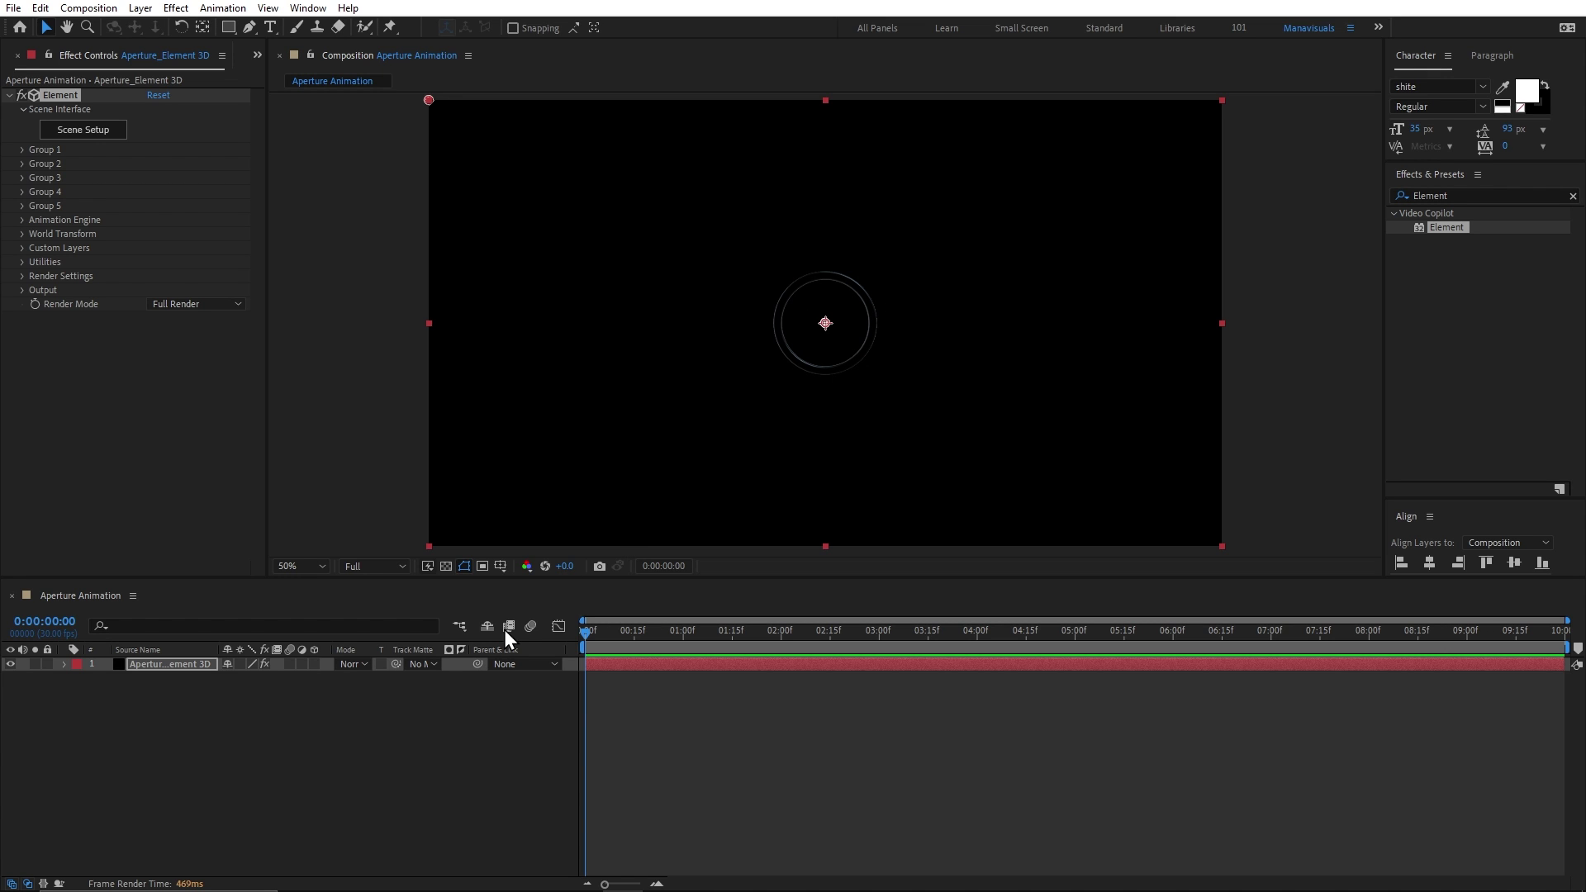
Create a 1920 x 1080 px black solid named Blade Mask.
click(429, 717)
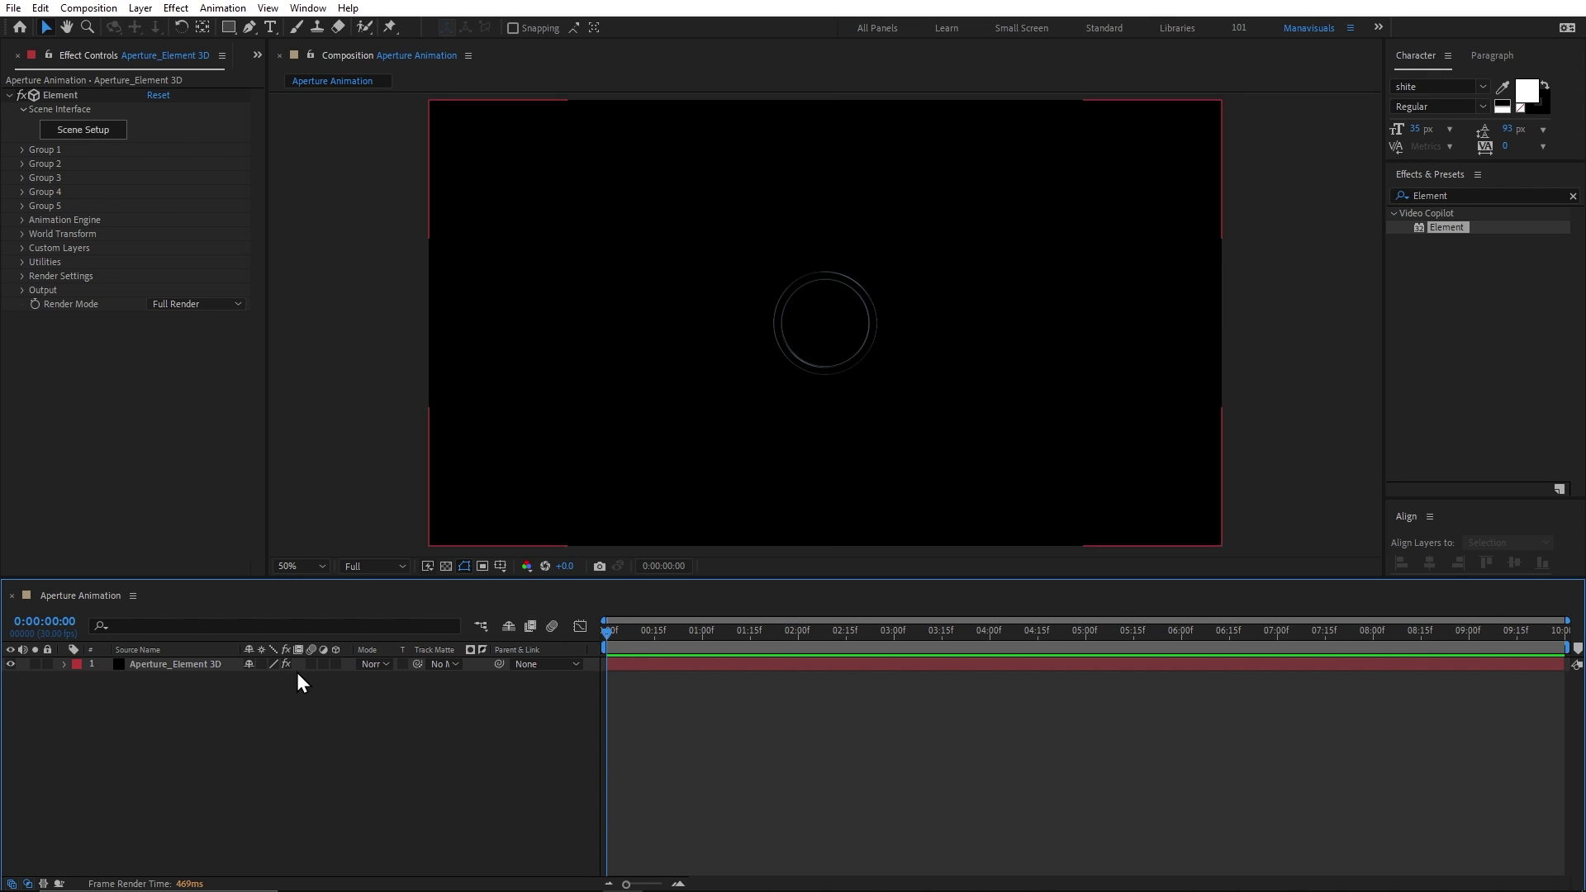
key(ctrl+y)
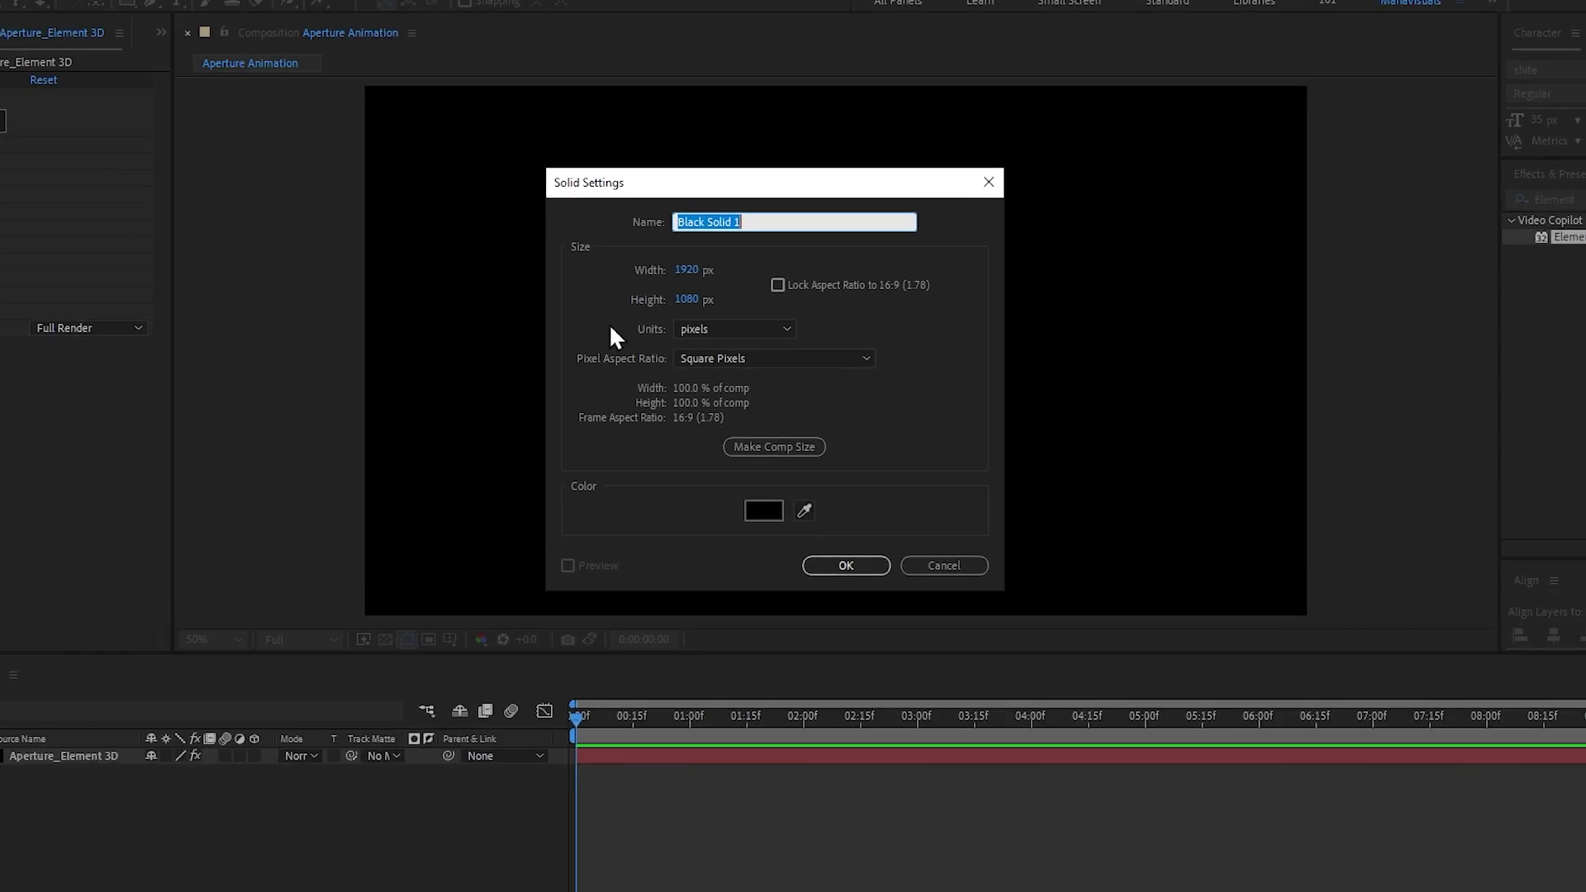
text(Blade Mask)
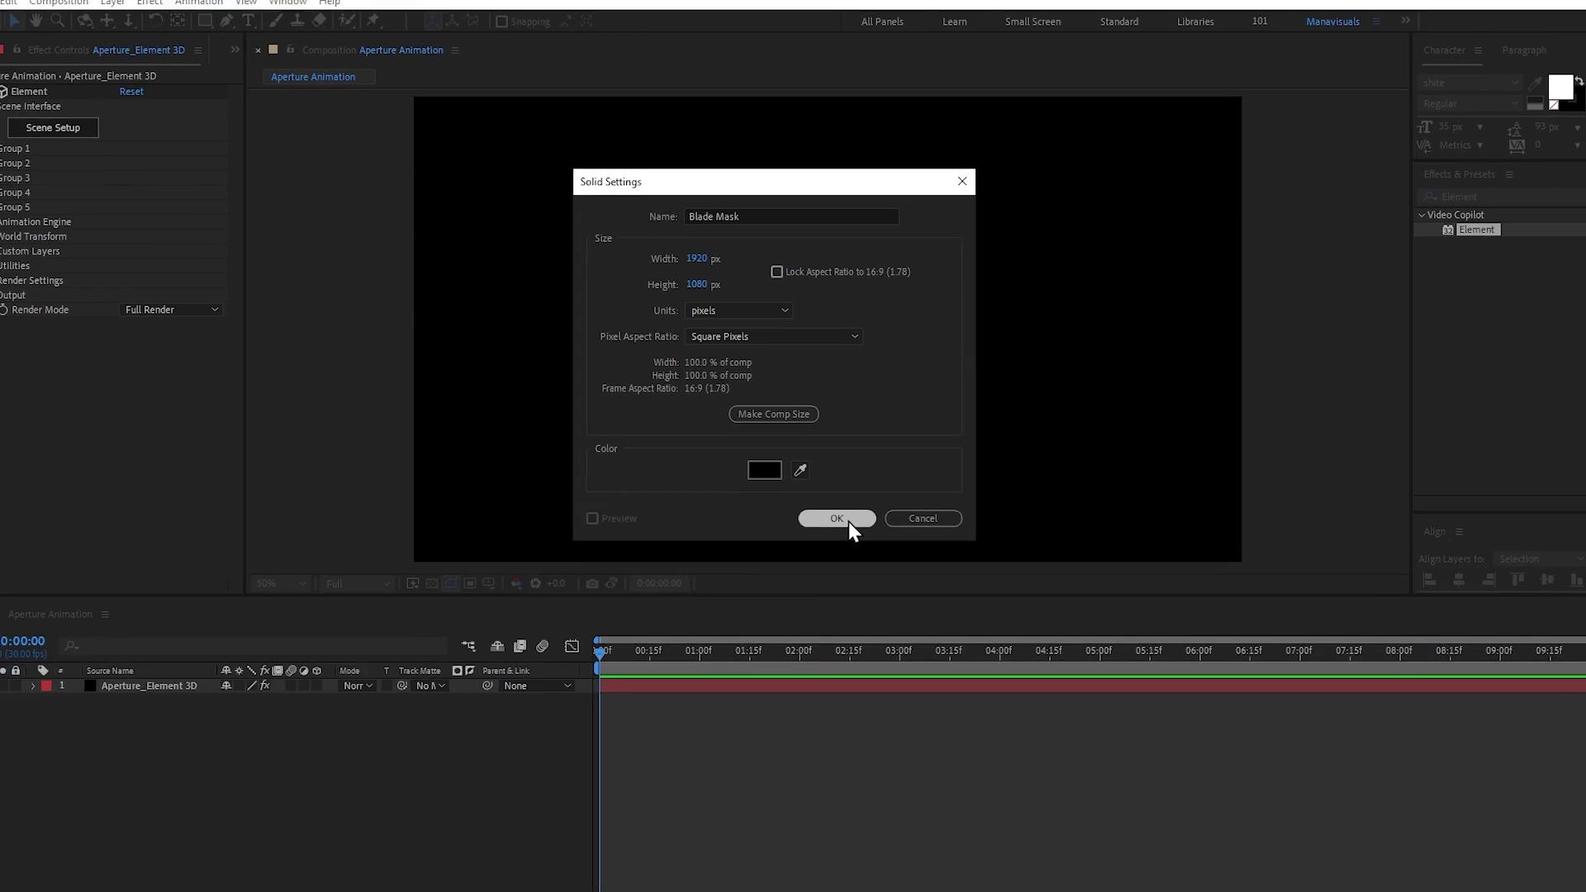
click(867, 667)
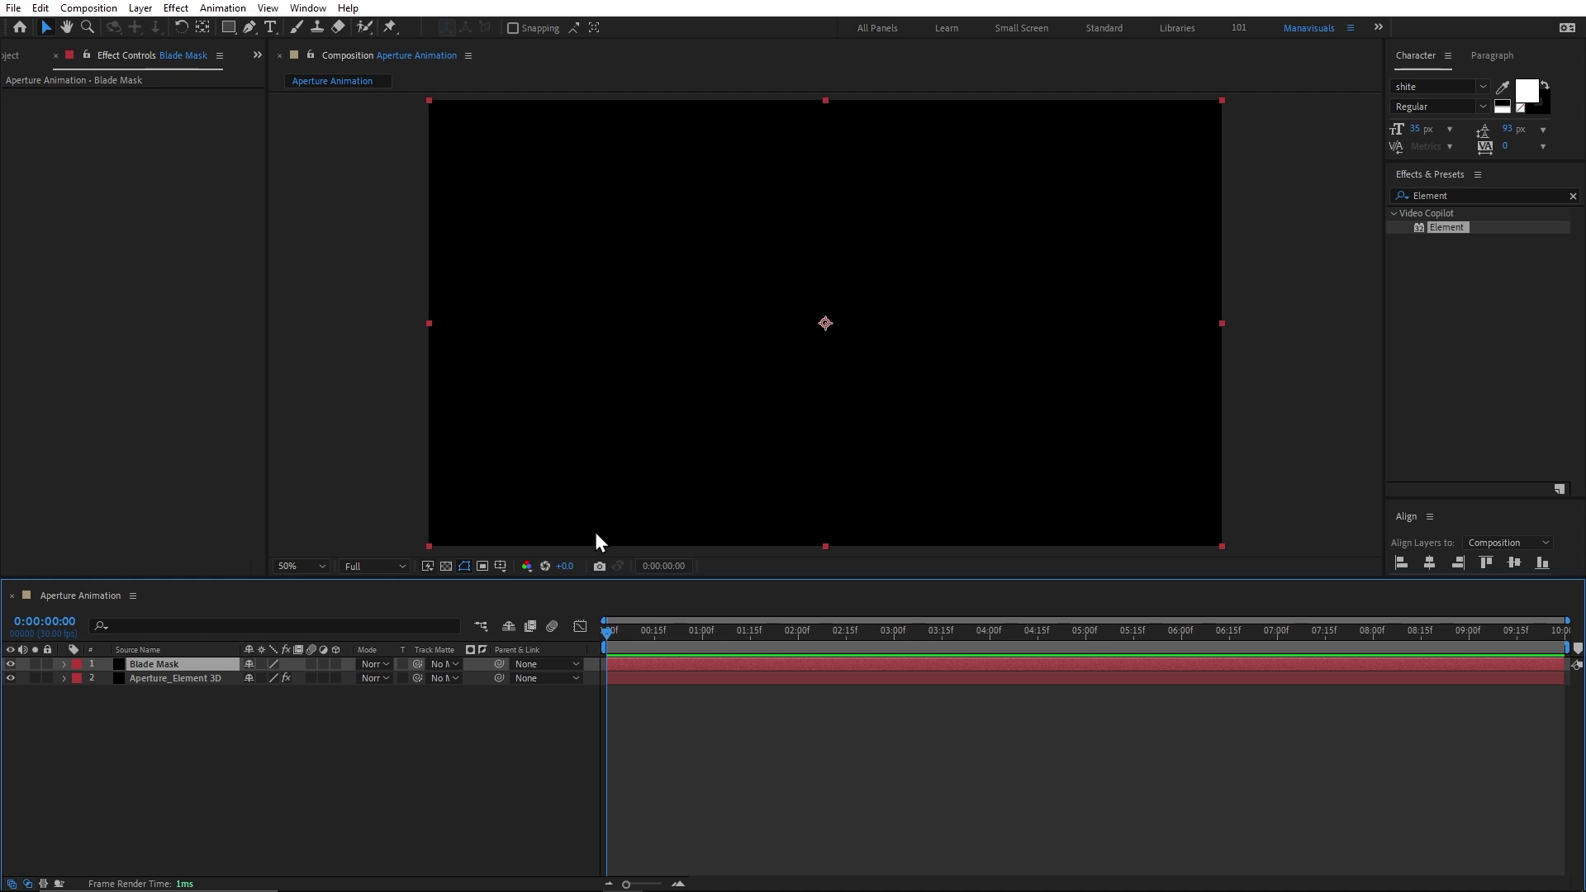
Show the proportional grid and draw a closed triangular mask on the Blade Mask layer, one grid cell wide and two cells tall.
click(494, 566)
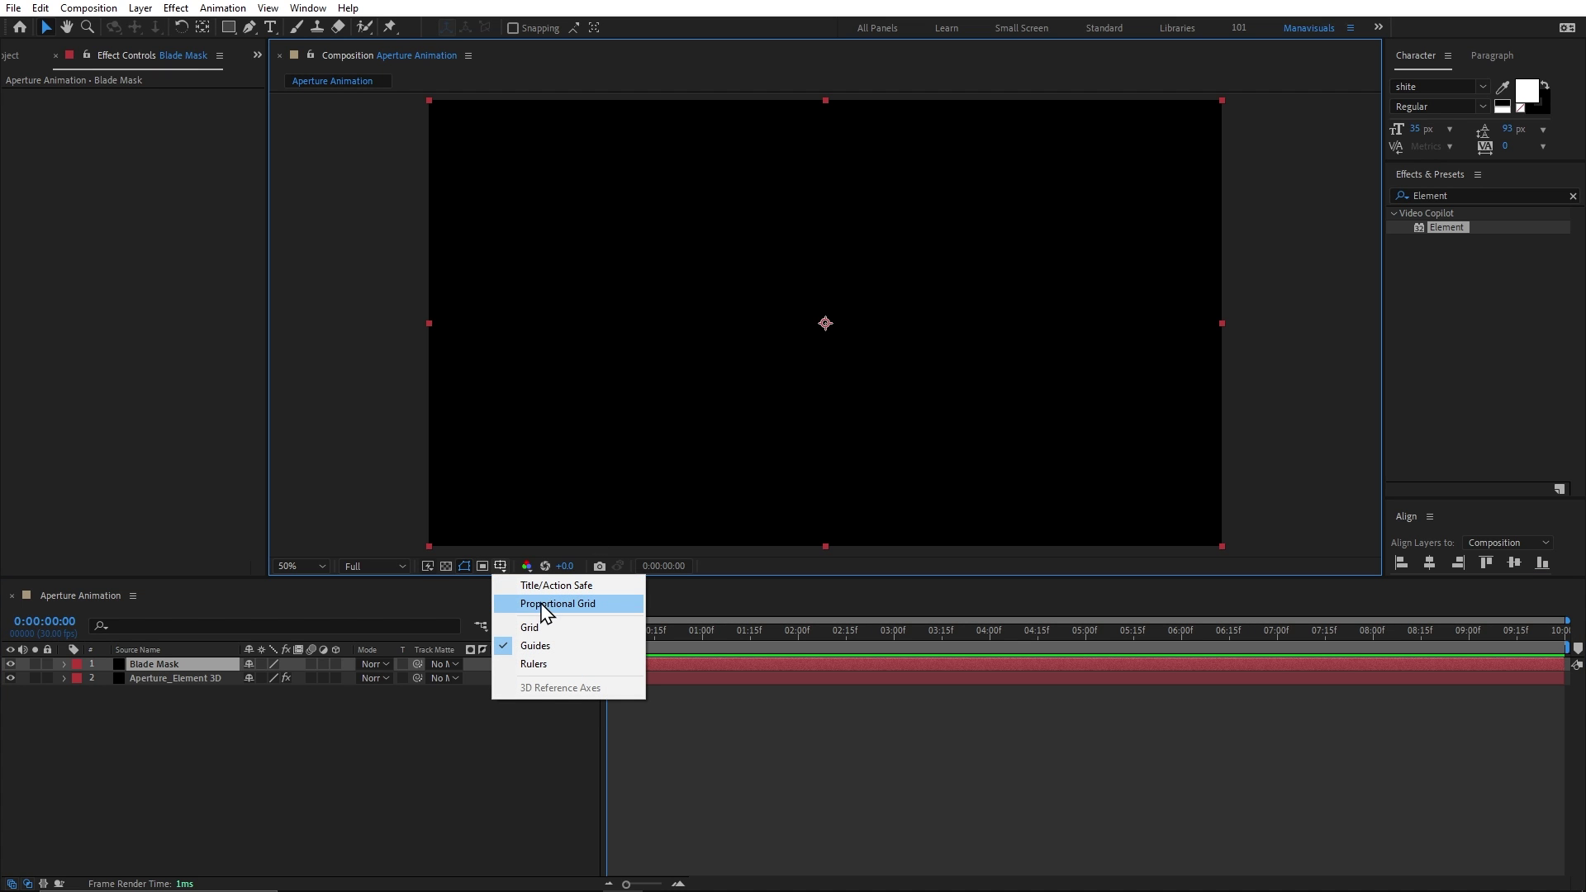
click(585, 609)
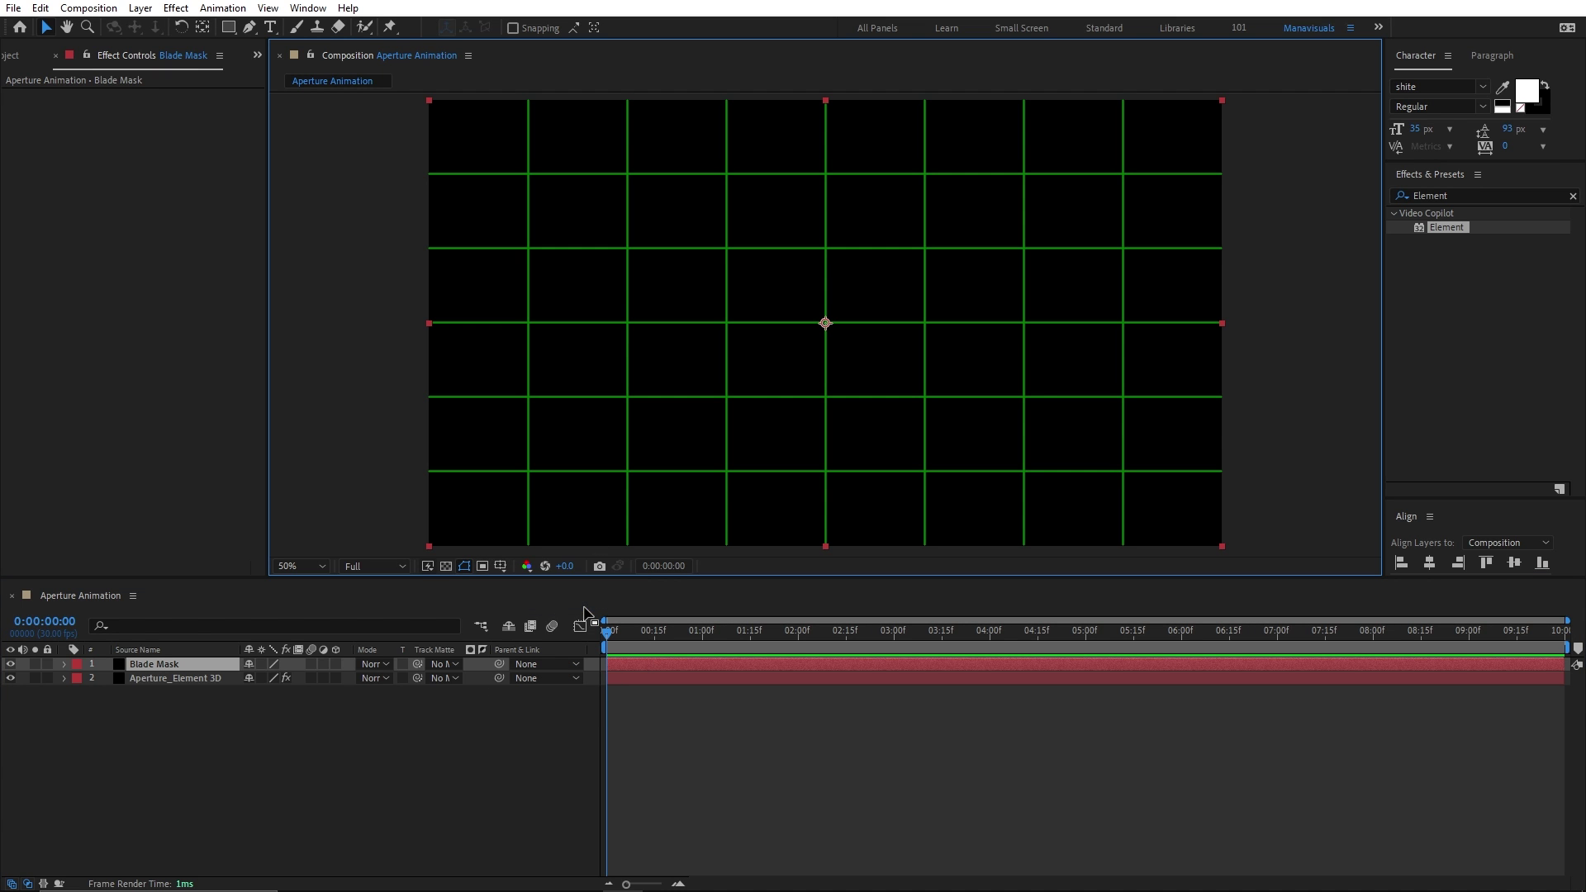
click(176, 664)
click(248, 27)
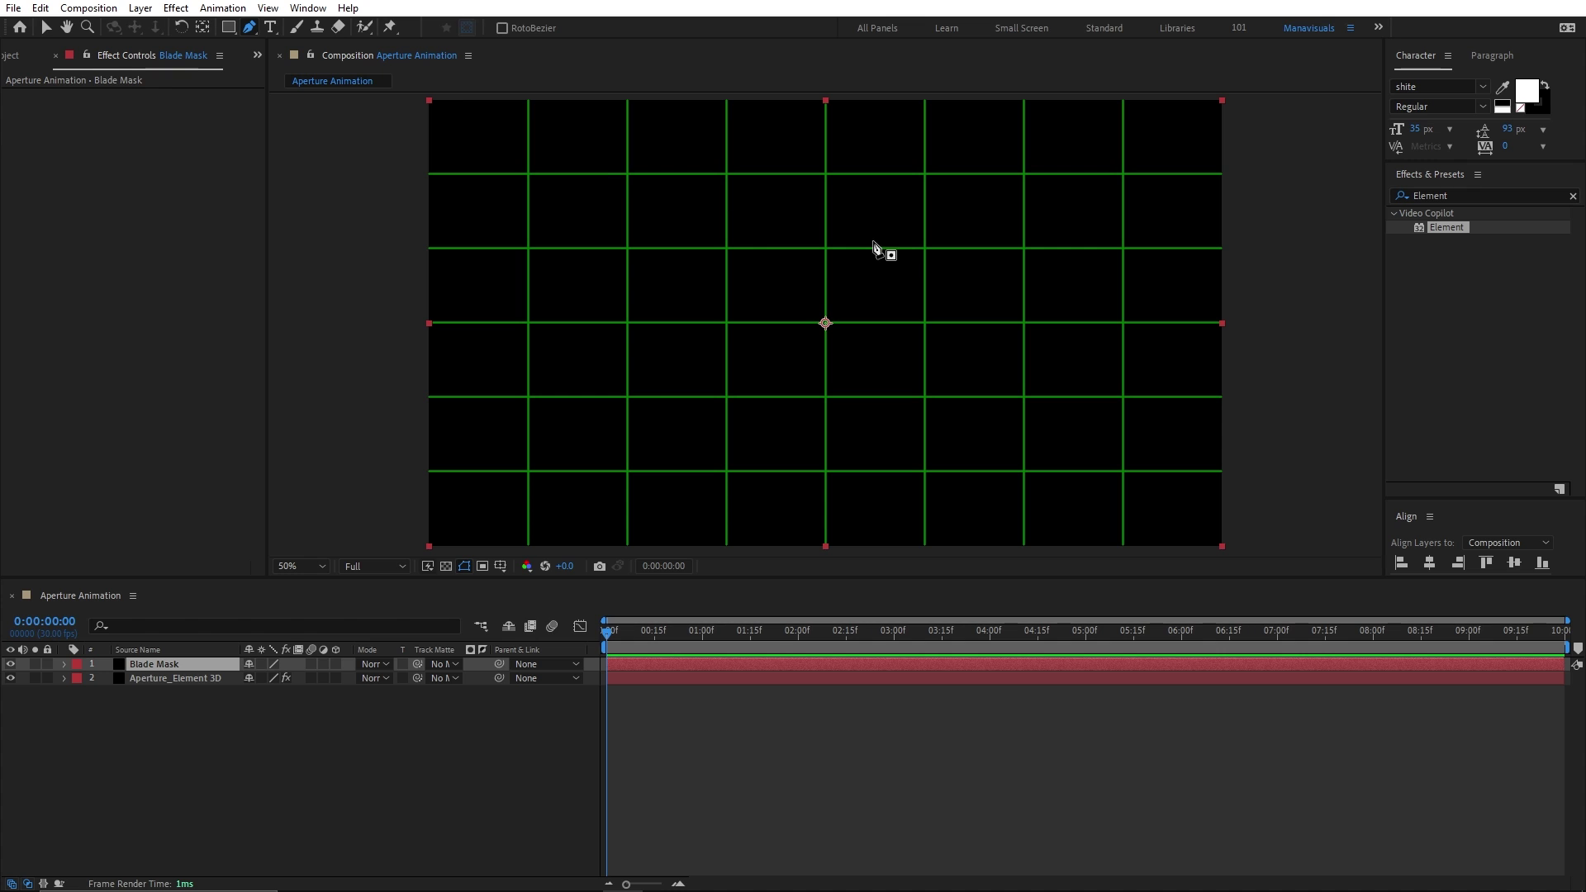
click(926, 249)
click(826, 249)
shift+click(825, 397)
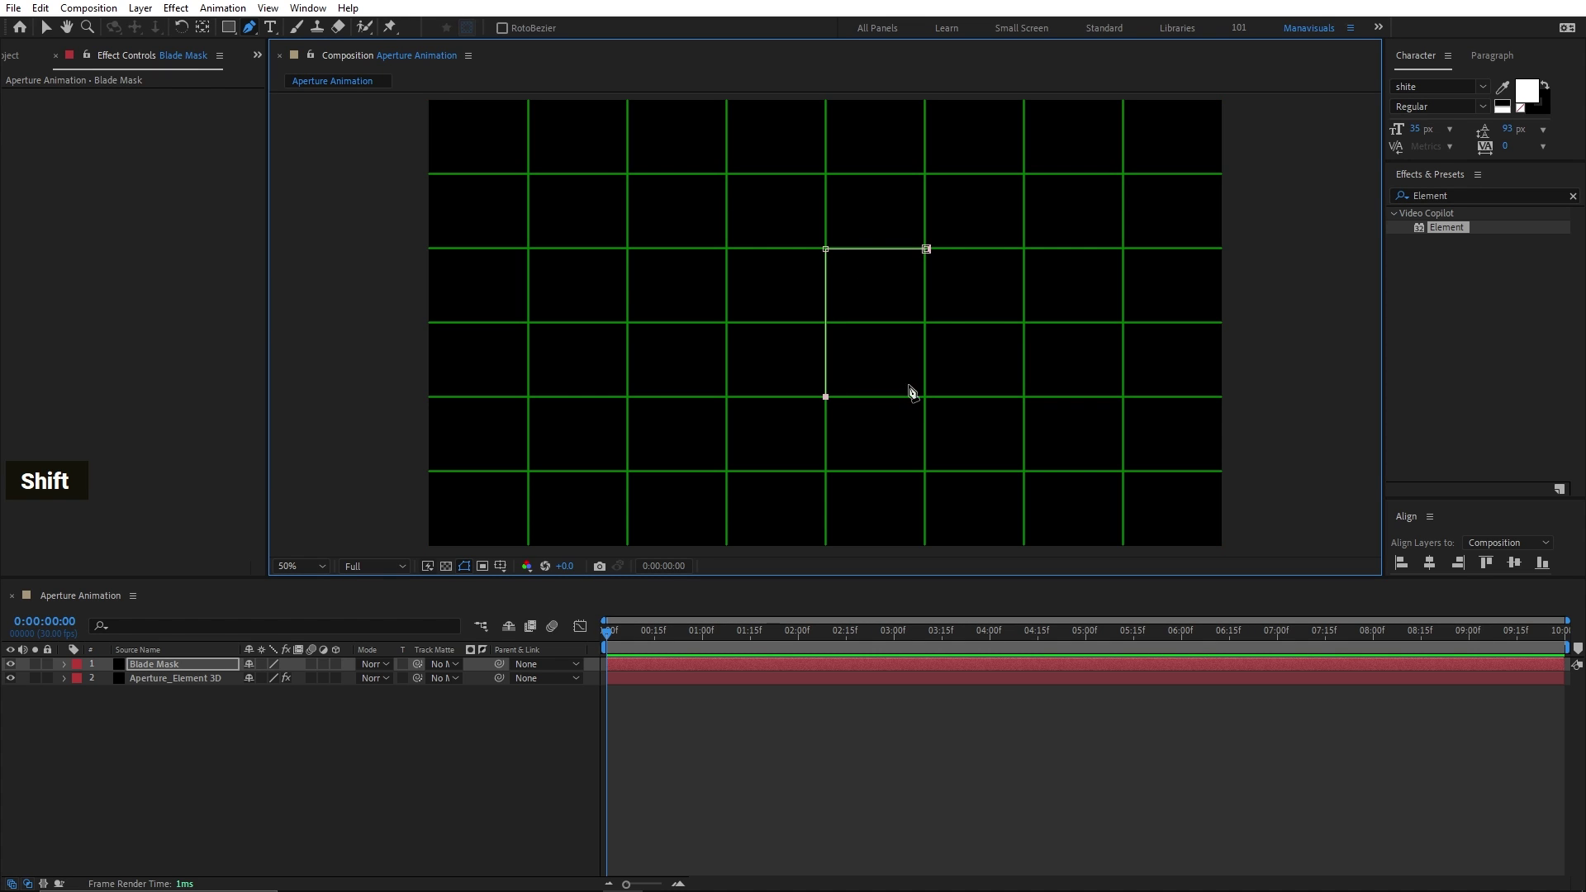
click(927, 248)
Align the triangular mask's vertices precisely with the proportional grid intersections.
key(period)
key(period)
drag(885, 247, 865, 409)
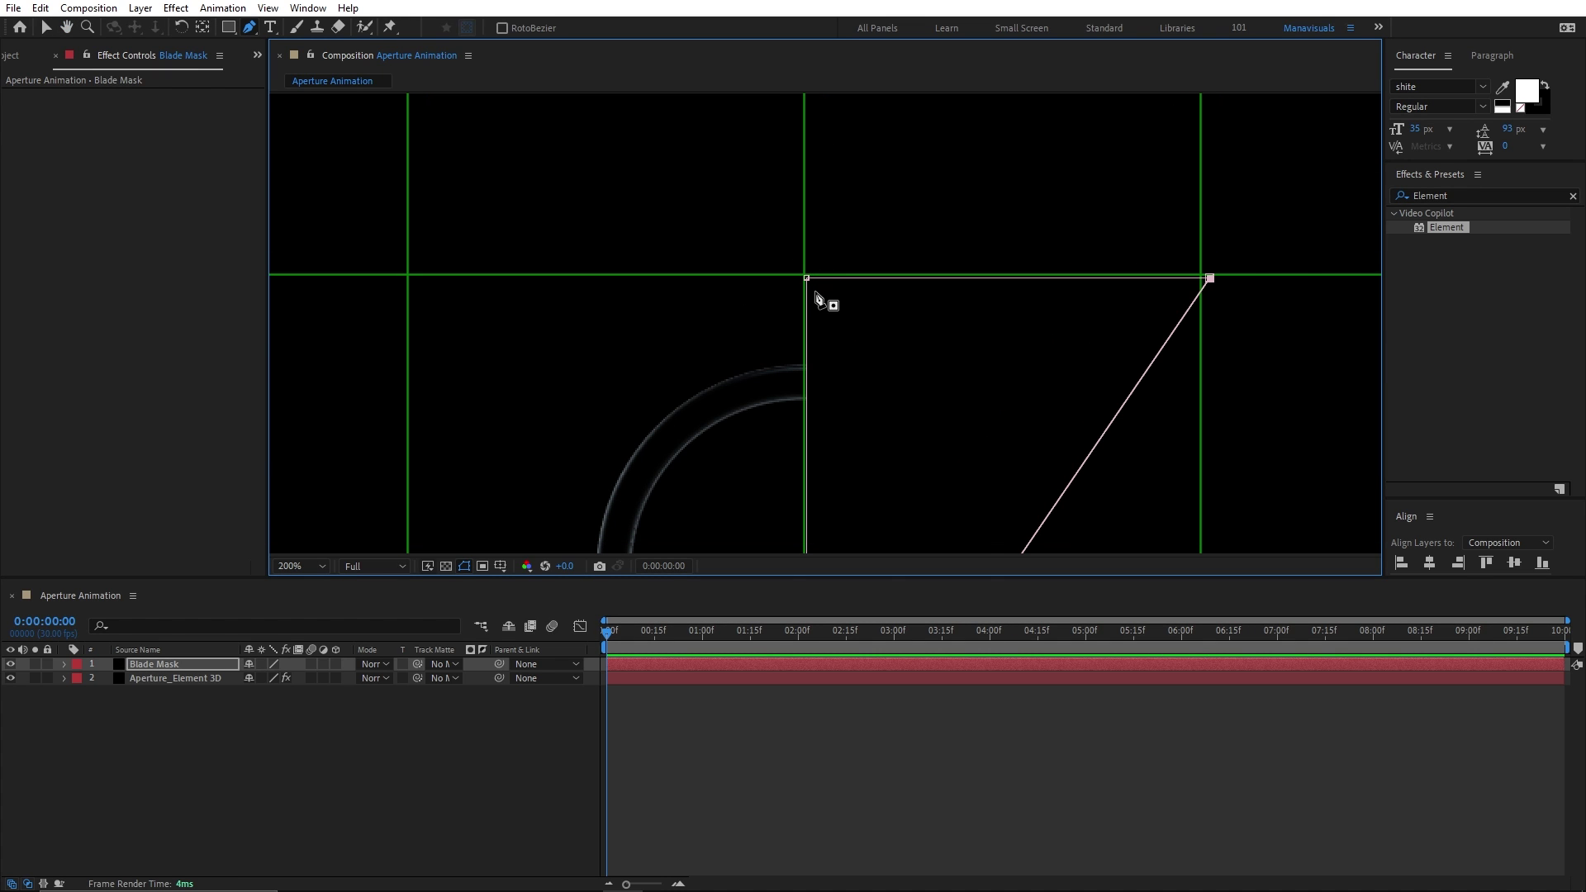
mouse_move(806, 278)
mouse_down()
mouse_move(819, 290)
mouse_move(808, 281)
mouse_up()
key(v)
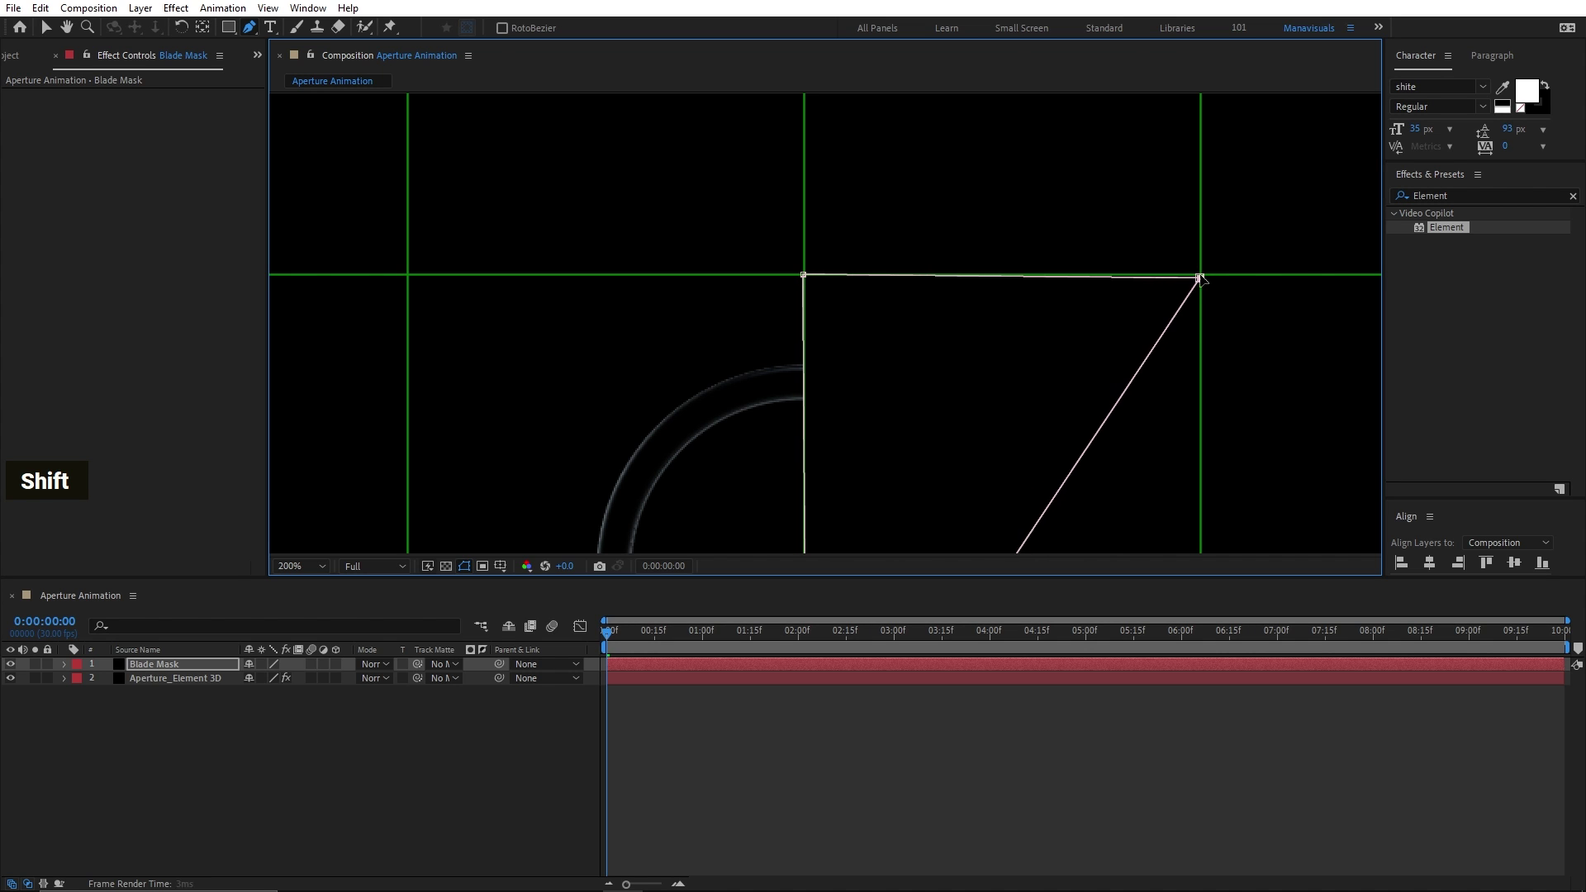
drag(809, 279, 885, 248)
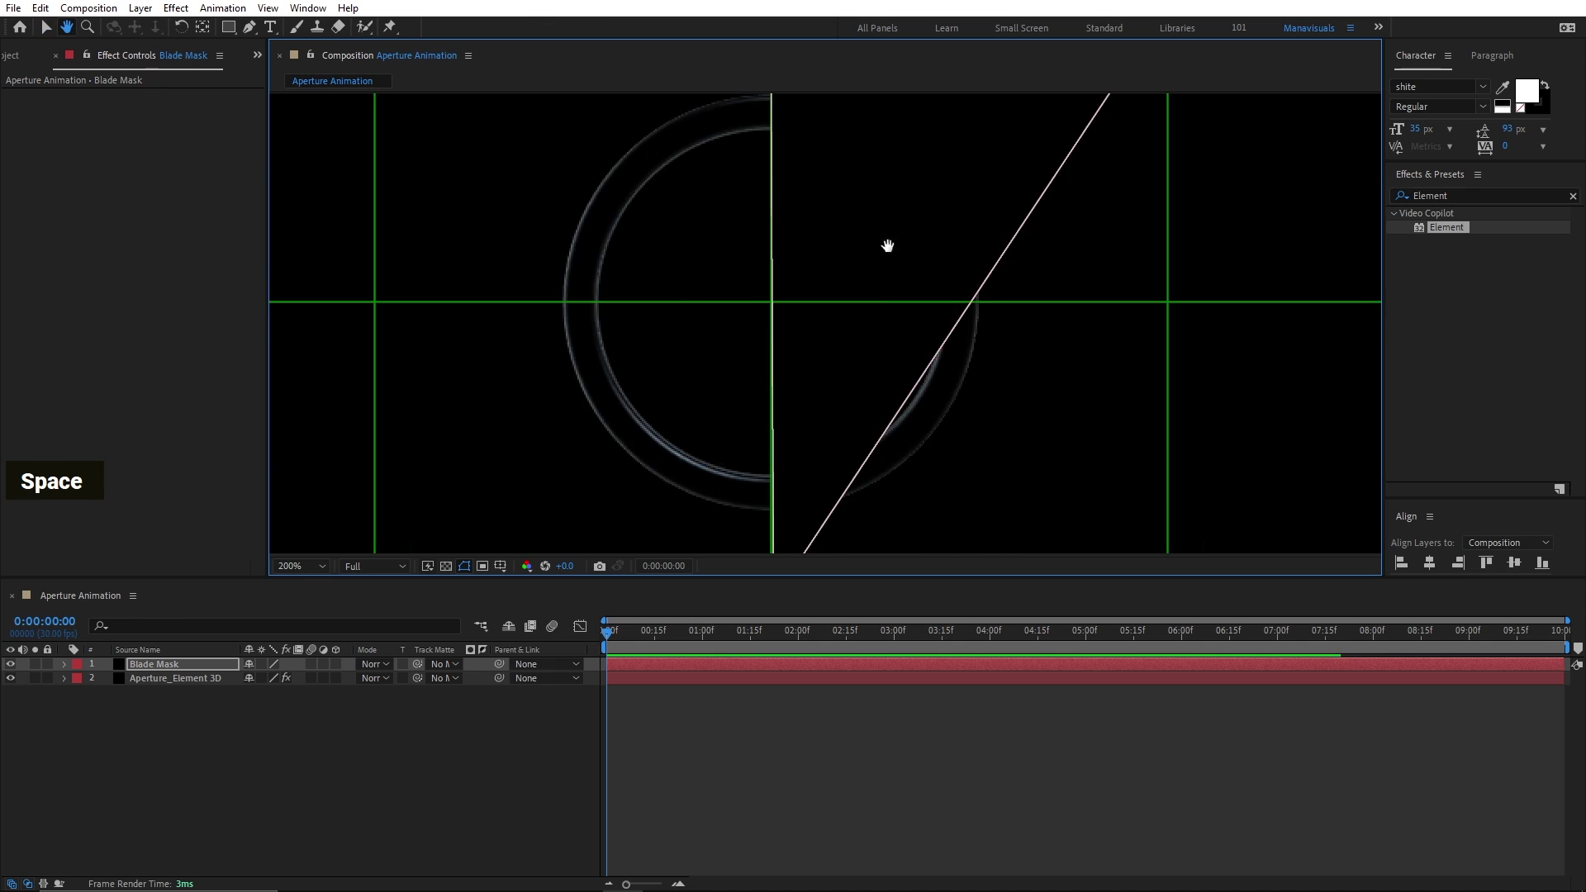
scroll(787, 390, up, 3)
drag(786, 390, 775, 390)
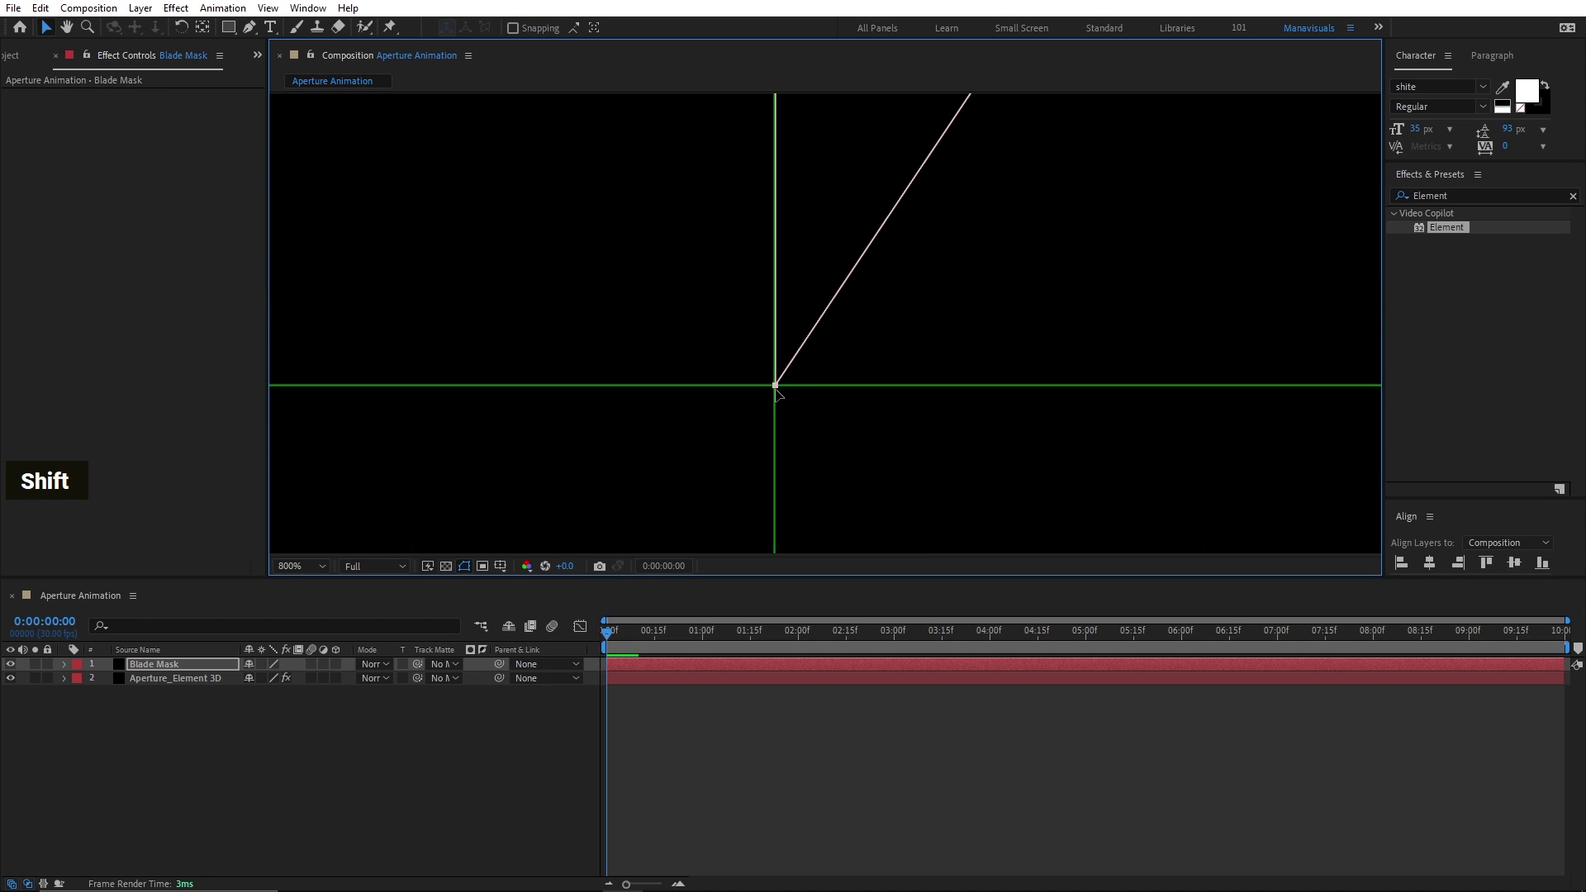
Move the triangular mask one grid cell to the right, clear of the ring.
scroll(777, 393, down, 5)
key(ctrl+z)
drag(624, 312, 841, 314)
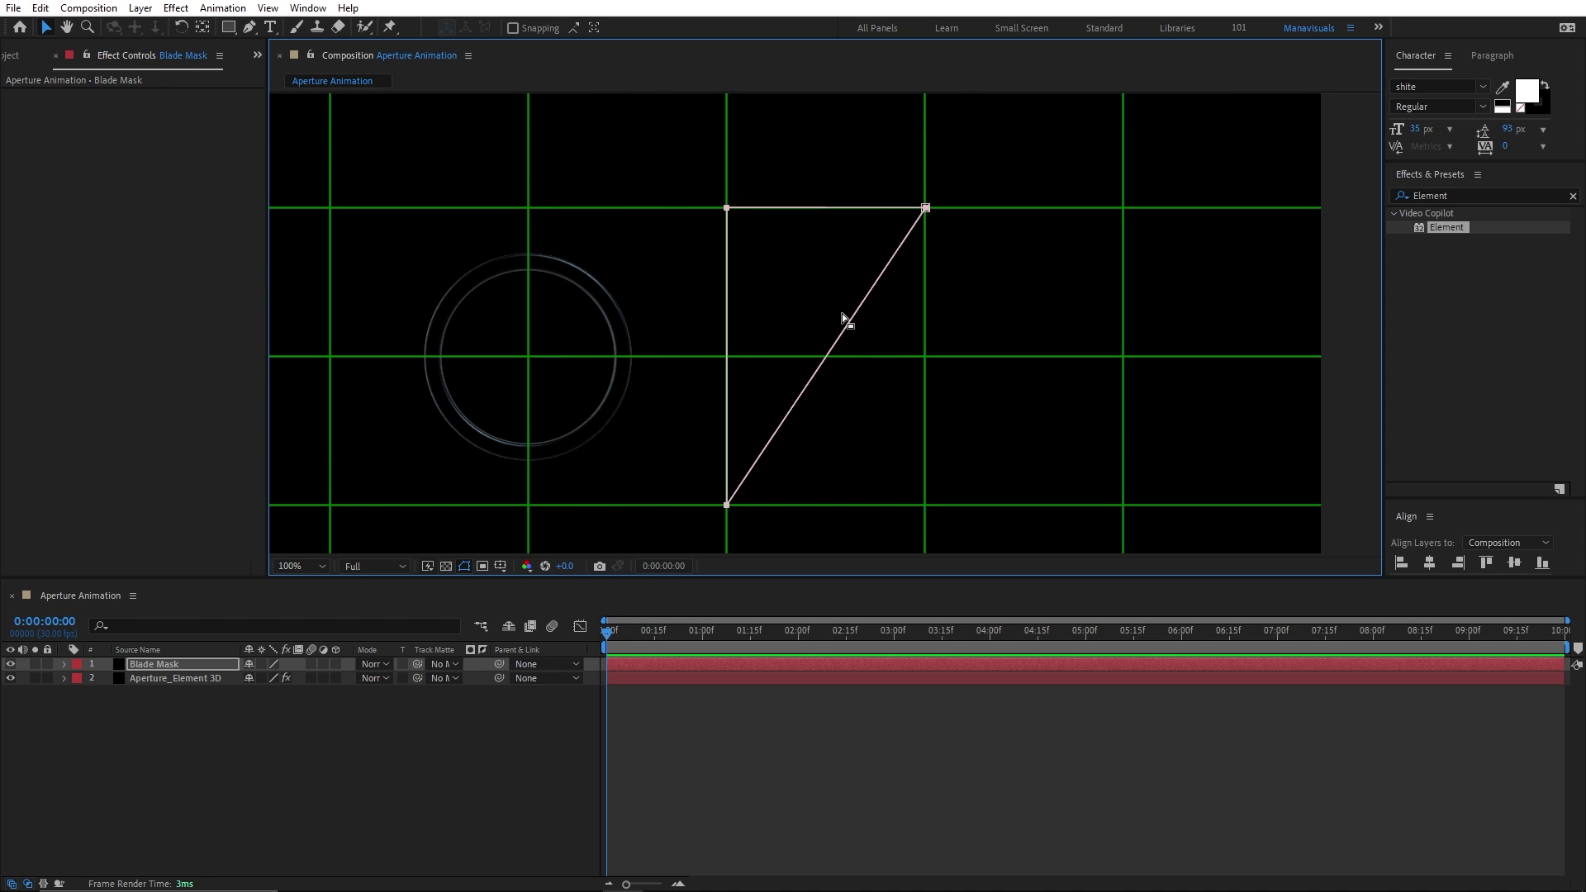
Curve the mask into a blade shape by pulling horizontal Bezier handles from the upper vertices and a vertical one from the bottom vertex.
key(g)
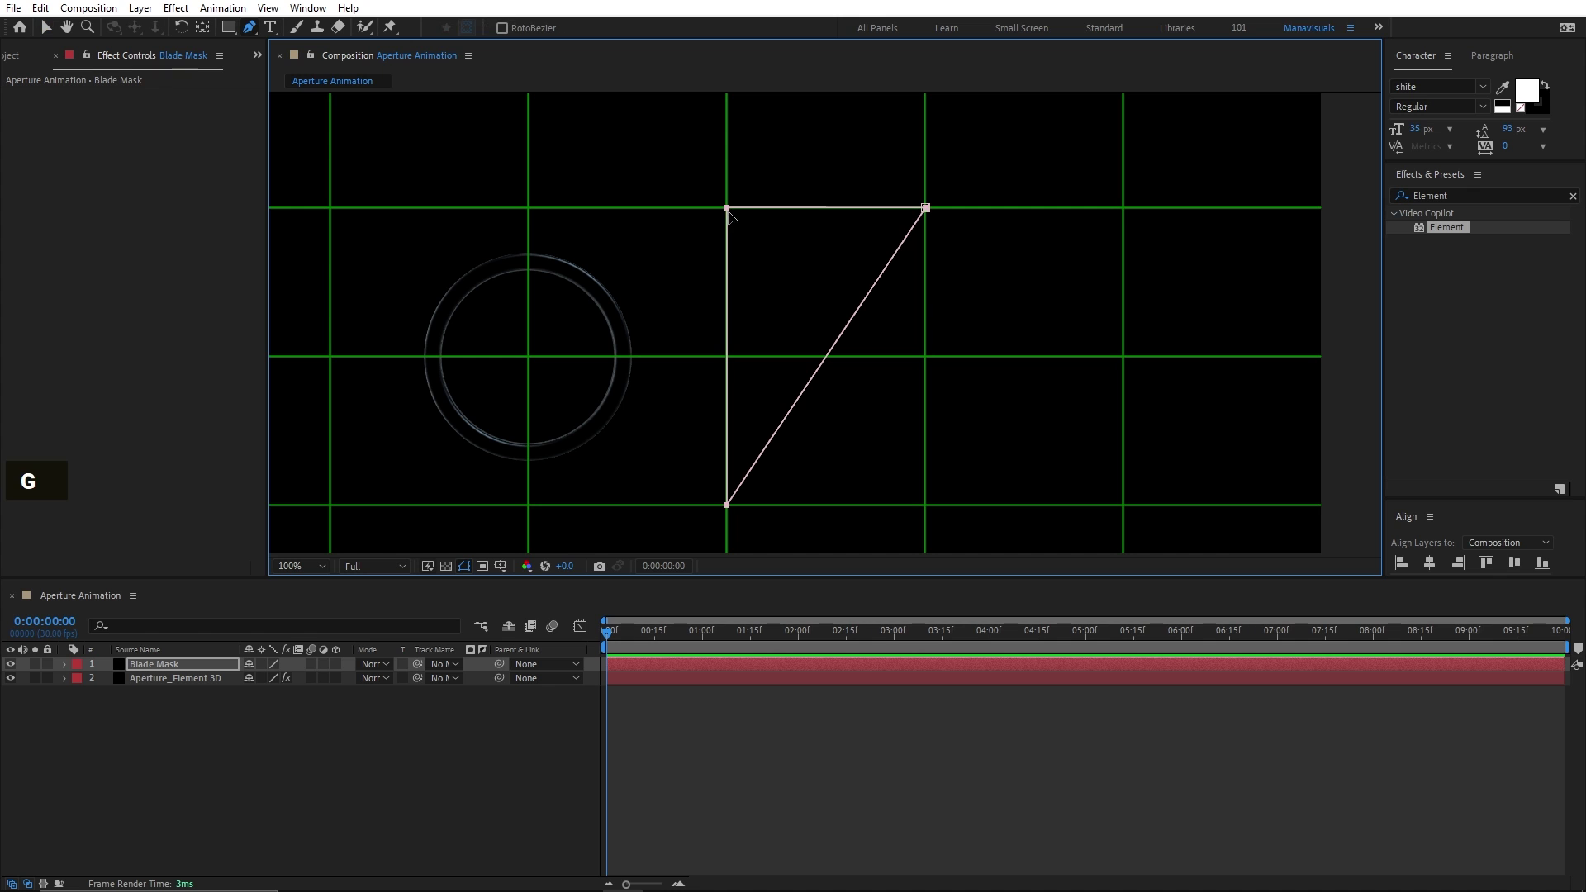
drag(726, 207, 641, 213)
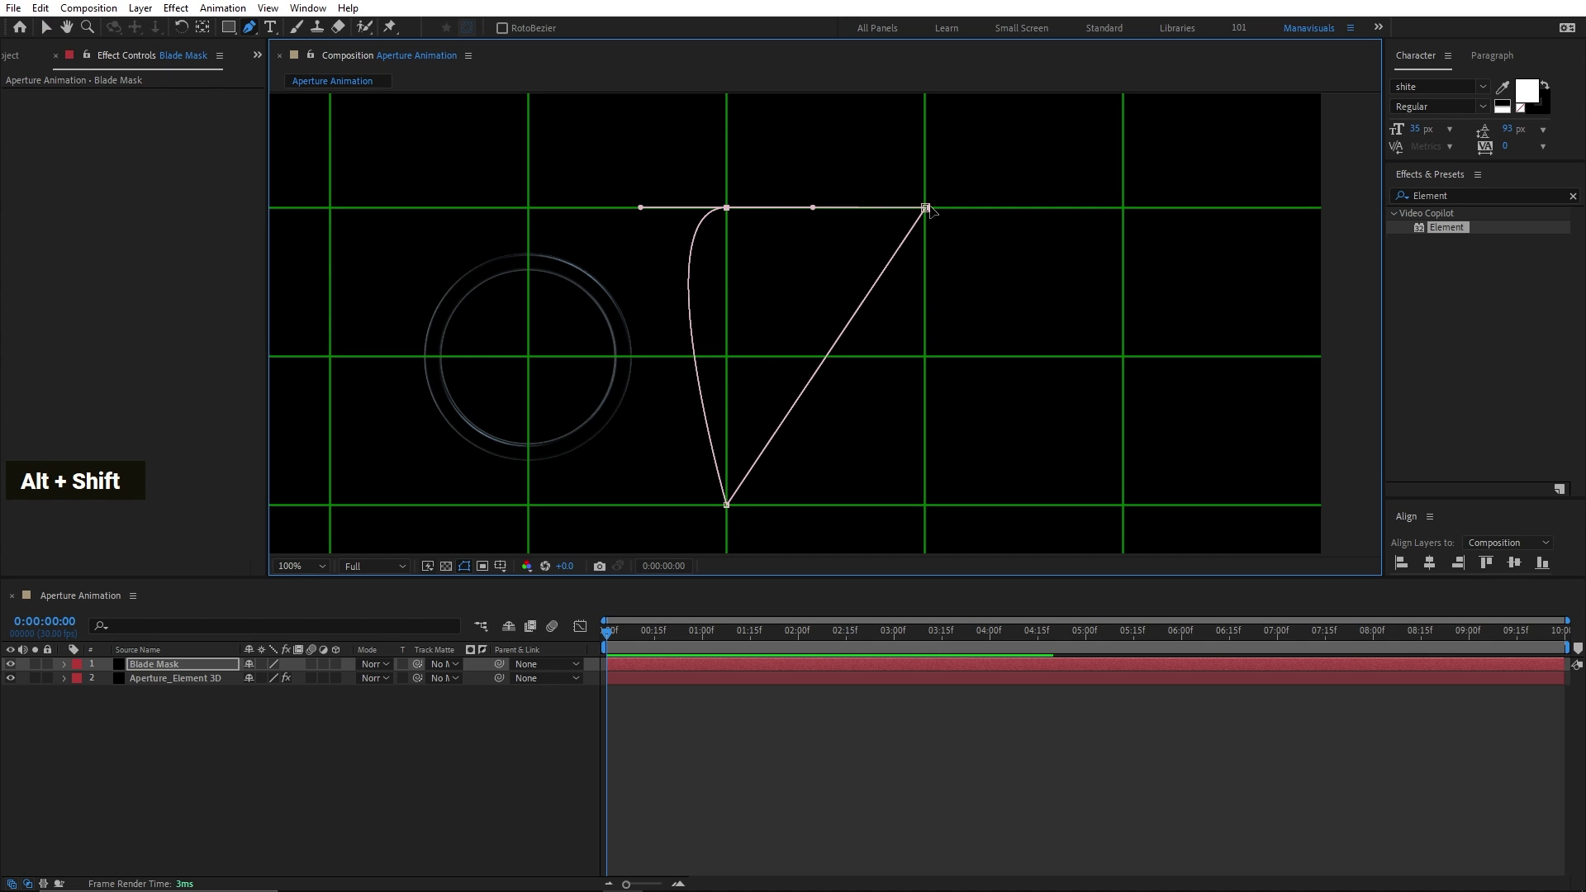
drag(926, 208, 999, 207)
drag(726, 505, 726, 461)
Refine the blade mask by moving the upper-right vertex inward and lengthening the upper-left vertex's outer handle, then fit the composition in view.
key(space)
key(space)
drag(814, 220, 818, 340)
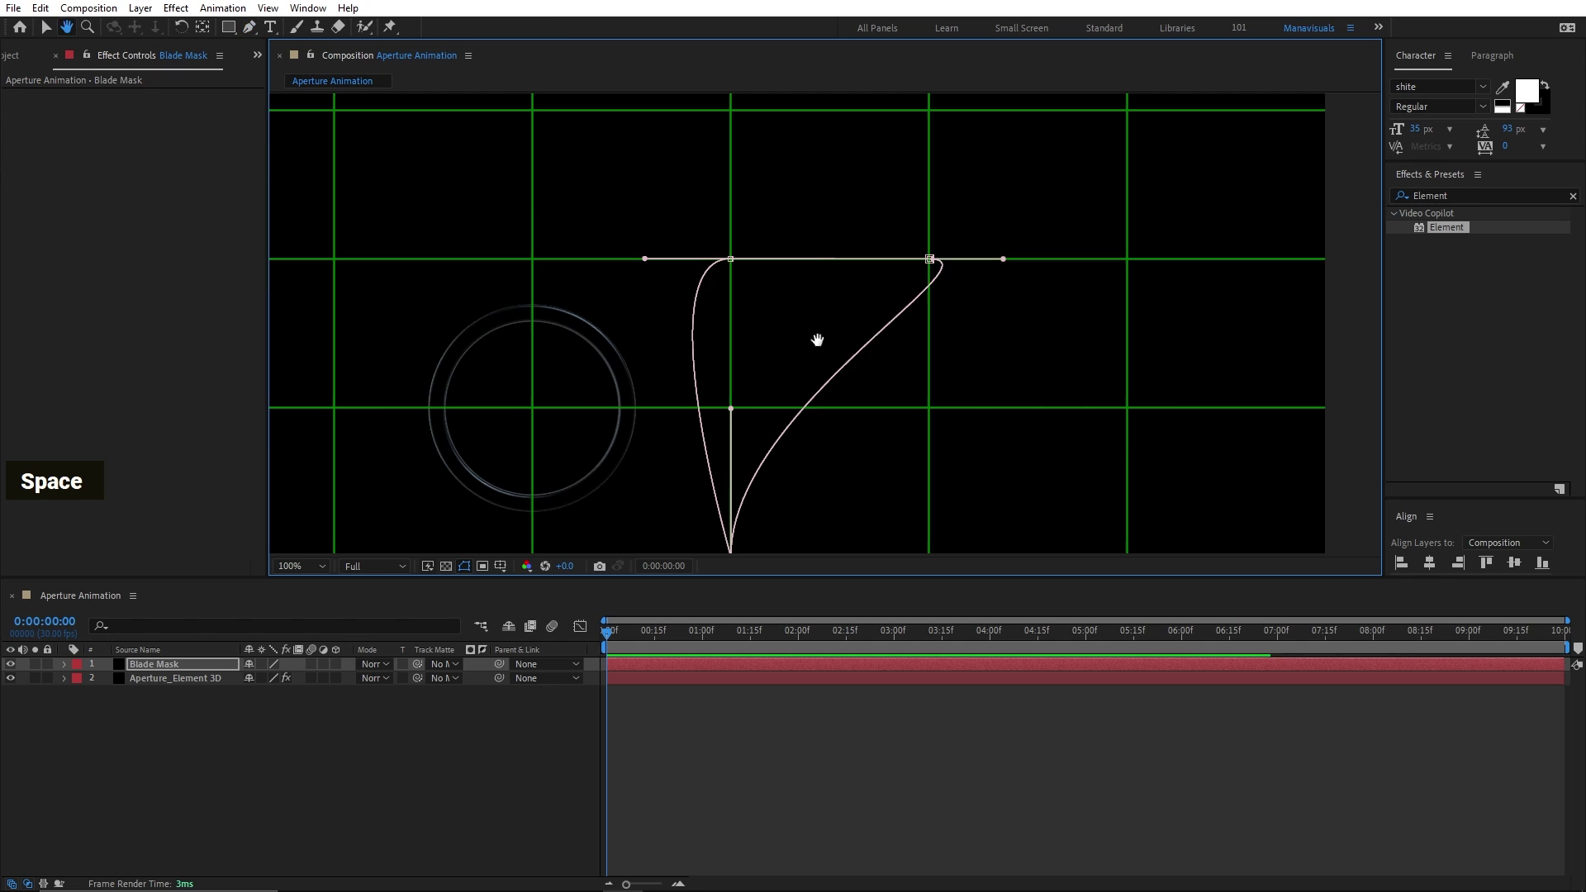
mouse_move(1003, 259)
mouse_down()
mouse_move(949, 259)
mouse_move(975, 261)
mouse_up()
drag(731, 259, 632, 262)
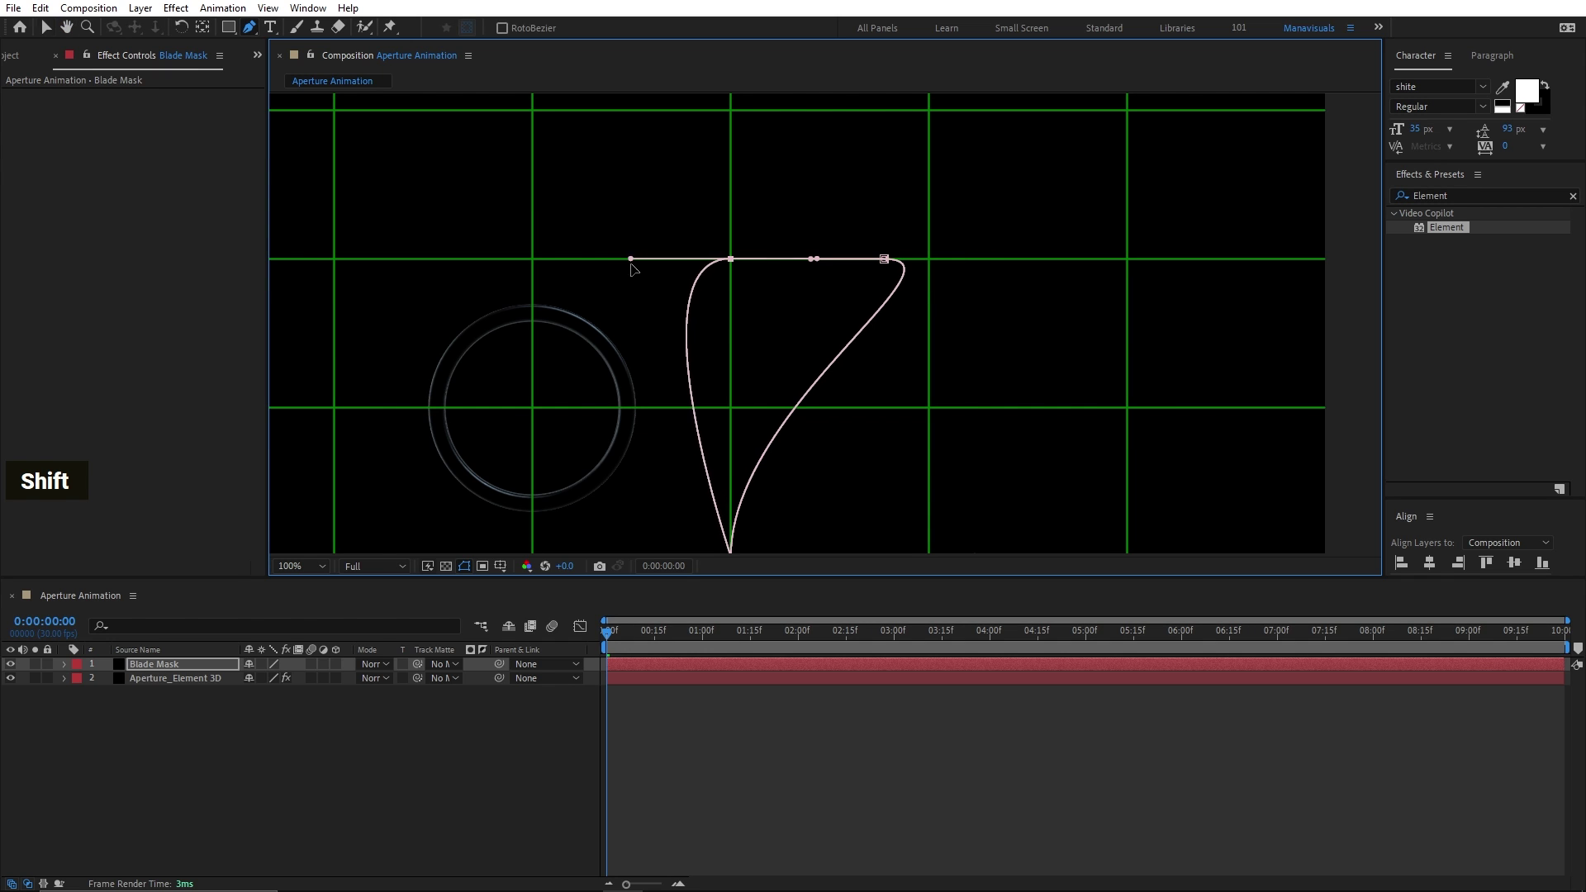
key(shift+/)
key(v)
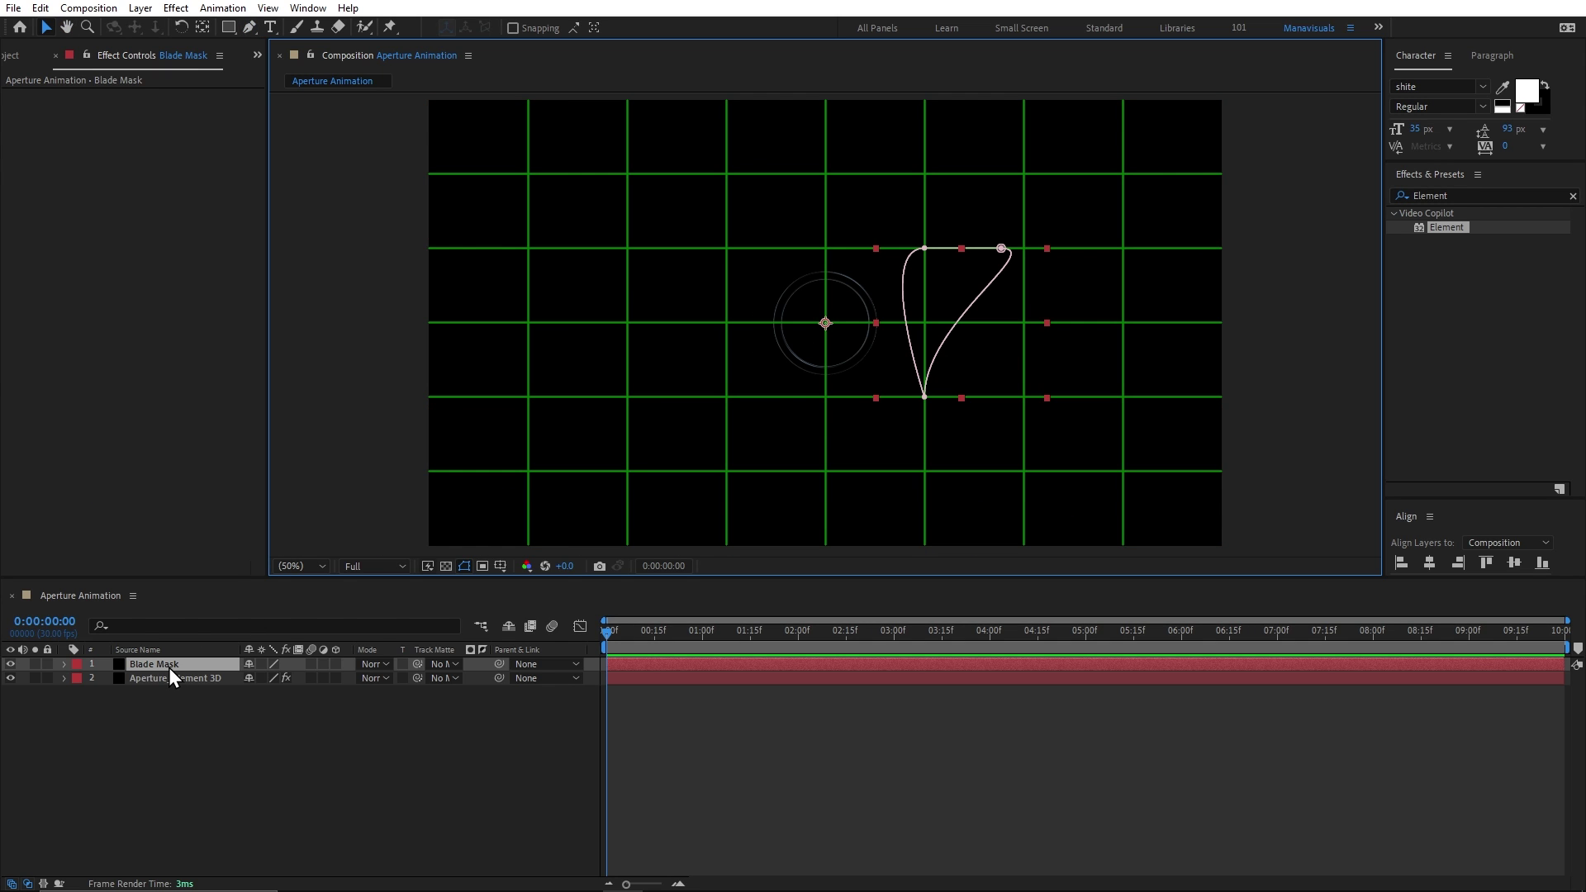
Turn off the Blade Mask layer's visibility, place it below Aperture_Element 3D, lock it and hide it as a shy layer.
click(12, 665)
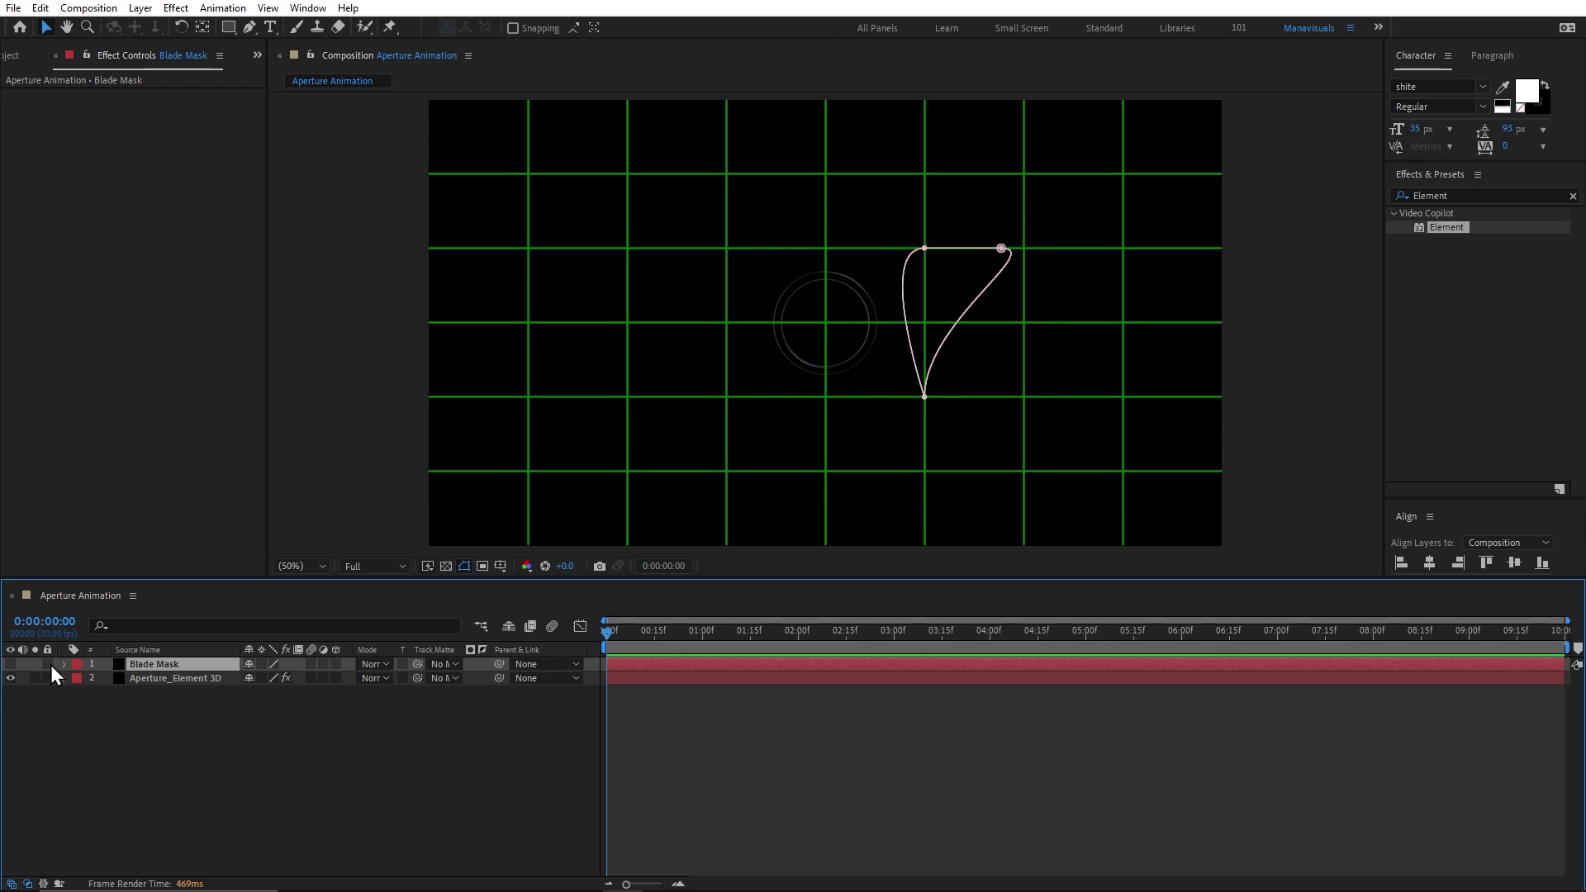
drag(150, 666, 147, 699)
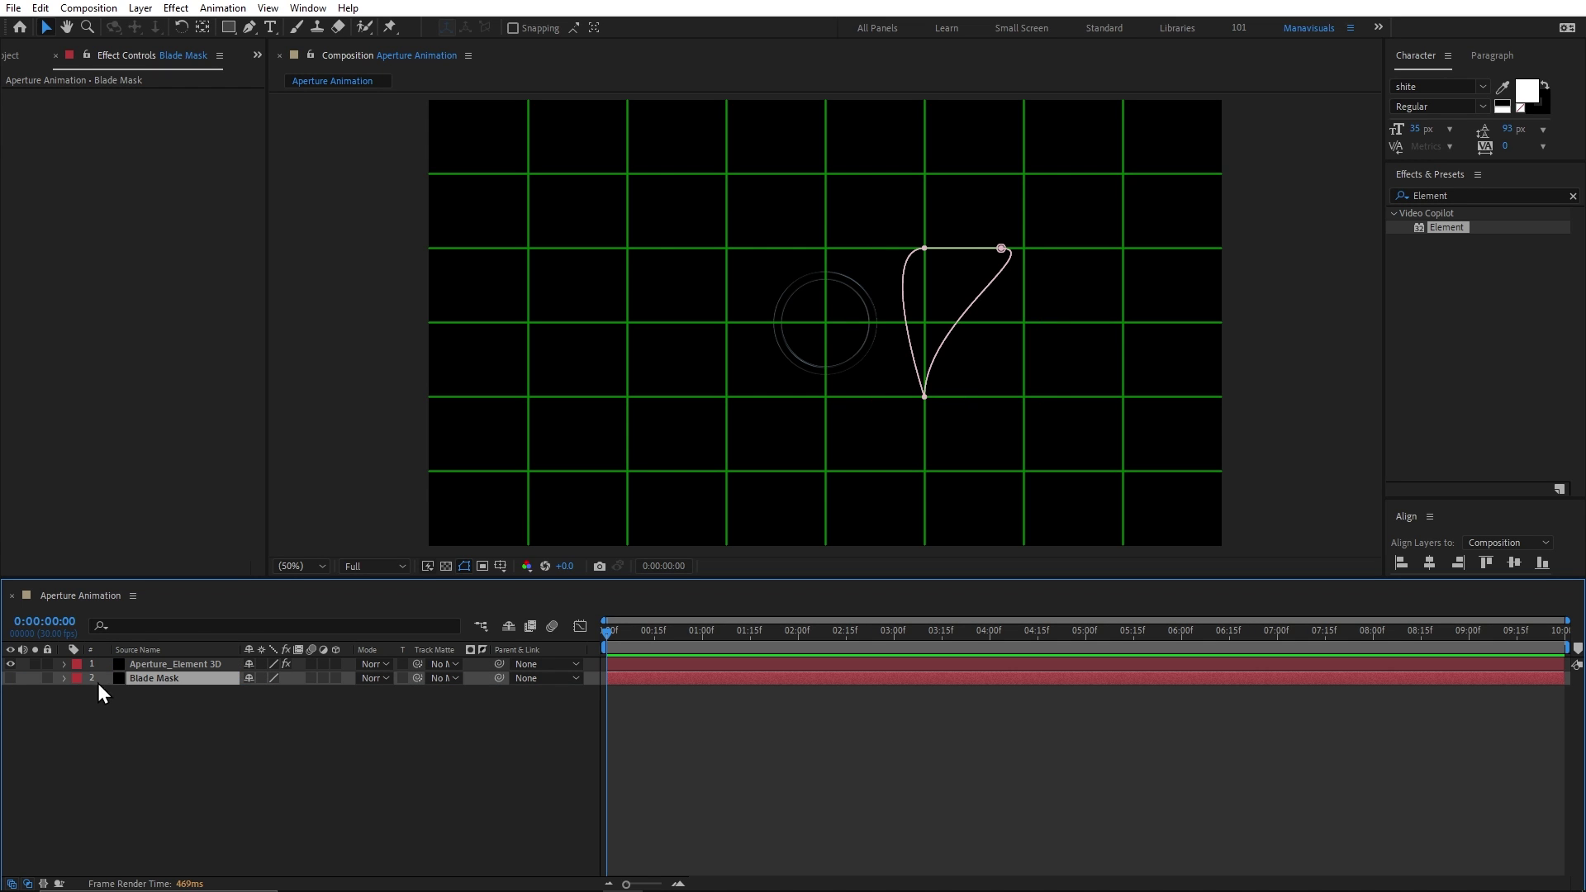
click(47, 678)
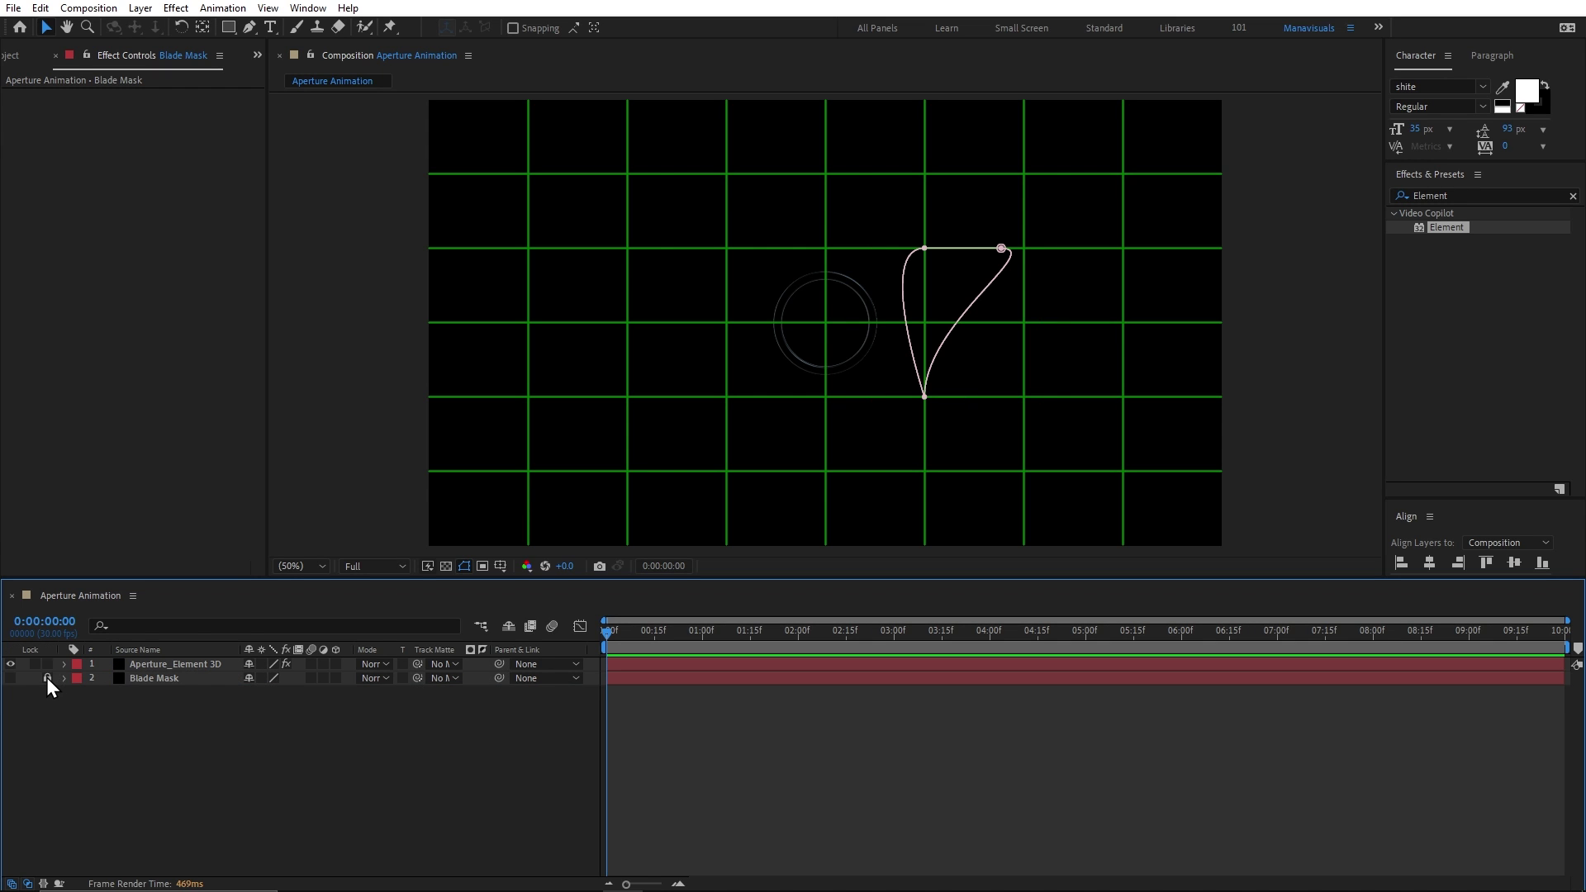
click(515, 629)
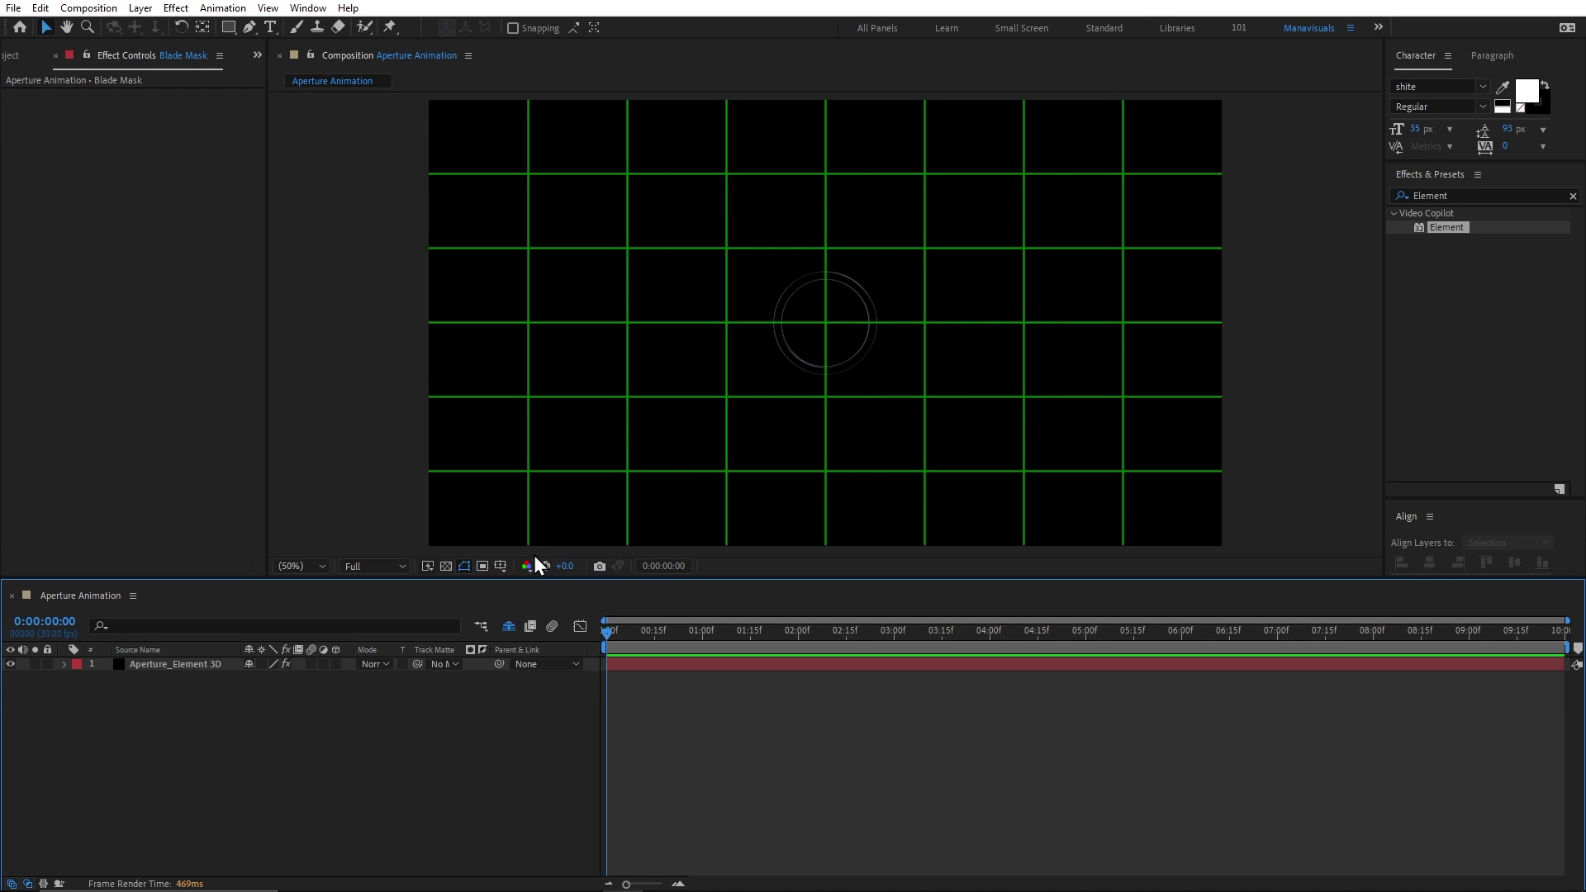
Set Path Layer 1 in the Element effect's custom text and masks to Blade Mask, using Masks as its source.
click(176, 668)
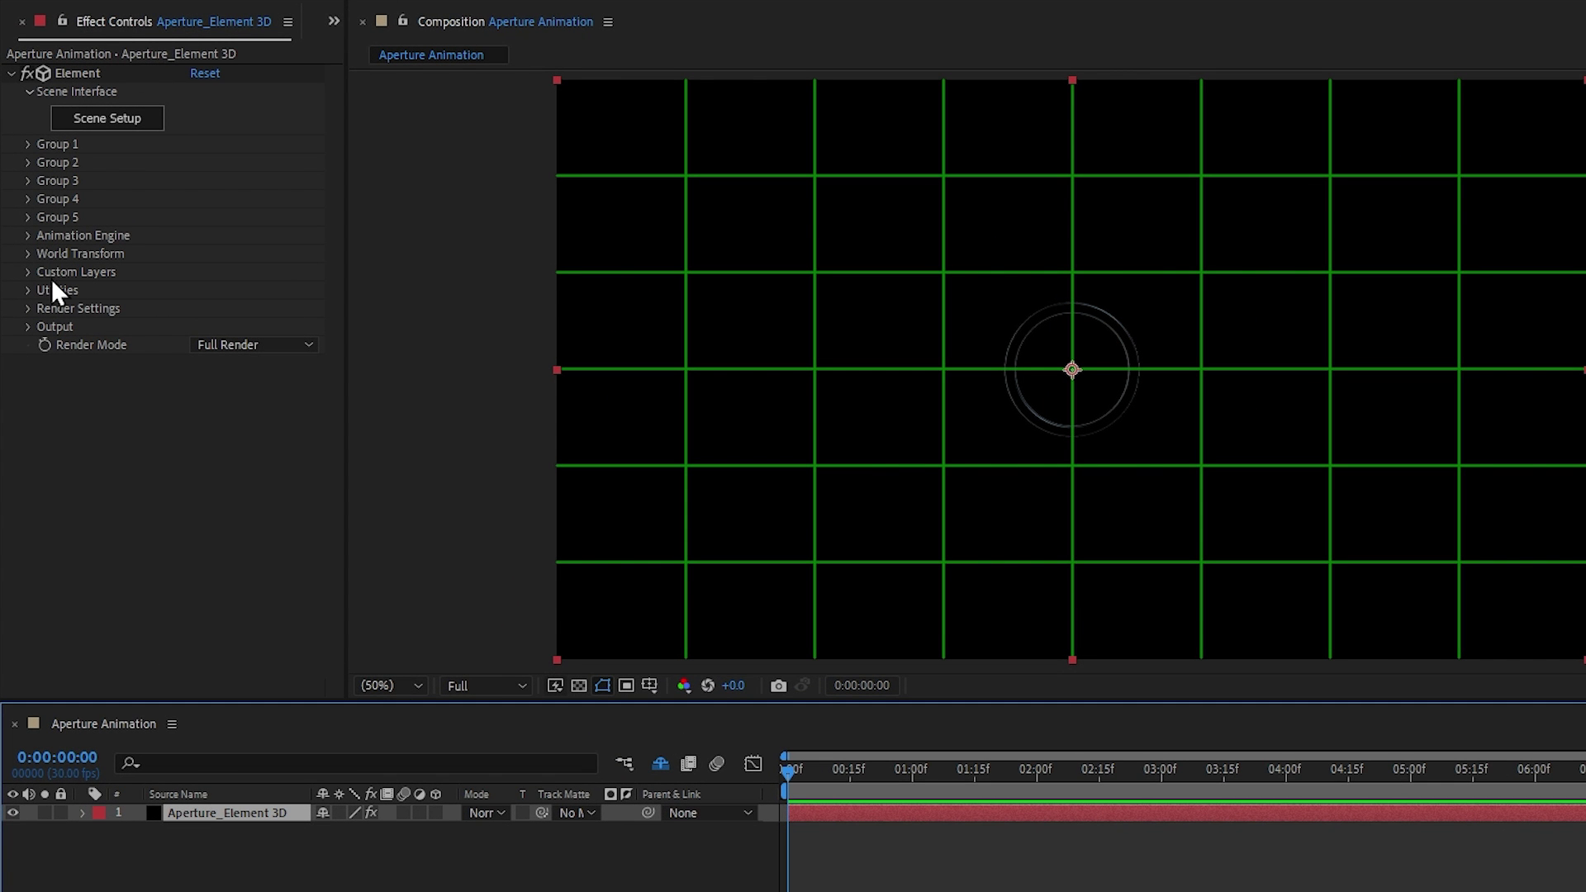
click(29, 274)
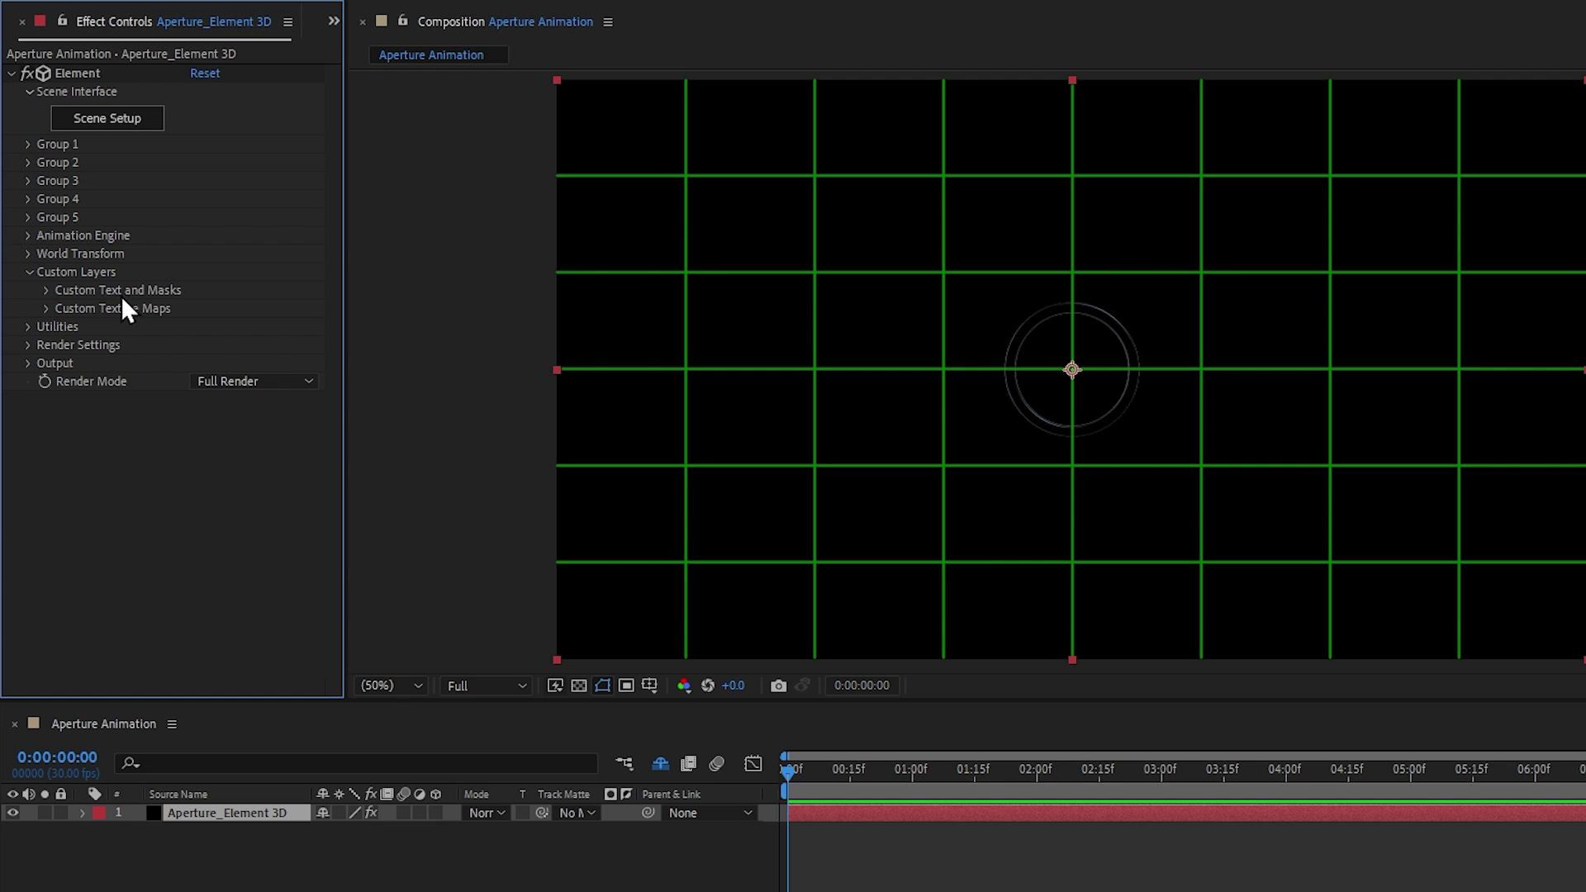
click(47, 292)
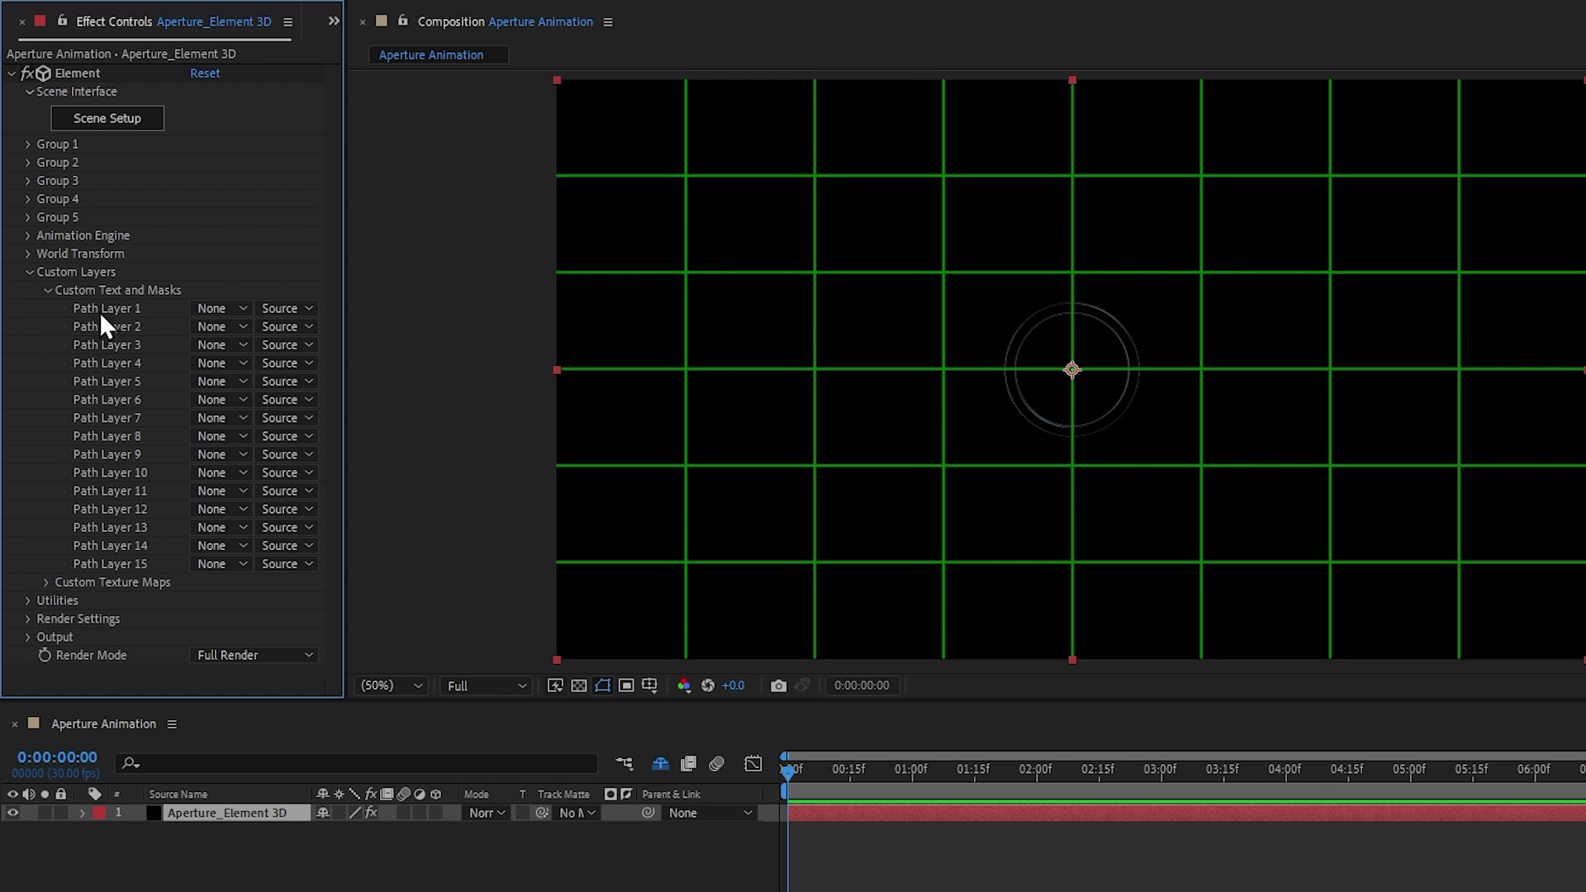
click(217, 309)
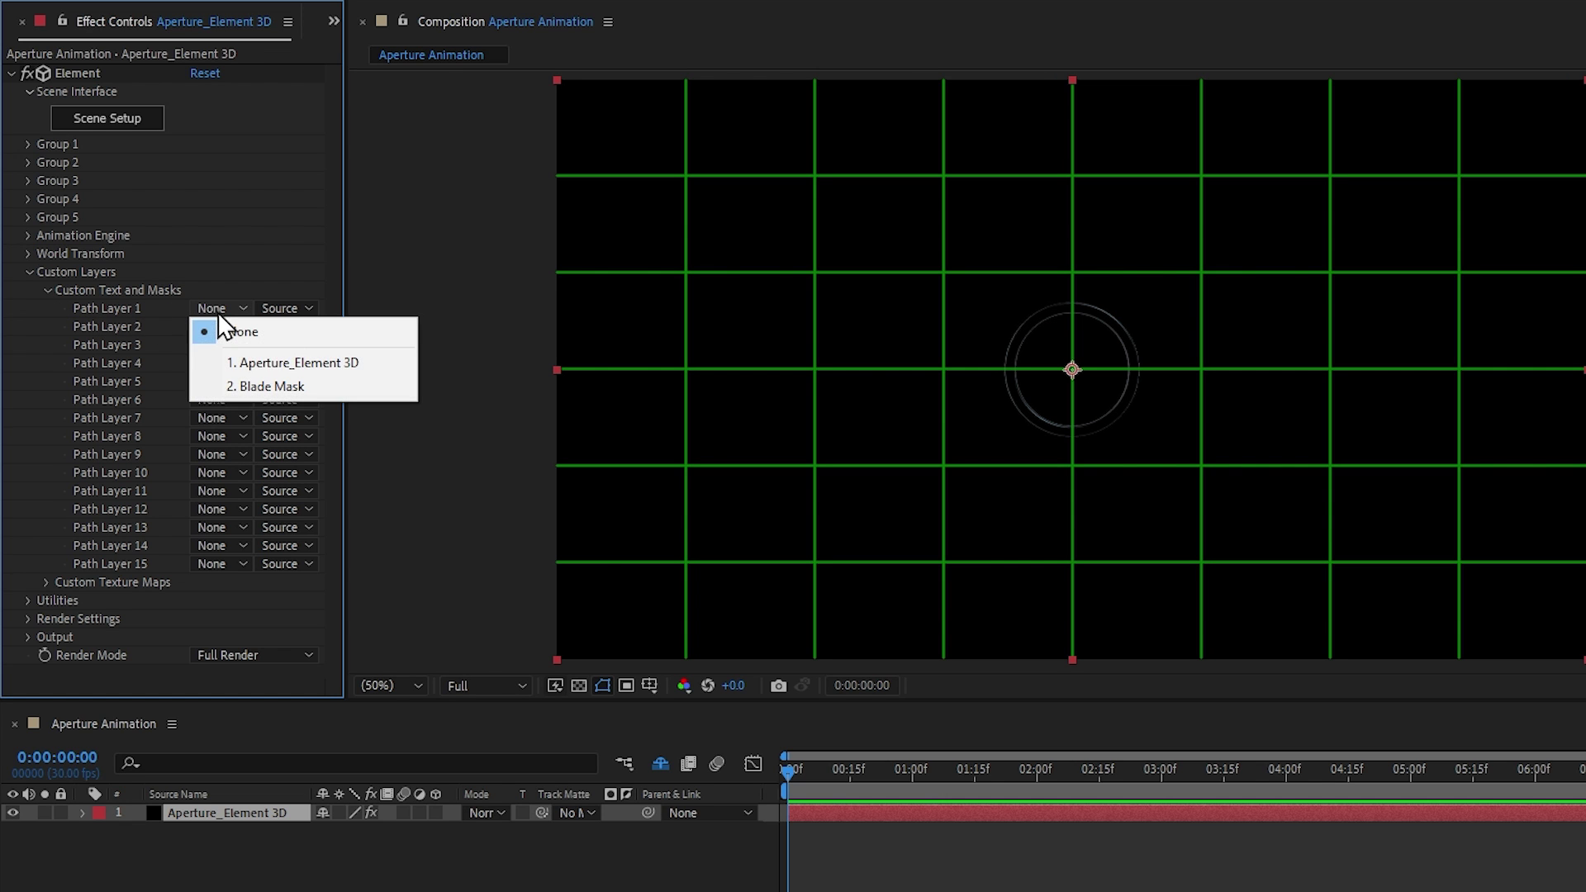
click(273, 390)
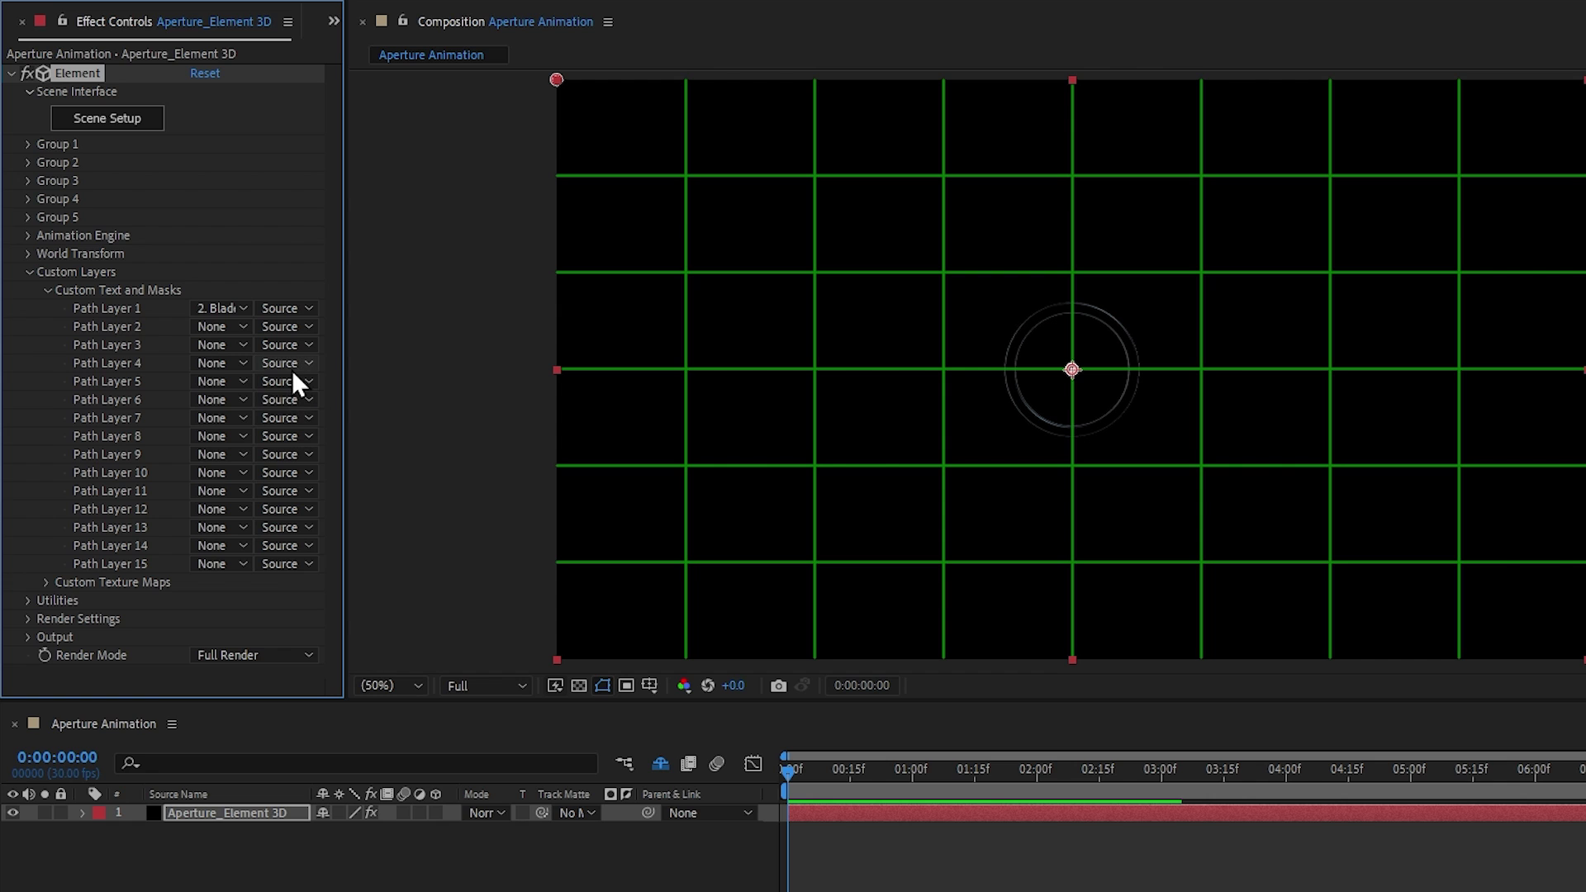
click(281, 310)
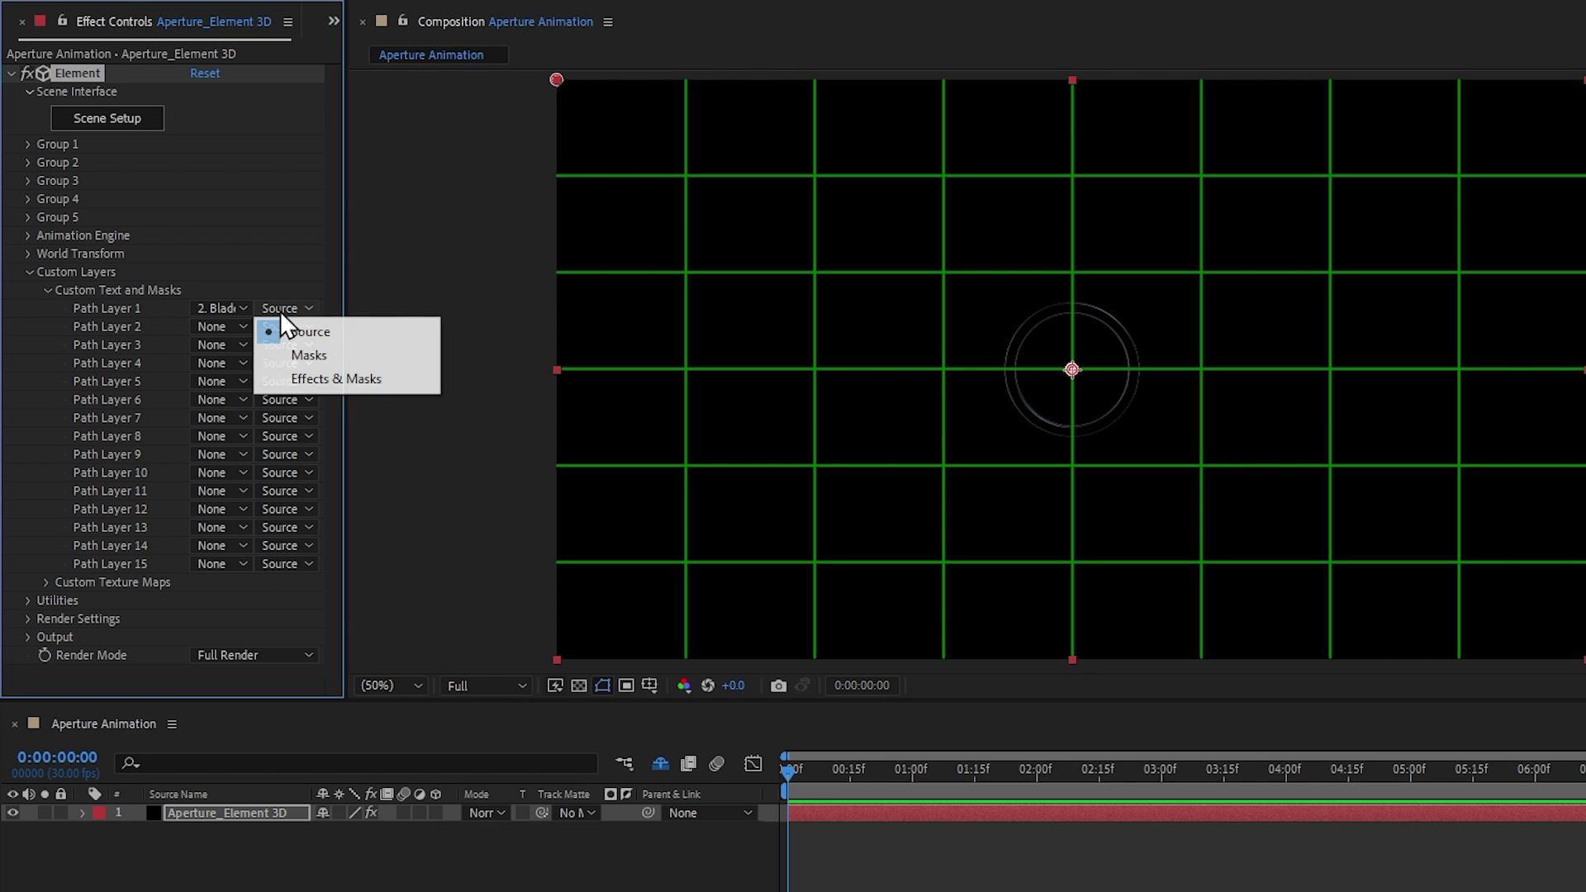
click(310, 357)
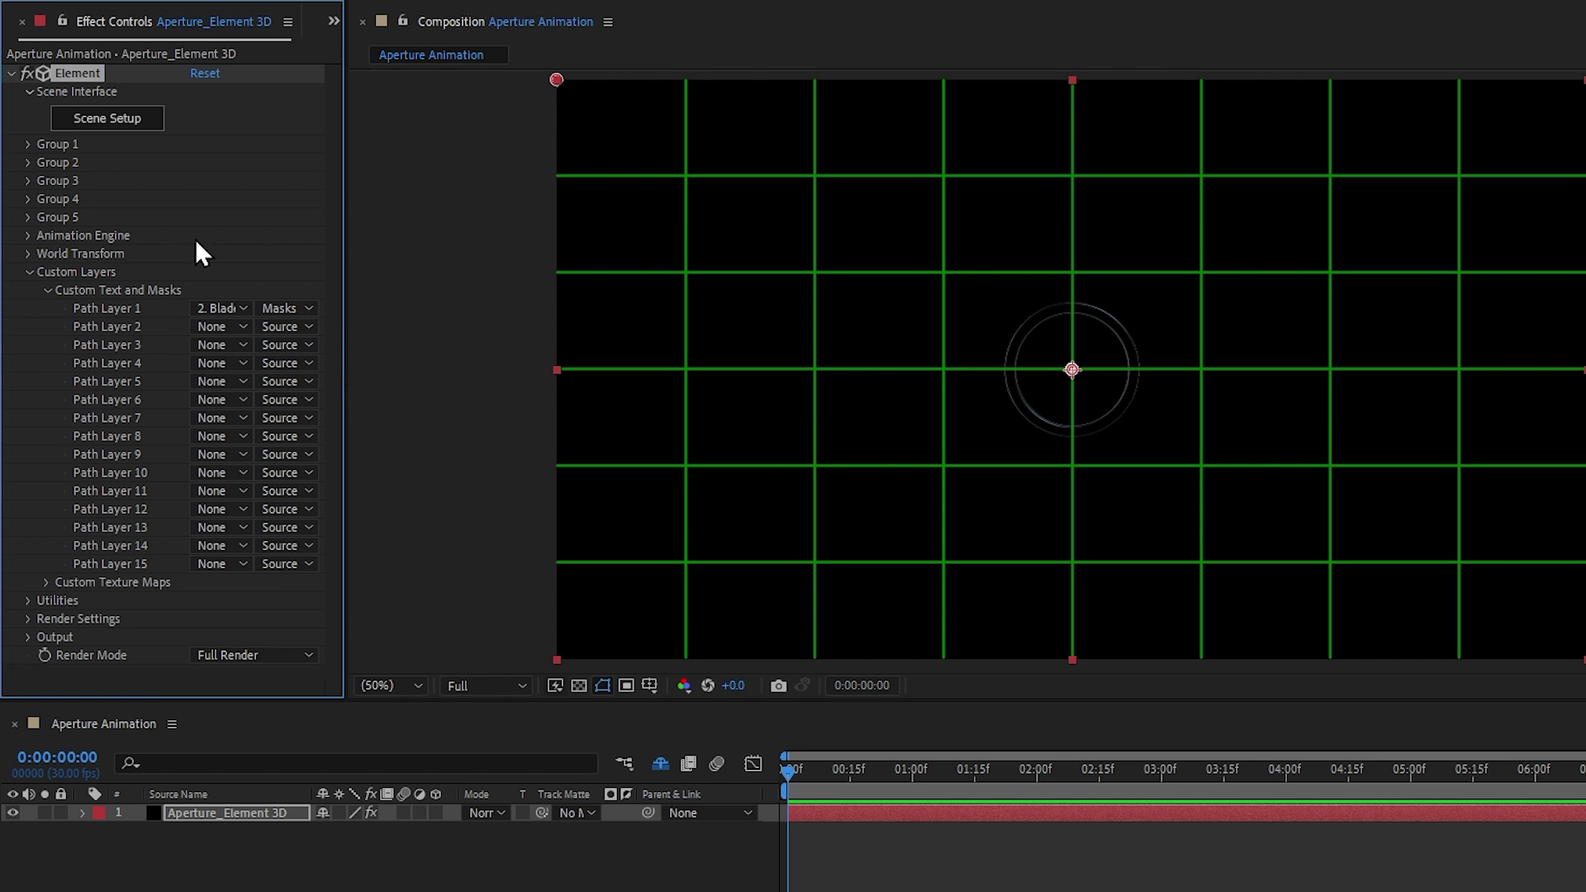
click(27, 273)
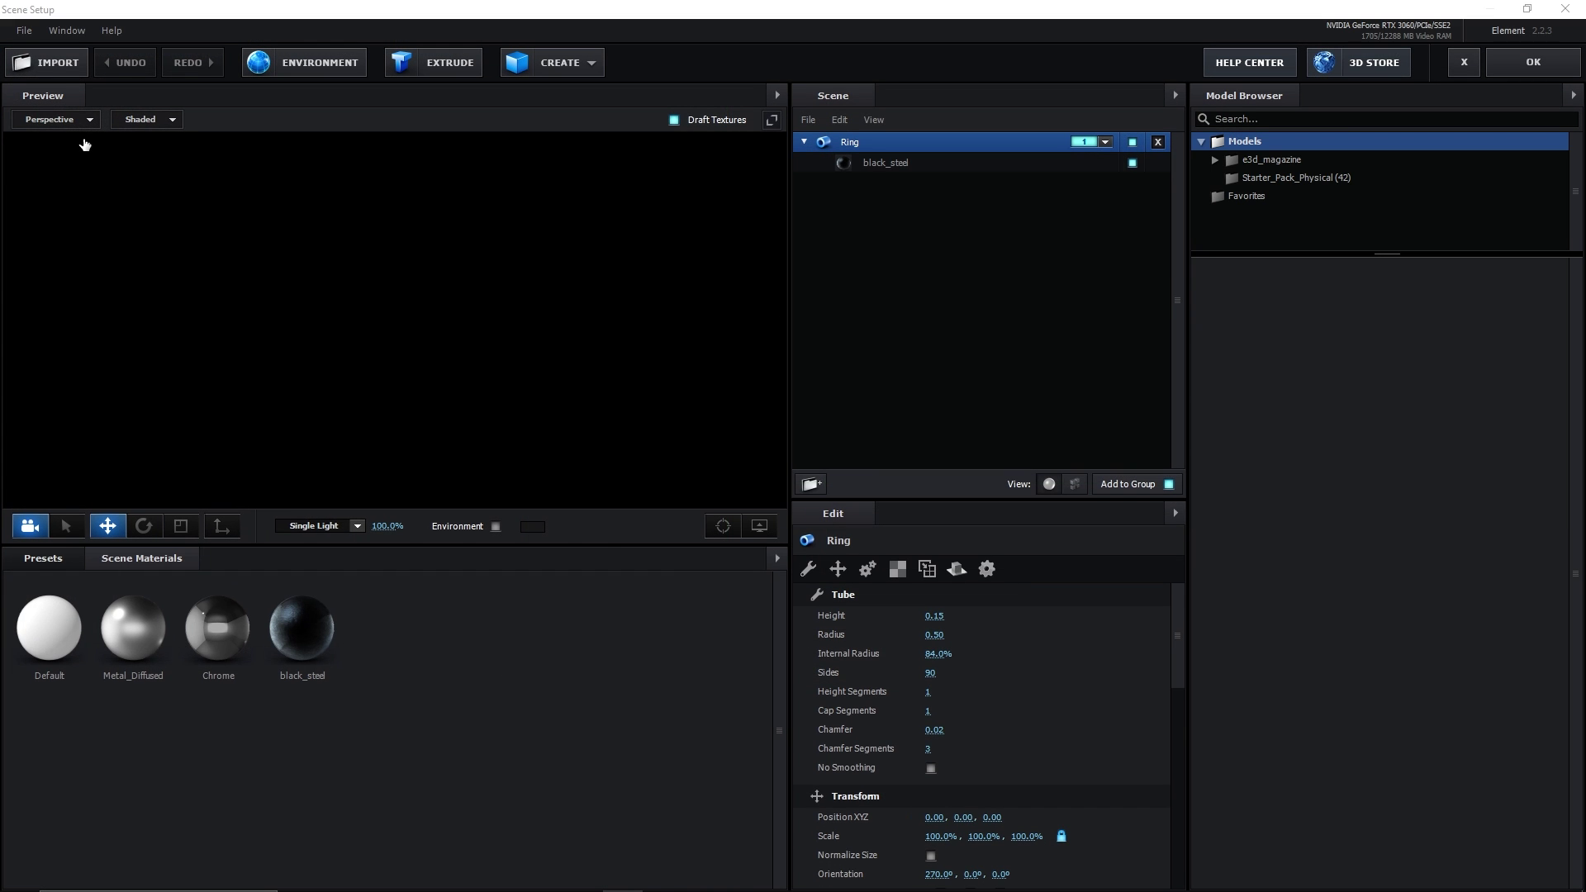
Extrude Custom Path 1 into a 3D blade model in the Element scene, then collapse and select the Ring model.
drag(335, 315, 393, 209)
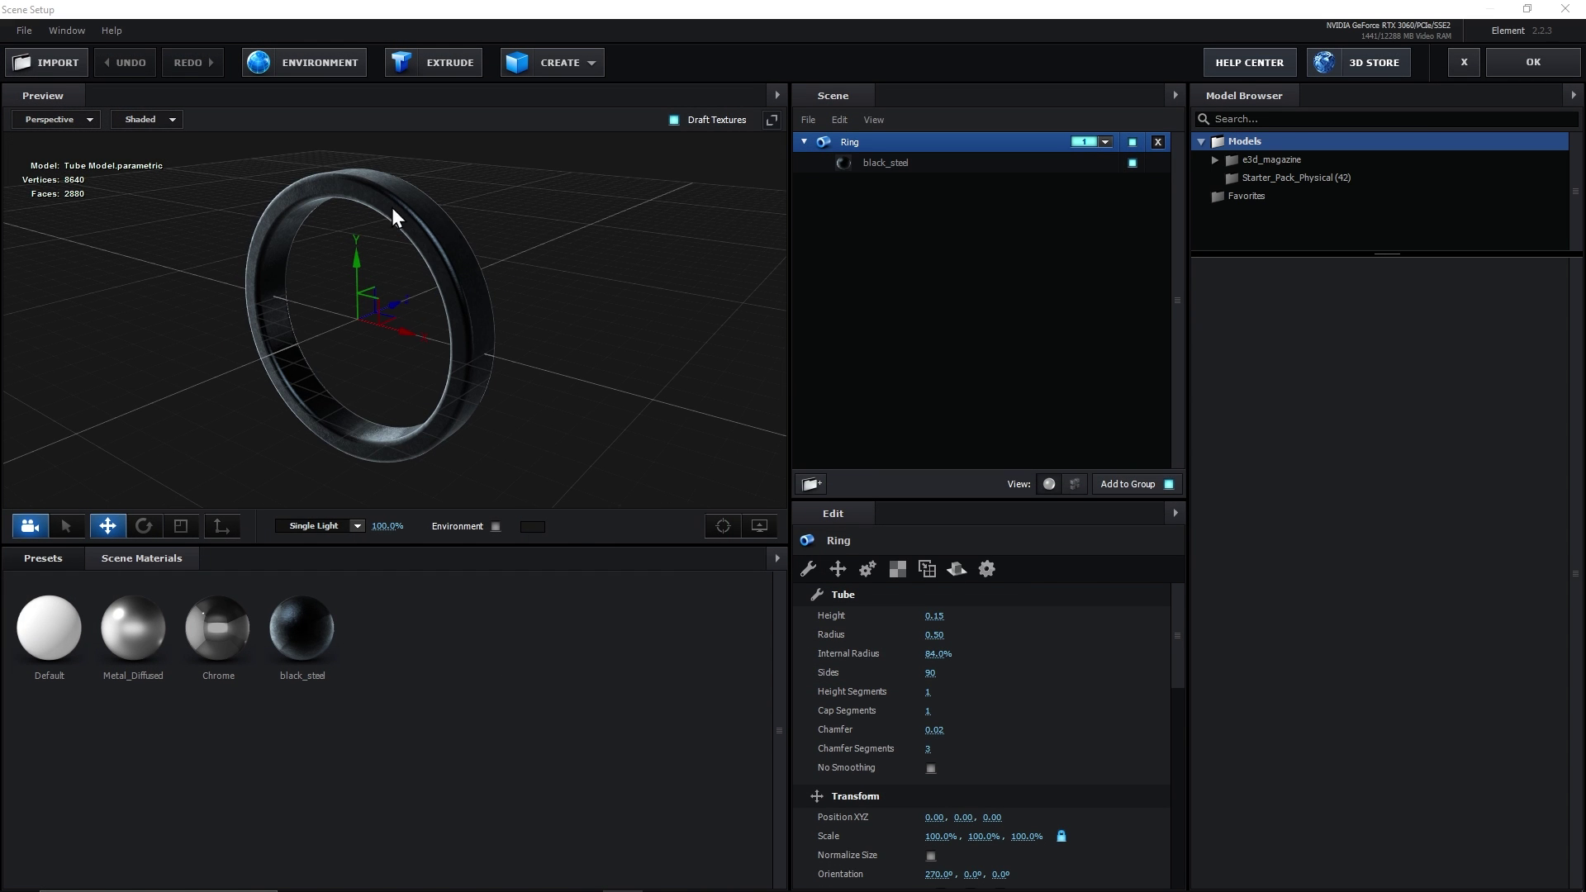
click(443, 70)
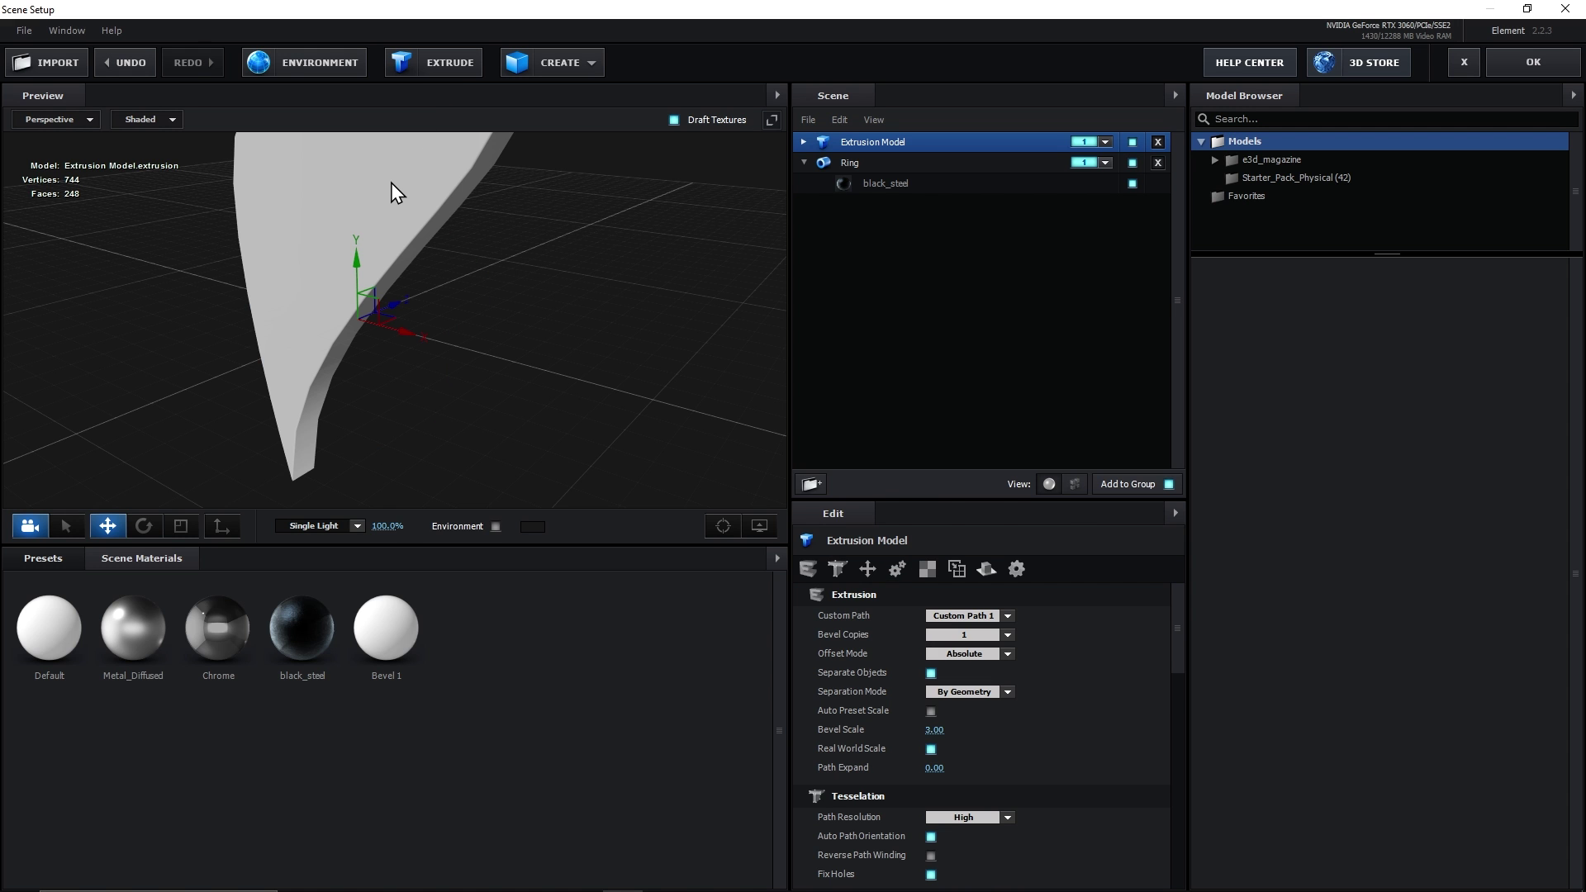
drag(391, 184, 457, 362)
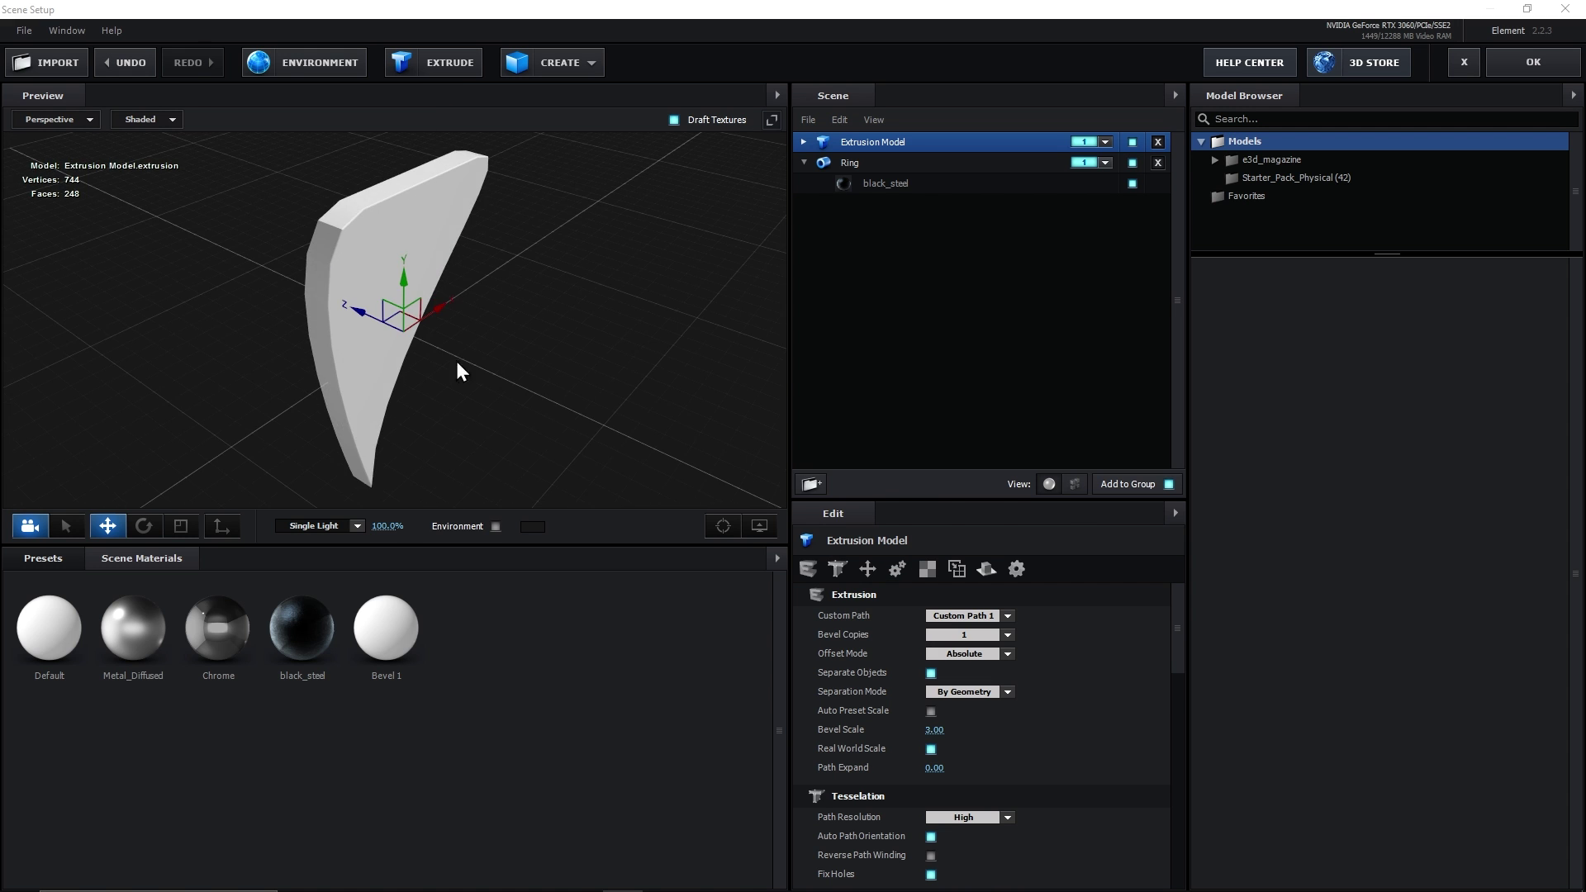
drag(299, 441, 338, 425)
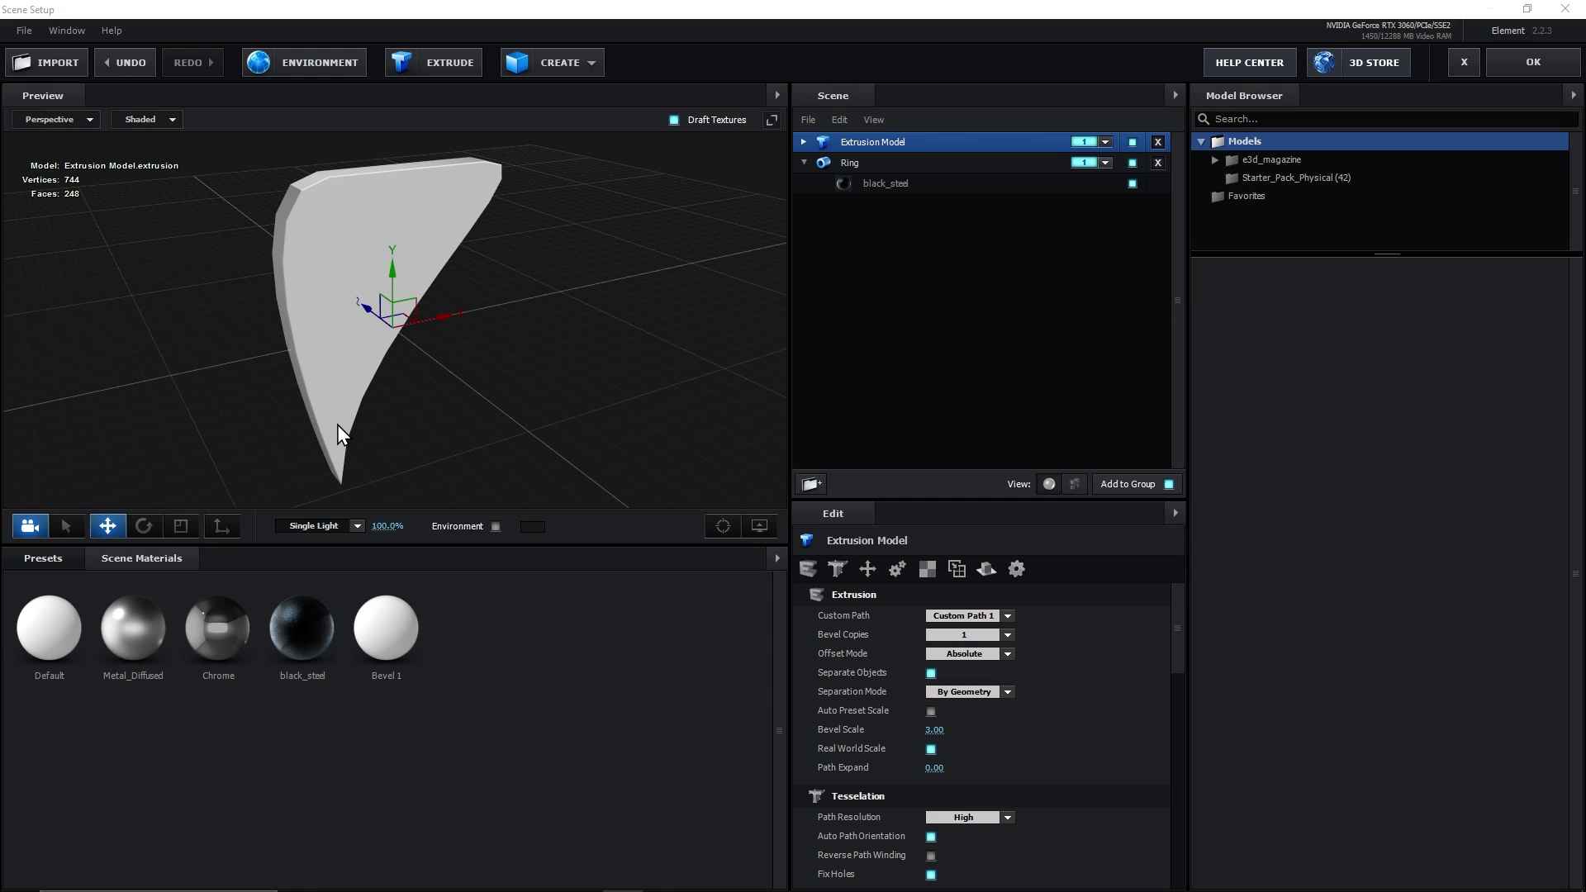
click(803, 164)
click(823, 164)
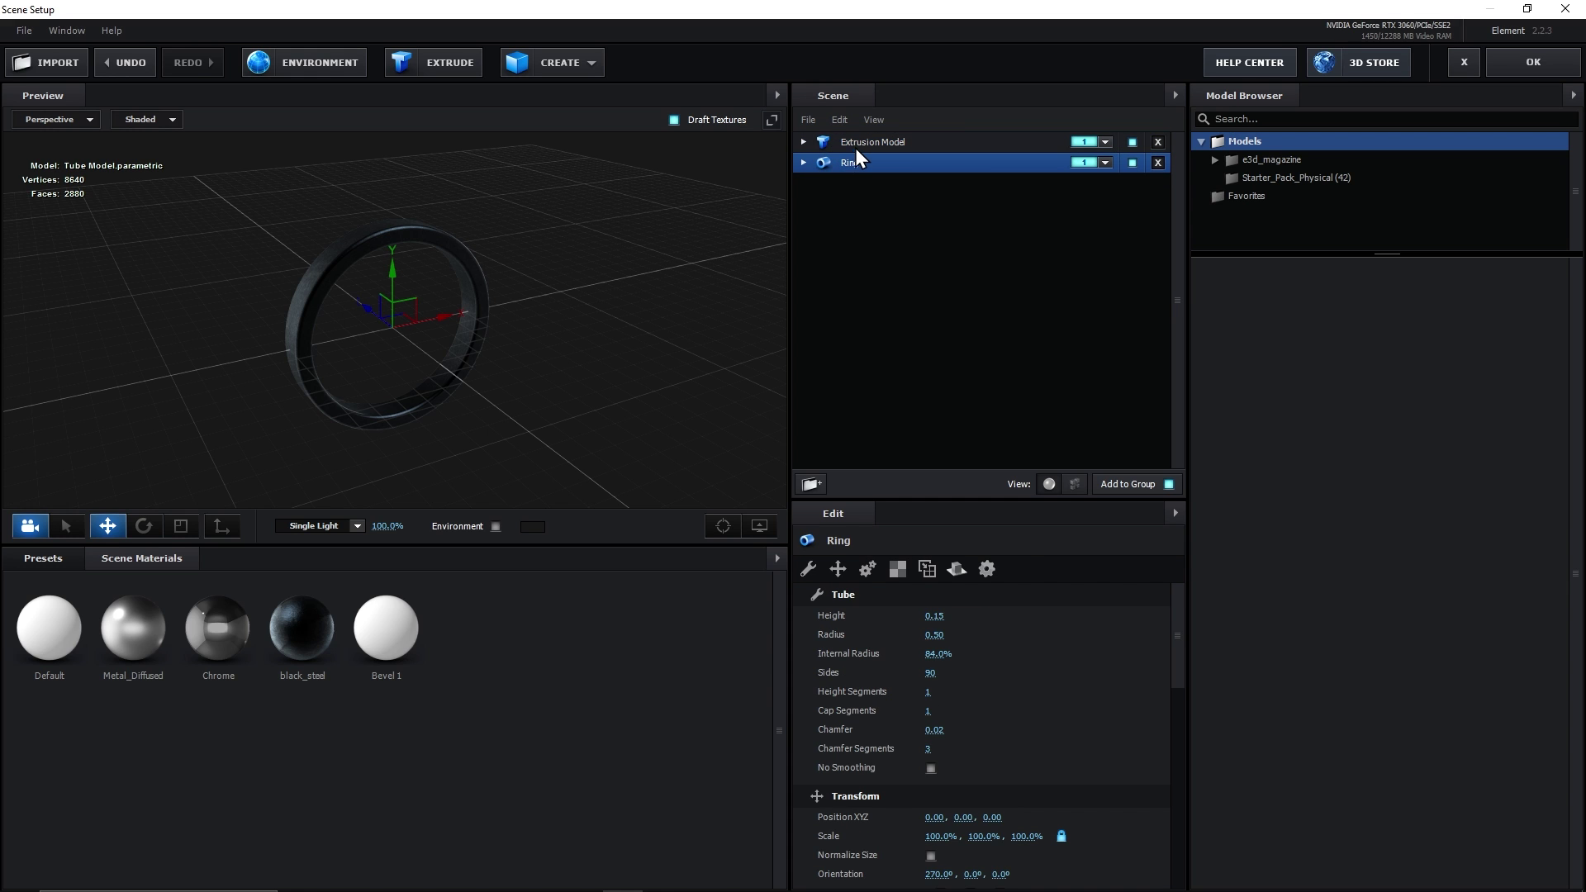
Select the Extrusion Model in the Element scene and enable Auto Preset Scale for it.
click(856, 147)
click(861, 163)
click(871, 146)
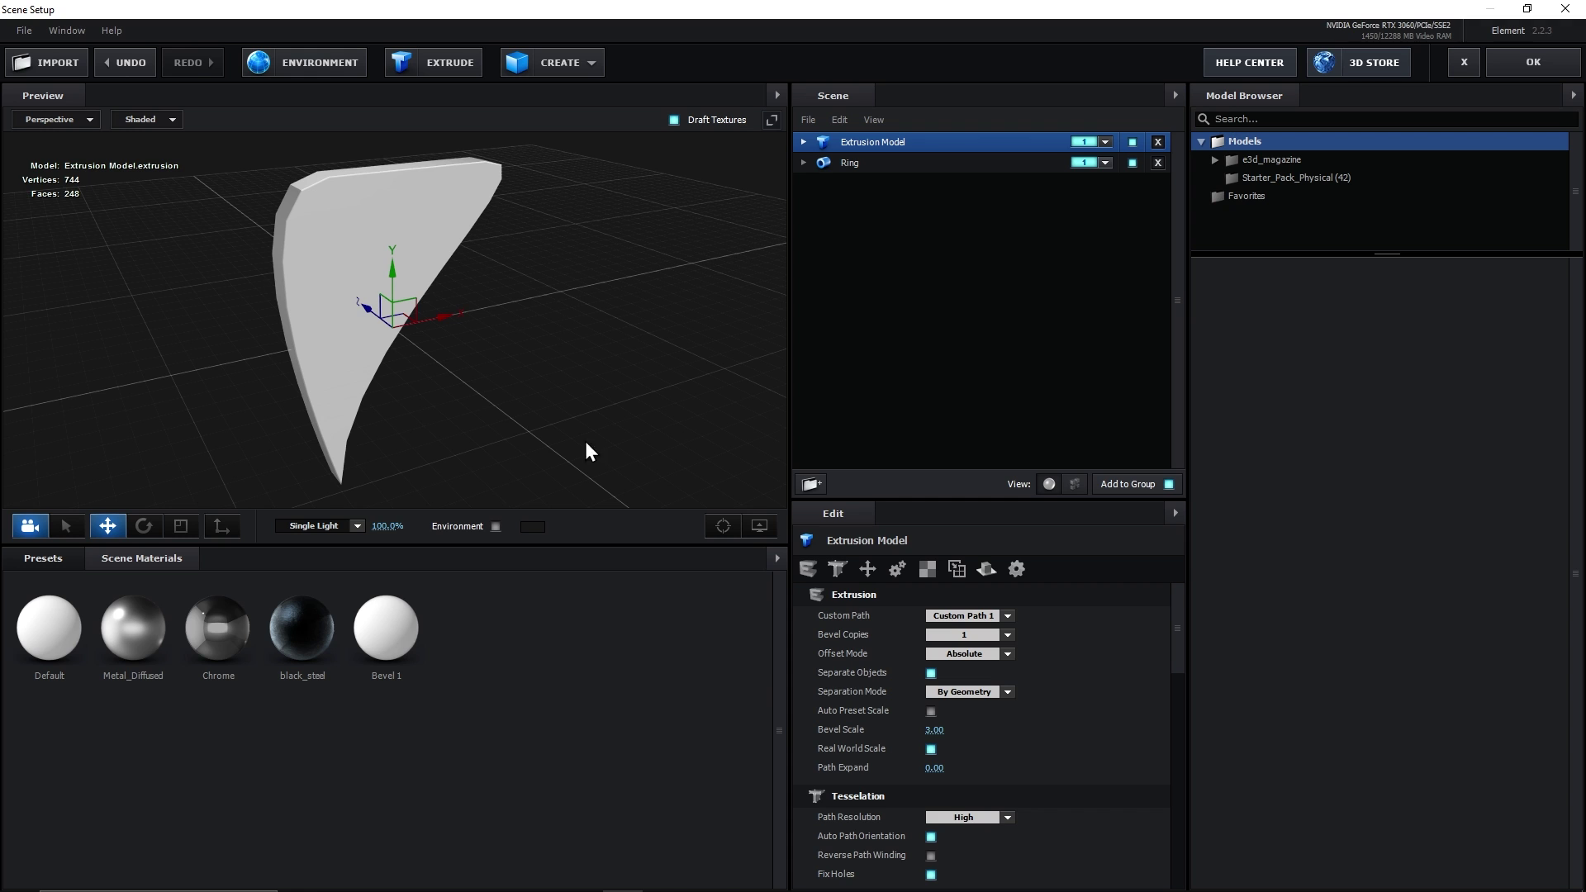
click(931, 711)
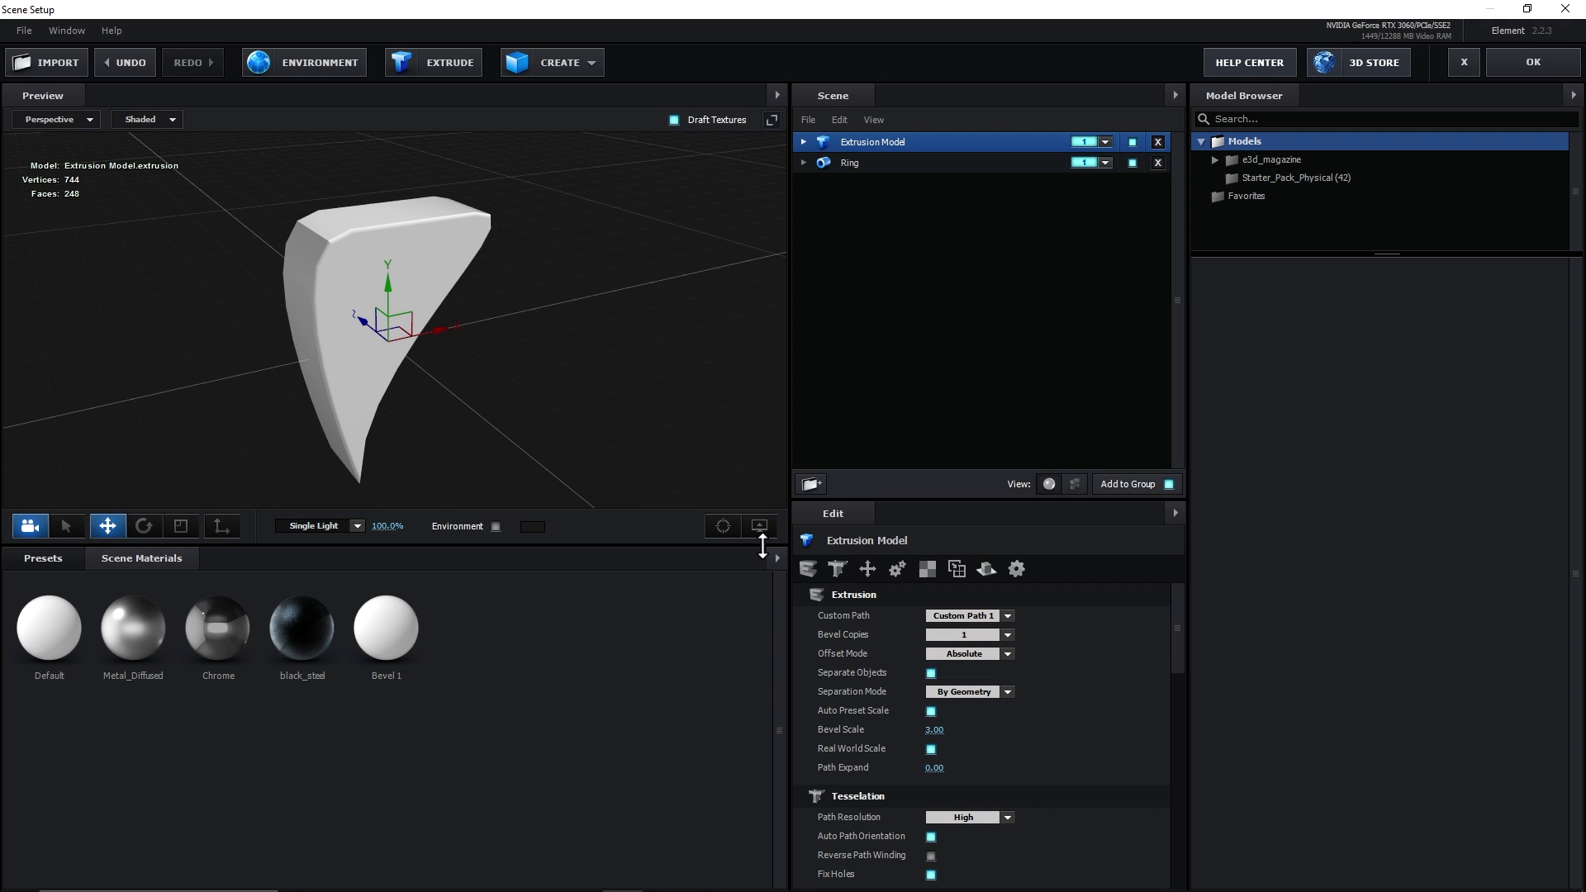
Try scaling the extruded blade model uniformly to 120.5%, and undo the scale change.
click(867, 569)
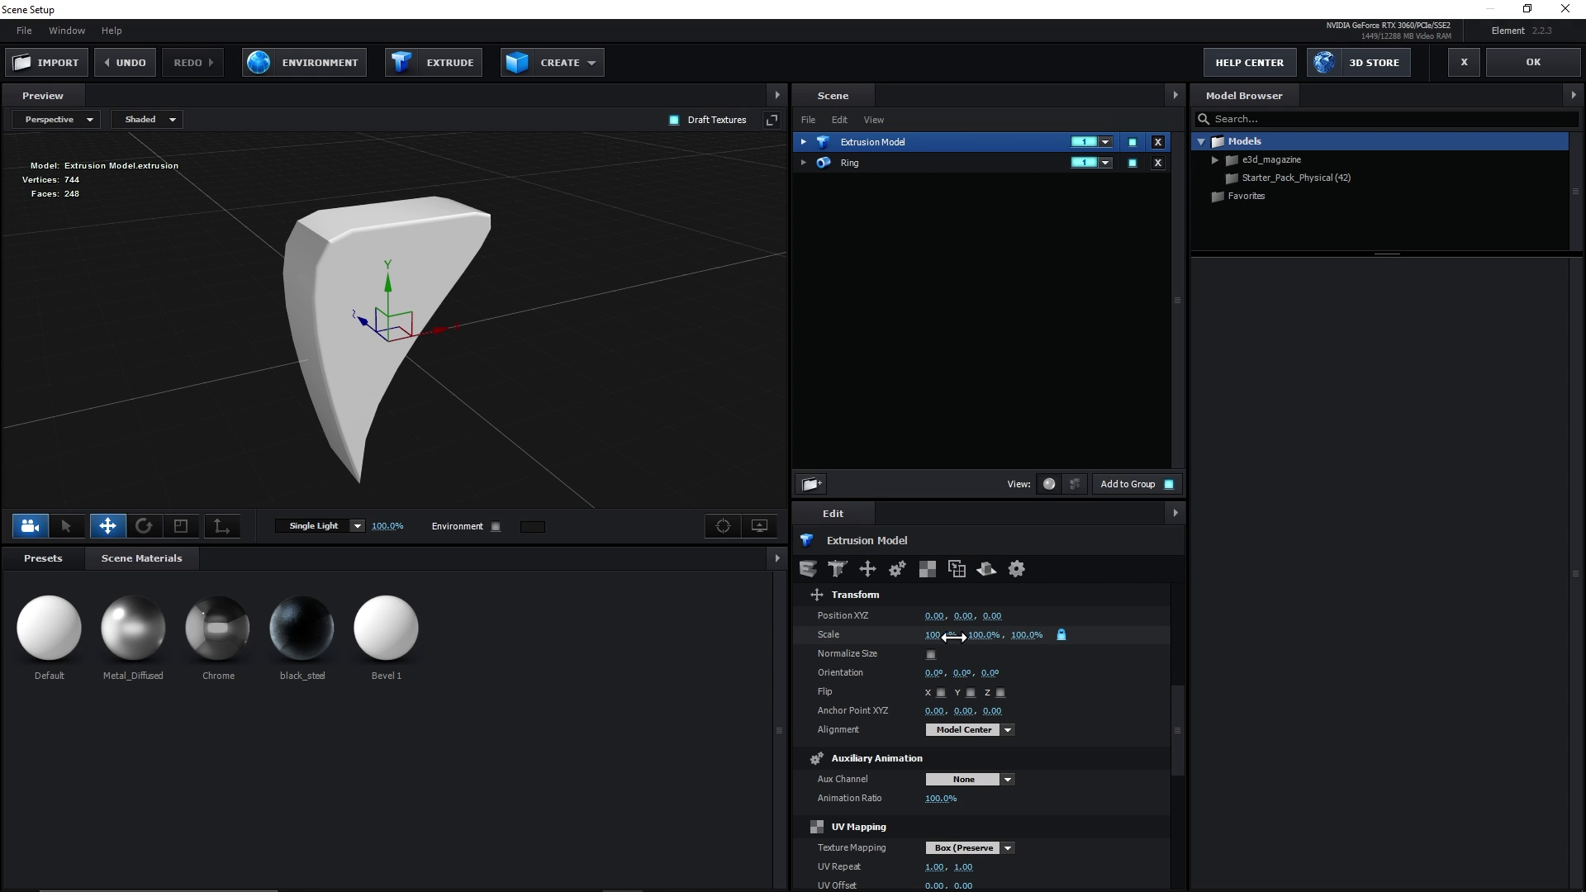
drag(950, 636, 982, 637)
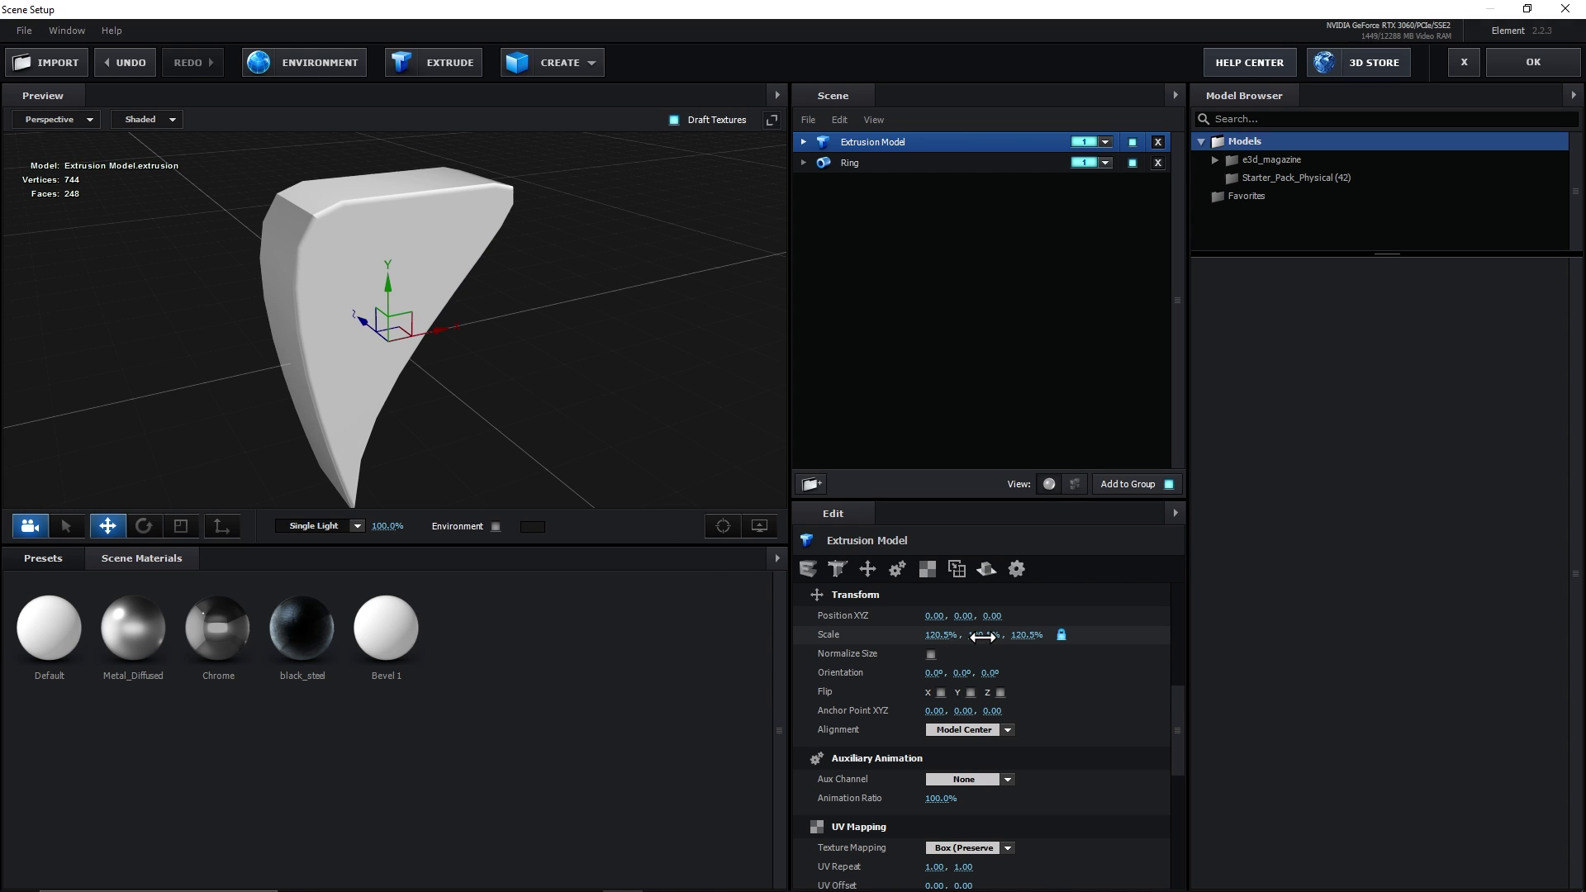
key(ctrl+z)
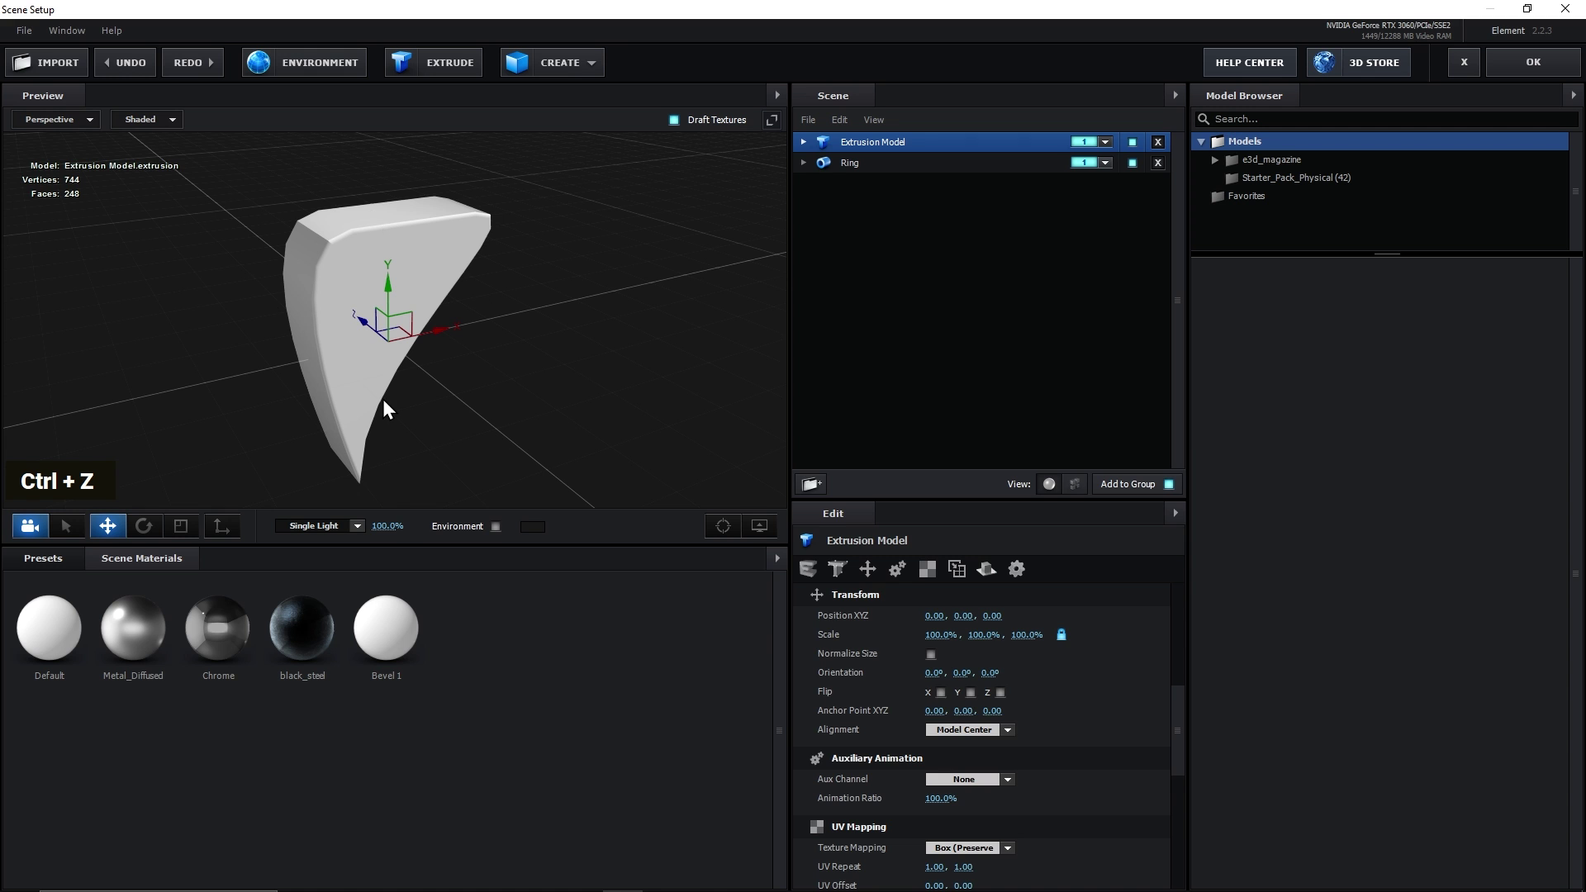
key(ctrl+z)
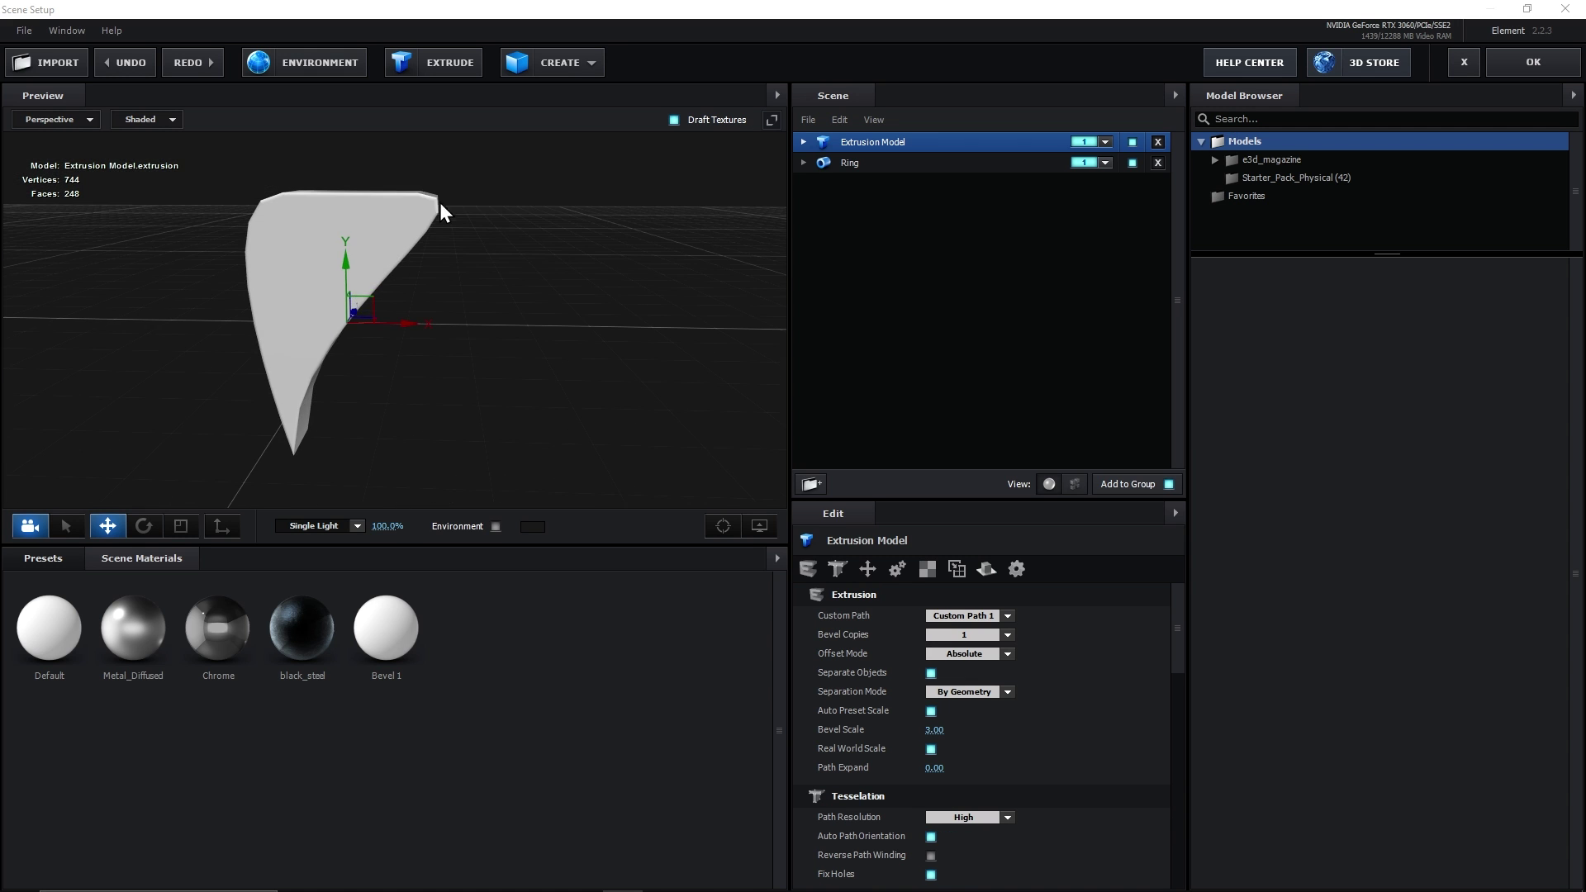
Set the extruded blade's tessellation Path Resolution to Extreme to smooth its curved edges.
drag(440, 202, 269, 241)
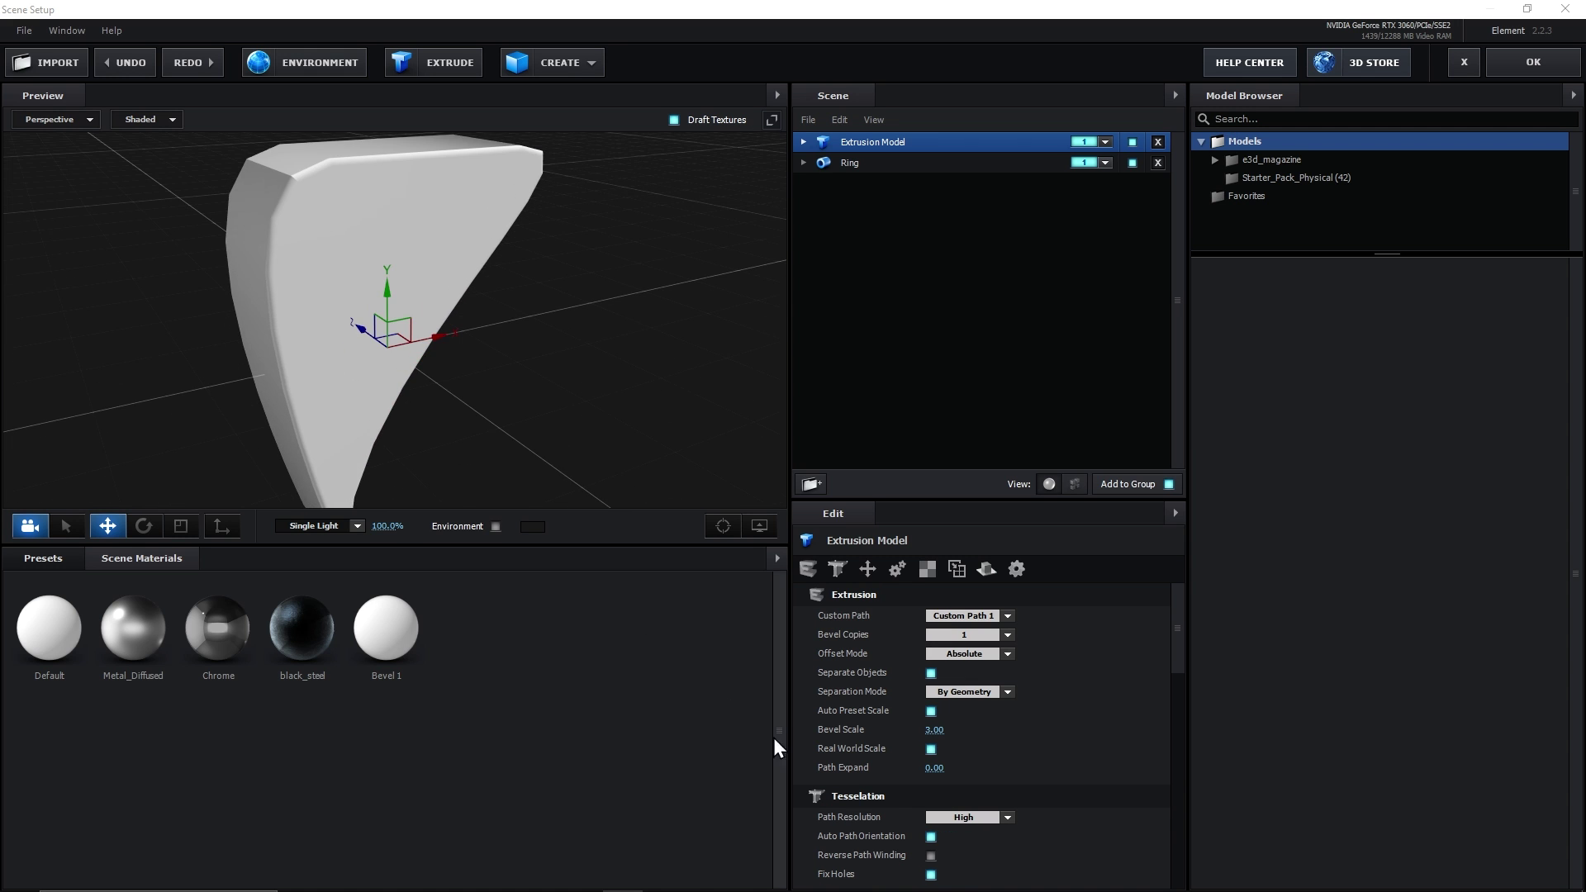
scroll(860, 795, down, 3)
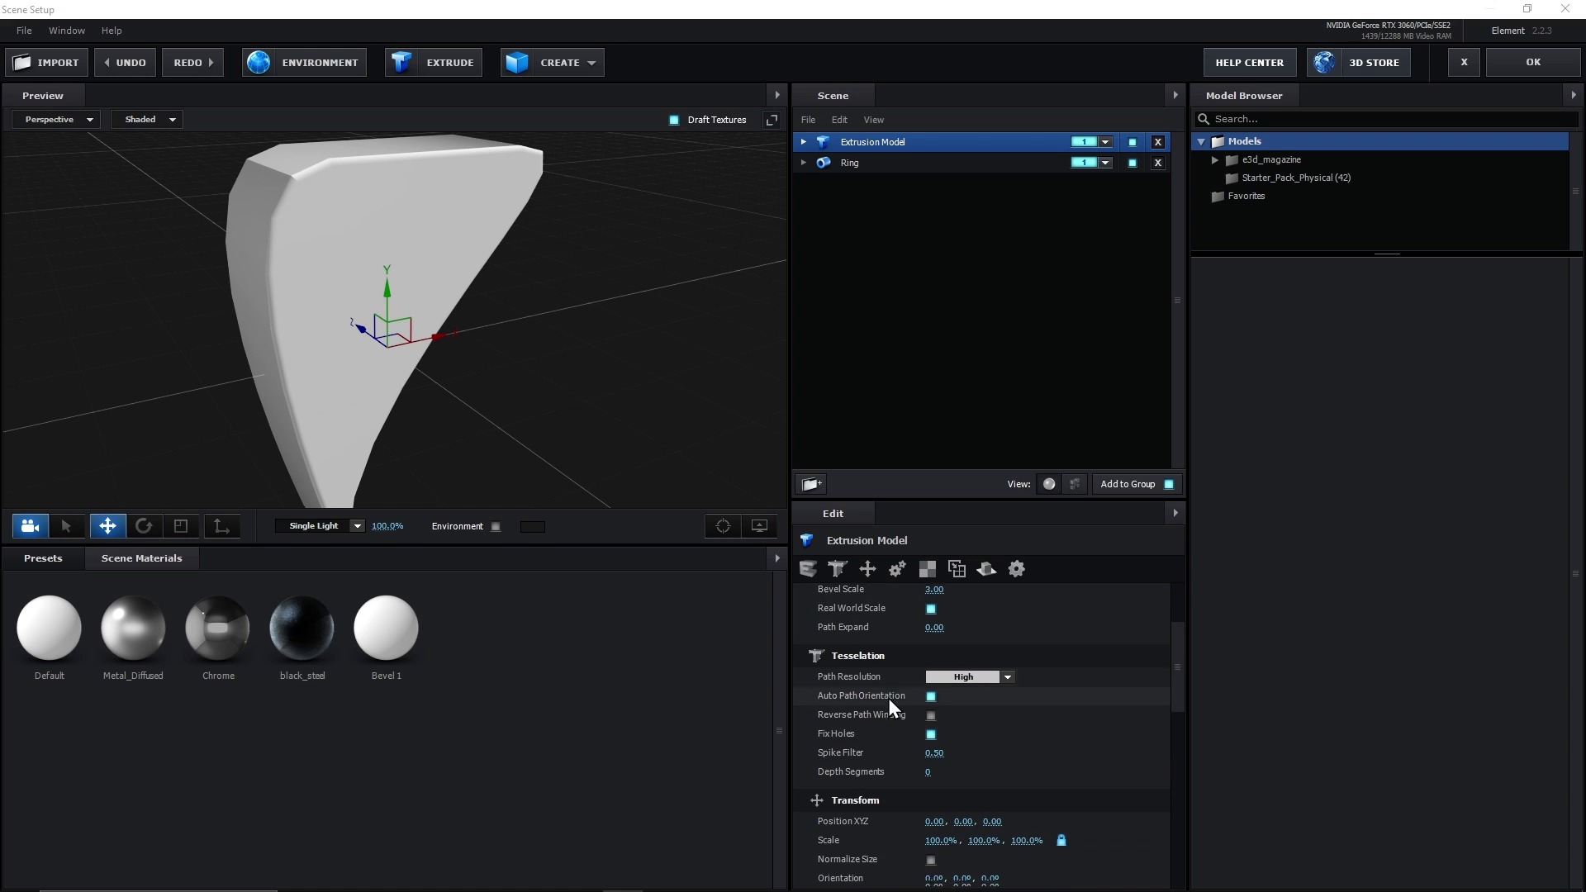
scroll(889, 697, down, 1)
click(969, 648)
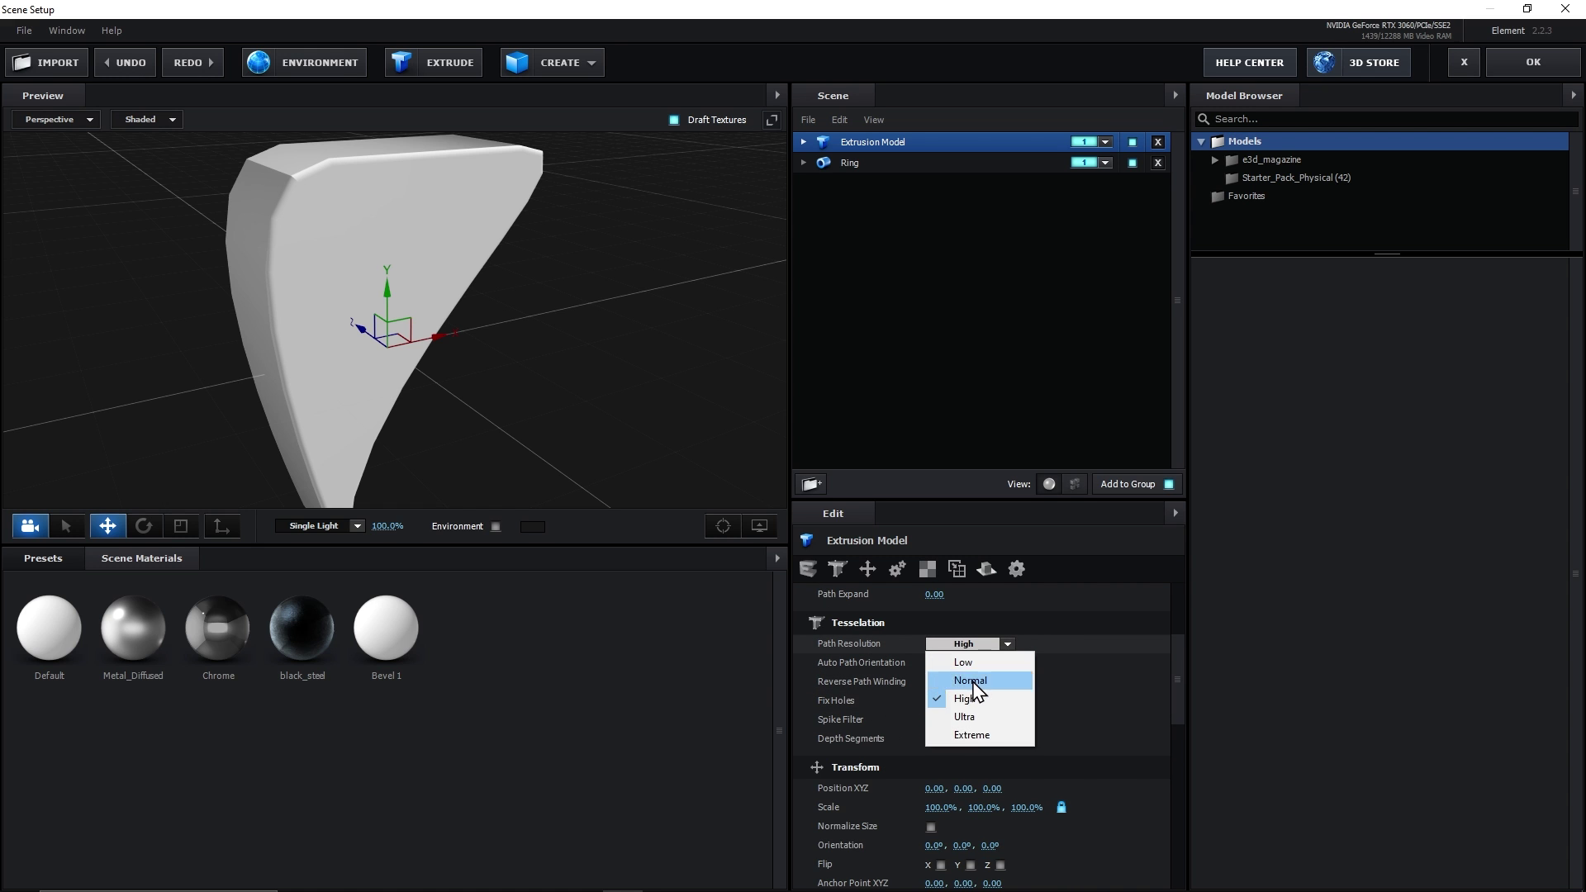
click(973, 736)
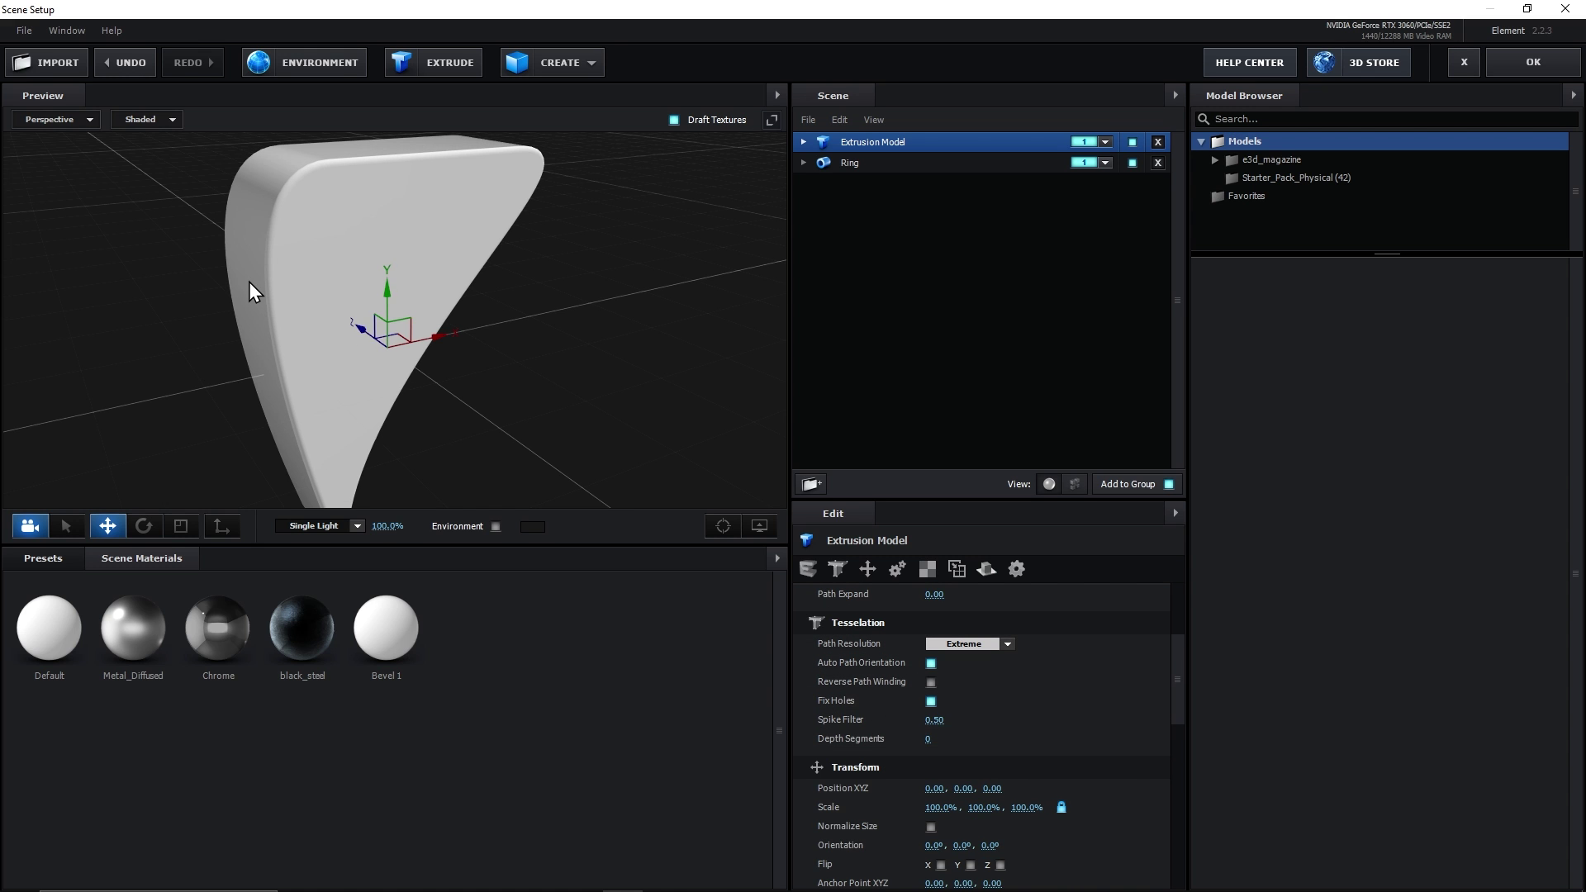
drag(249, 281, 314, 231)
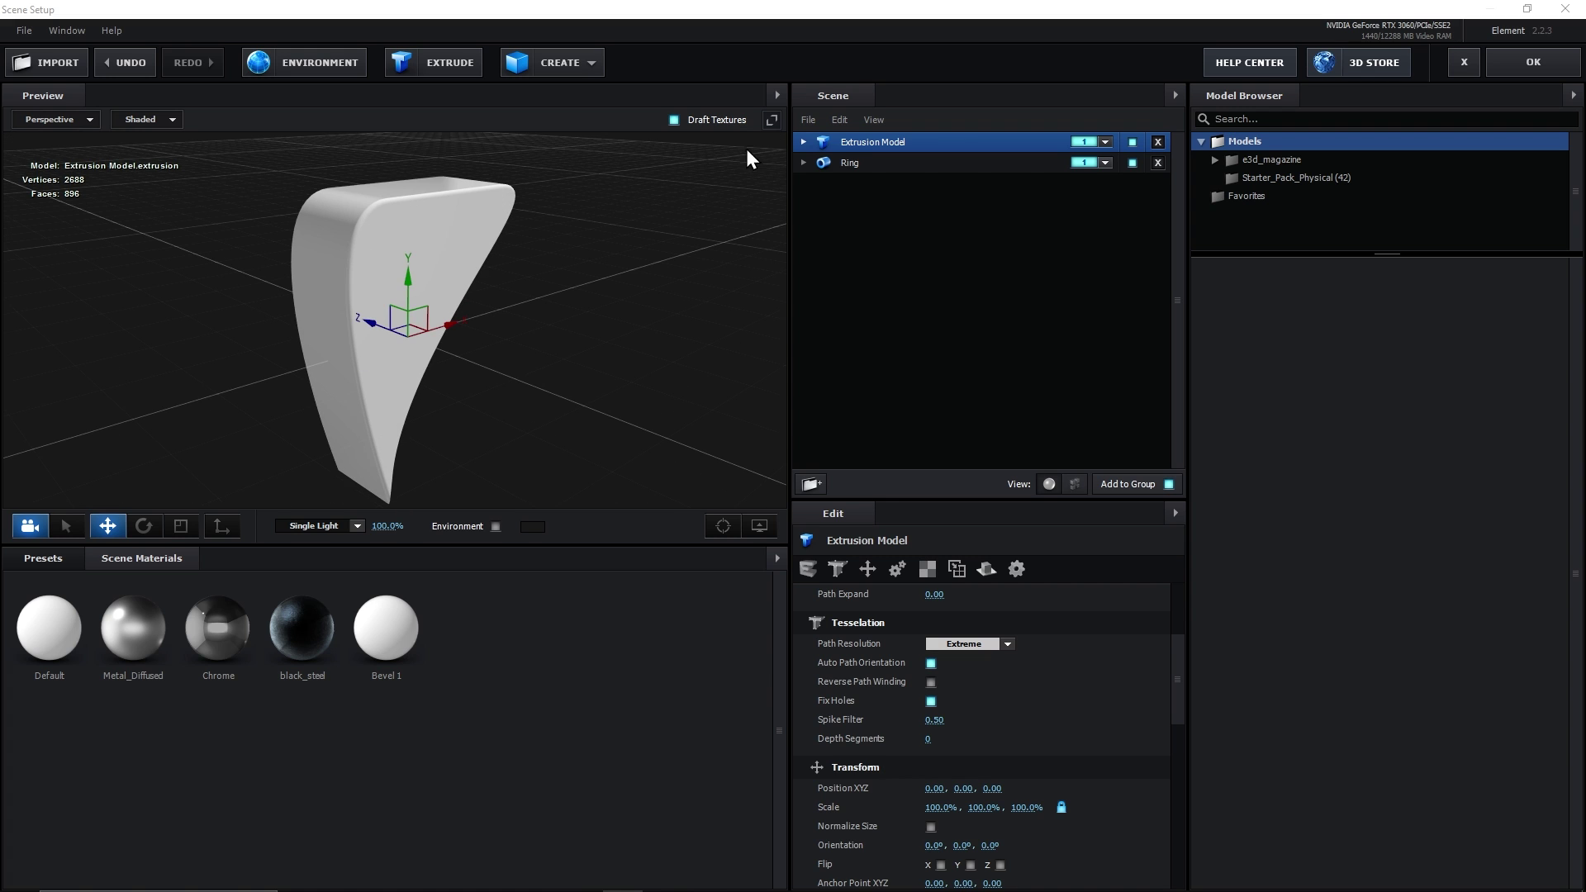
Set the Extrude value of the Extrusion Model's Bevel 1 to 0.00 to thin the blade.
click(805, 143)
click(884, 162)
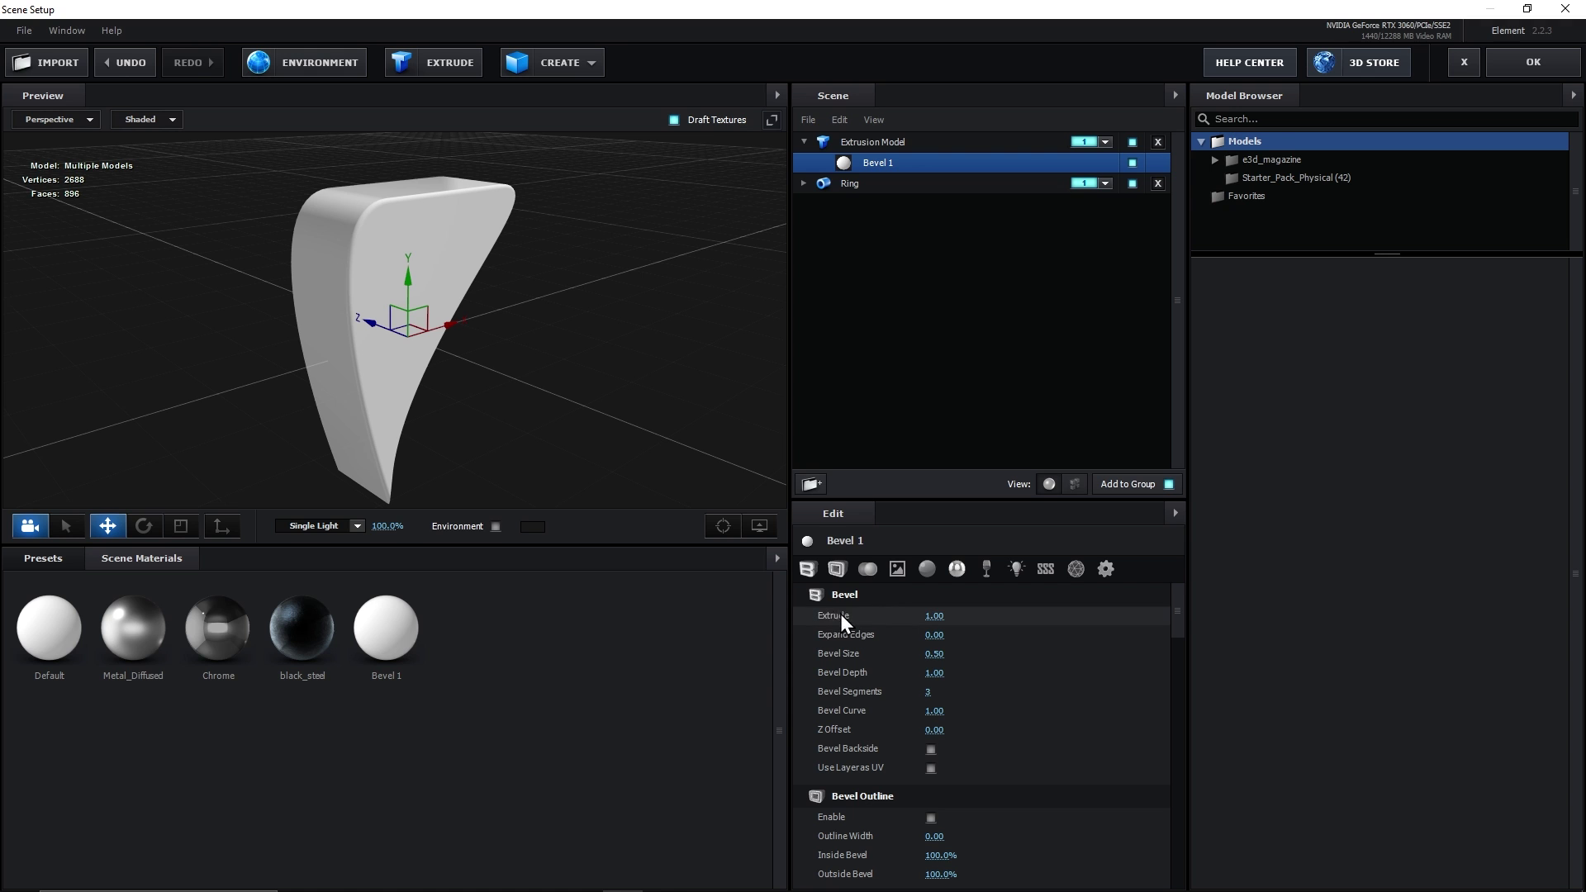
drag(928, 616, 840, 621)
drag(446, 449, 375, 251)
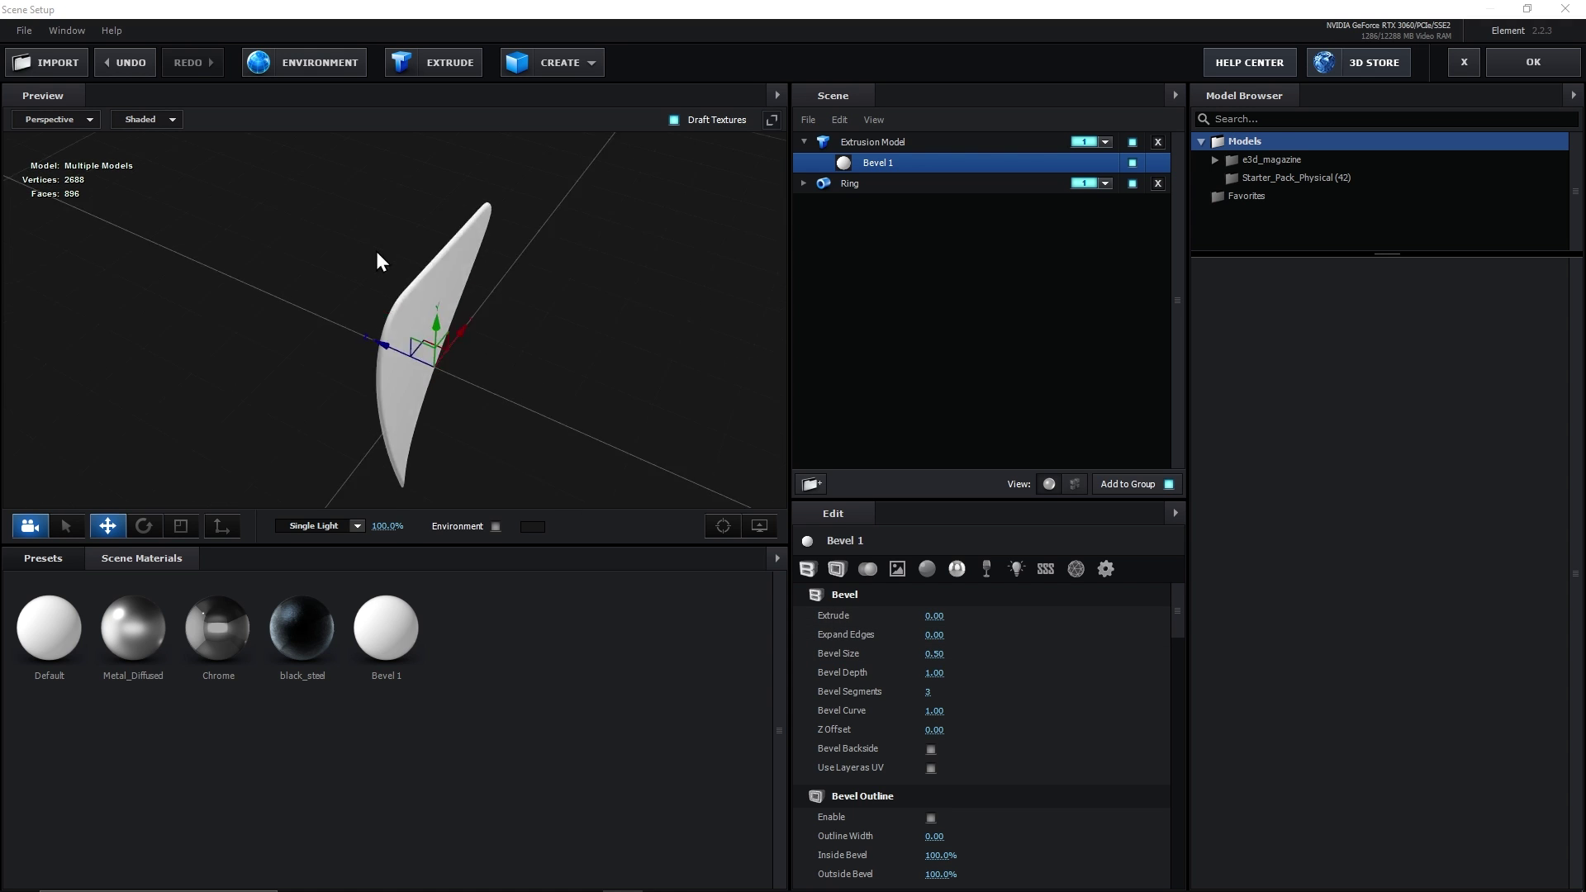
Enable Bevel Backside for Bevel 1 so the blade's rear edges are bevelled as well.
scroll(379, 253, up, 5)
drag(412, 356, 299, 307)
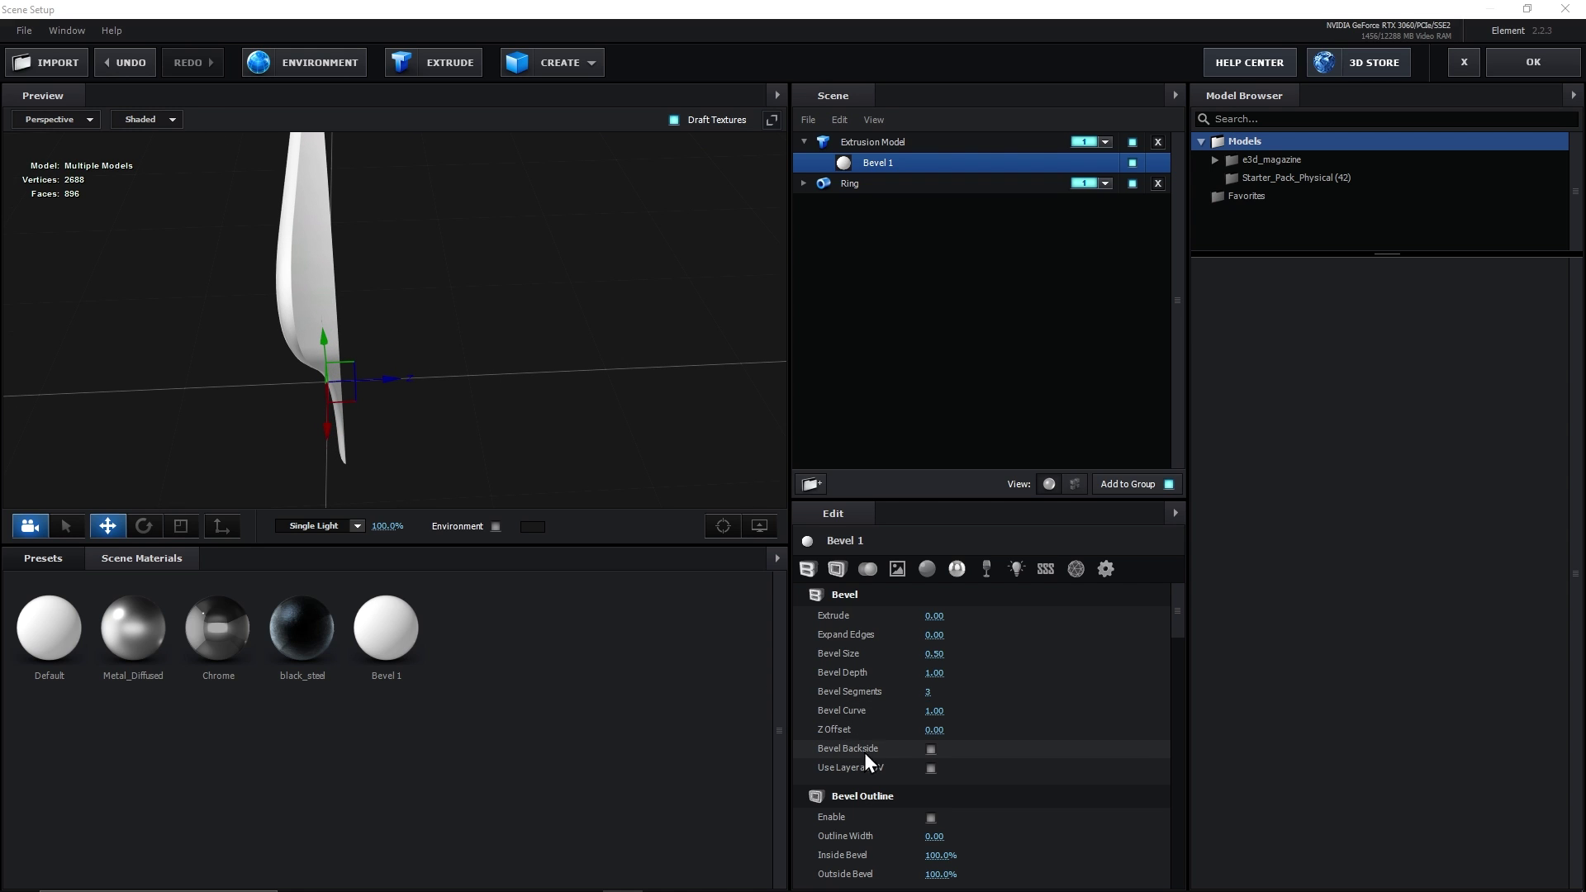
click(929, 748)
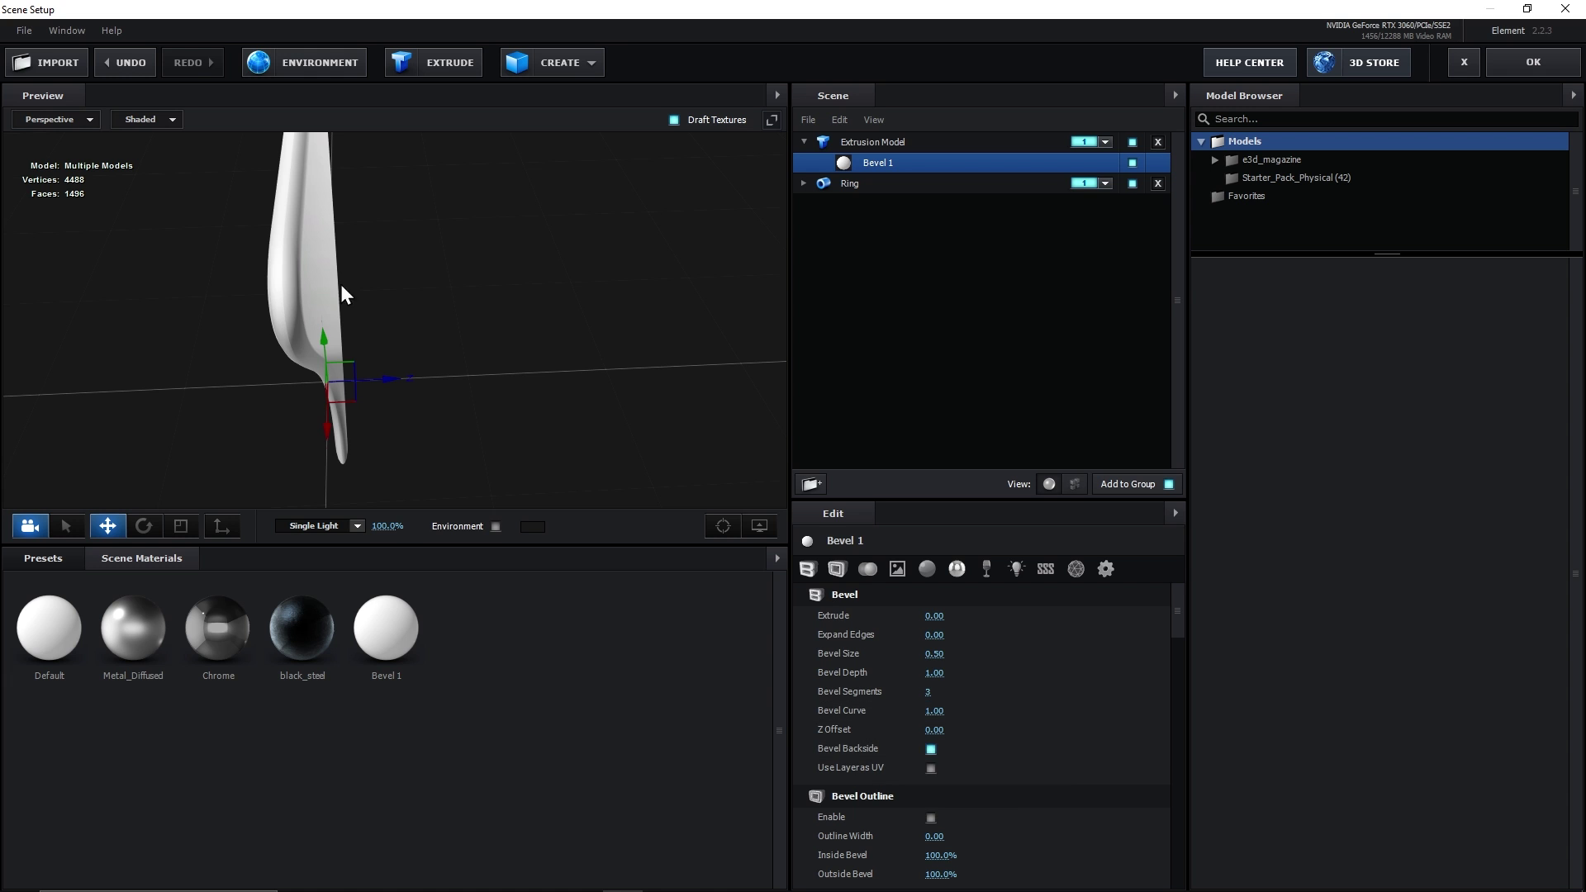
drag(340, 285, 404, 261)
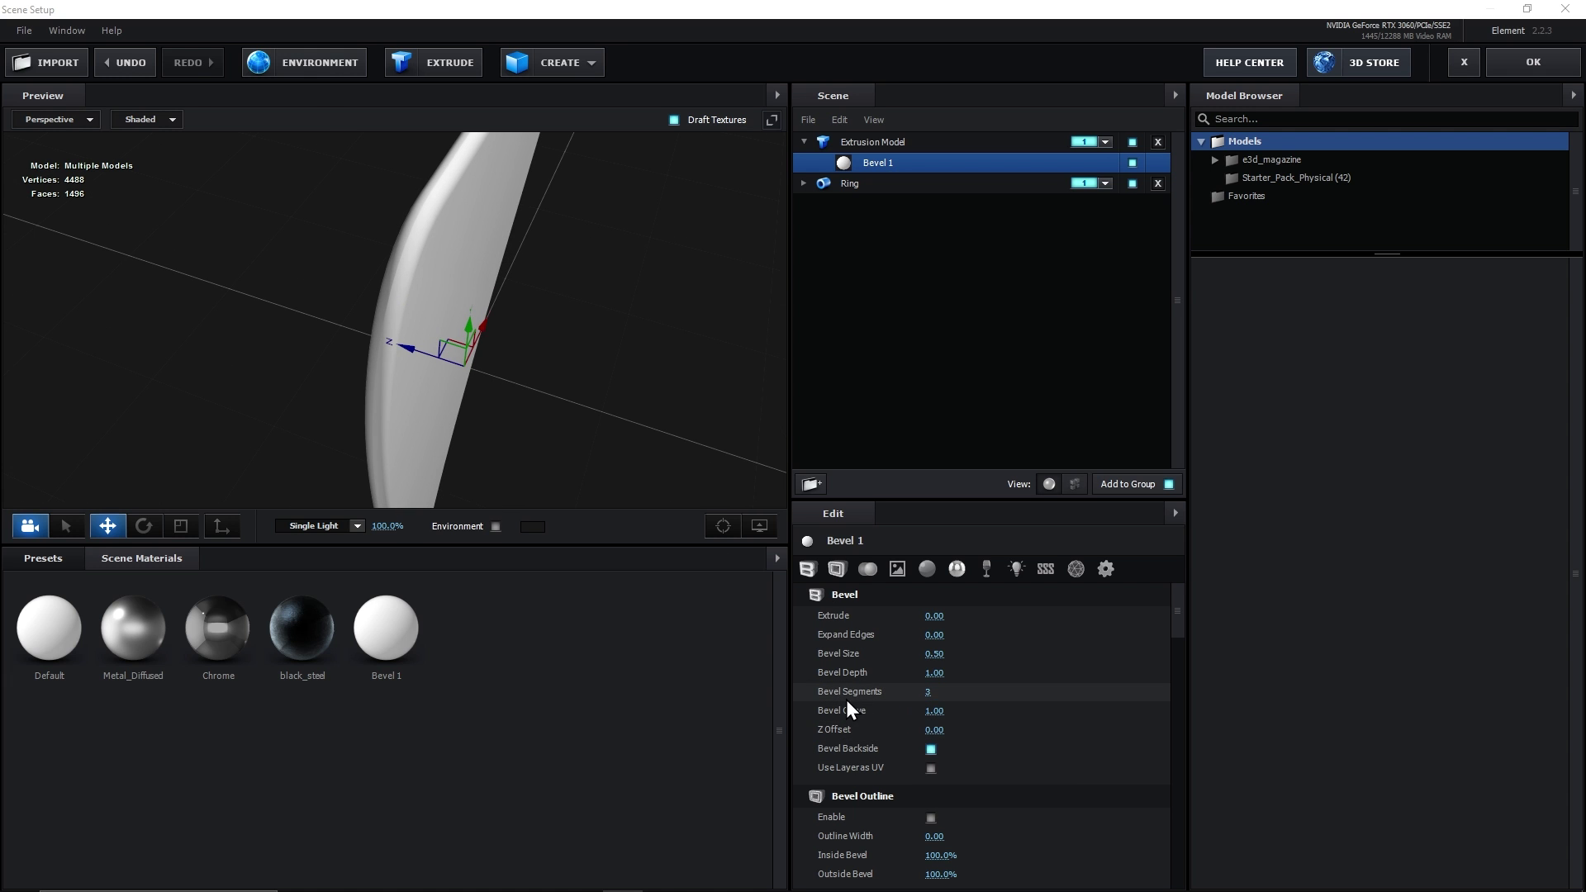
Set Bevel 1's Bevel Segments to 0 and its Bevel Depth to 0.64.
drag(926, 692, 876, 693)
drag(496, 314, 413, 262)
key(ctrl+z)
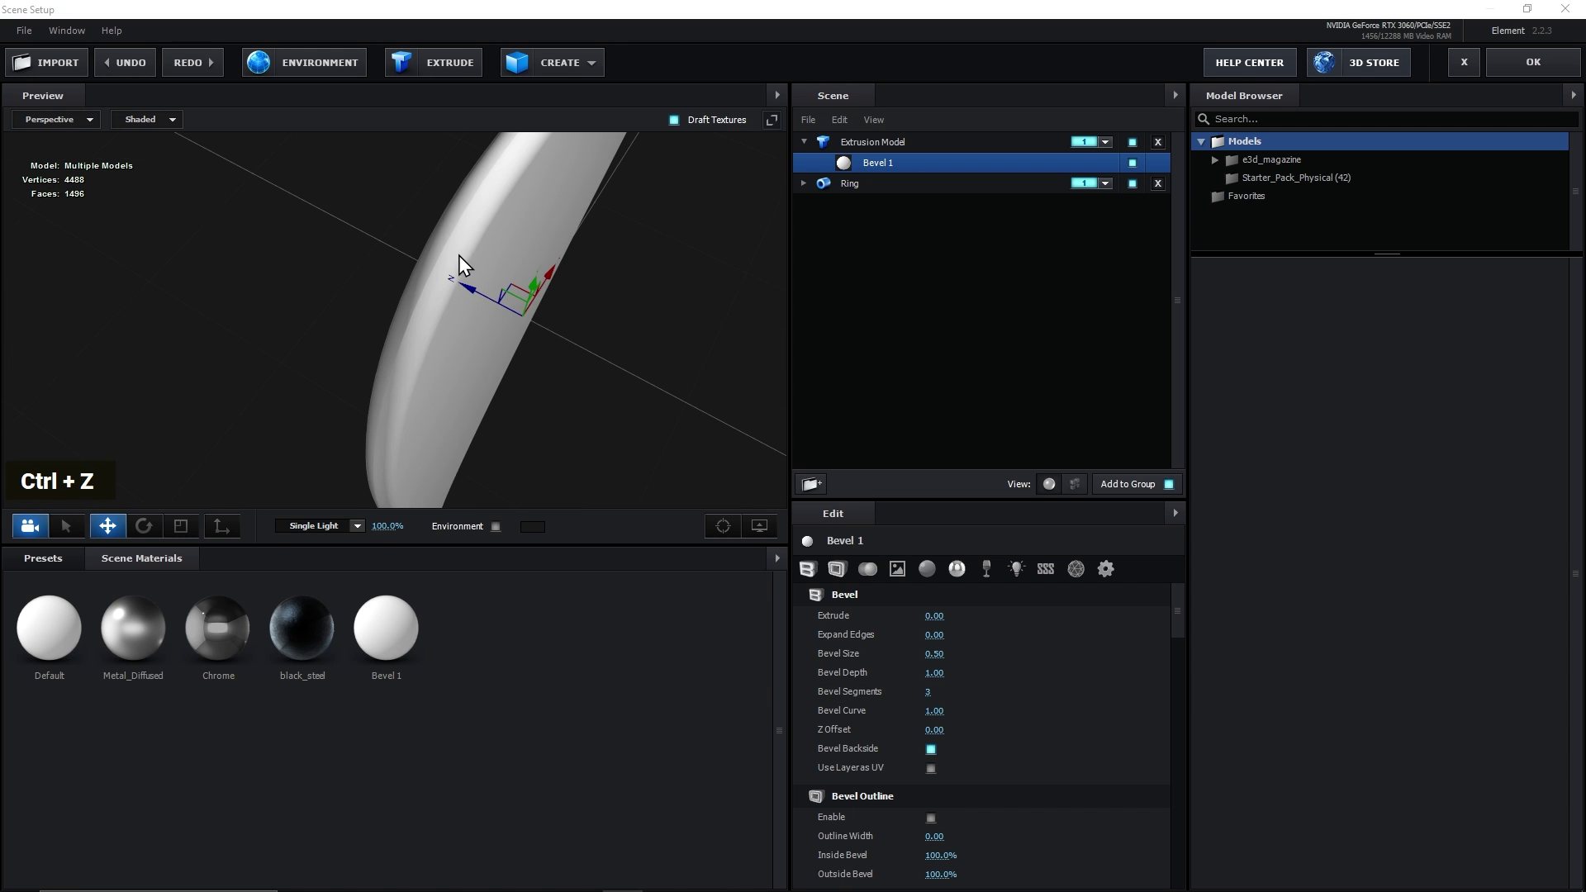
key(ctrl+shift+z)
drag(451, 286, 400, 380)
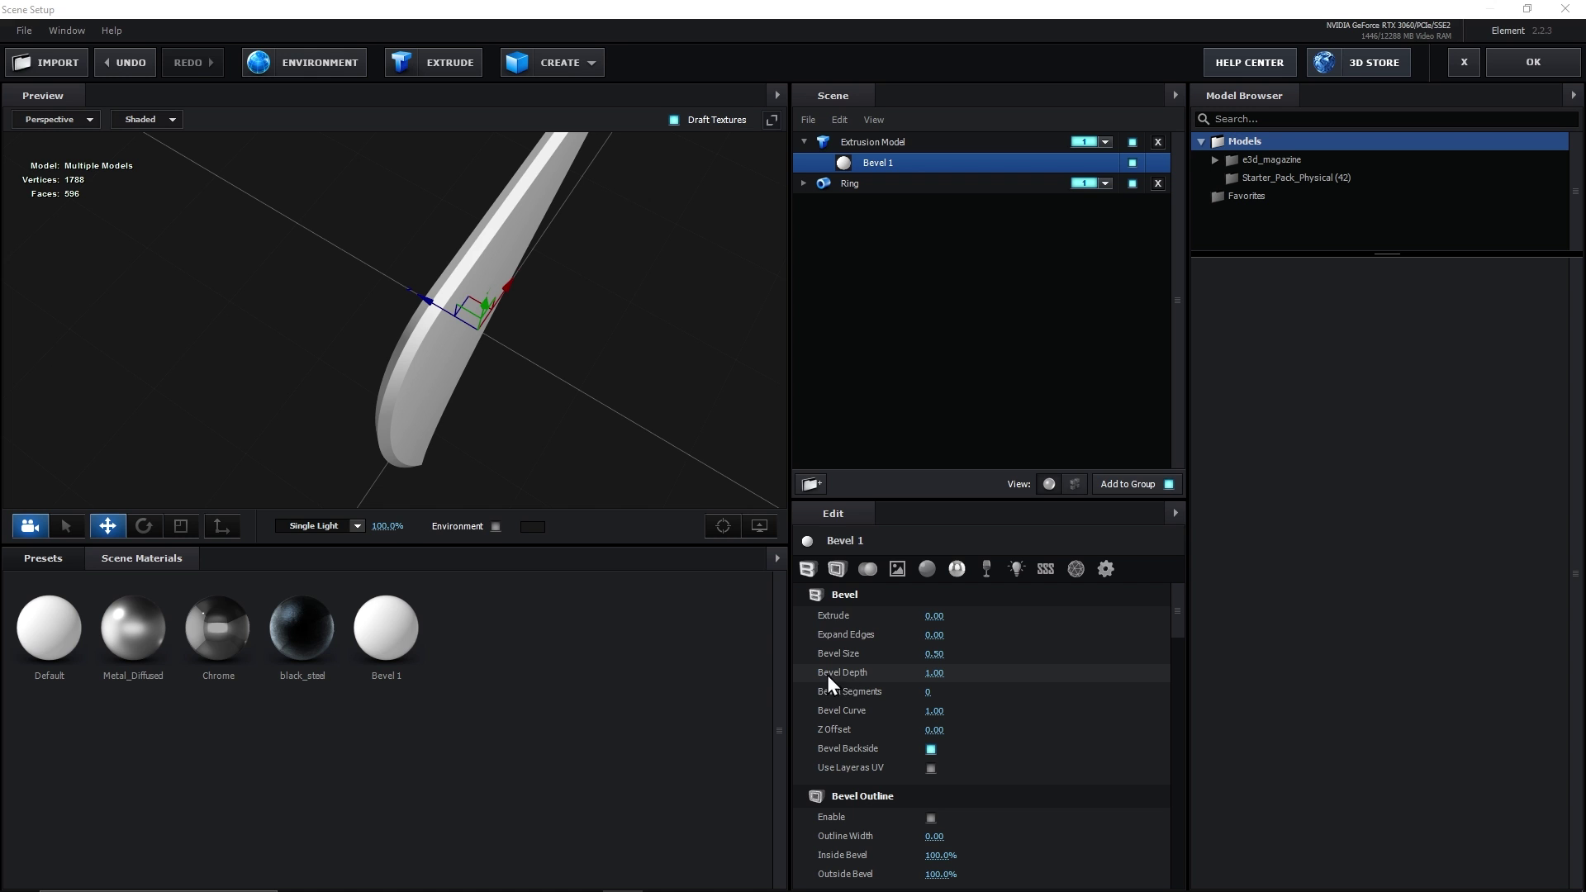
drag(934, 674, 903, 674)
drag(430, 339, 487, 378)
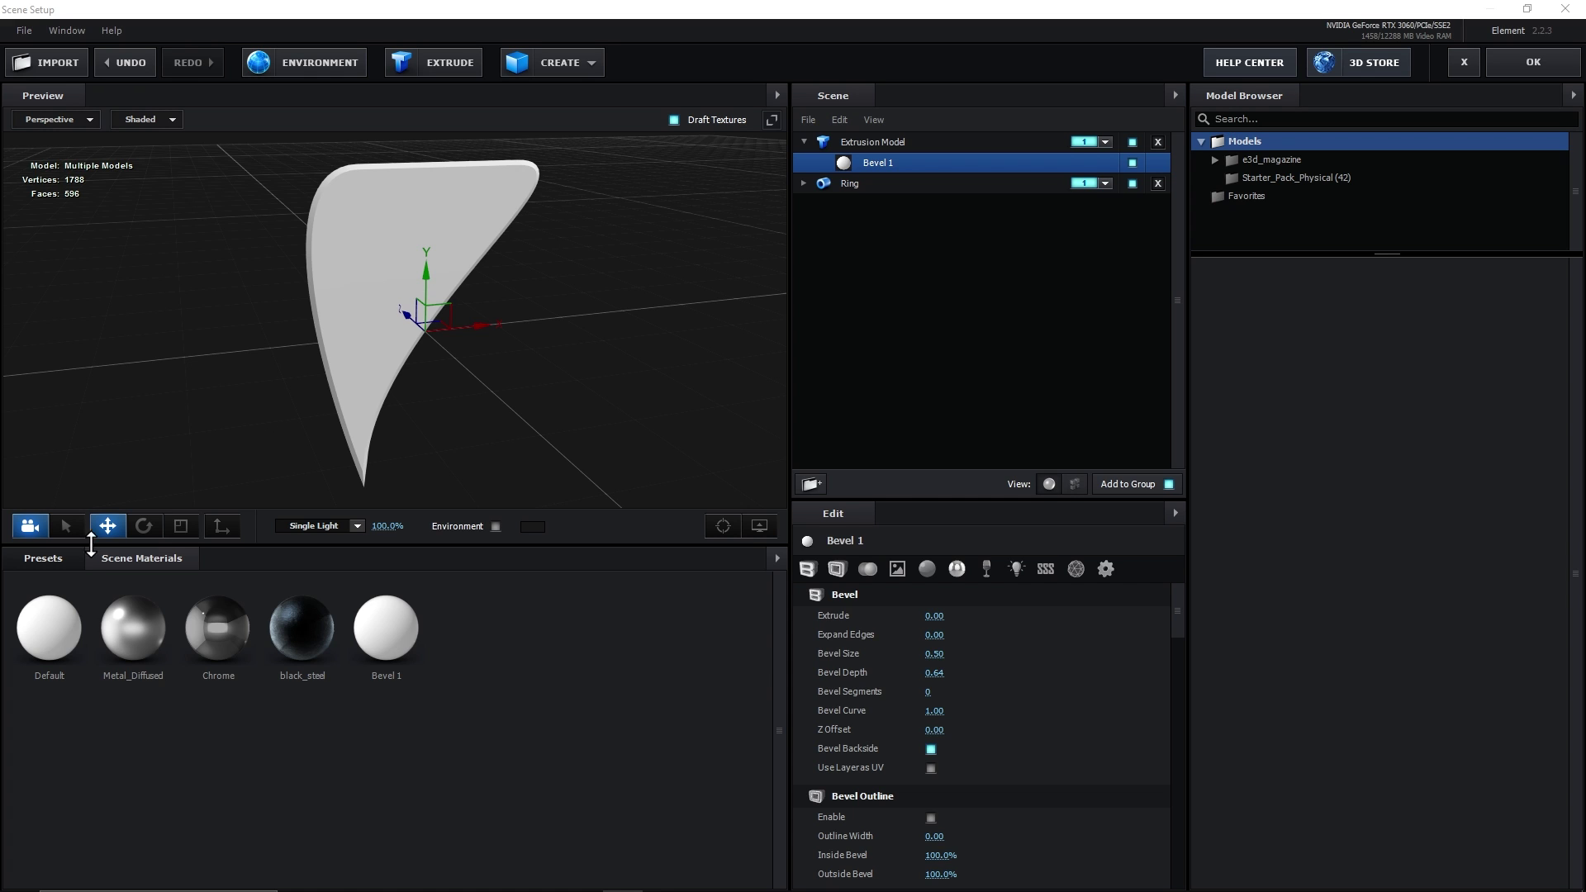
Apply the metal_brushed material from the Pro_Shaders Metal presets to the extruded blade.
click(47, 564)
double_click(73, 641)
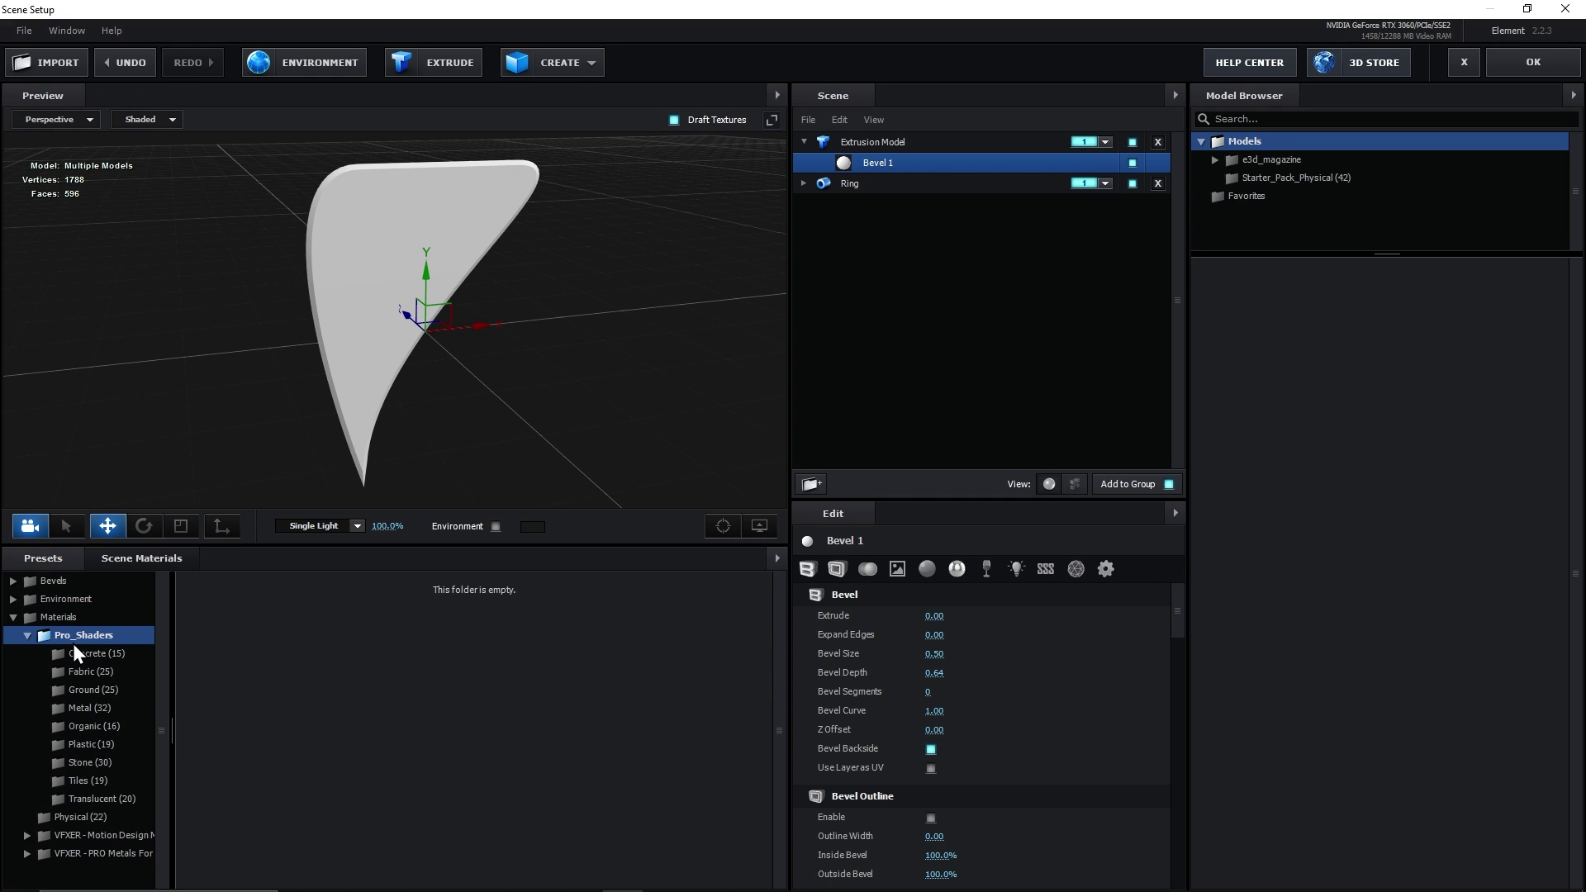
click(85, 709)
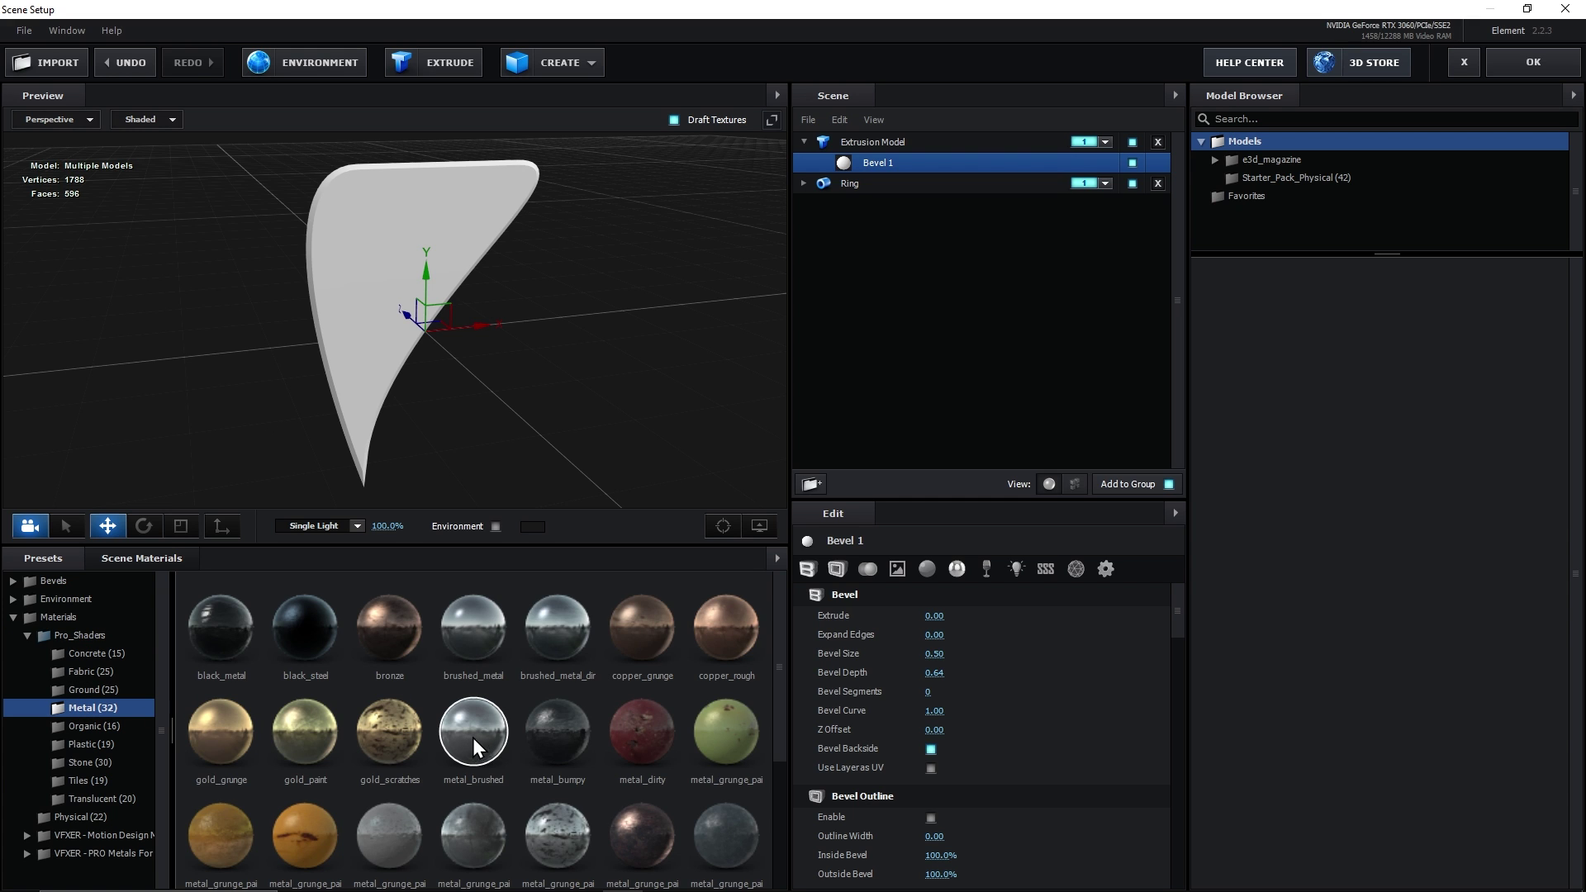
drag(473, 737, 384, 322)
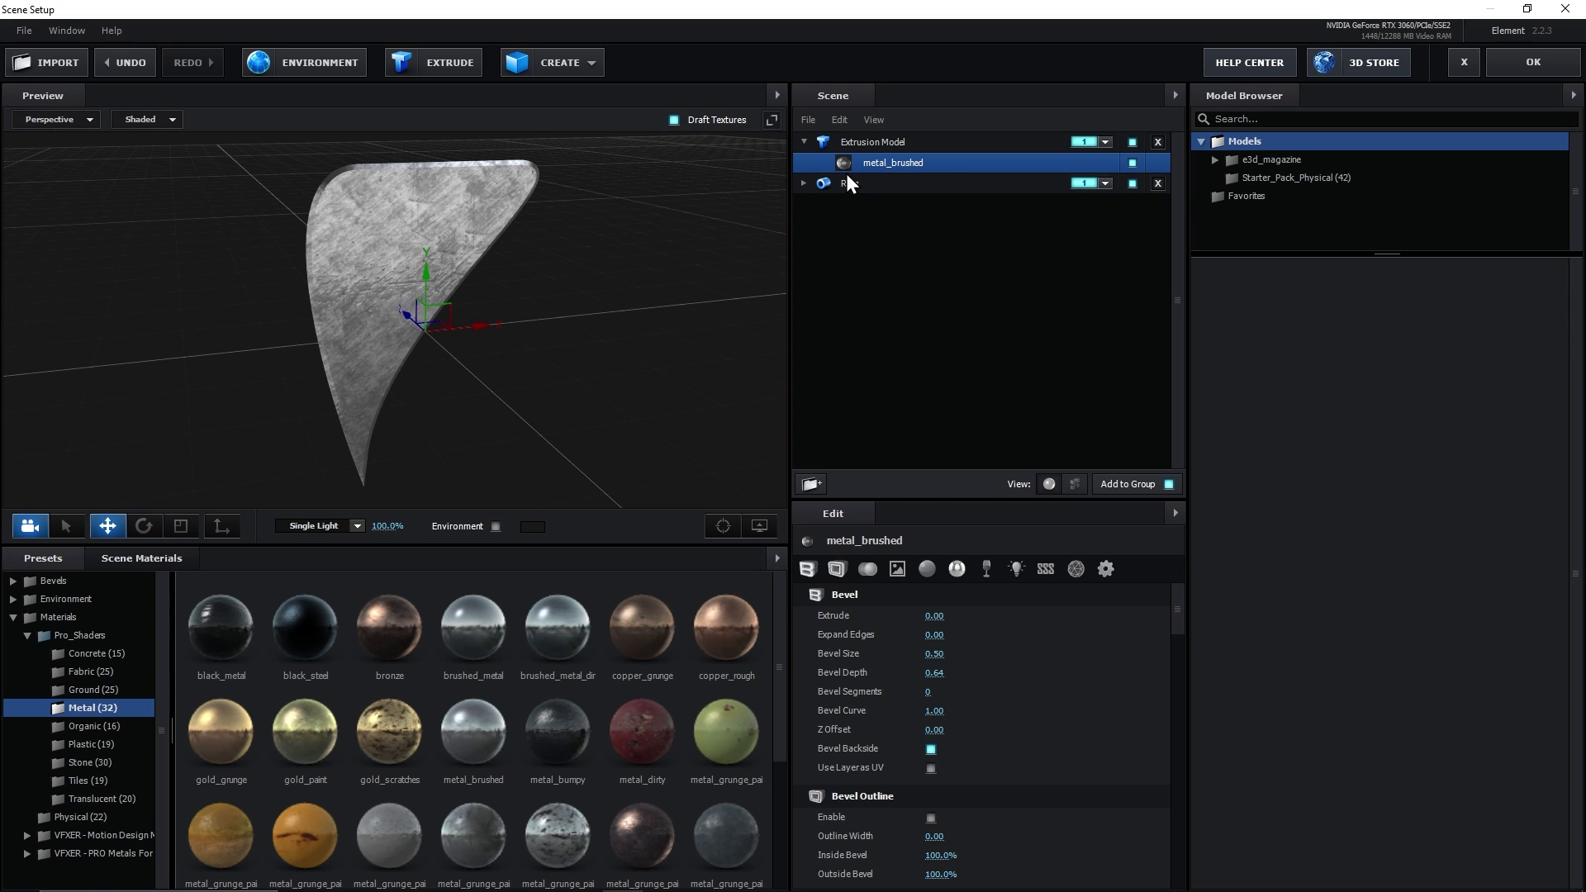
Set the Extrusion Model's UV texture mapping to Box Repeat.
click(875, 143)
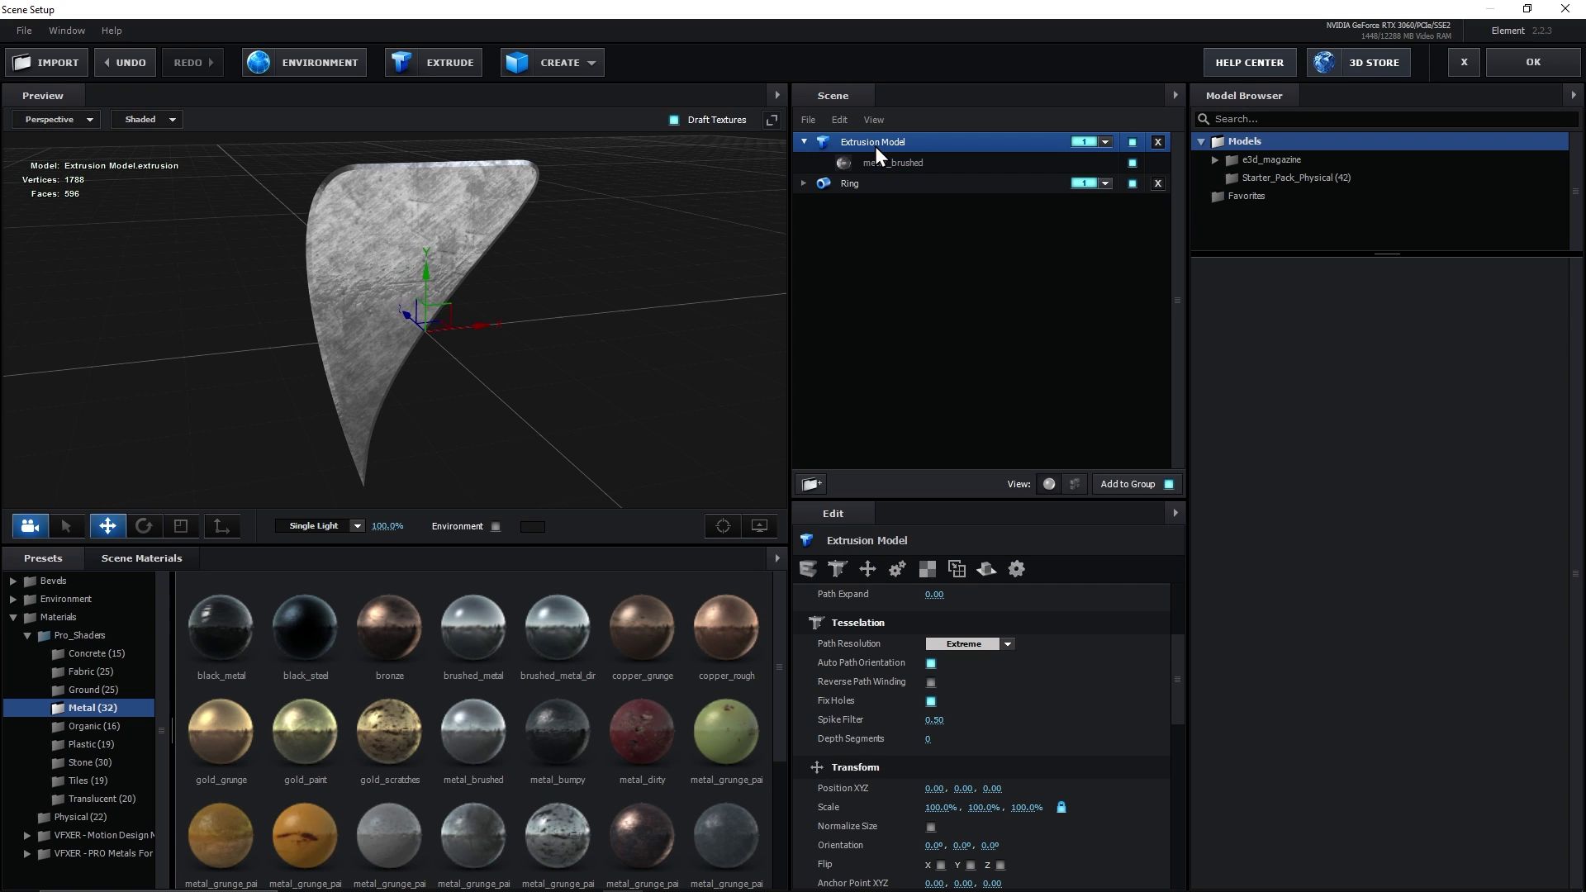
click(915, 579)
click(958, 619)
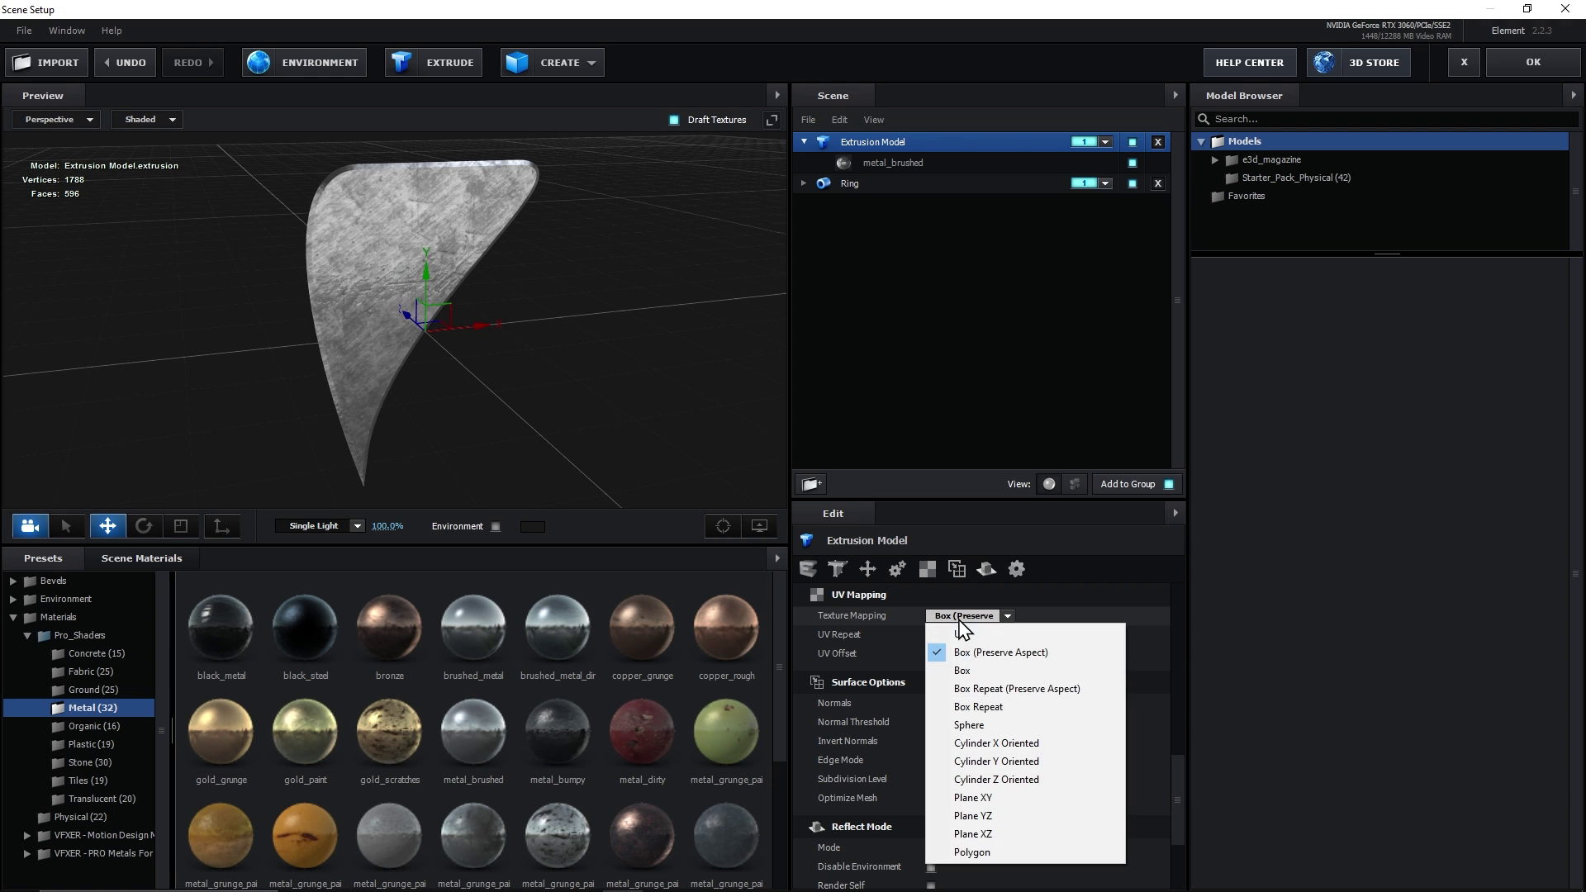
click(1004, 707)
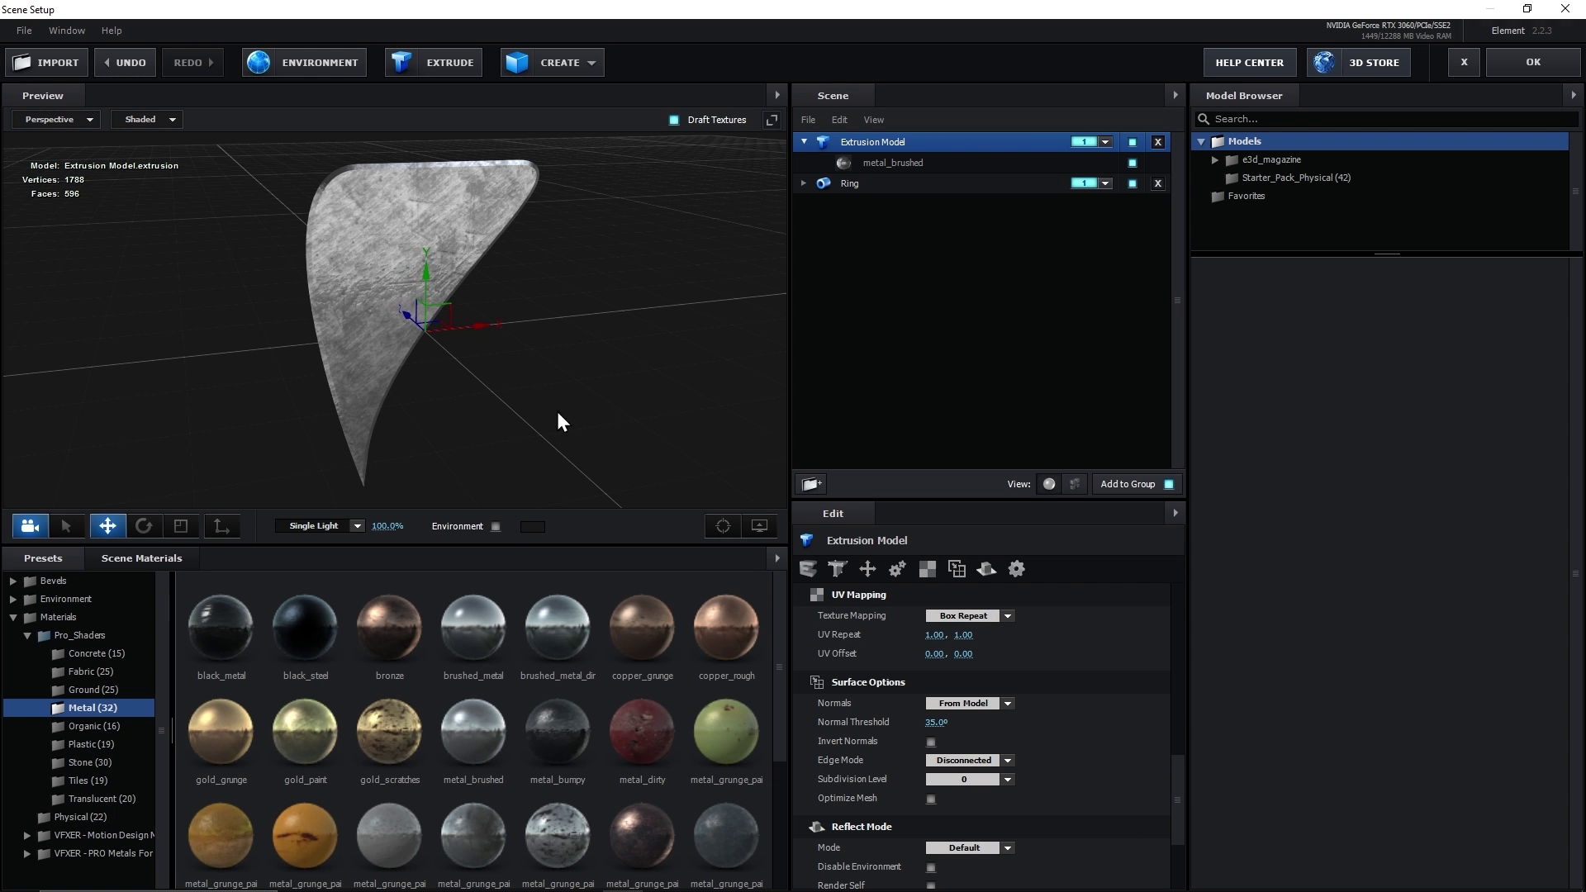
drag(559, 415, 820, 192)
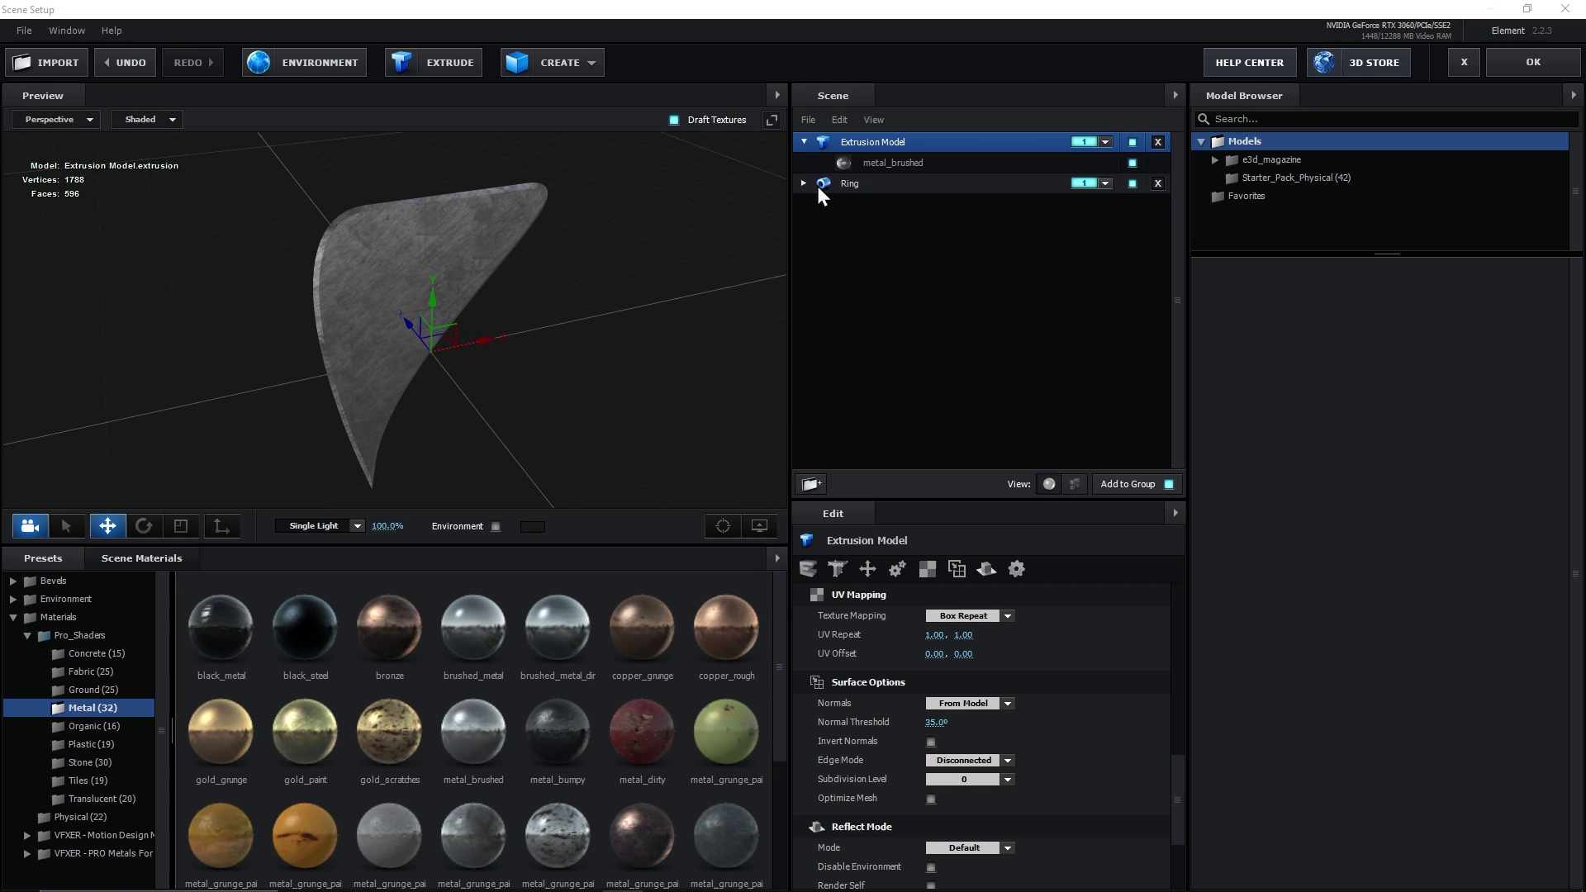
Assign the Extrusion Model to group 2 and rename it Blade.
click(1083, 142)
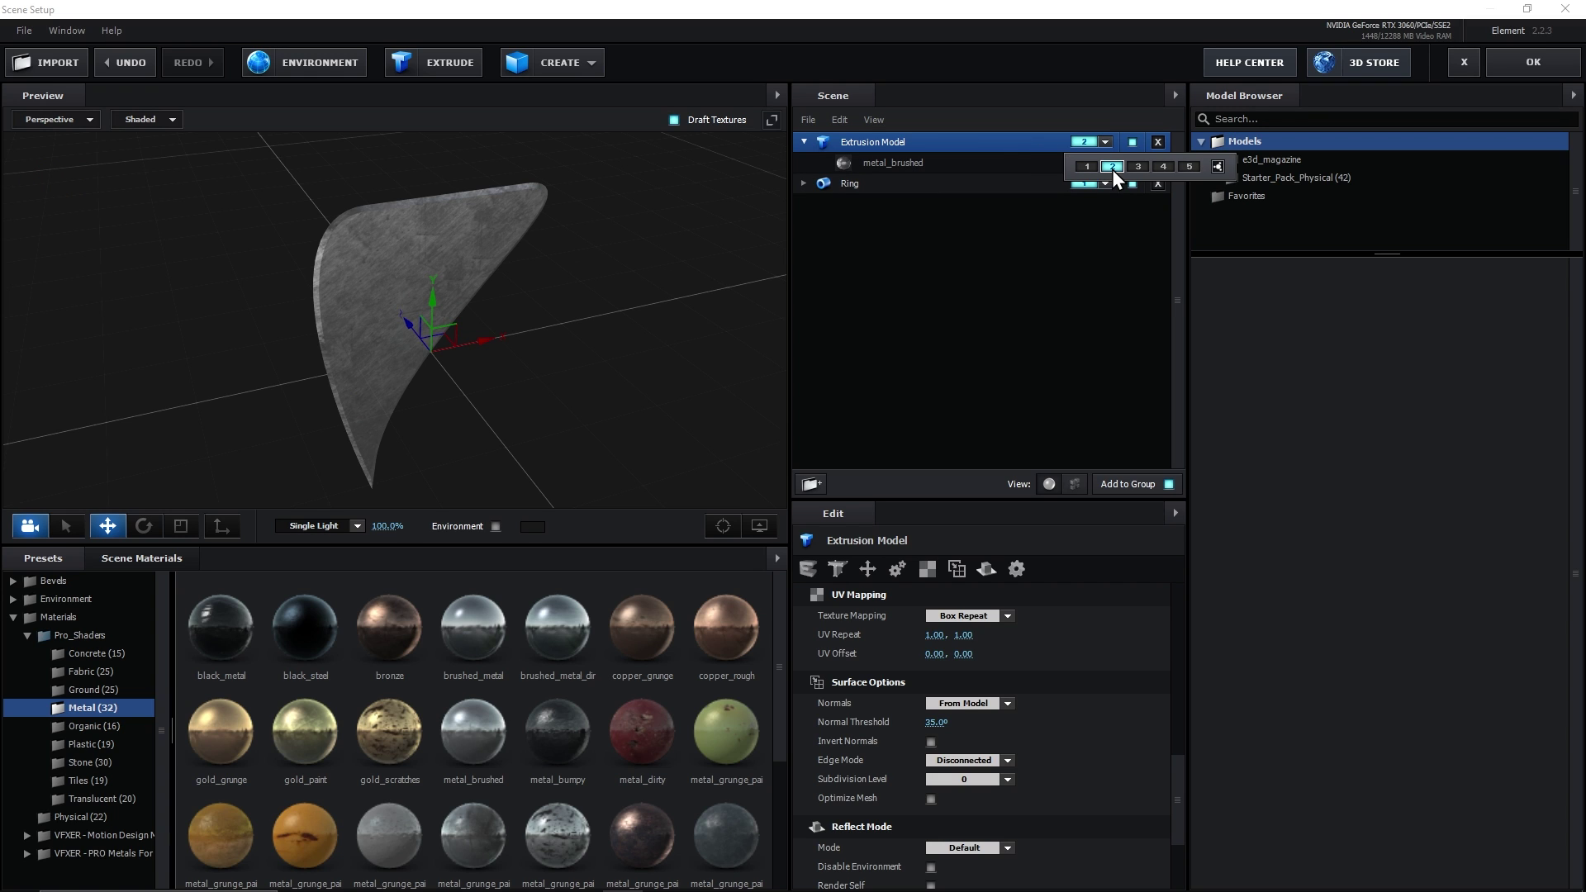
key(Return)
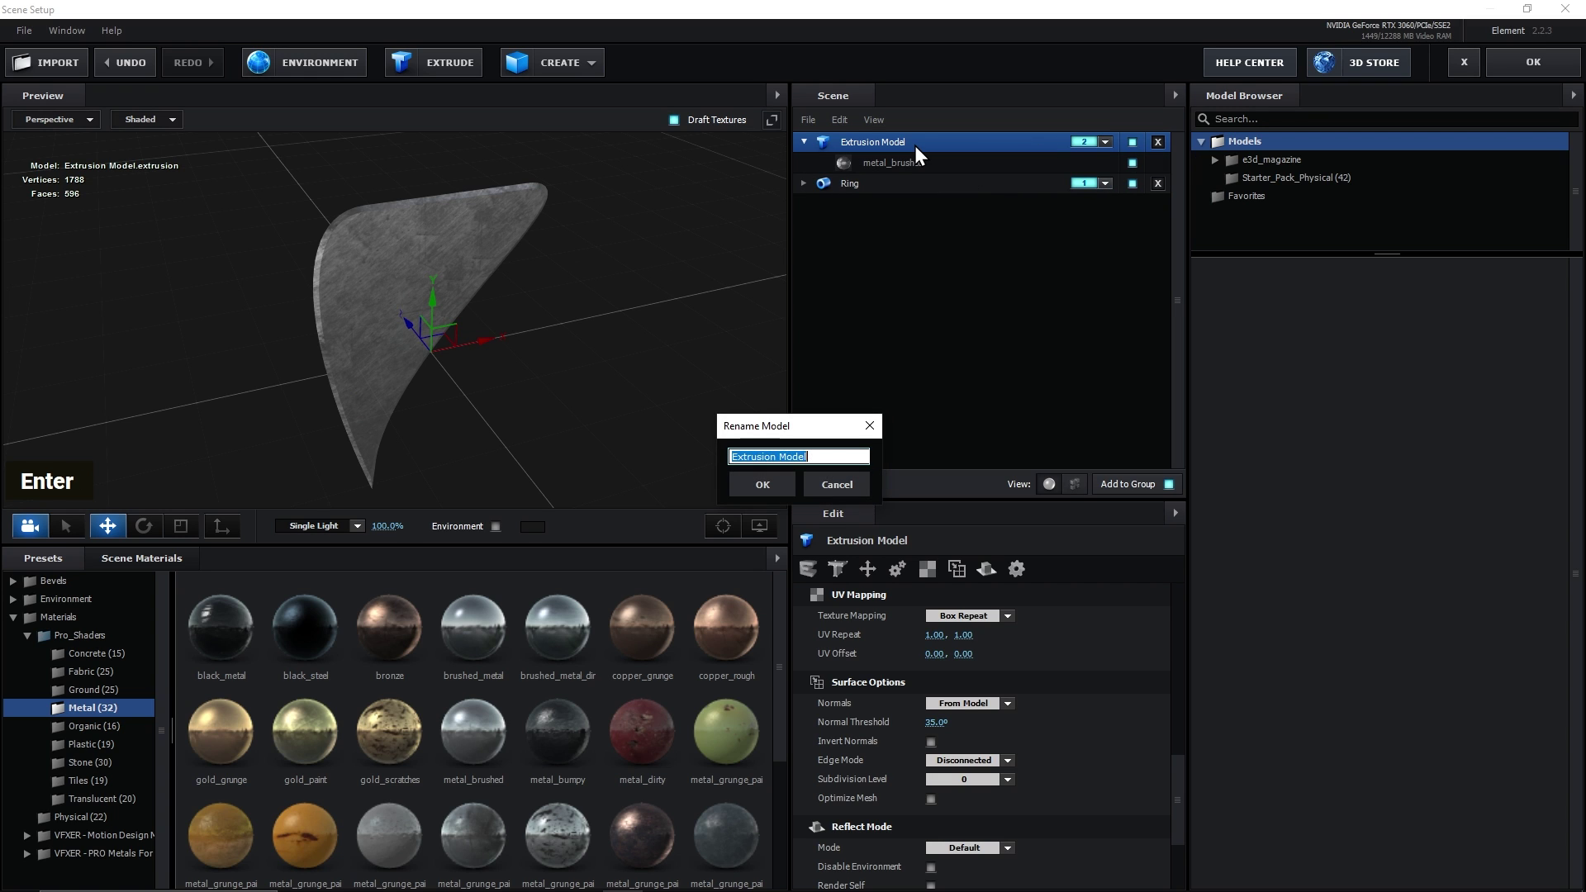
text(Blade)
key(Return)
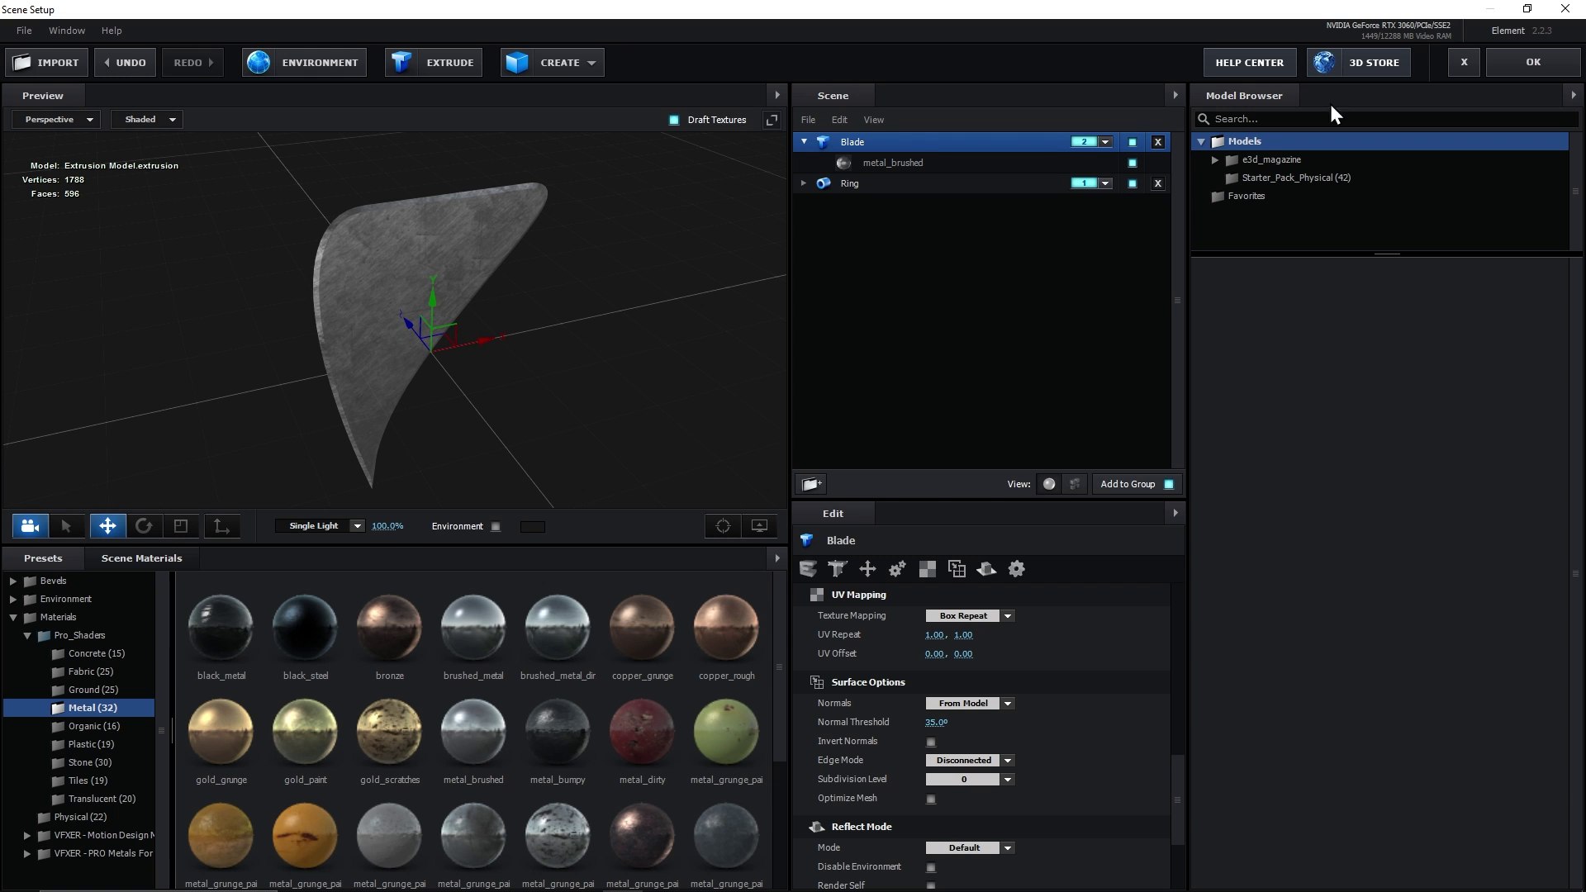
Apply the scene setup and turn off the Proportional Grid overlay in the composition view.
click(1532, 71)
scroll(825, 324, up, 2)
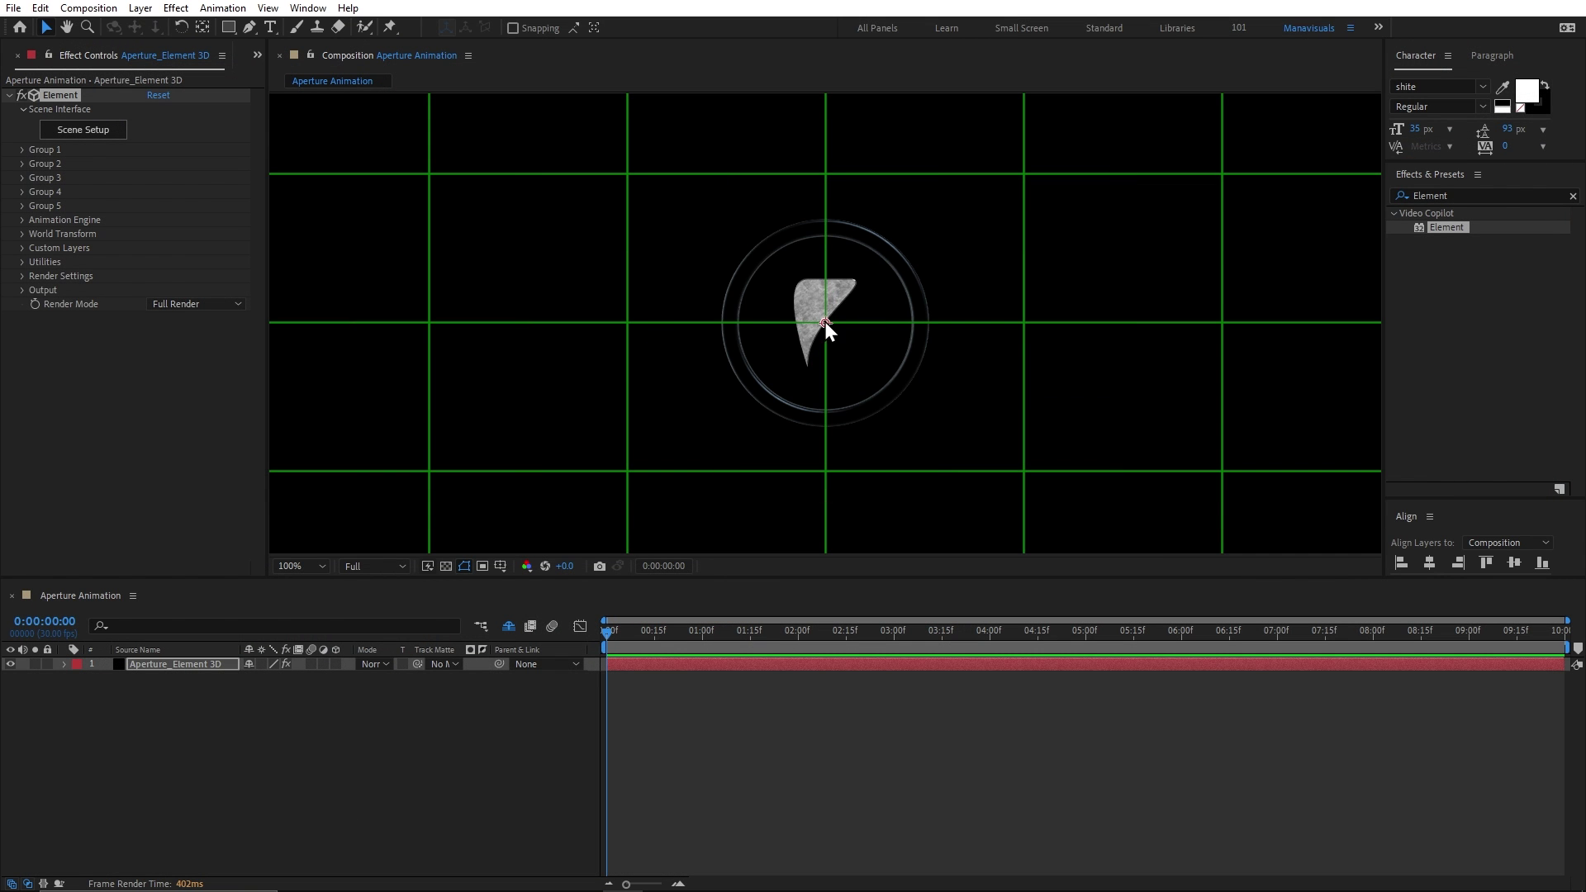
click(500, 566)
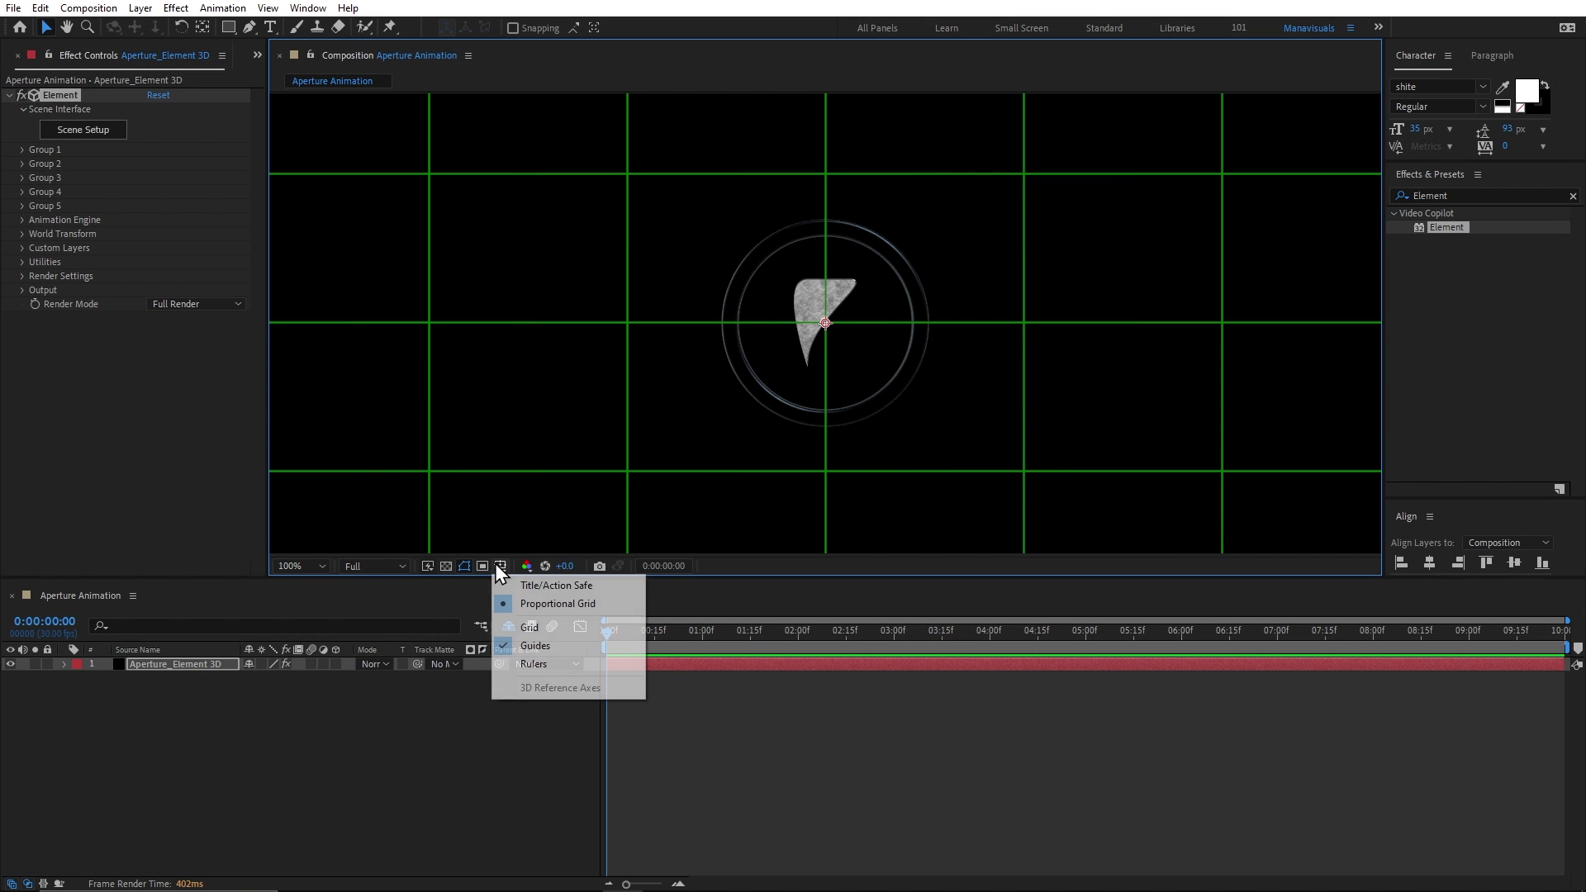
click(539, 606)
scroll(809, 323, up, 2)
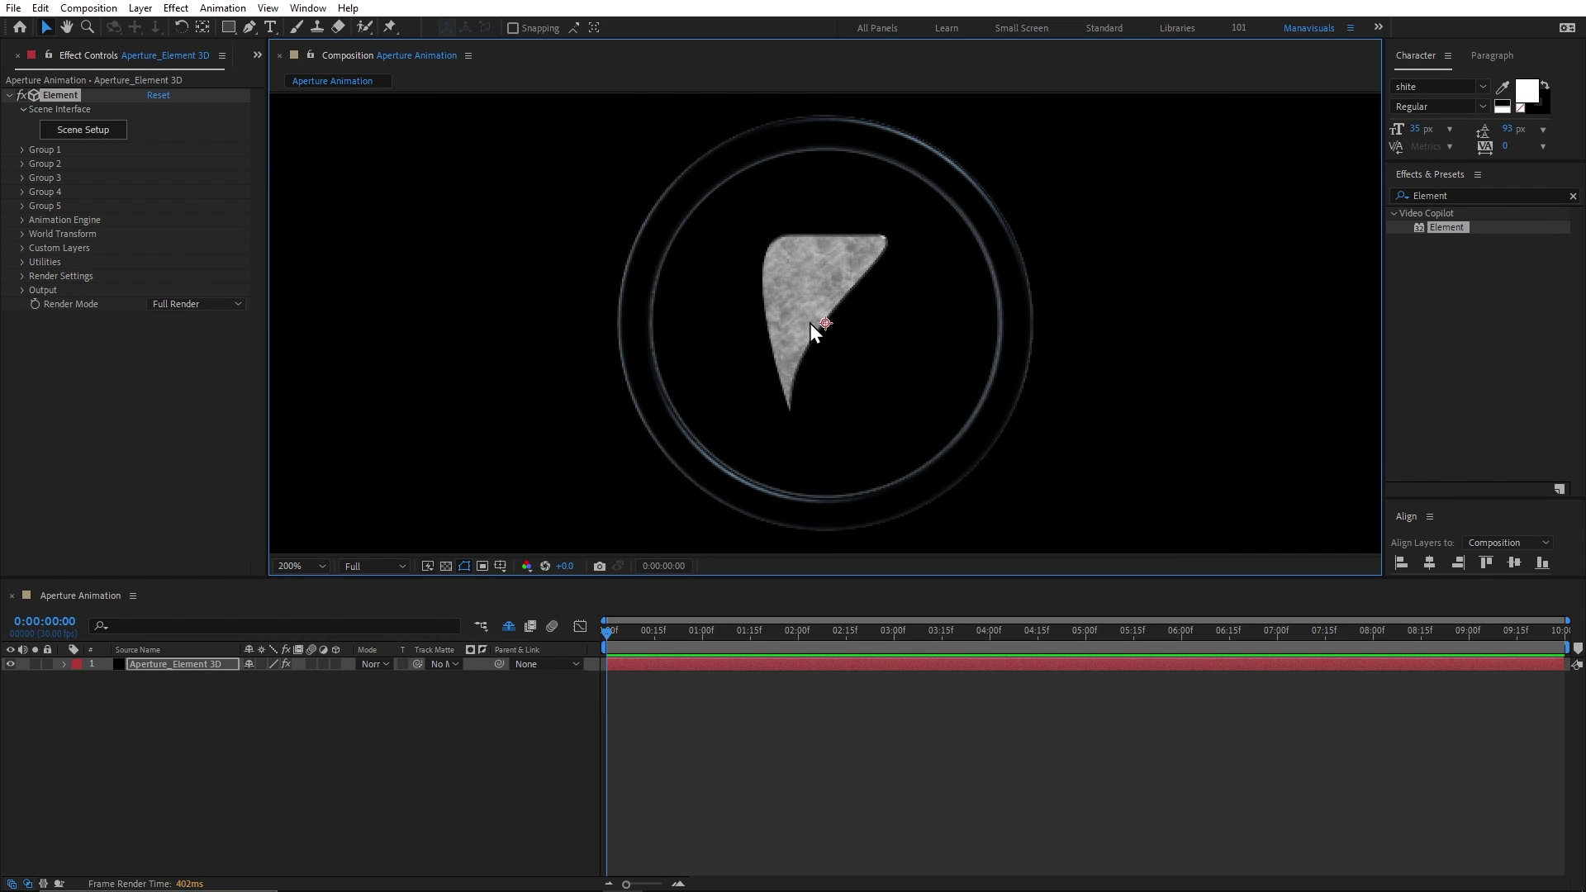
Disable and re-enable Group 2 in the Element effect to check that it controls the blade.
click(22, 164)
click(151, 179)
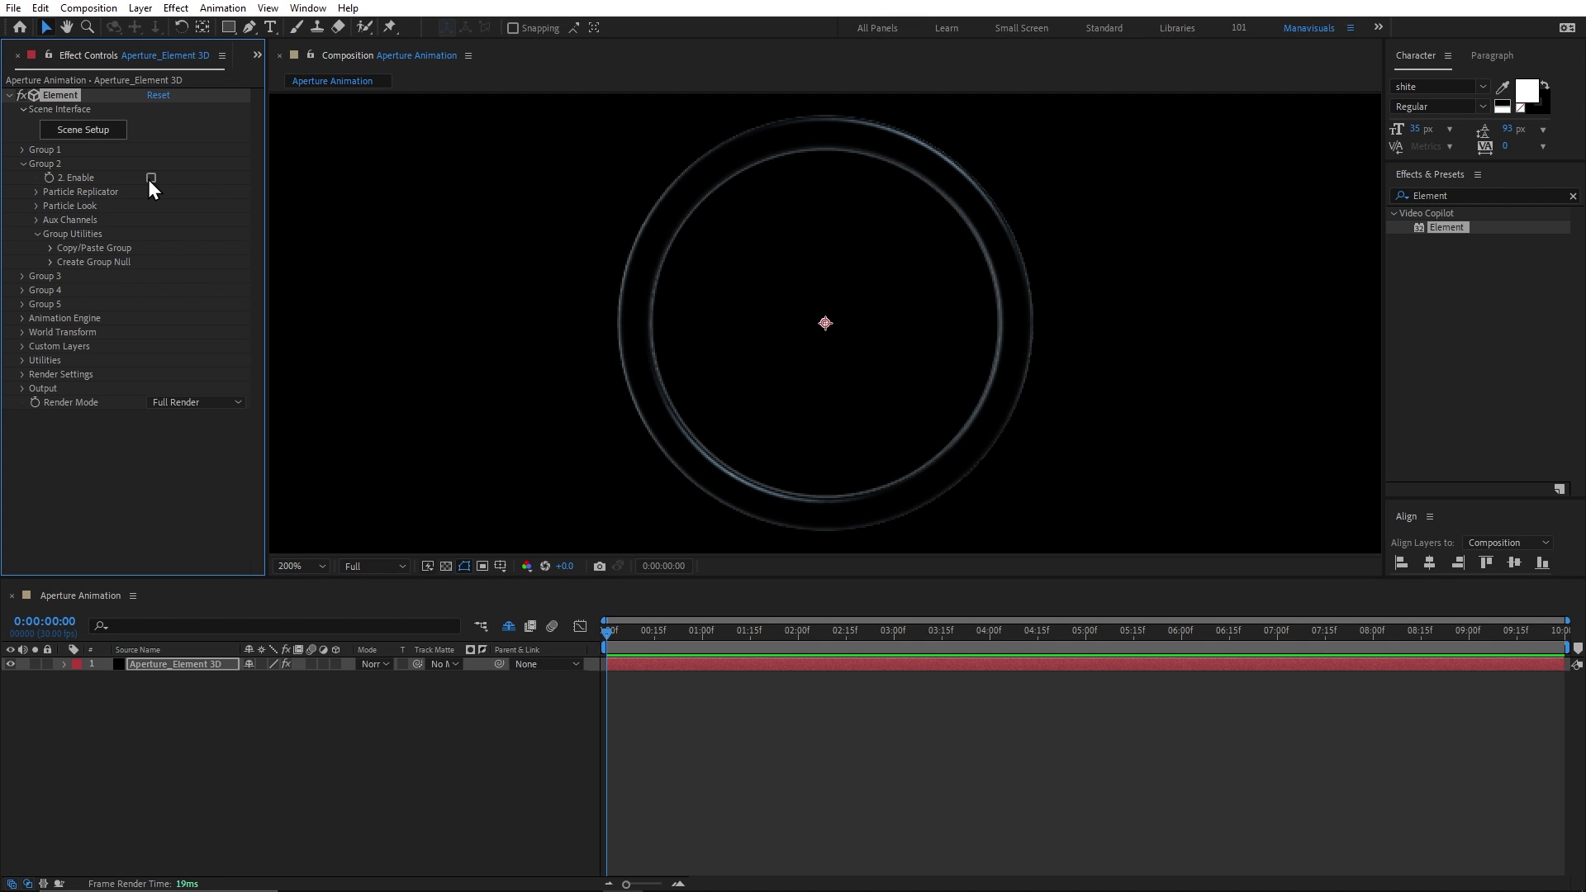
click(152, 179)
Try rotating the blade with Group 2's Z Rotation in the Particle Replicator to check its pivot, and undo the rotation.
click(36, 192)
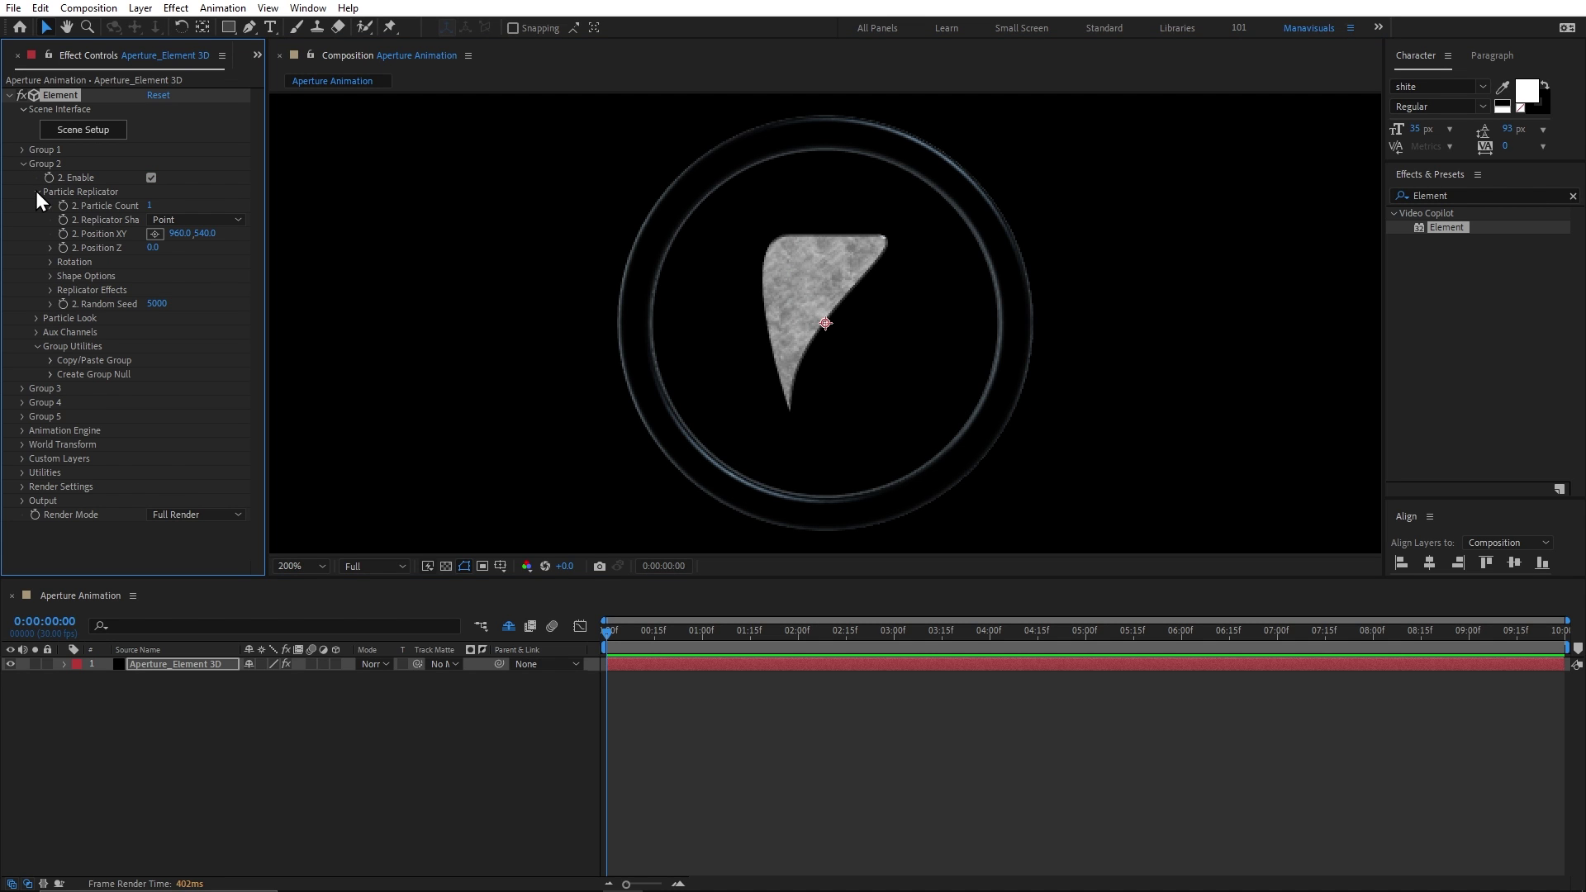
click(51, 262)
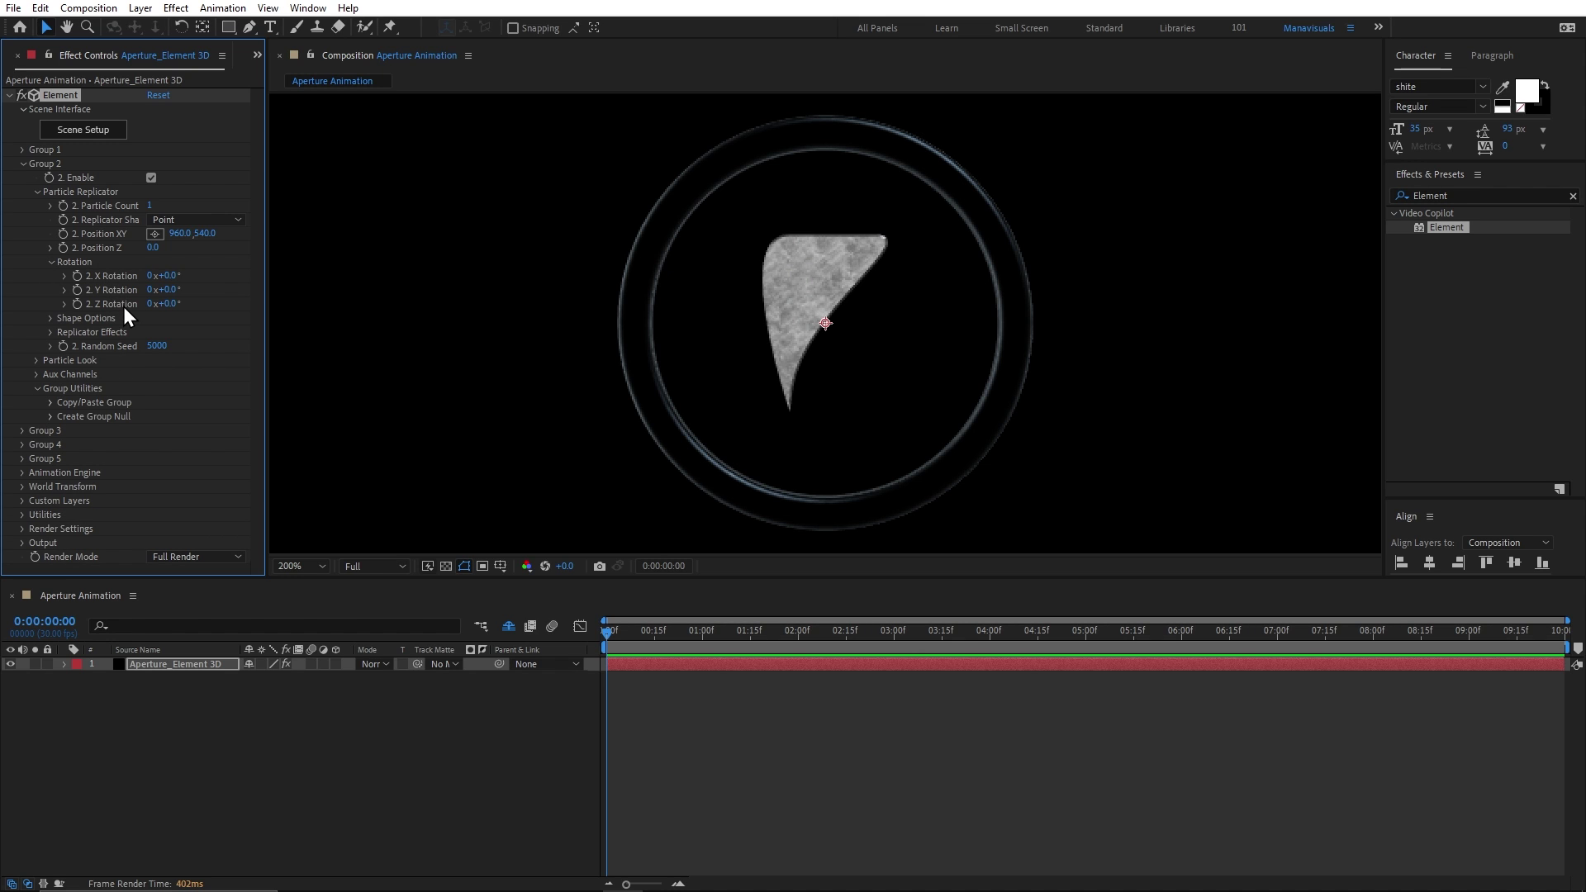
drag(208, 275, 99, 305)
key(ctrl+z)
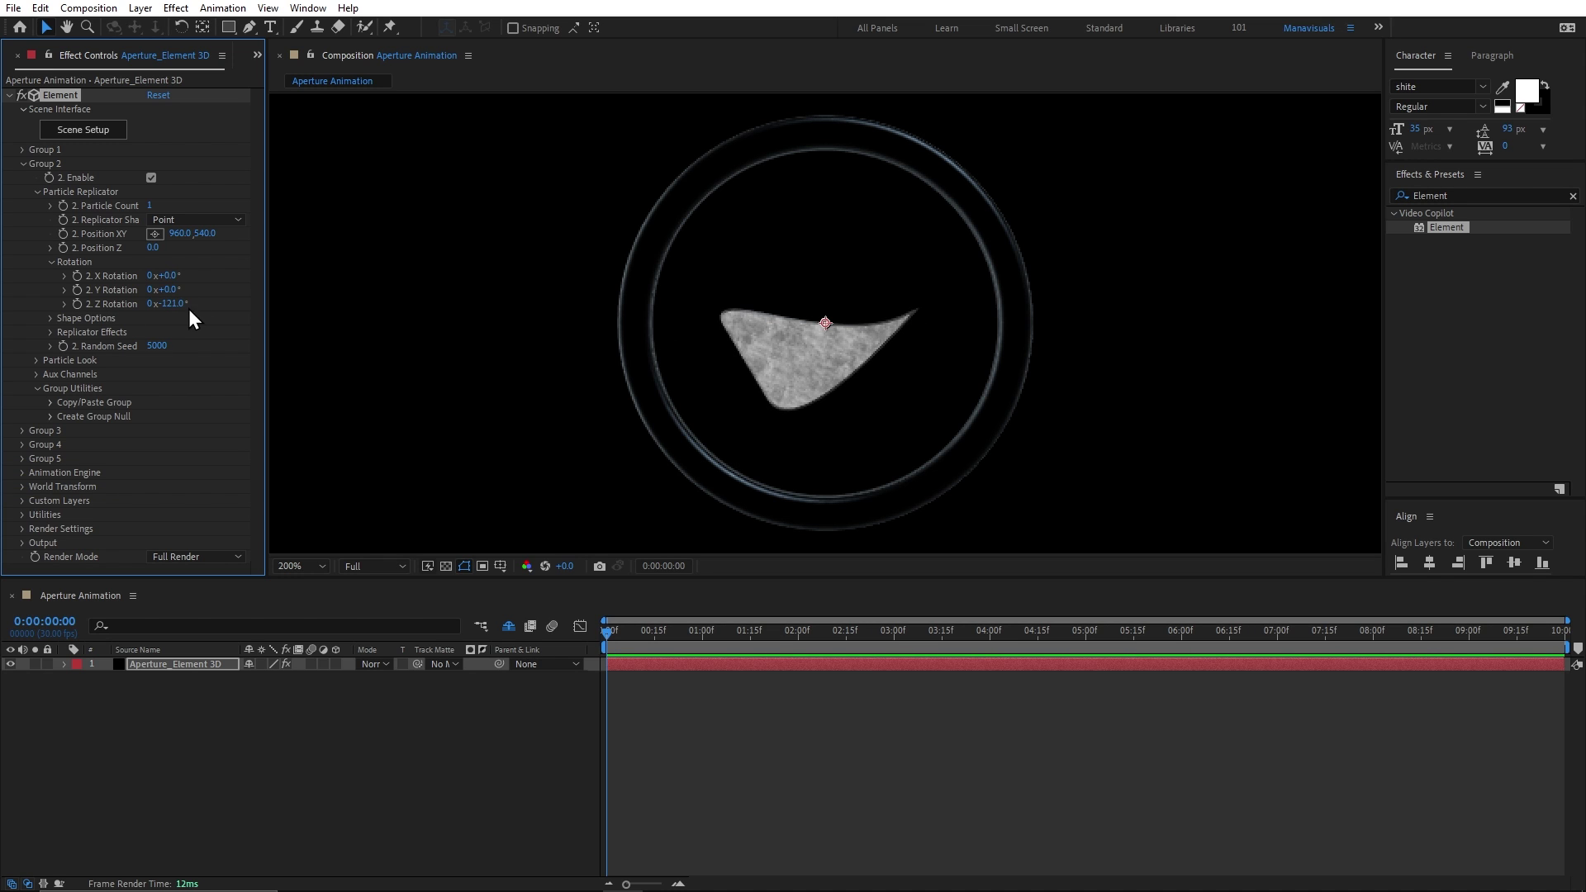
key(ctrl+z)
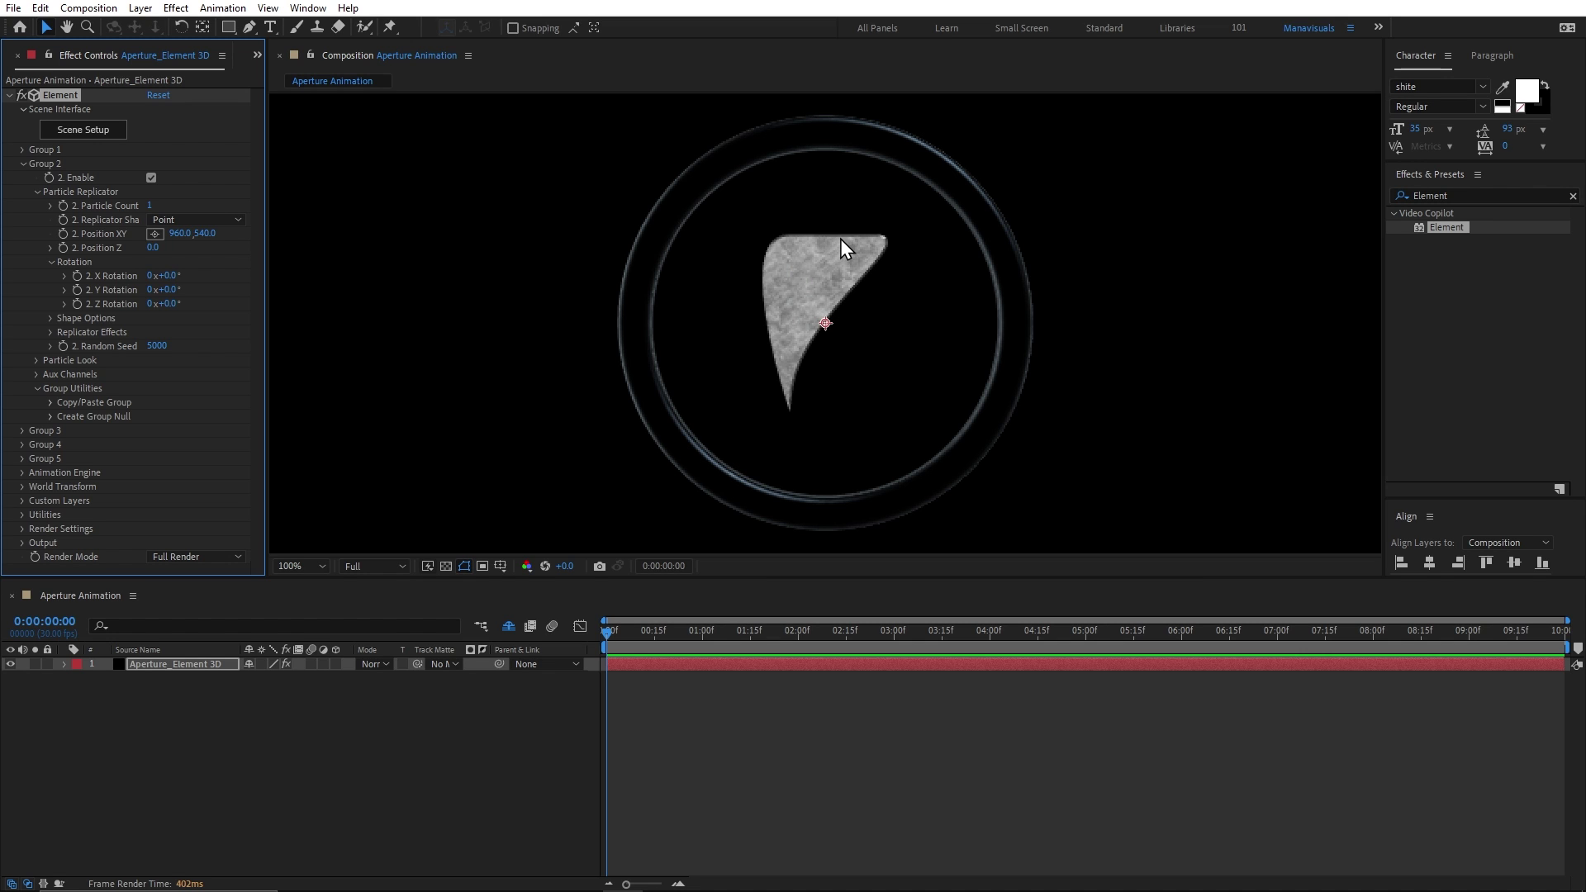
Reopen the scene setup and switch the Blade's gizmo to anchor point editing.
key(comma)
key(comma)
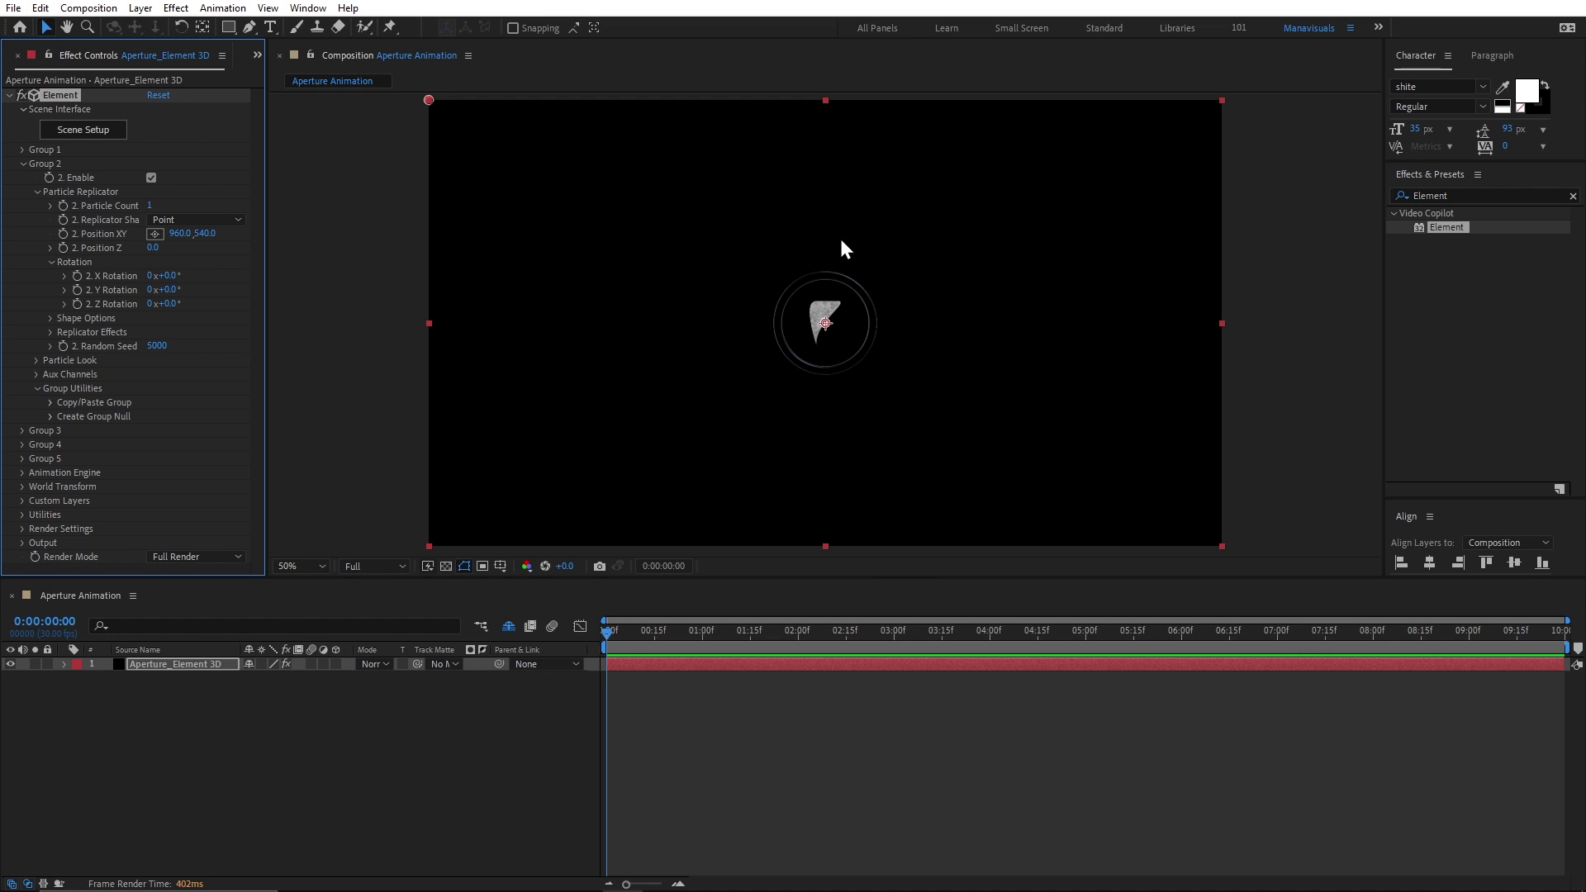
click(81, 132)
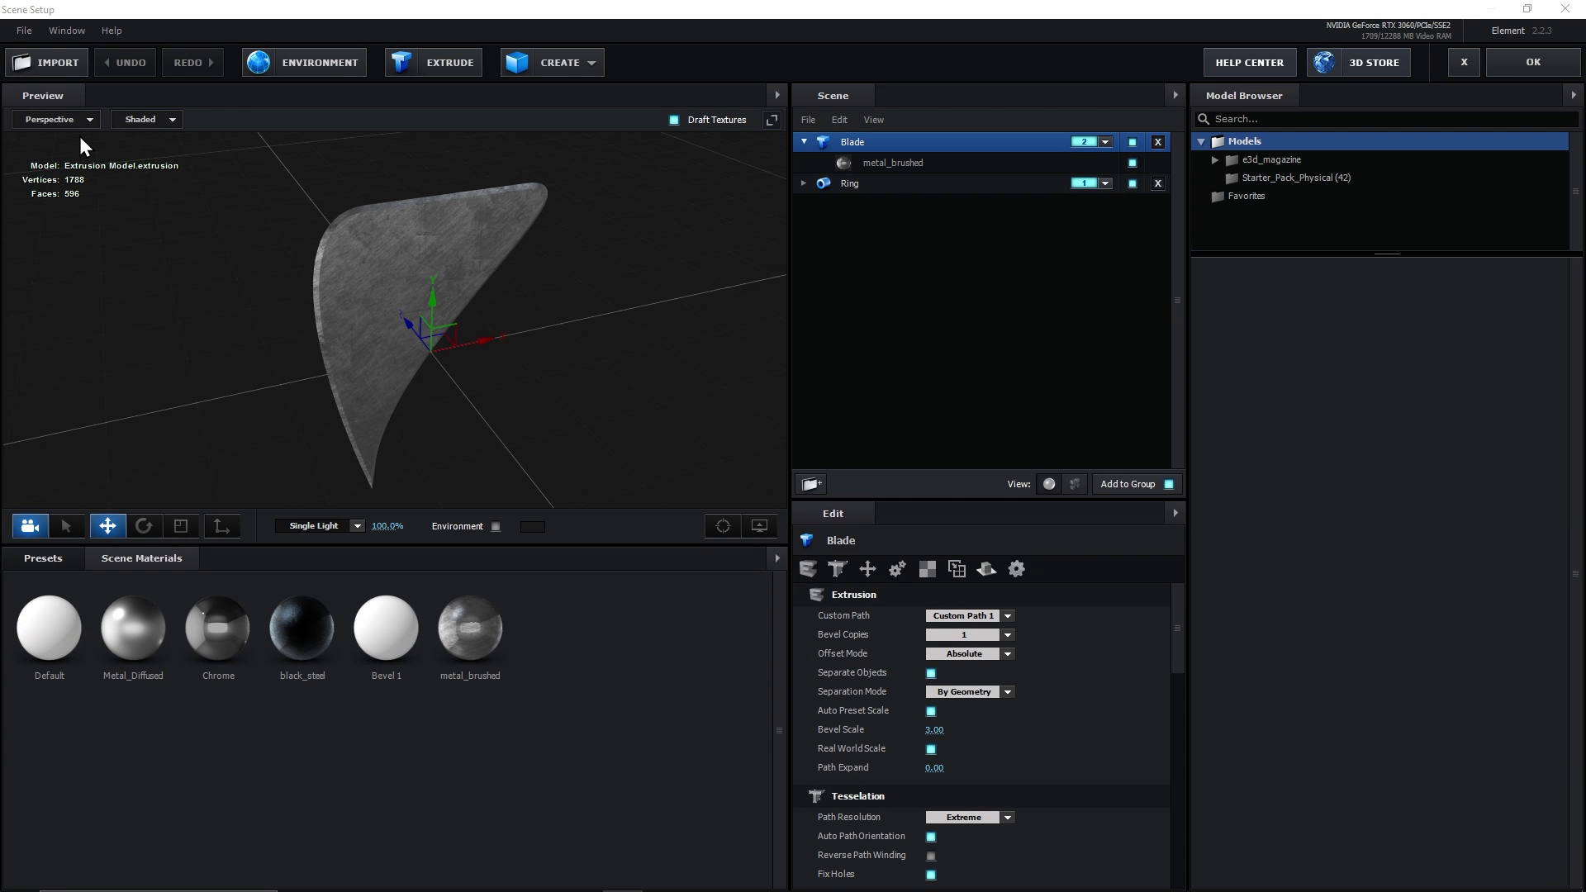
click(228, 526)
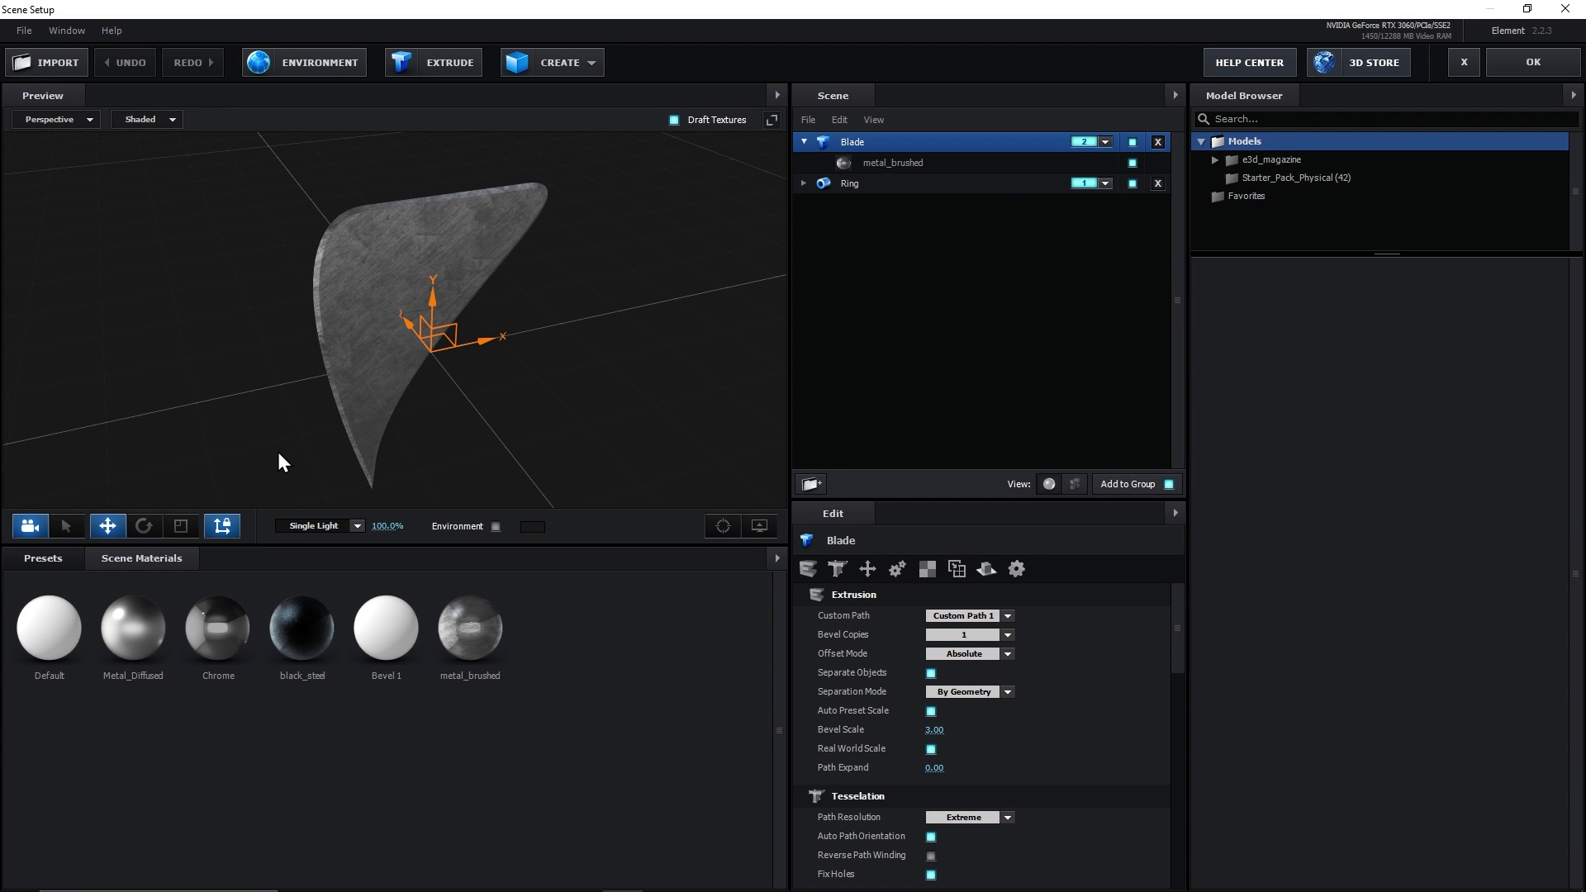
drag(277, 453, 319, 357)
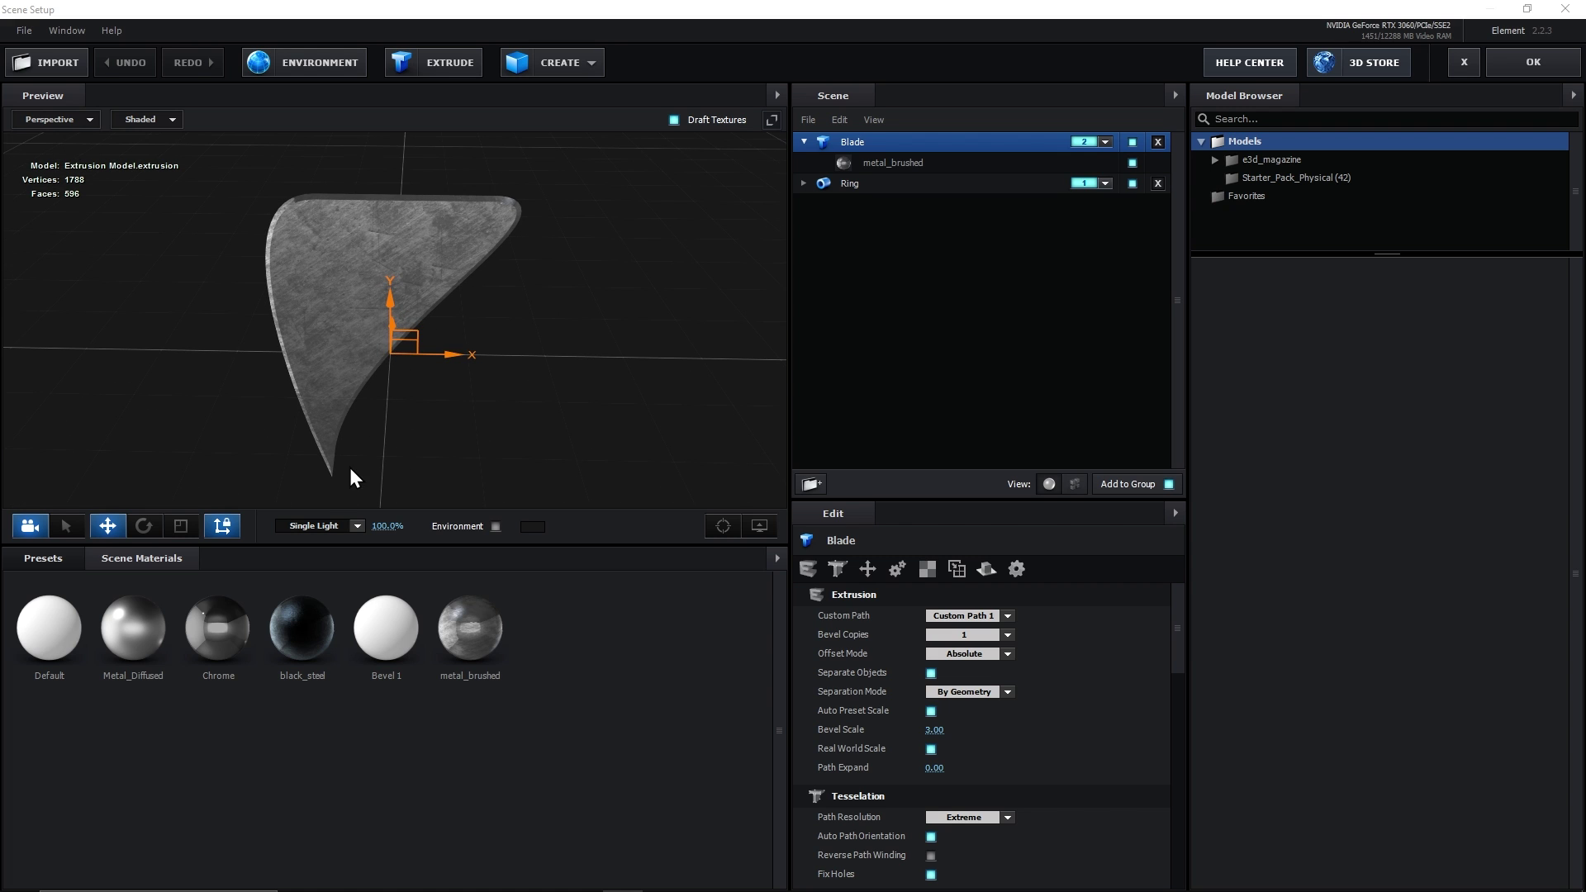
Set the Blade's transform alignment to Top, comparing it with the previous alignment through an undo and redo.
scroll(878, 641, down, 3)
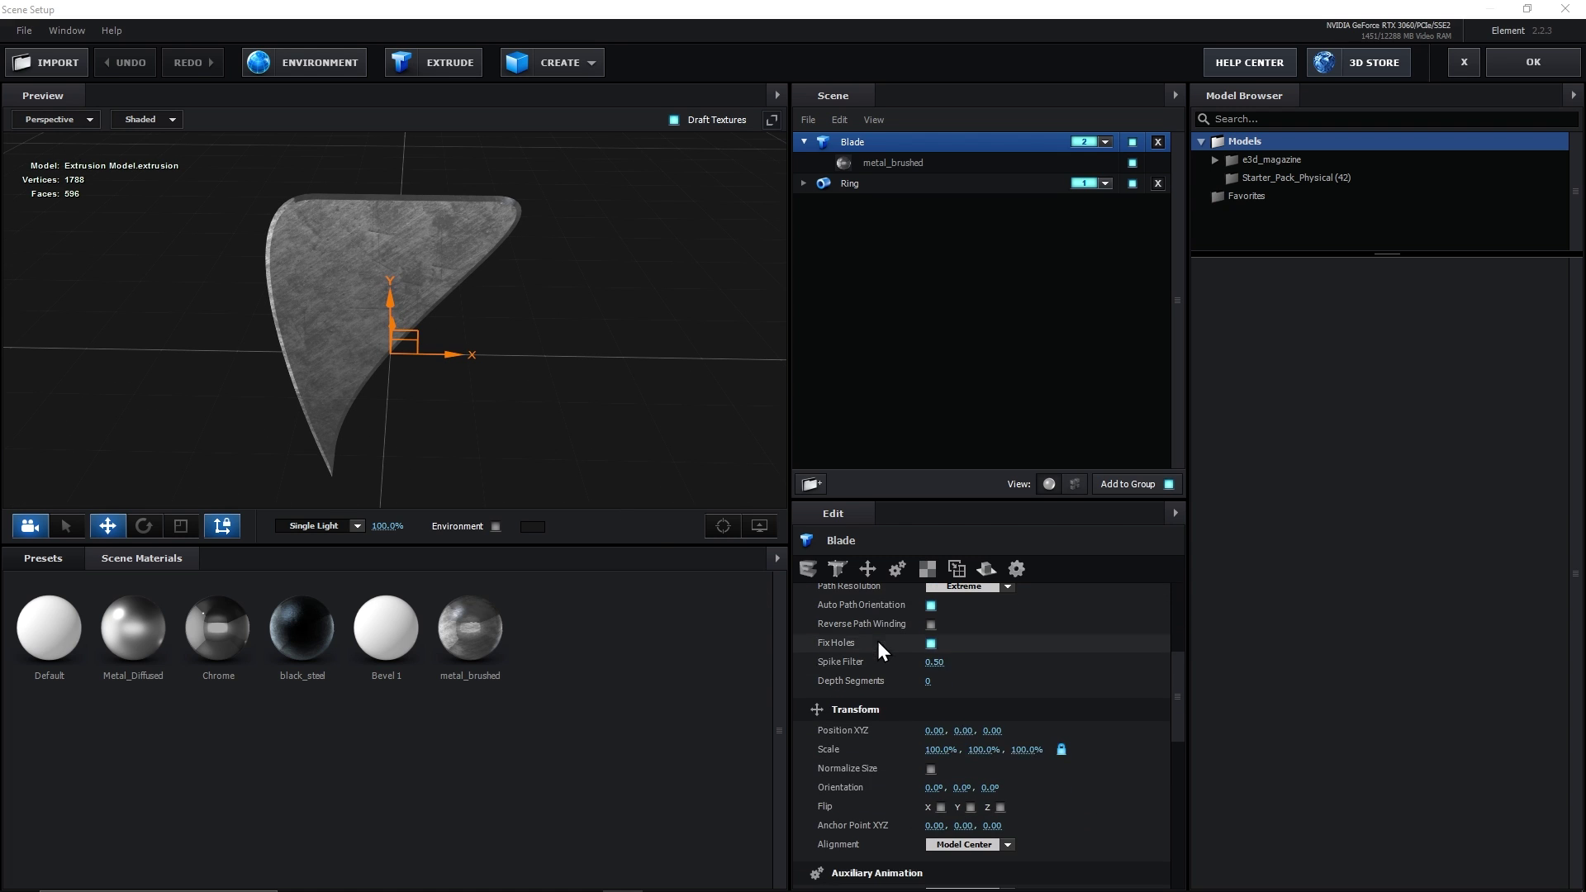
click(867, 570)
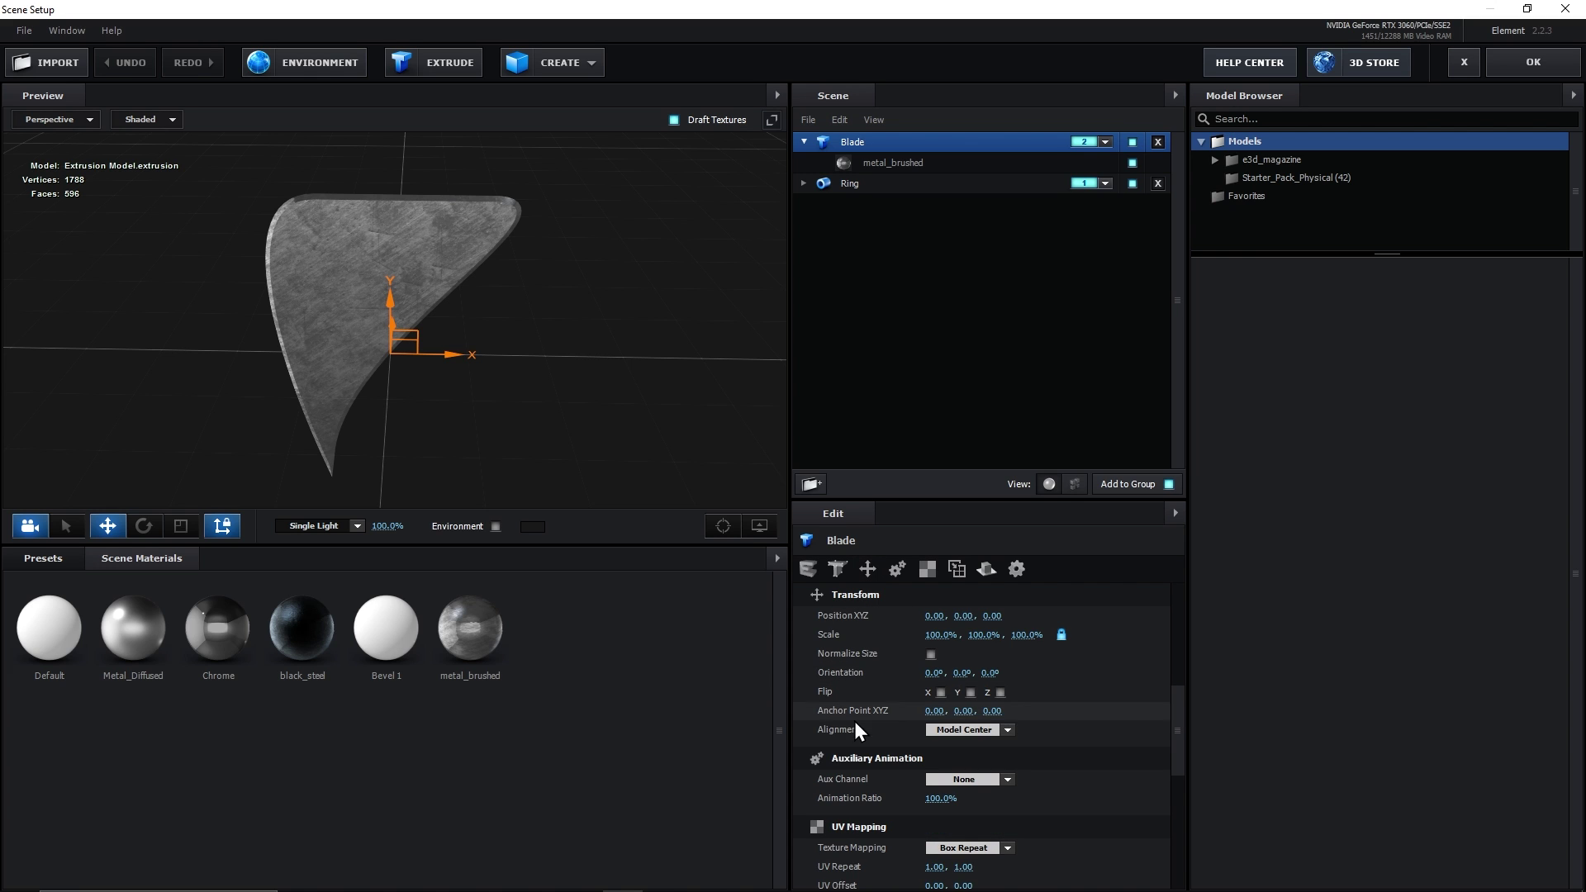
click(965, 731)
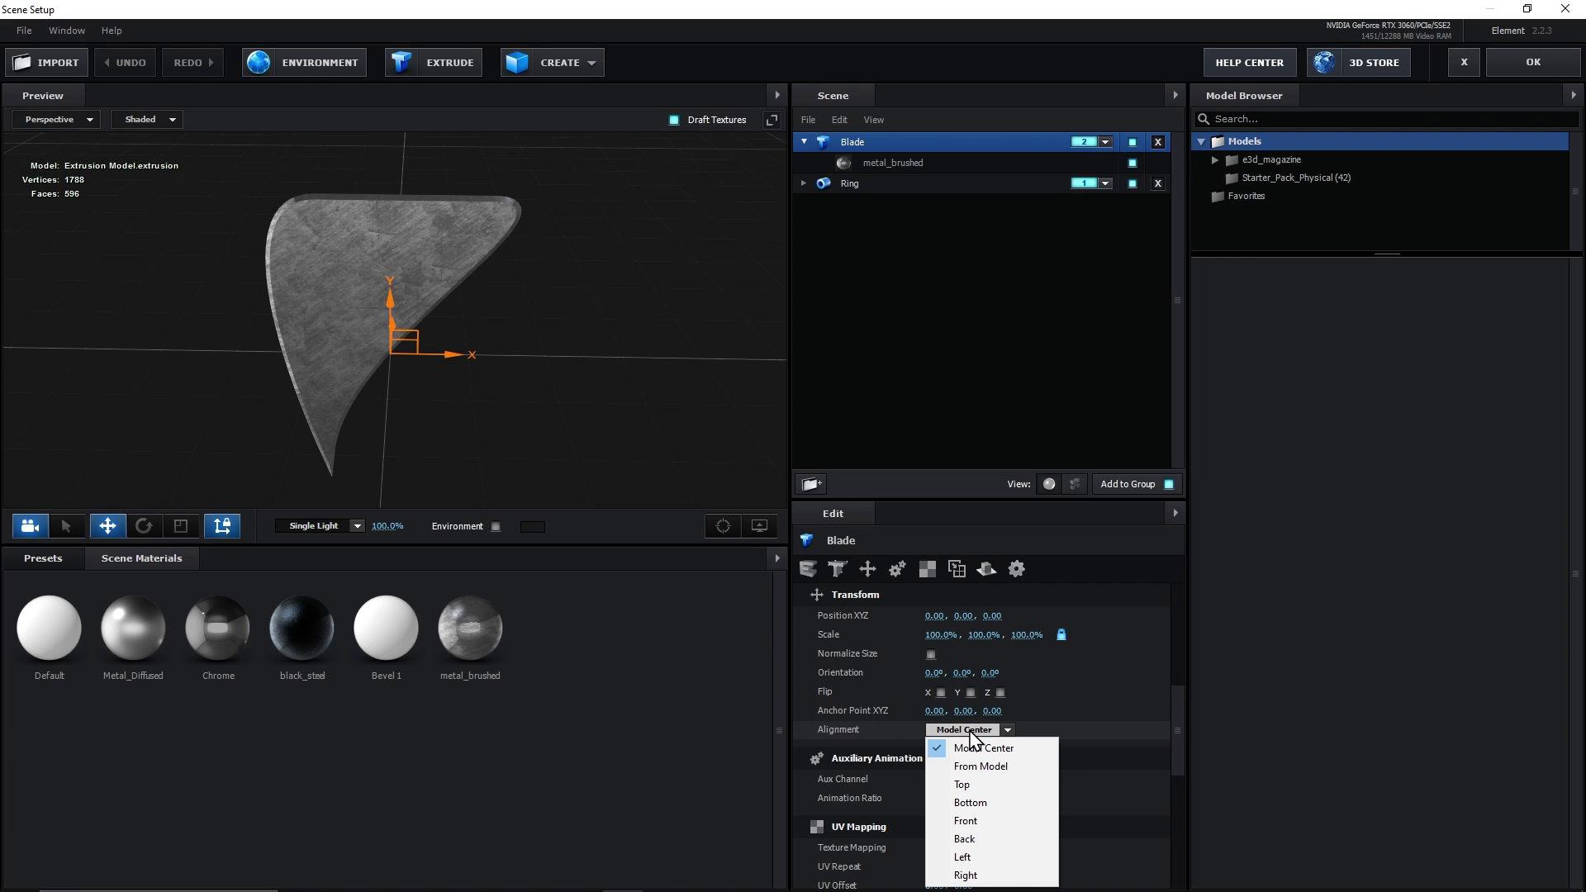
click(965, 787)
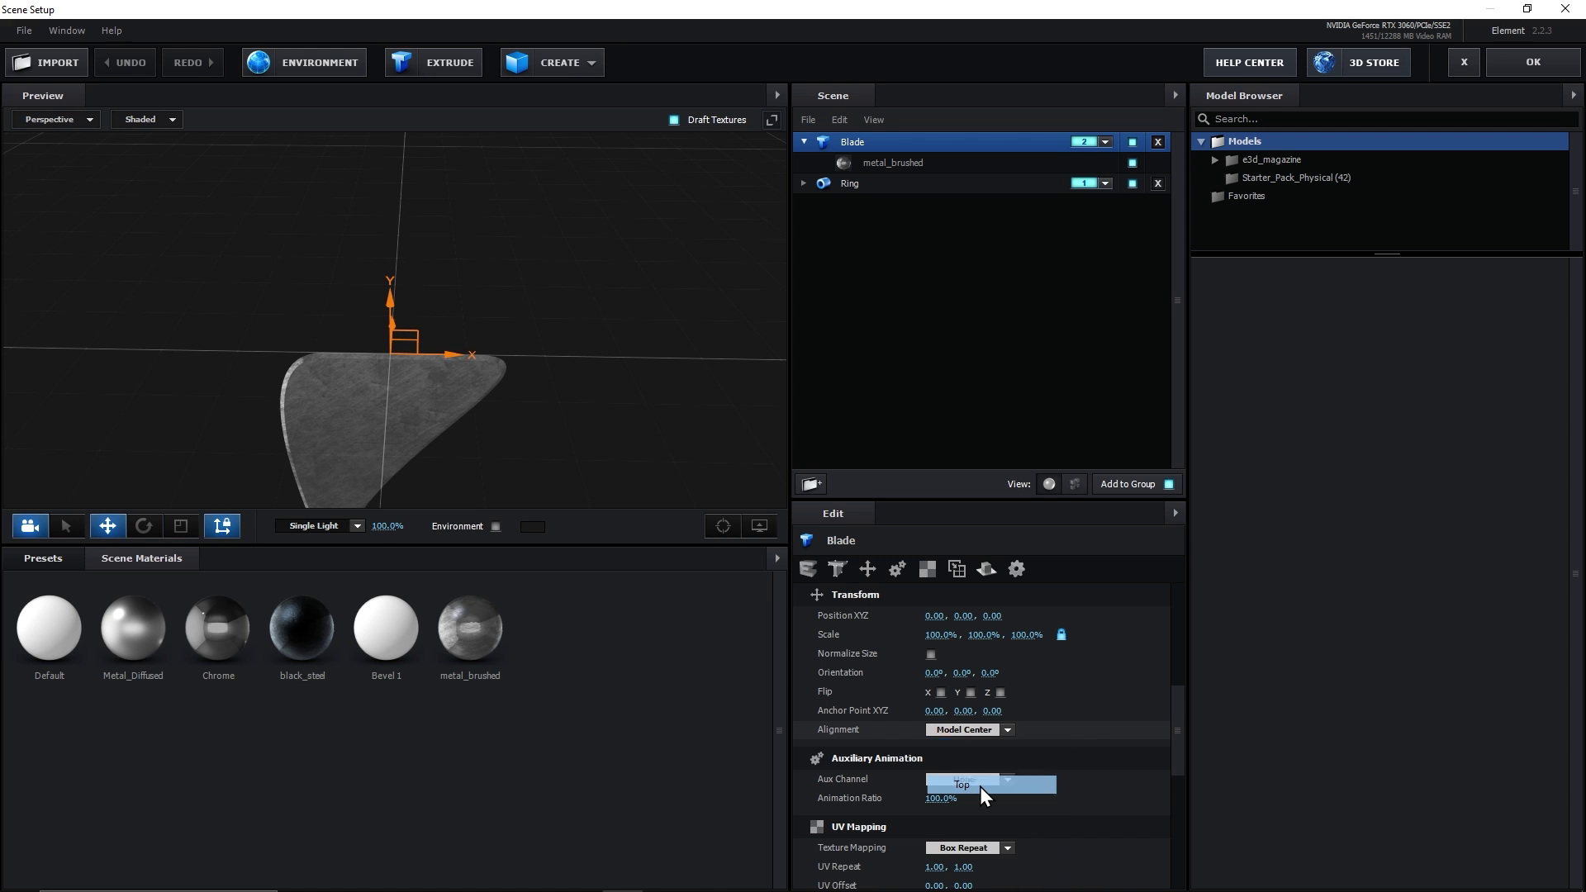
drag(457, 401, 351, 371)
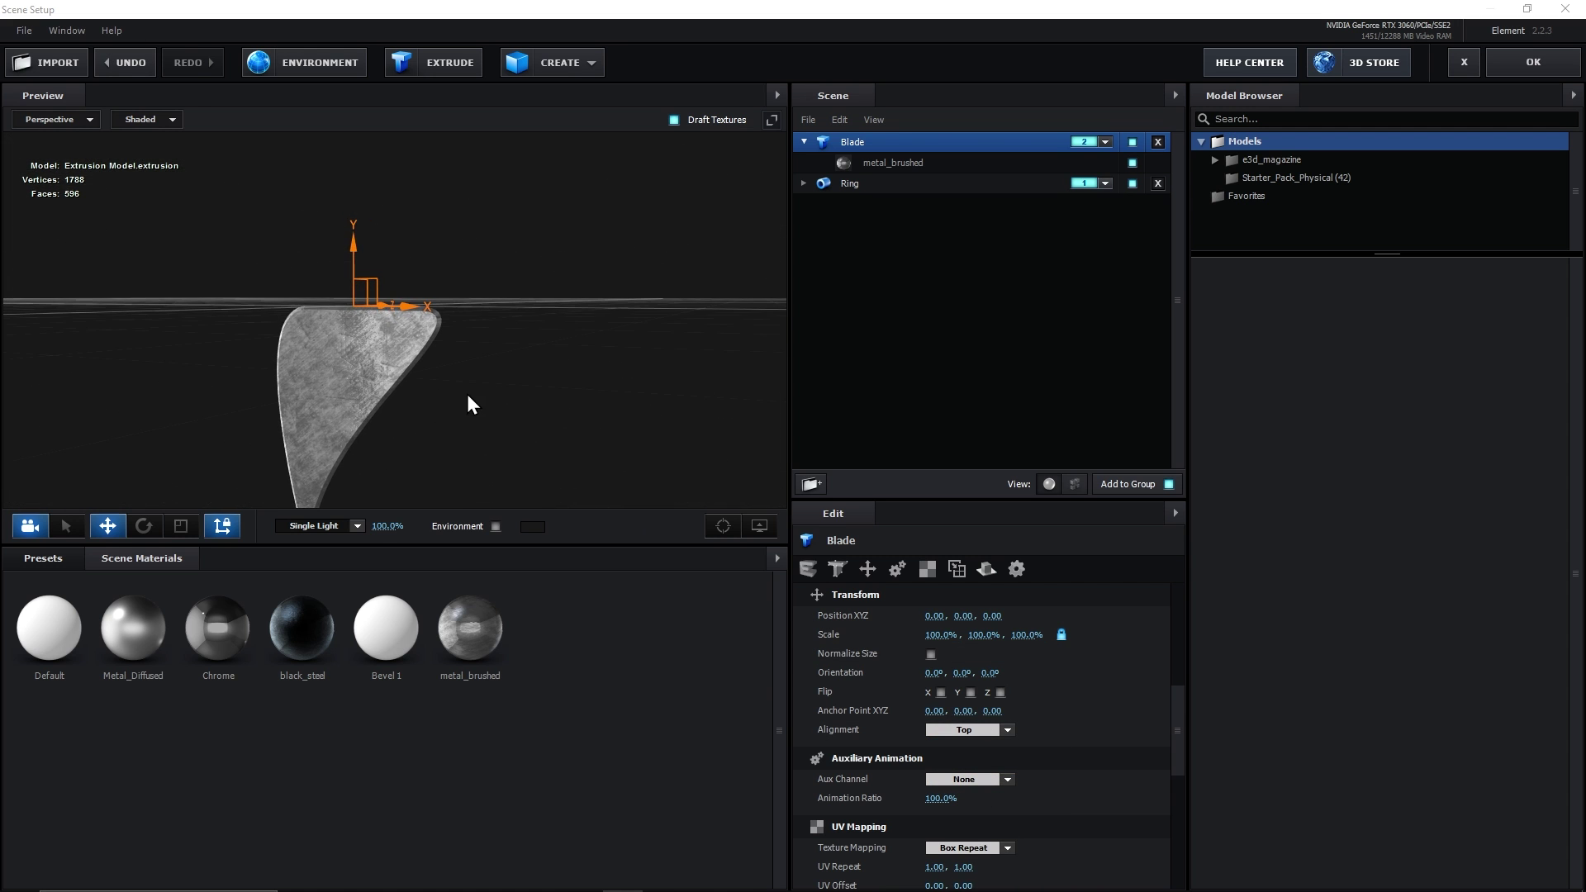
key(ctrl+z)
key(ctrl+shift+z)
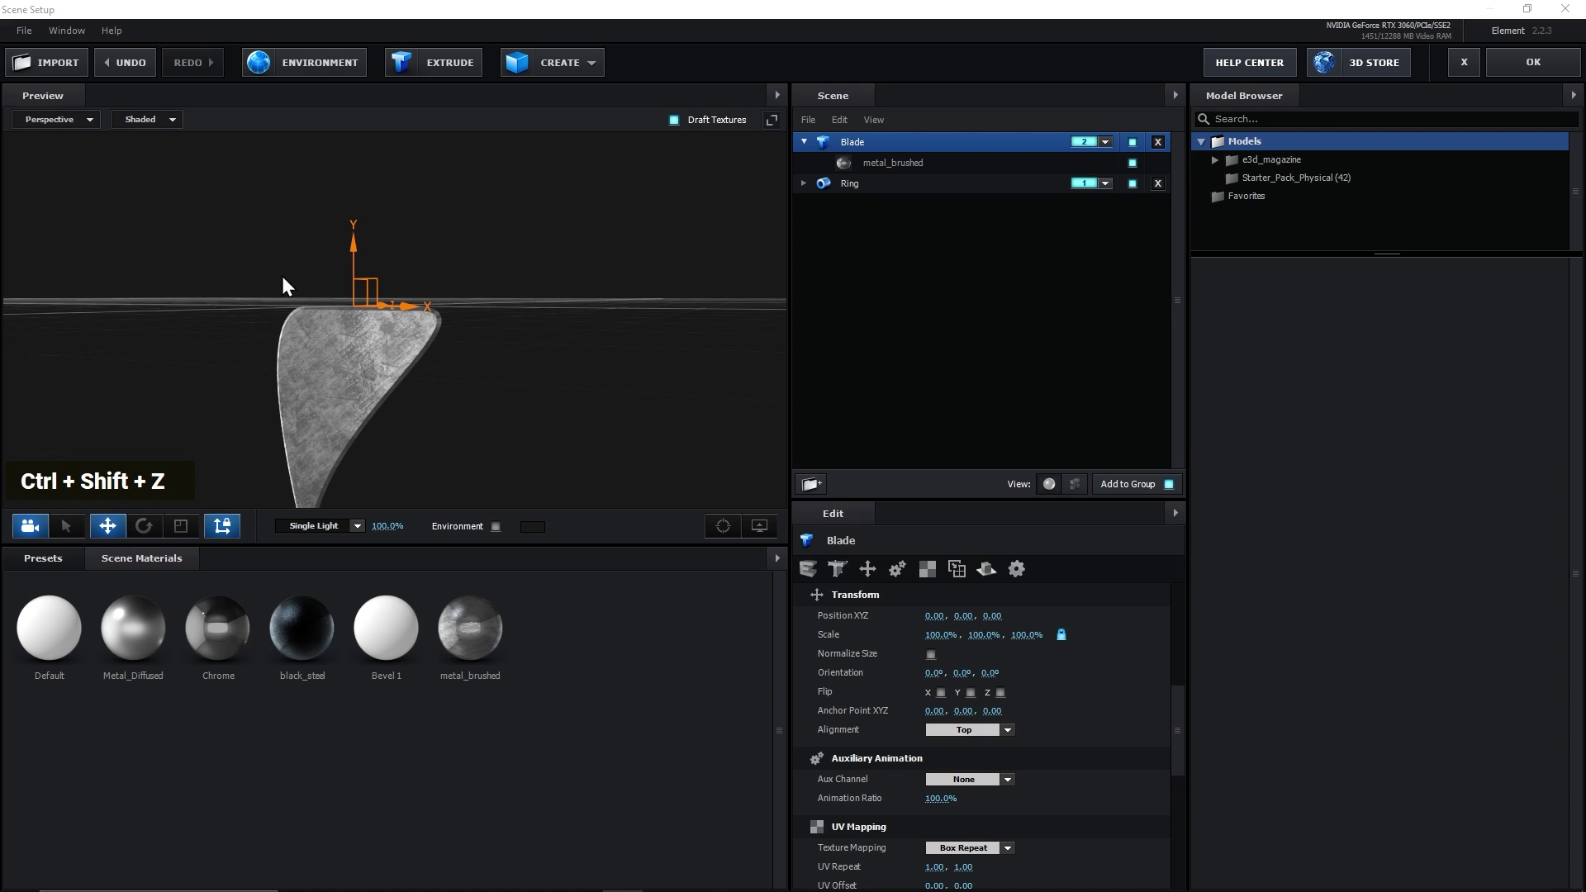
Apply the scene setup and test the blade's new pivot by varying Group 2's Z Rotation.
click(1519, 72)
key(period)
key(period)
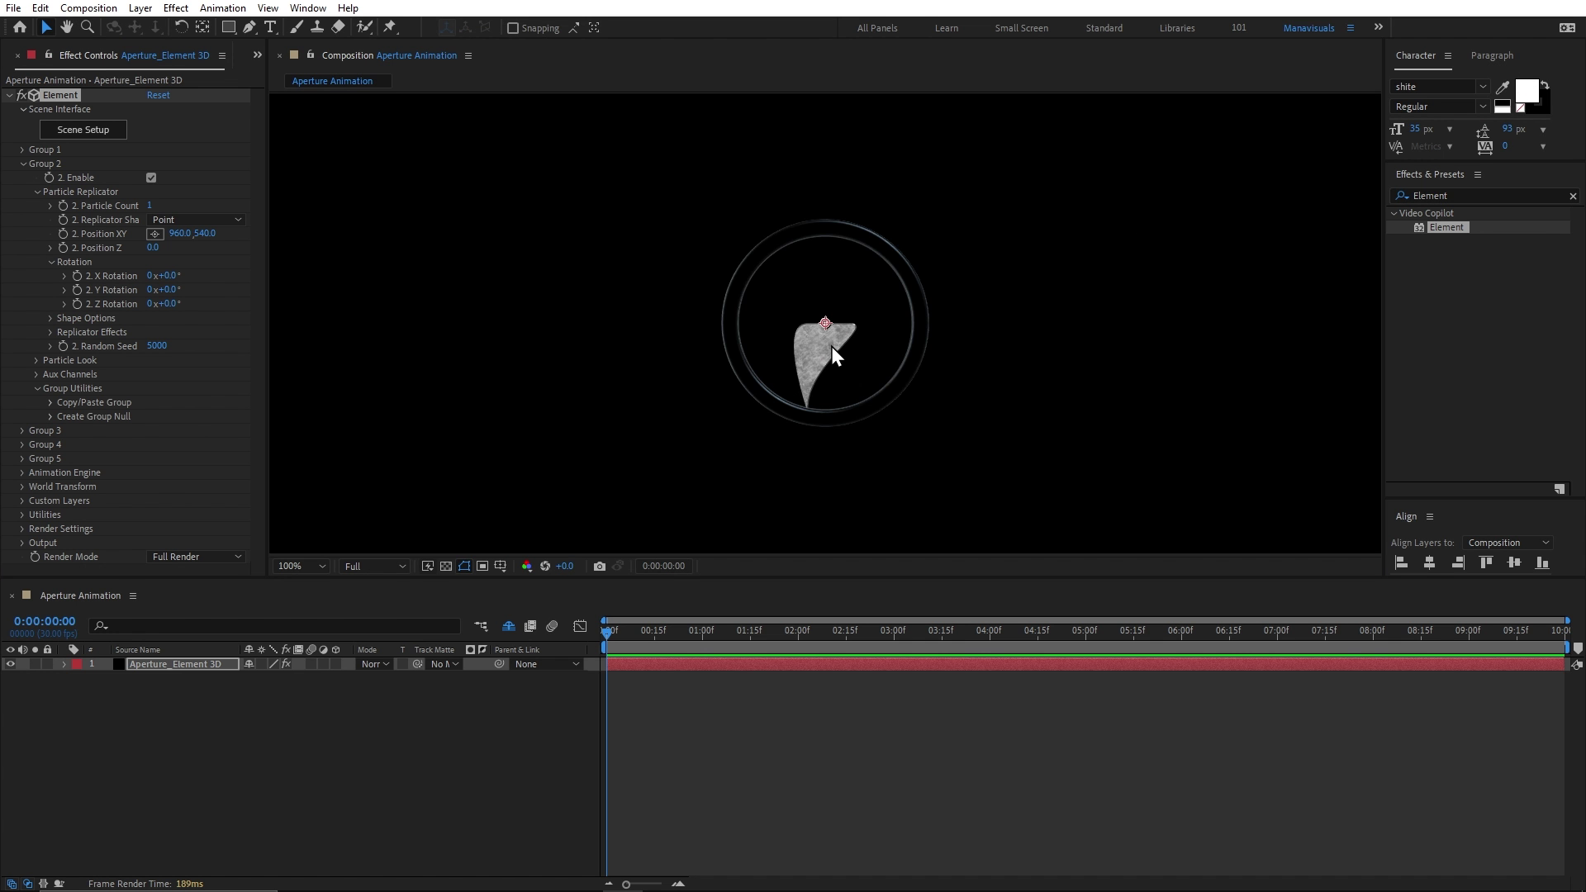
drag(169, 303, 283, 307)
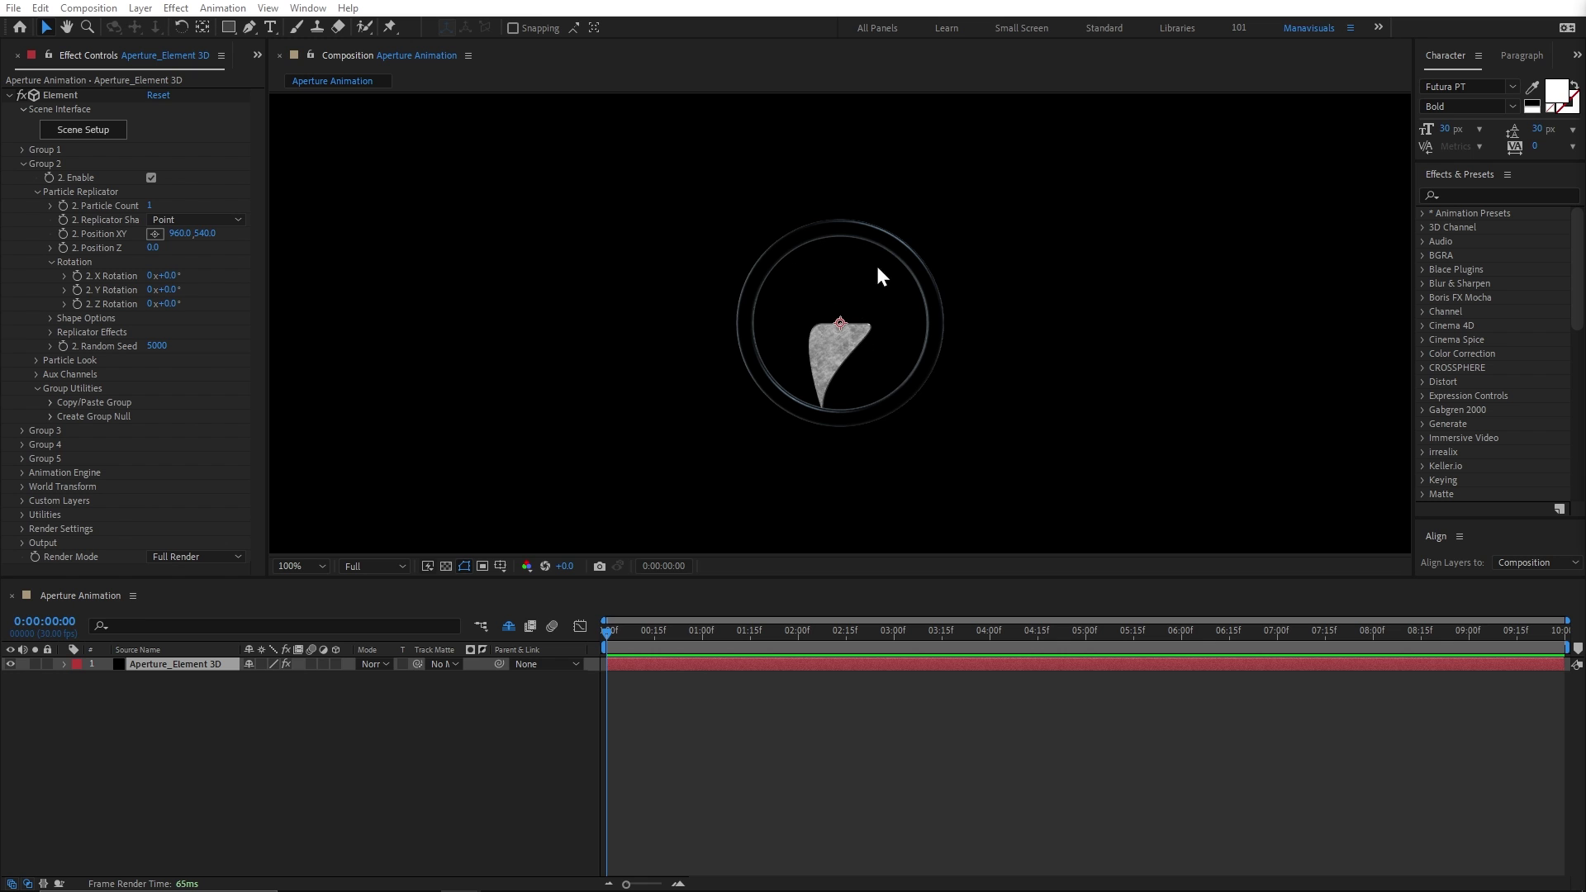
Add a two-node camera with the 24mm preset and set its Z position to -403.
key(shift+slash)
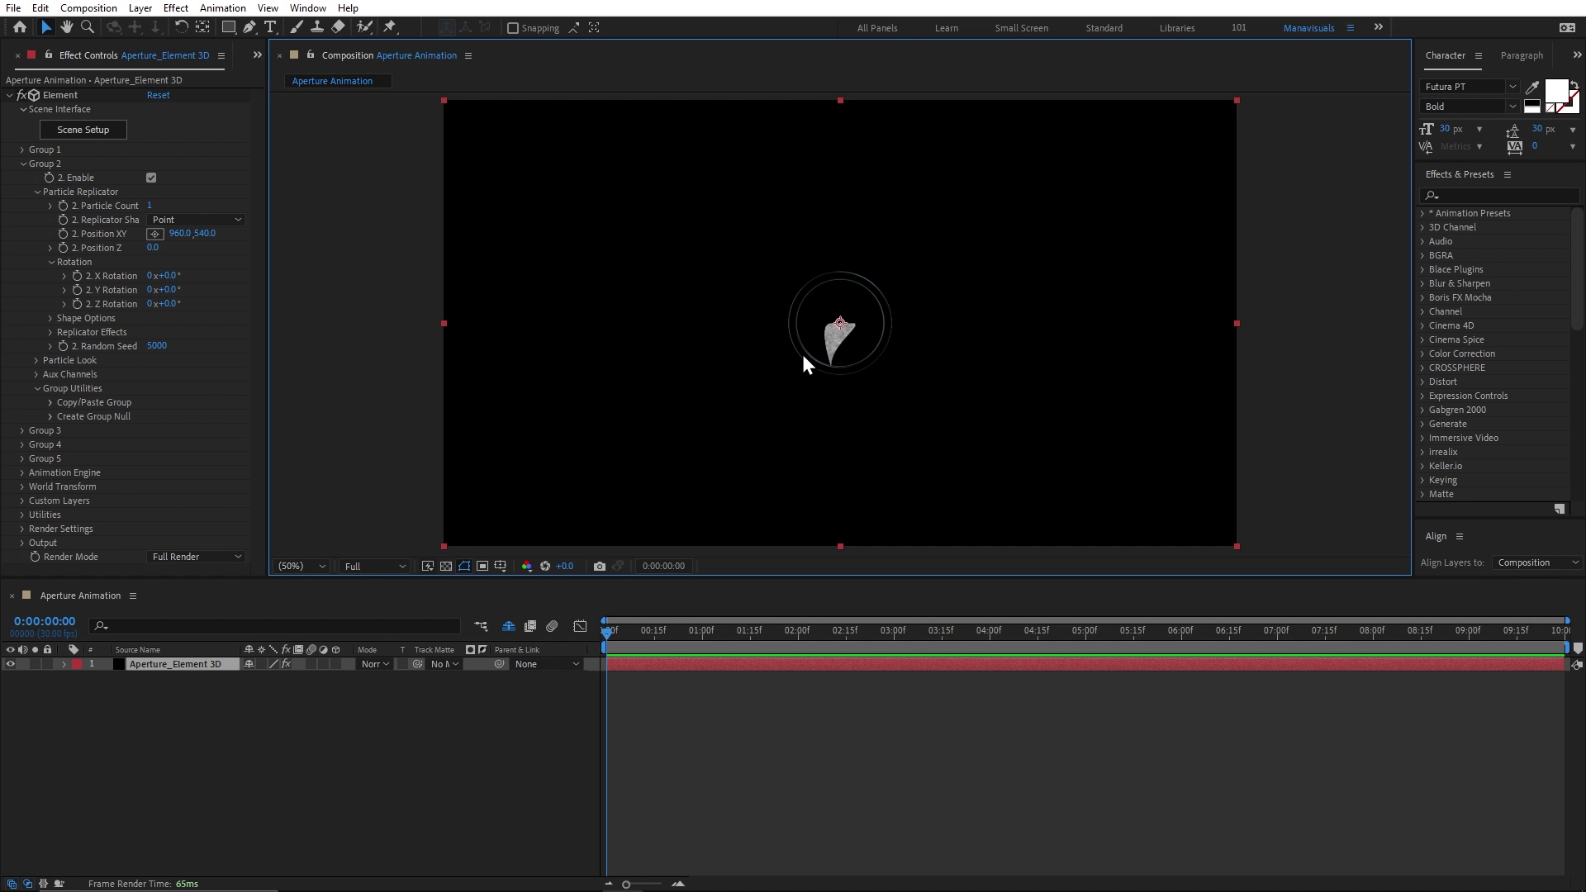
click(141, 9)
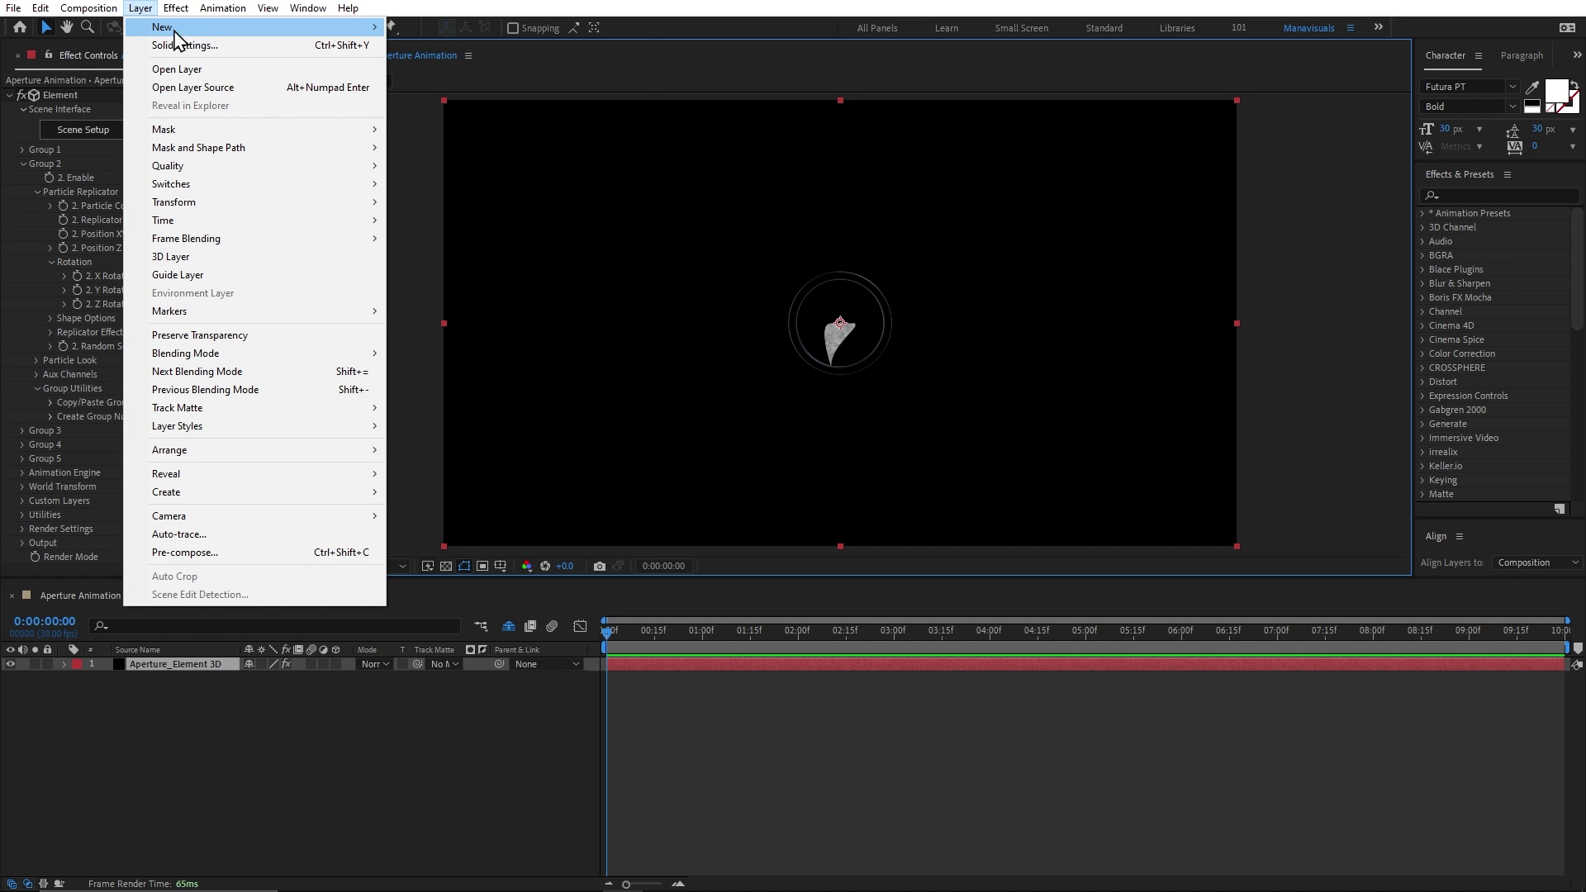
mouse_move(210, 31)
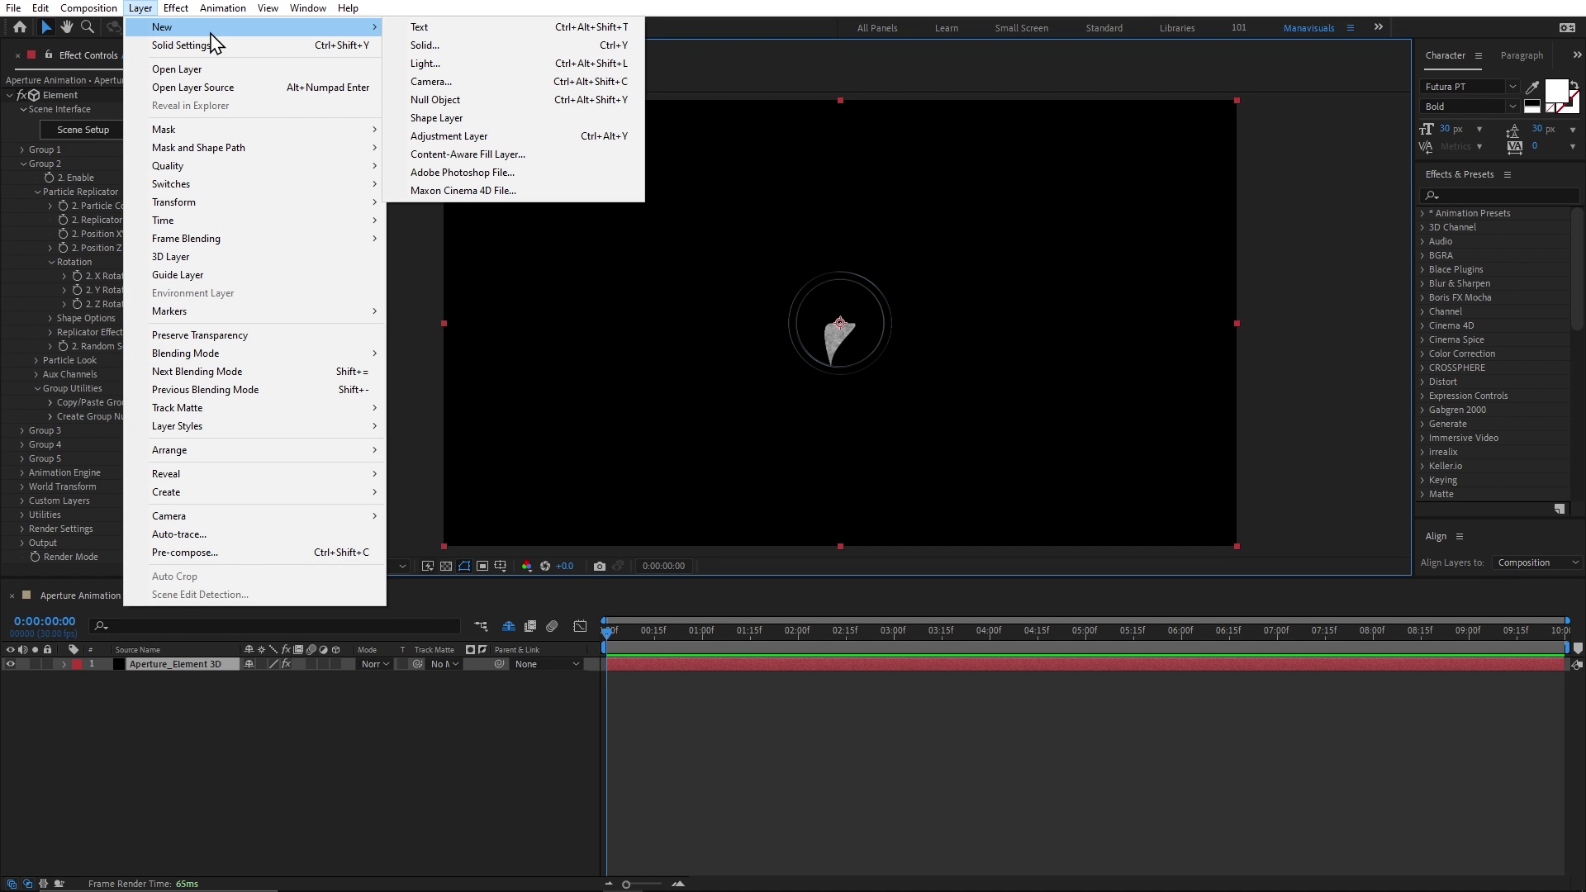
click(430, 82)
drag(1077, 448, 762, 215)
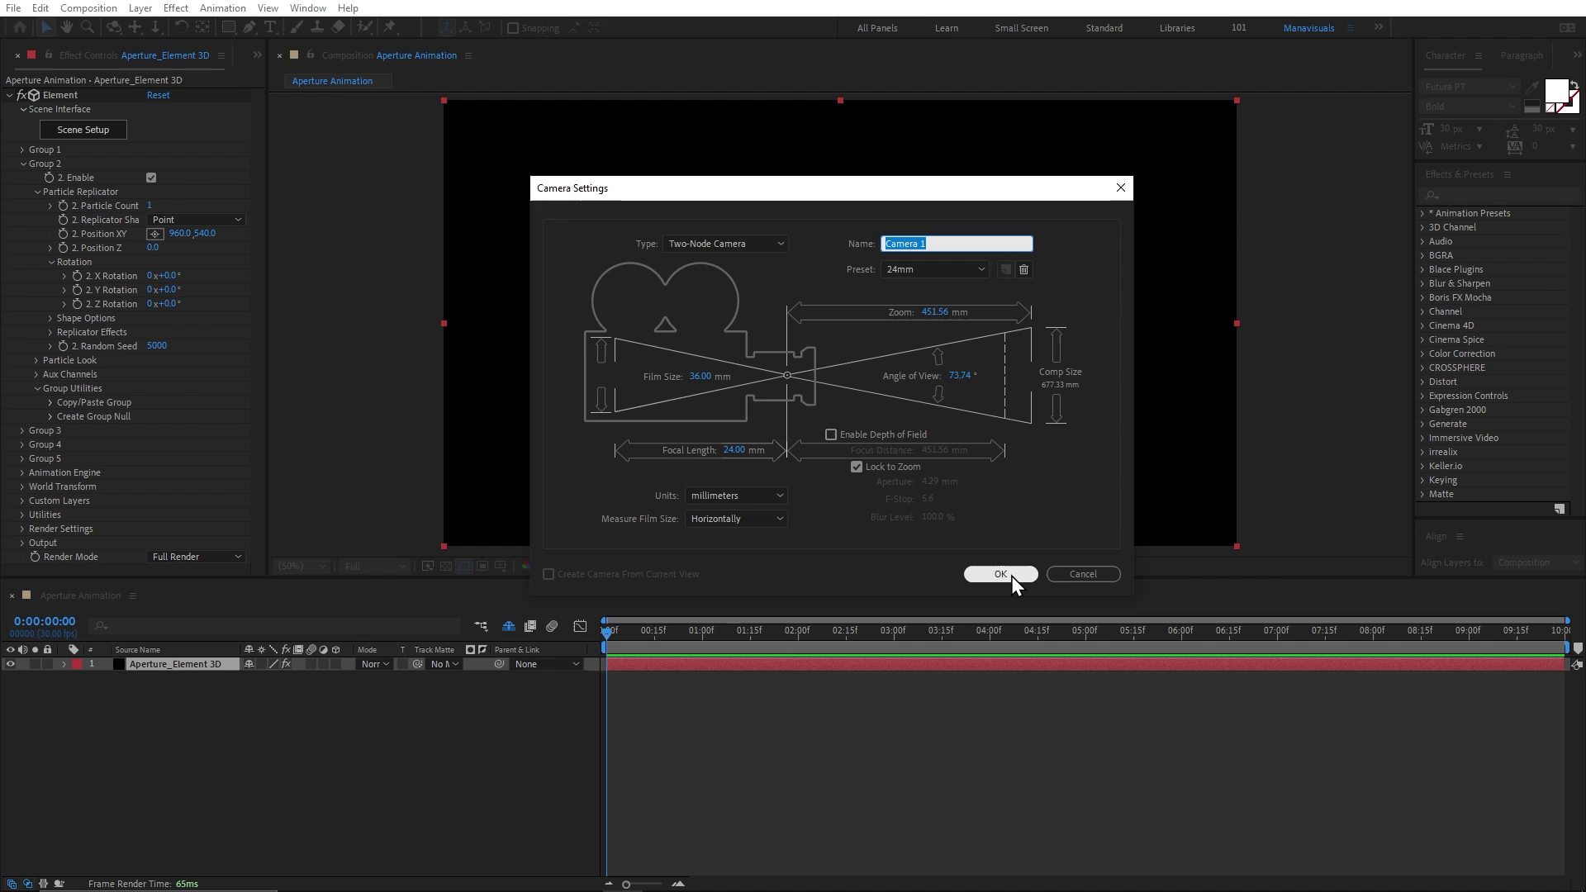
click(1011, 576)
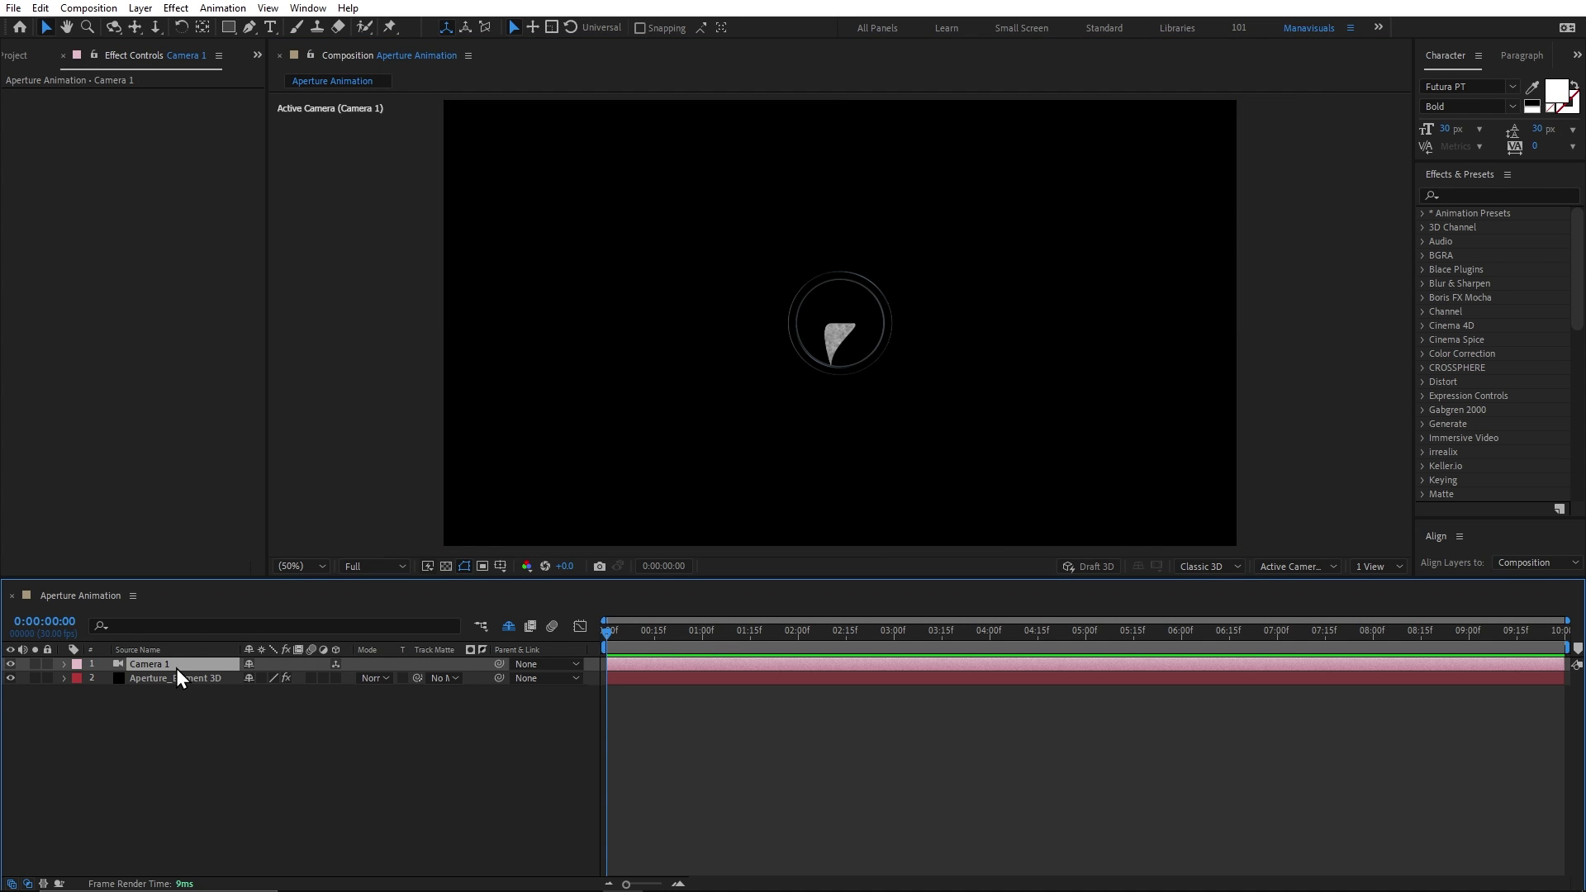
key(p)
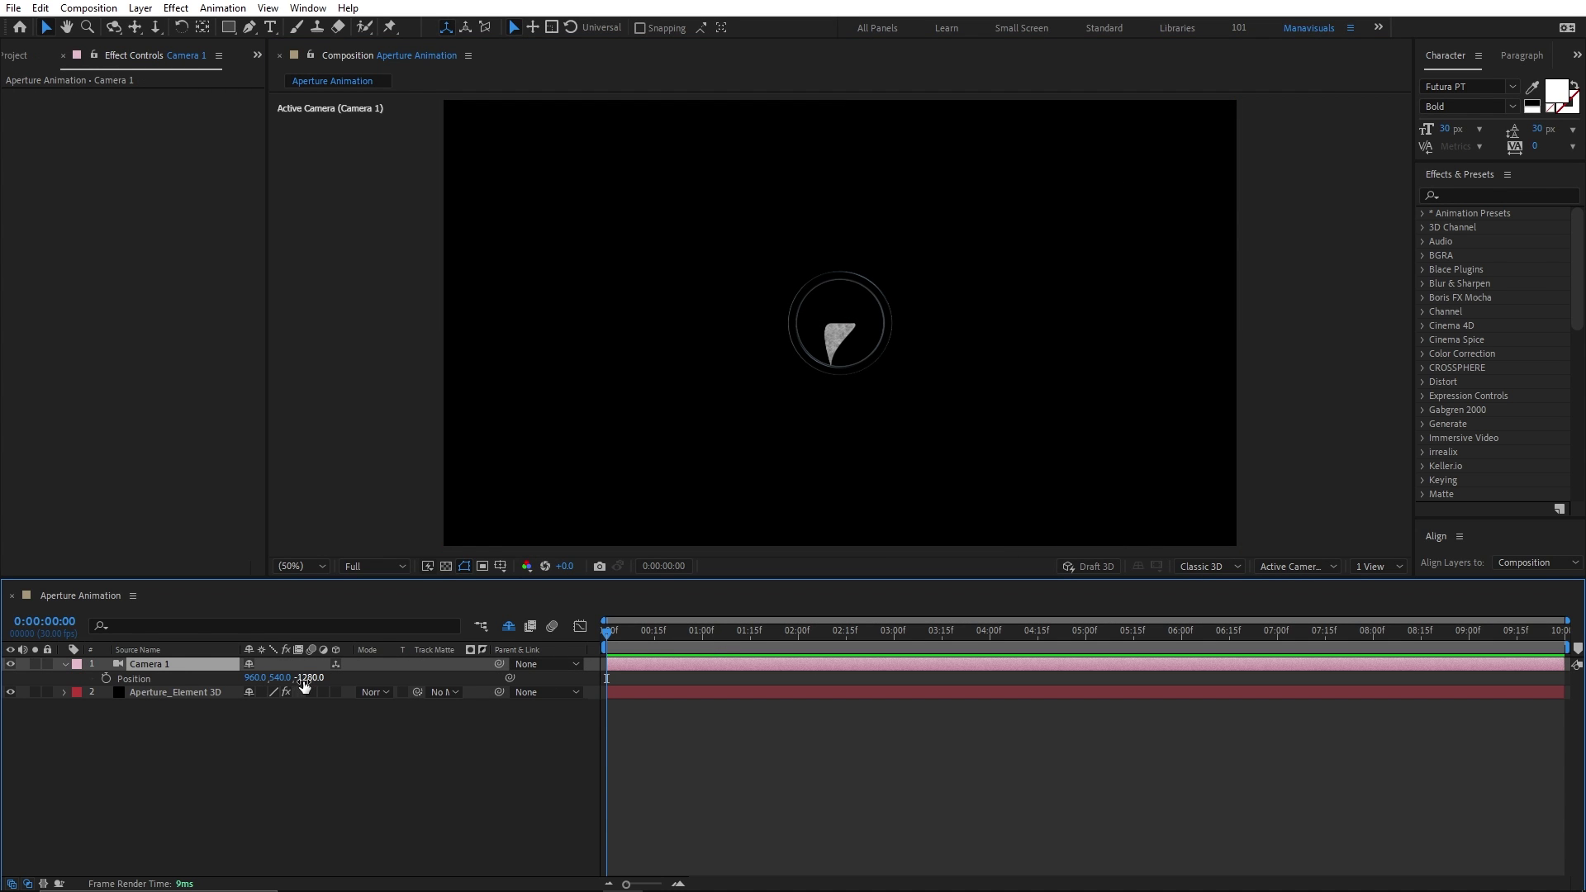
drag(307, 678, 1231, 615)
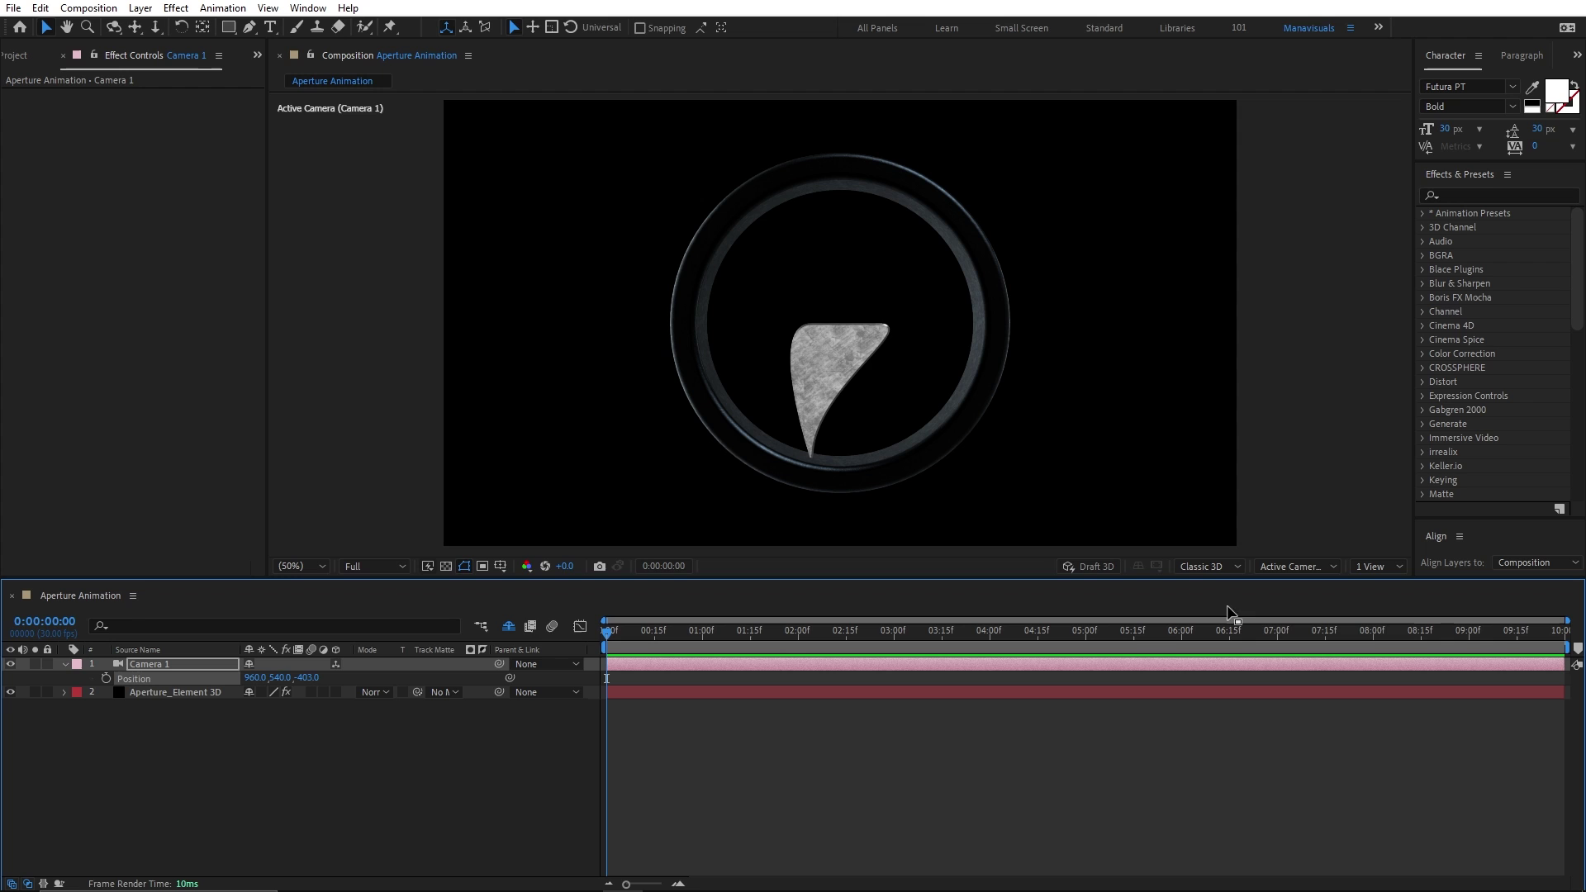
Examine the ring, blade and camera placement from different angles and distances in Custom View 1.
click(1296, 565)
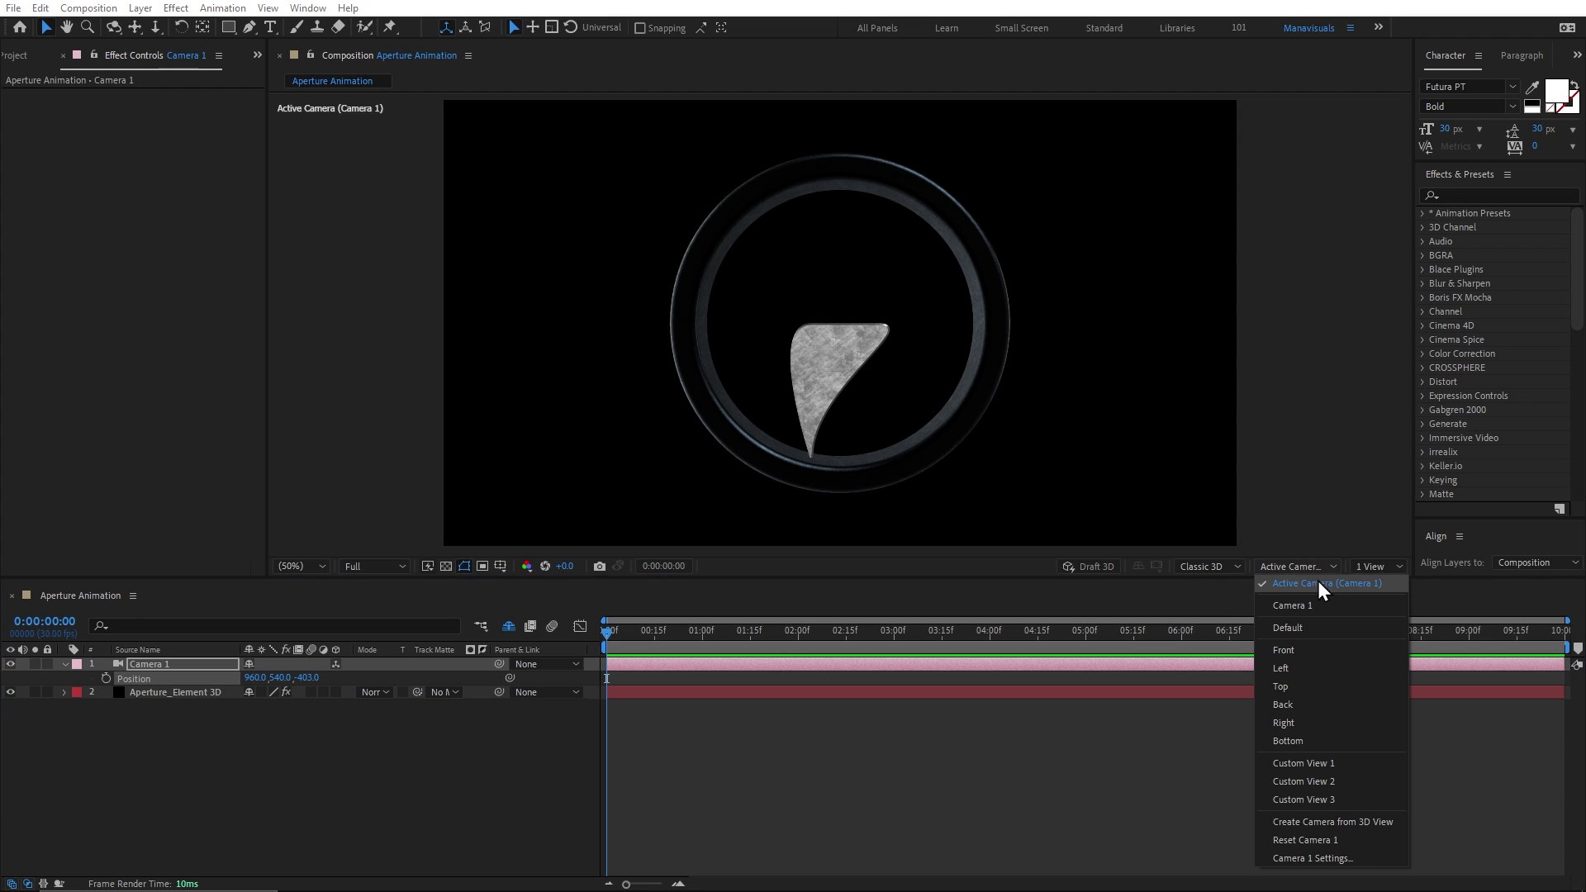
click(1337, 767)
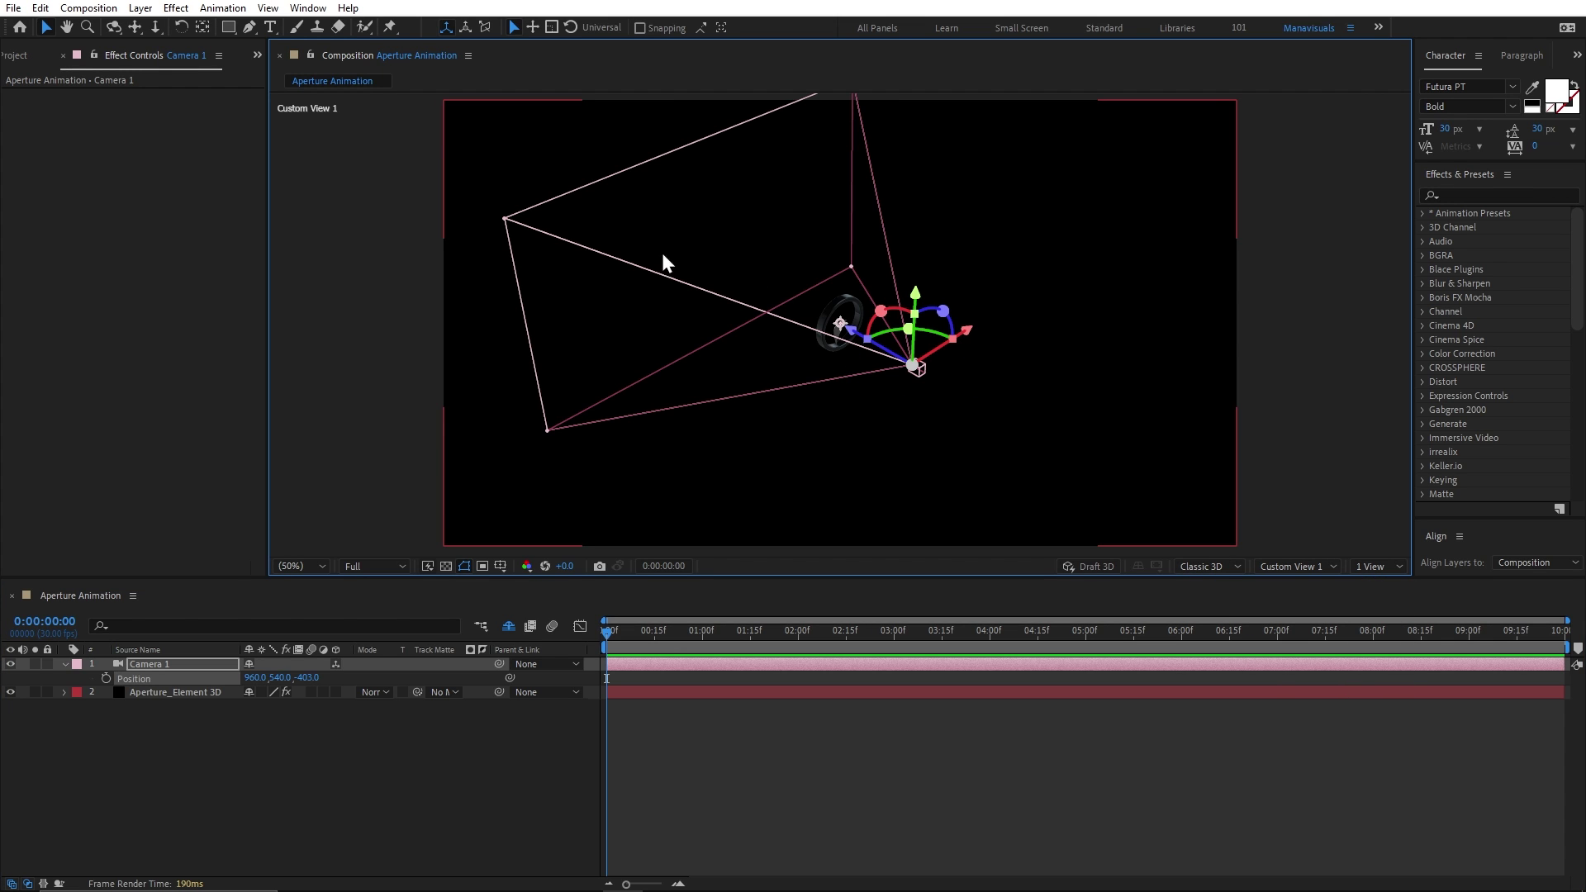
key(c)
key(c)
key(c)
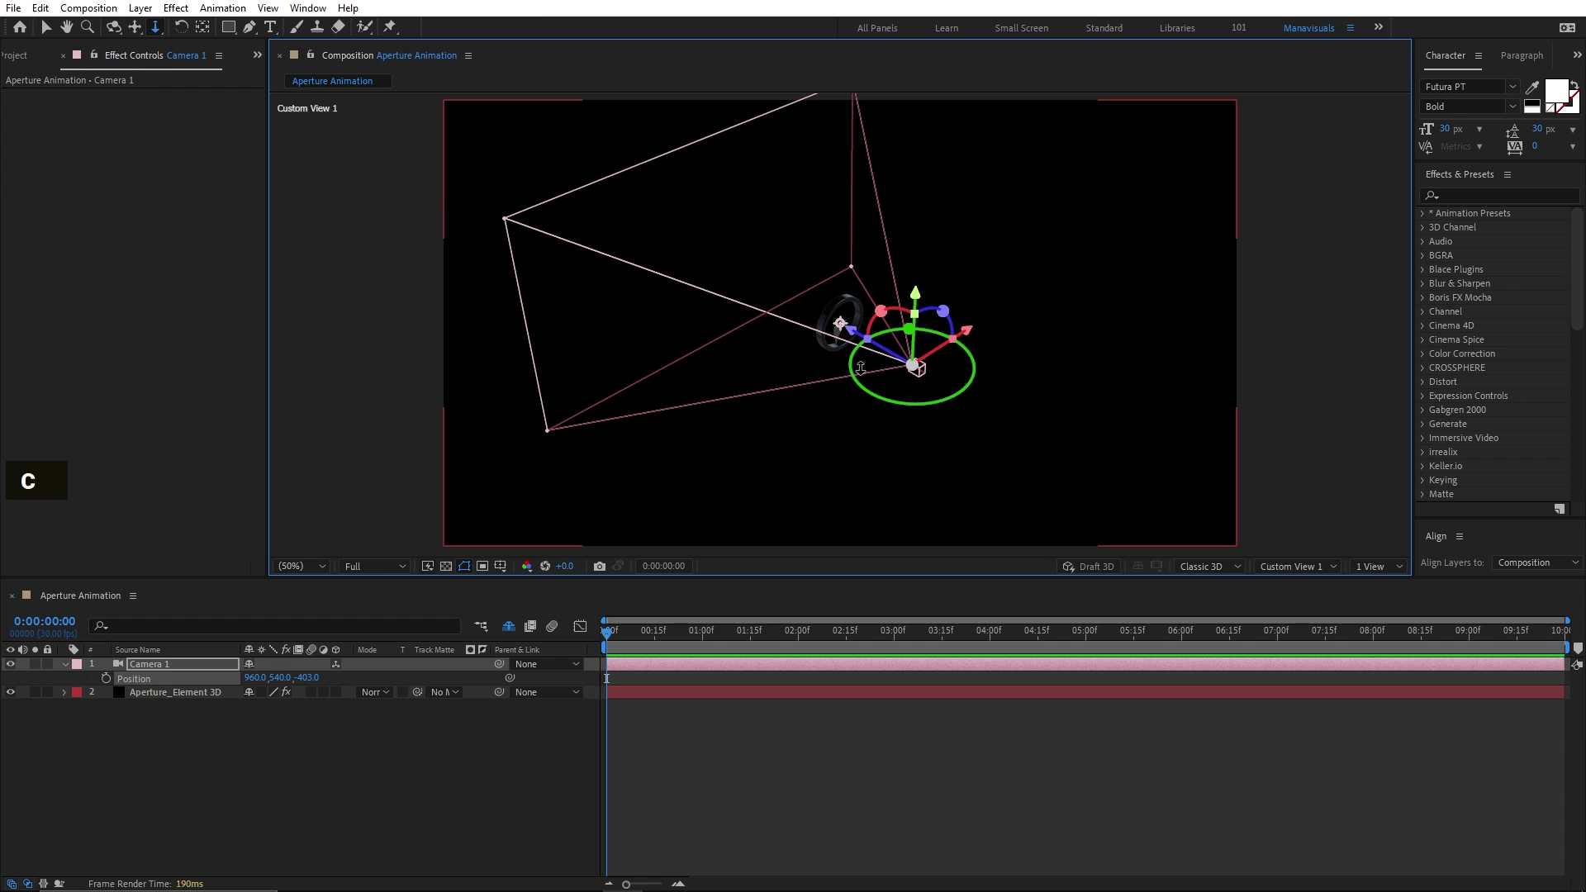
drag(874, 273, 894, 100)
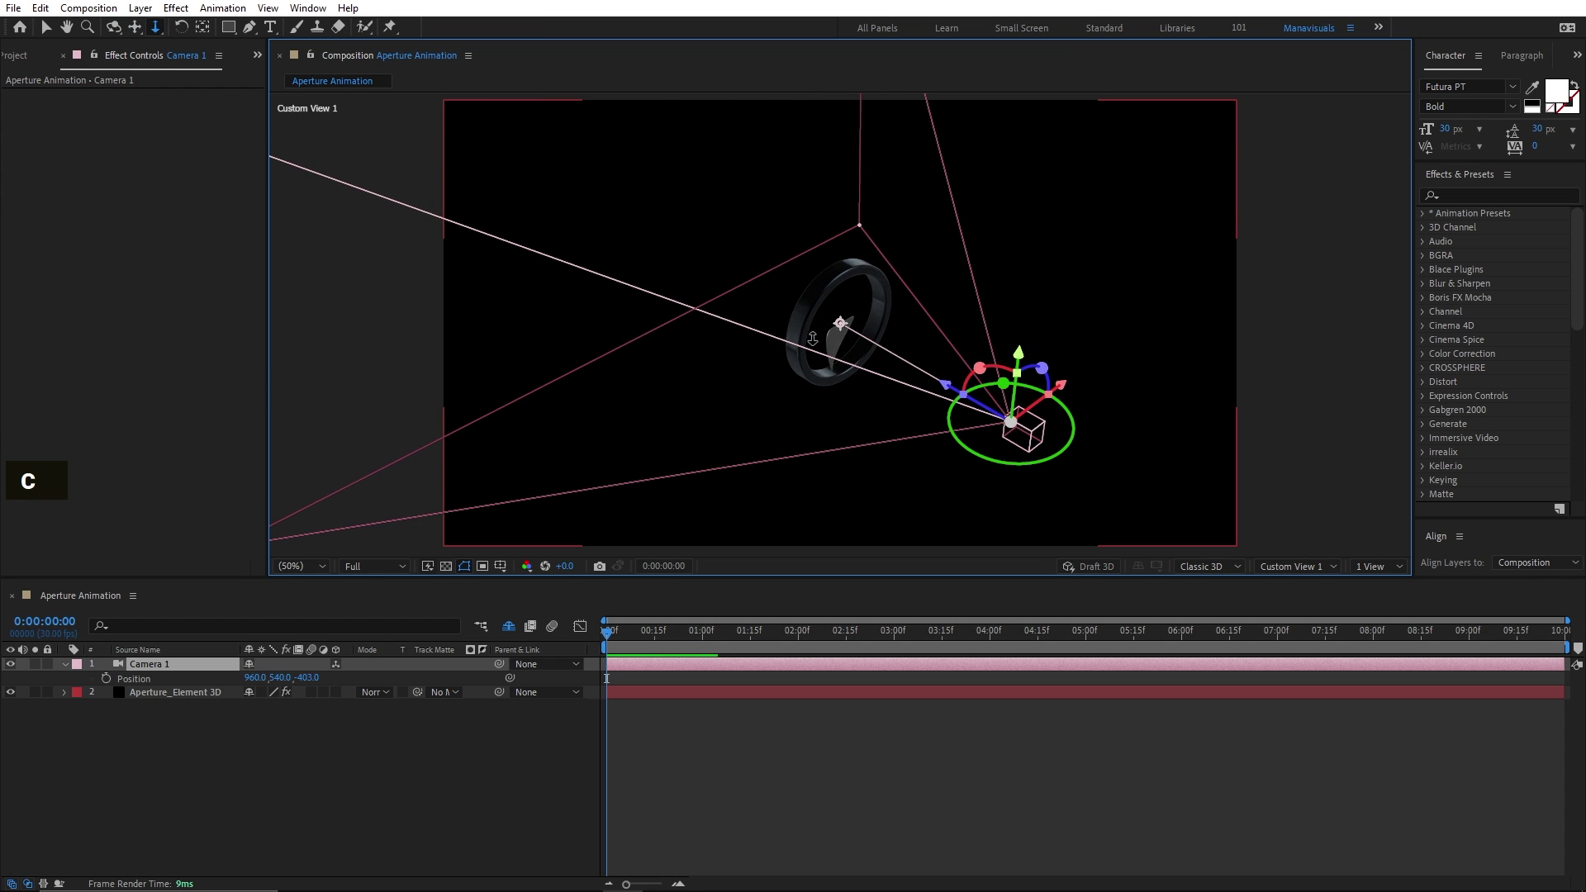
key(c)
drag(818, 314, 591, 308)
key(c)
drag(855, 447, 824, 412)
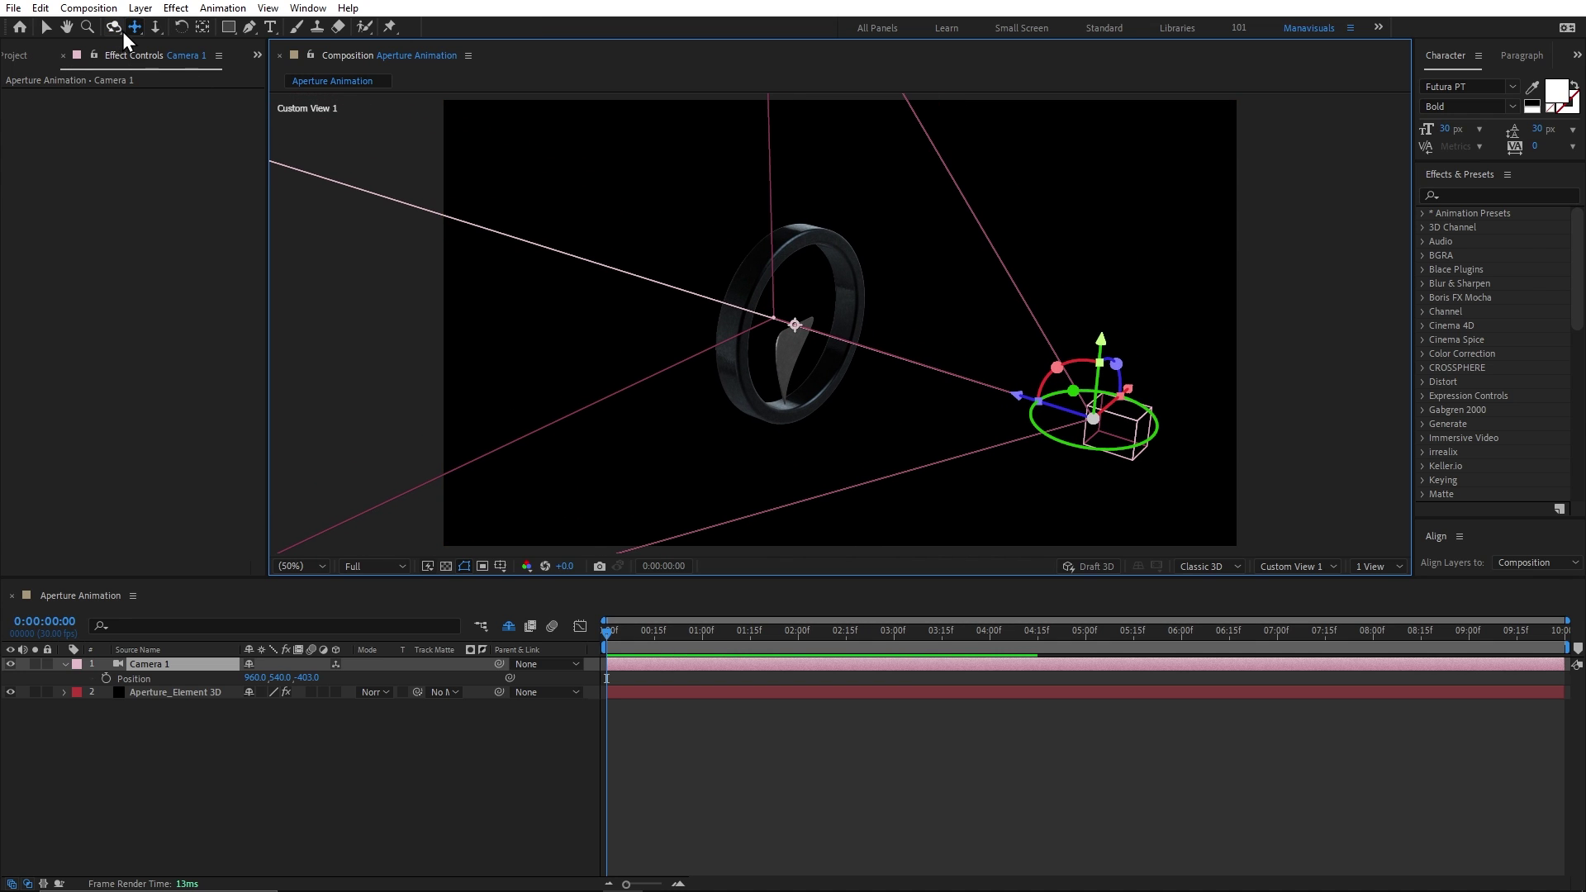
key(c)
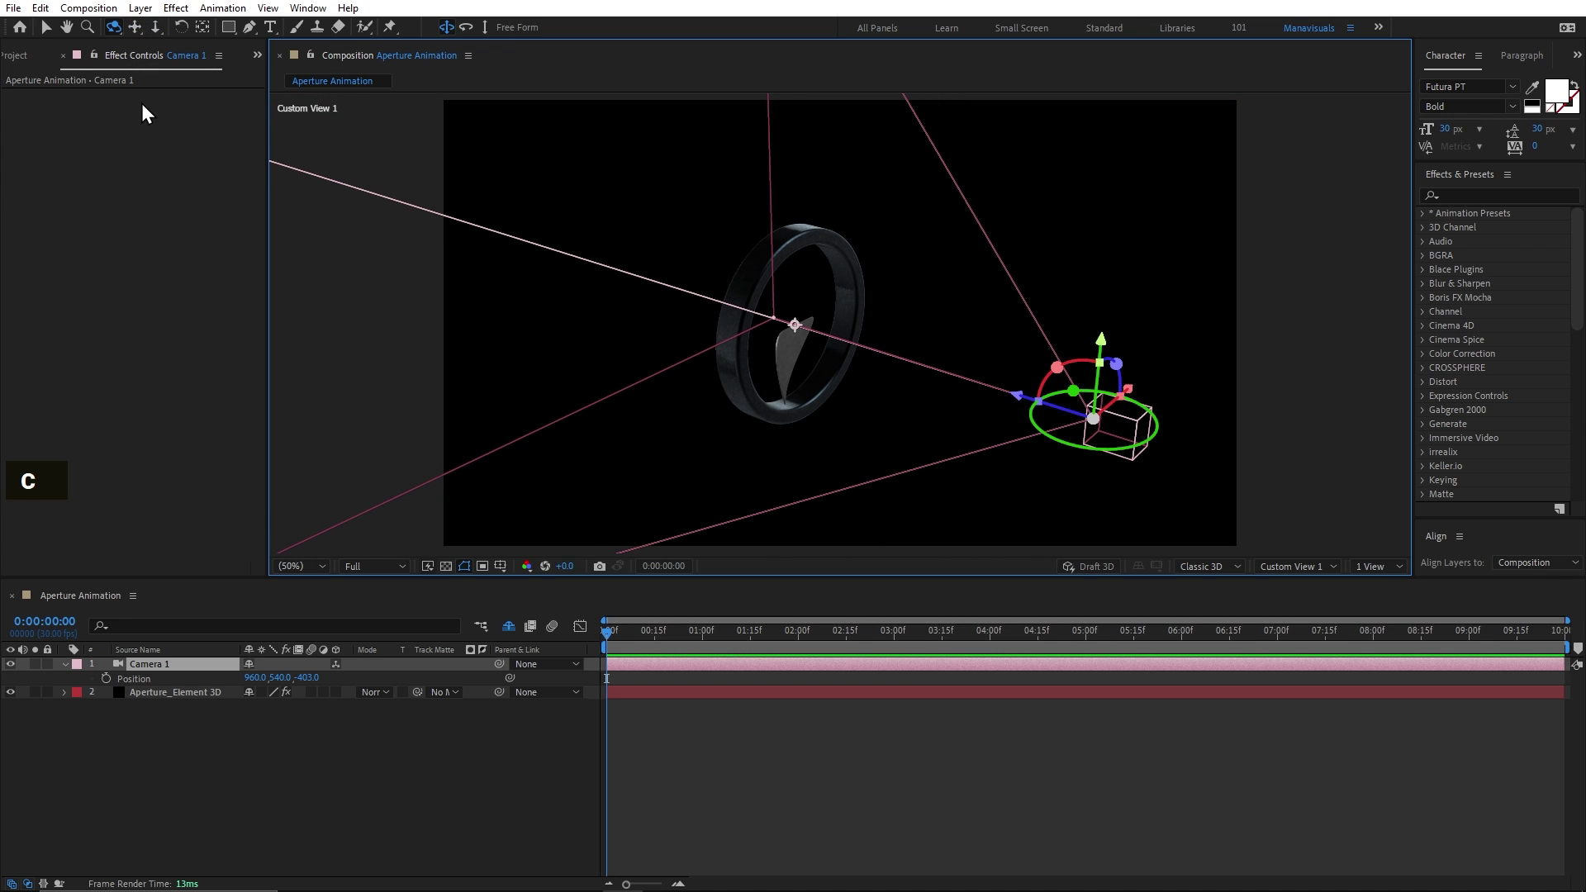
key(c)
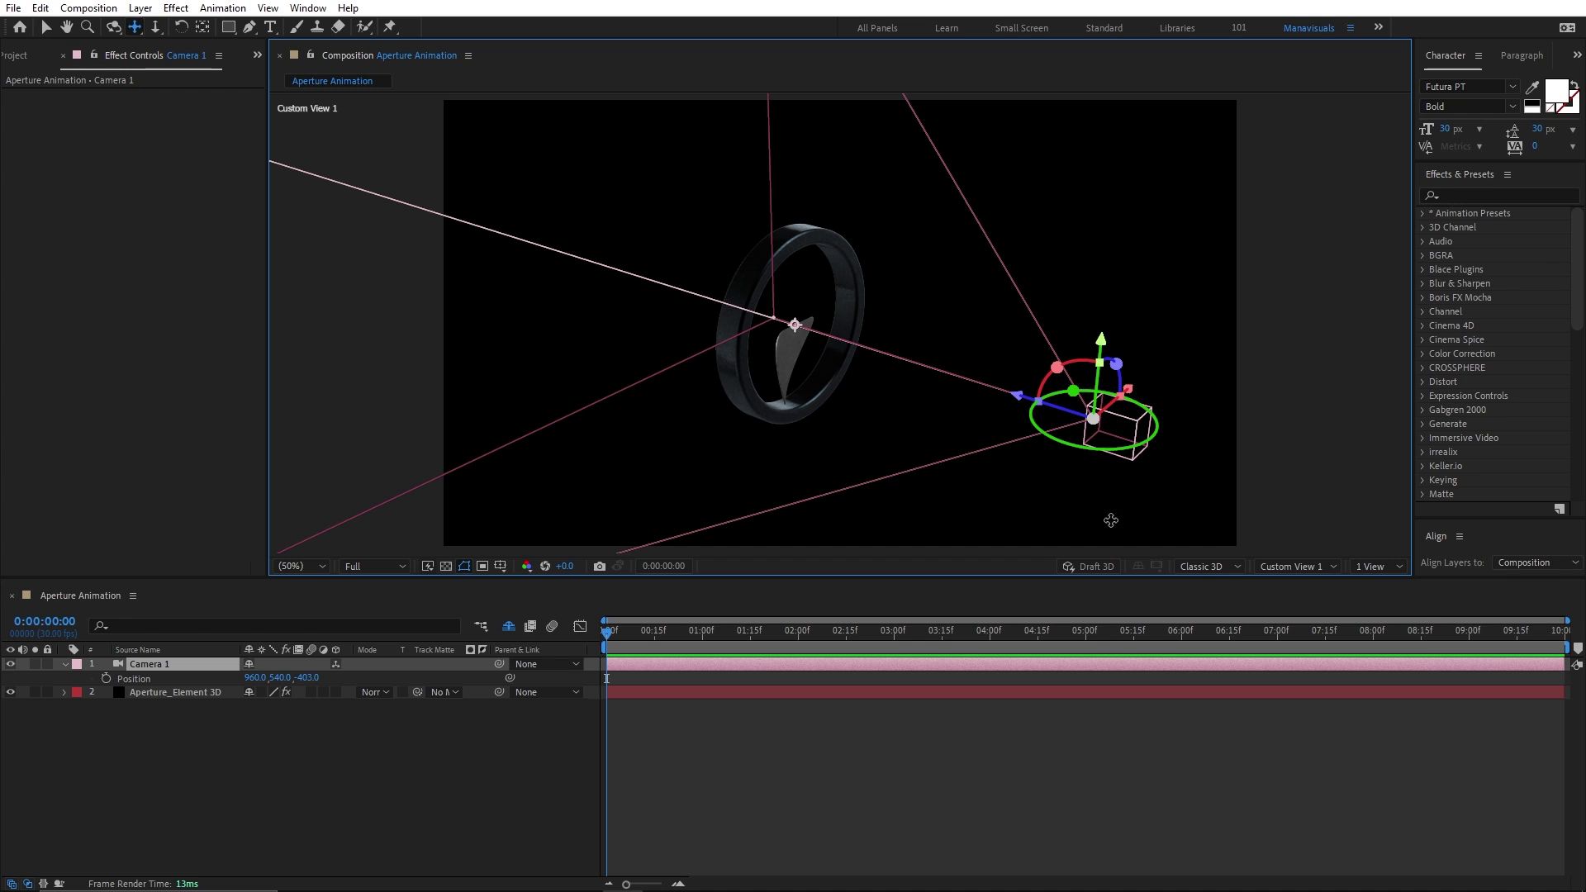
Pan and orbit Camera 1 in the Active Camera view to about 638, 418, -216, and check its placement in Custom View 1.
click(1284, 568)
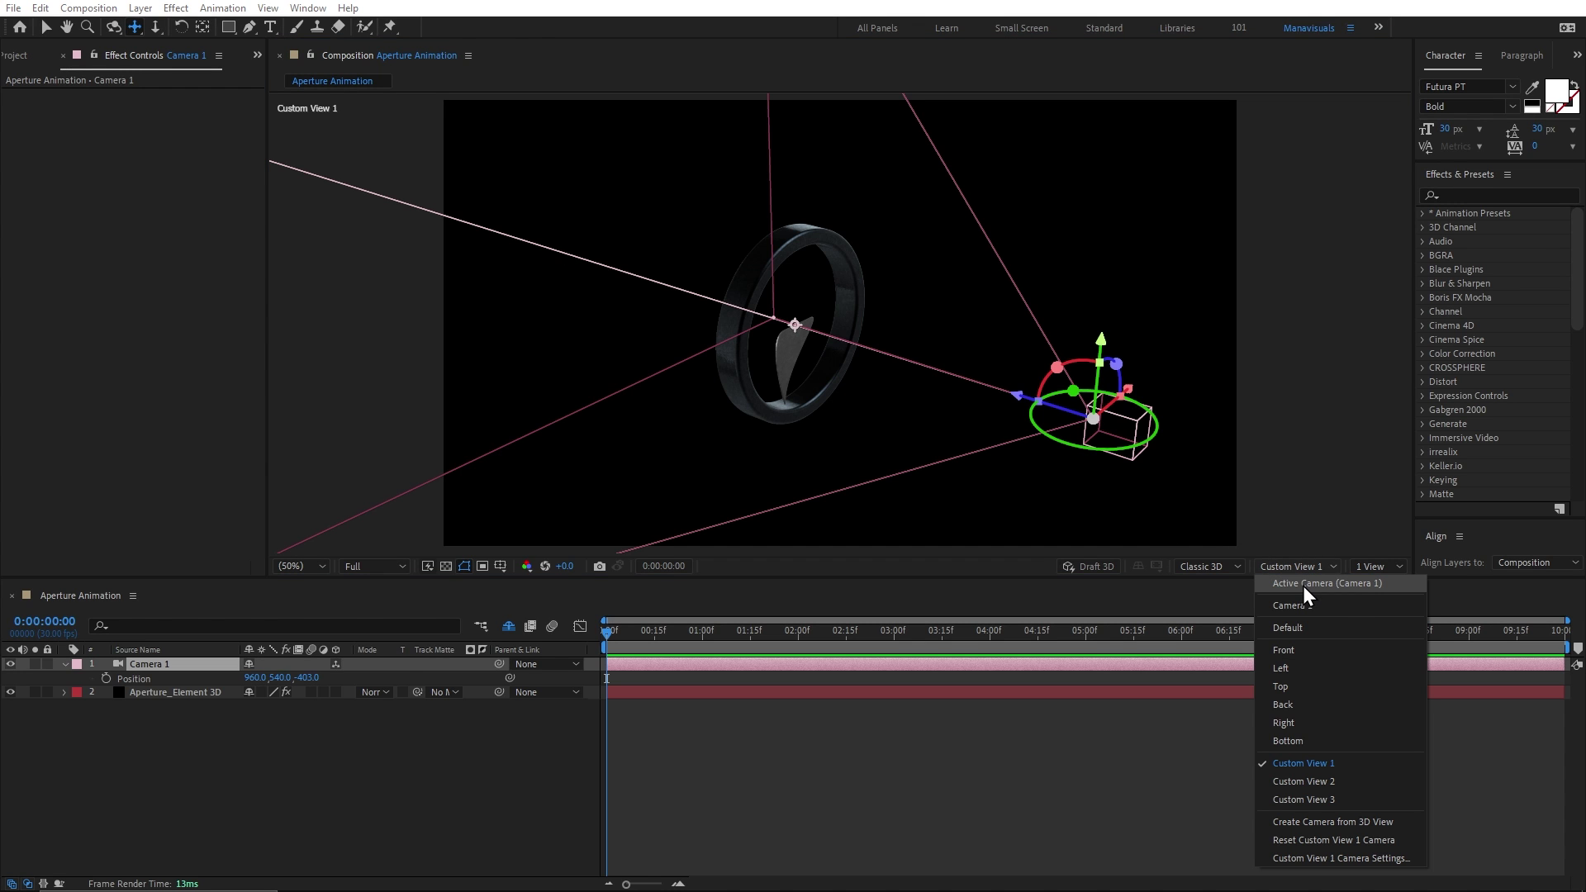
click(1302, 586)
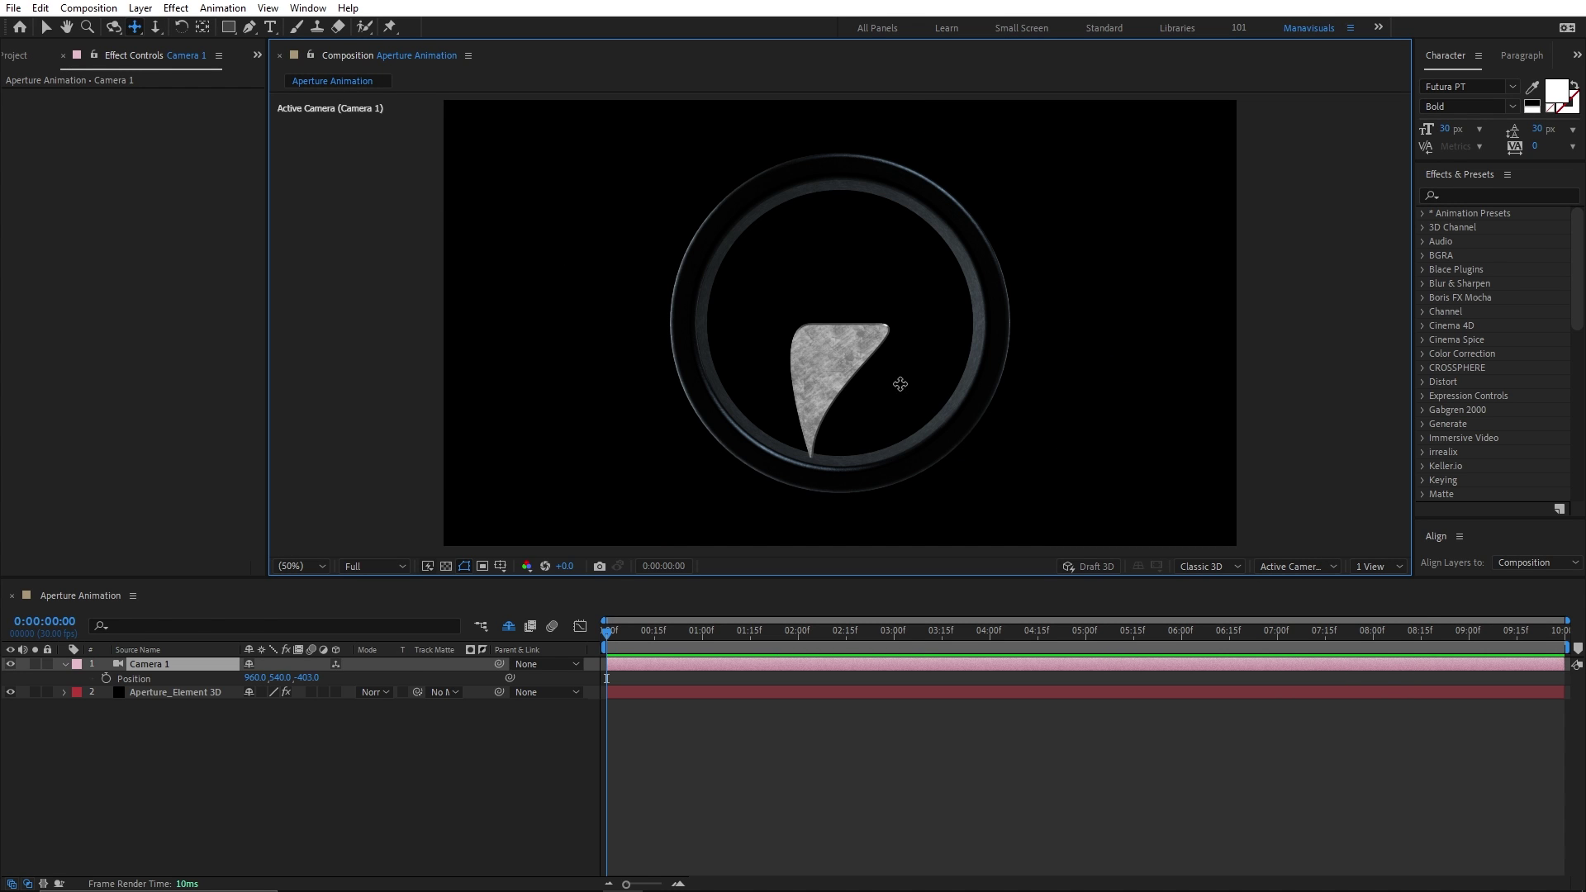
drag(900, 384, 903, 394)
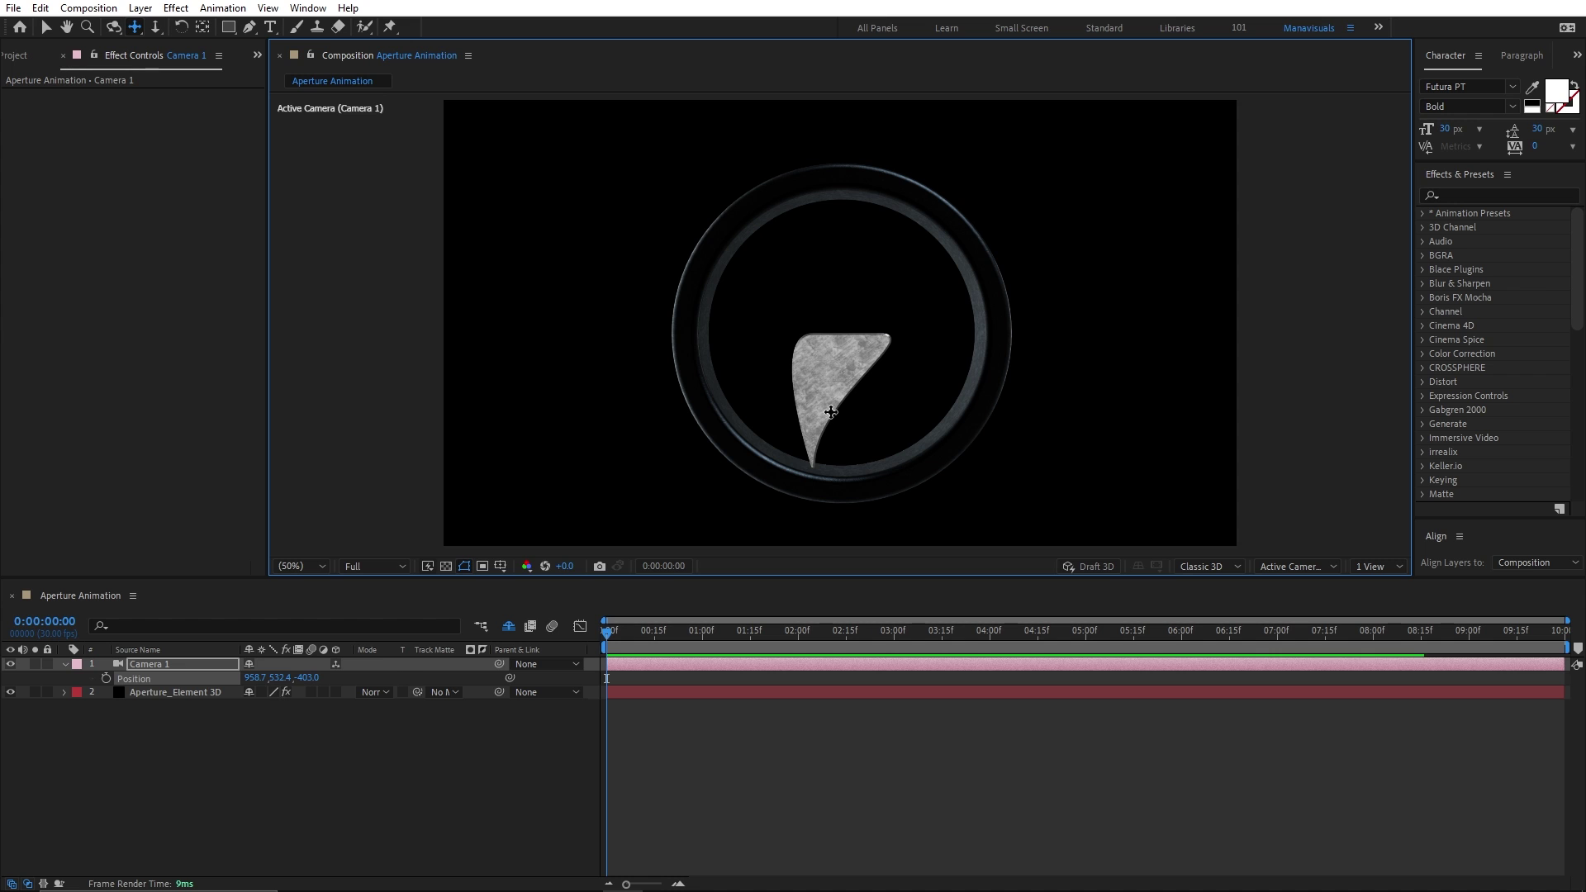
key(c)
drag(772, 319, 868, 331)
click(1291, 567)
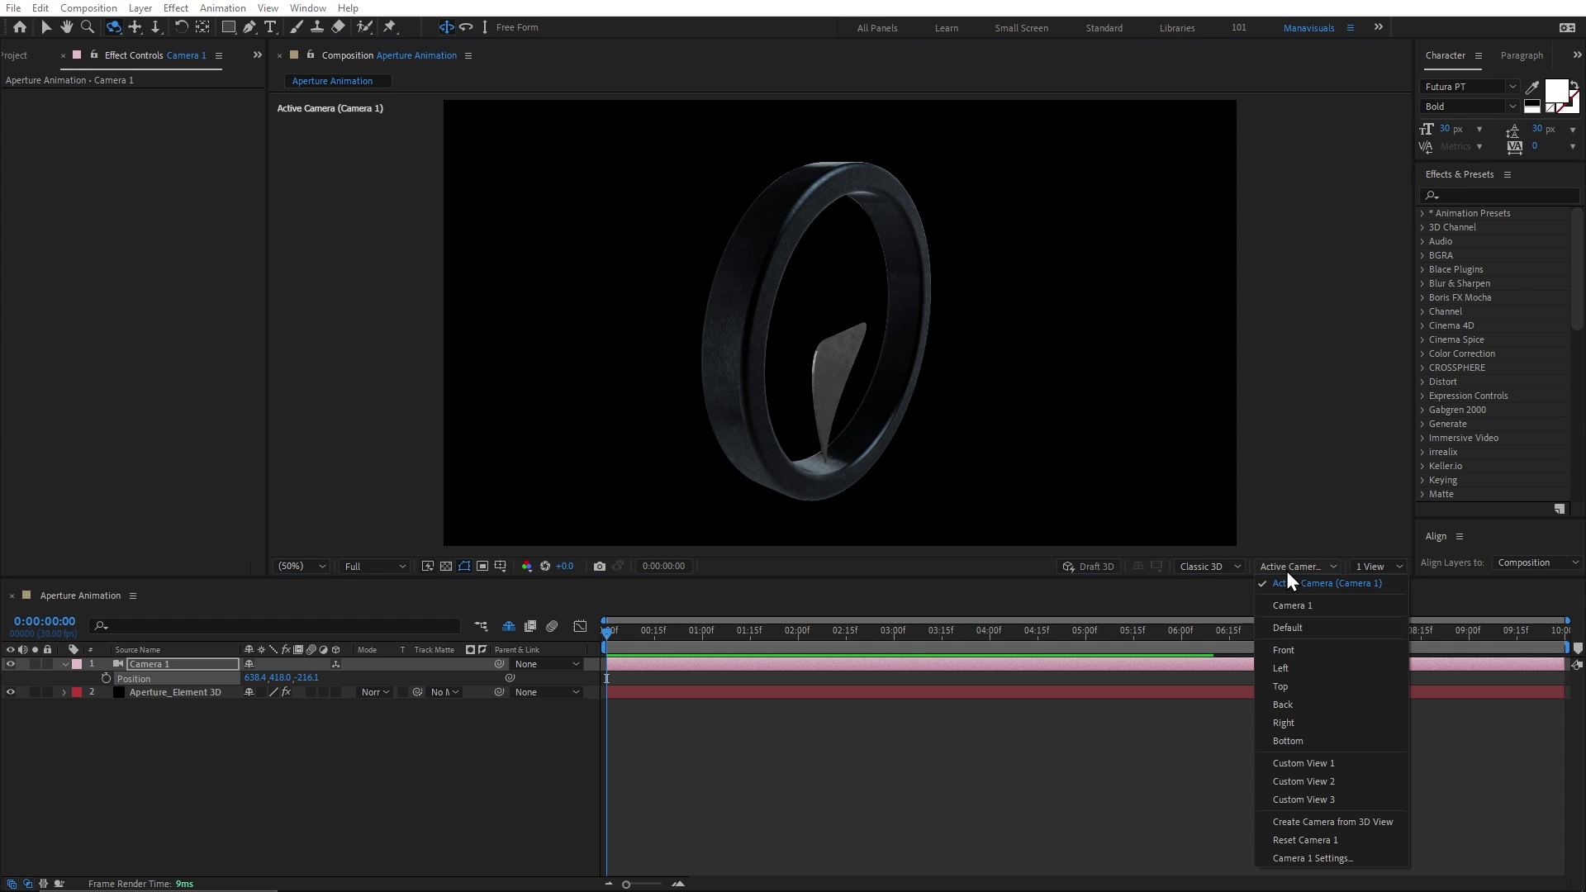
click(1314, 764)
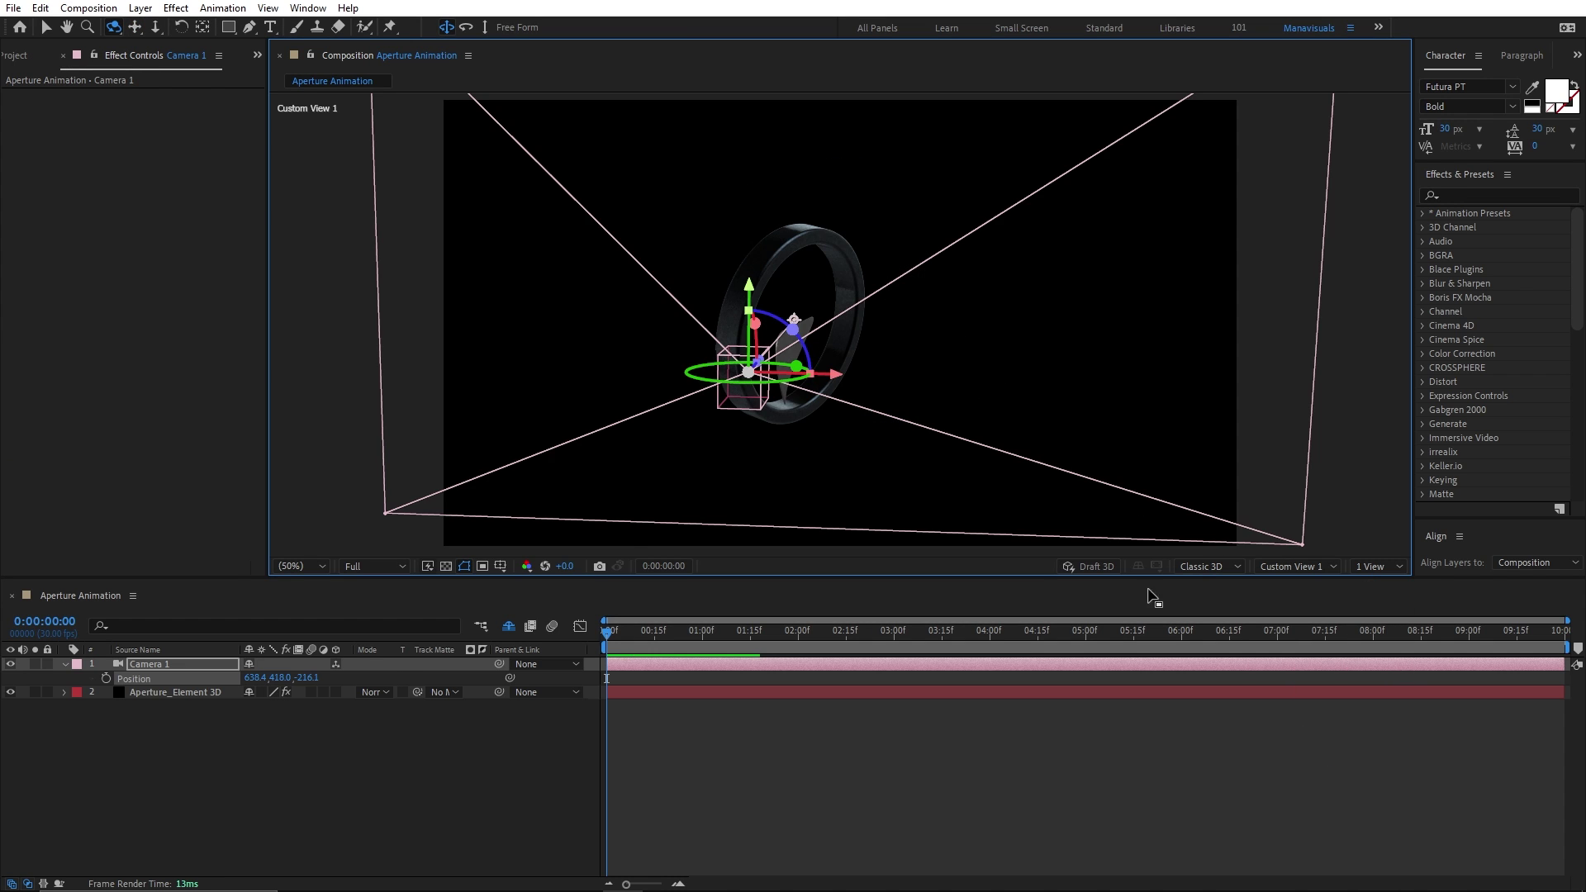
Undo the recent camera moves back to position 960, 540, -403 and frame the ring and blade closely in Custom View 1.
scroll(777, 372, down, 2)
key(ctrl+z)
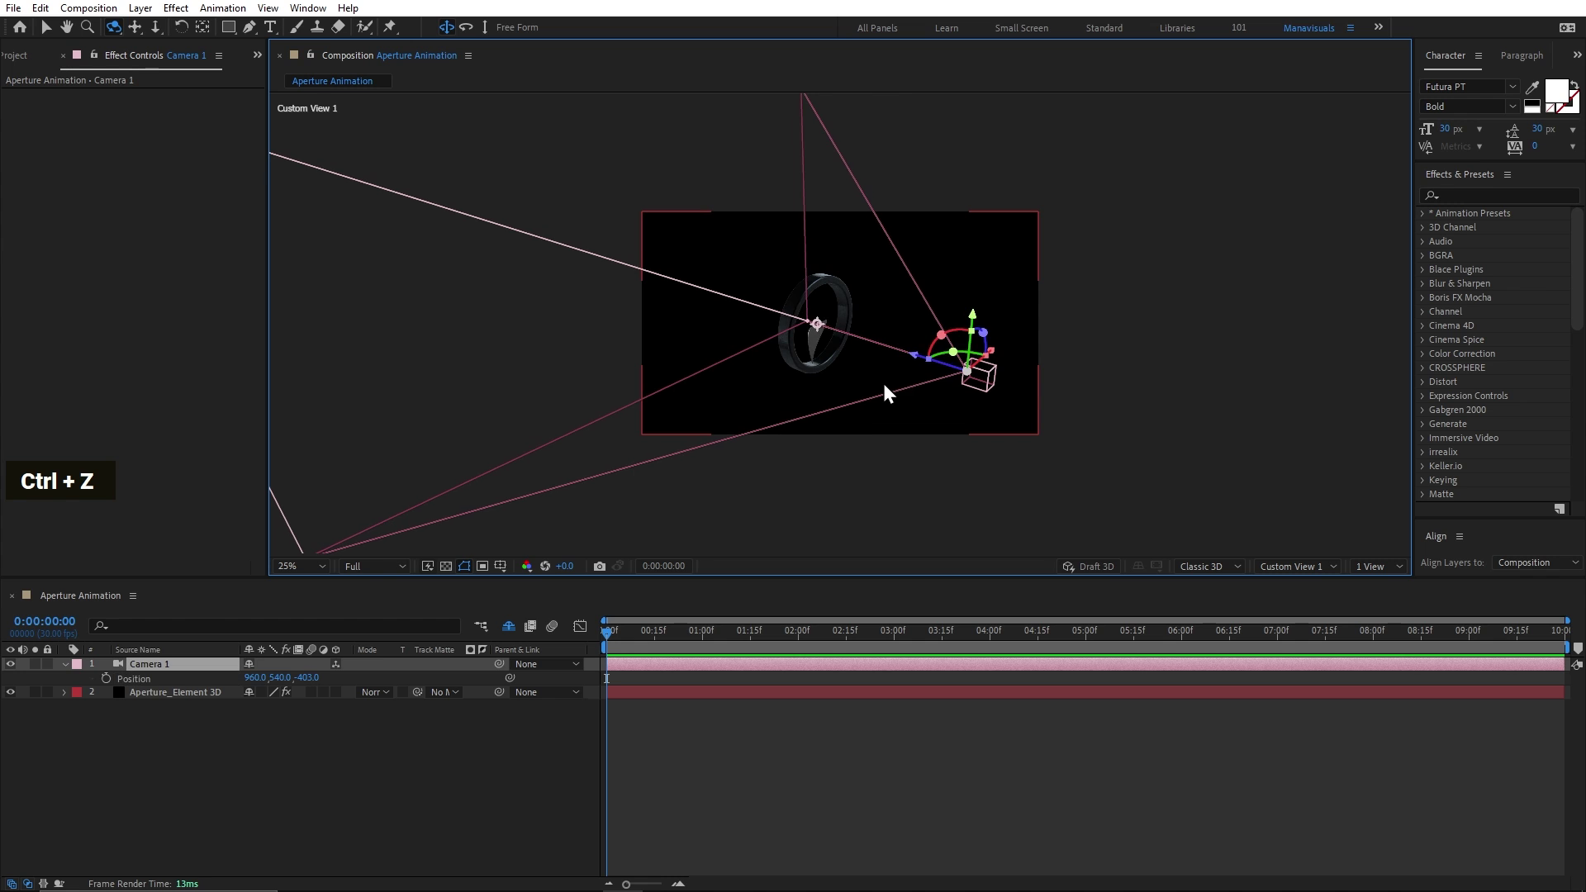
key(ctrl+z)
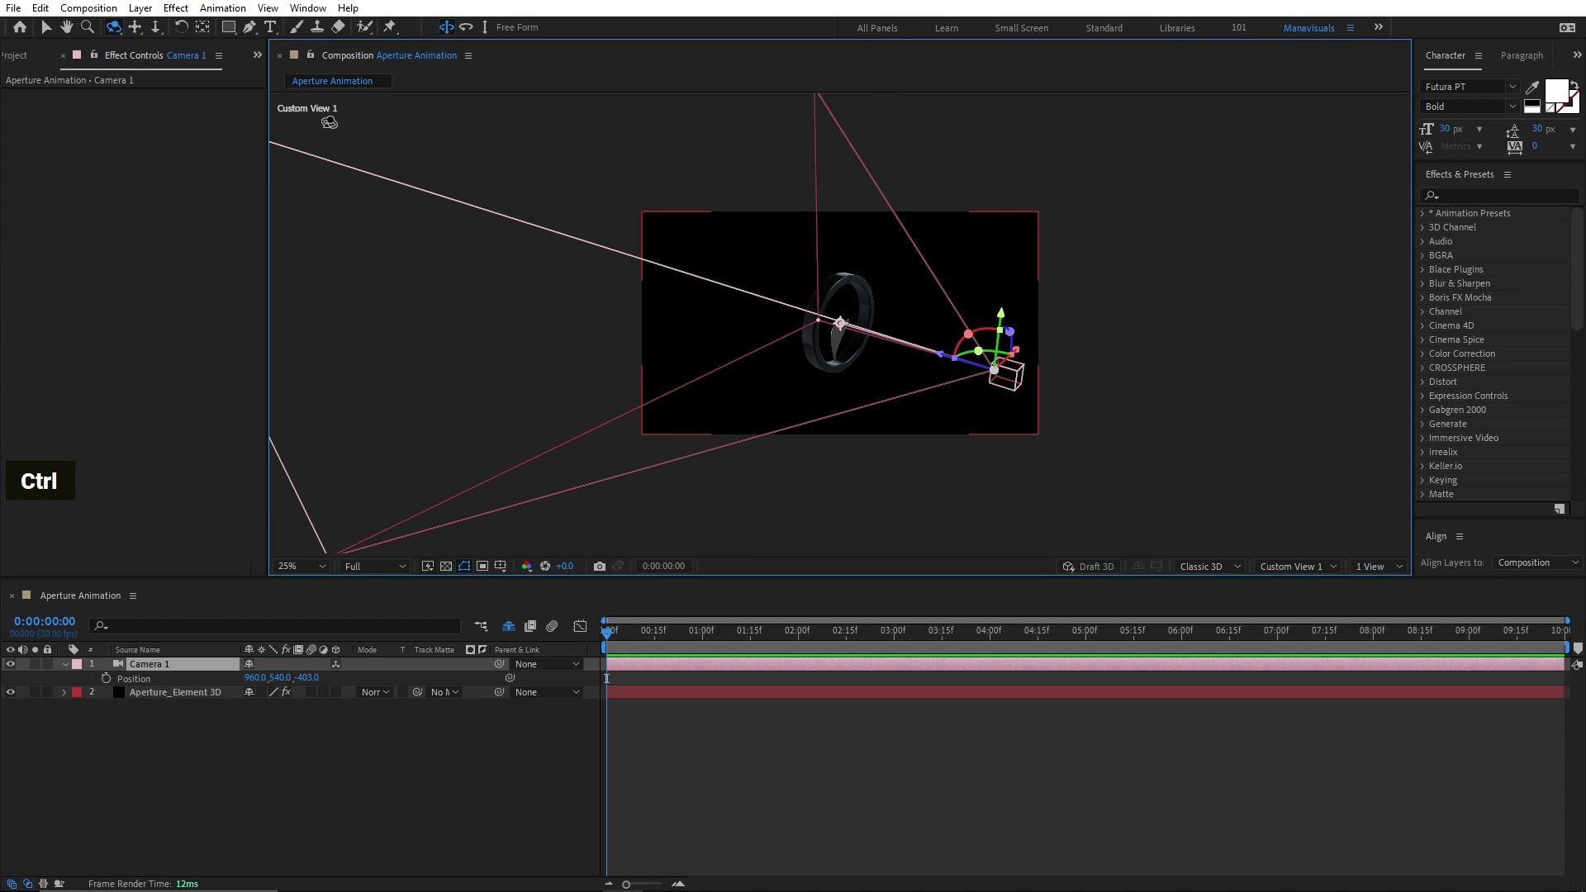
key(c)
key(c)
key(c)
drag(489, 204, 909, 266)
key(v)
click(978, 272)
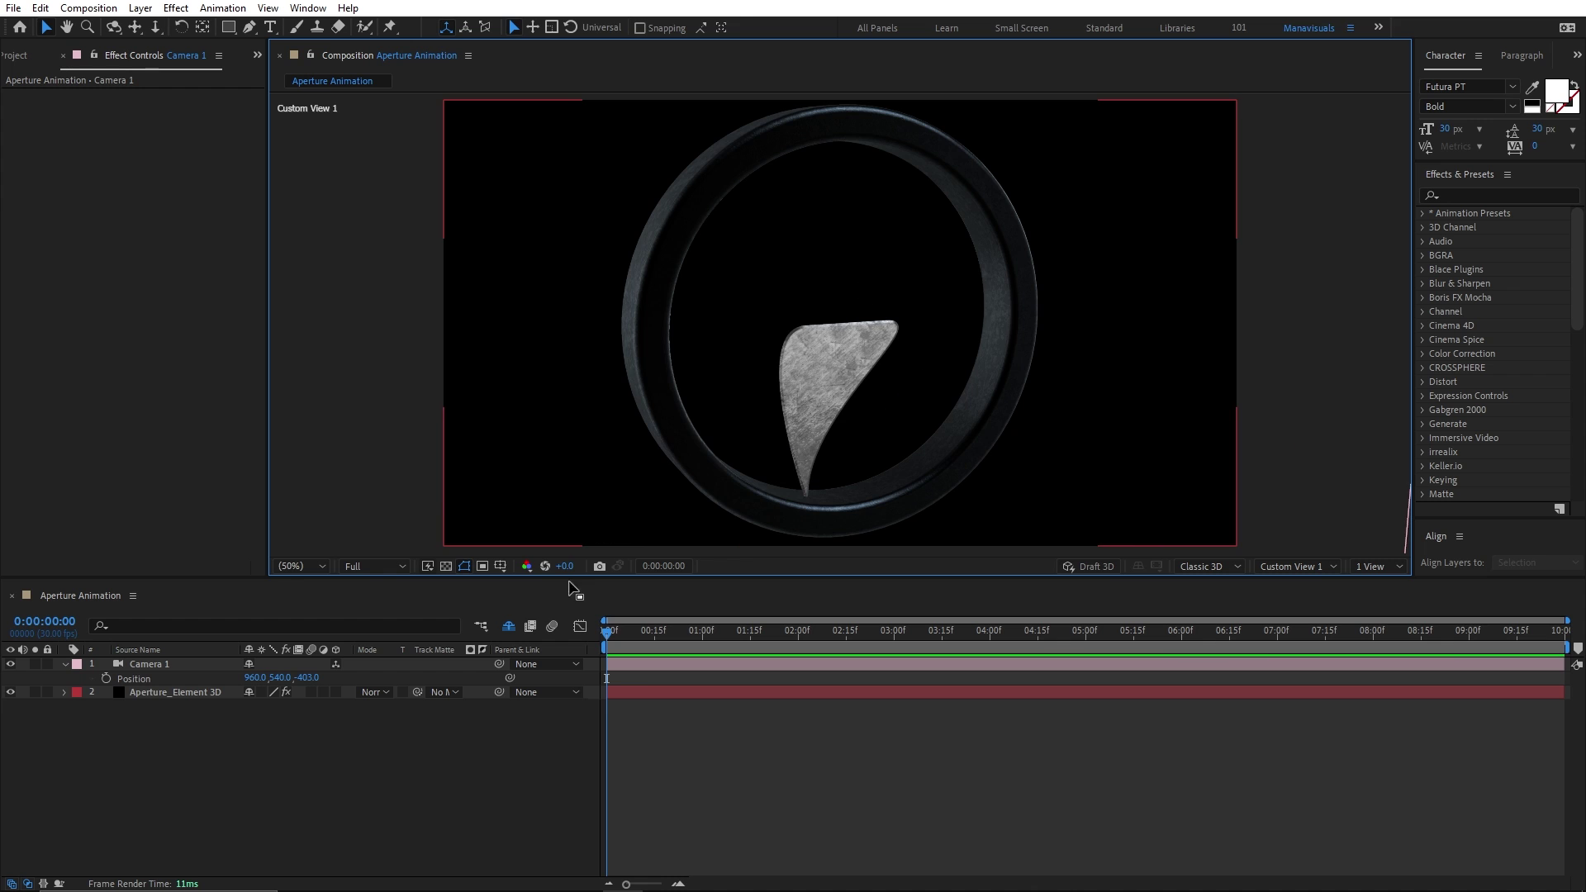
Select the Aperture_Element 3D layer, raise Group 2's particle count to 46 and widen the effect settings area.
click(168, 696)
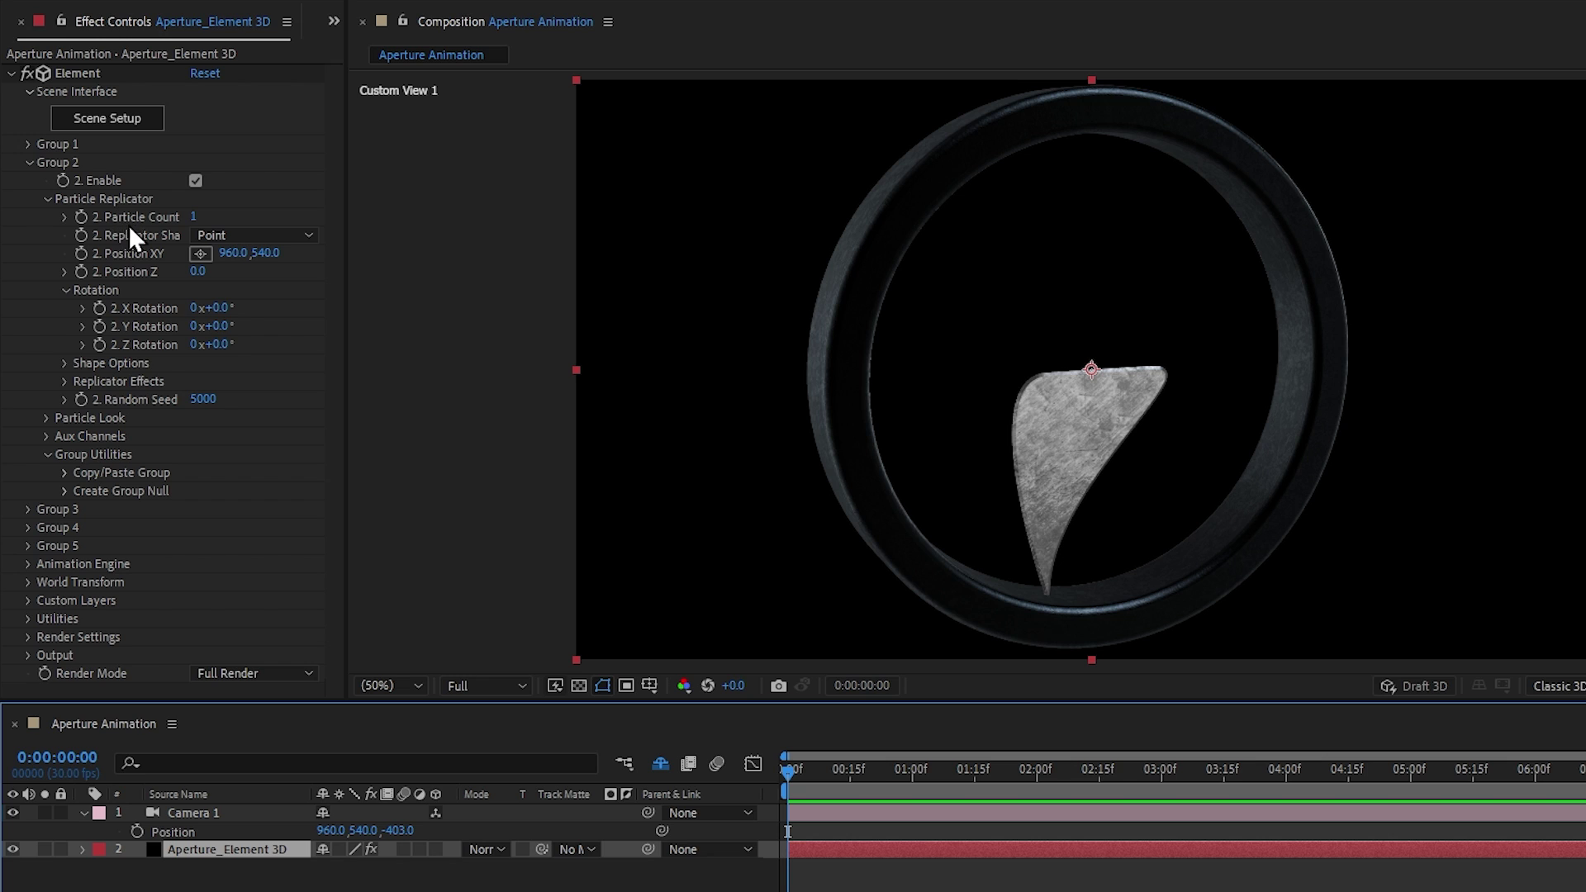
drag(195, 216, 248, 216)
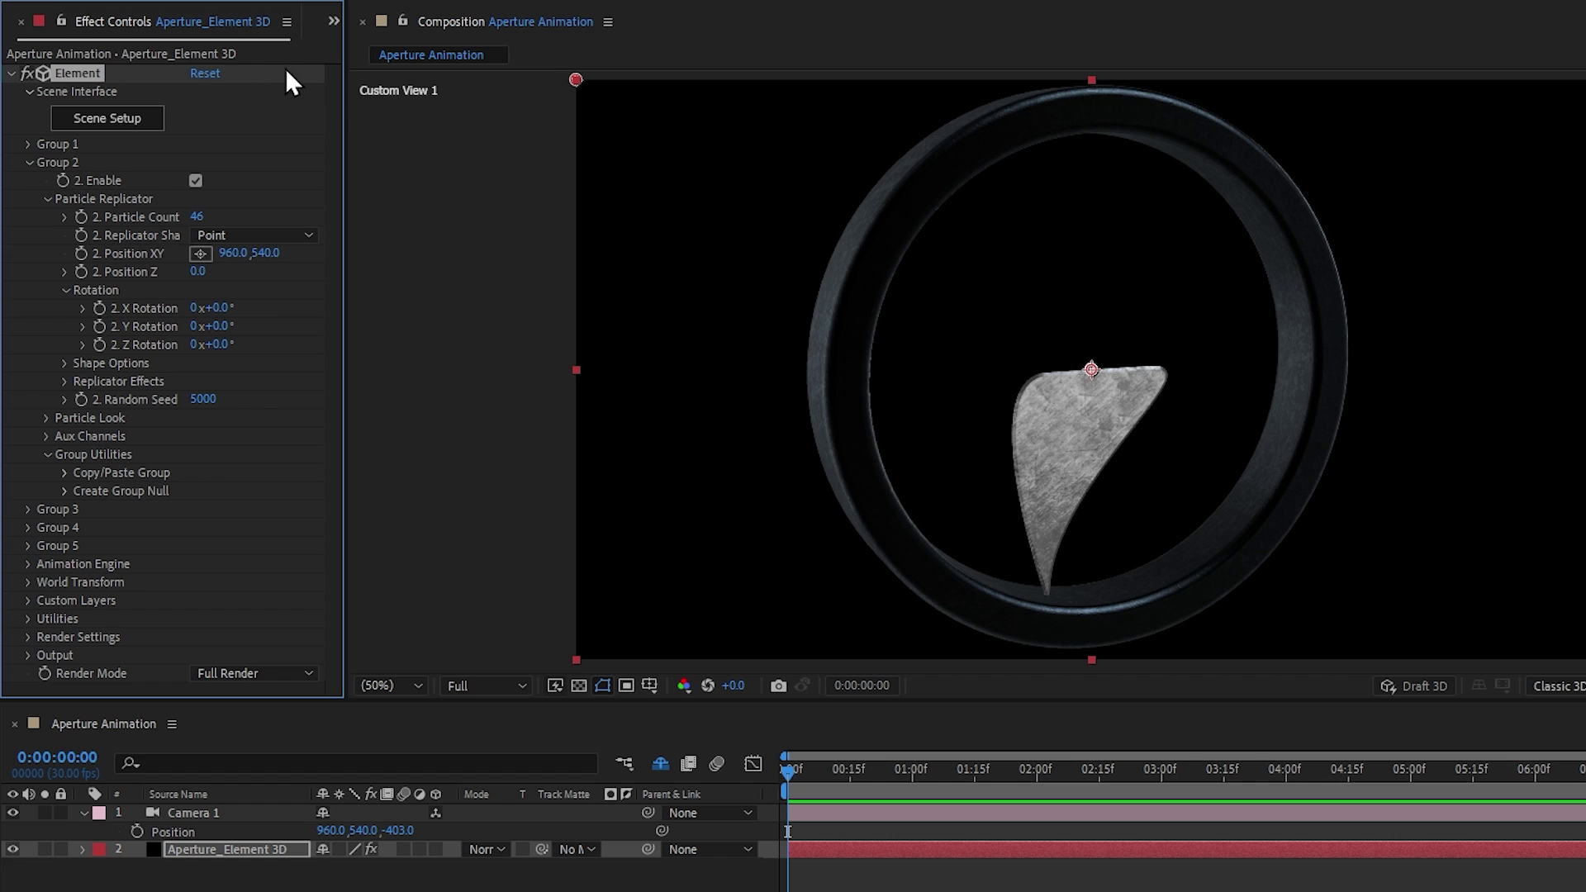
drag(343, 115, 378, 115)
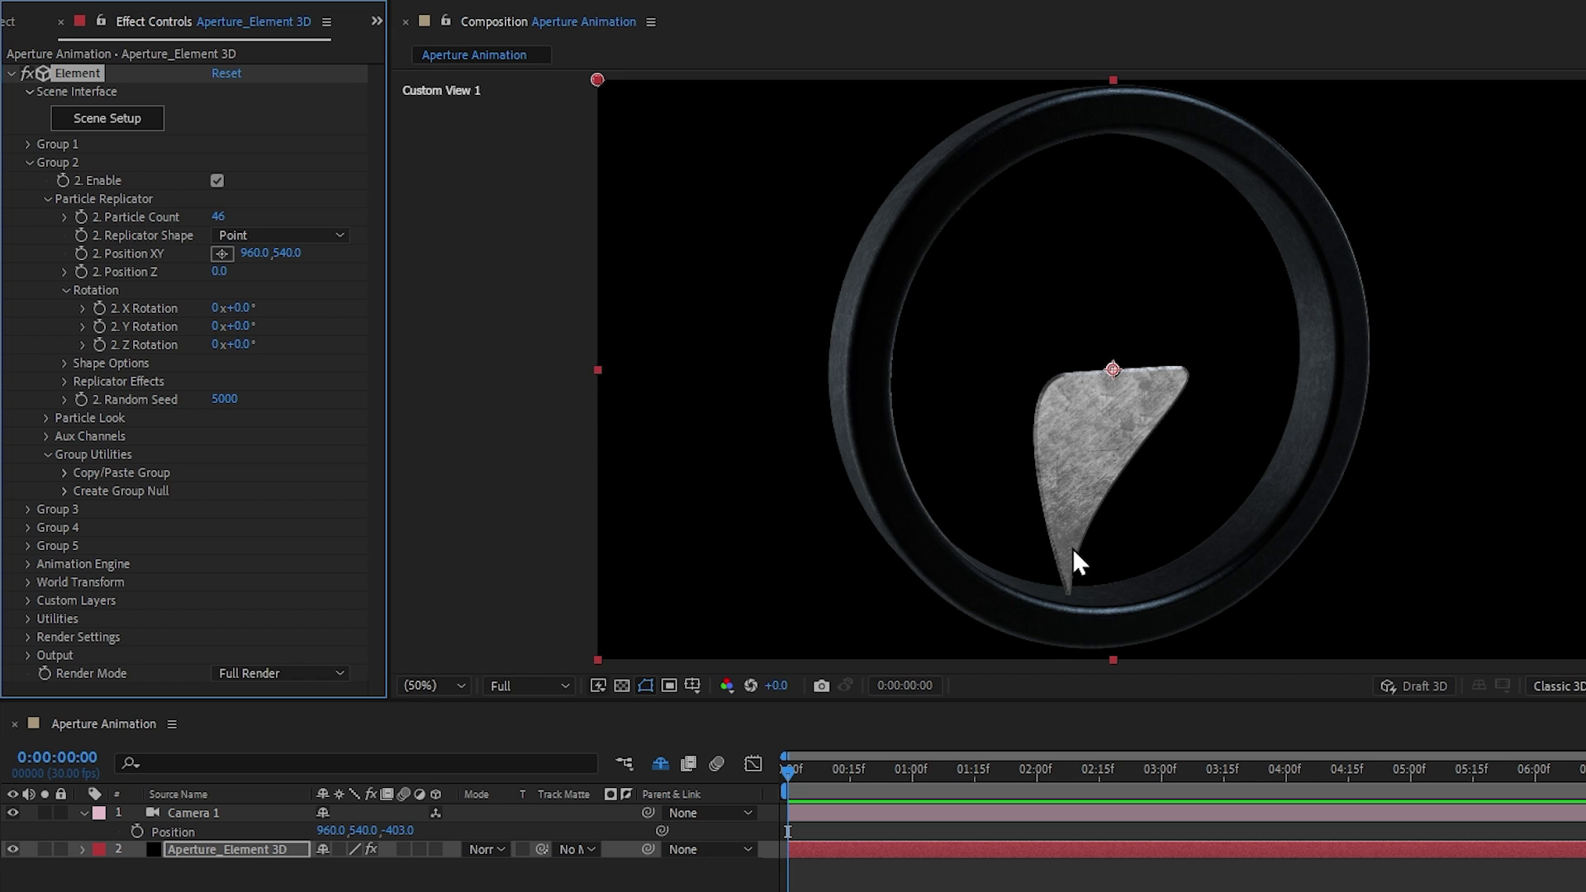
Try the 3D Grid replicator shape for Group 2 and inspect the blade arrangement from an angle.
click(289, 235)
click(322, 285)
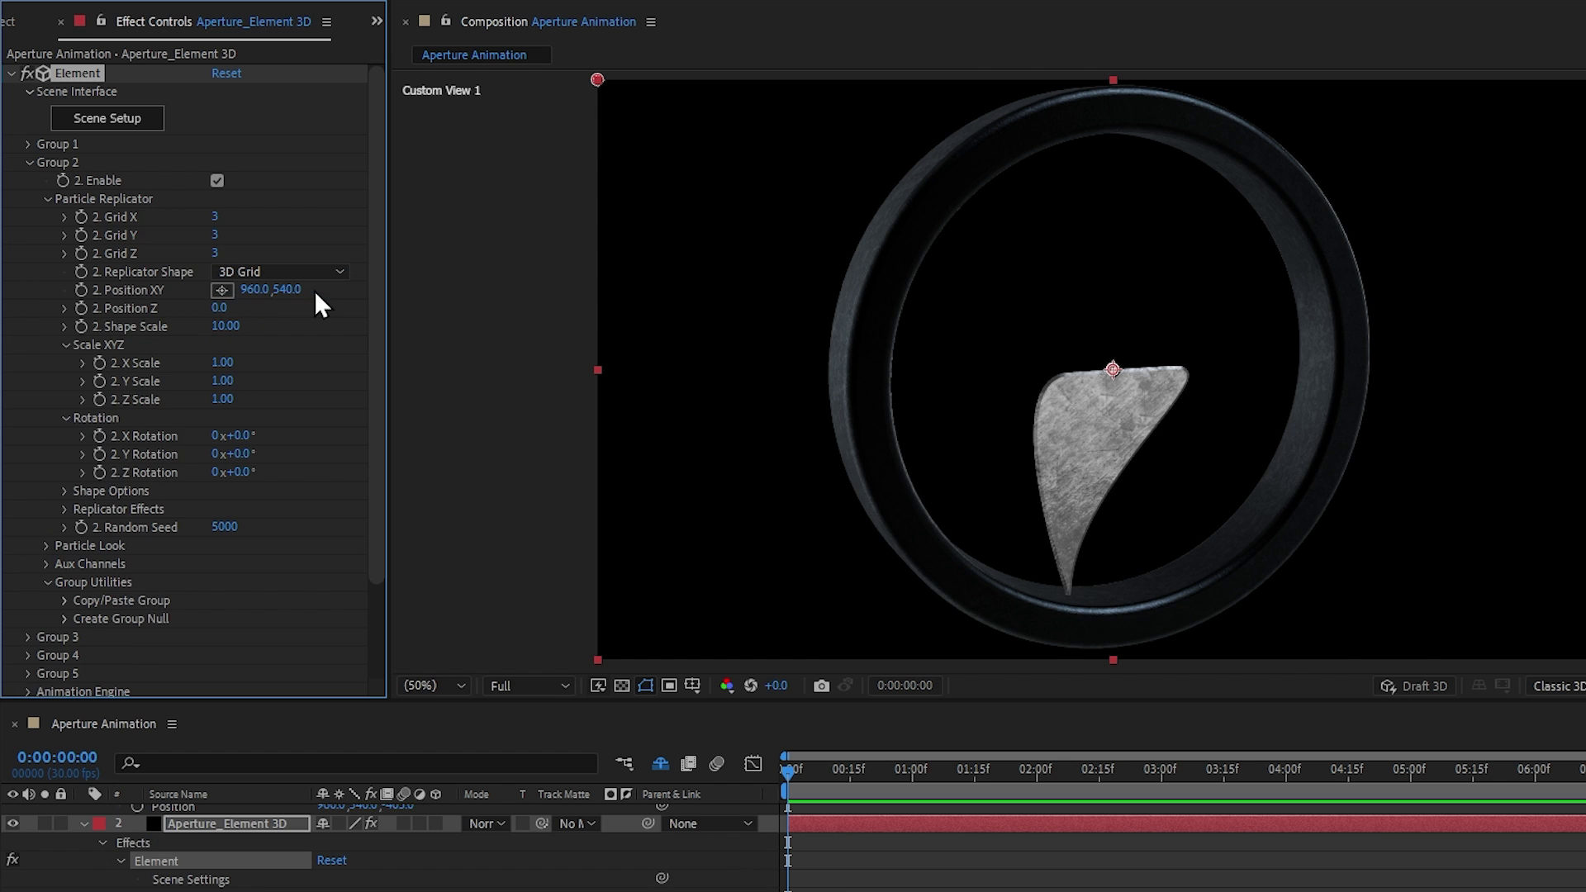
key(c)
drag(938, 379, 1017, 308)
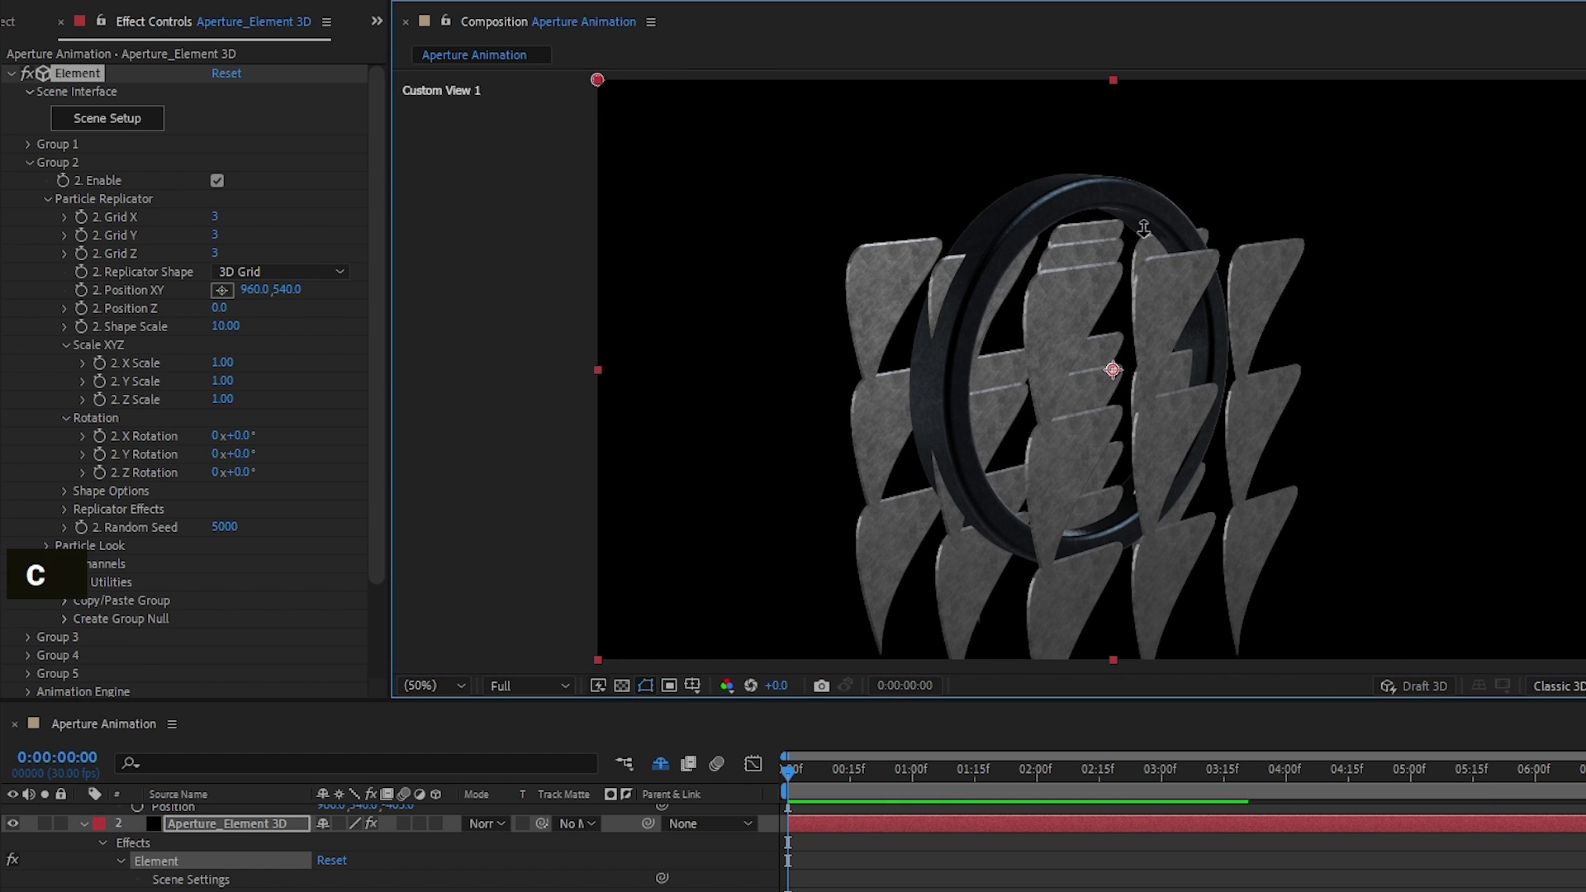
Arrange Group 2's blades with the Ring replicator shape and a particle count of 25.
click(276, 273)
click(289, 393)
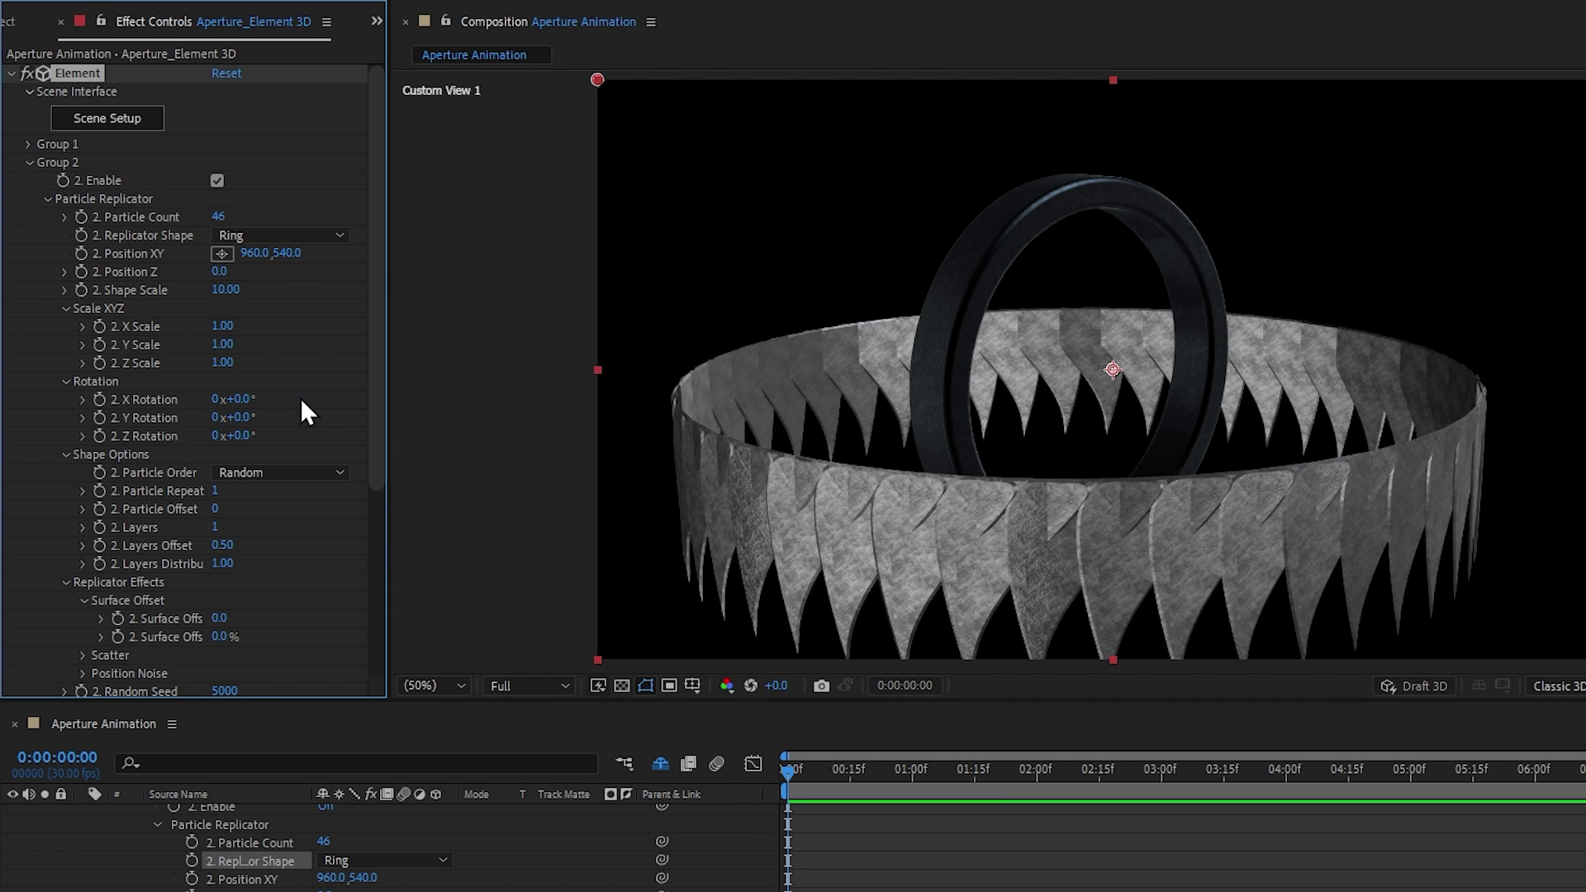
key(c)
drag(1109, 450, 982, 173)
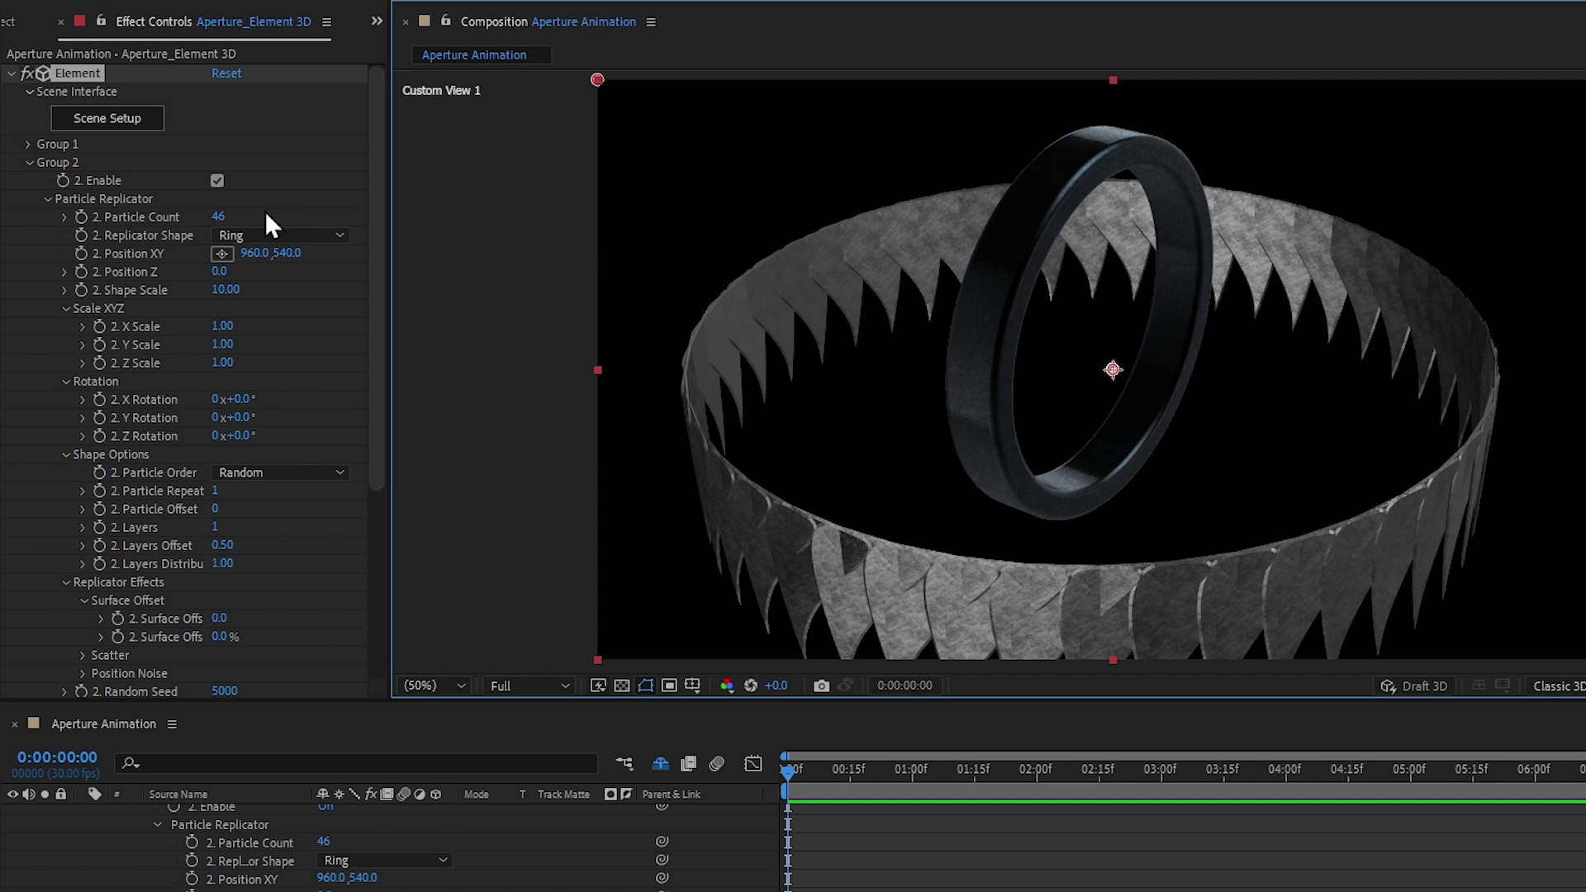
click(214, 216)
text(25)
key(Return)
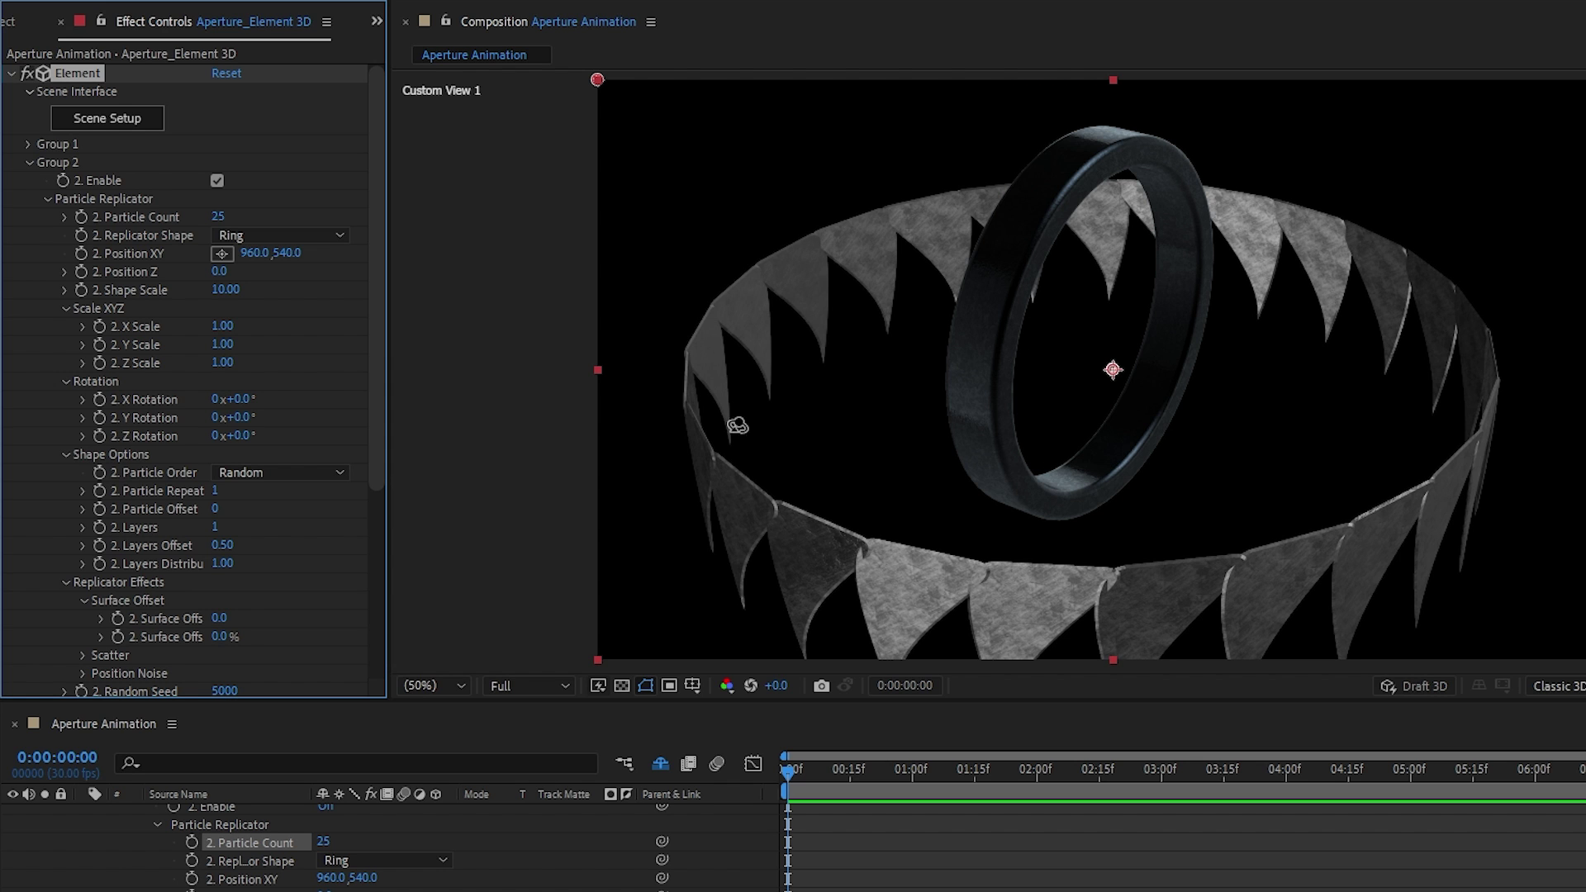
Set Group 2's replicator X Rotation to 90° and check the blade circle against the steel ring face-on.
drag(240, 400, 301, 389)
click(240, 400)
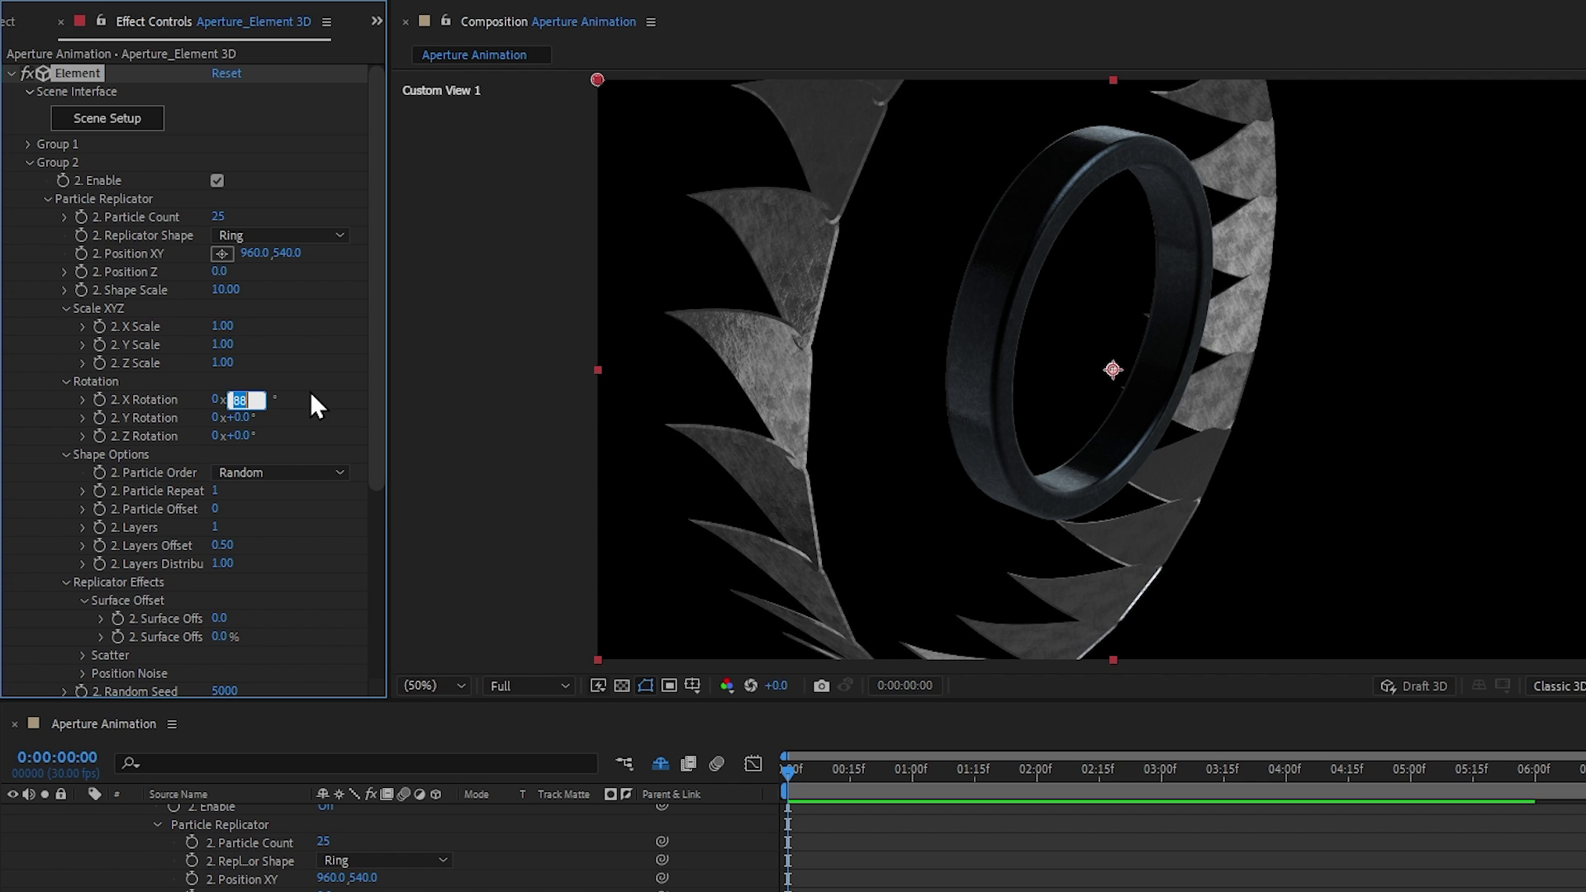
text(90)
key(Return)
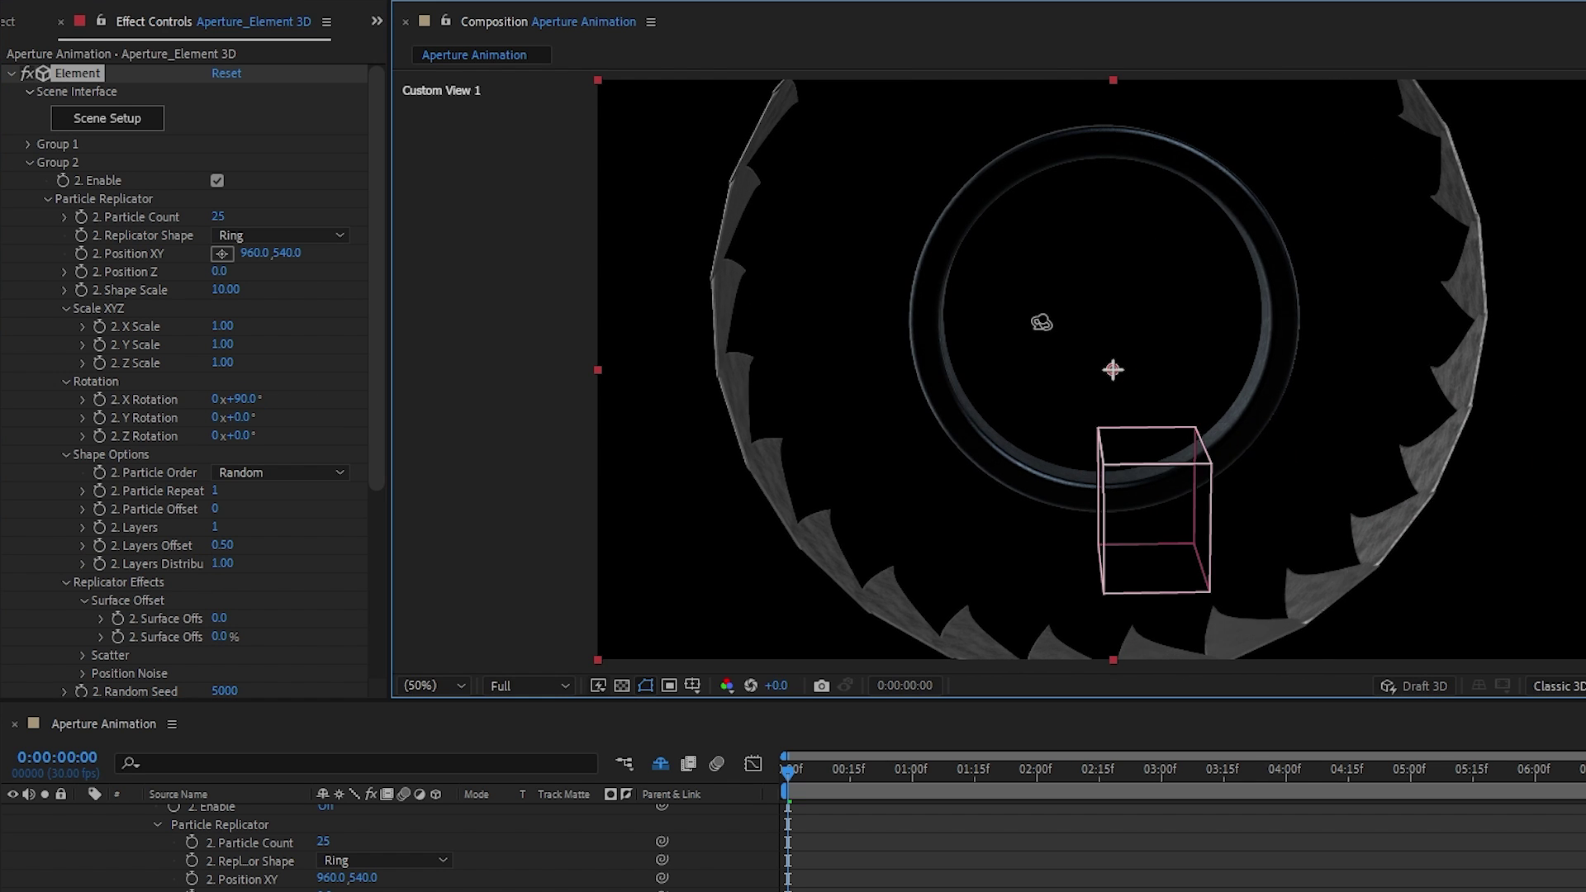
key(c)
drag(1094, 273, 1050, 84)
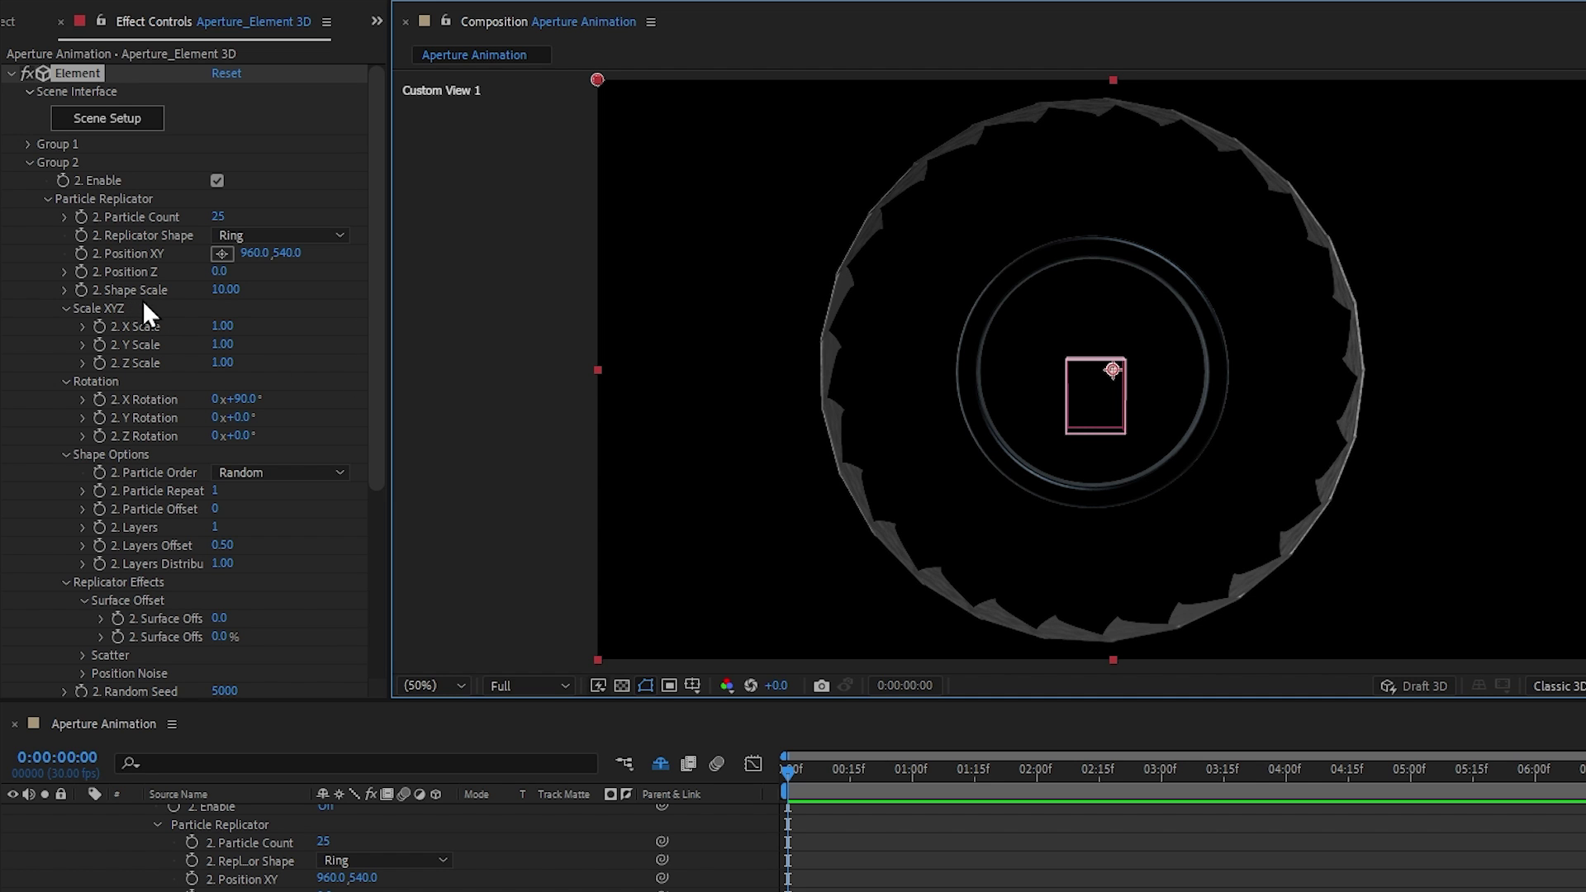
Reduce Group 2's Shape Scale to 4.41 to fit the blade circle to the steel ring, checking it from several angles.
drag(223, 289, 170, 299)
key(c)
mouse_move(1020, 353)
mouse_down()
mouse_move(1109, 365)
mouse_move(1045, 354)
mouse_up()
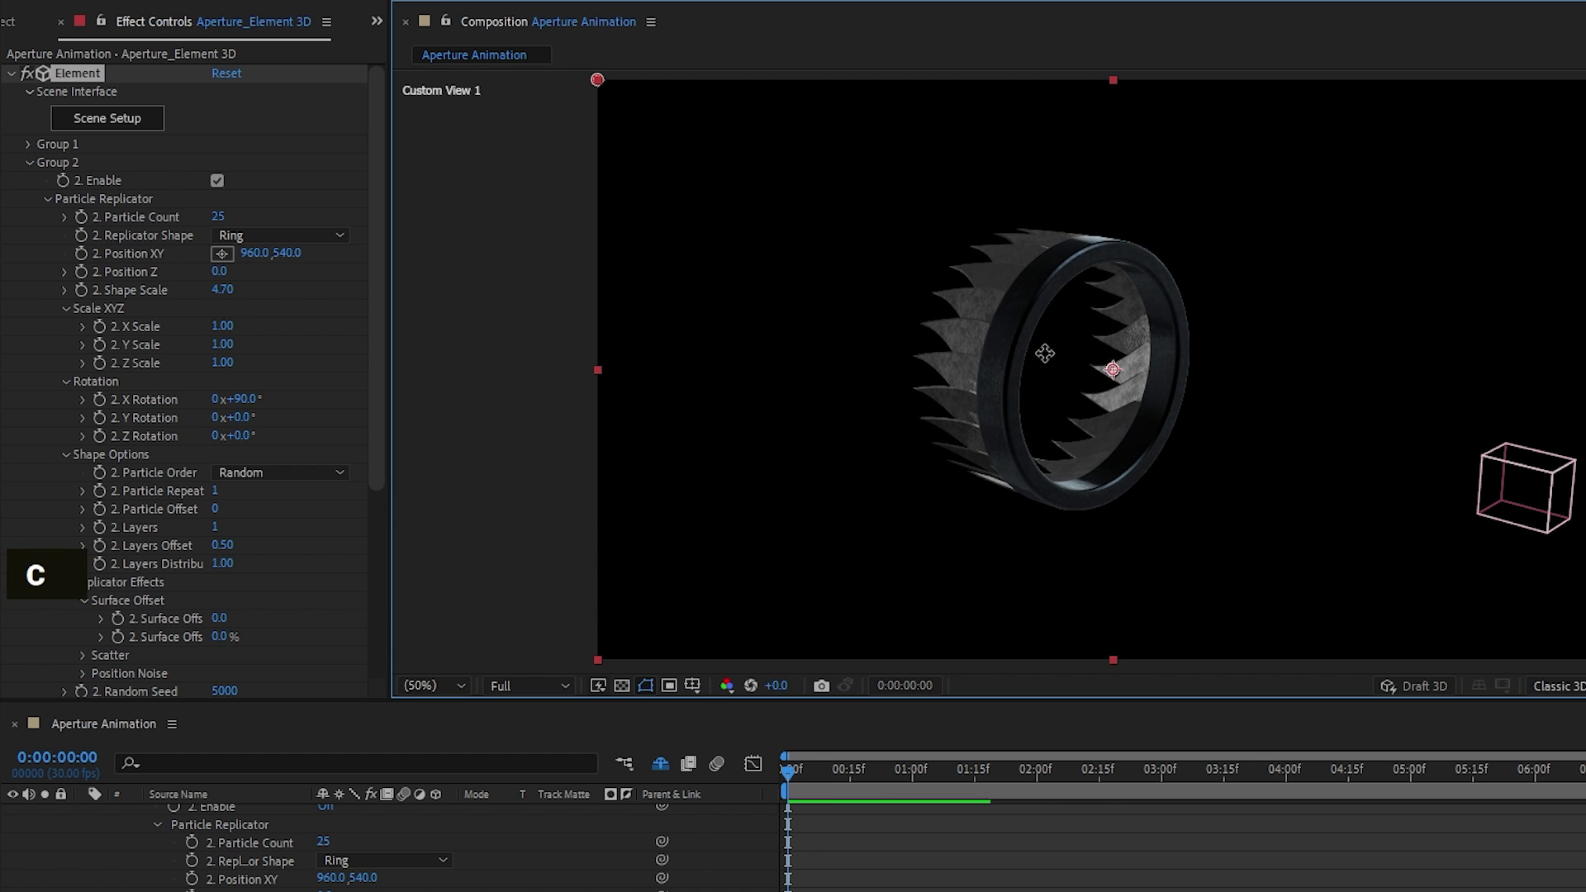
scroll(1033, 364, up, 5)
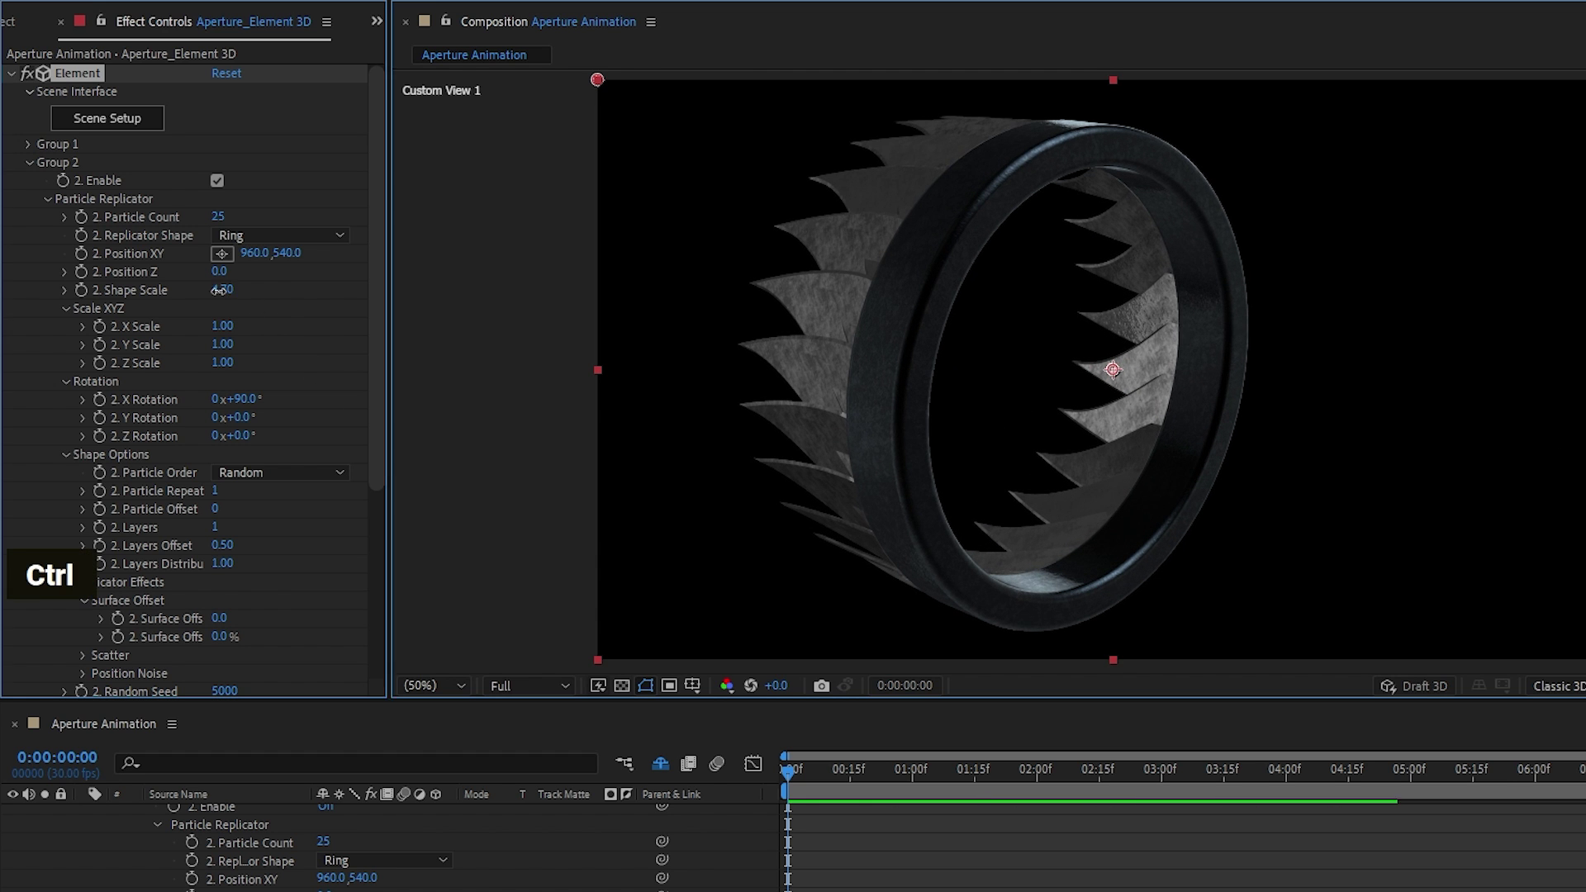
drag(217, 291, 207, 291)
key(c)
drag(843, 383, 1107, 363)
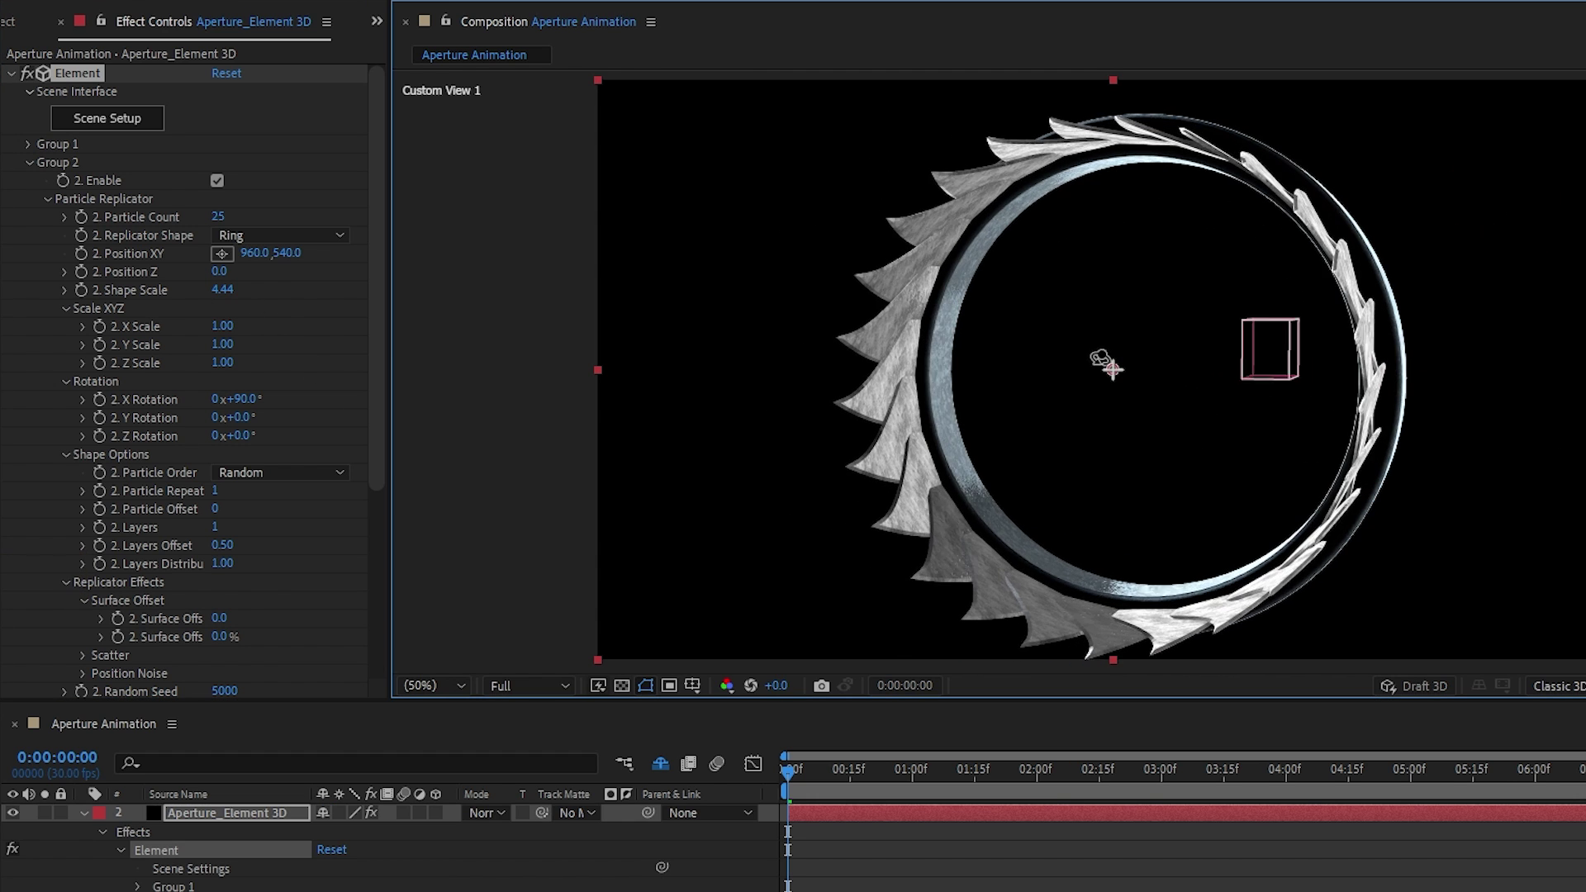
drag(236, 295, 223, 300)
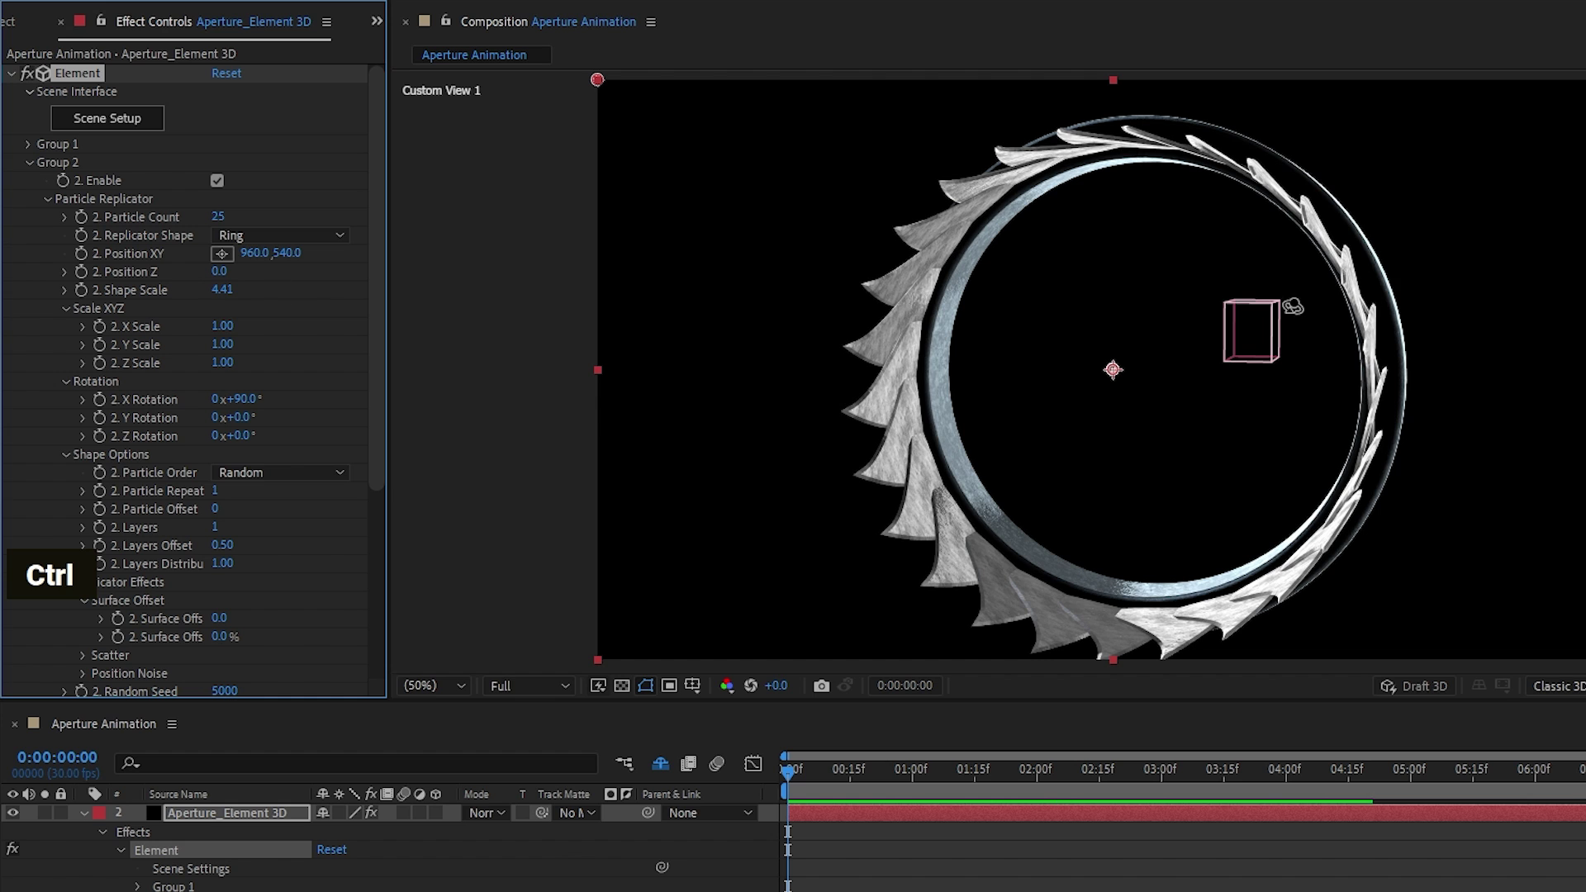
drag(1293, 307, 912, 168)
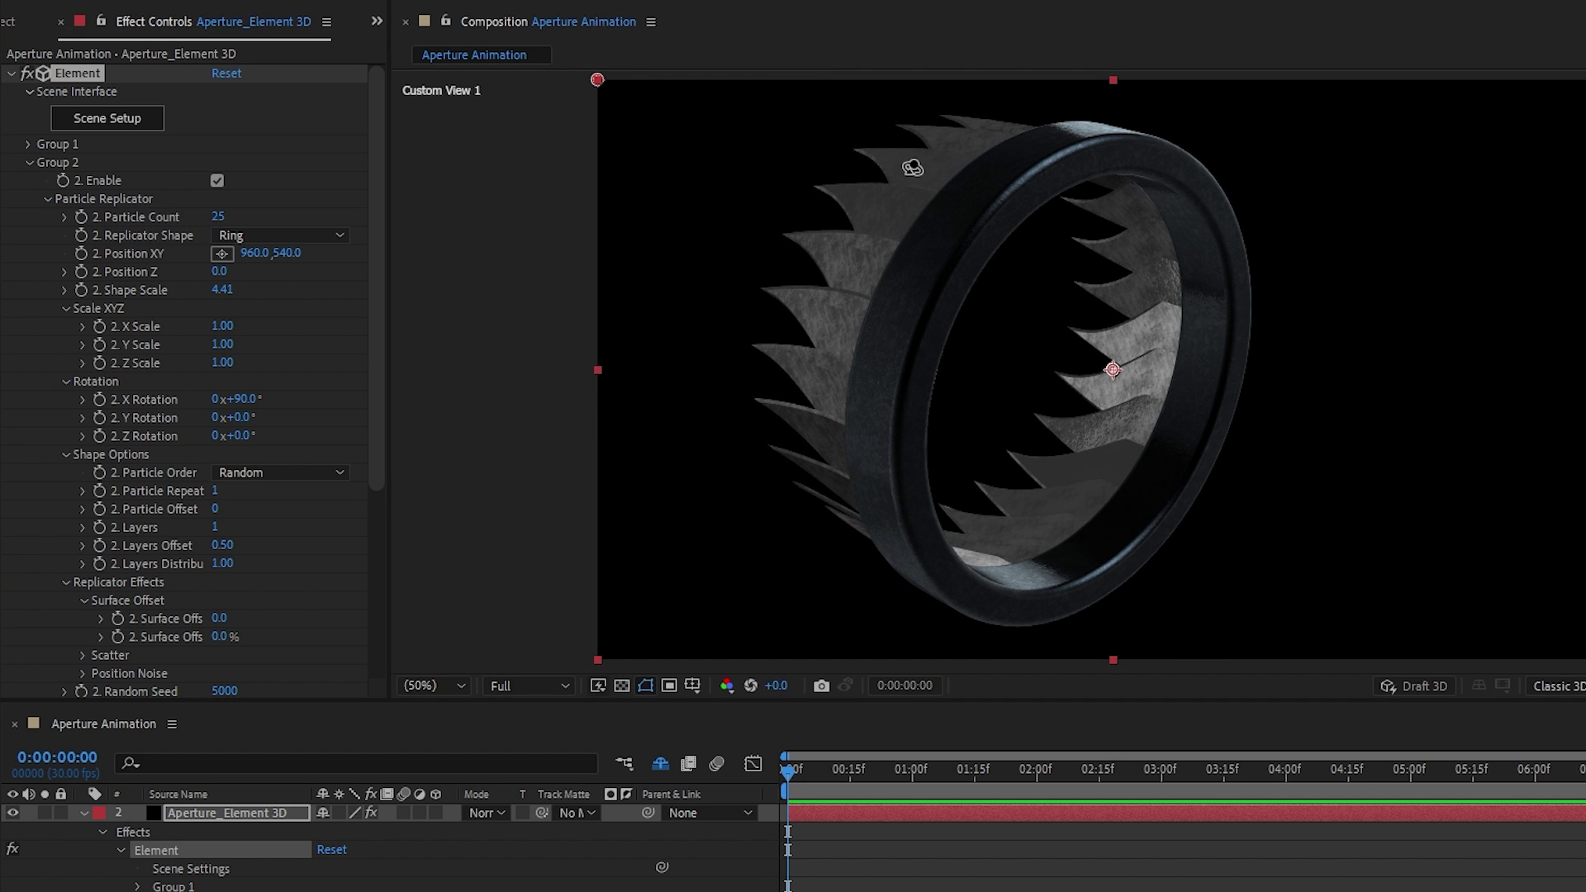
drag(966, 413, 998, 387)
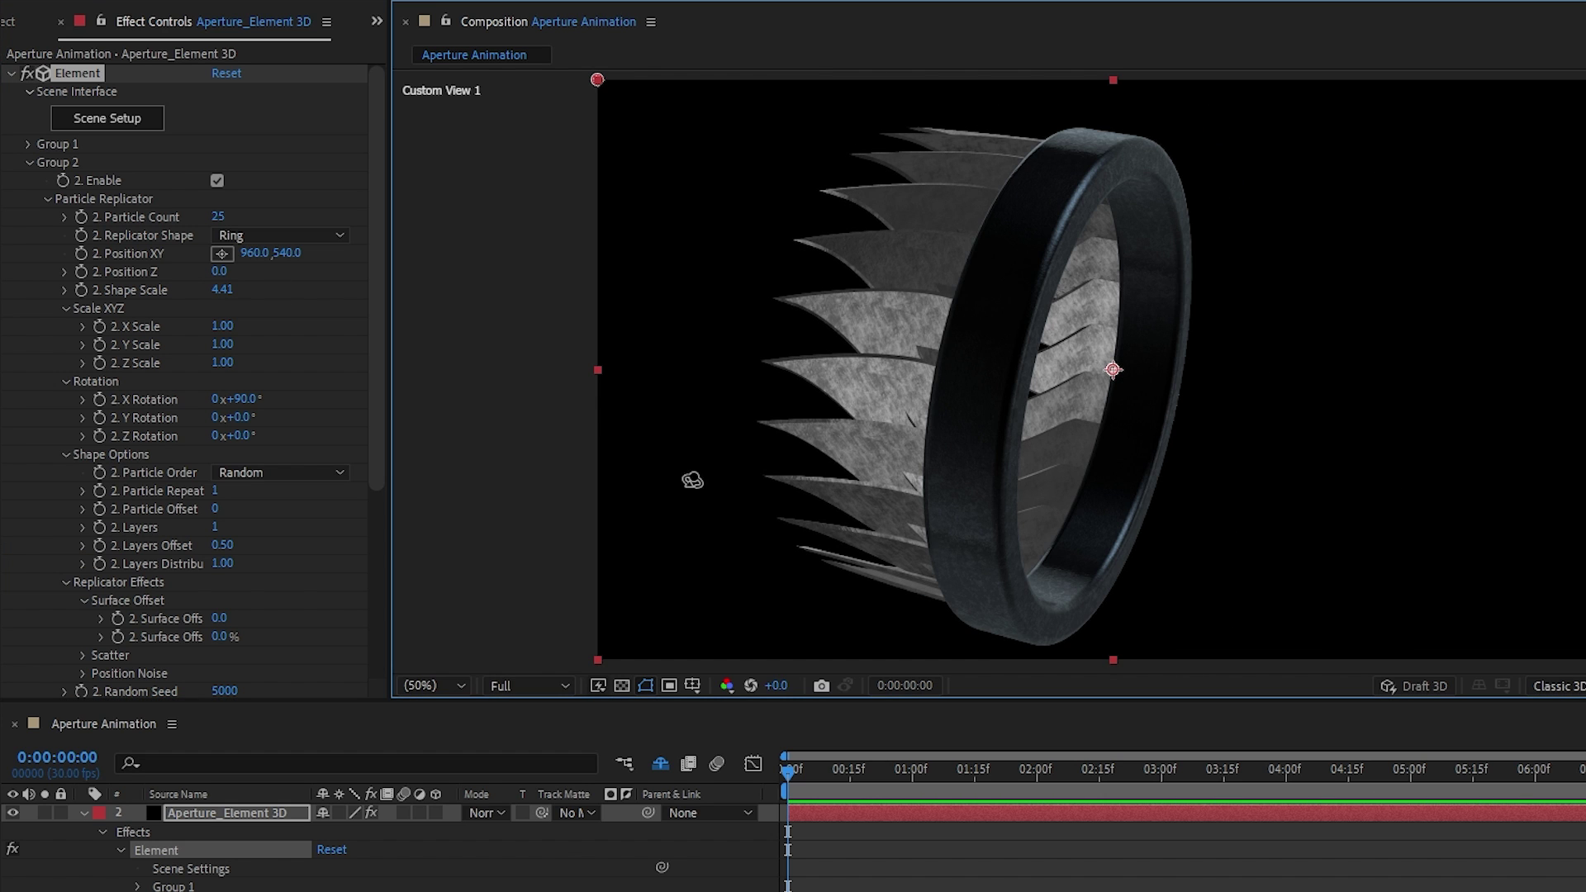
Set X Rotation Particle to 95° in Group 2's Particle Look to fold the blades into the ring.
scroll(223, 504, down, 4)
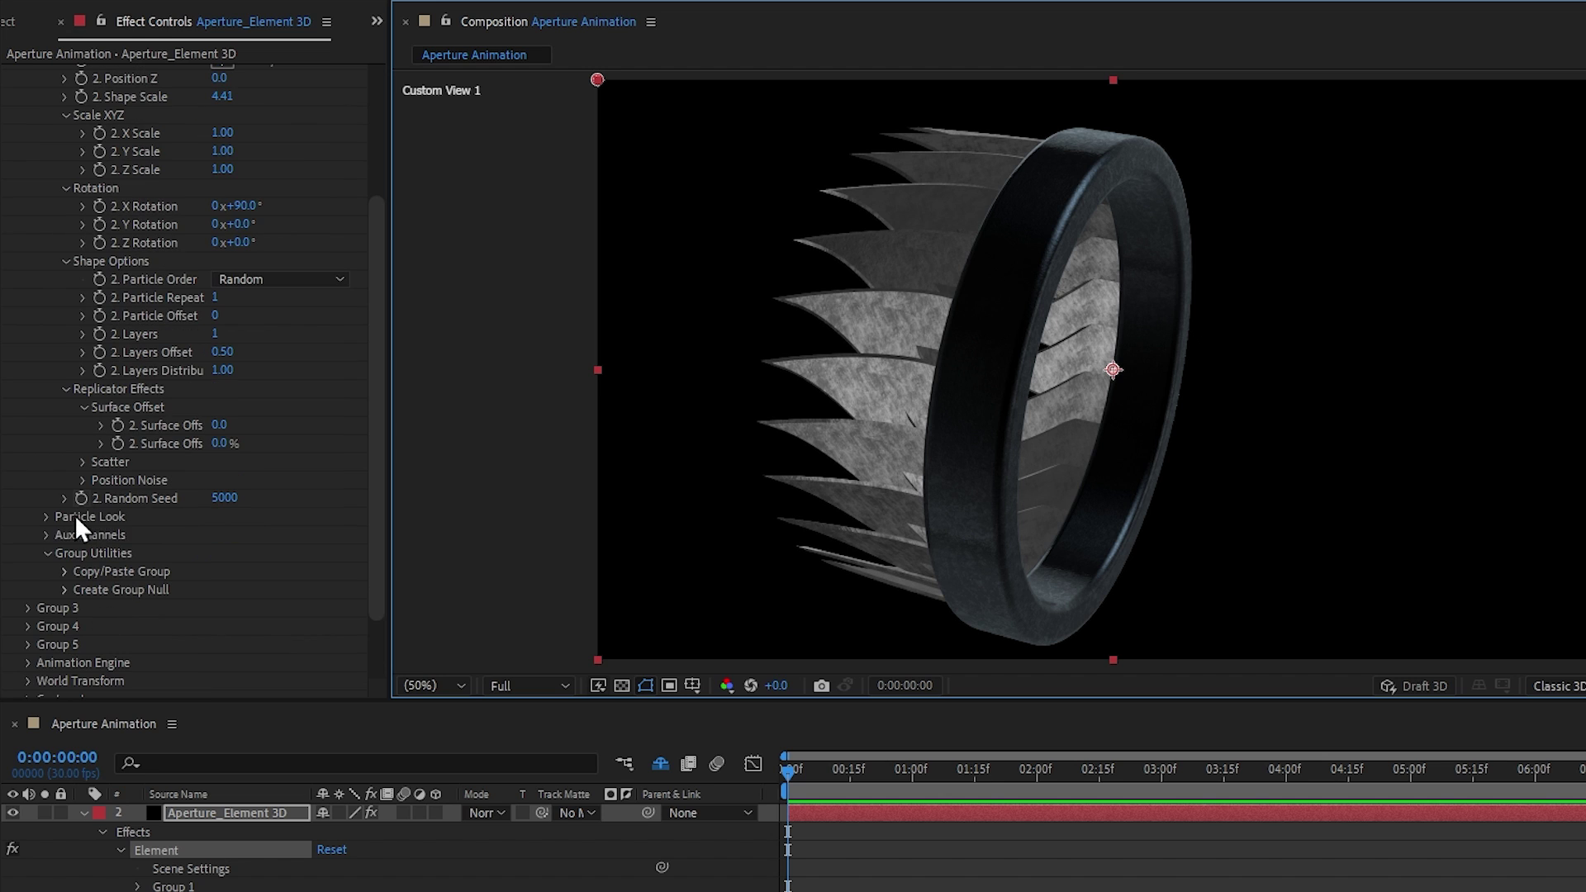
click(47, 517)
scroll(47, 515, down, 2)
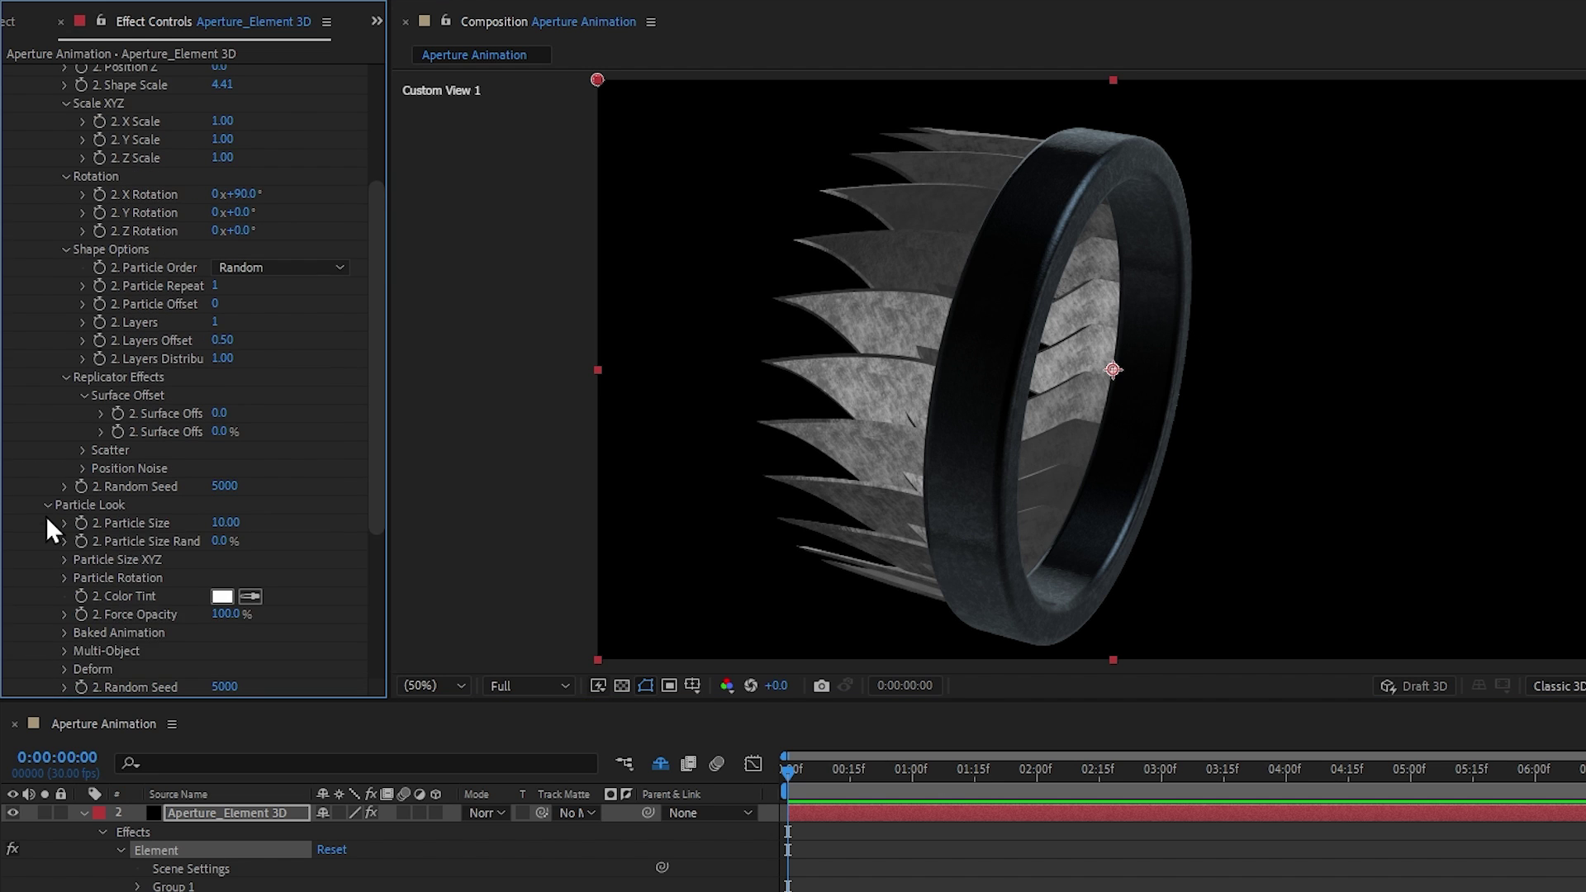
click(66, 481)
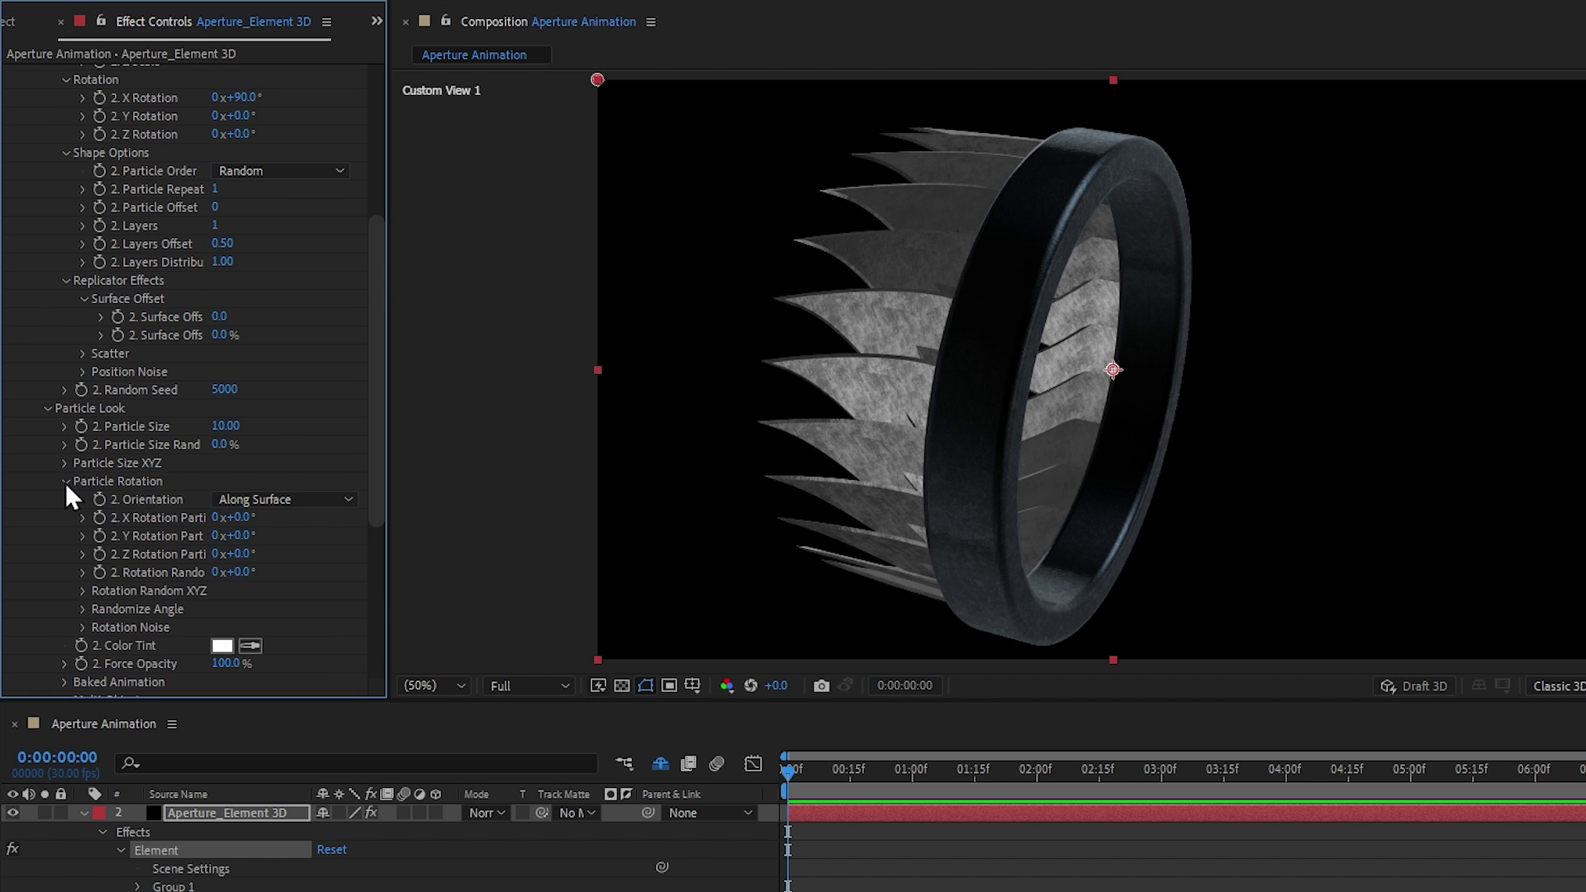
drag(256, 526, 364, 527)
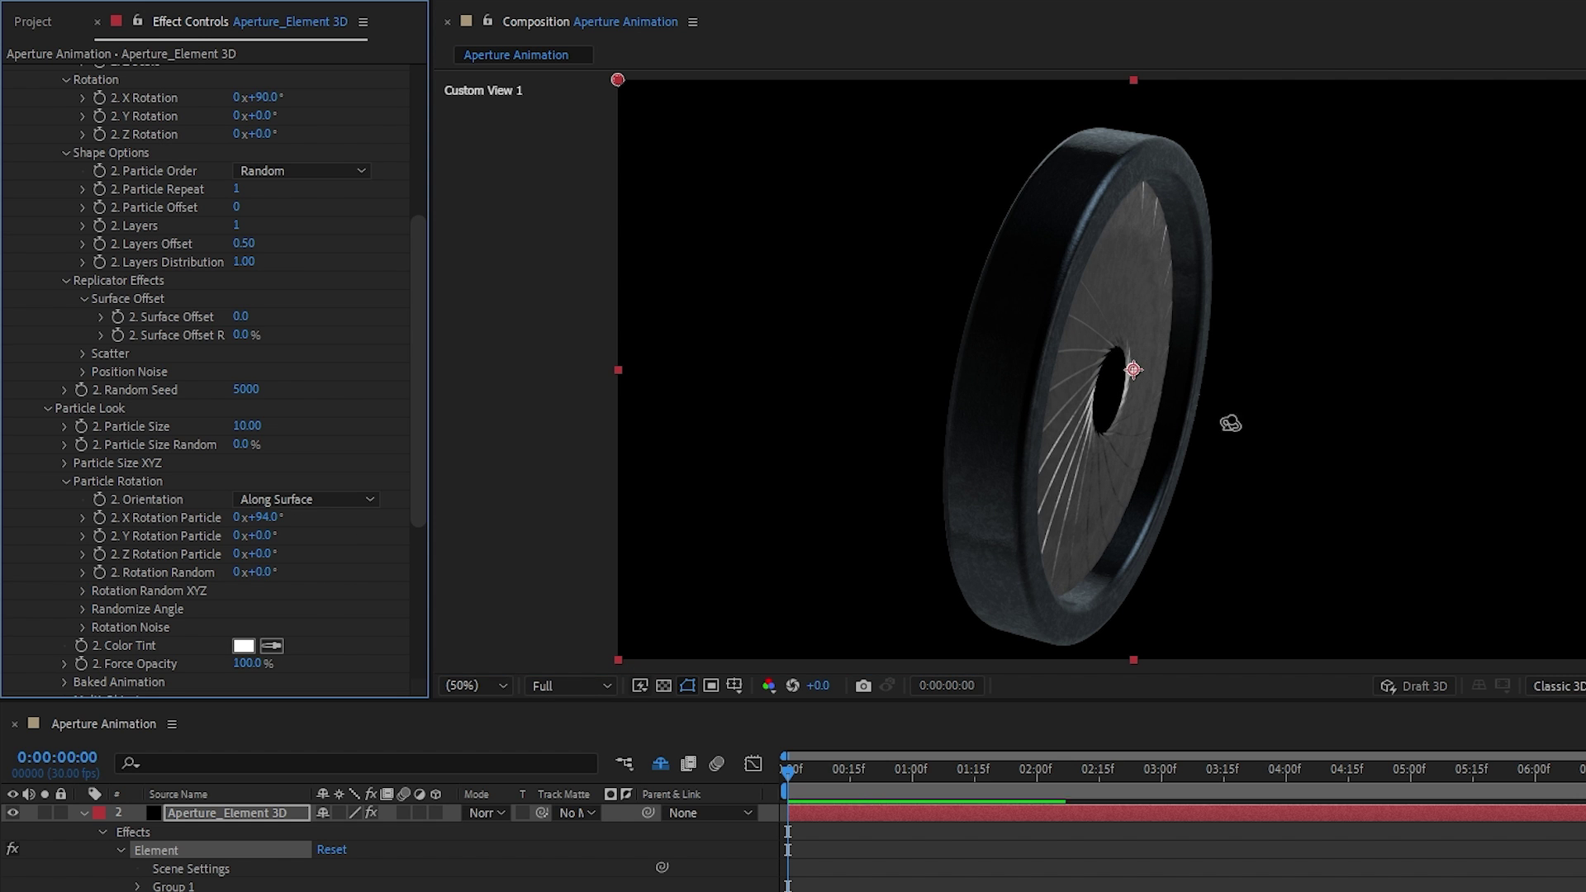
click(1232, 421)
drag(258, 518, 263, 517)
mouse_move(975, 496)
mouse_down()
mouse_move(1046, 479)
mouse_move(984, 496)
mouse_up()
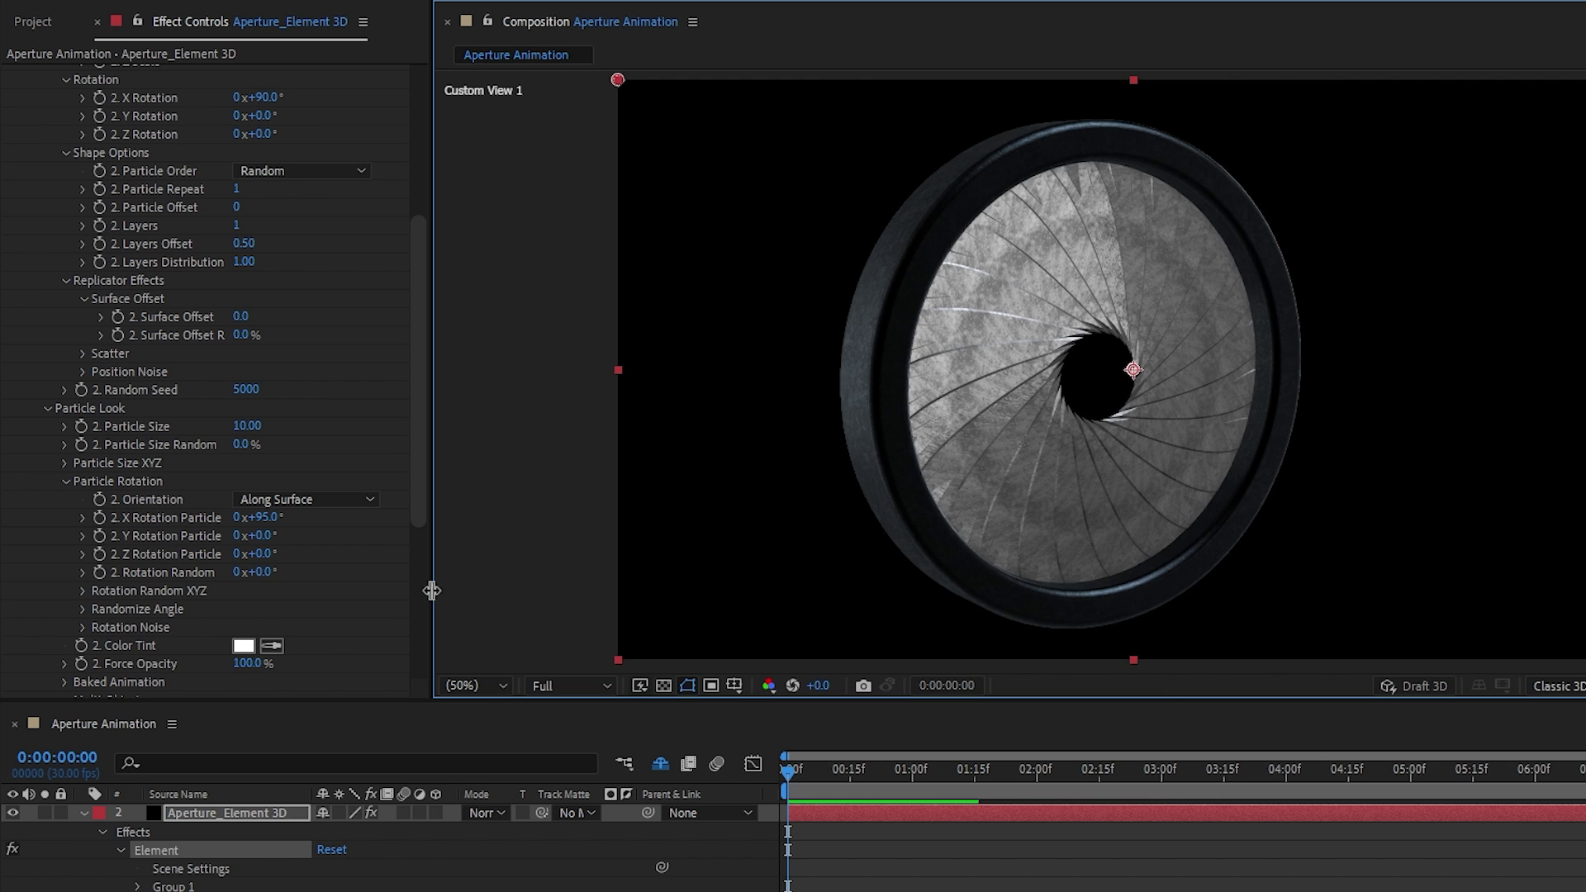
Try an X Rotation Particle of 90° for the blades and undo it.
click(258, 518)
text(90)
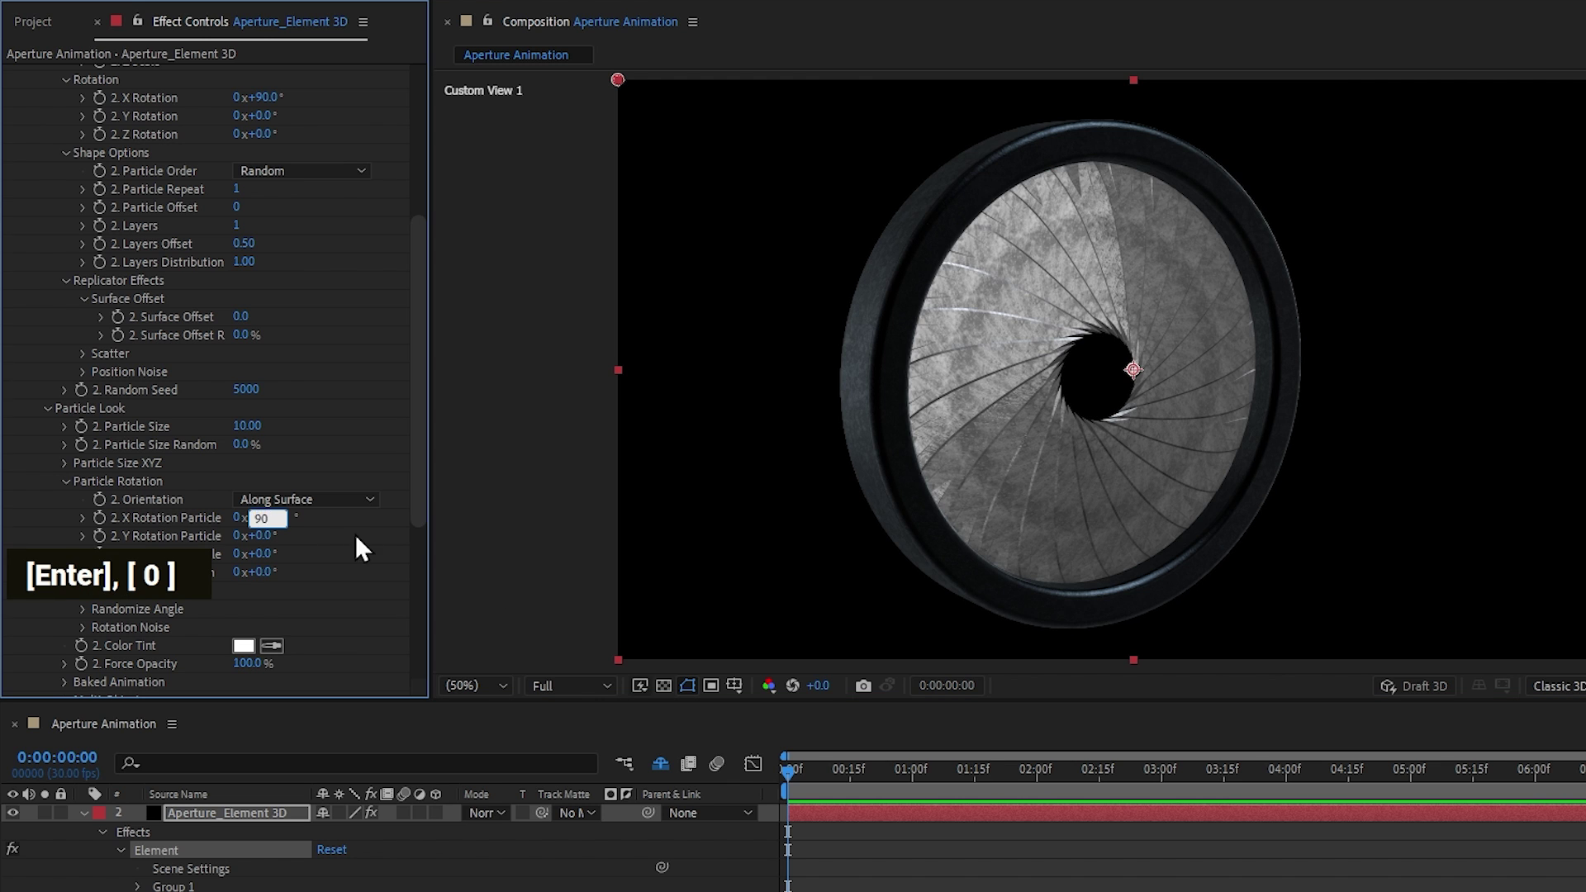
key(Return)
key(ctrl+z)
key(c)
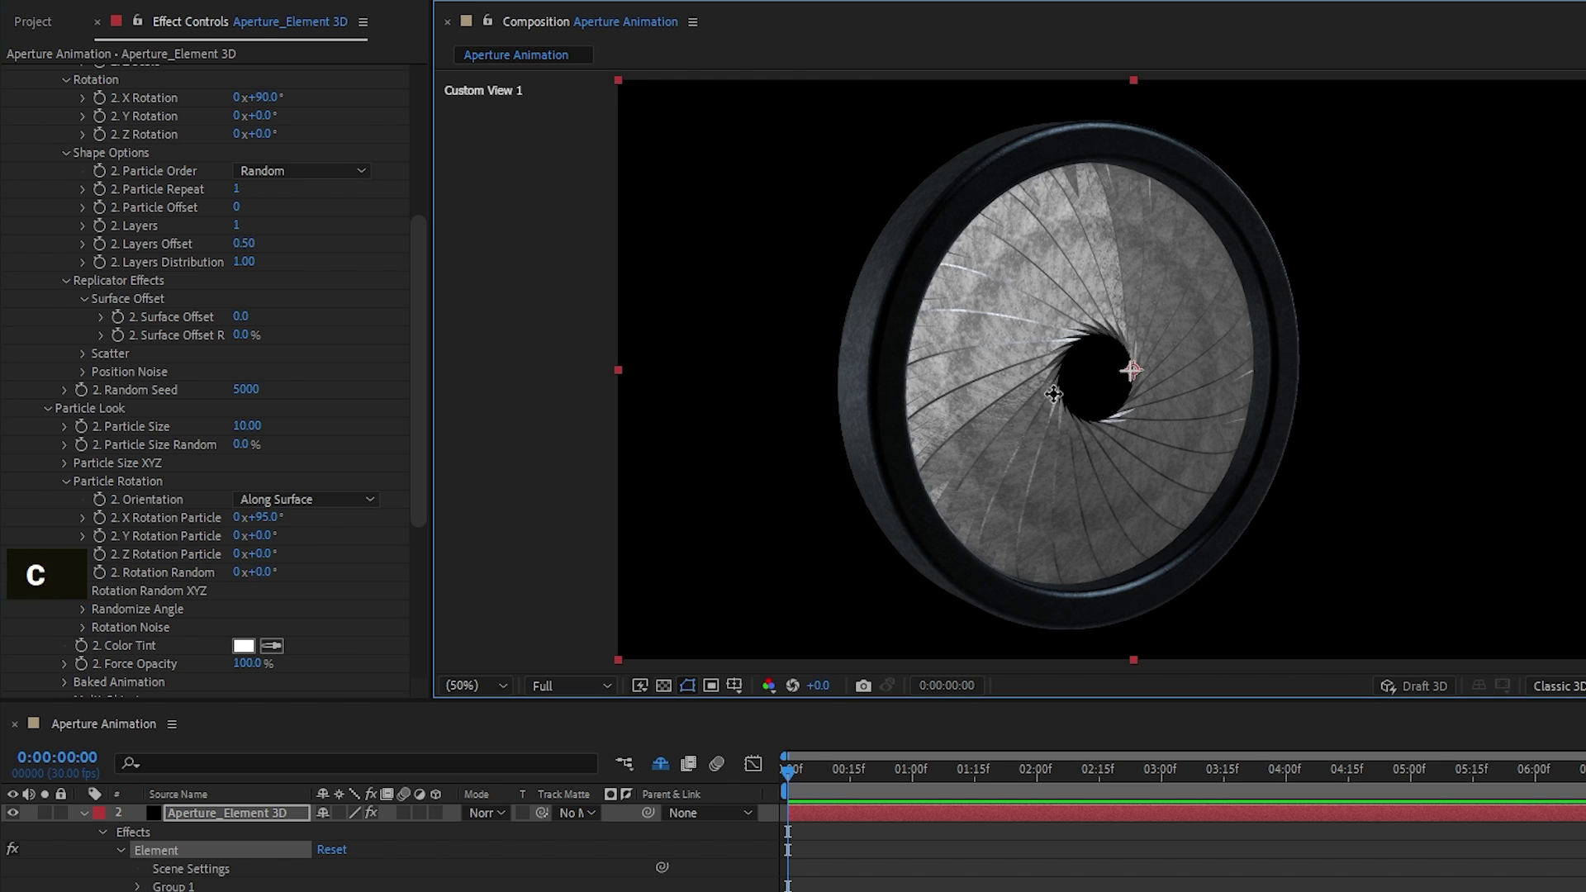
Try tilting Group 2's blades with a Y Rotation Particle of 19°.
drag(979, 447, 854, 447)
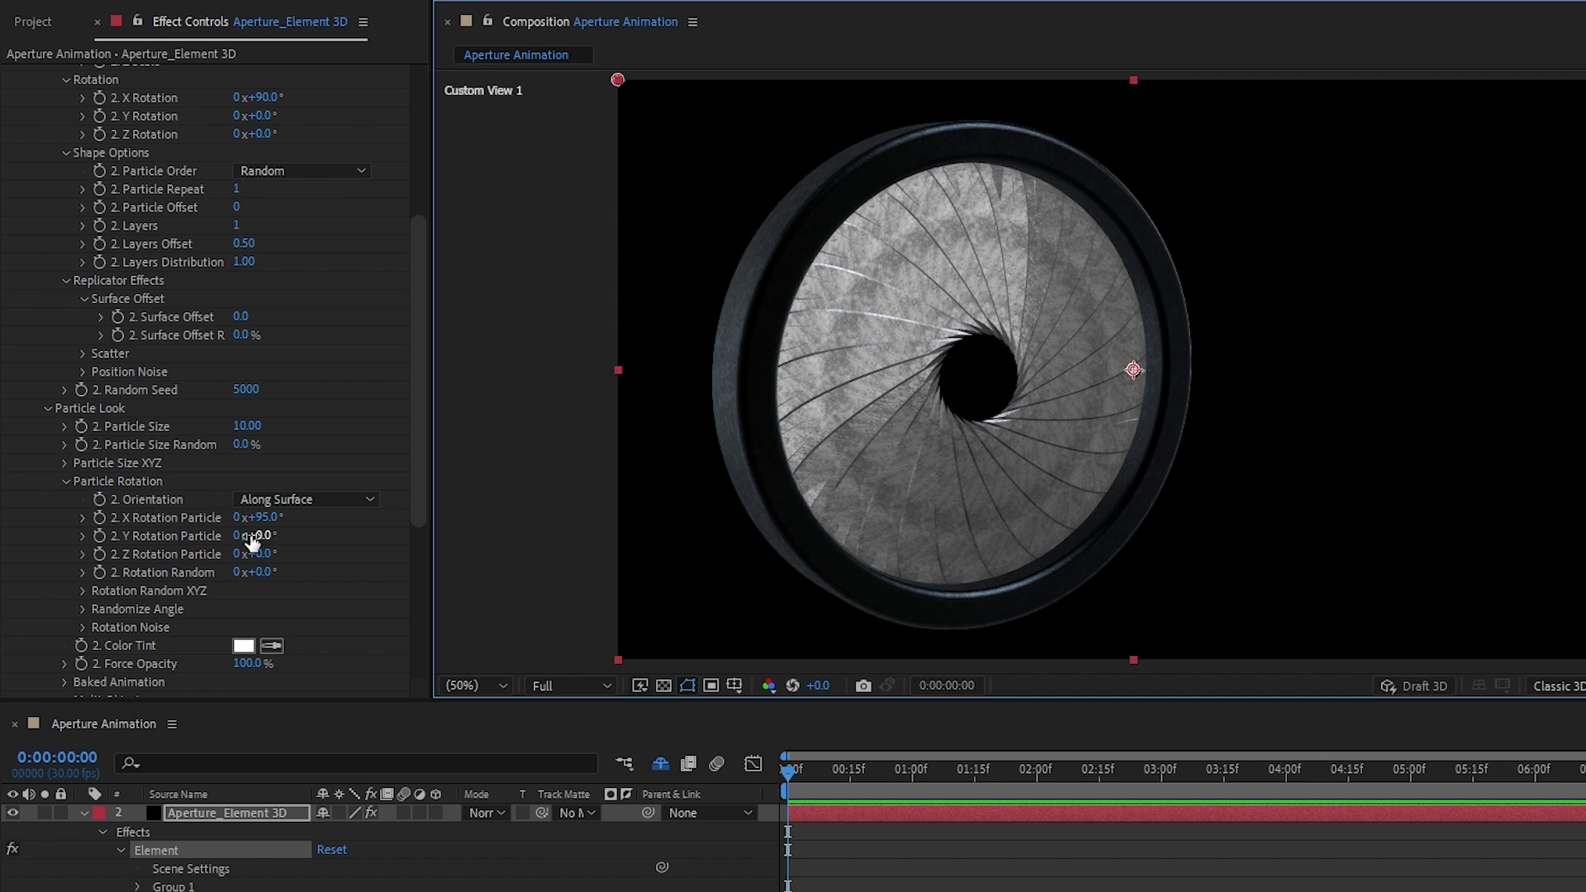
drag(259, 536, 275, 536)
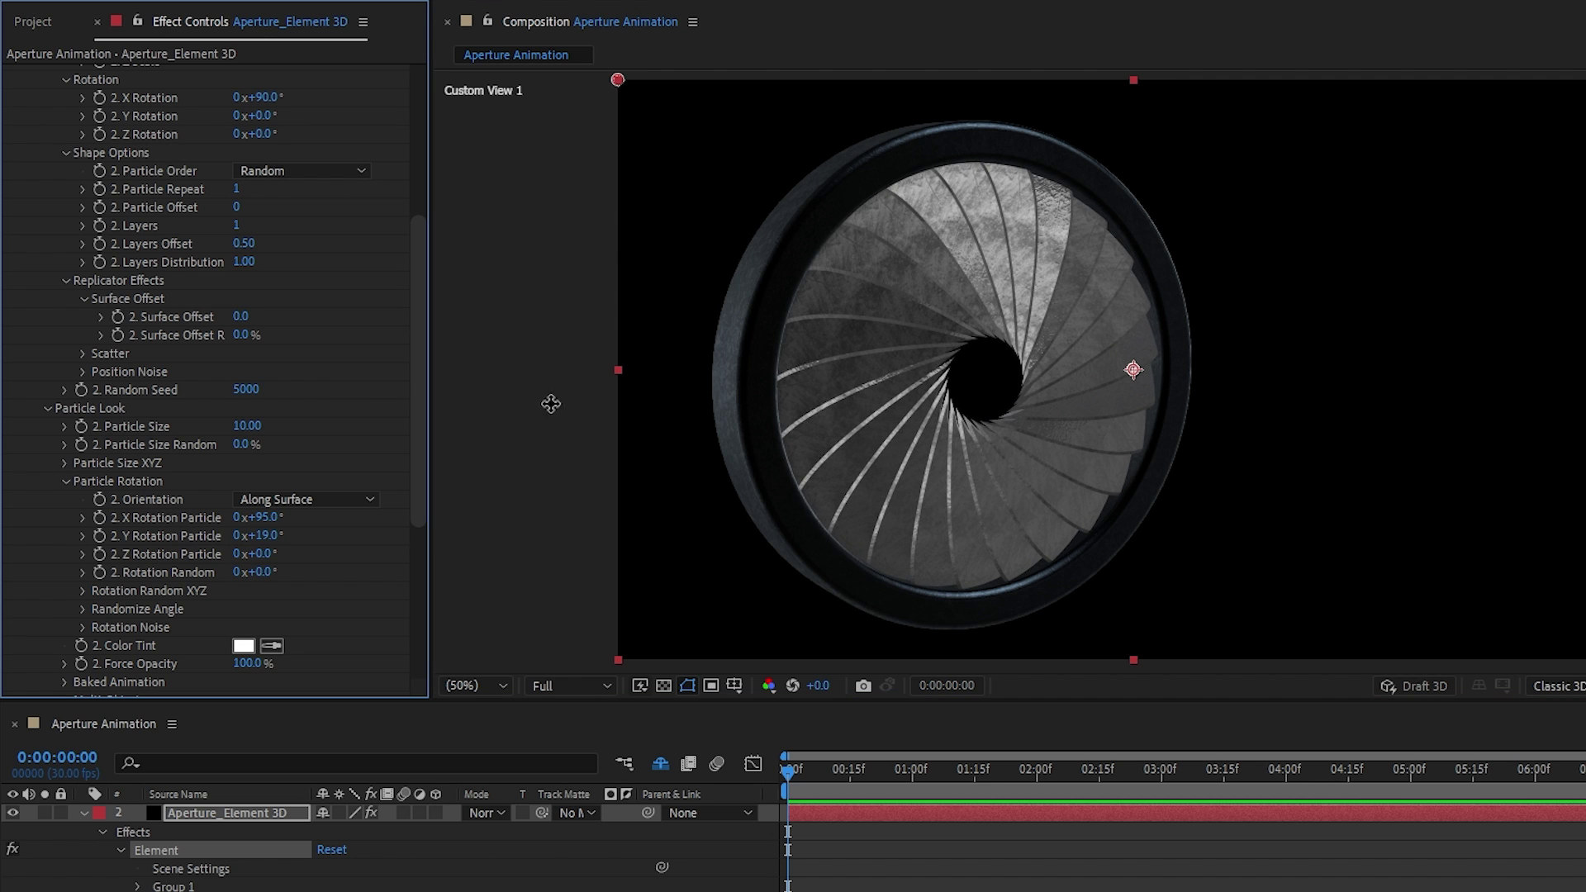
Disable Group 1 to hide the steel ring and view the blades alone from the side.
drag(419, 372, 424, 186)
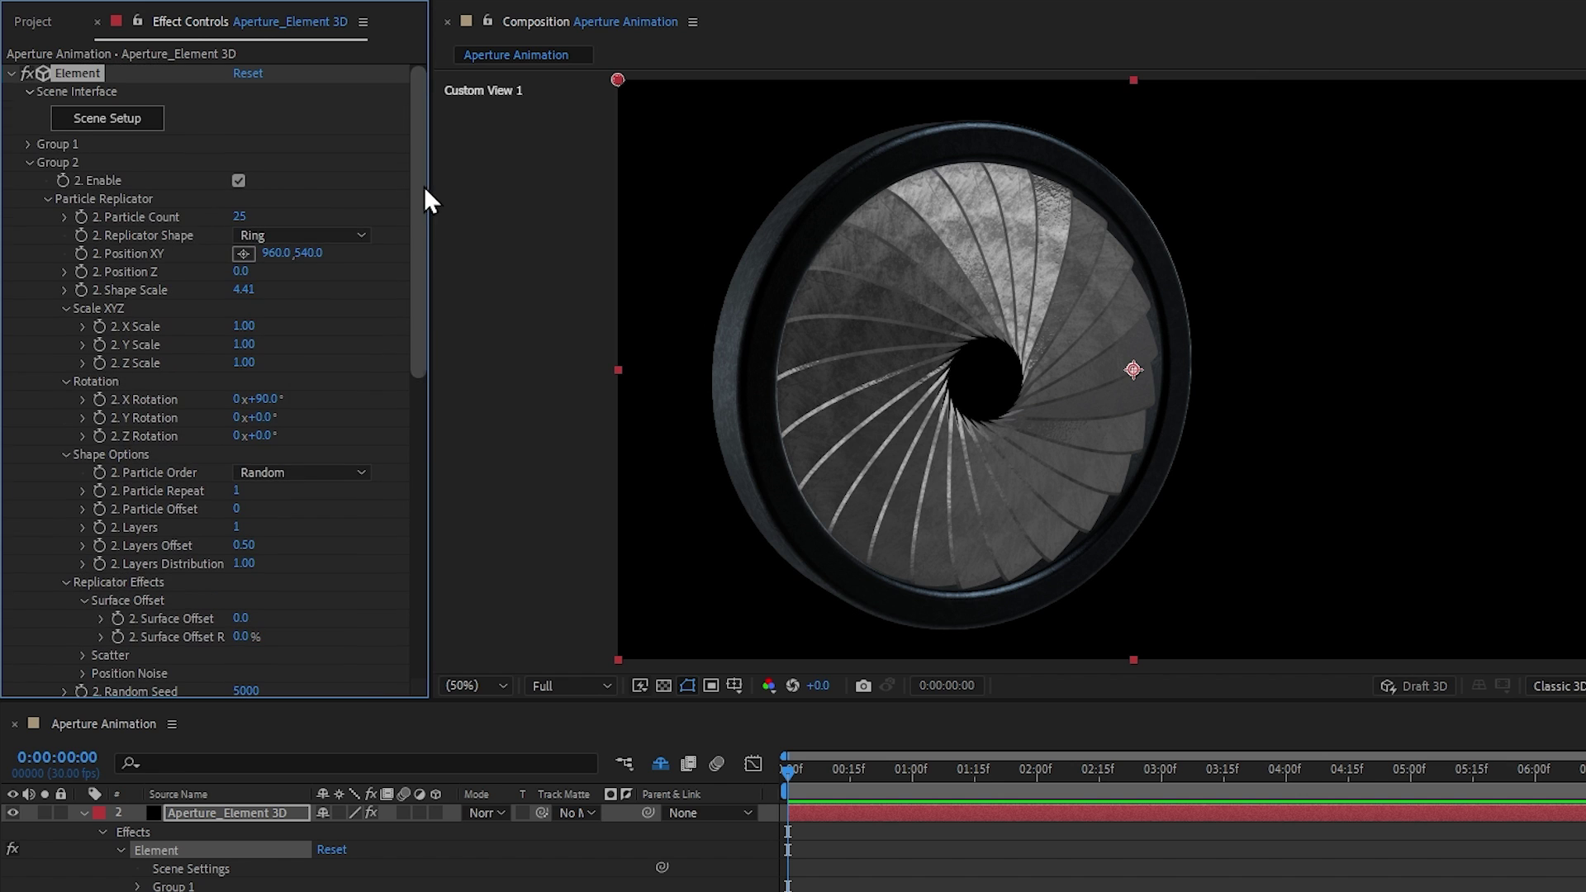
click(27, 144)
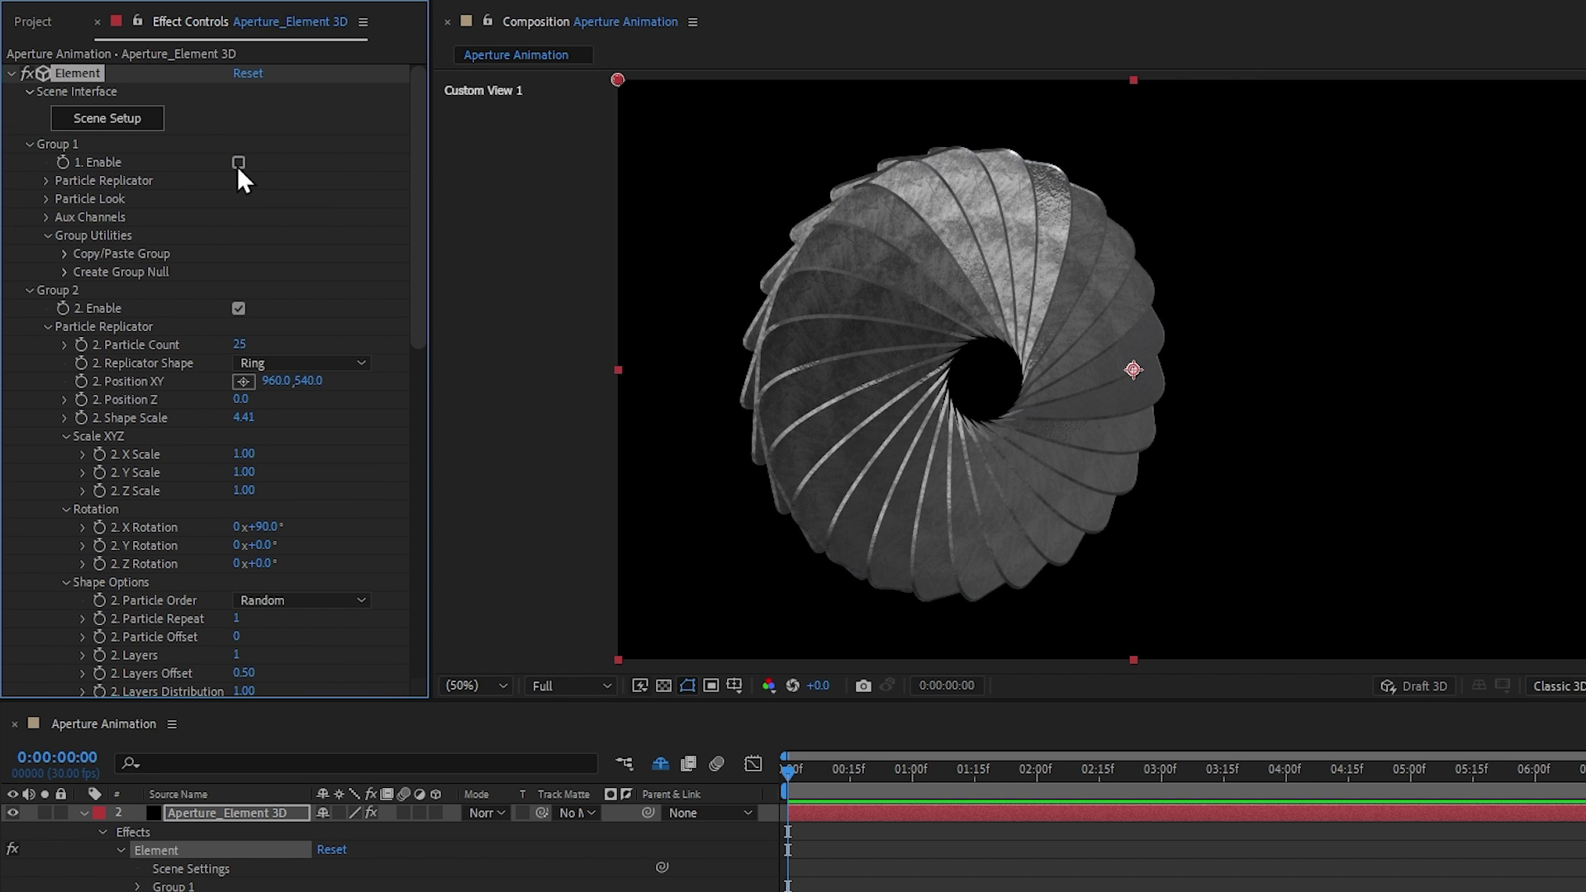
key(c)
drag(775, 284, 879, 280)
Vary the blades' Y Rotation Particle, reset it to 0° and check the blades from another angle.
scroll(311, 466, down, 5)
scroll(311, 466, down, 5)
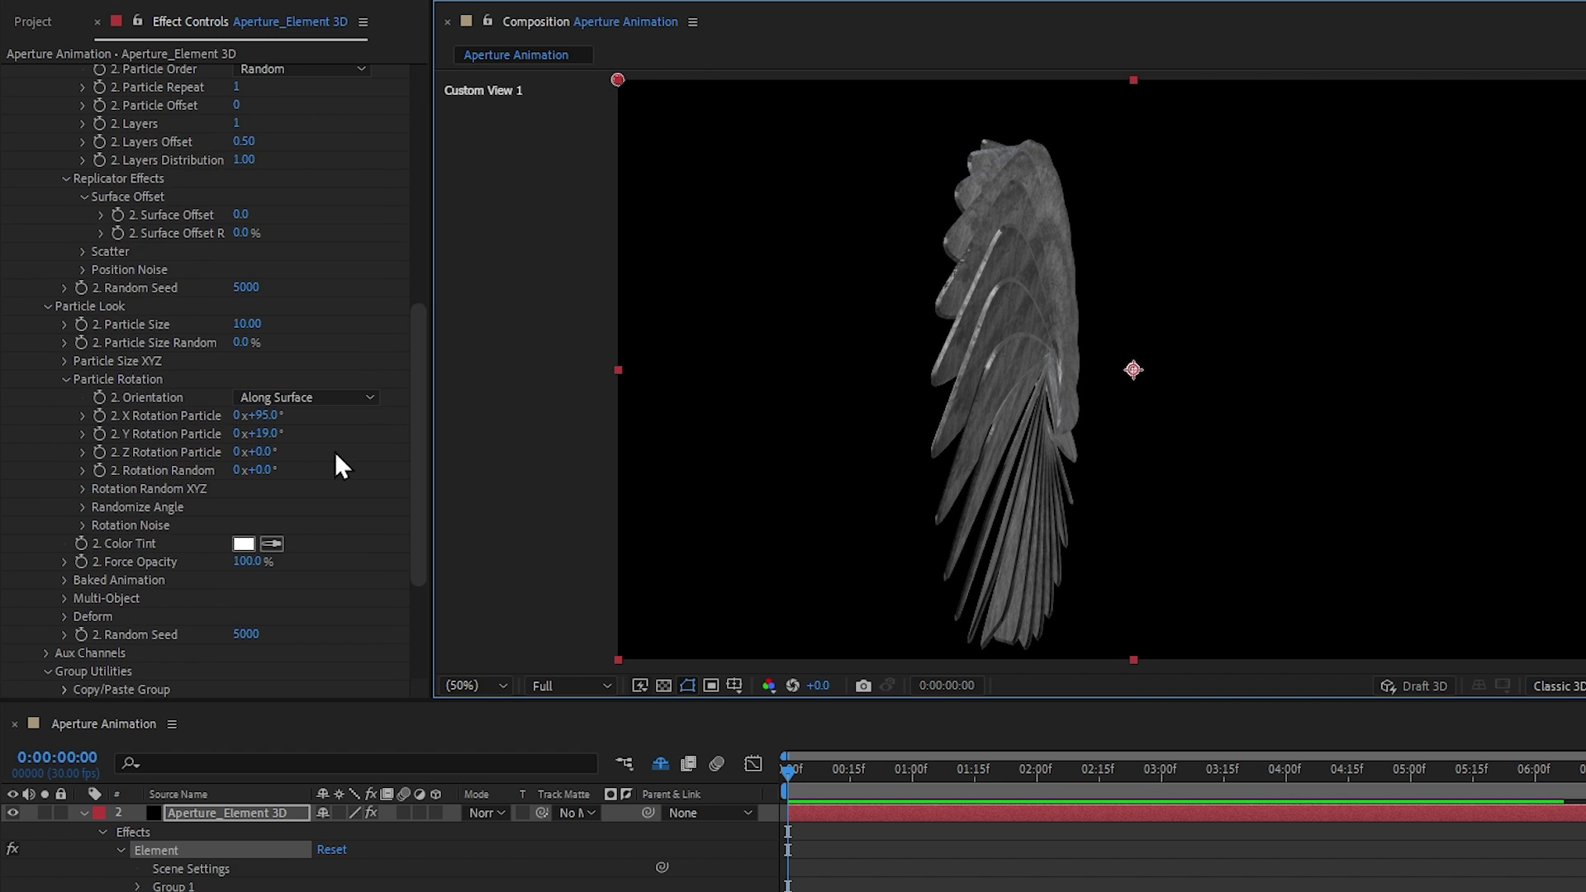
drag(269, 302, 264, 302)
mouse_move(949, 438)
mouse_down()
mouse_move(977, 493)
mouse_move(1027, 485)
mouse_move(966, 463)
mouse_up()
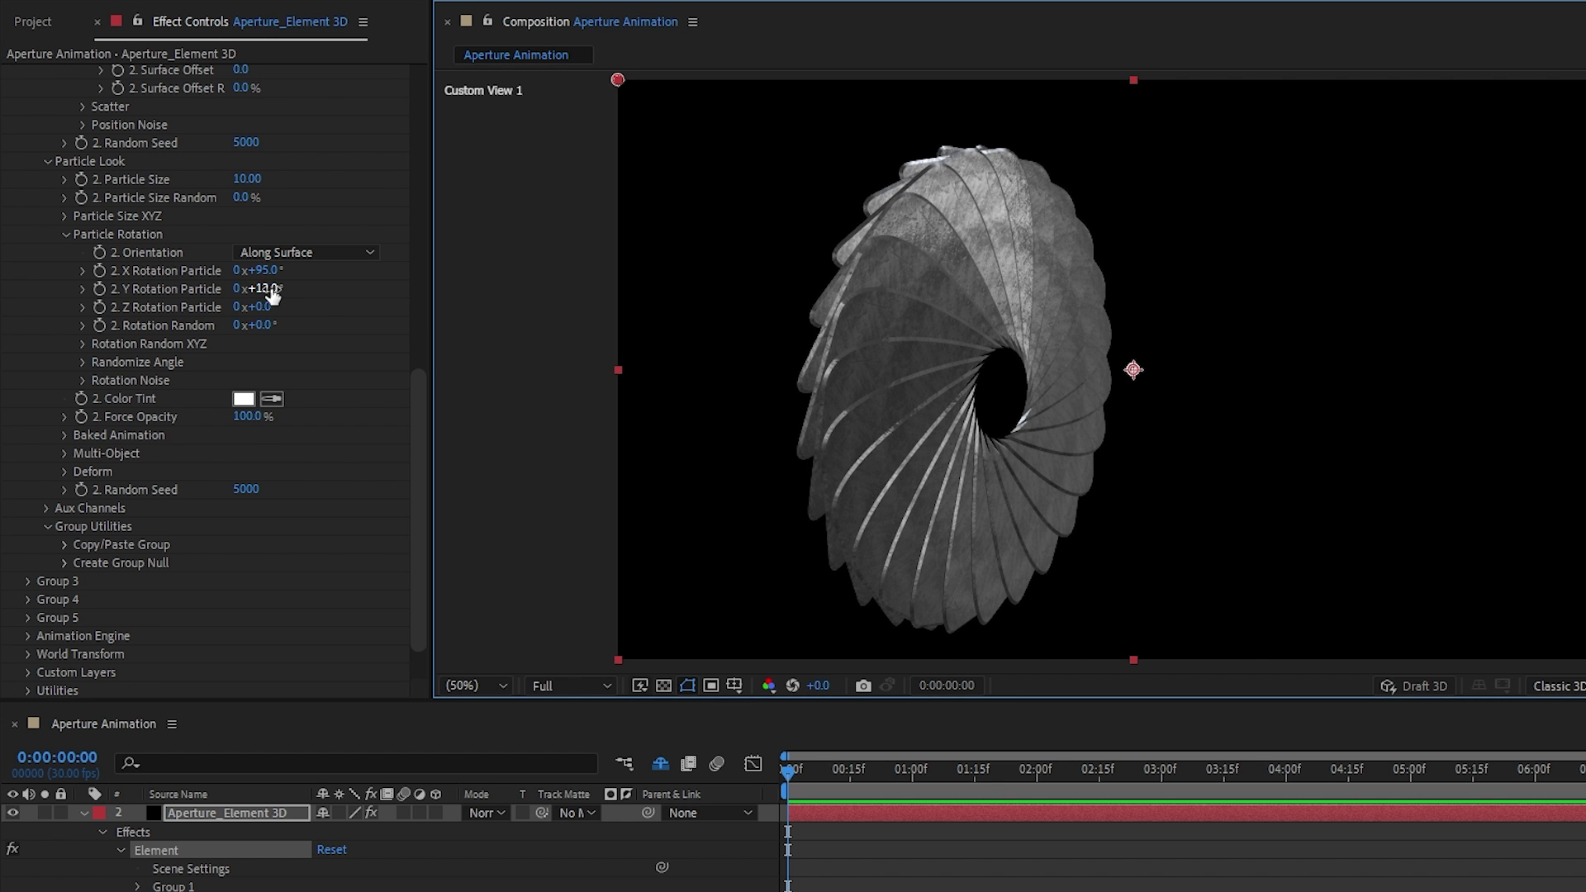
text(0)
key(Return)
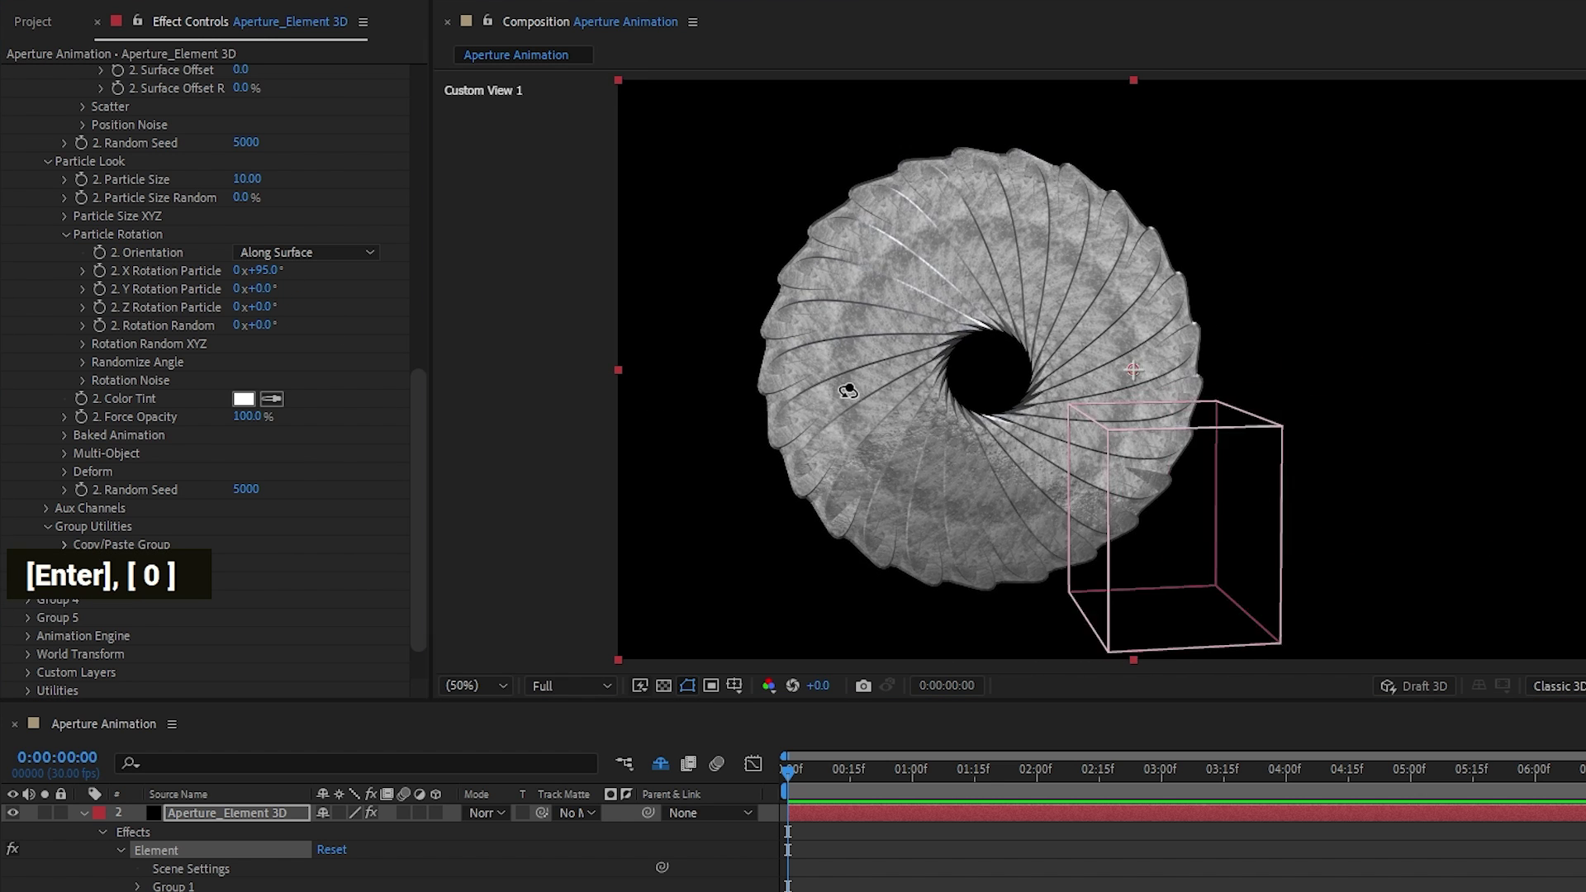
drag(848, 391, 913, 380)
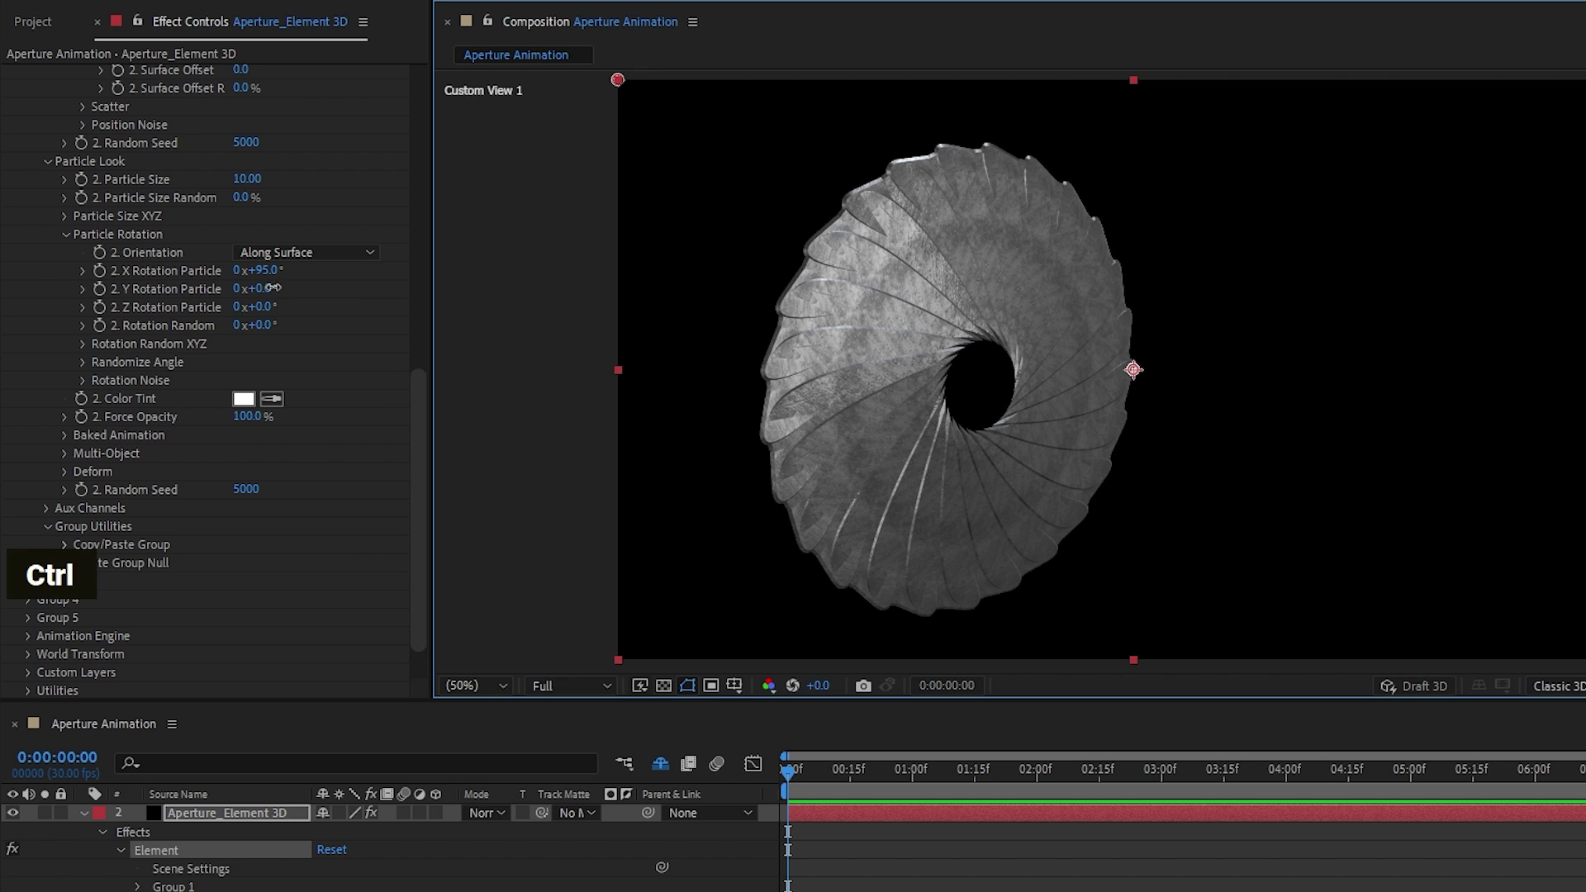
Set Group 2's Y Rotation Particle to 10° and check the blade overlap from the side and front.
drag(273, 288, 310, 289)
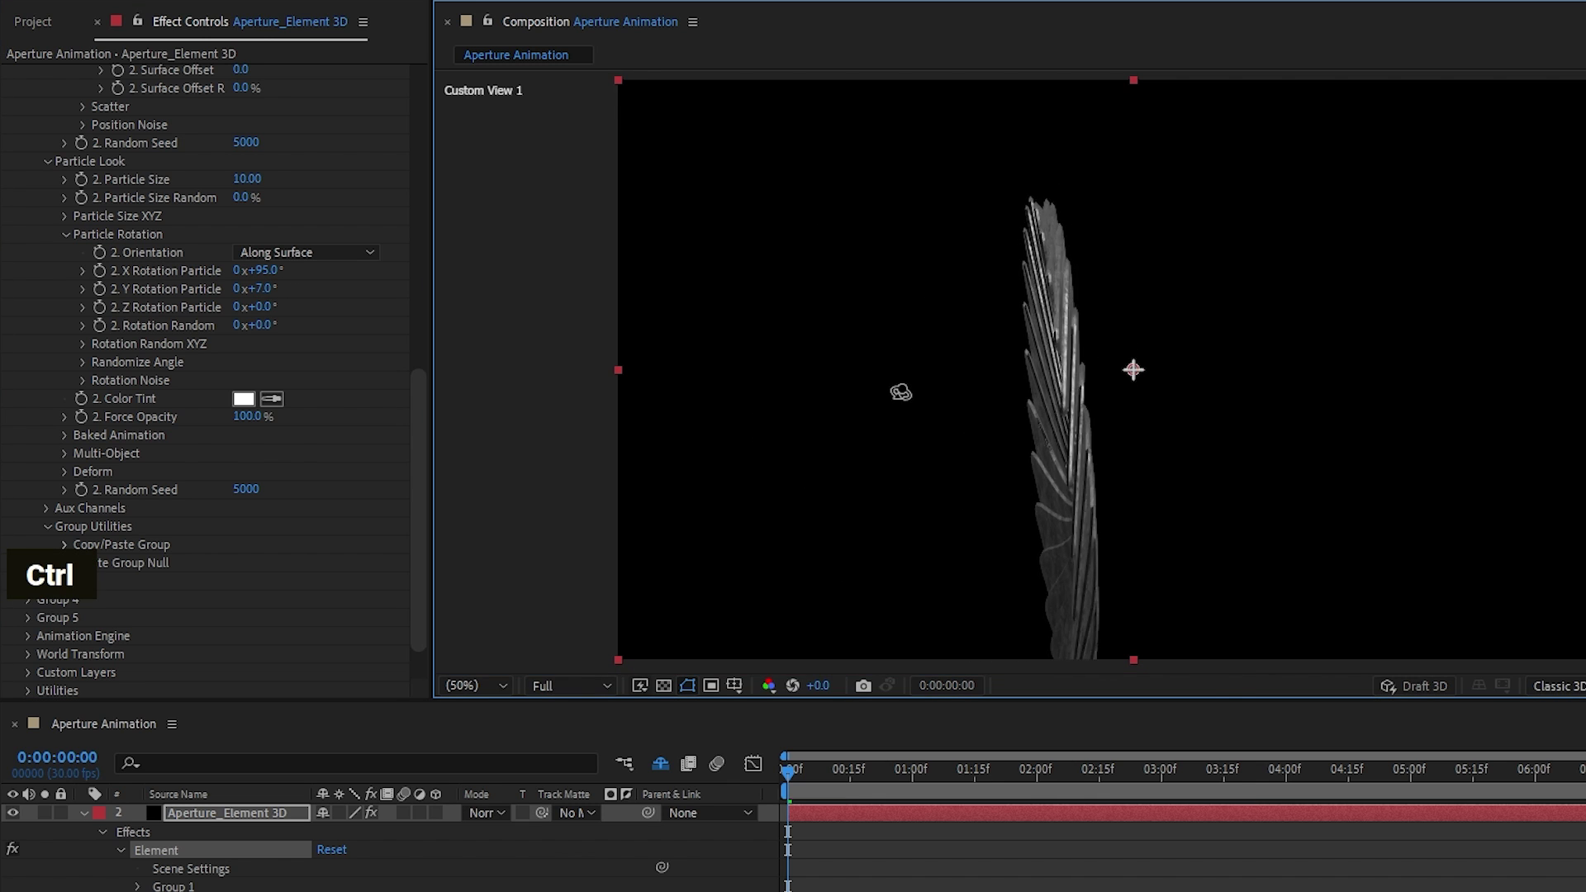
key(c)
drag(901, 392, 915, 436)
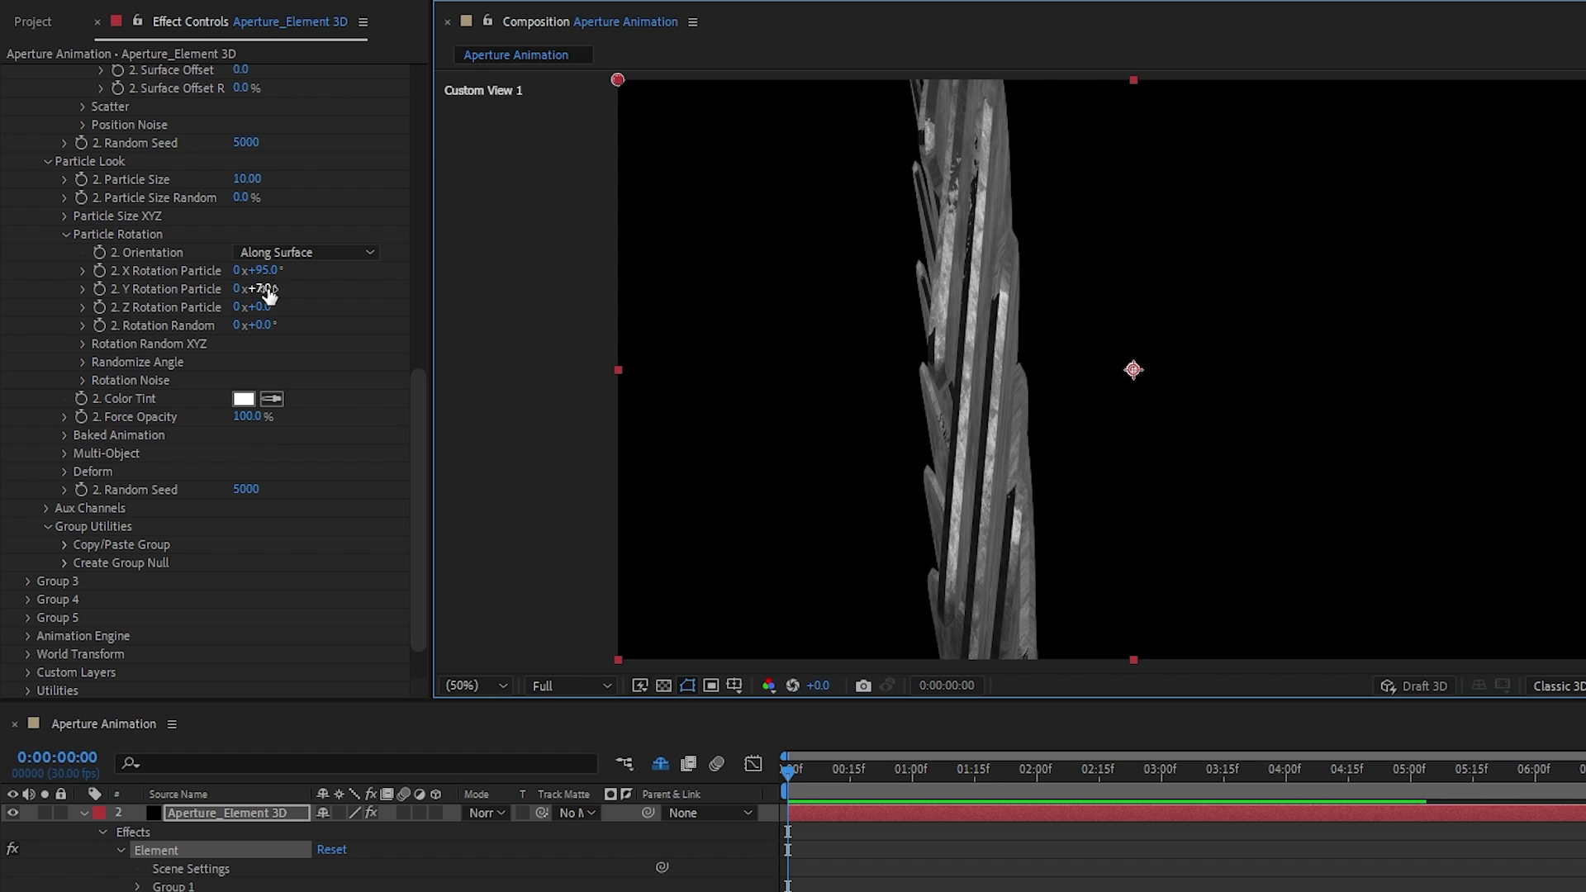
click(267, 288)
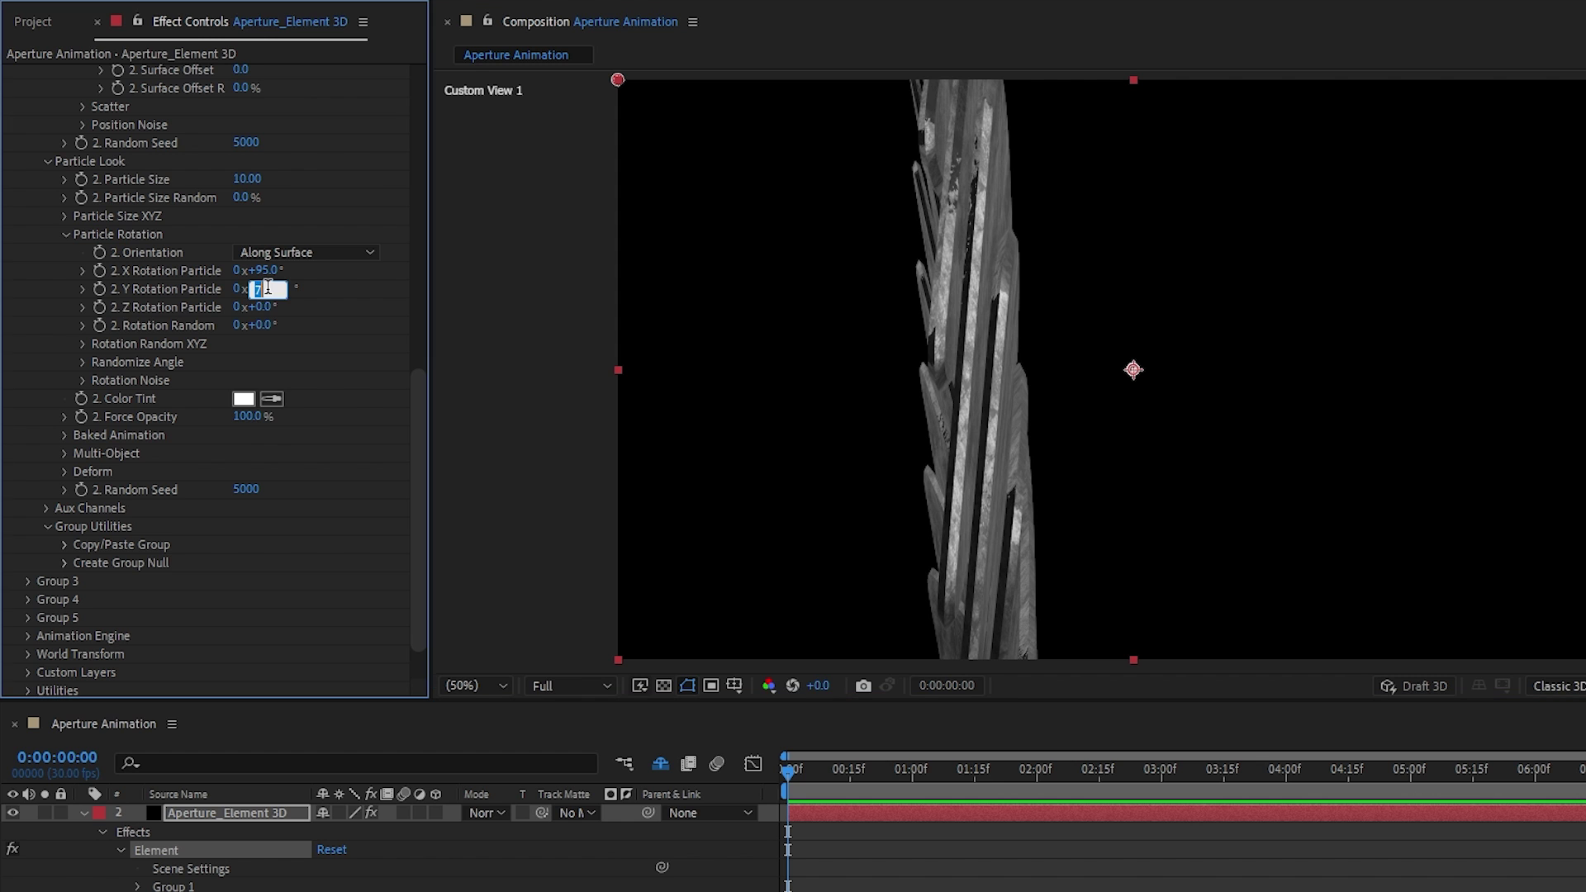
text(10)
key(Return)
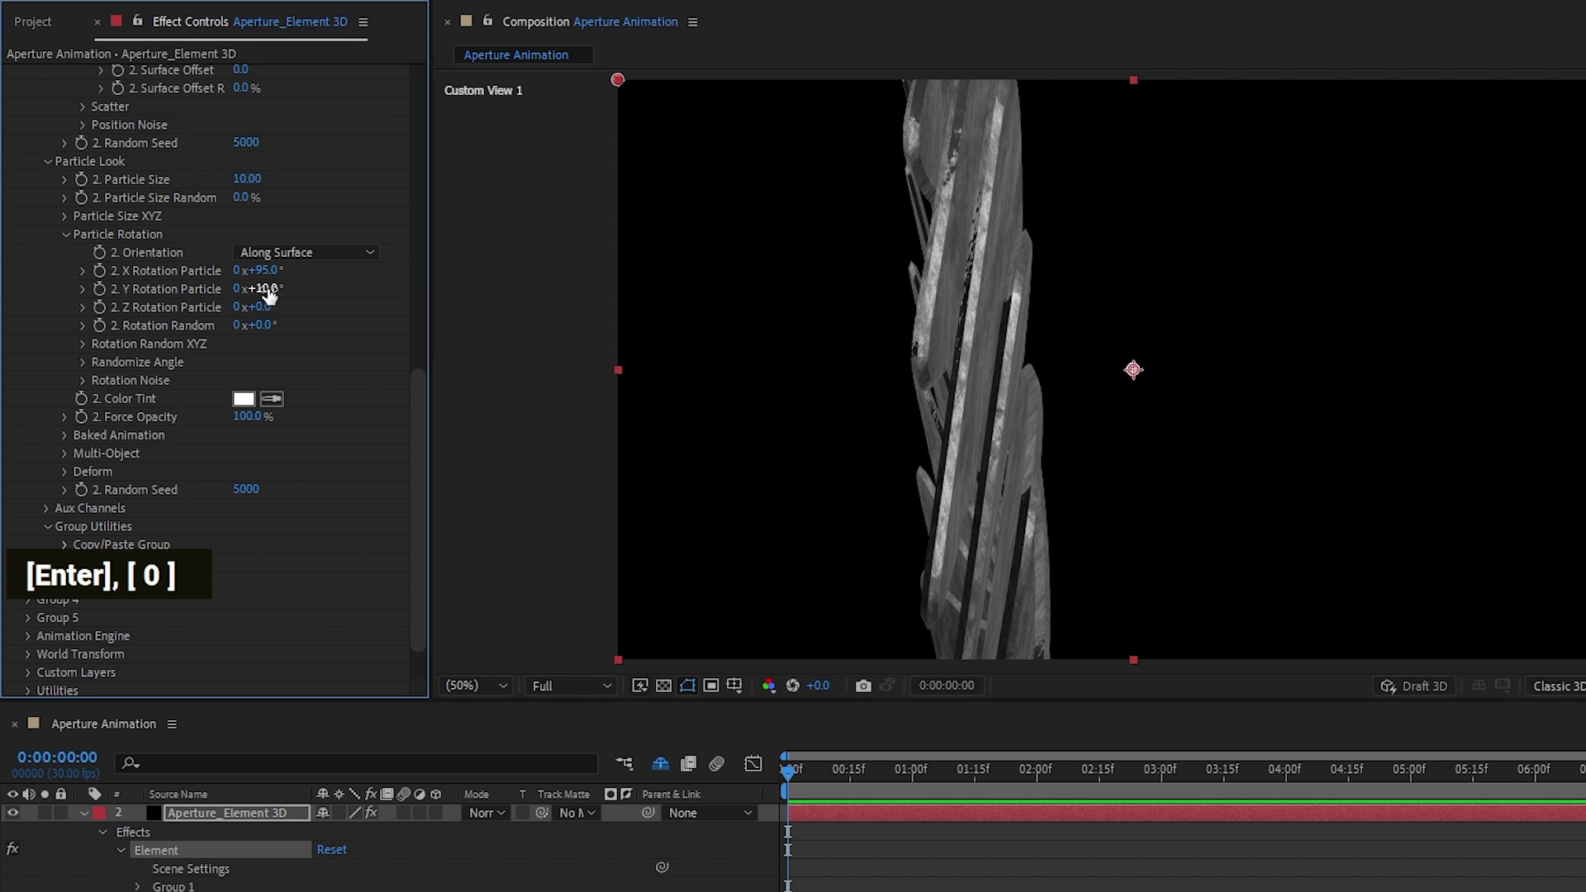
key(c)
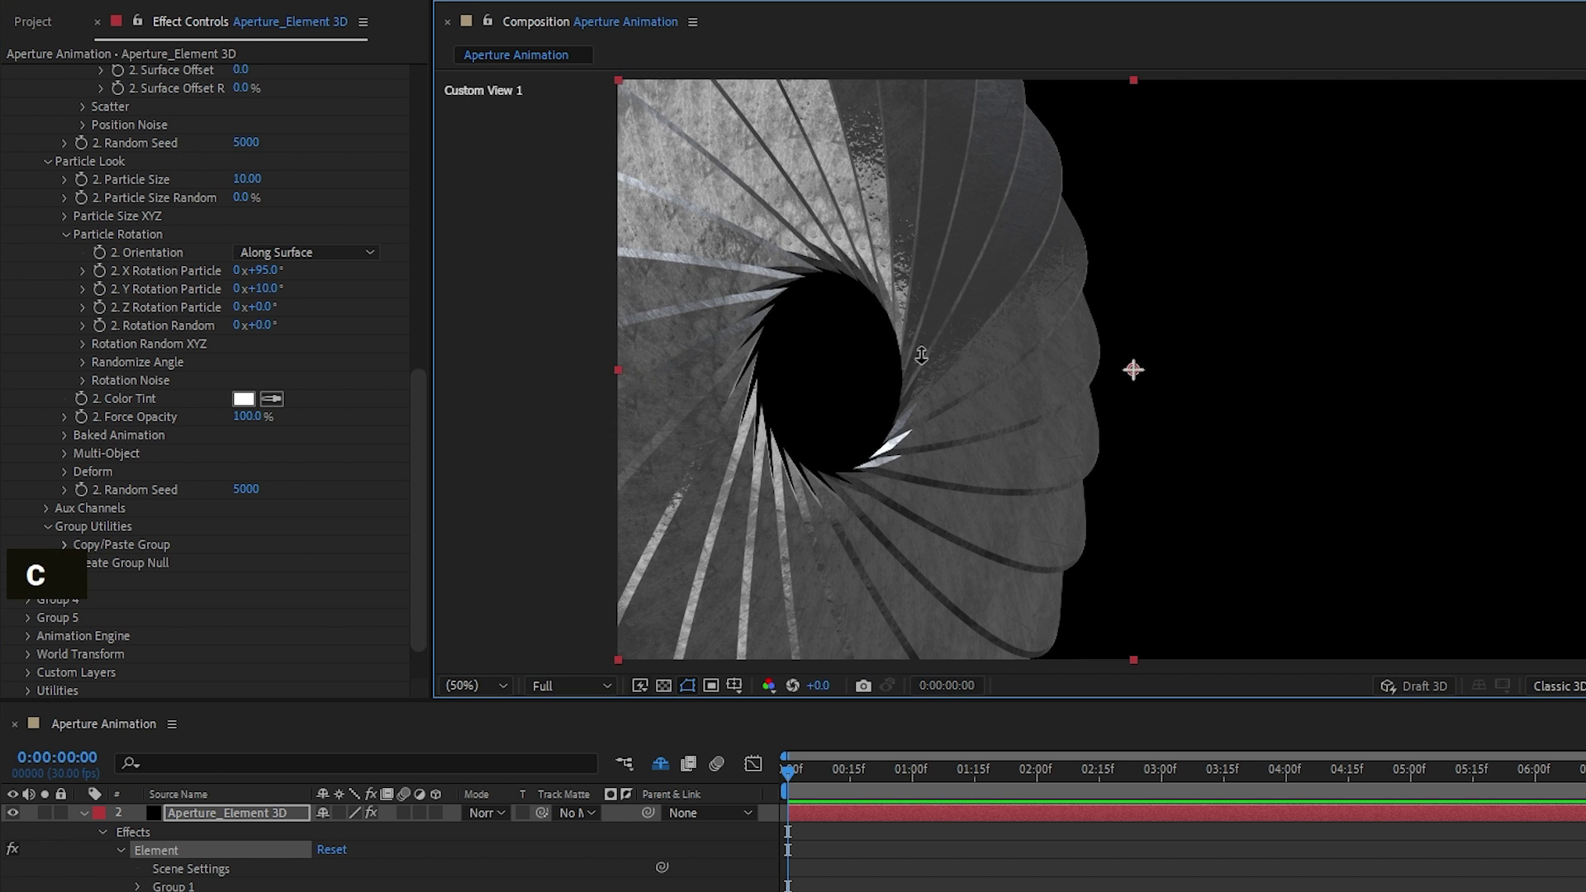
drag(921, 355, 803, 415)
key(c)
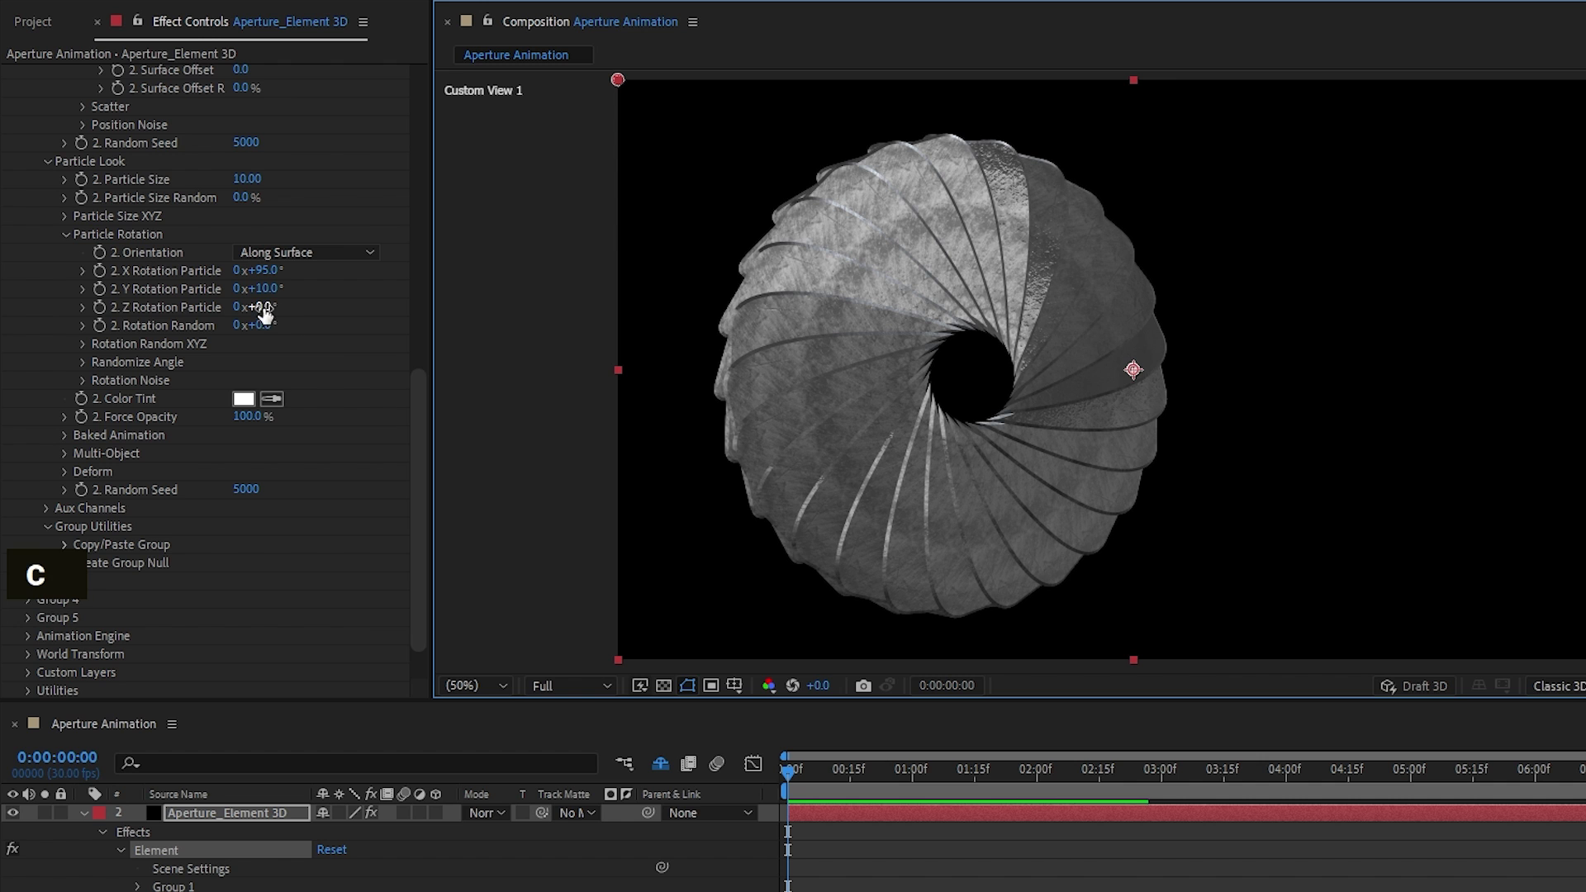
Try rotating the blades with the Z Rotation Particle and undo the change.
mouse_move(254, 306)
mouse_down()
mouse_move(296, 303)
mouse_move(262, 309)
mouse_move(281, 307)
mouse_up()
key(ctrl+z)
Re-enable Group 1 to show the steel ring around the blades and check how they fit.
scroll(417, 488, up, 4)
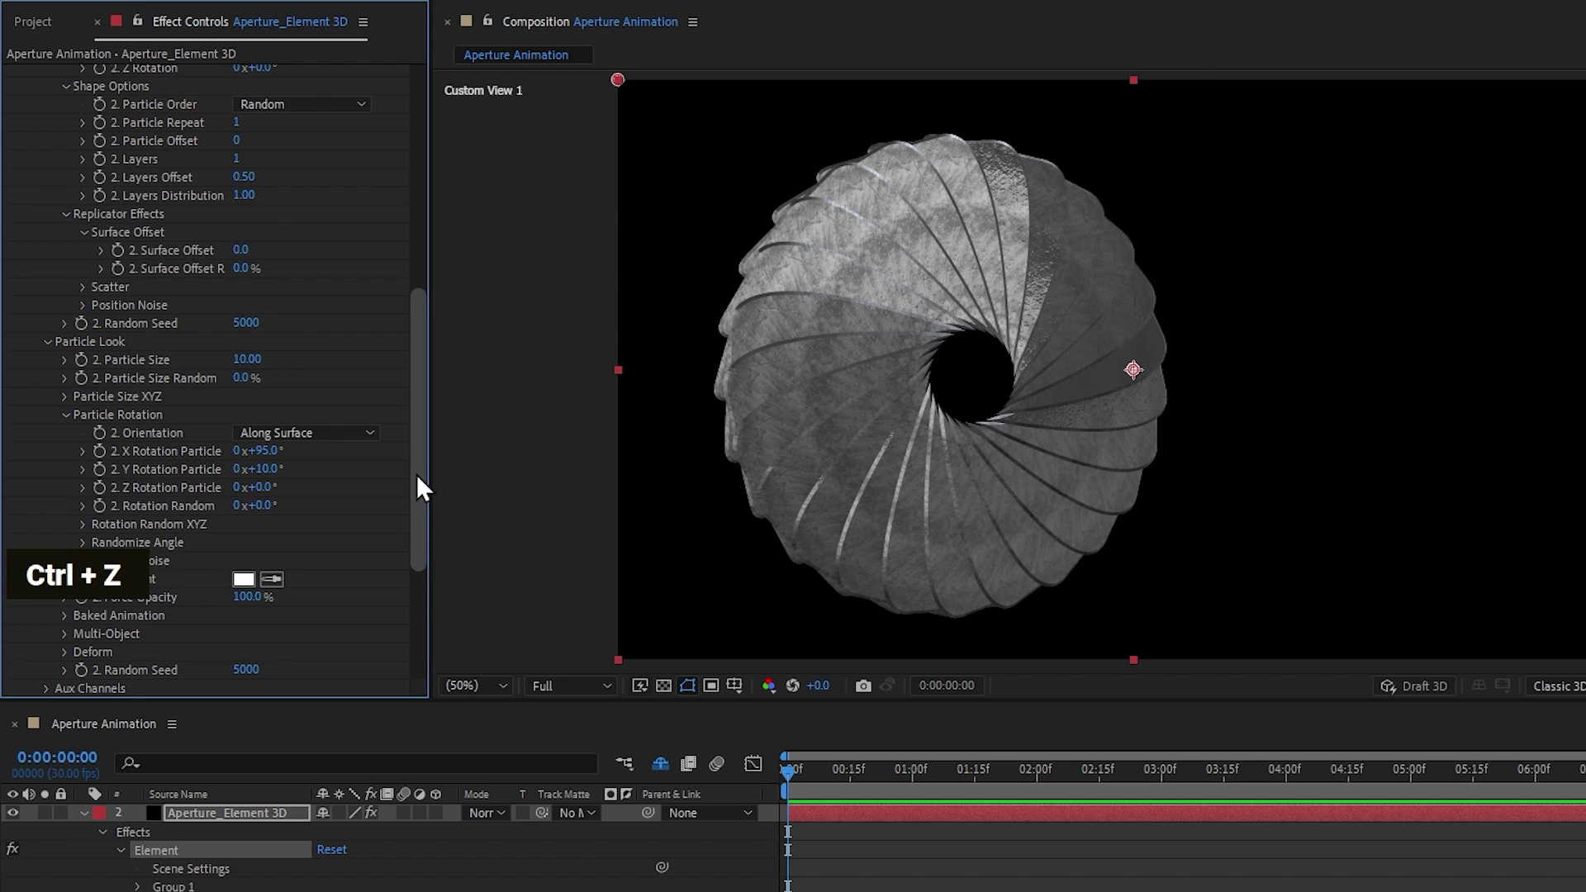
mouse_move(417, 479)
mouse_down()
mouse_move(435, 258)
mouse_move(416, 508)
mouse_up()
click(239, 162)
key(c)
drag(843, 421, 1137, 148)
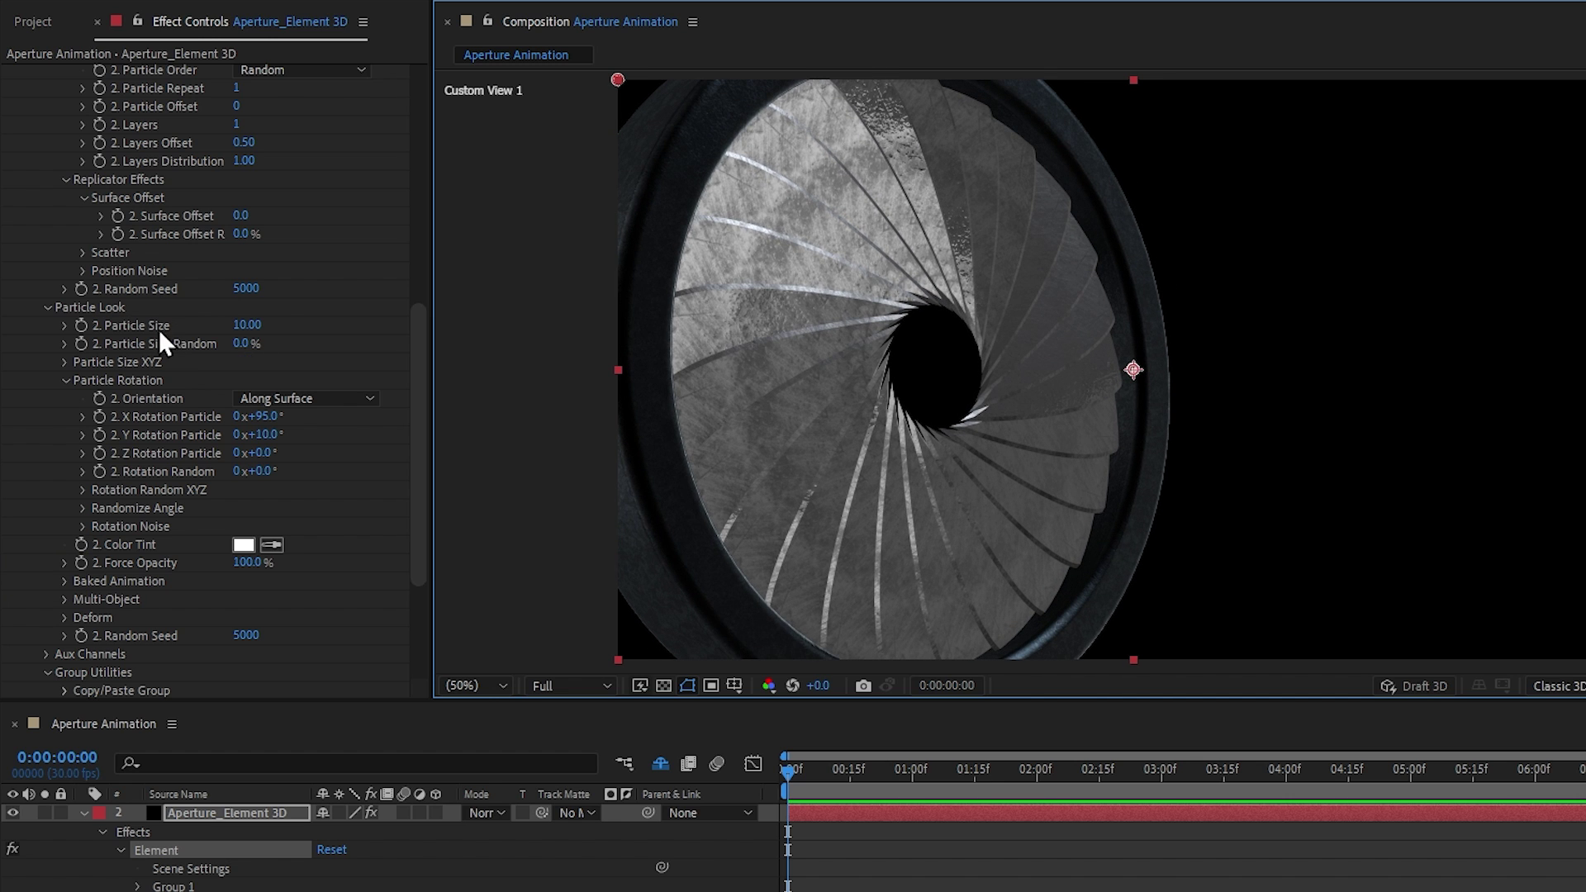
Try varying the blades' Particle Size, return it to 10 and inspect the aperture from another angle.
mouse_move(248, 324)
mouse_down()
mouse_move(165, 343)
mouse_move(248, 333)
mouse_up()
click(252, 326)
text(10)
key(Return)
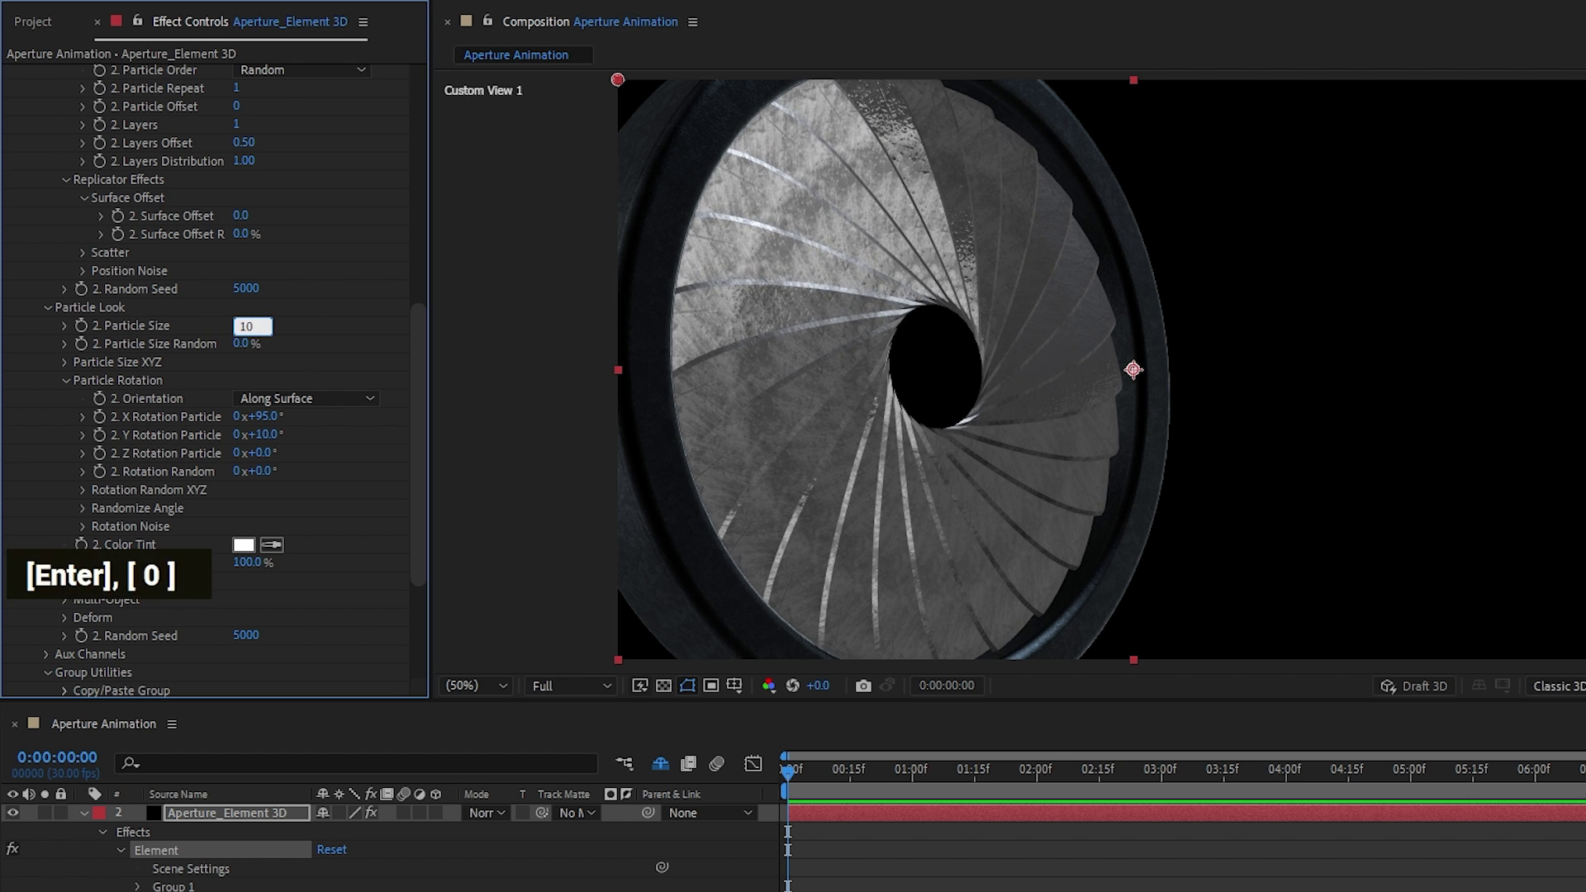
key(c)
drag(911, 314, 1151, 324)
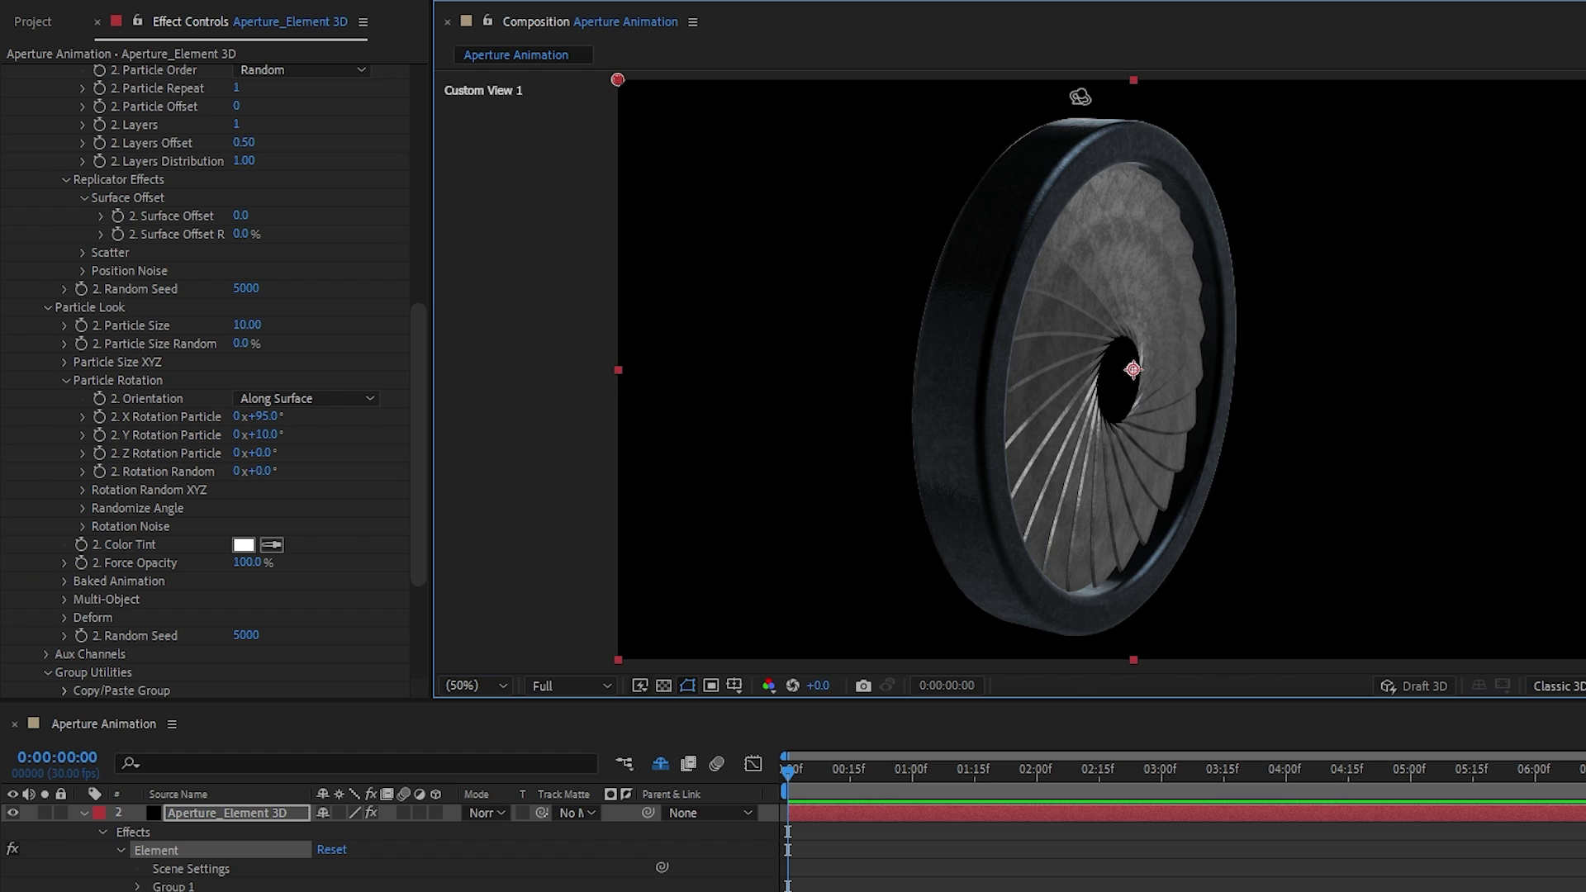
Add a text layer reading CookieDudes and switch the composition view to the Active Camera.
click(82, 813)
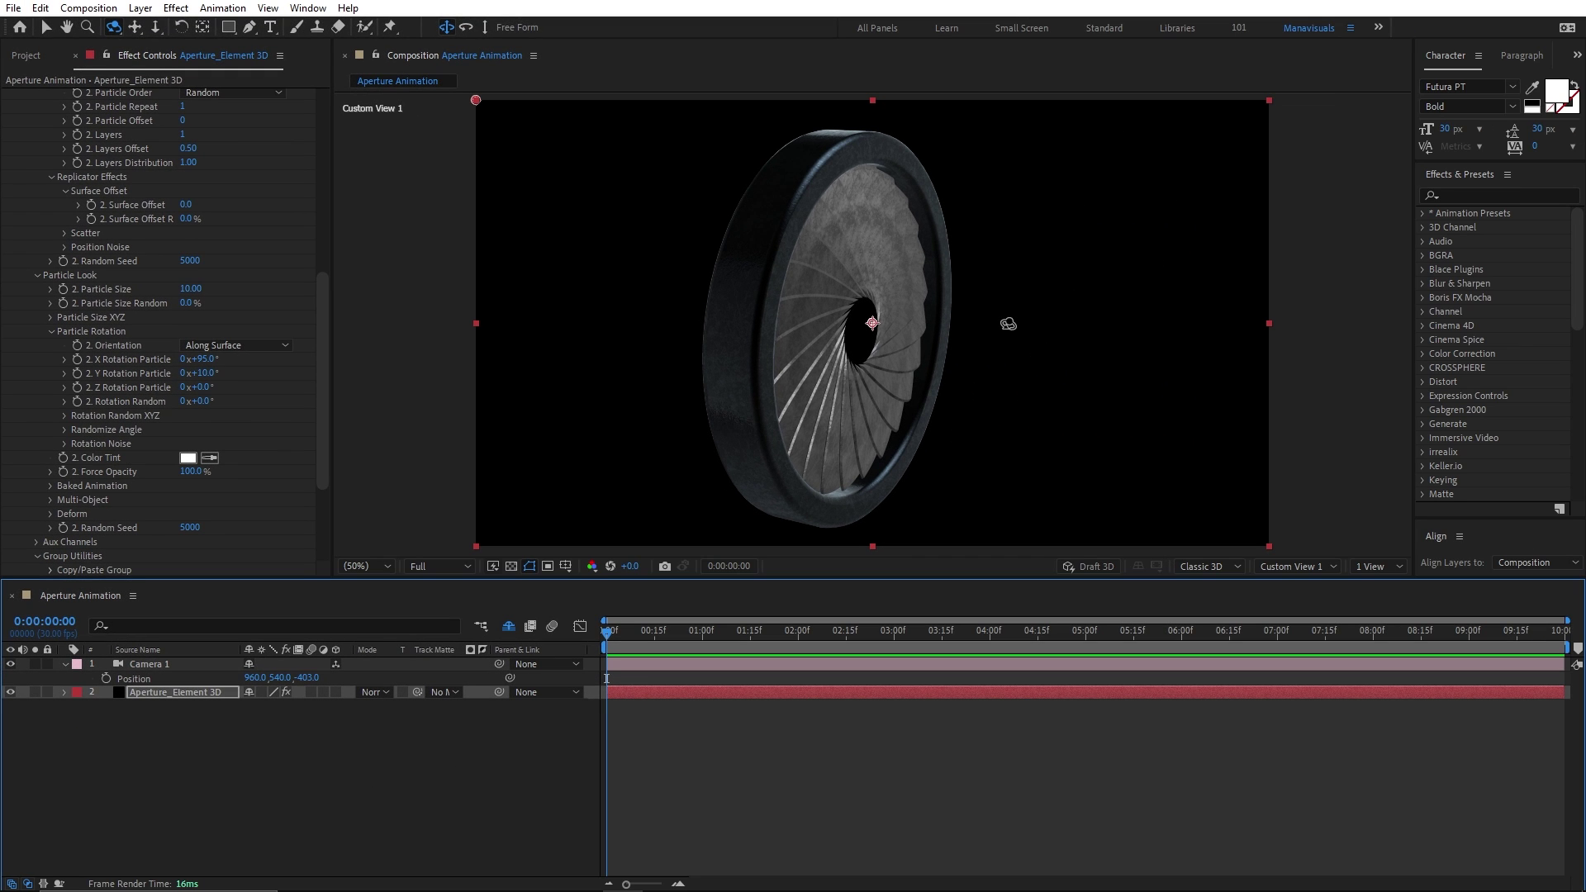
key(ctrl+t)
click(1008, 323)
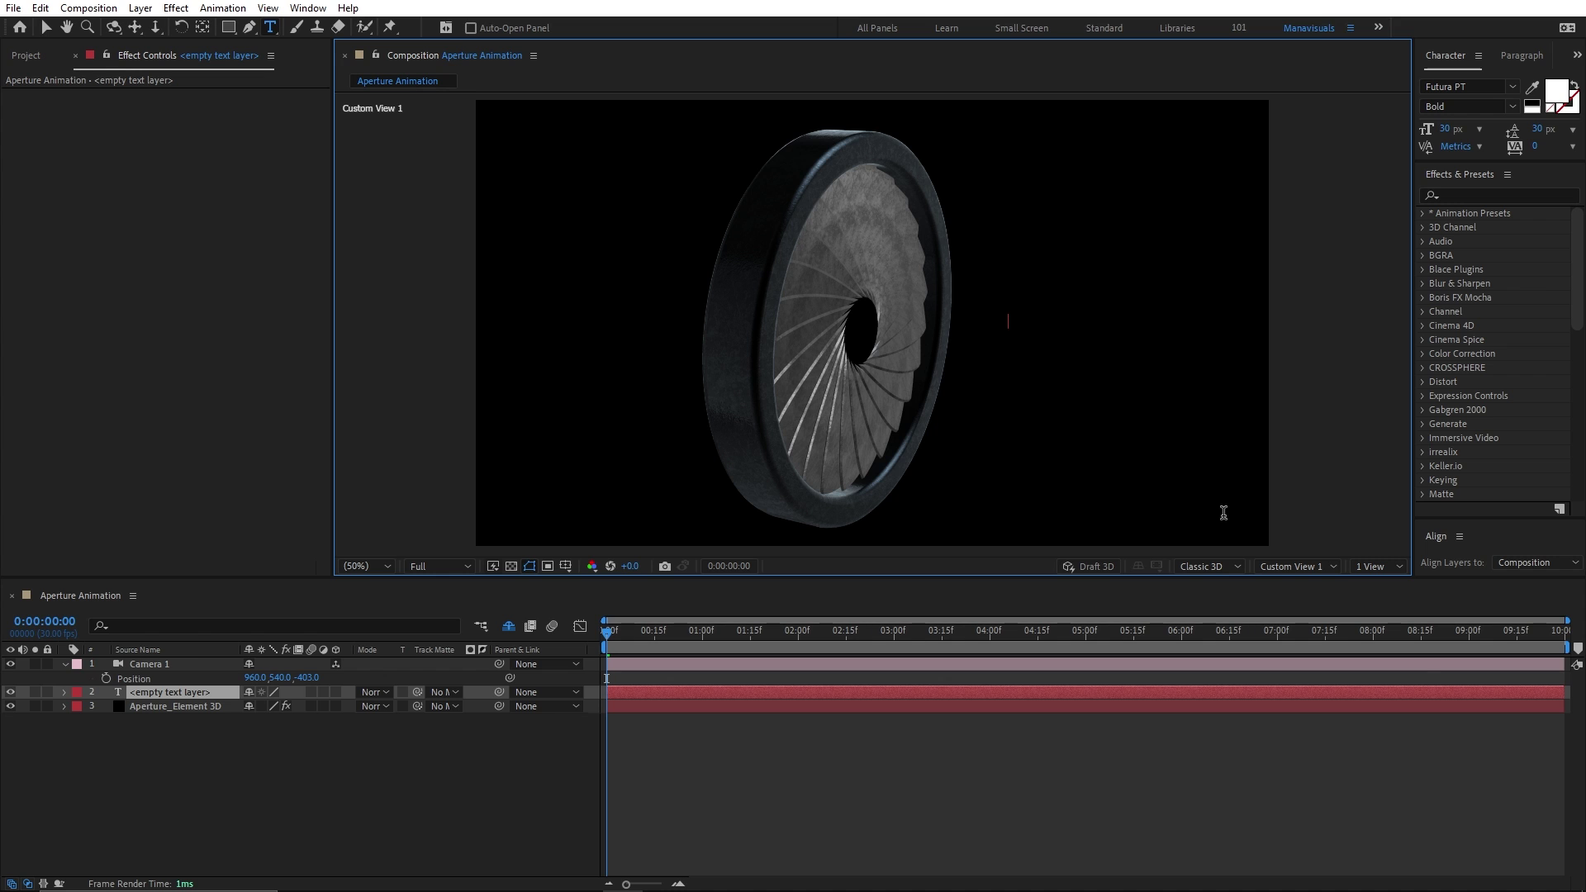
click(1312, 574)
click(1314, 588)
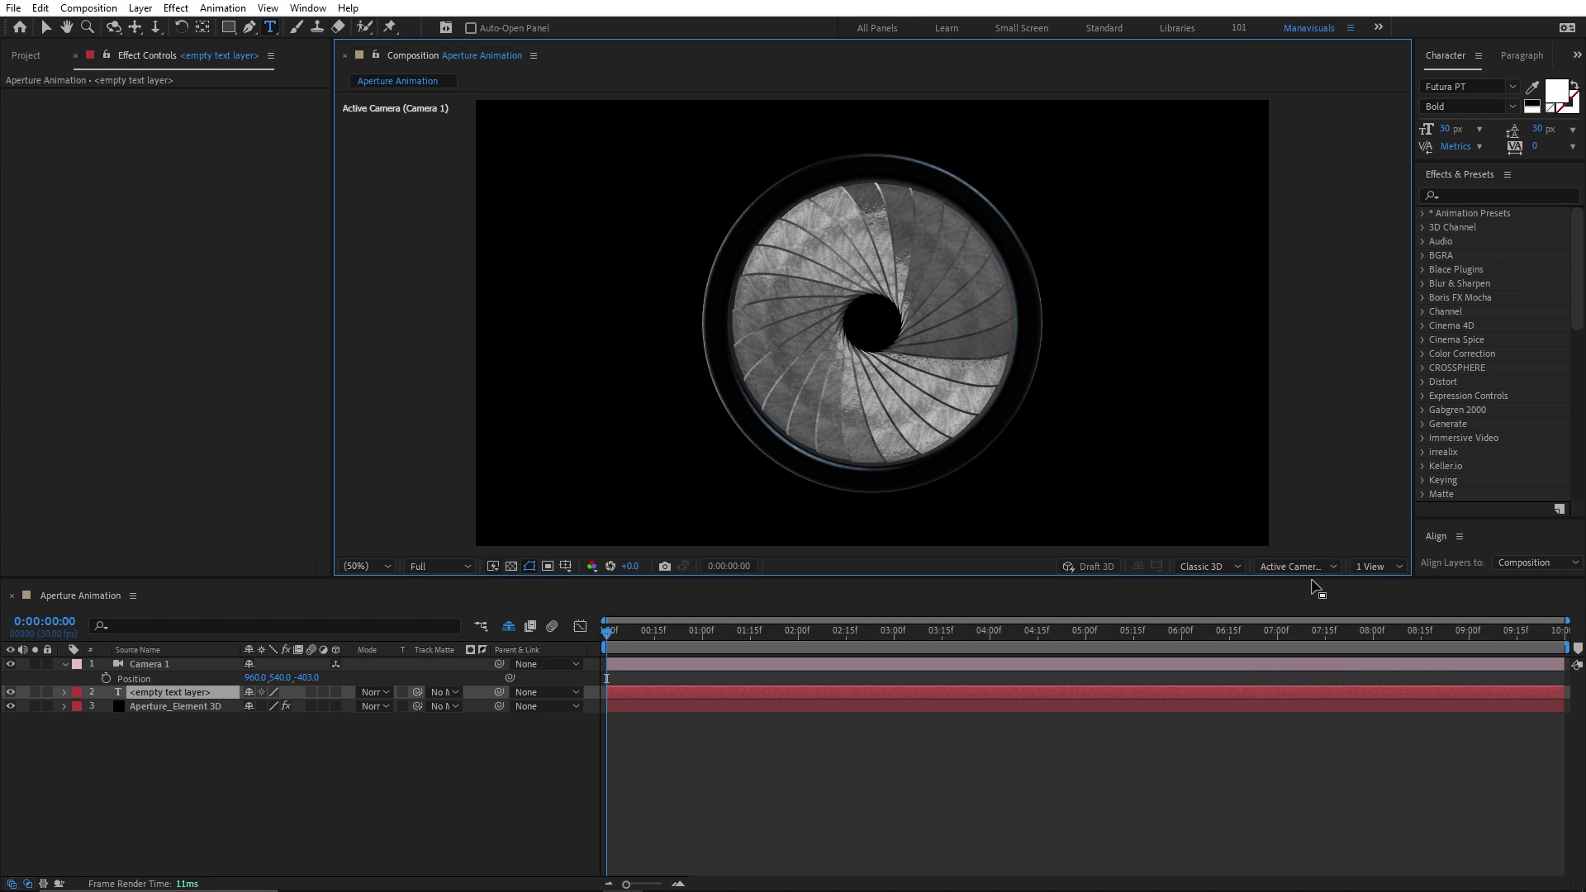
text(CookieDudes)
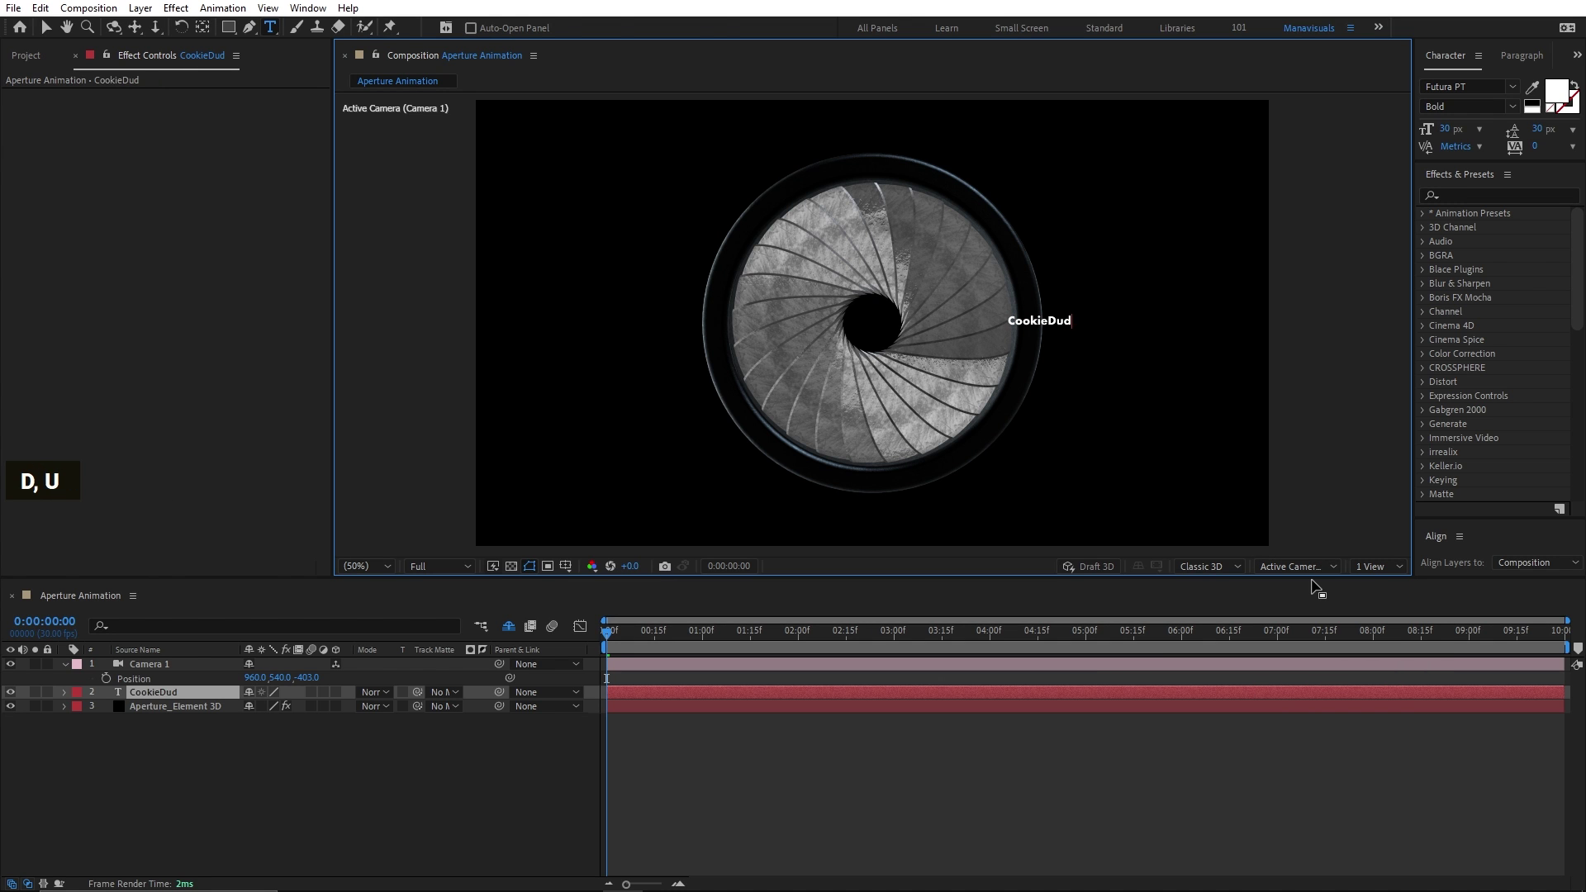
key(KP_Enter)
Change the CookieDudes text's font to shite and move the text outside the steel ring.
key(v)
key(period)
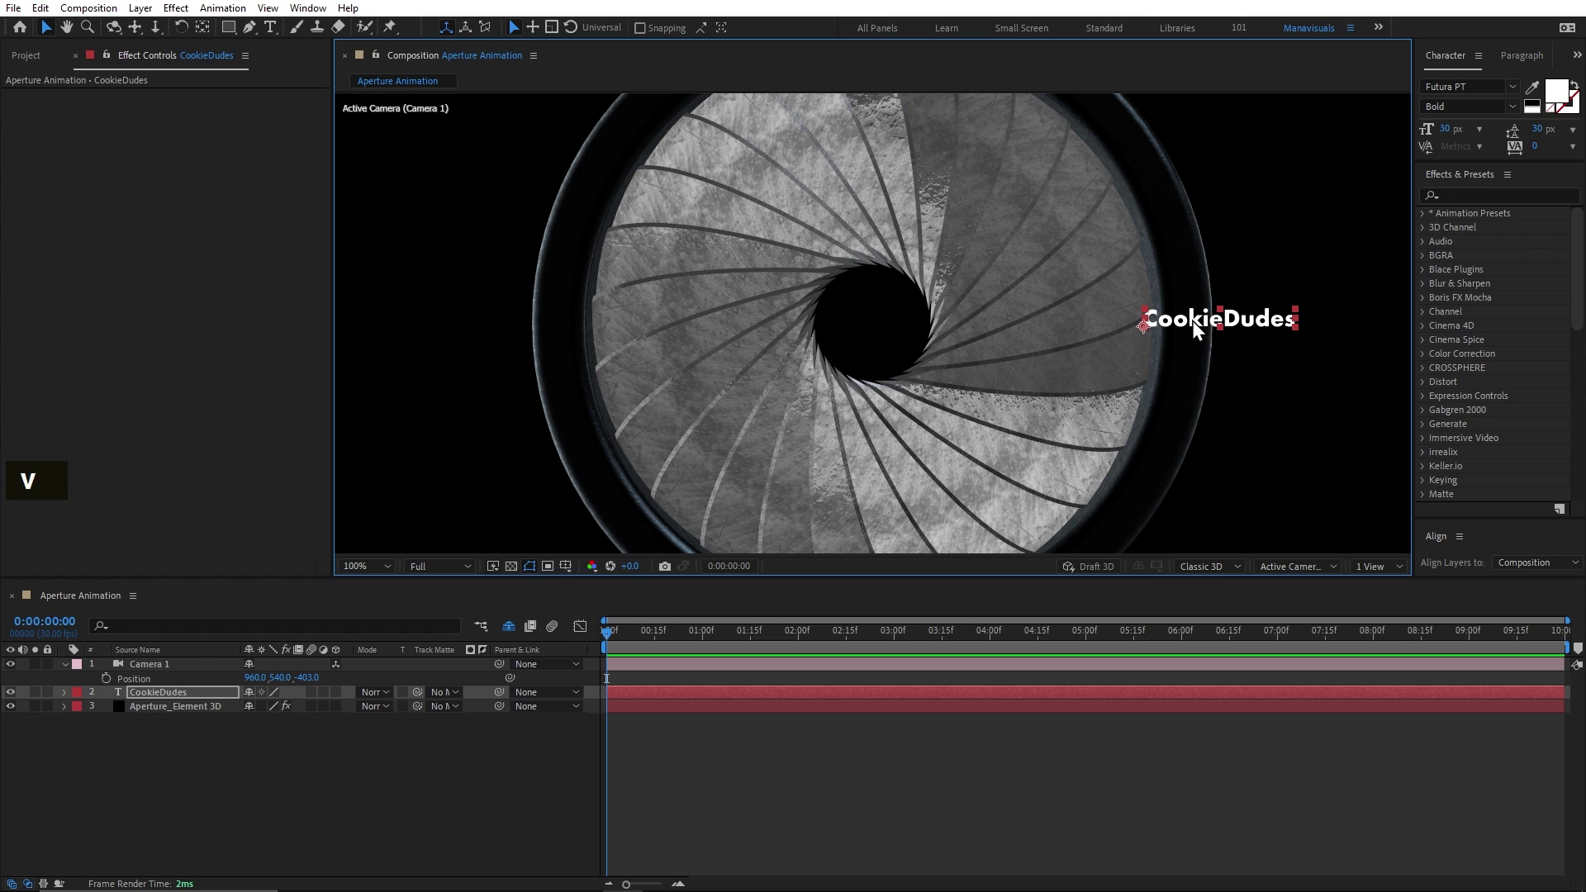
click(1513, 86)
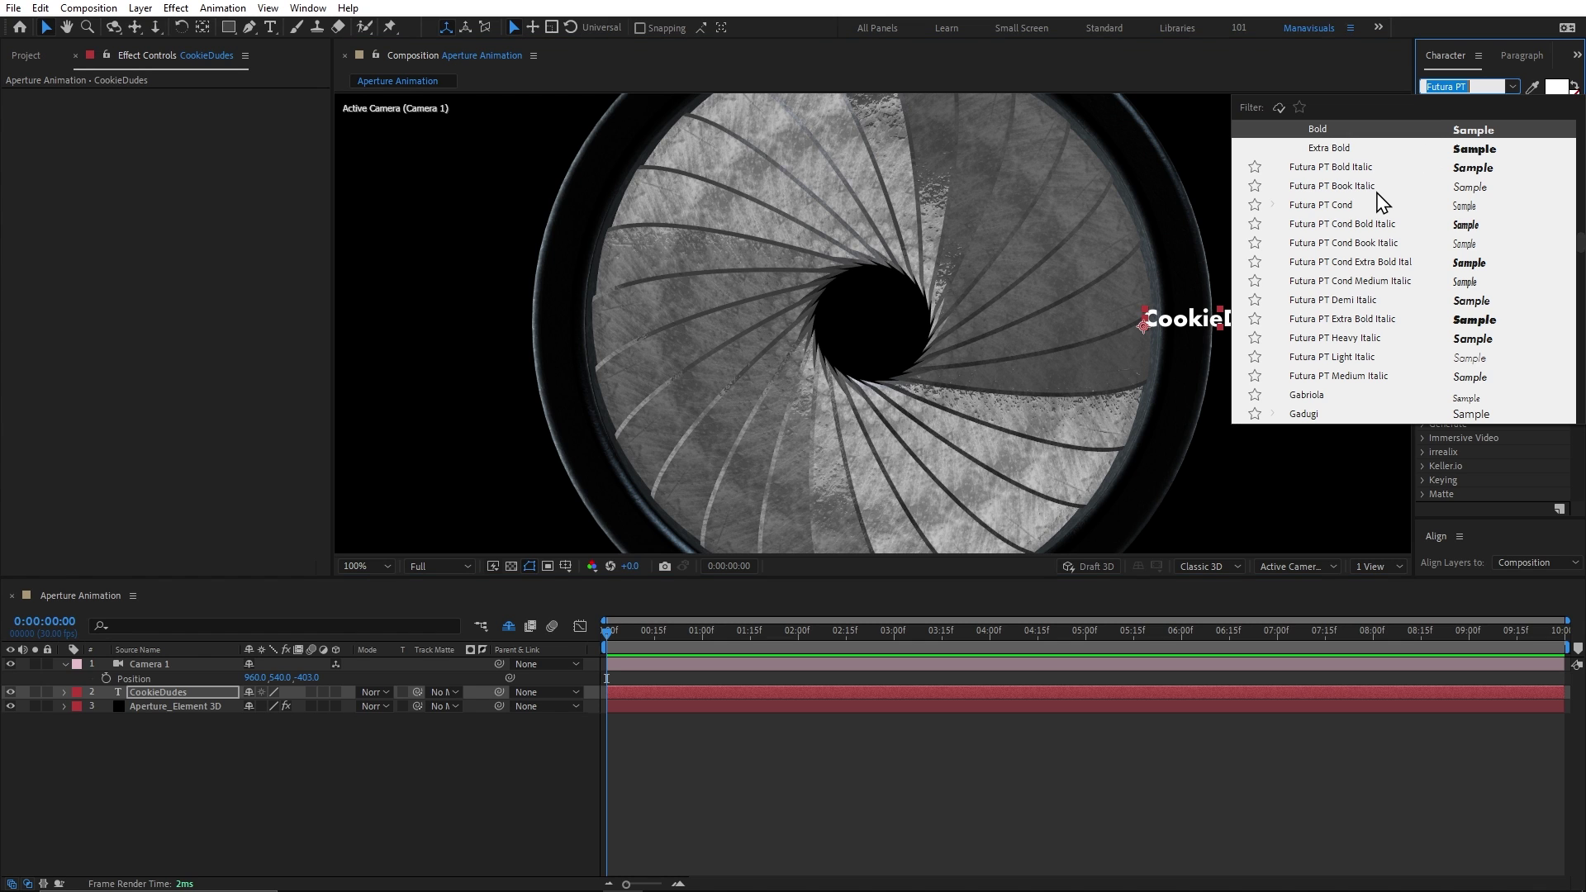
text(shite)
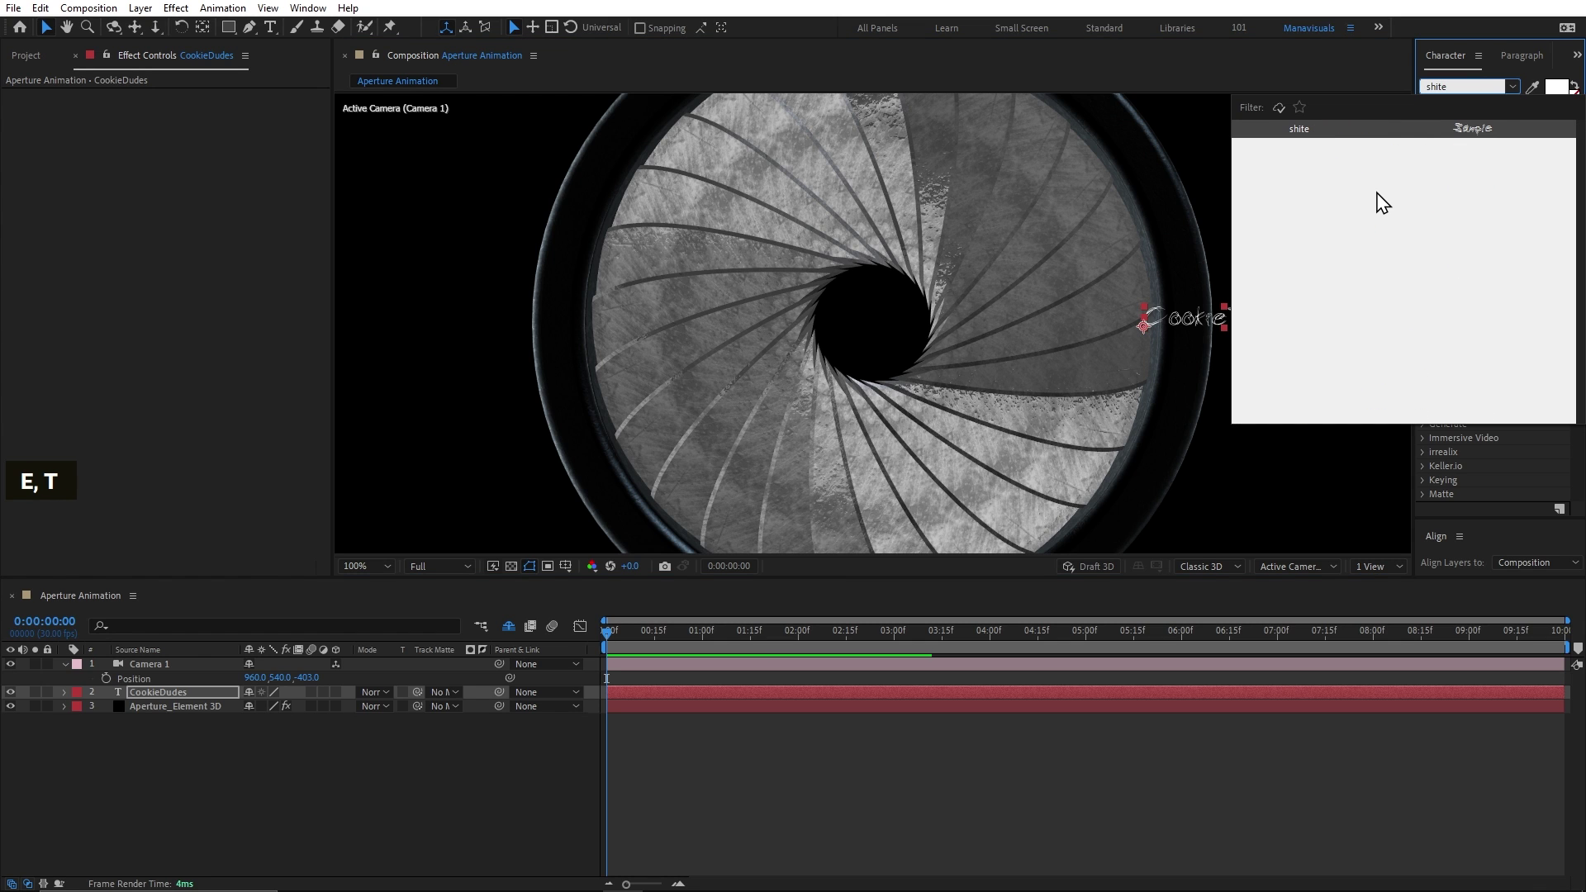
click(1460, 126)
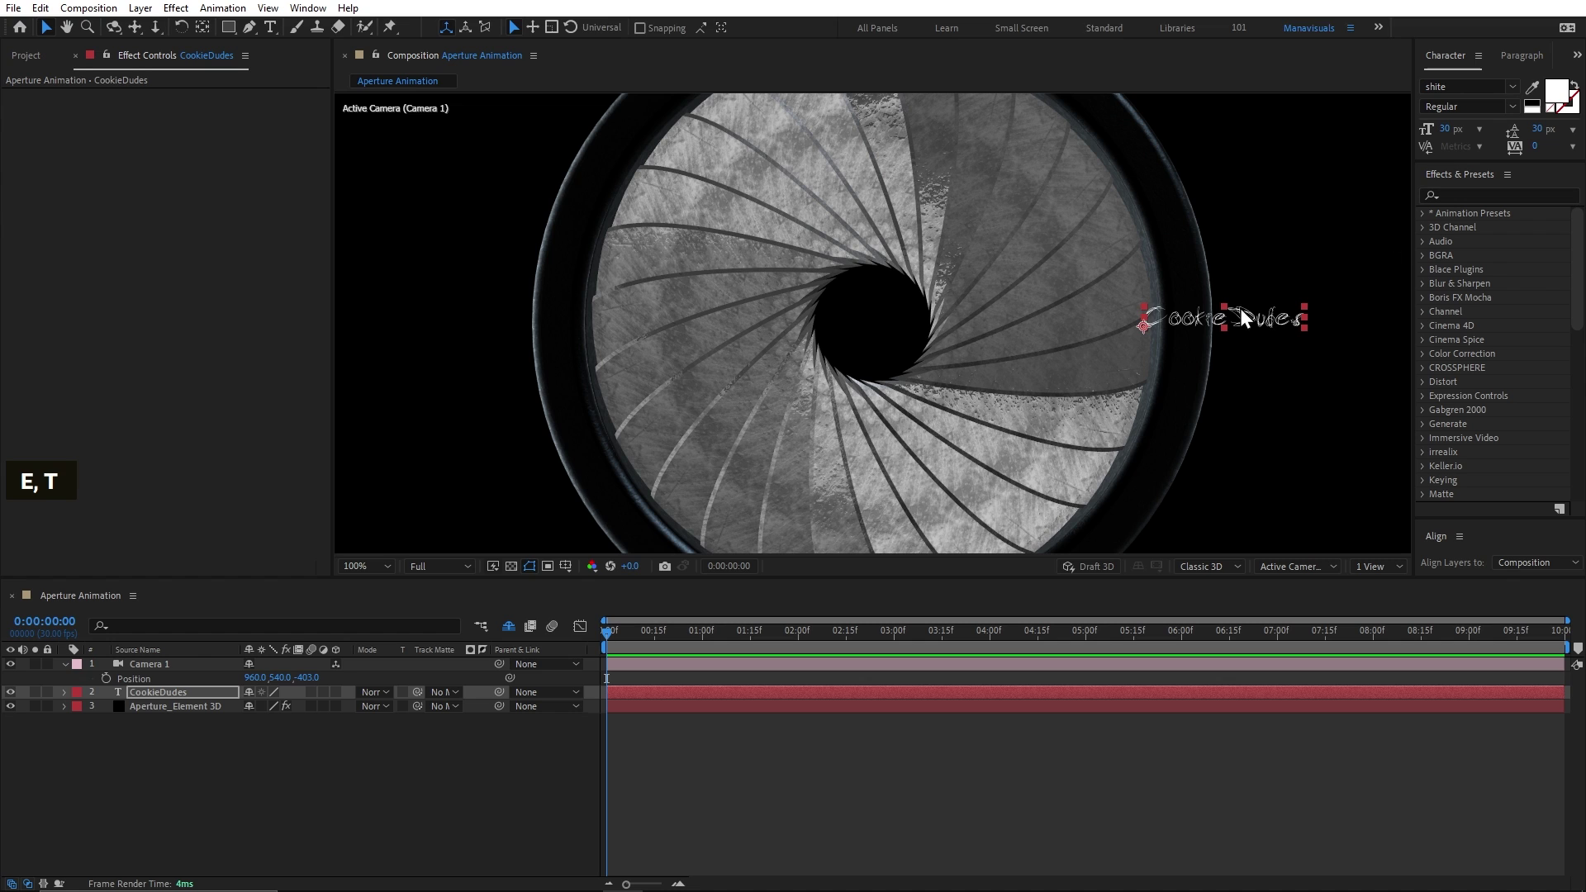
drag(1241, 318, 1323, 228)
Collapse the Group 1 and Group 2 settings of the Element effect on the Aperture_Element 3D layer.
click(1155, 262)
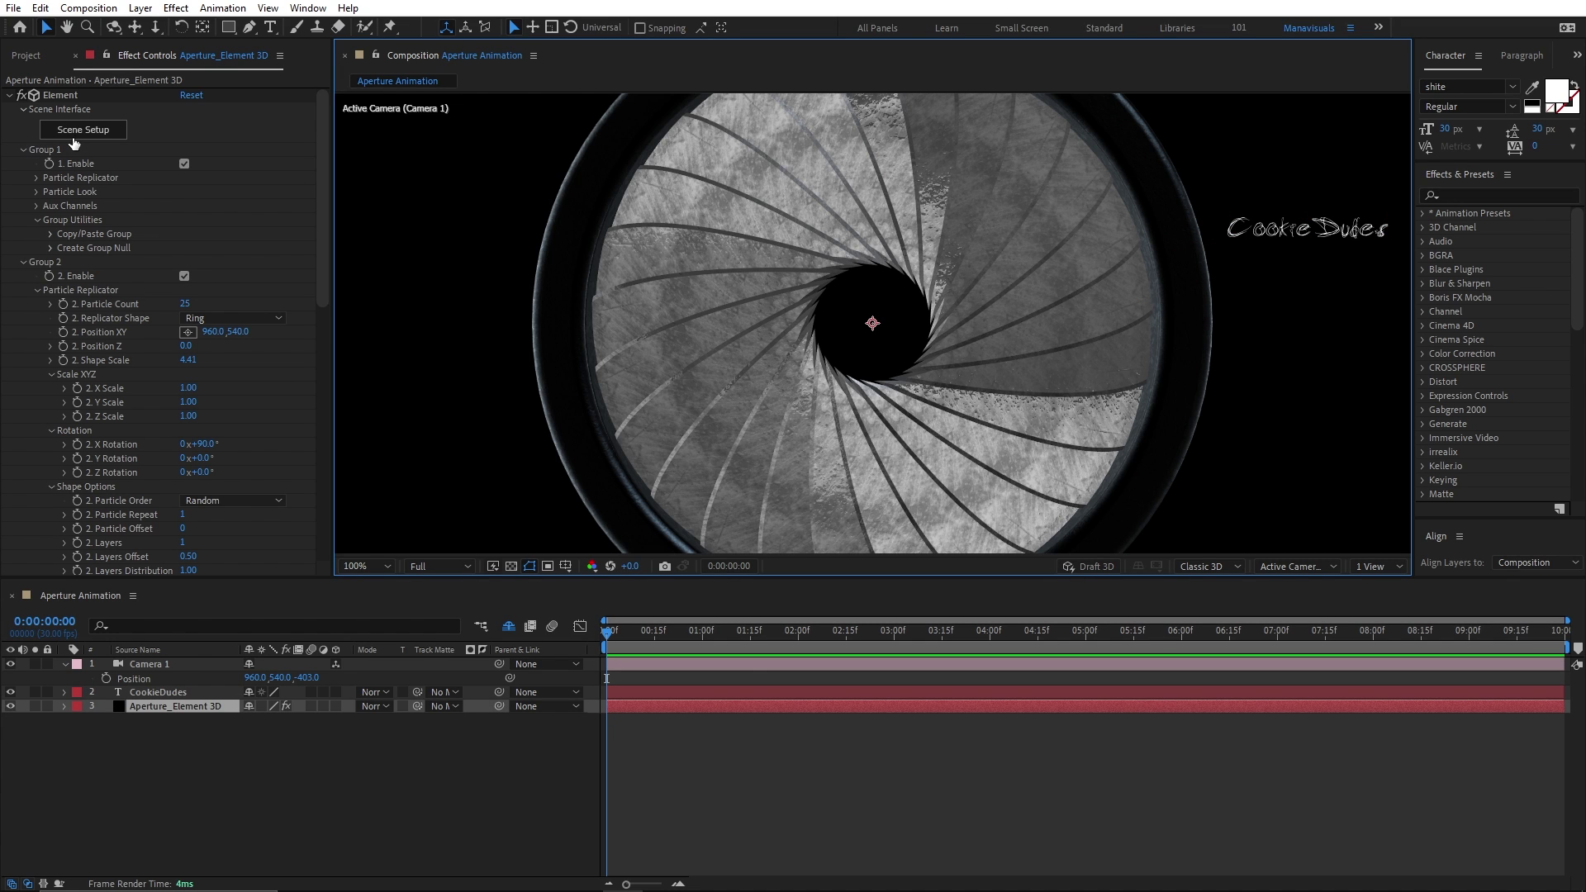
click(23, 152)
click(23, 169)
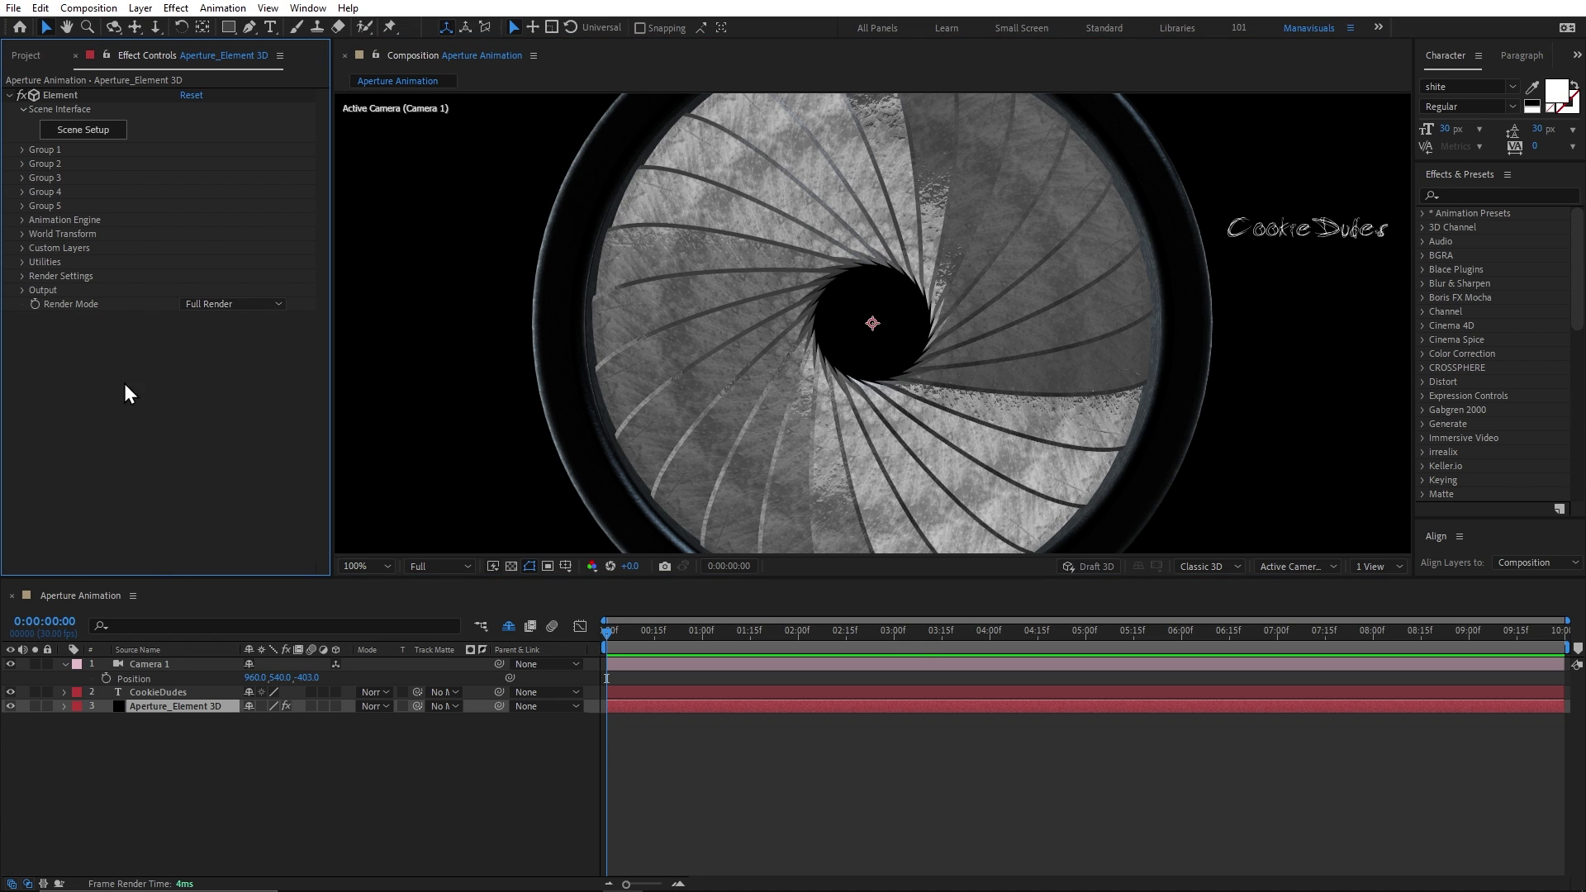
Hide the CookieDudes text layer and move it below the Aperture_Element 3D layer.
click(87, 693)
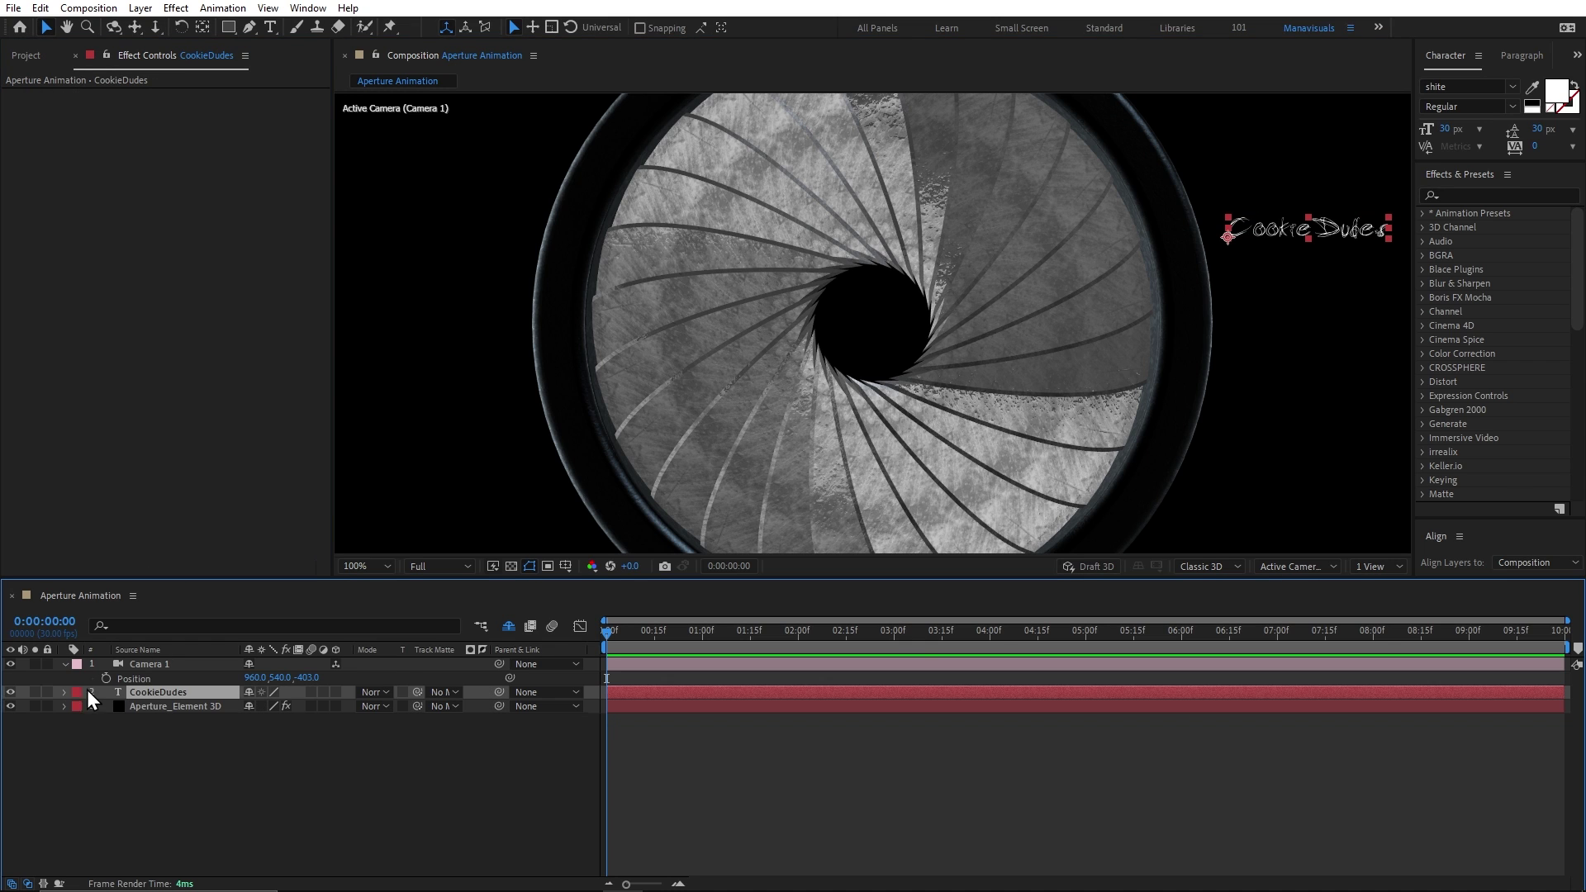
click(10, 693)
drag(137, 696, 146, 738)
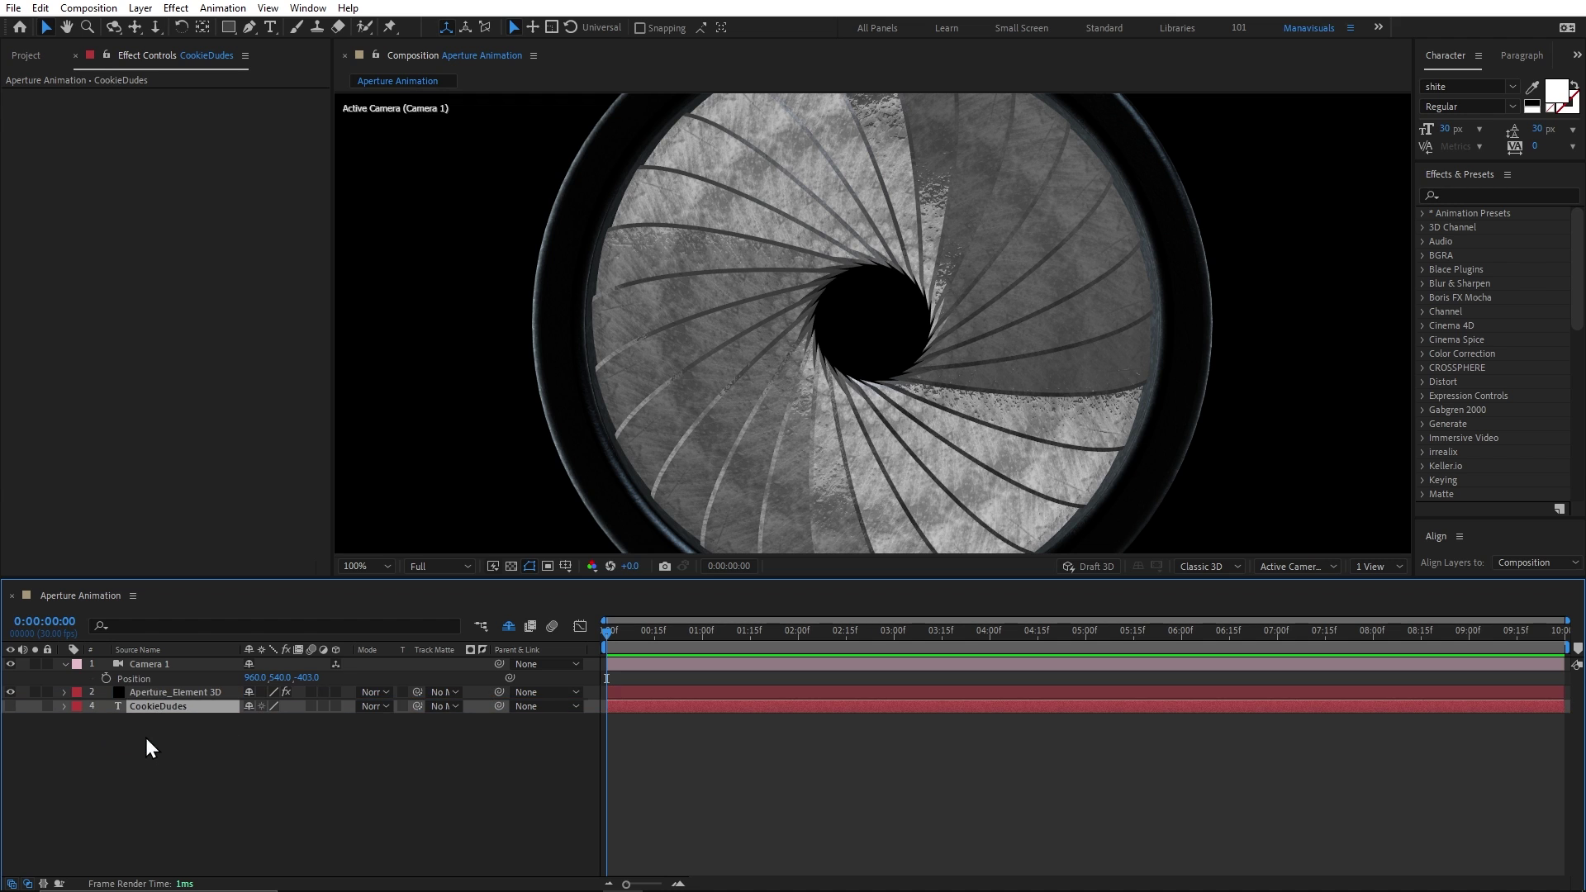
Assign the CookieDudes layer as Path Layer 2 in Element's Custom Text and Masks, using the Source option.
click(172, 694)
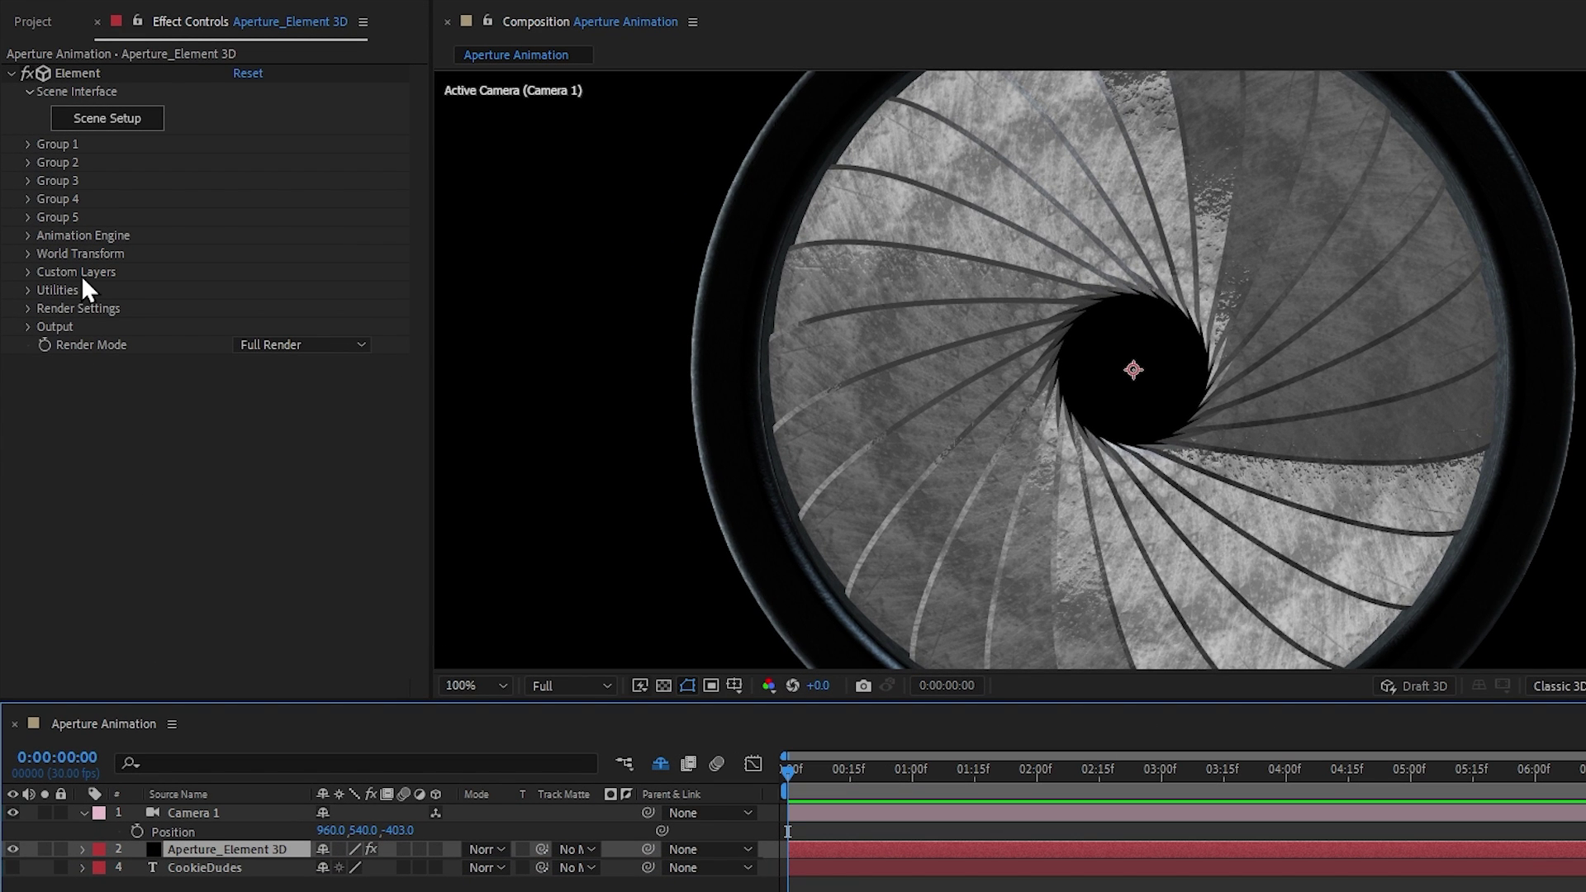
click(27, 273)
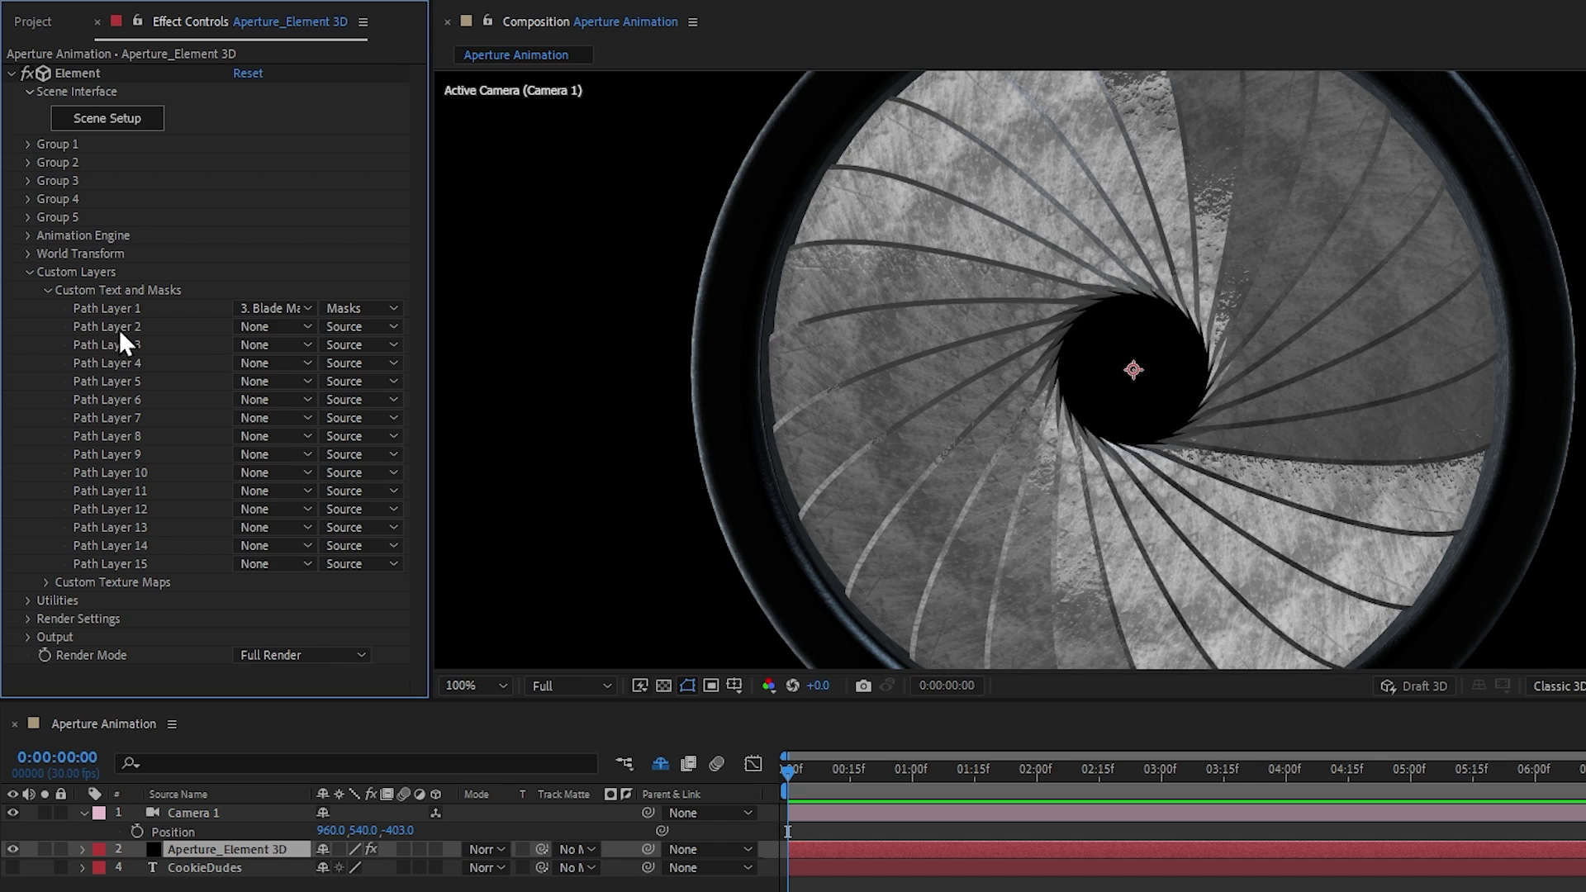
click(263, 326)
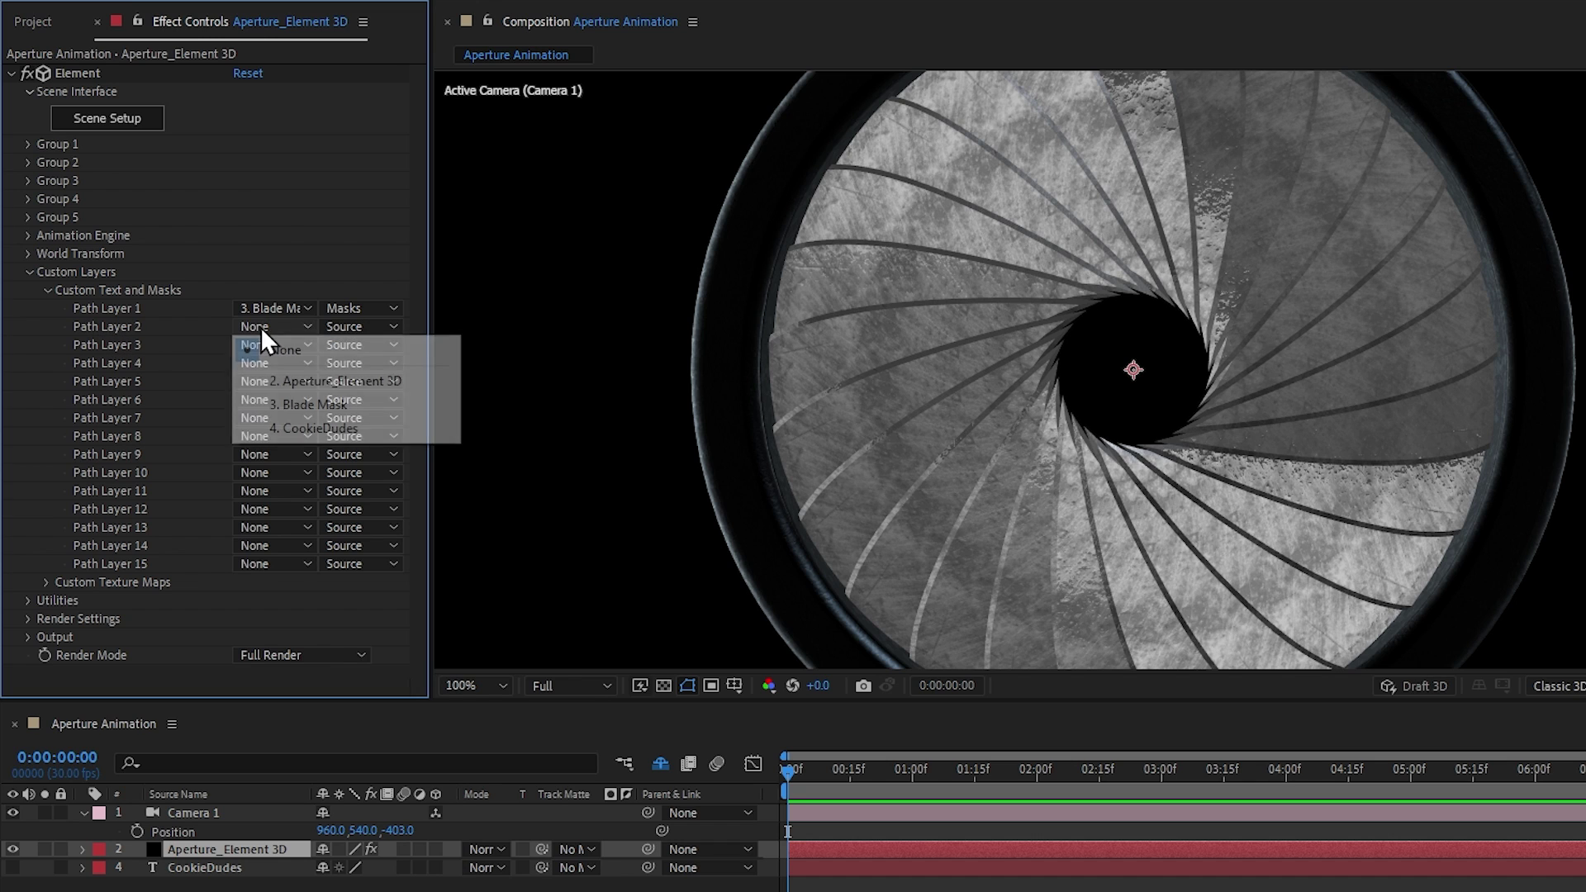
click(311, 428)
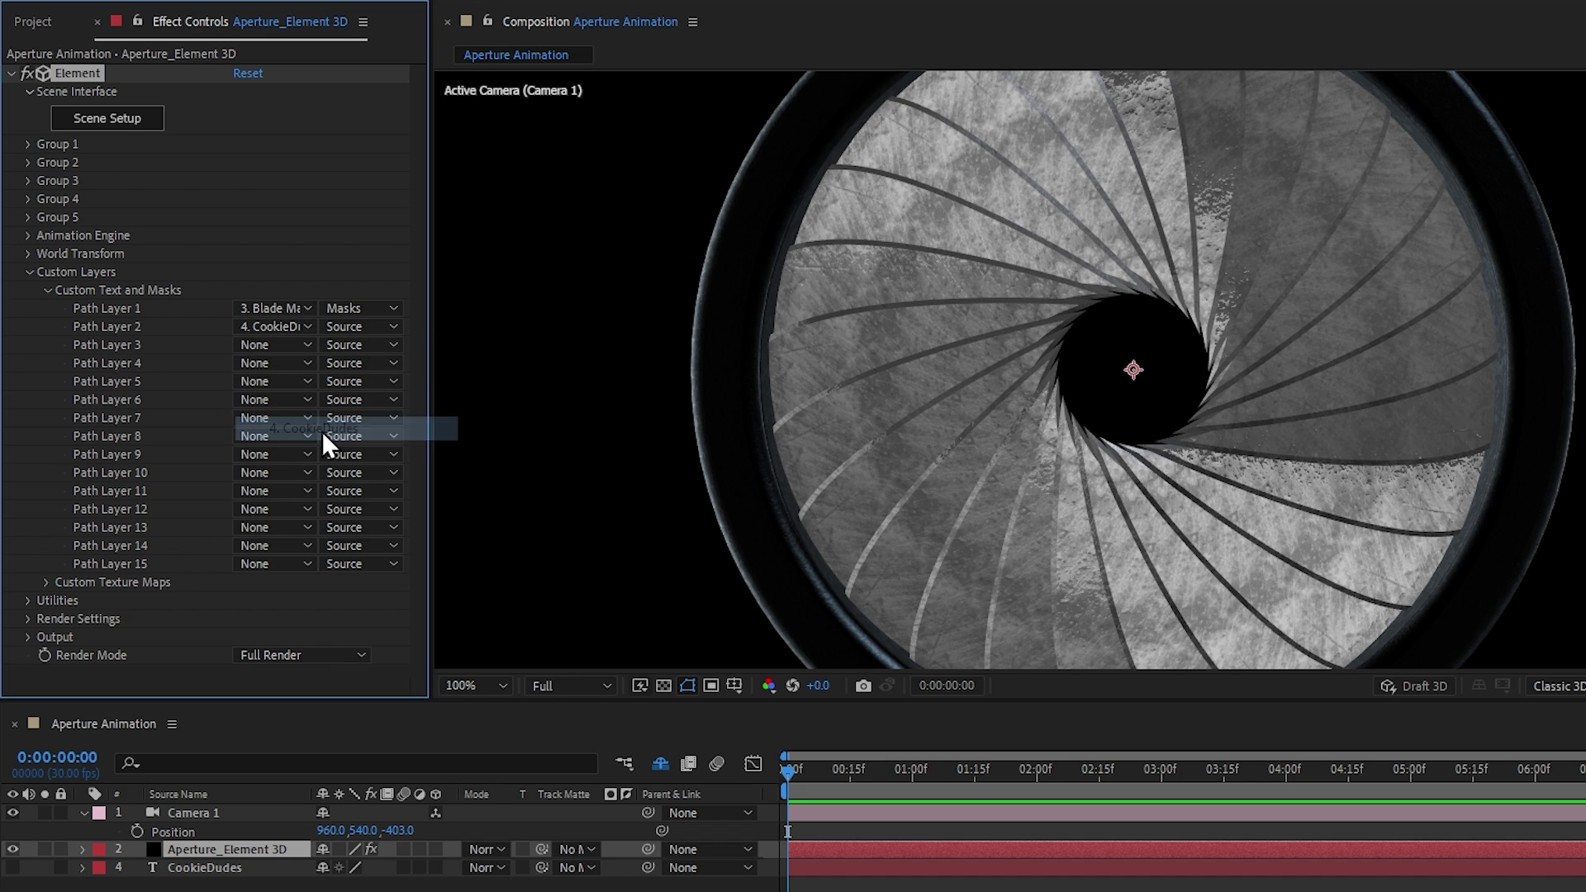
click(354, 331)
click(370, 352)
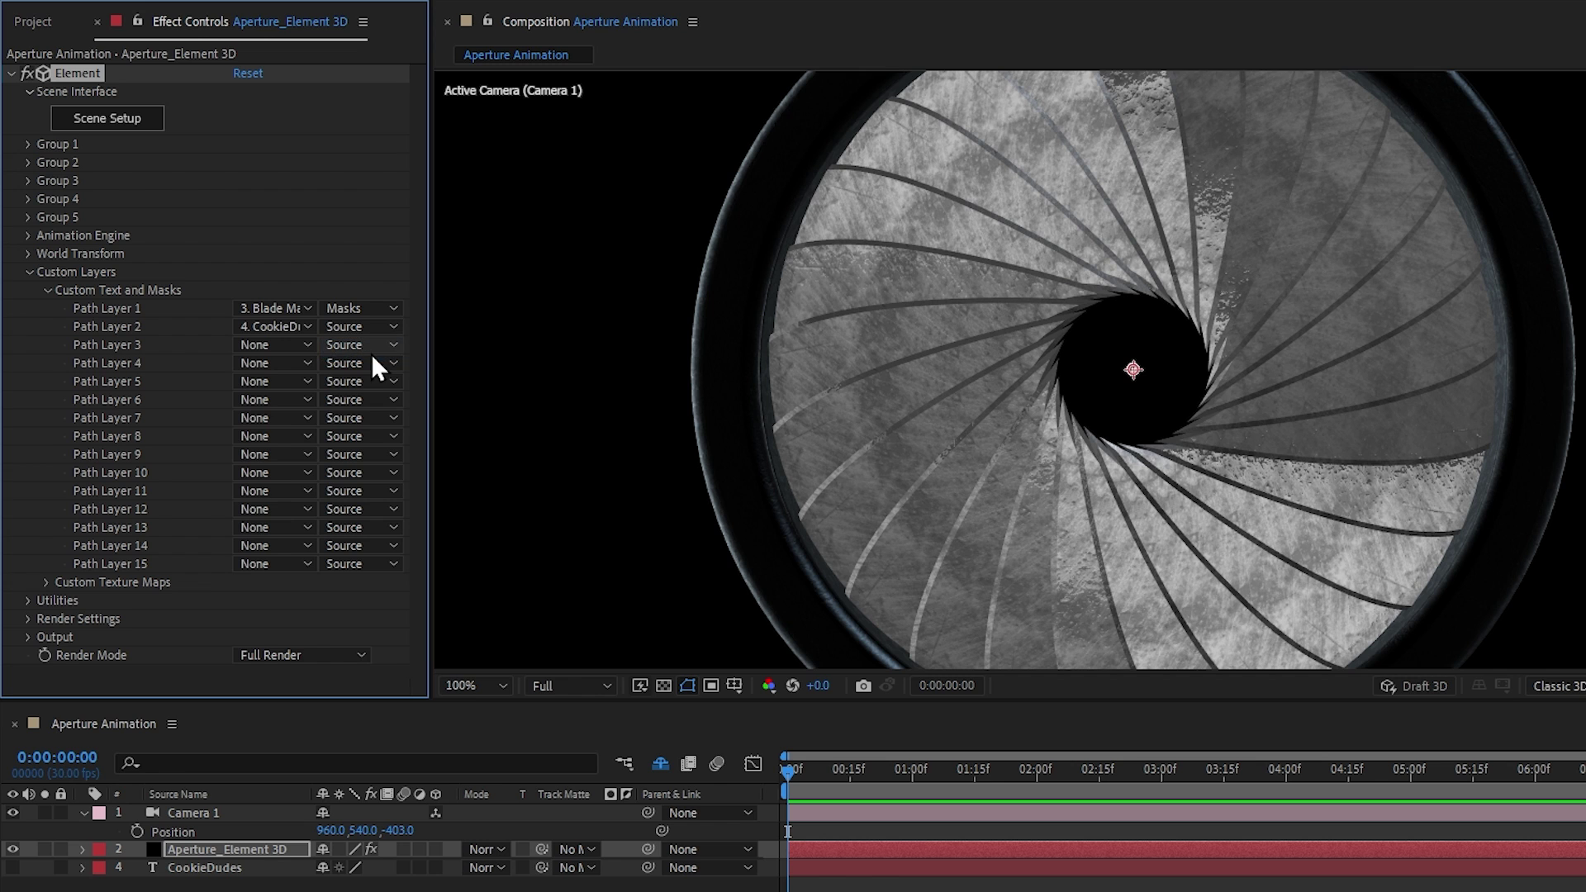
Extrude a new model in Scene Setup from Custom Path 2 to create the 3D text.
click(114, 124)
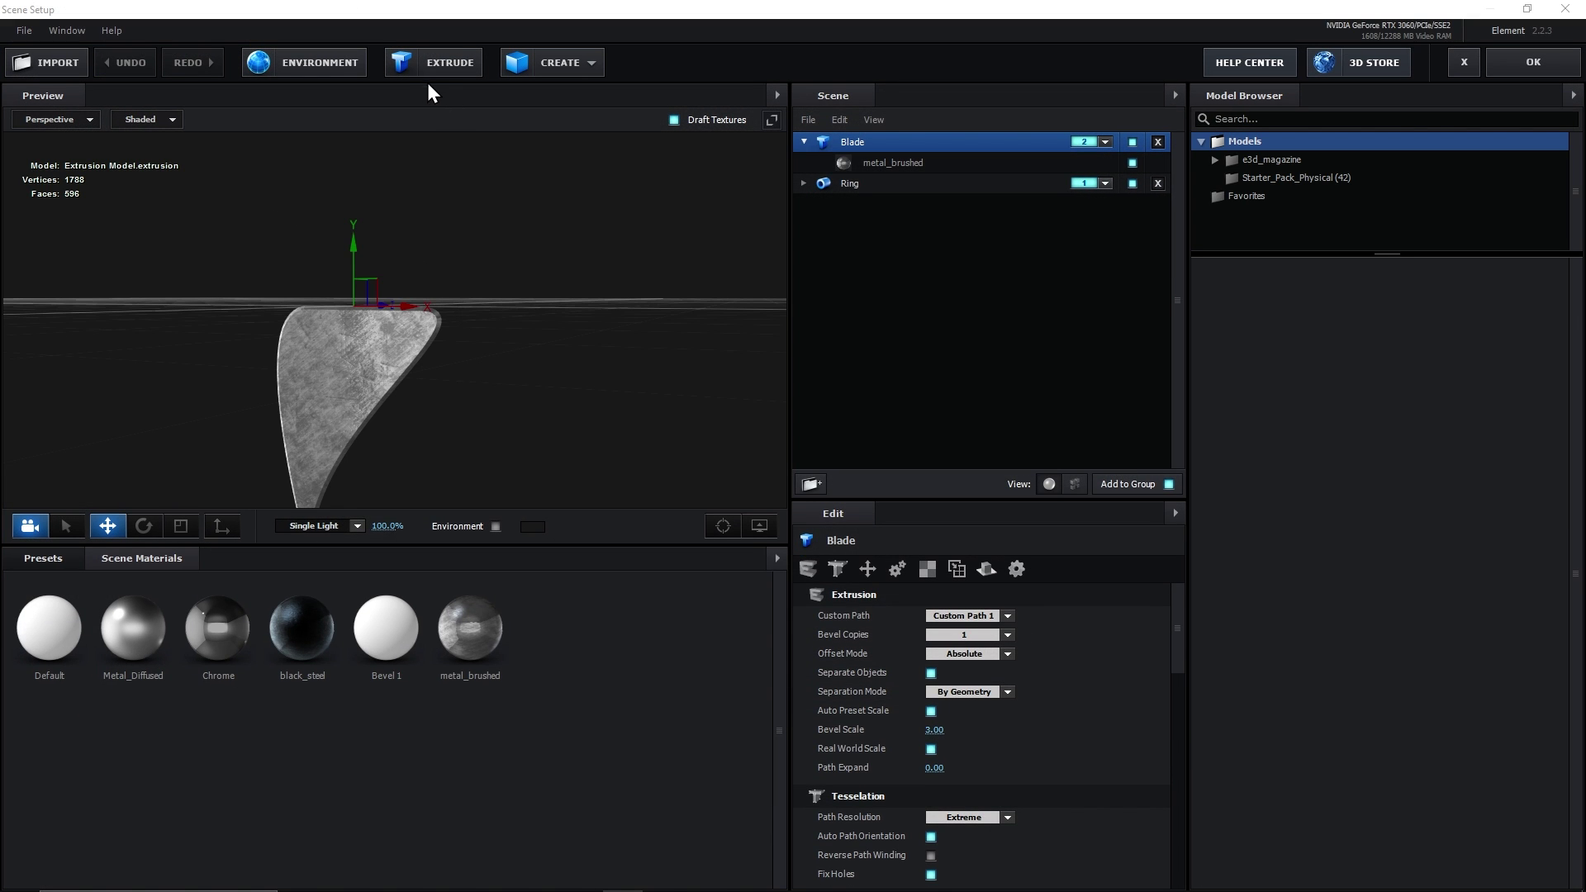
click(434, 72)
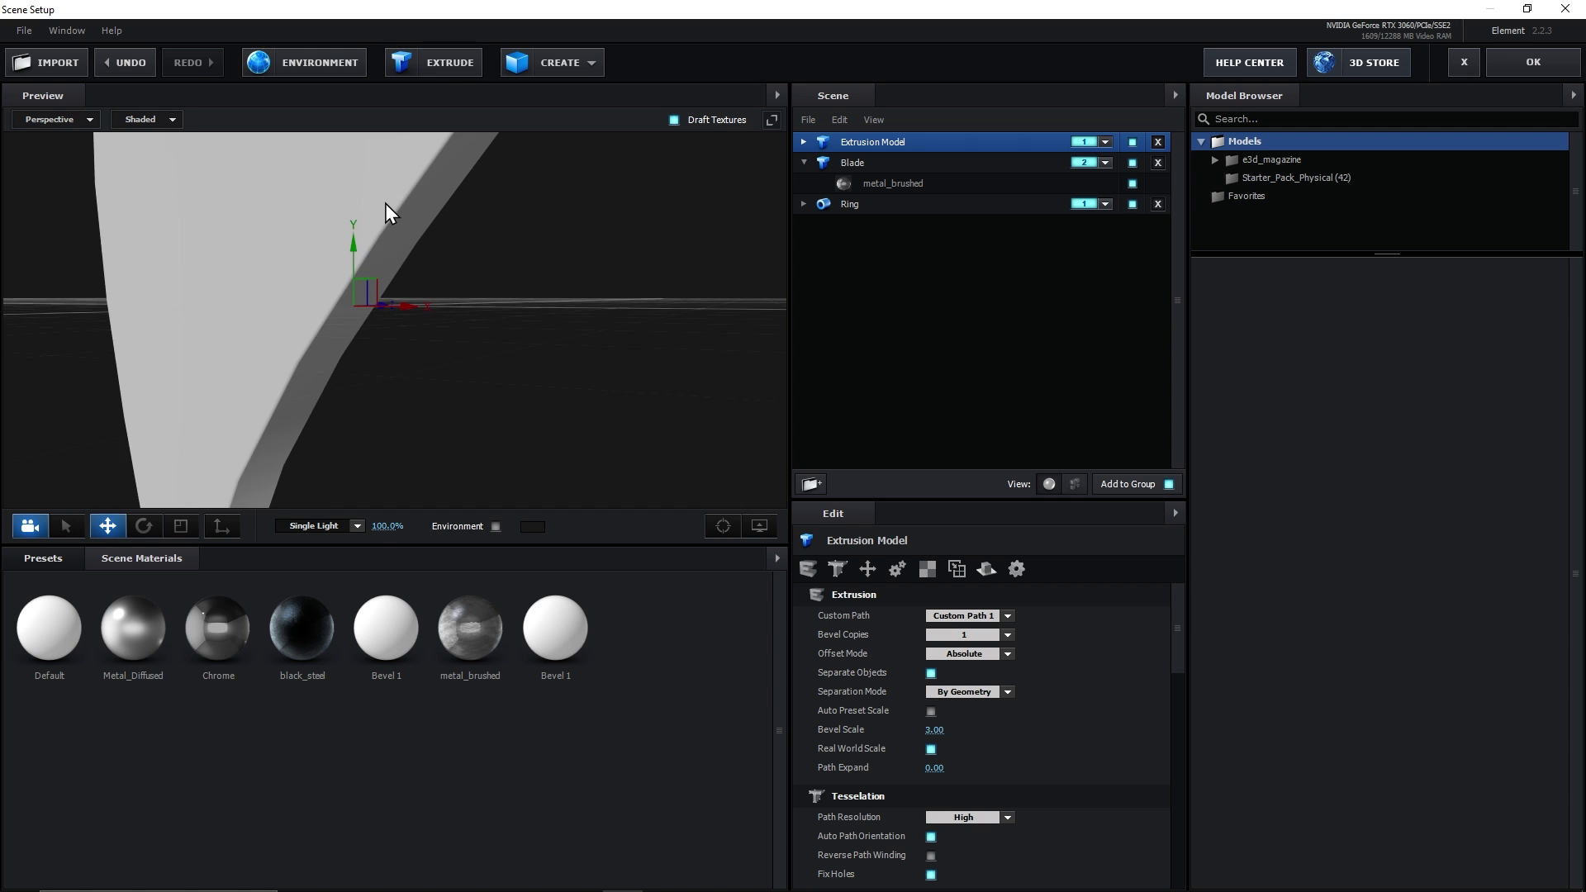
drag(357, 200, 471, 248)
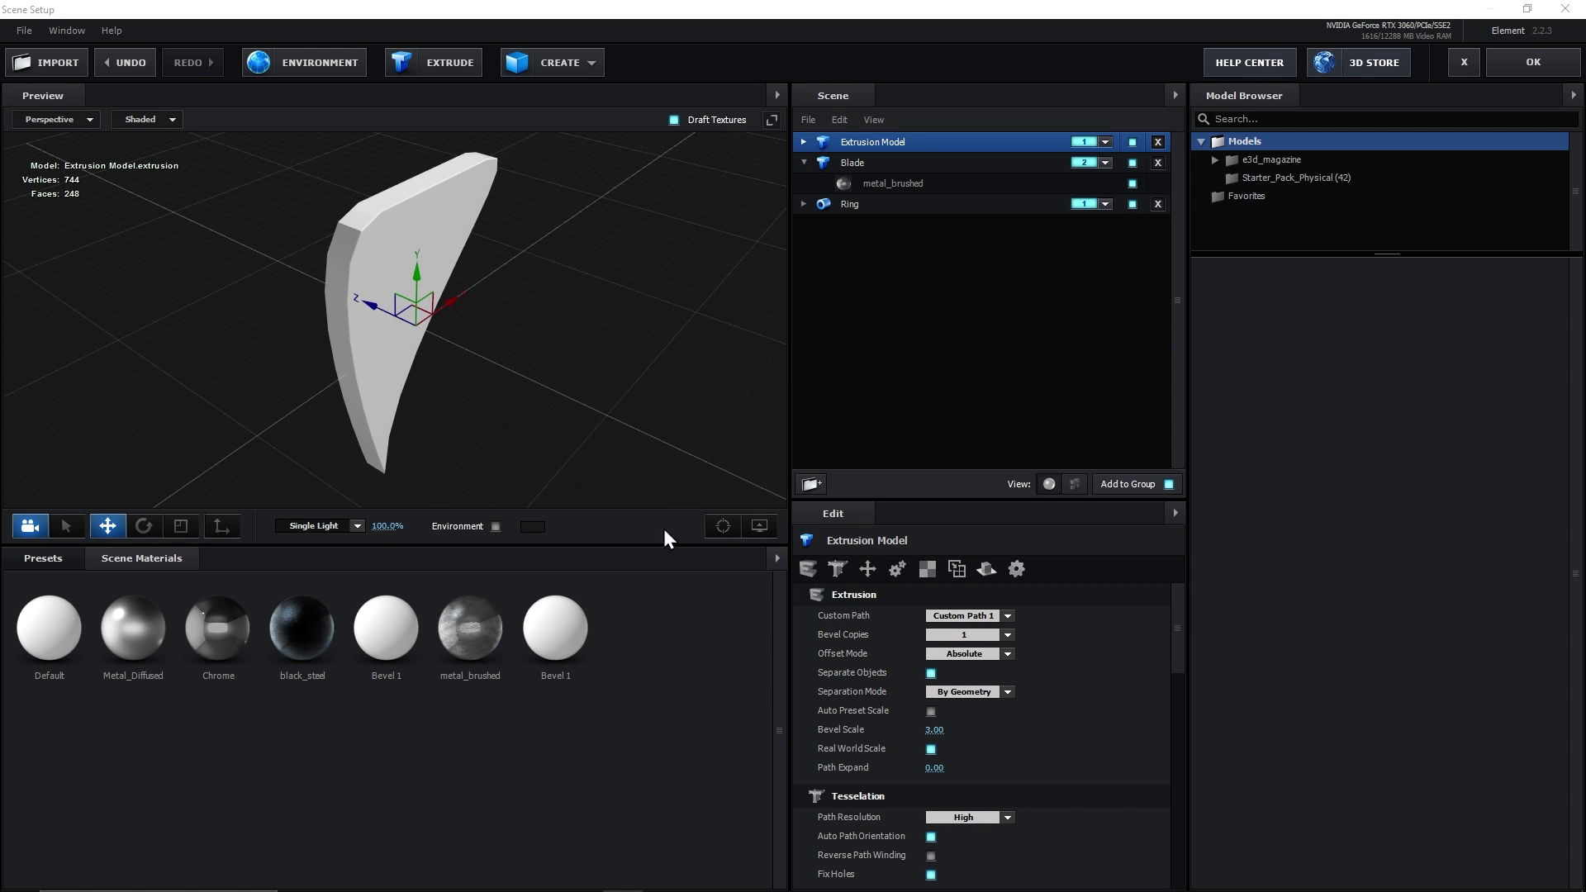
click(954, 618)
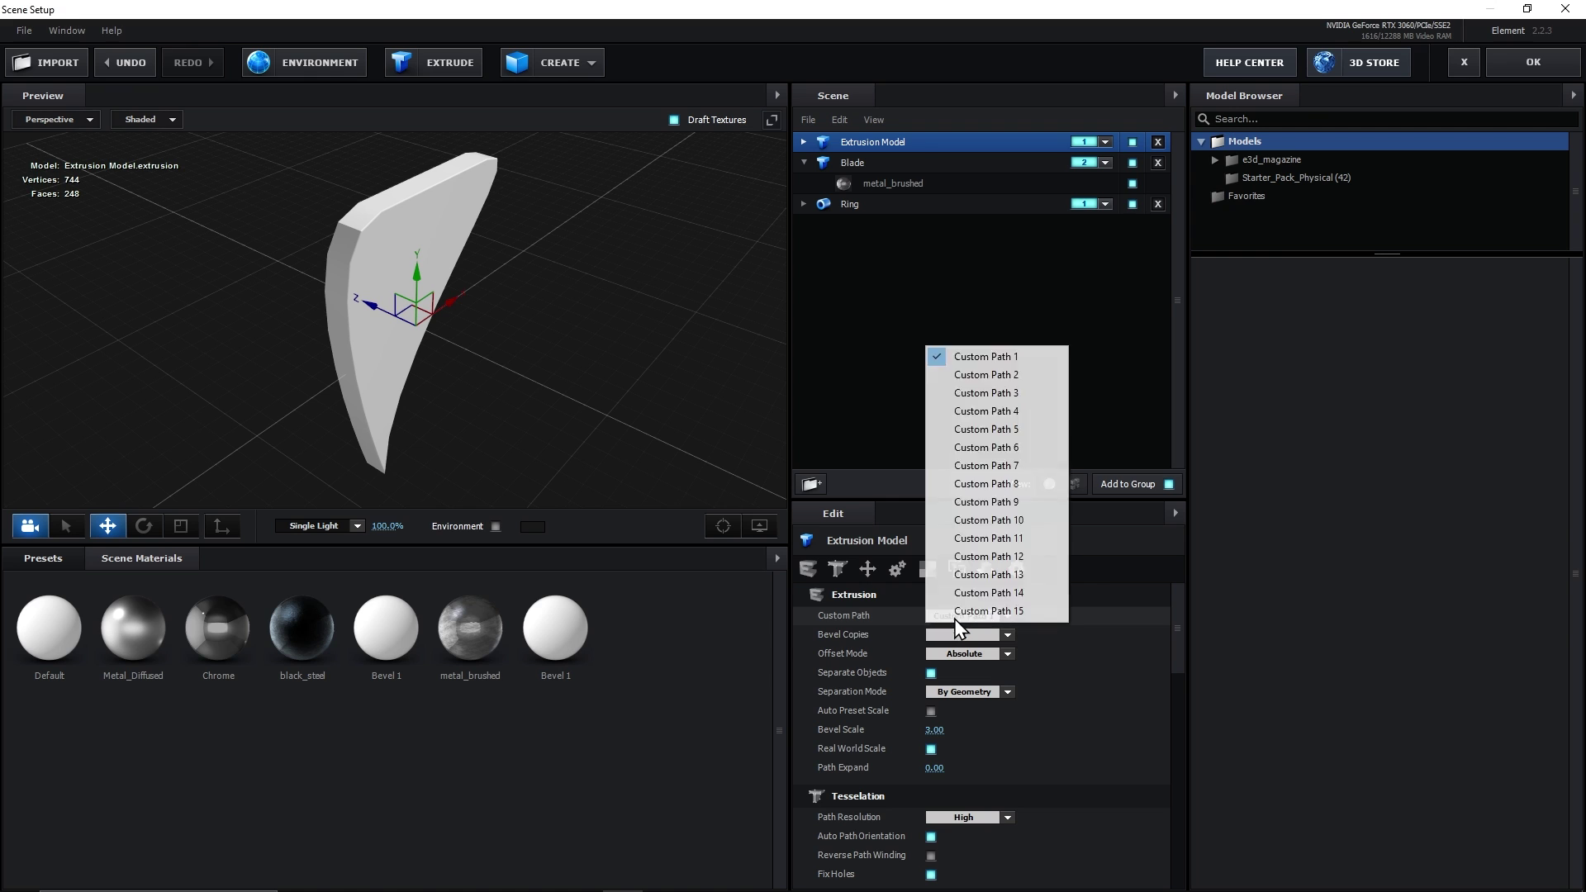
click(1023, 376)
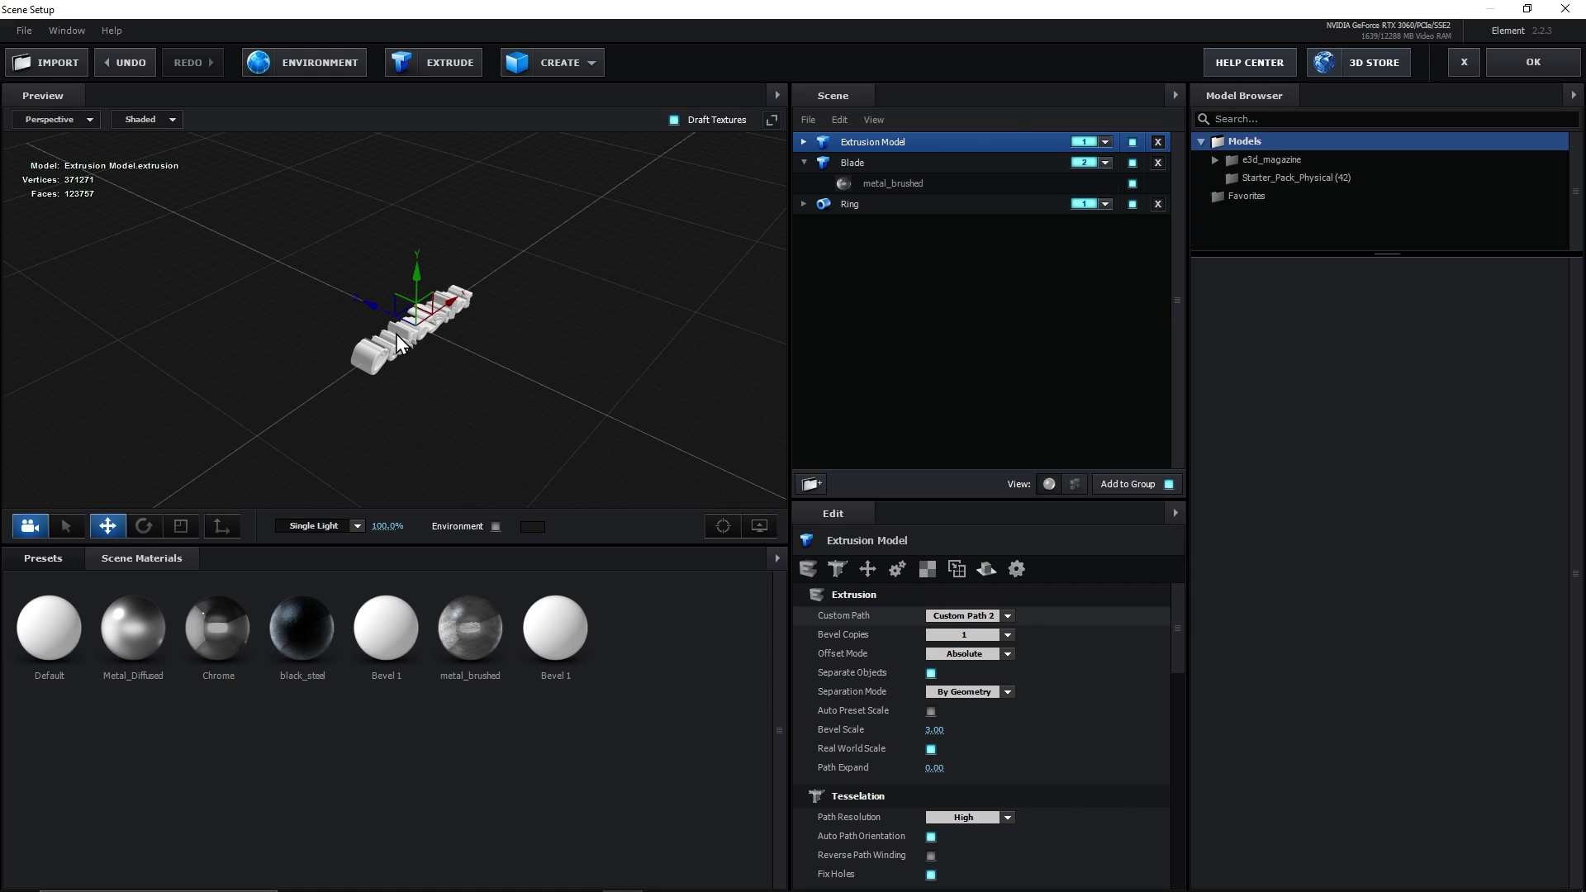
drag(444, 385, 464, 355)
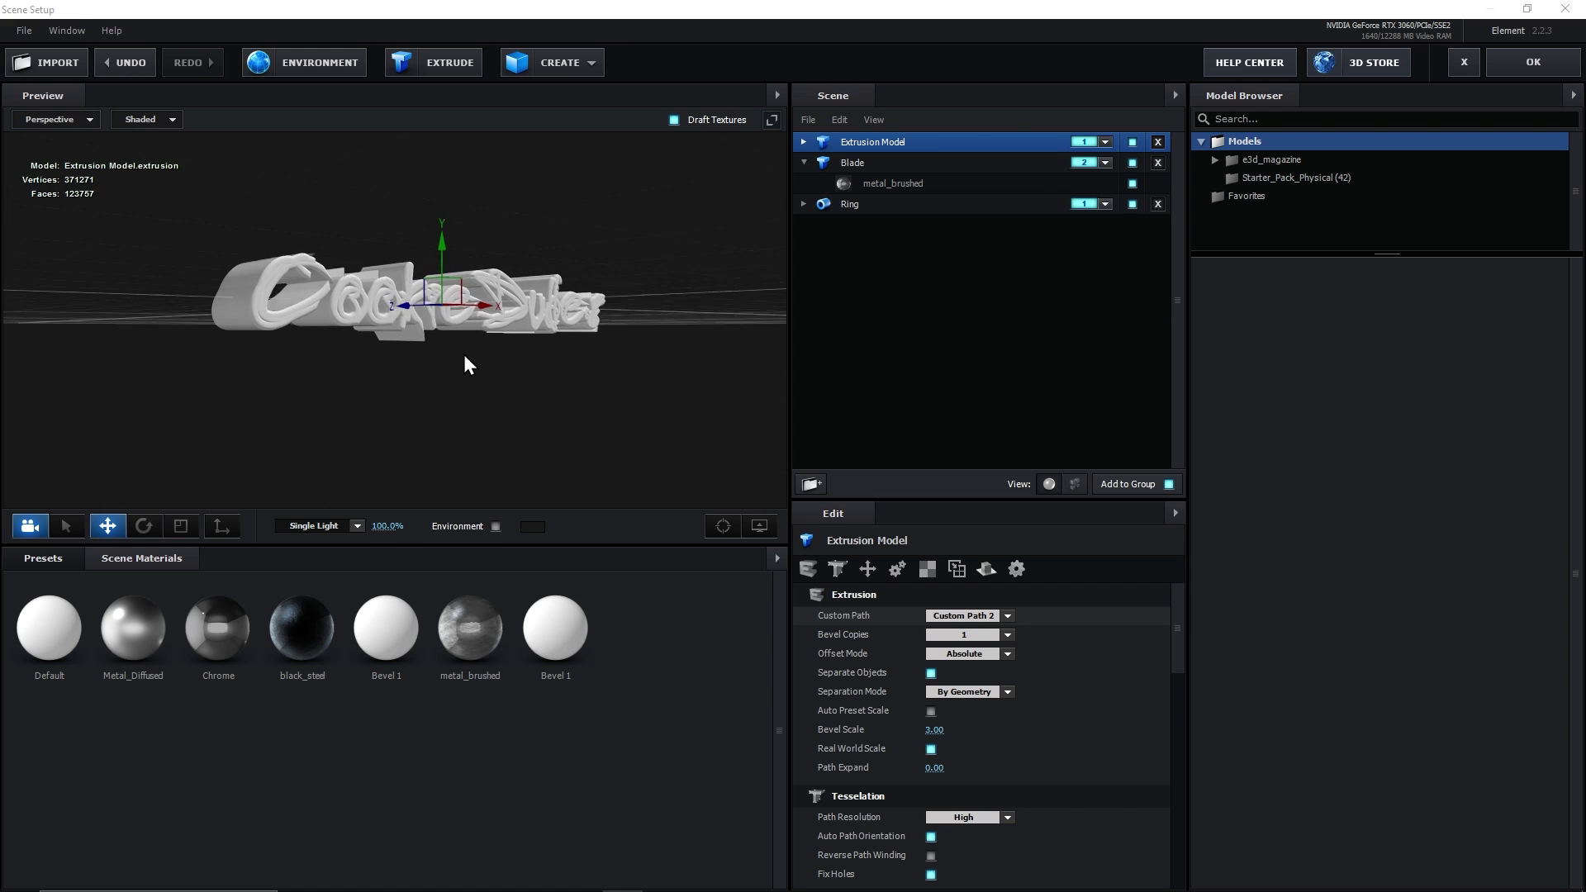
Rename the extruded text model as CookieDudes_Text.
double_click(866, 146)
text(CookieDudes_Text)
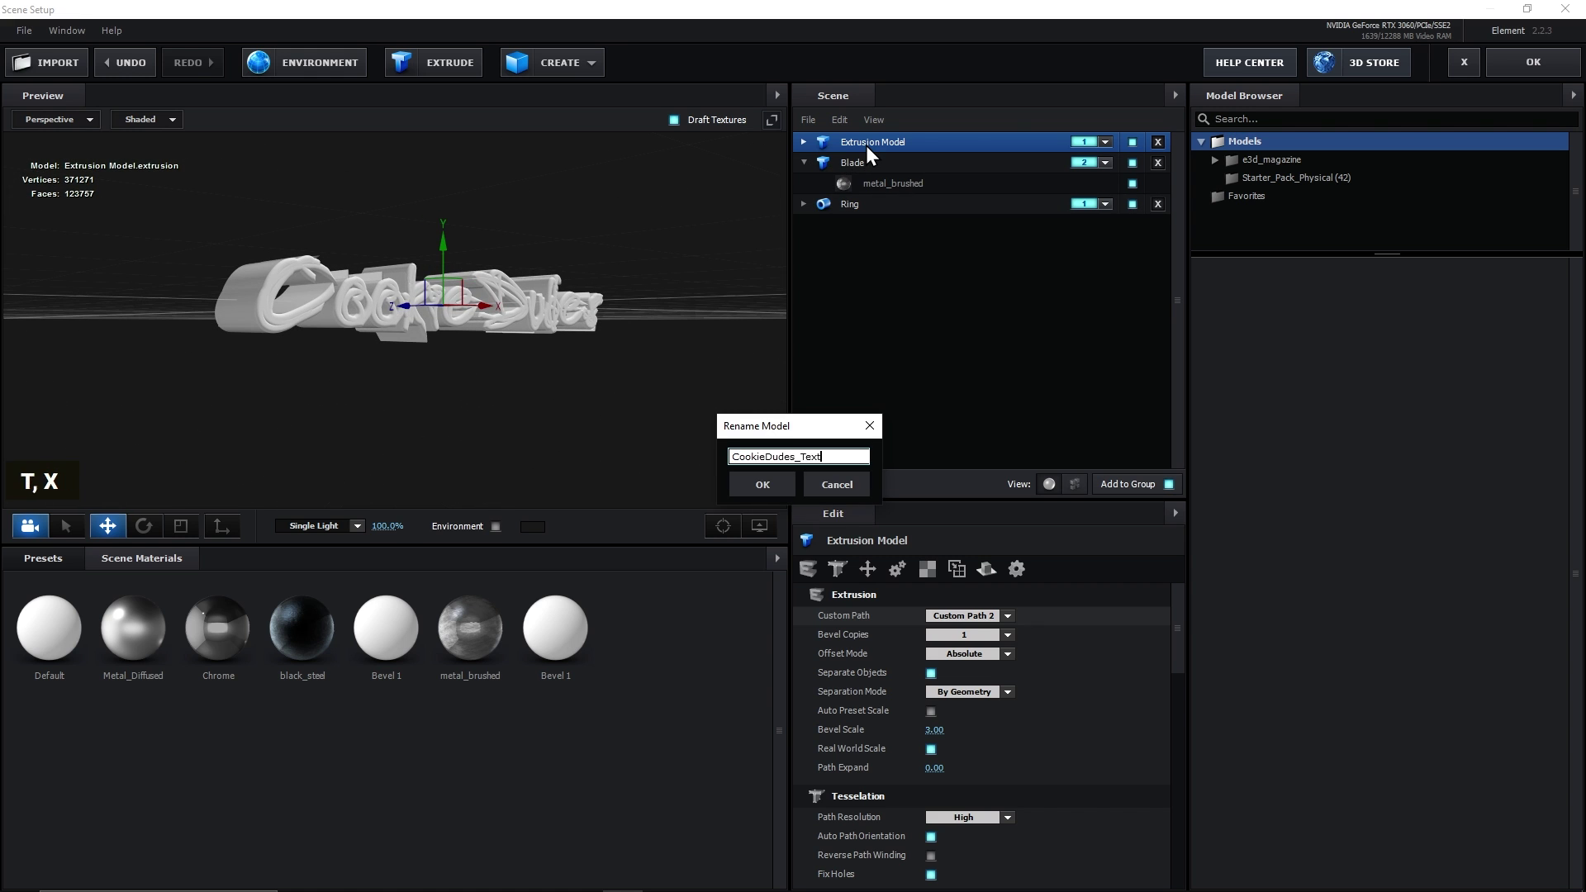
key(Return)
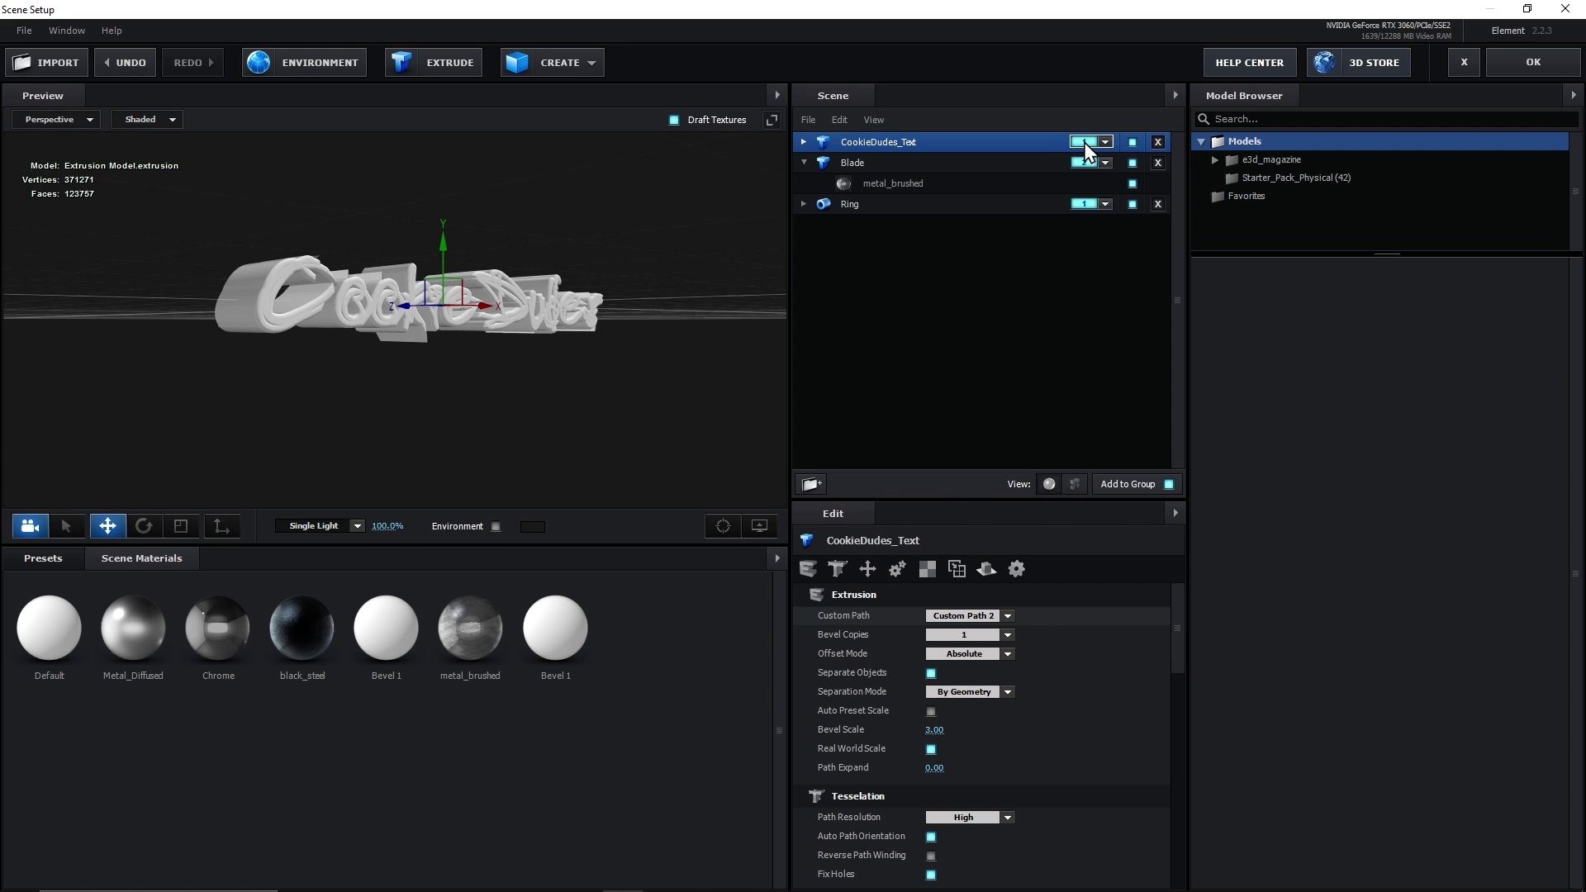
Assign the CookieDudes_Text model to group 3 and set its Bevel Scale to 1.00.
click(1086, 142)
click(1138, 167)
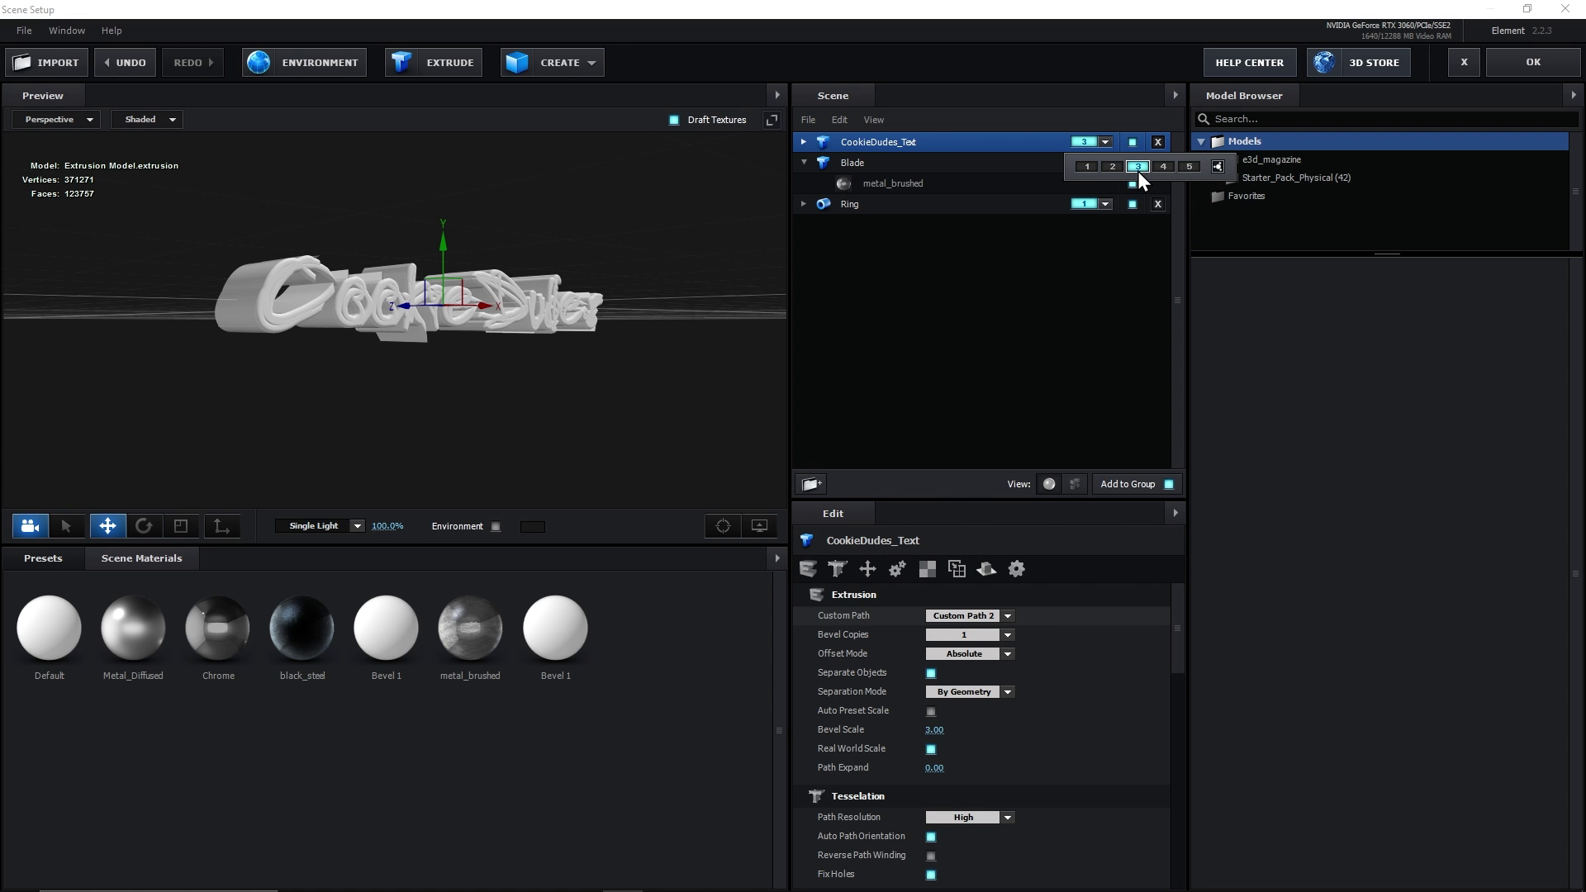
drag(281, 271, 395, 356)
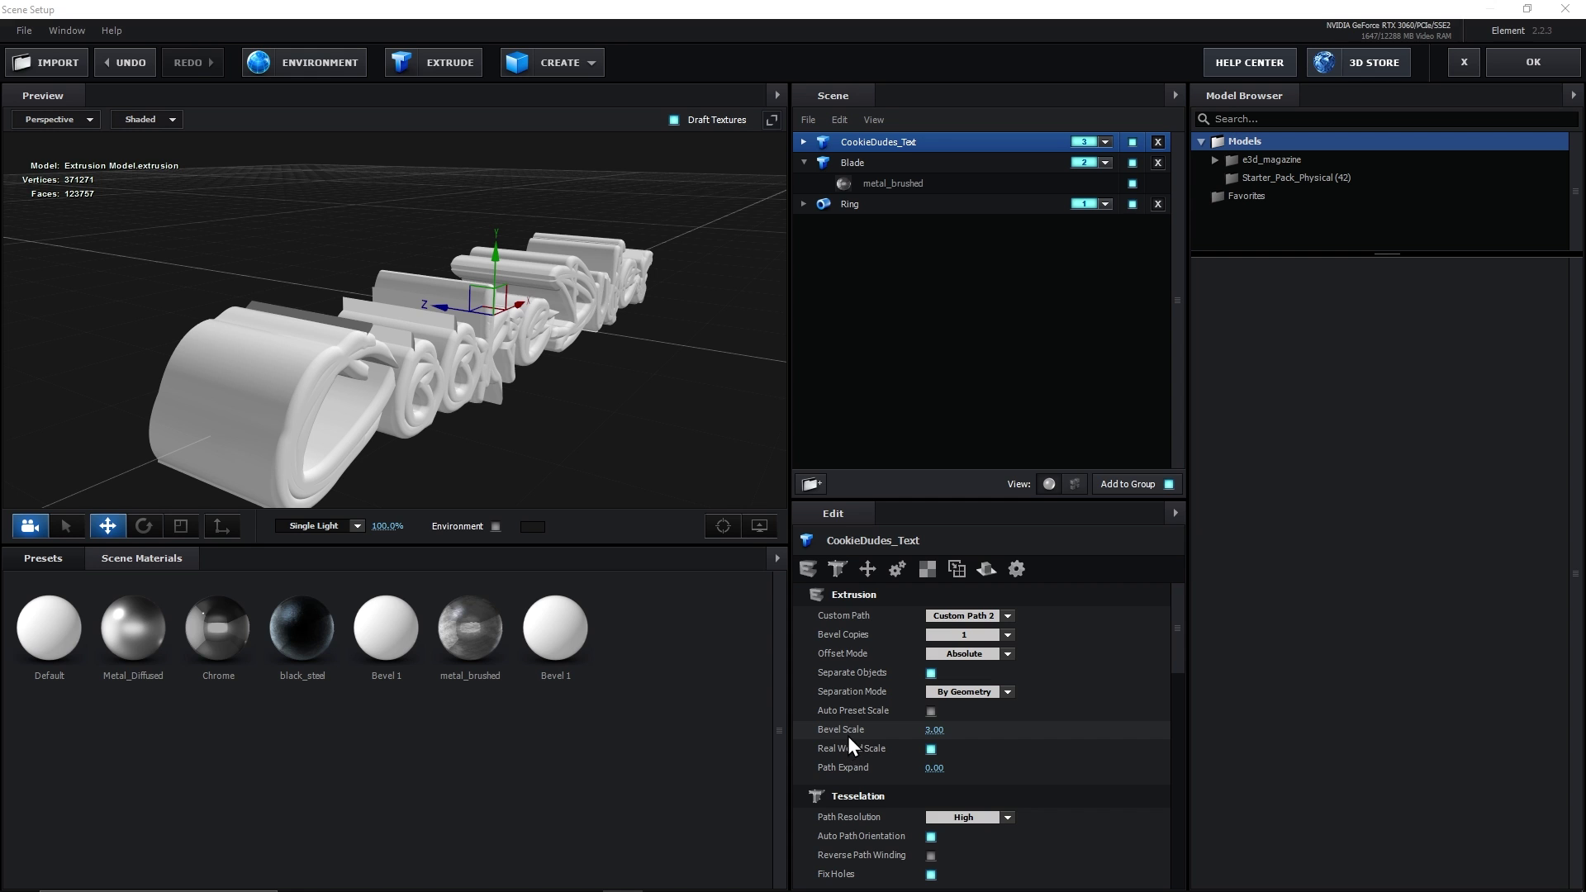
drag(931, 732, 763, 731)
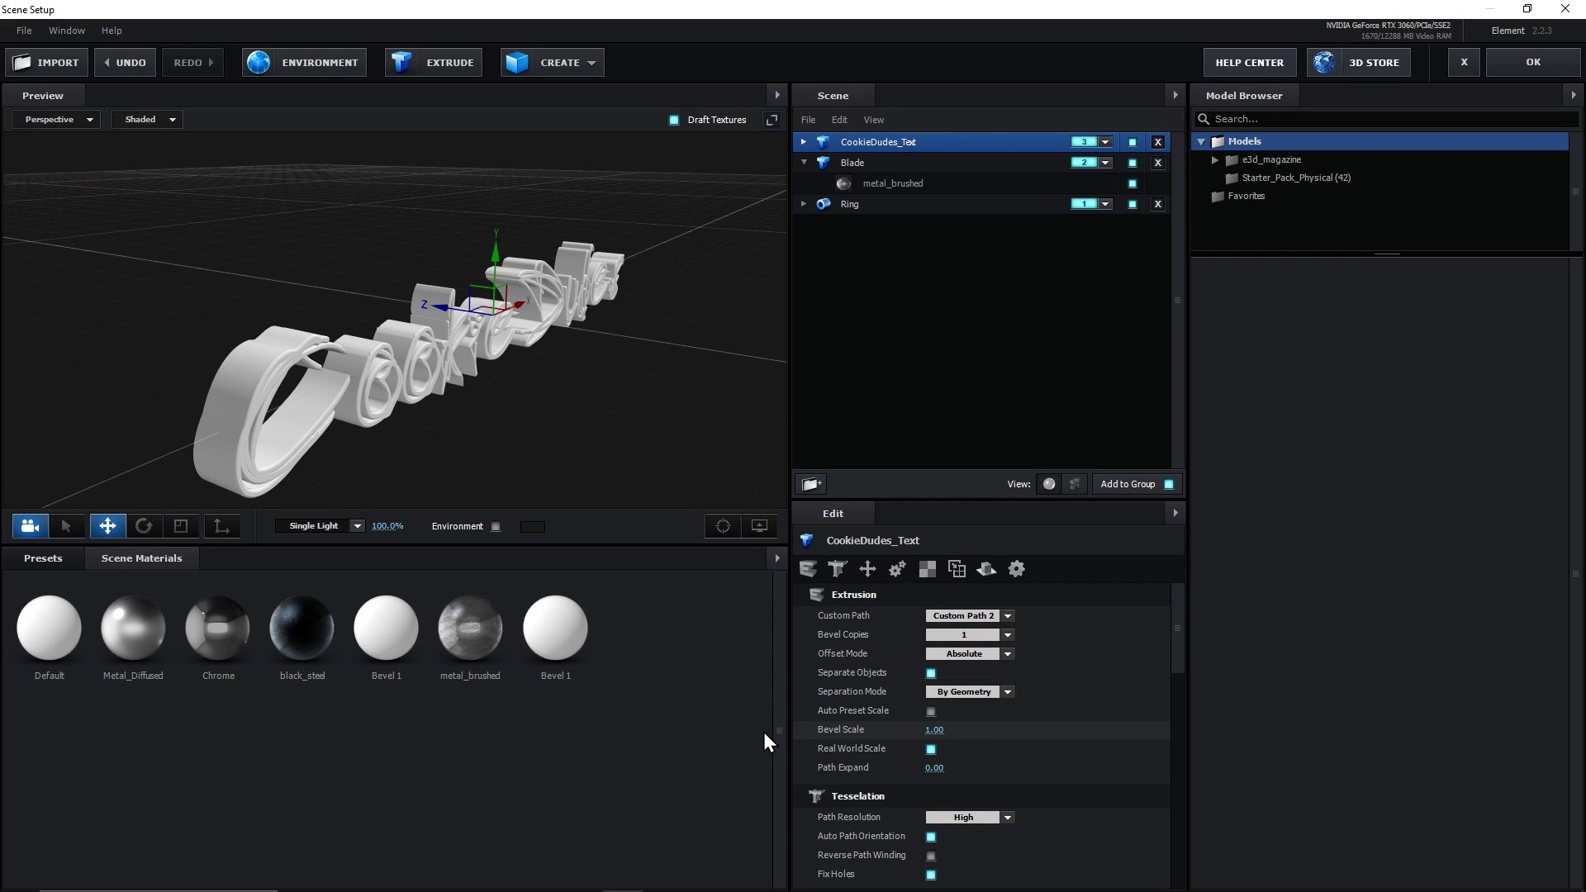
Apply the gold_grunge material from the Pro_Shaders Metal presets to the CookieDudes_Text model.
click(23, 567)
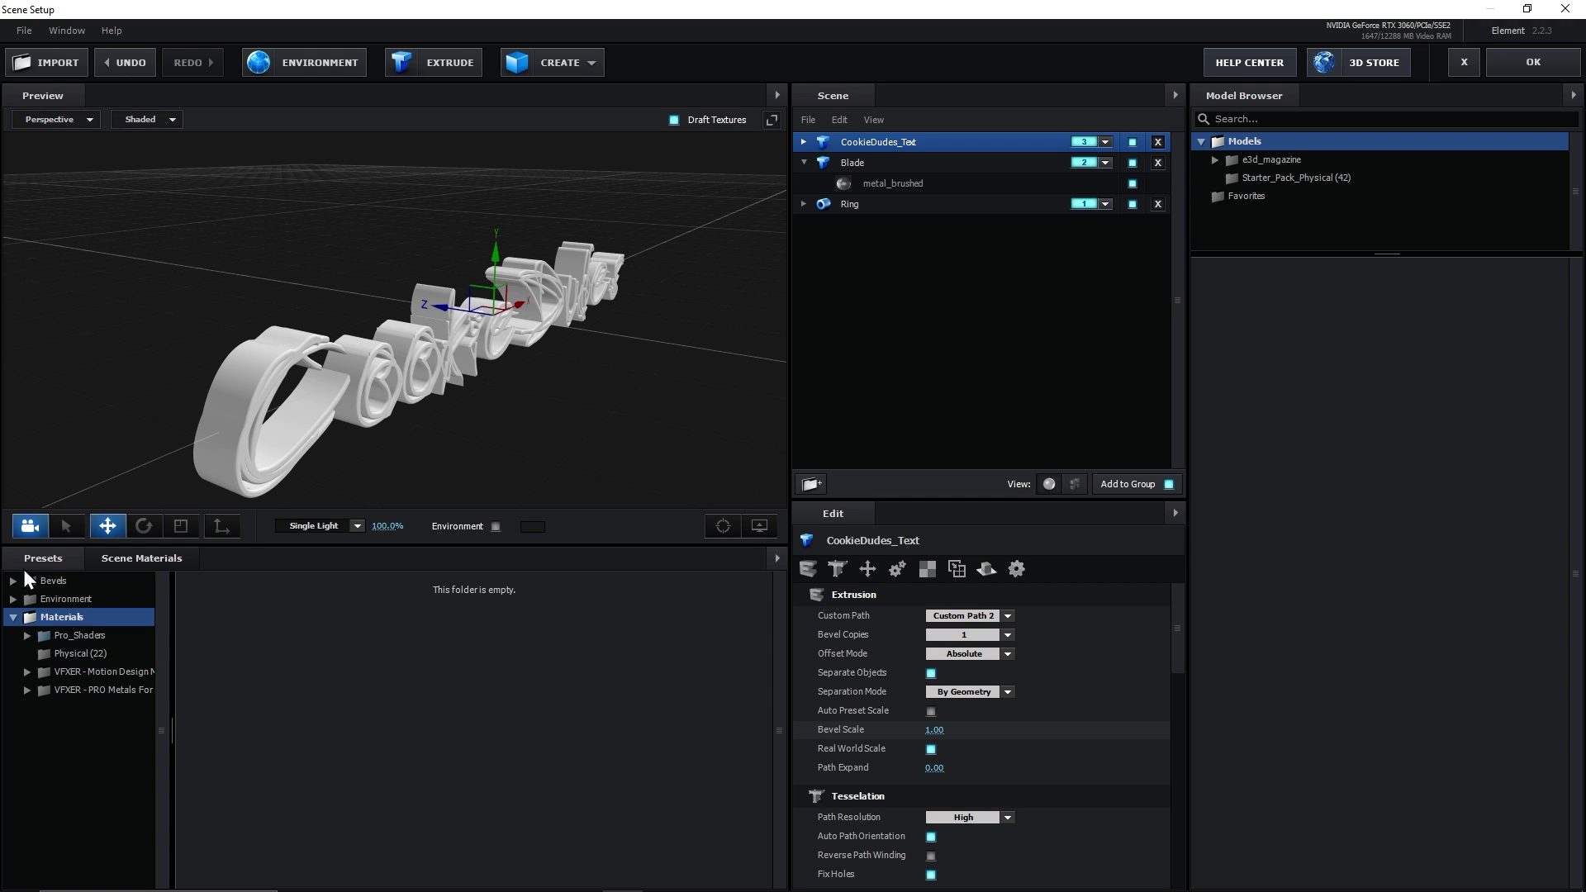
double_click(59, 636)
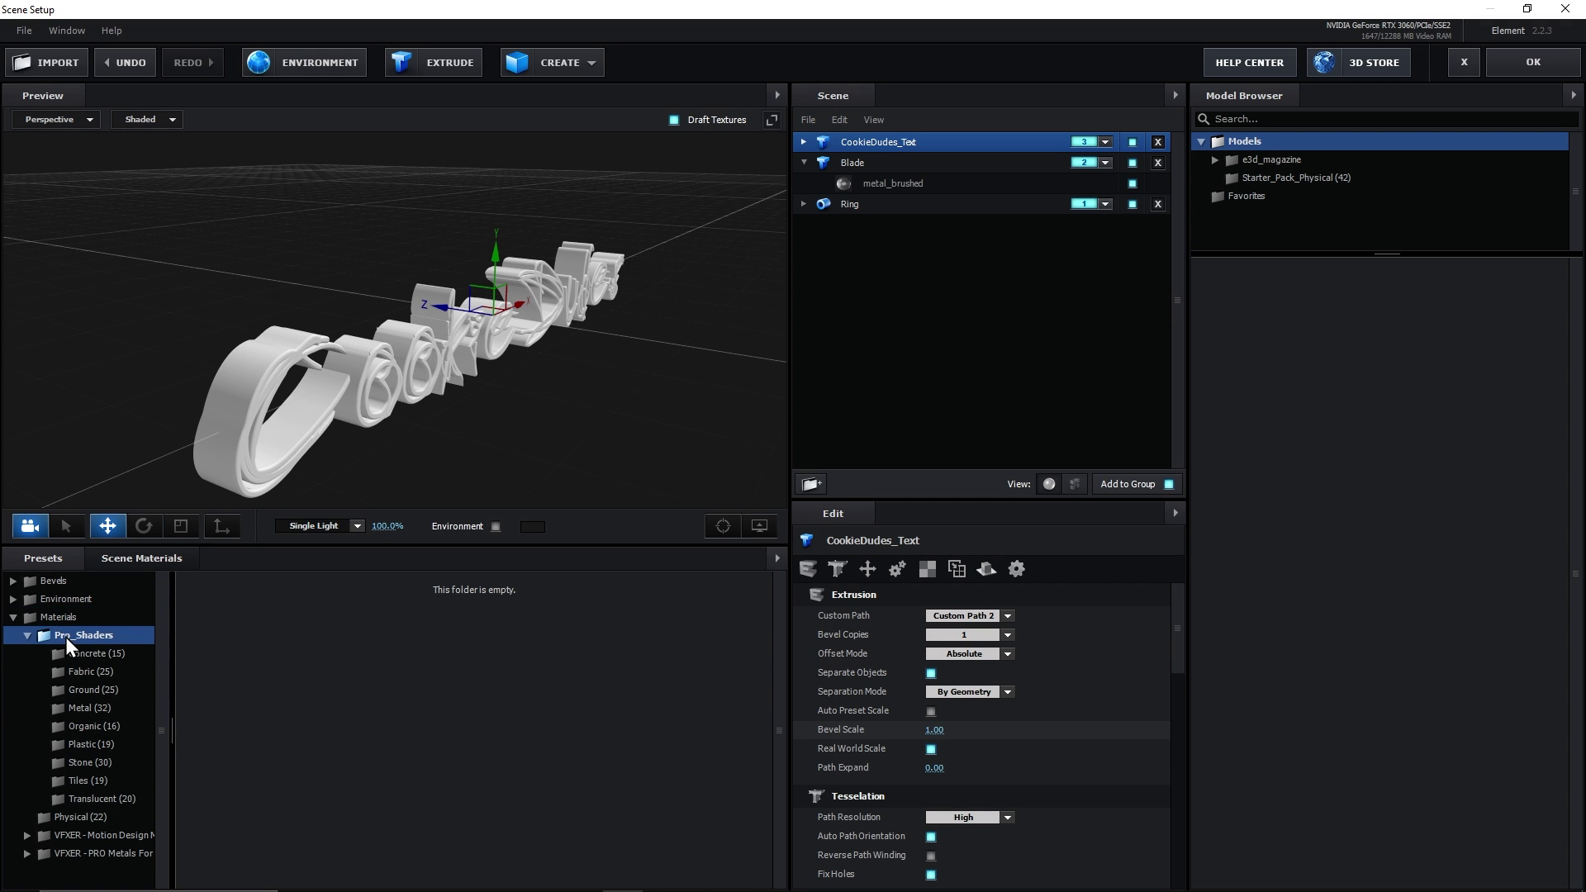
click(86, 709)
drag(273, 483, 350, 431)
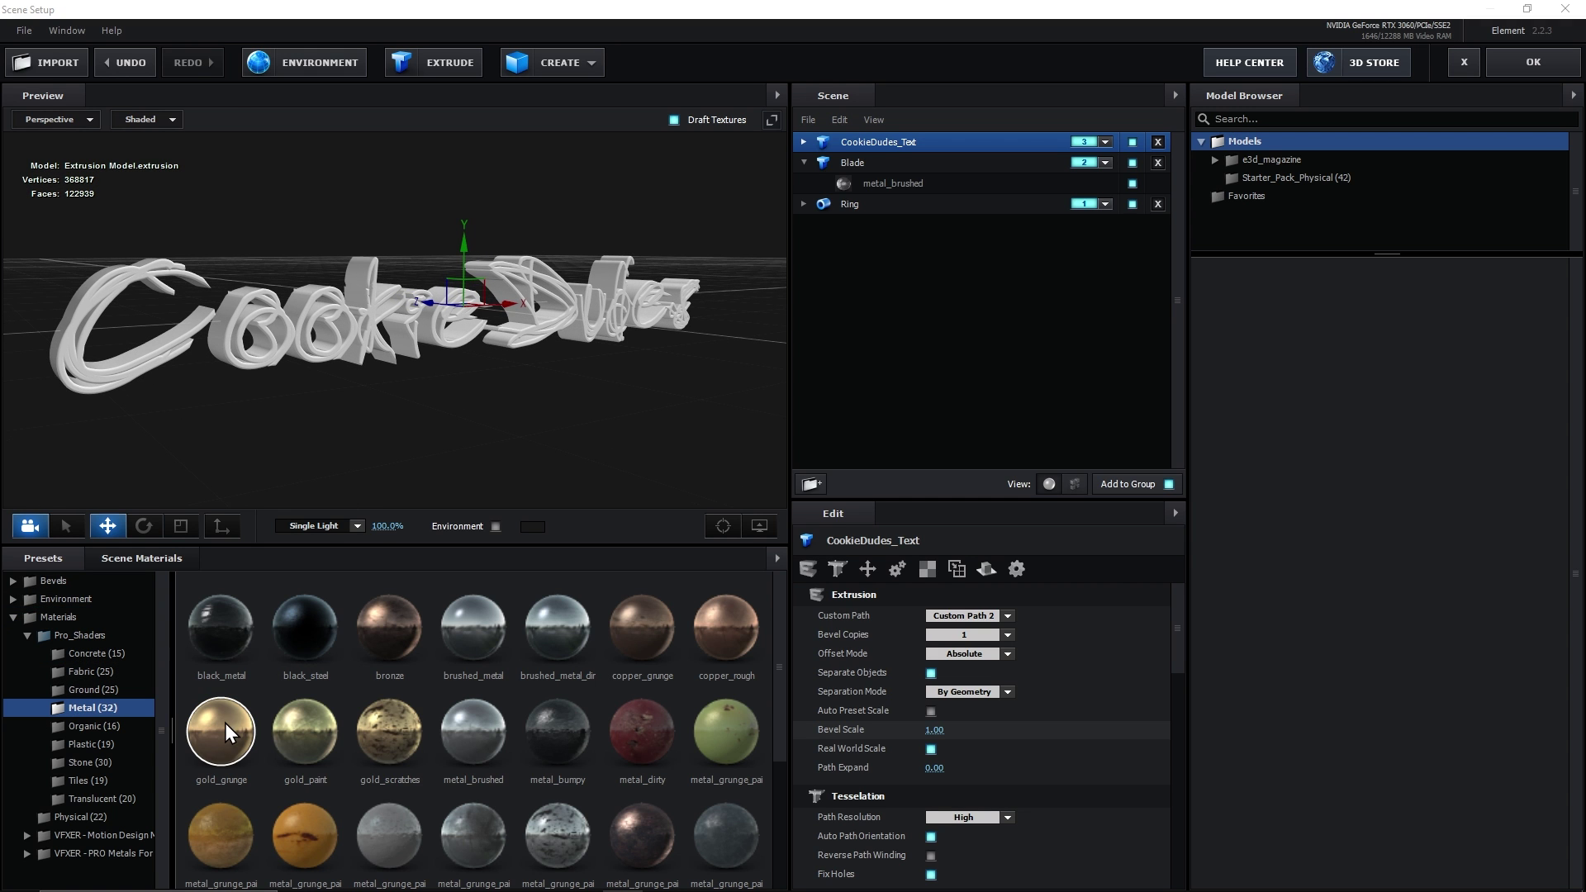
drag(278, 494, 328, 306)
mouse_move(327, 305)
mouse_down()
mouse_move(229, 301)
mouse_move(269, 330)
mouse_move(314, 322)
mouse_up()
scroll(469, 248, up, 5)
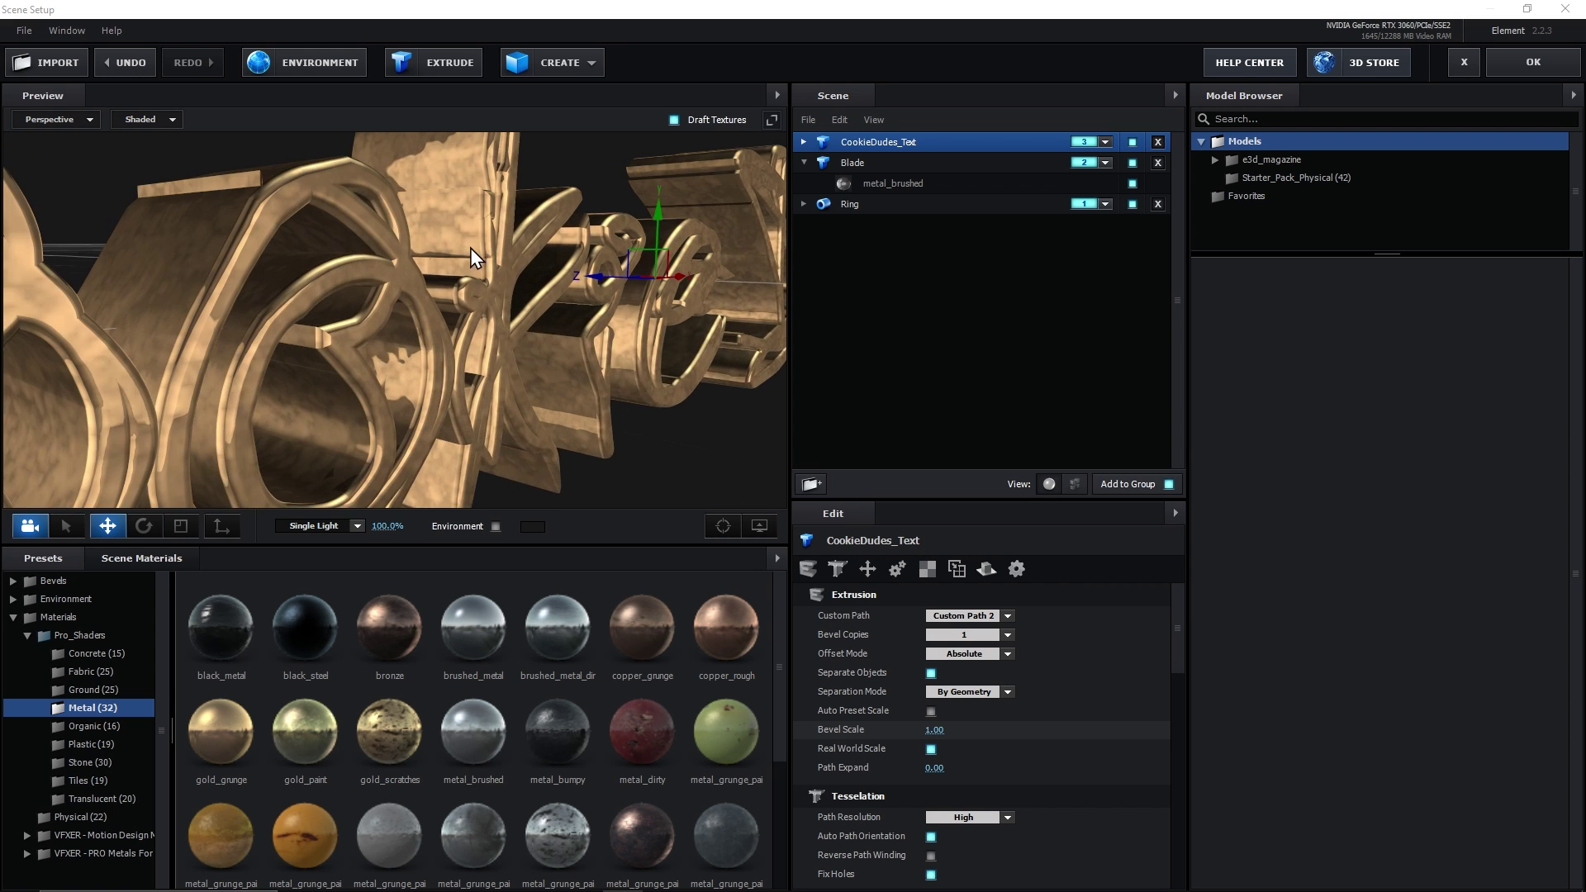
Set the text model's UV Texture Mapping to Box Repeat.
click(927, 570)
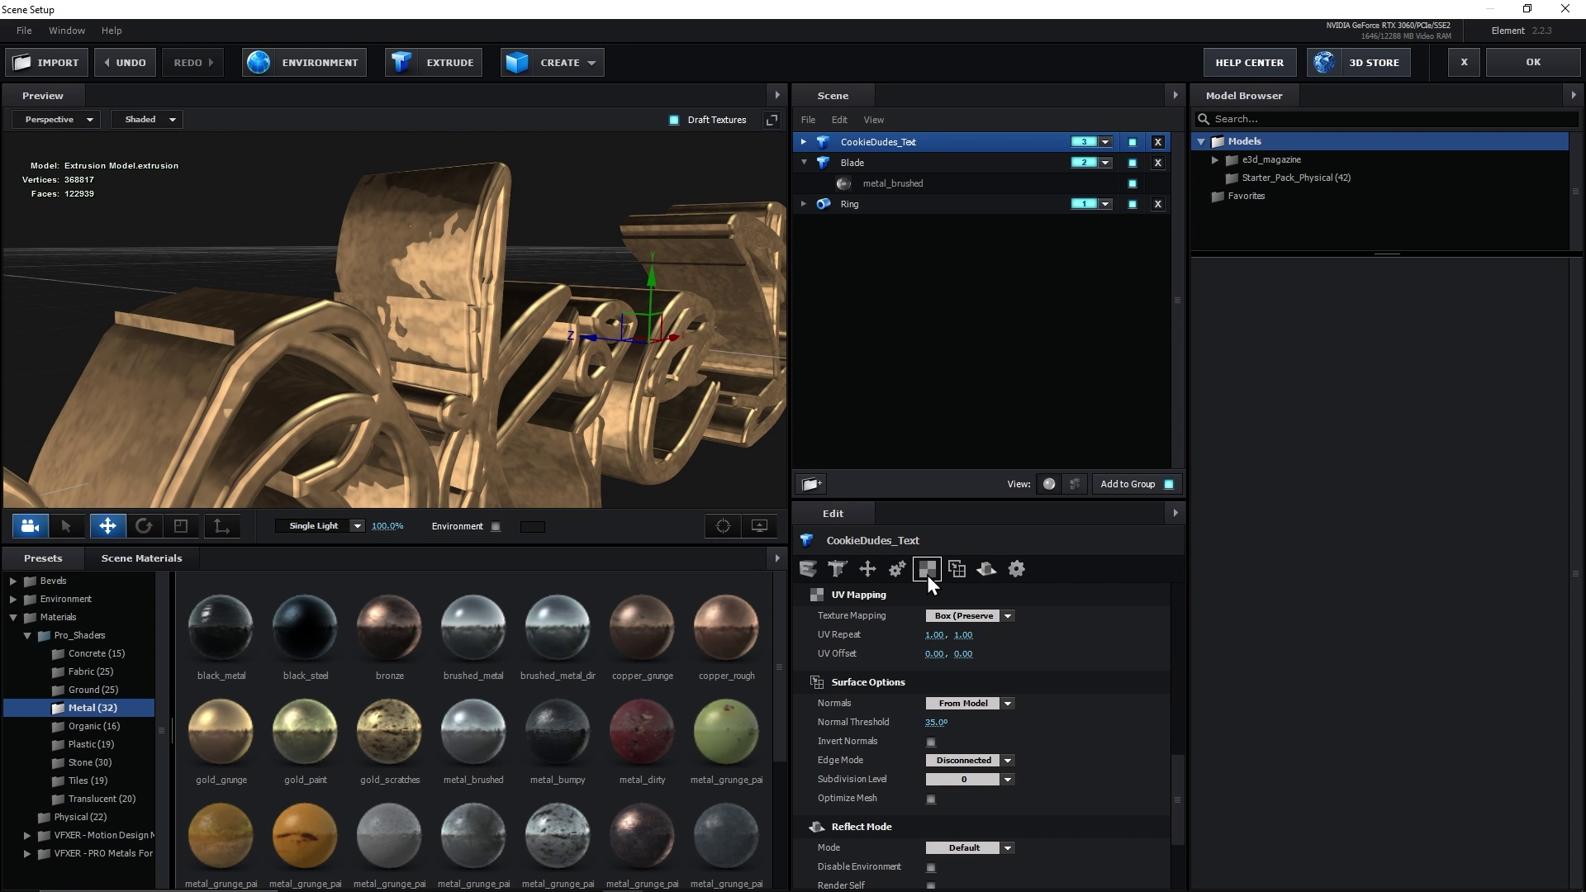
click(959, 616)
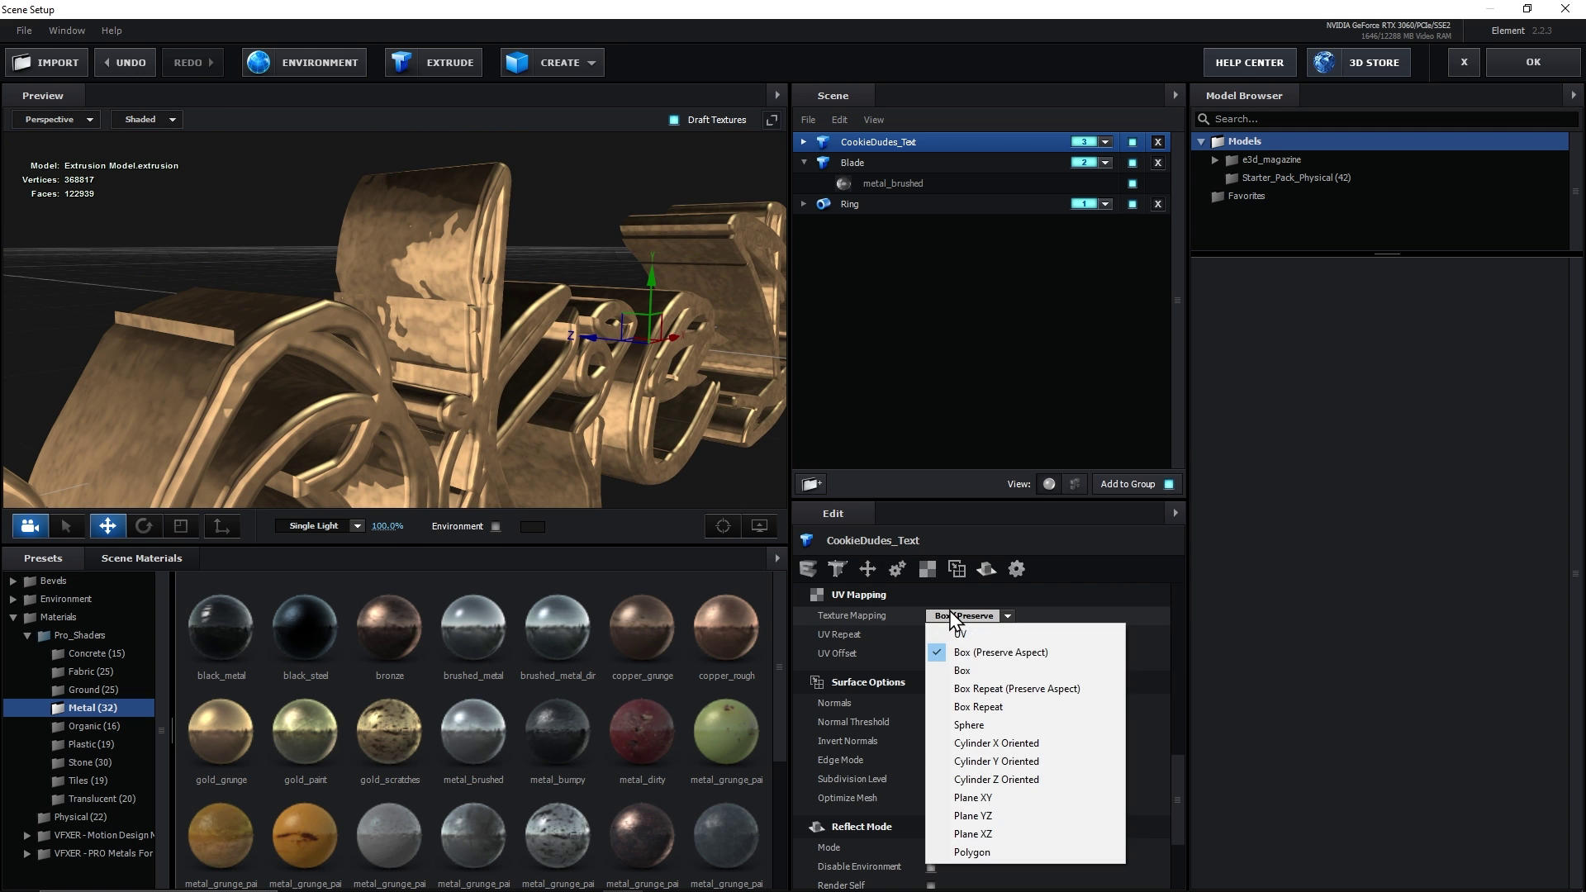
click(1048, 707)
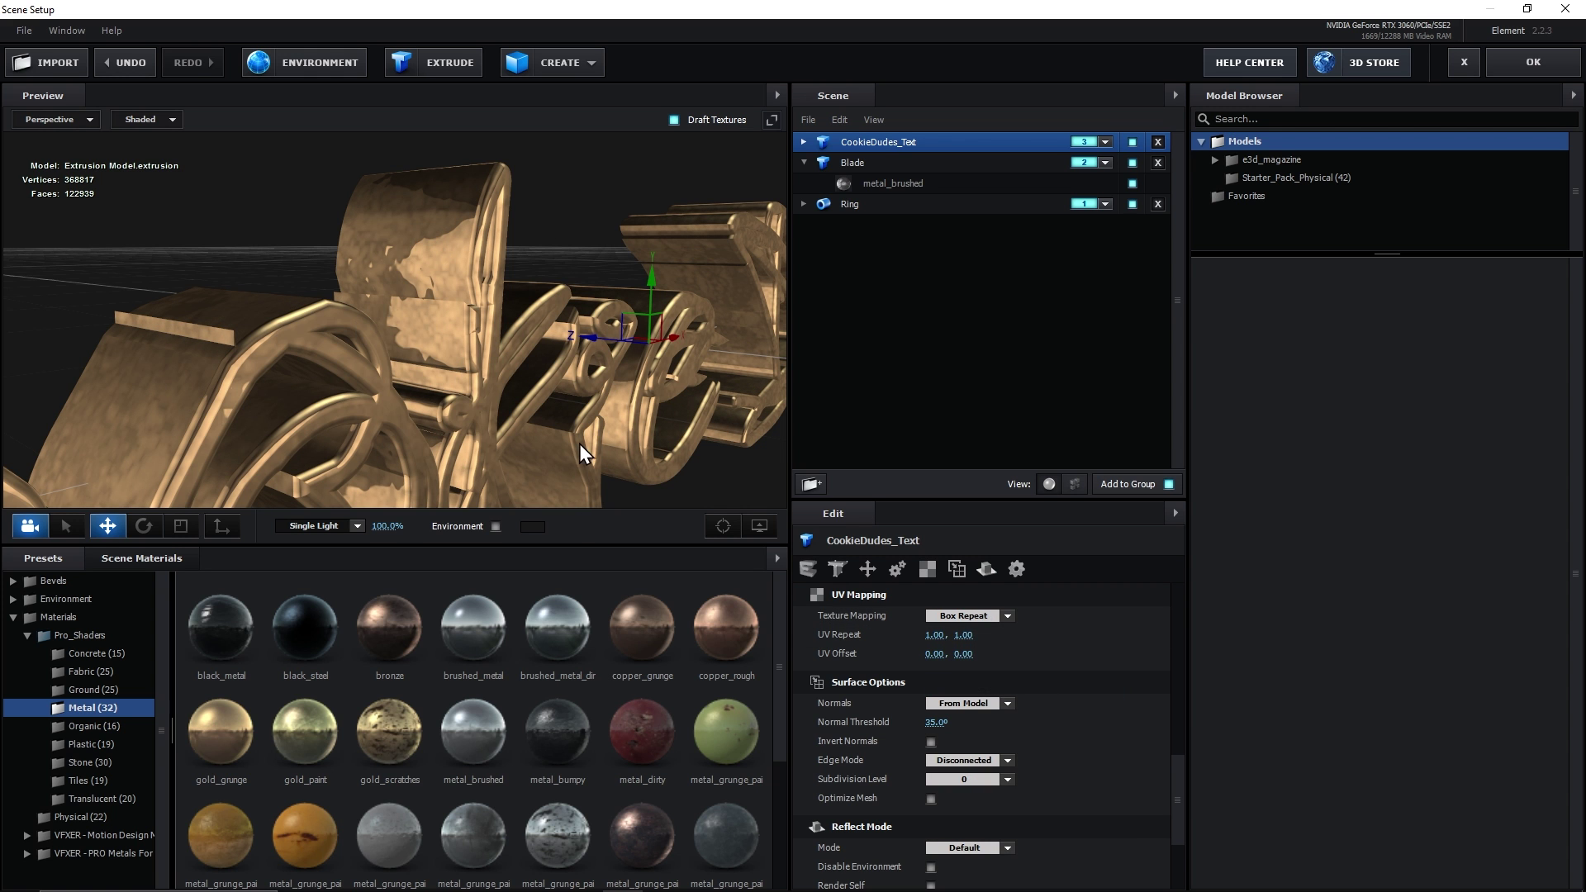
scroll(333, 336, down, 5)
scroll(330, 346, up, 5)
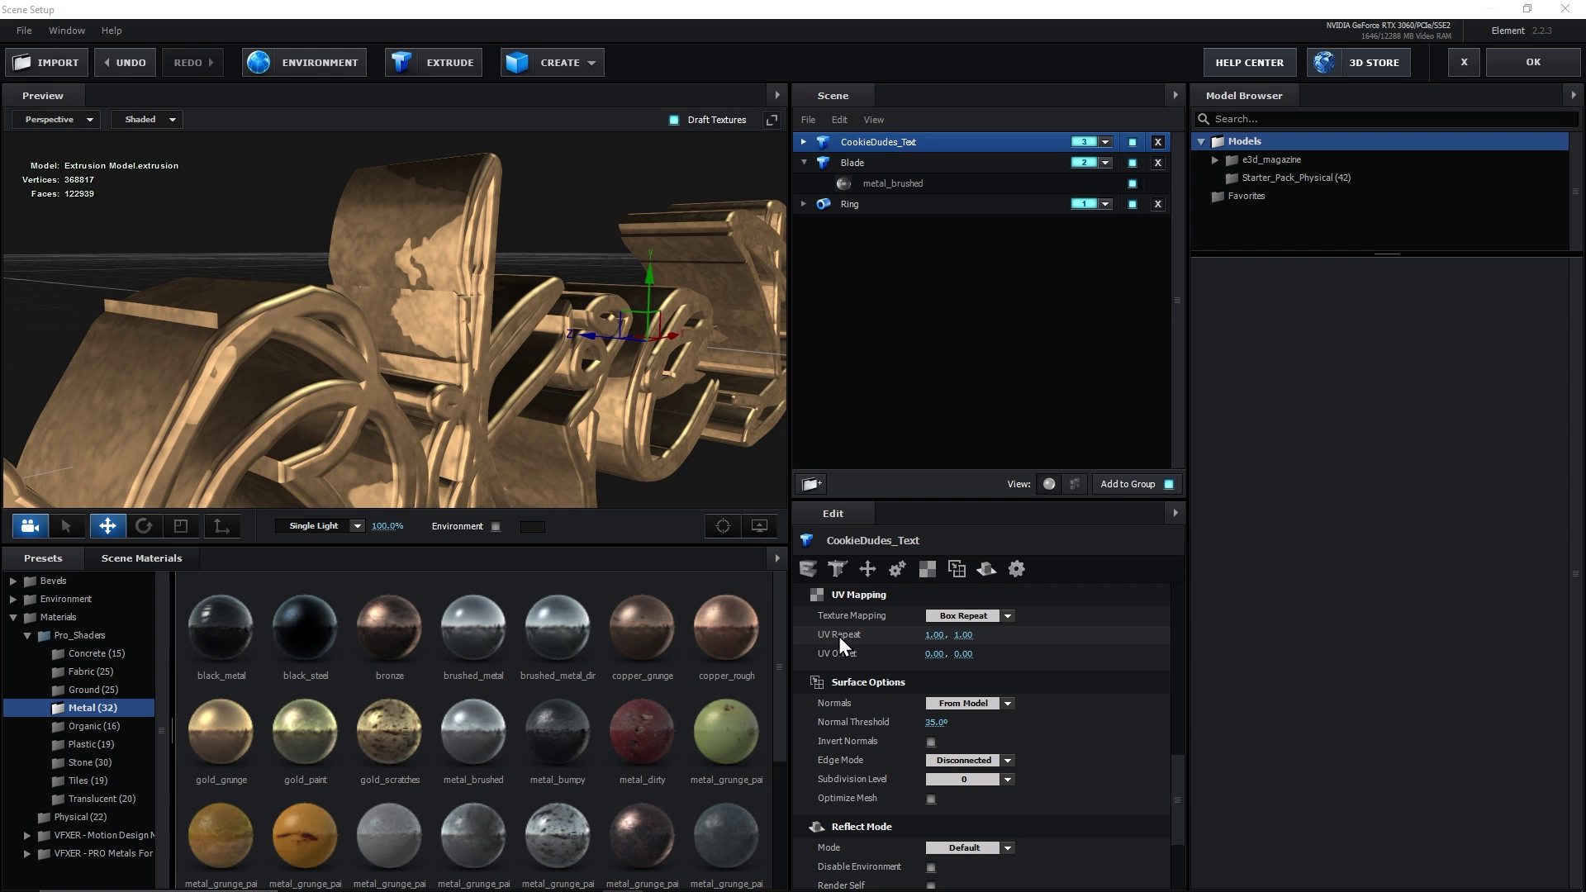
Set the text model's UV Repeat to 10.00 by 10.00, comparing it with the previous tiling by undoing and redoing.
click(930, 634)
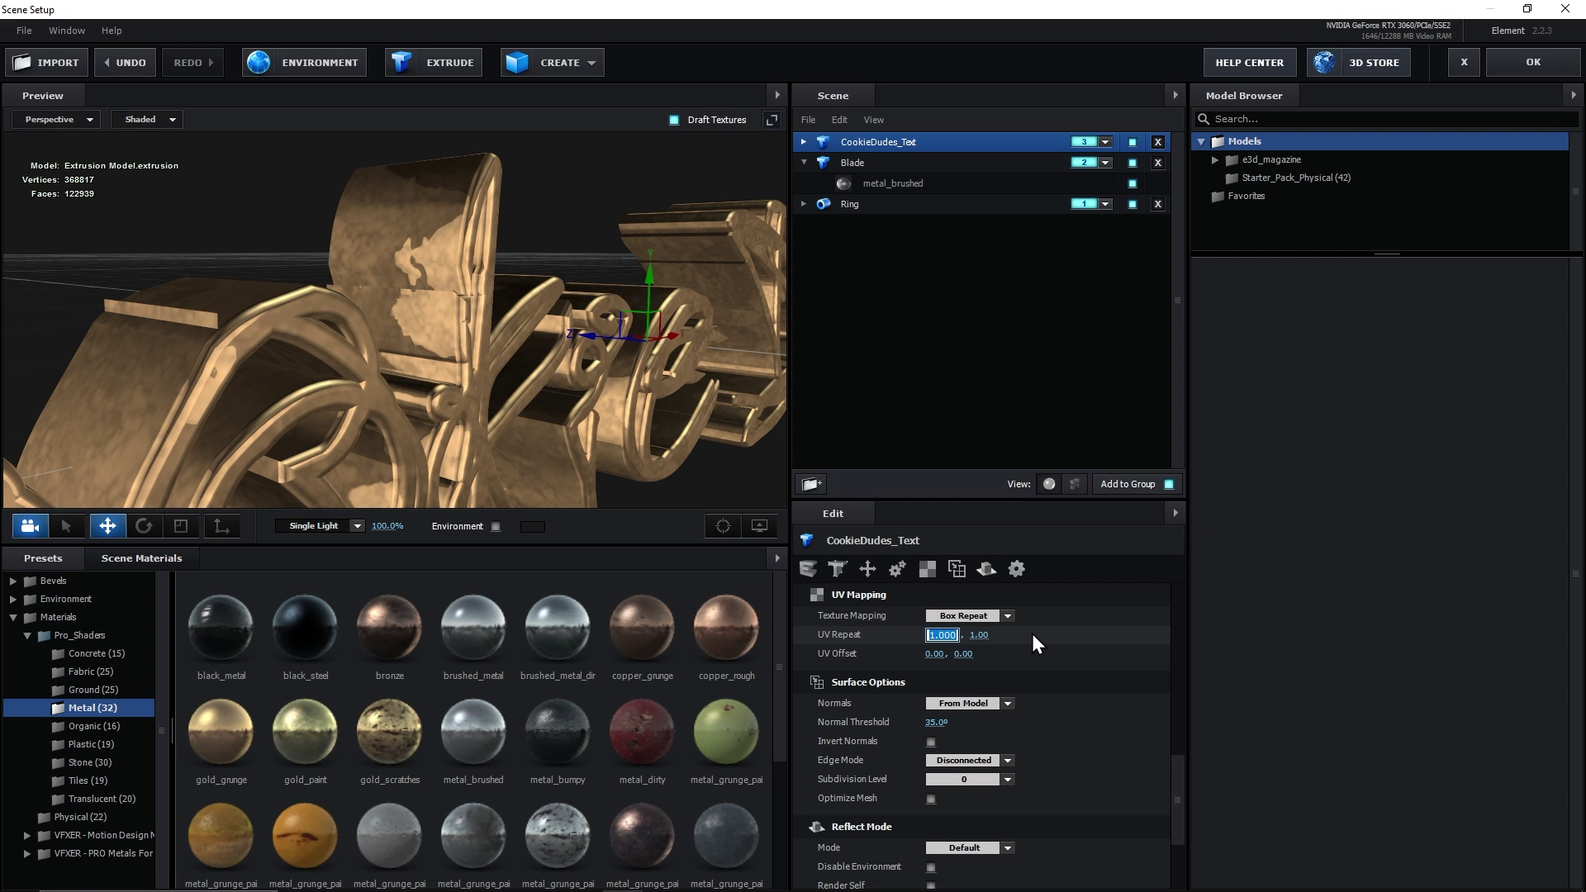
text(10)
key(Tab)
text(10)
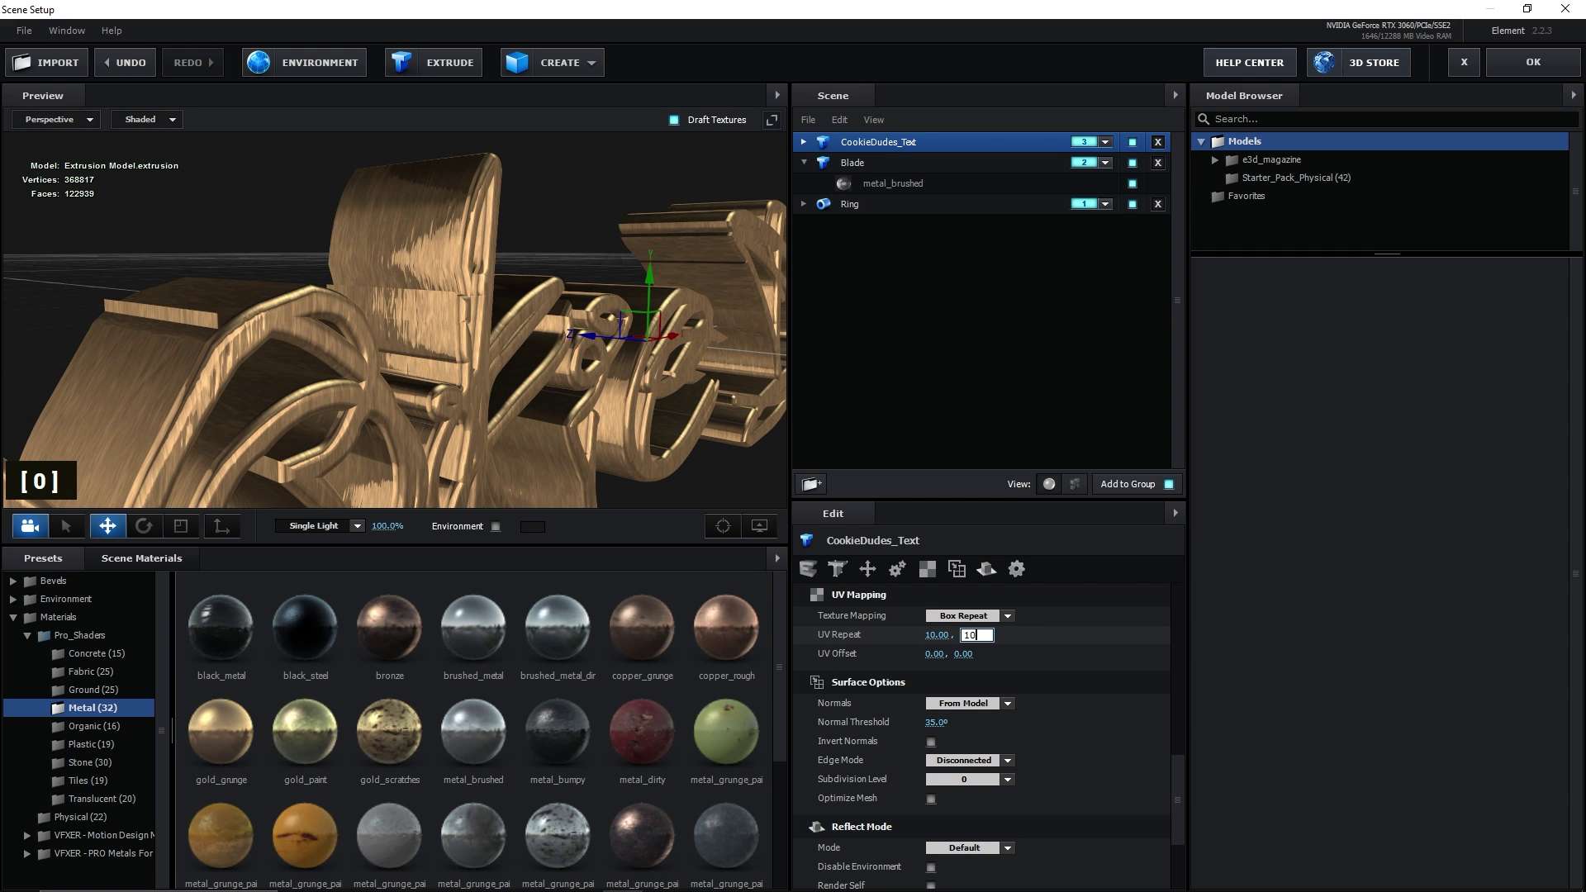
key(Return)
scroll(414, 279, up, 3)
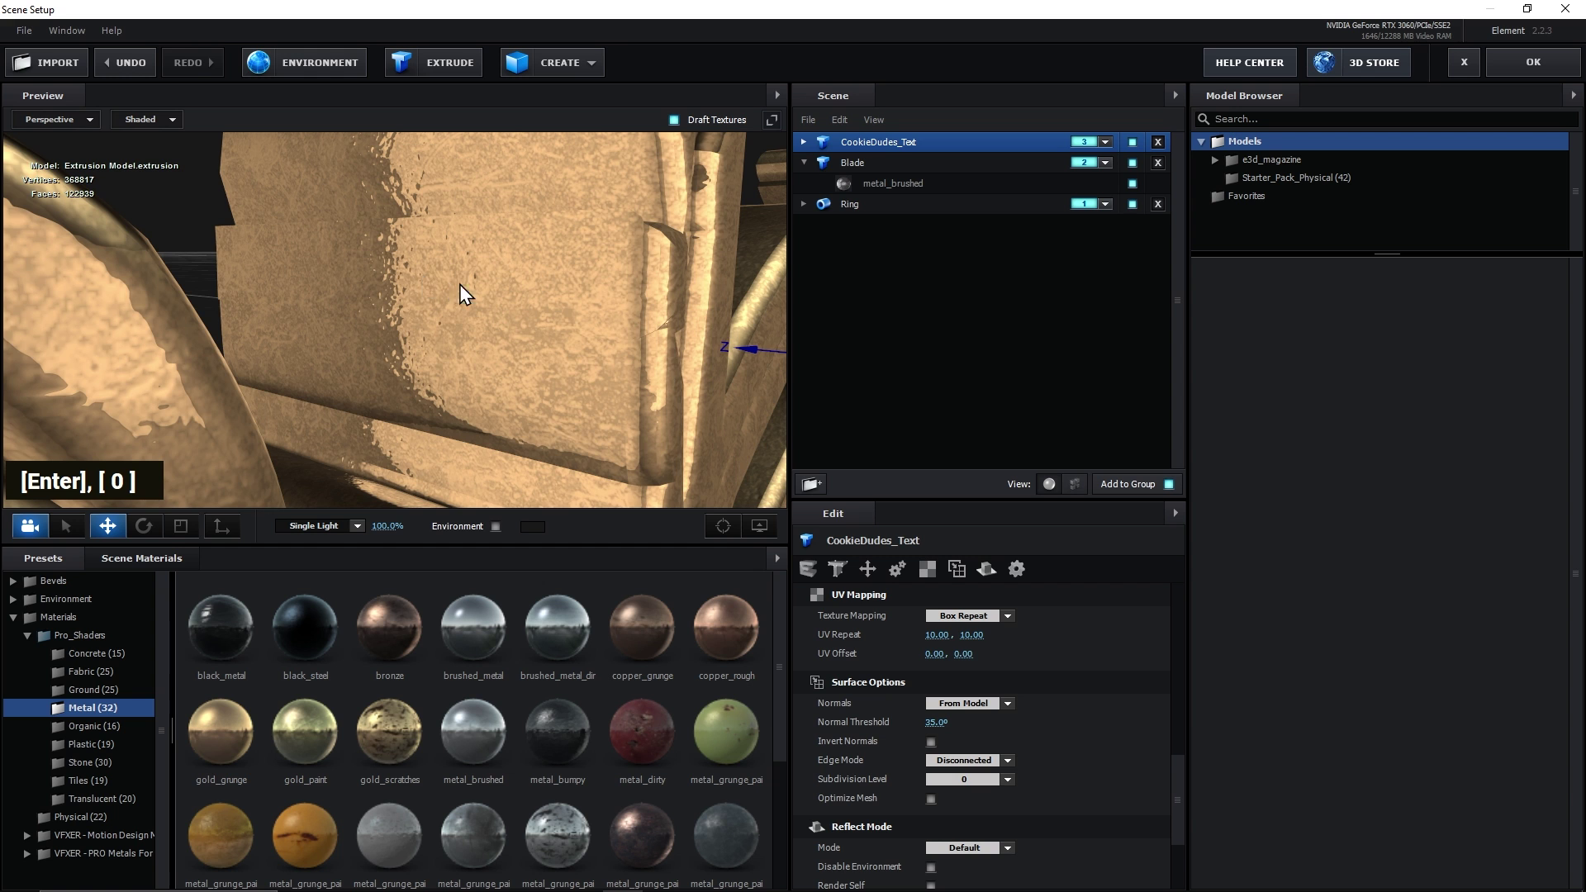
key(ctrl+z)
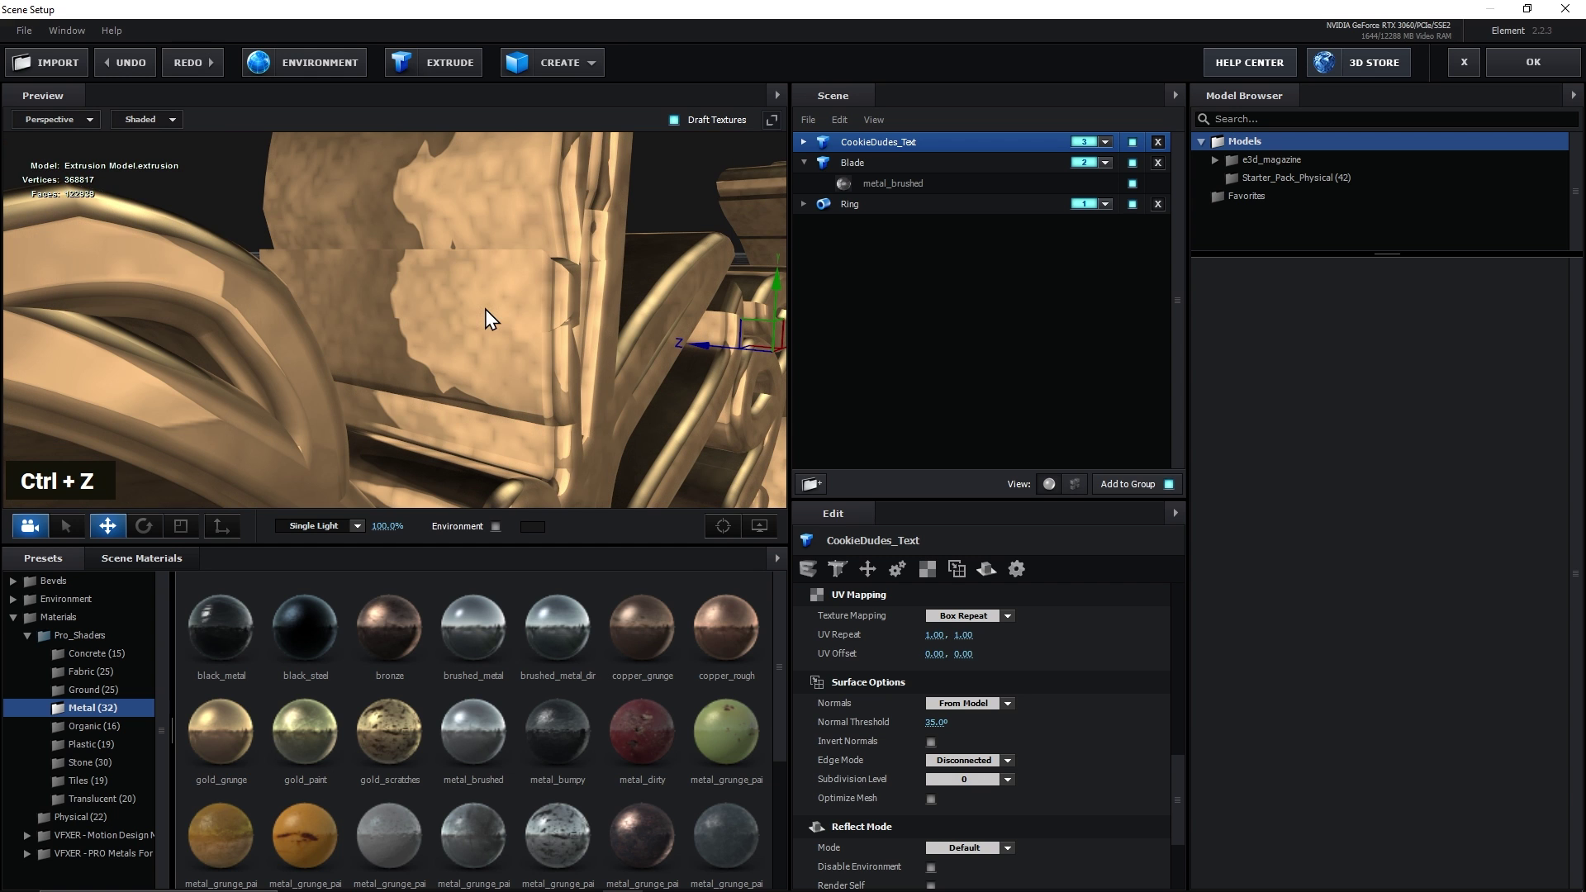
scroll(420, 230, down, 2)
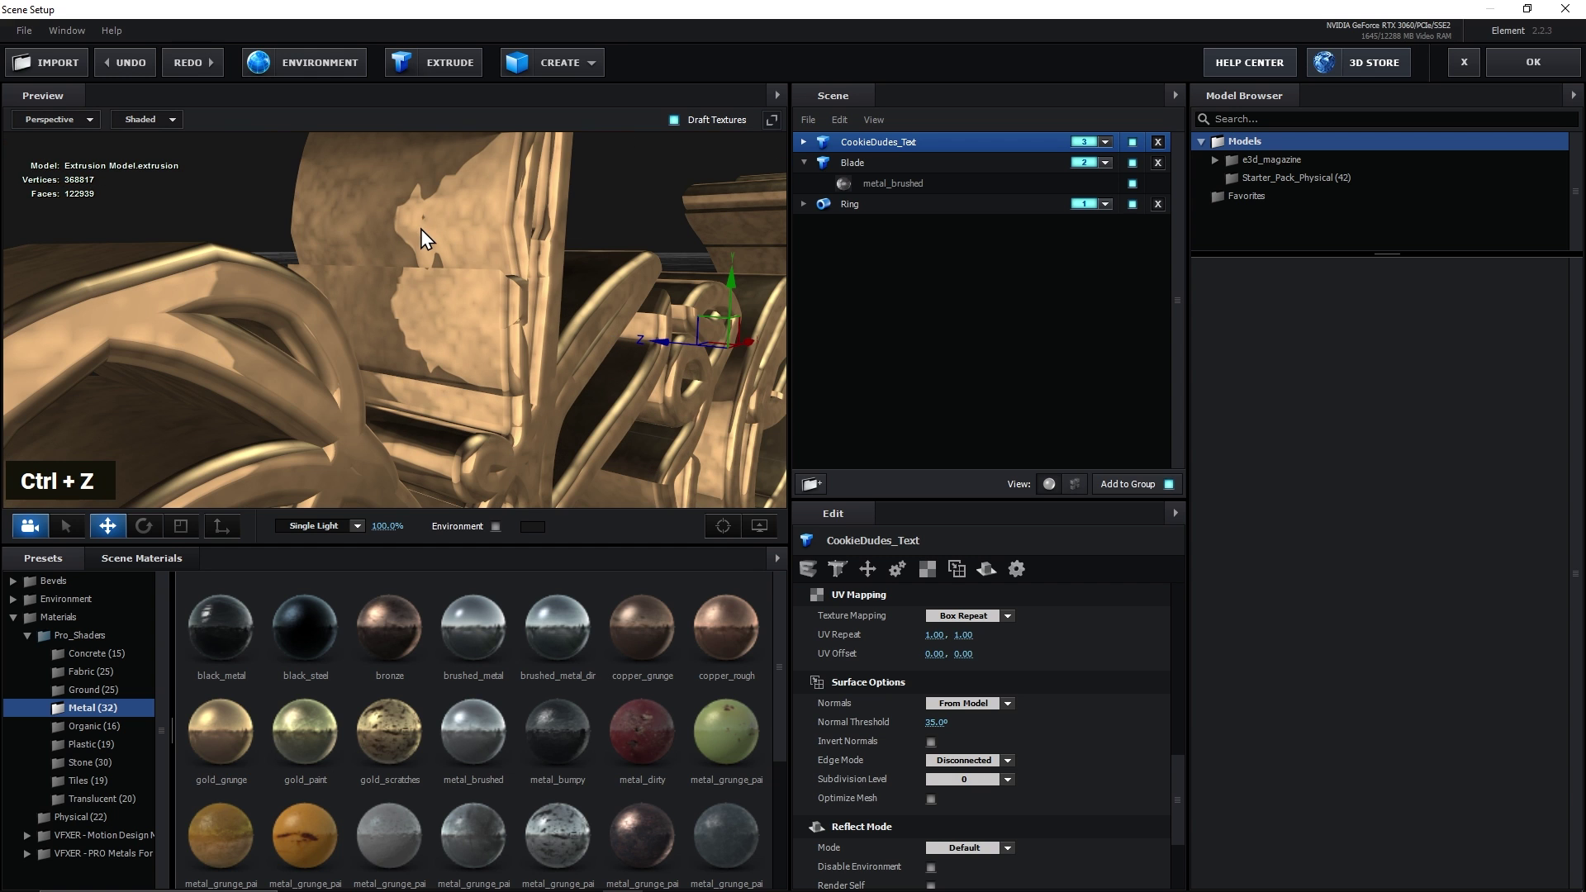
key(ctrl+shift+z)
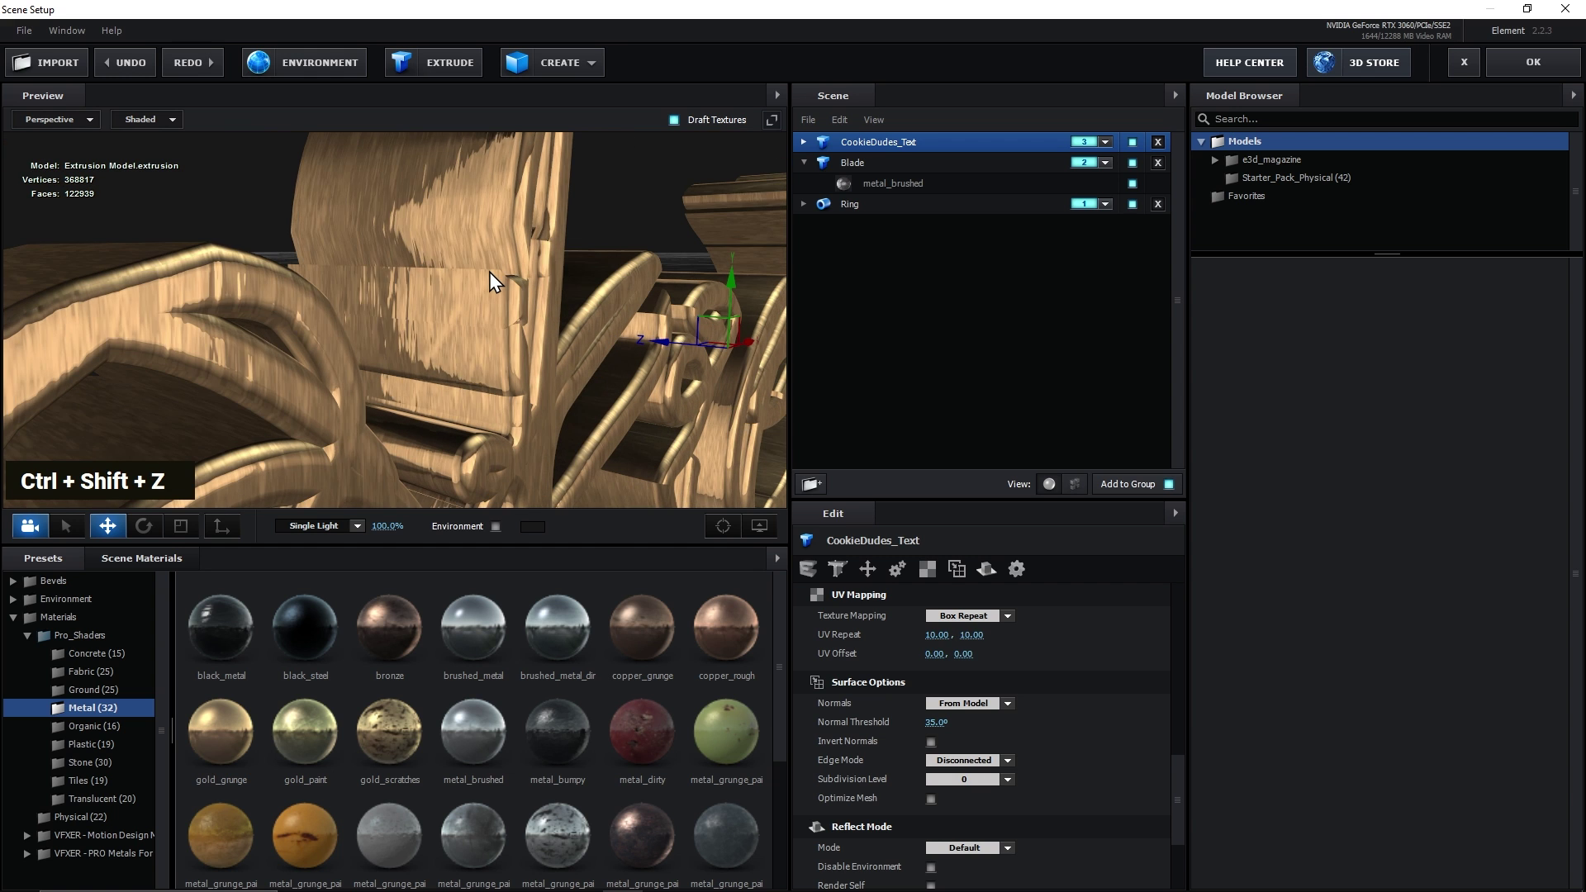
scroll(507, 350, down, 5)
Check the Ring's orientation and rotate the CookieDudes_Text model about its X axis so the lettering lies flat.
click(879, 208)
scroll(528, 300, down, 4)
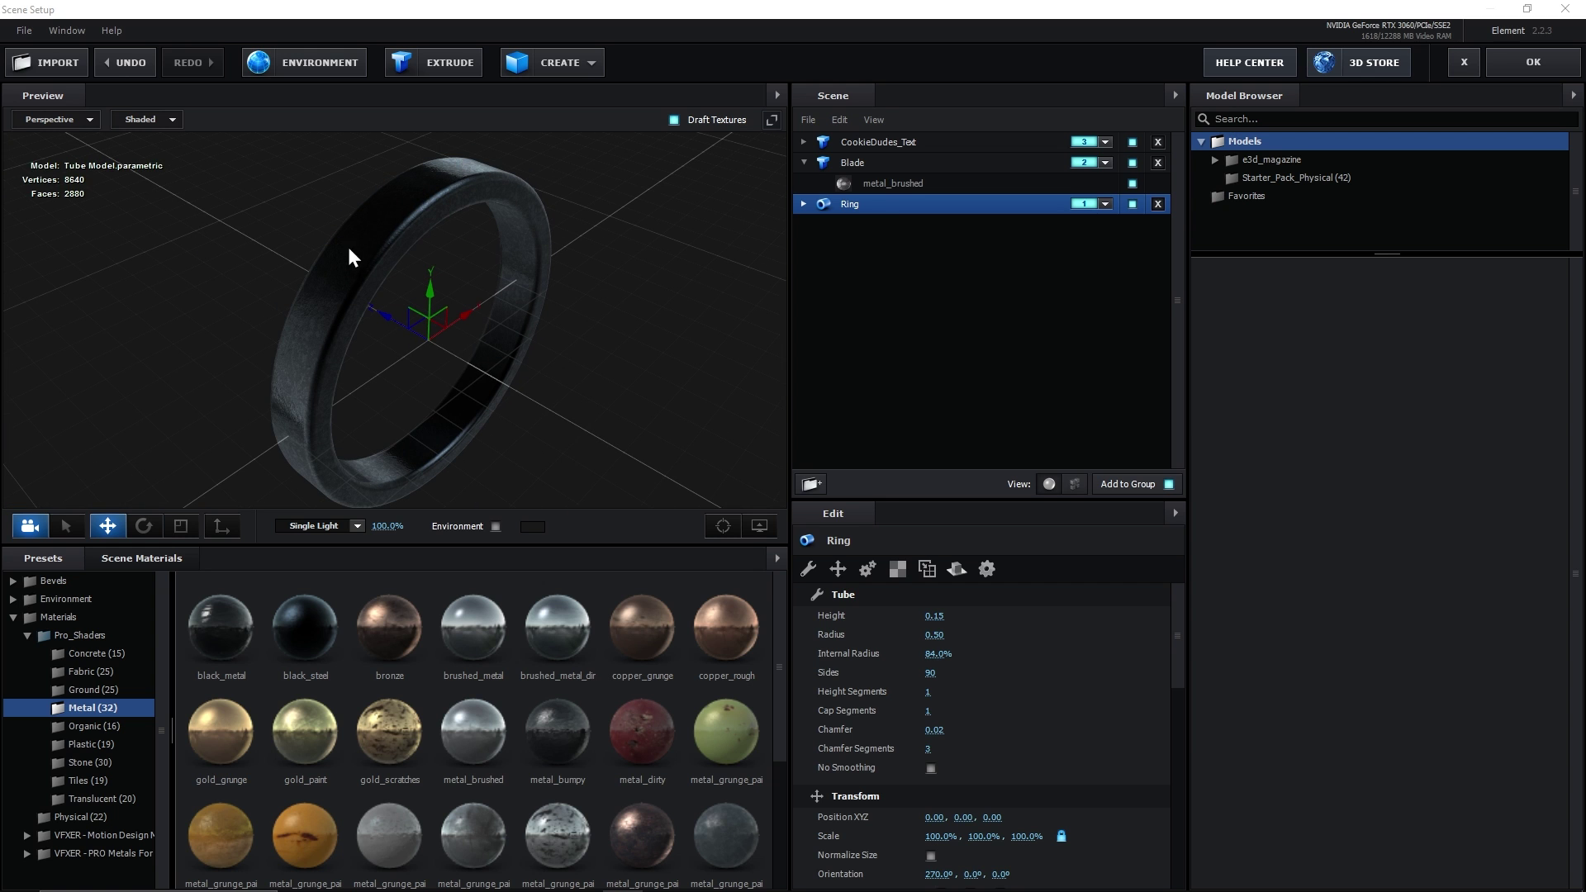
click(861, 142)
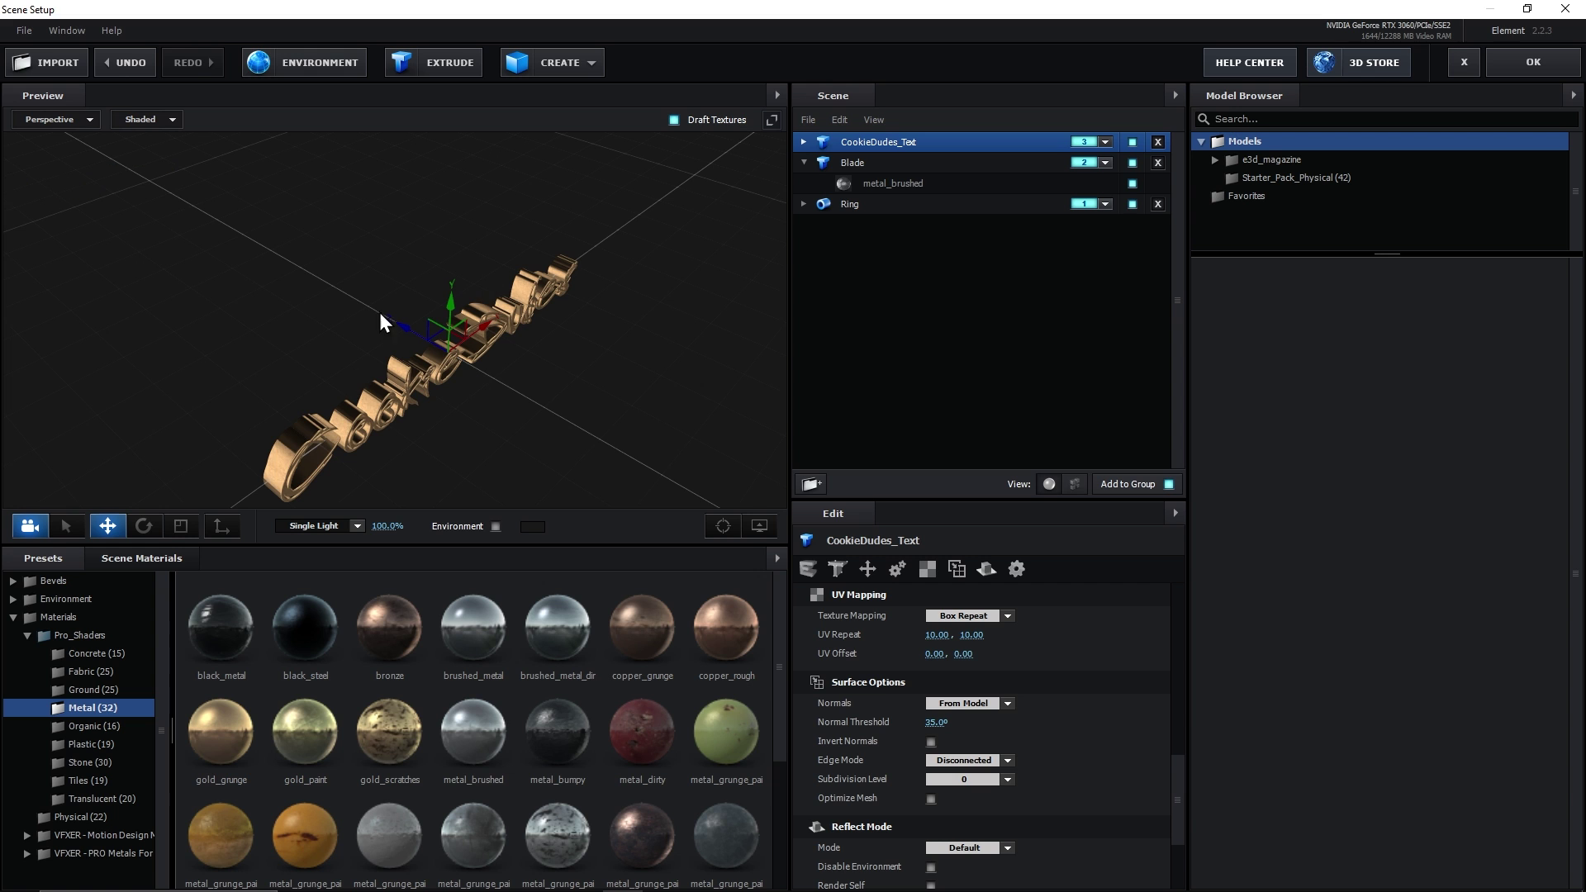
drag(379, 312, 424, 408)
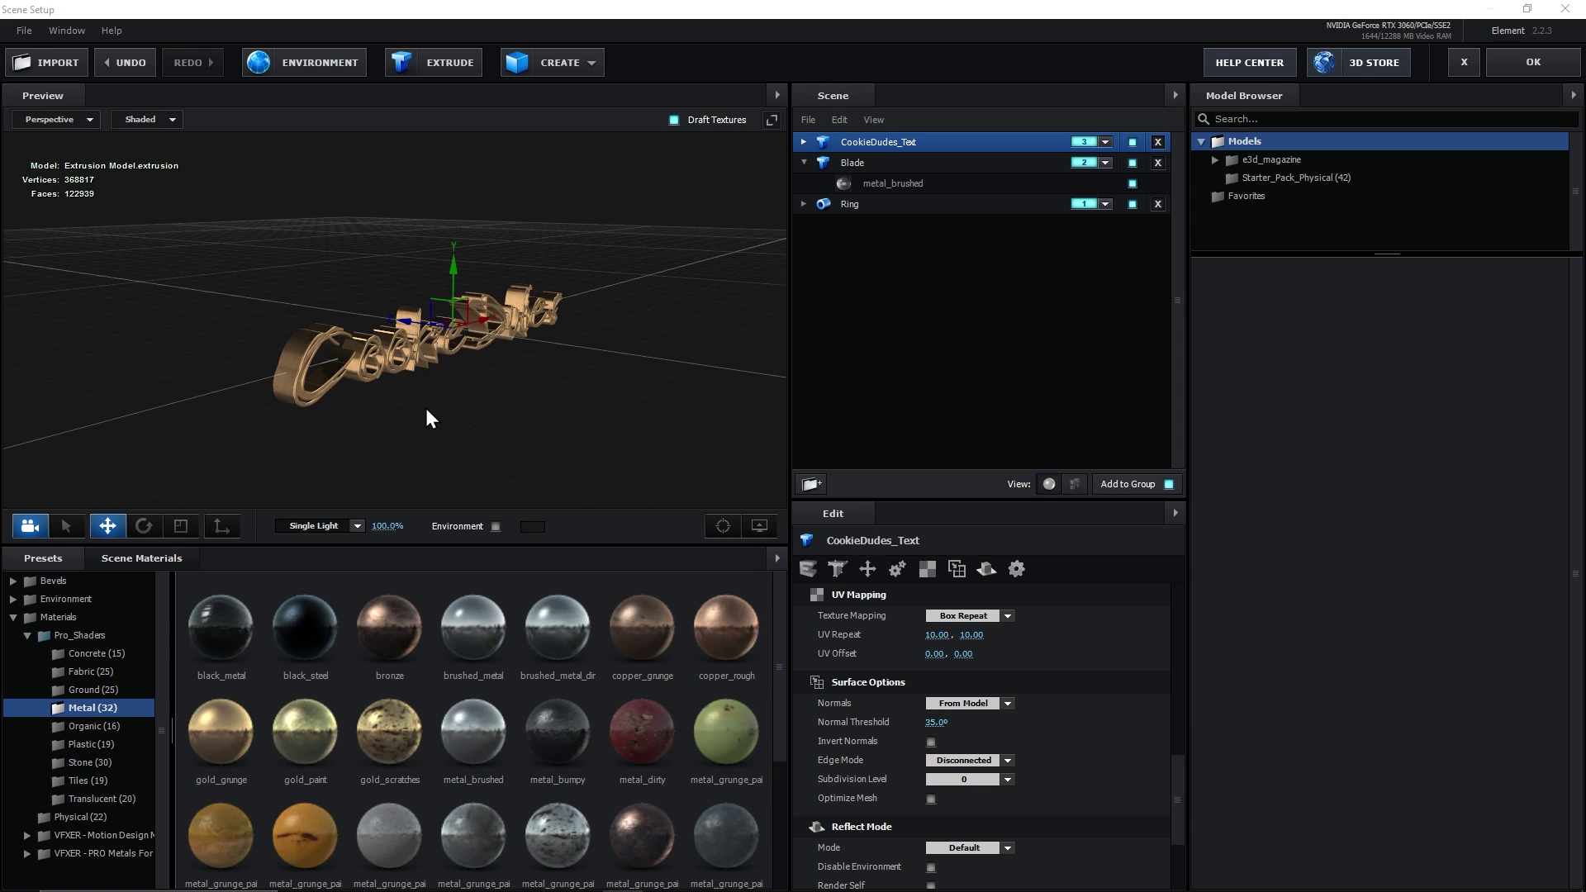
click(153, 528)
drag(410, 408, 463, 438)
key(shift)
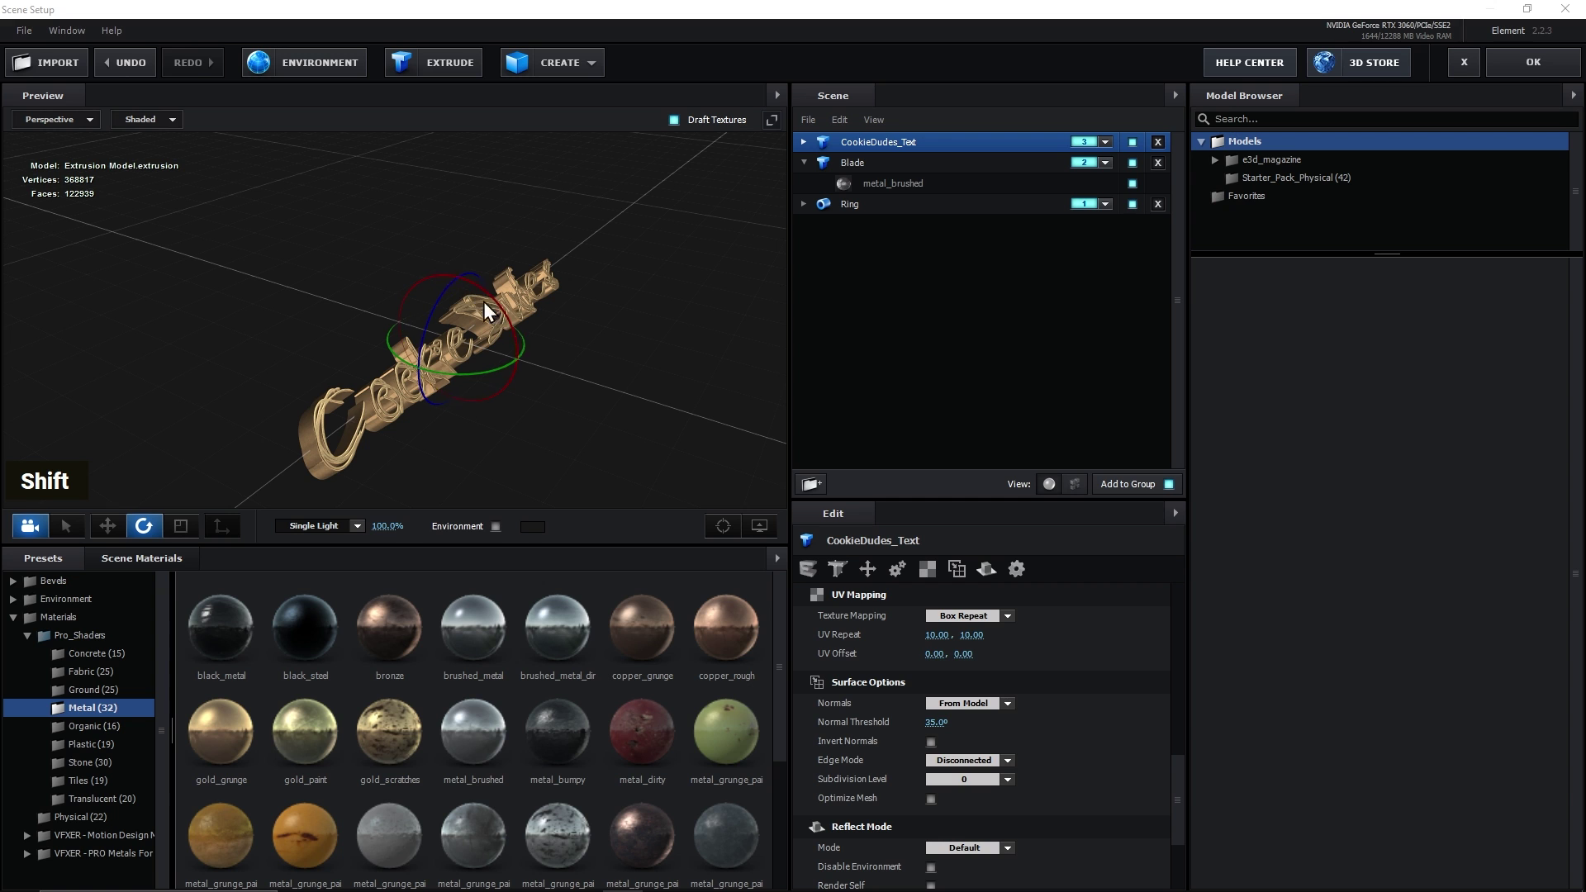
drag(483, 294, 448, 271)
click(108, 526)
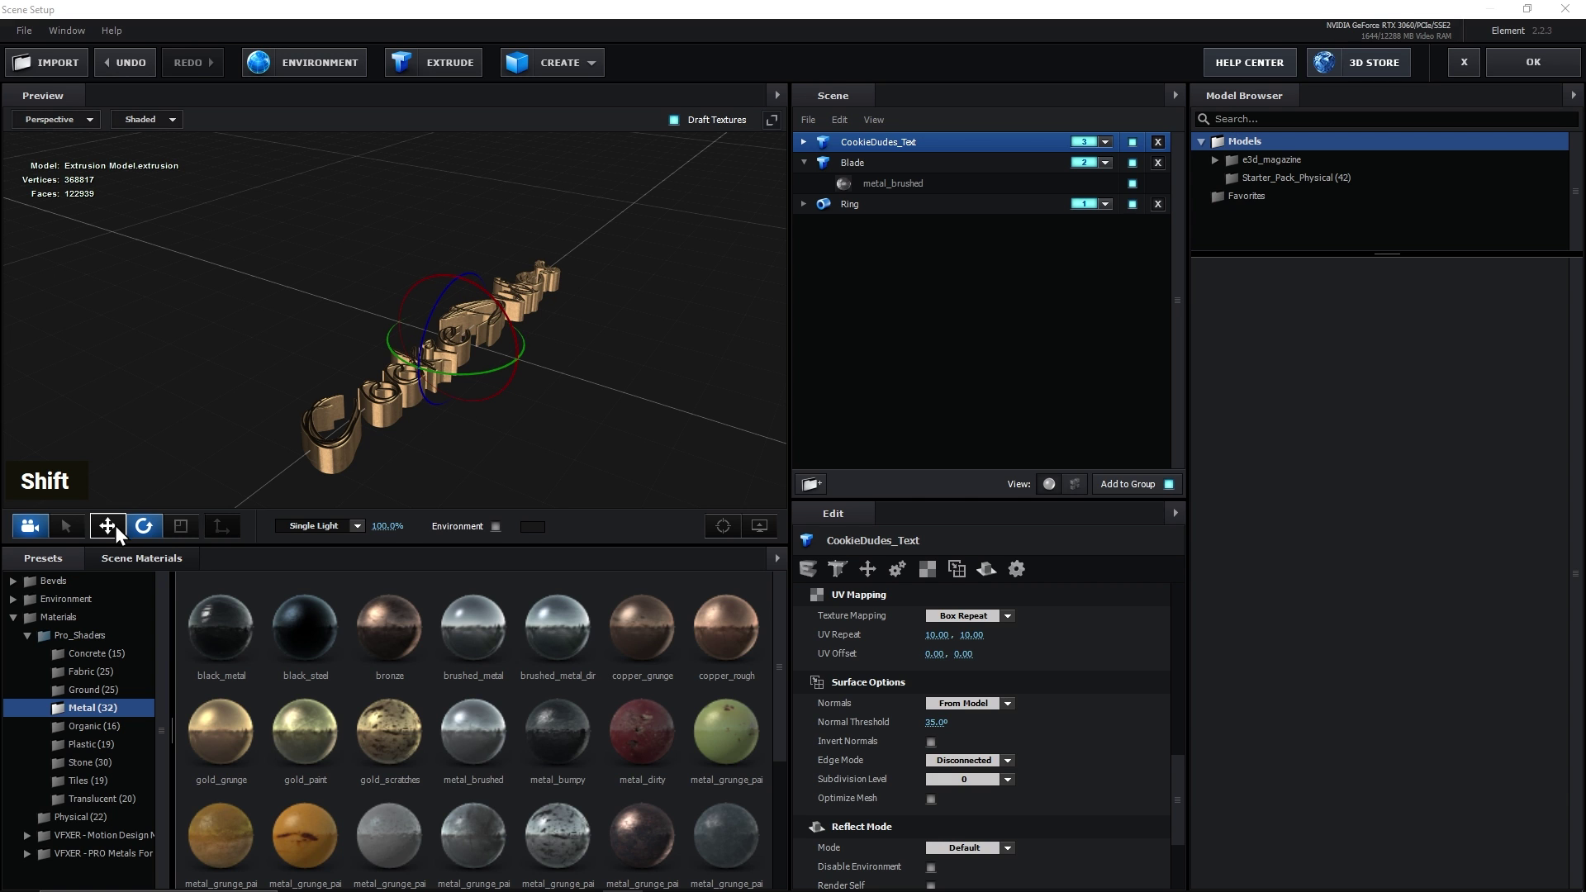
drag(603, 357, 446, 339)
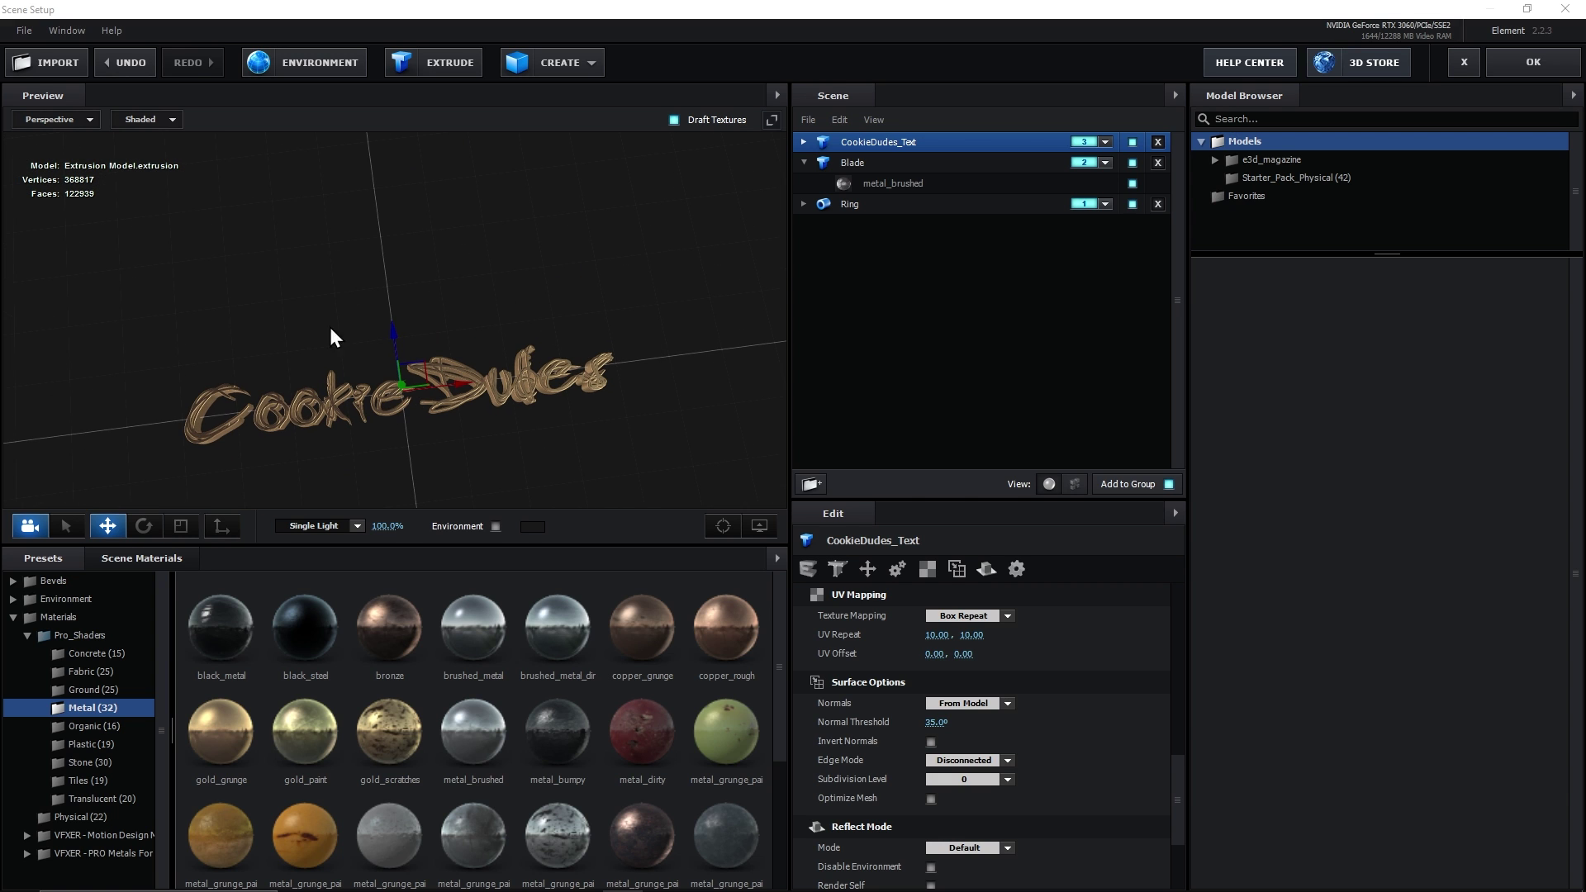
Apply the Scene Setup changes and show the whole composition at 50% from Custom View 1.
click(1532, 63)
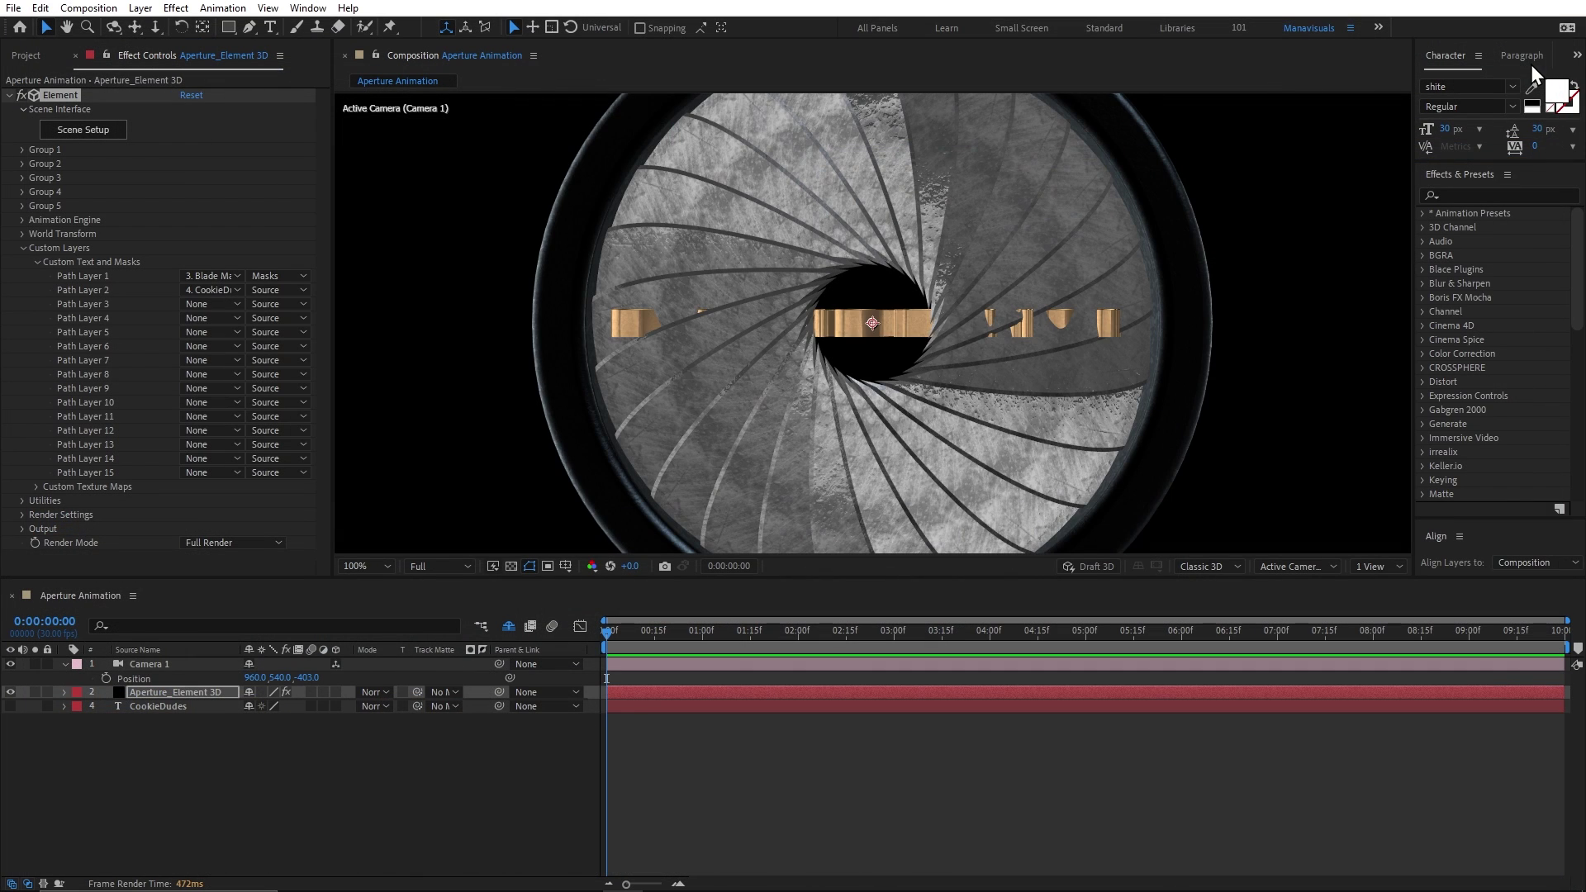
key(comma)
key(comma)
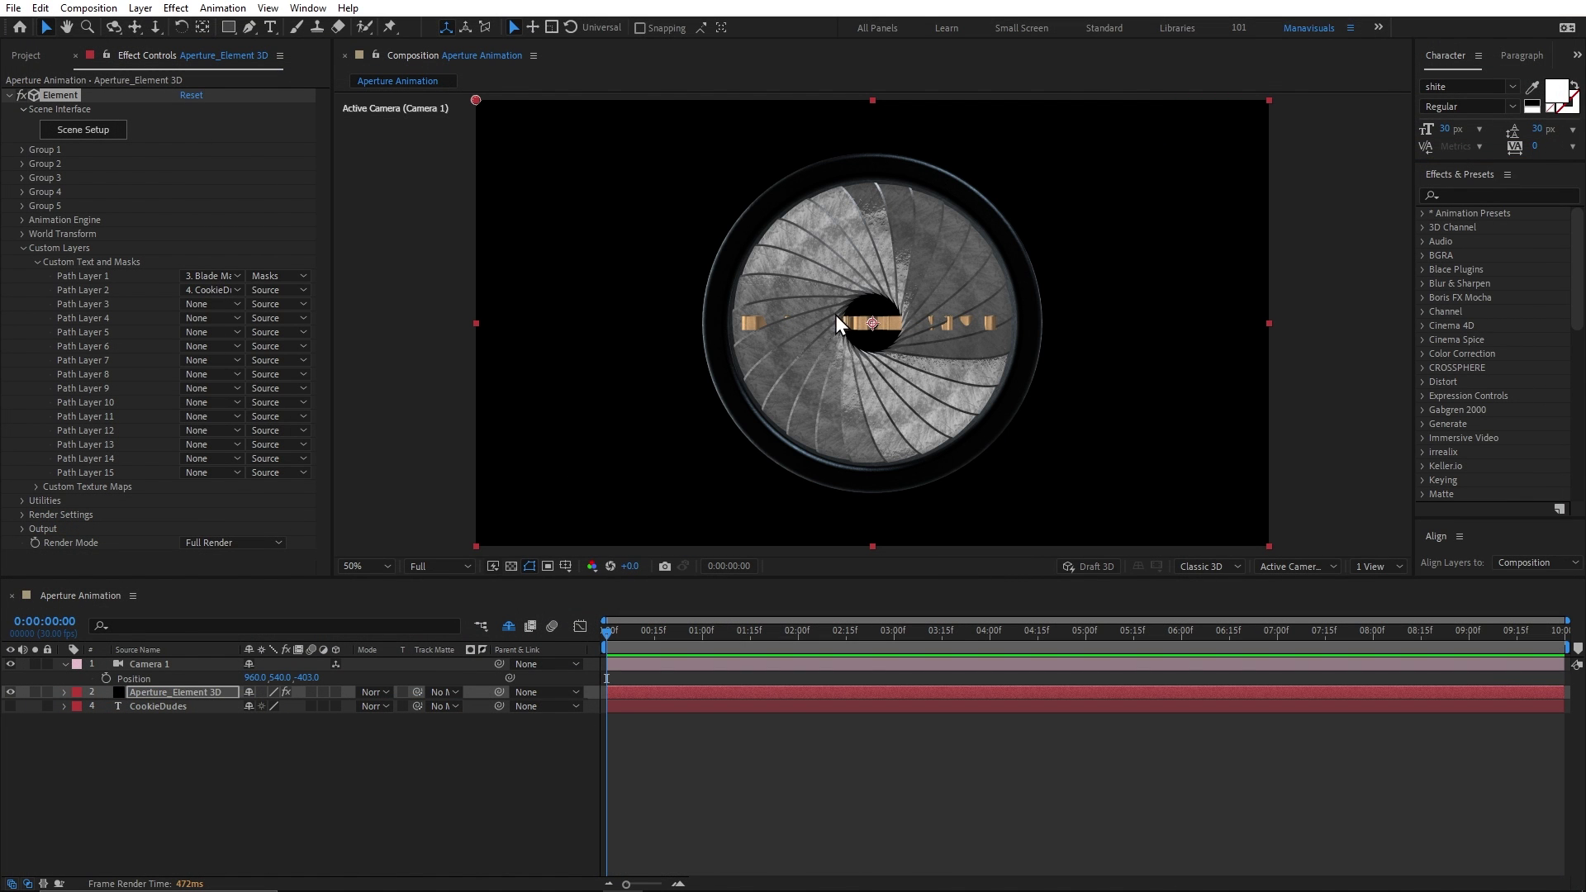
click(843, 258)
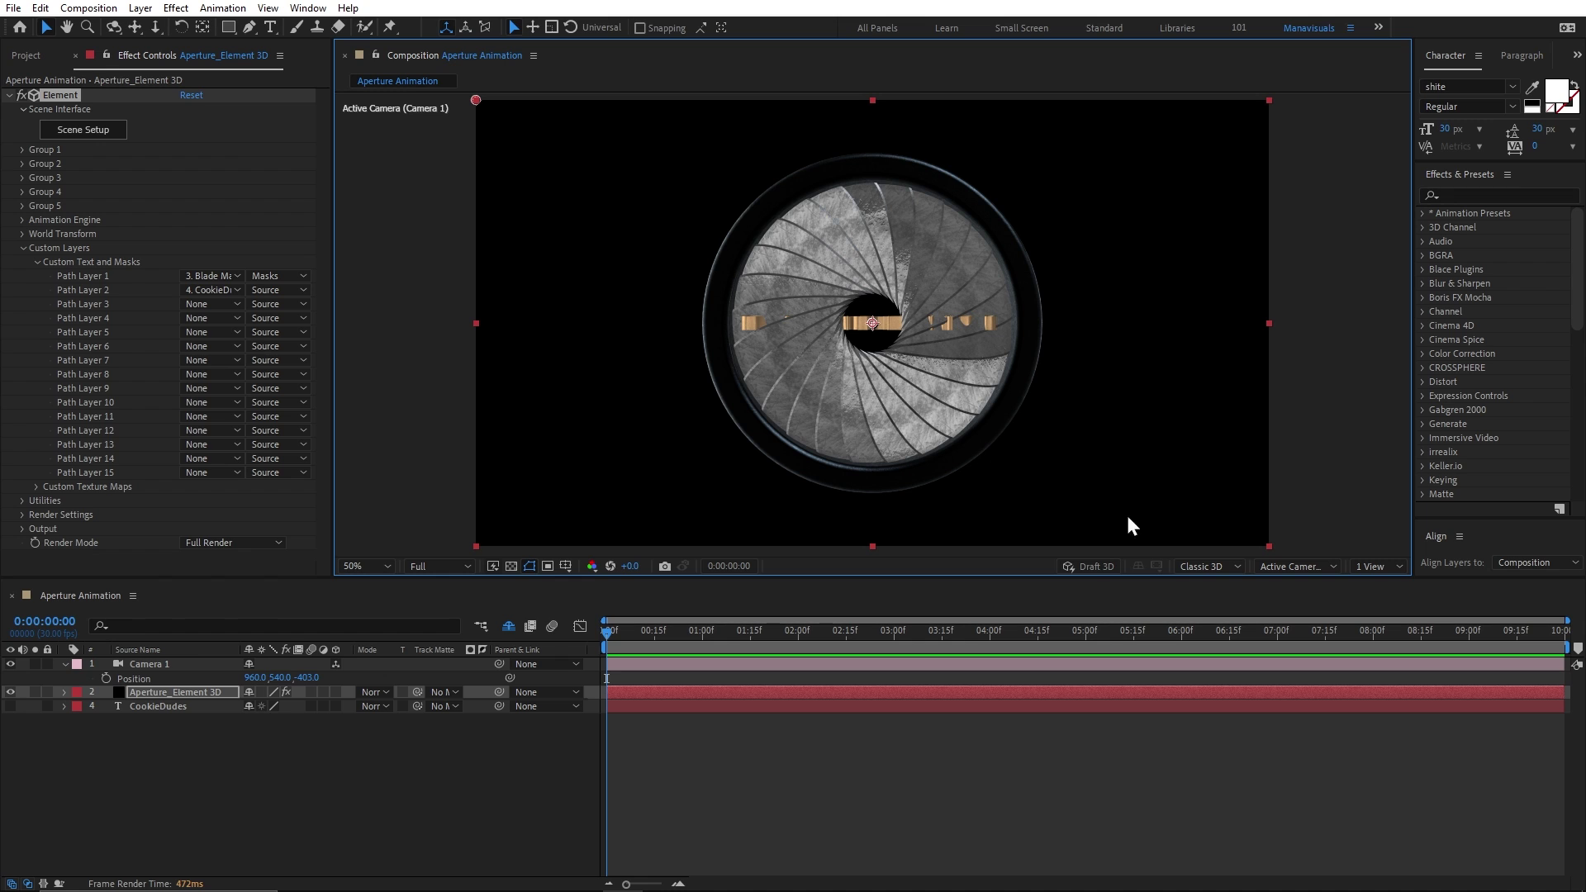
click(1289, 567)
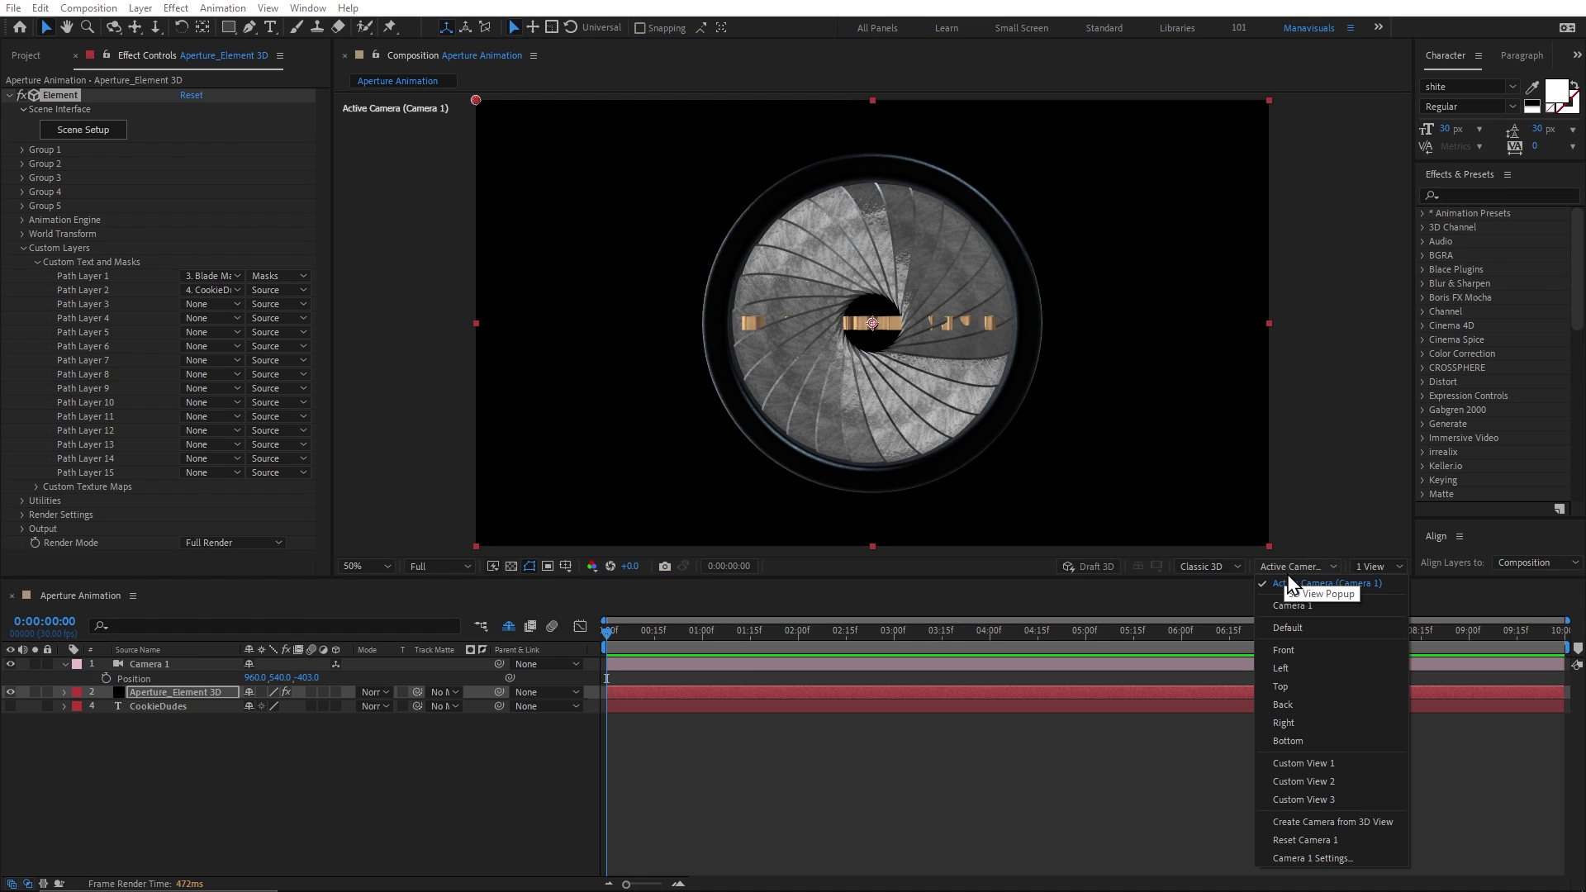
click(1321, 765)
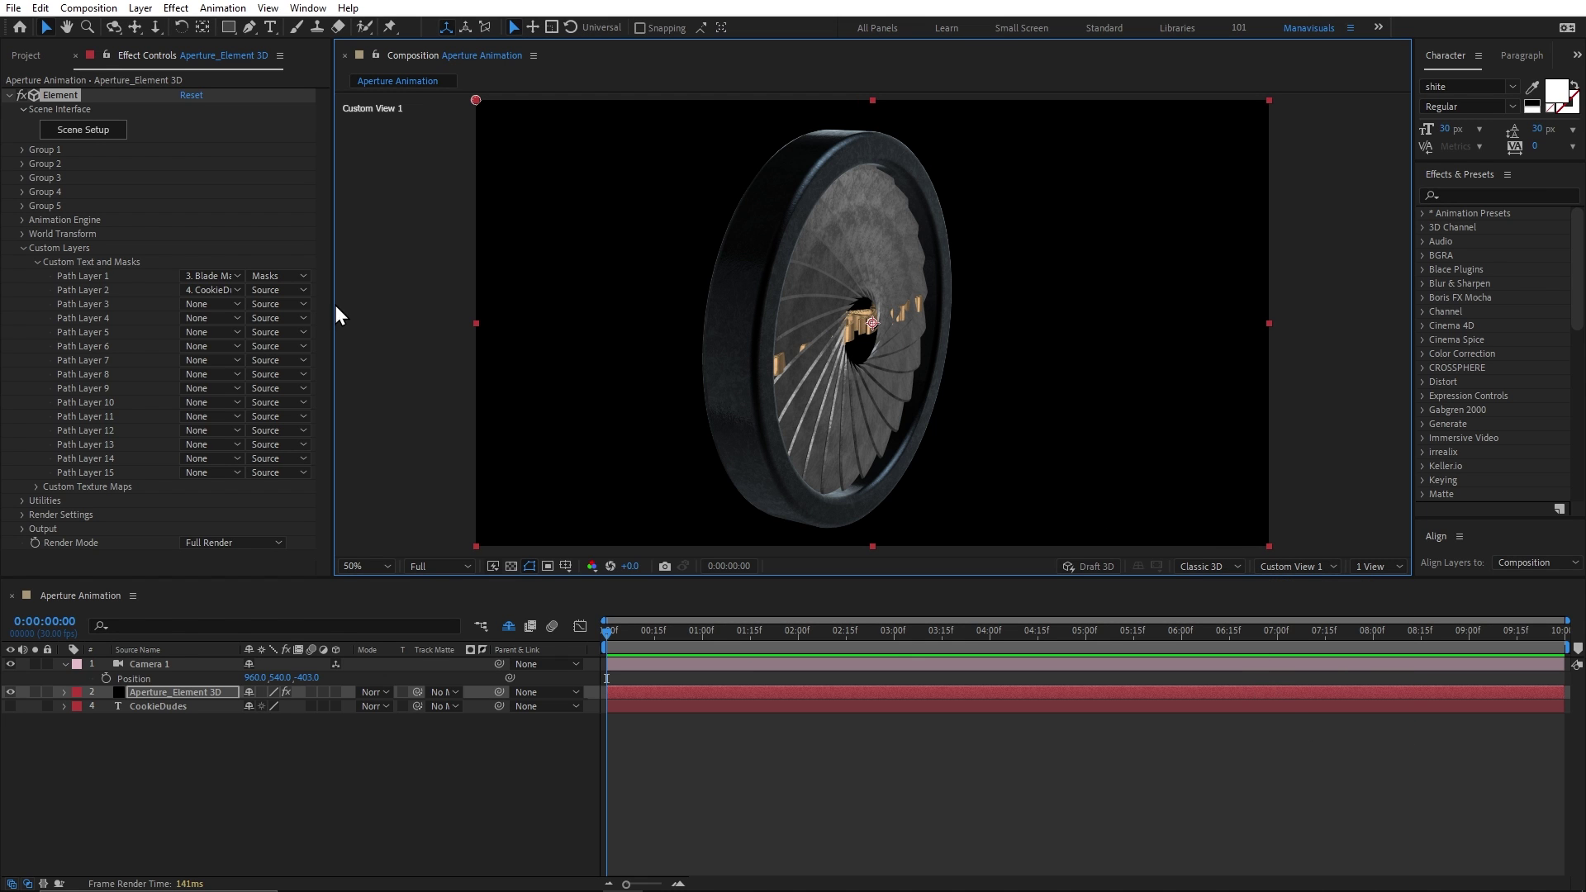
Raise the text onto the ring's outer rim by setting Group 3's Particle Replicator Position XY to 960.0, 410.3.
click(21, 178)
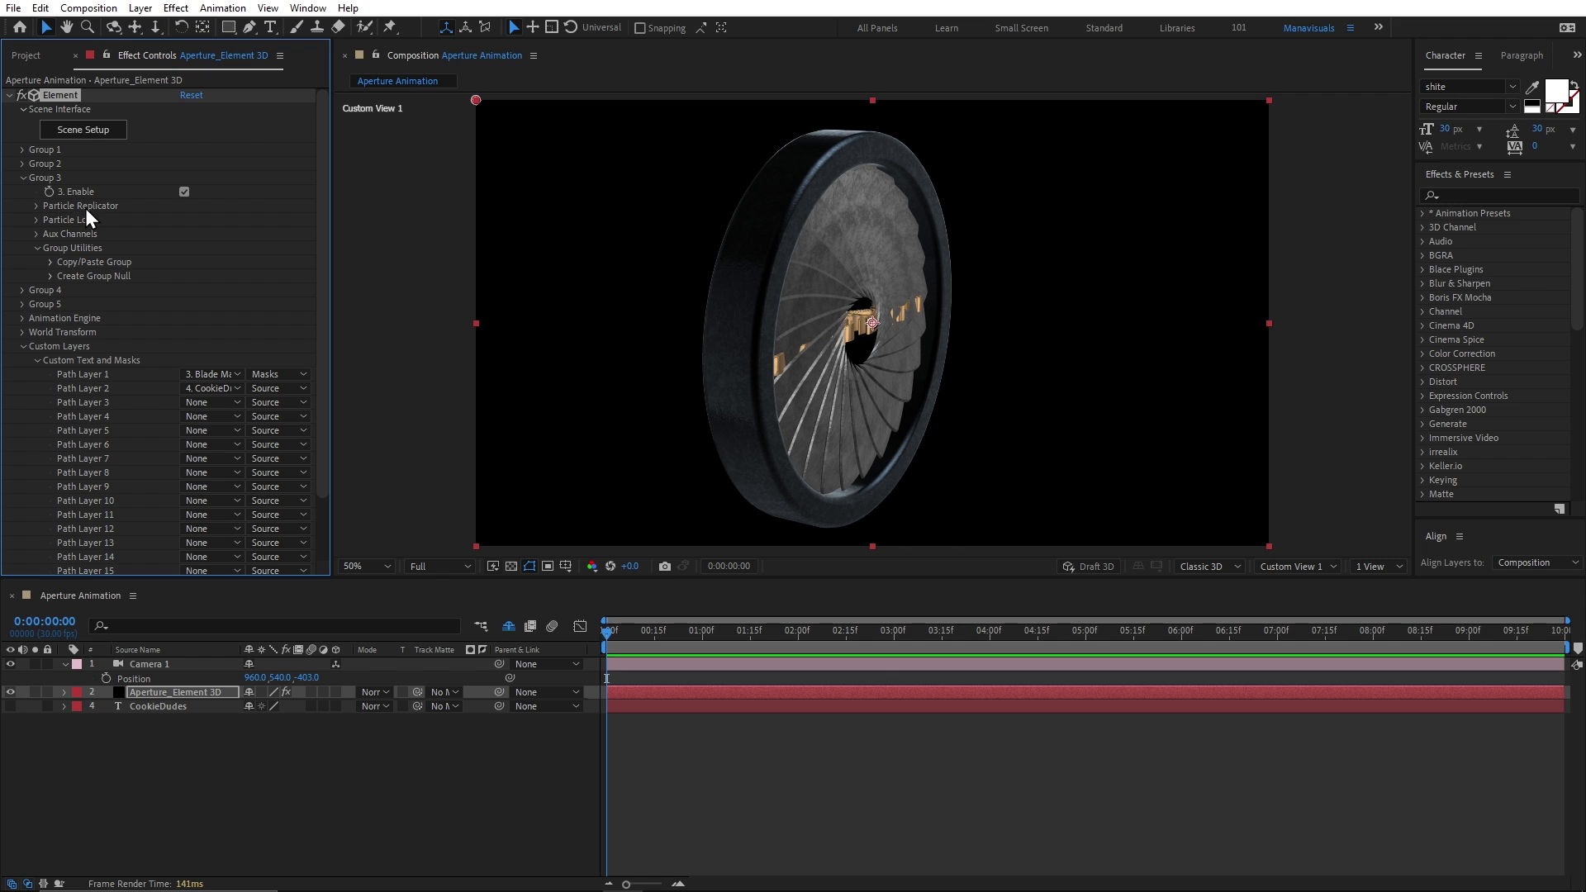
click(36, 205)
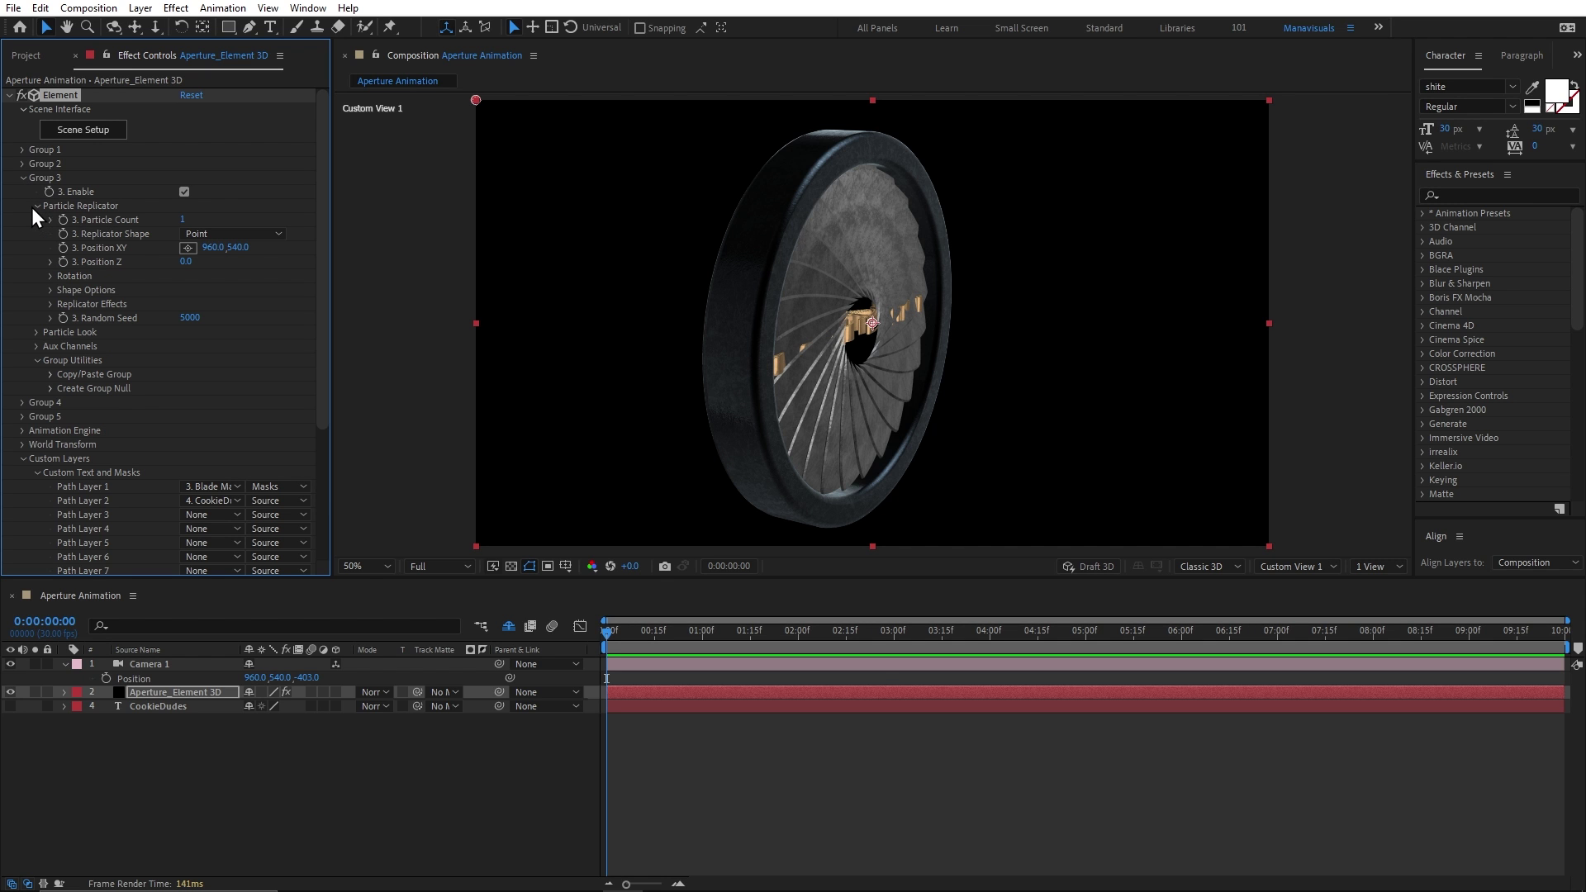
drag(153, 248, 124, 247)
key(c)
drag(656, 273, 697, 251)
key(c)
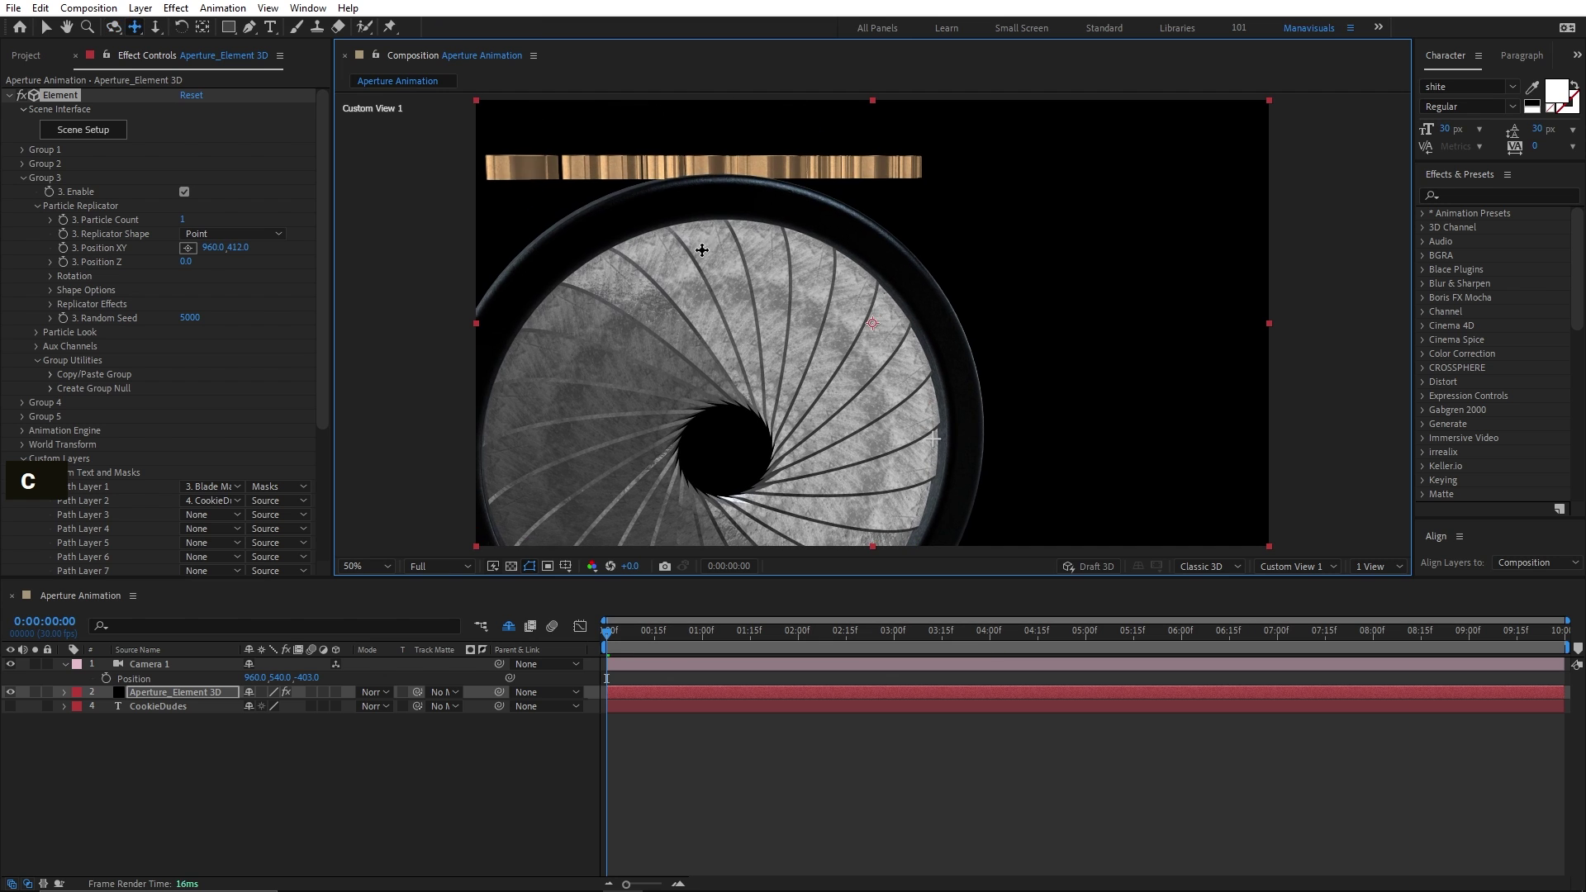
drag(239, 247, 232, 267)
key(c)
drag(647, 248, 780, 146)
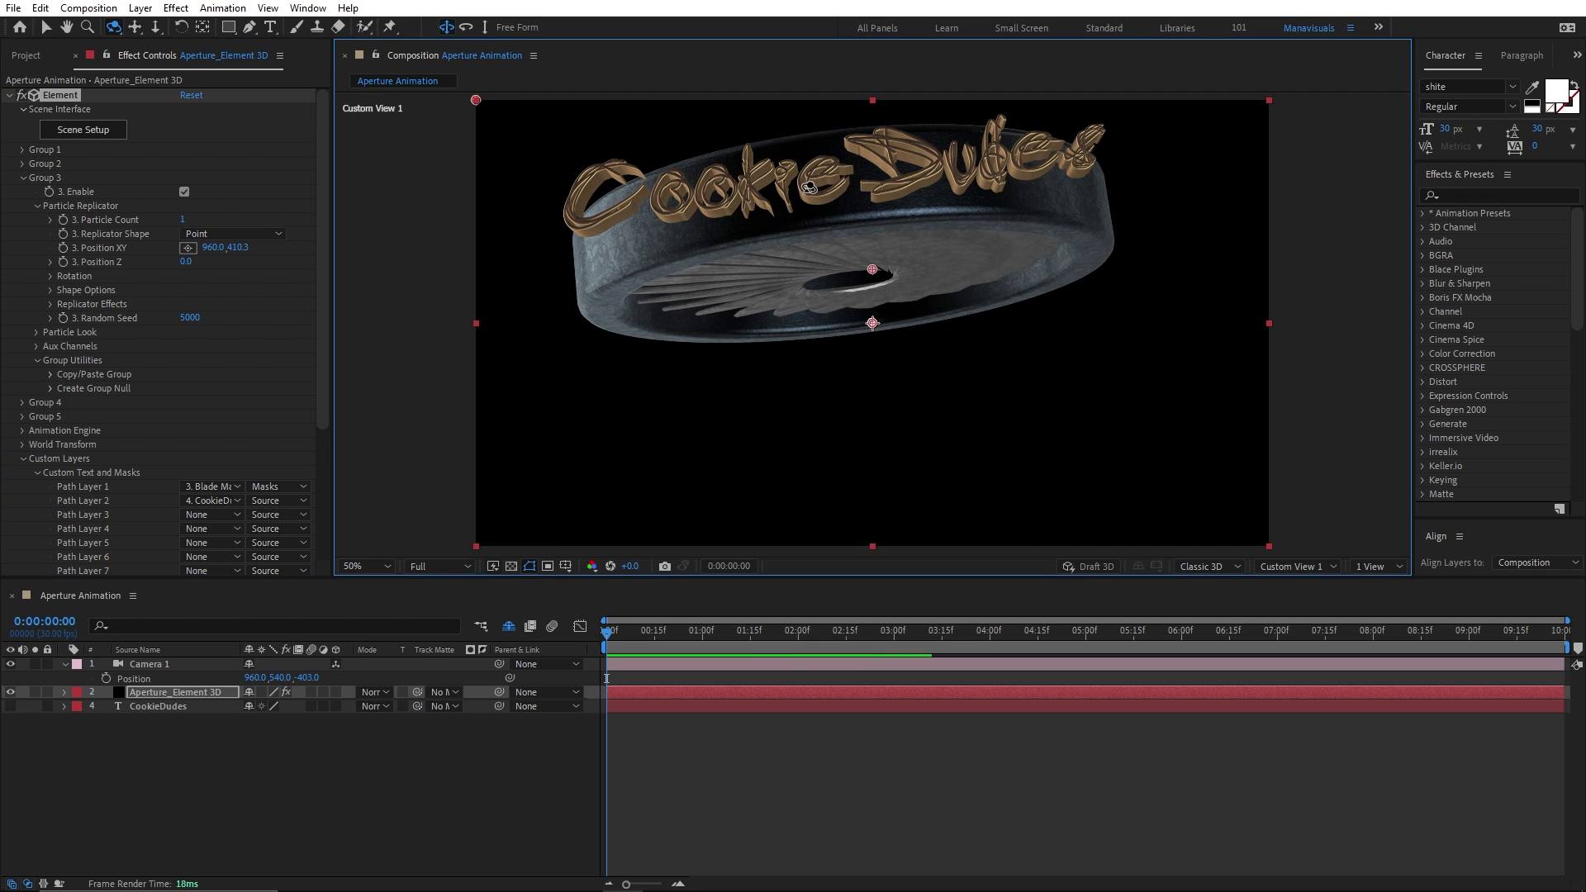
Set the CookieDudes text layer's font size to 35 px.
click(152, 707)
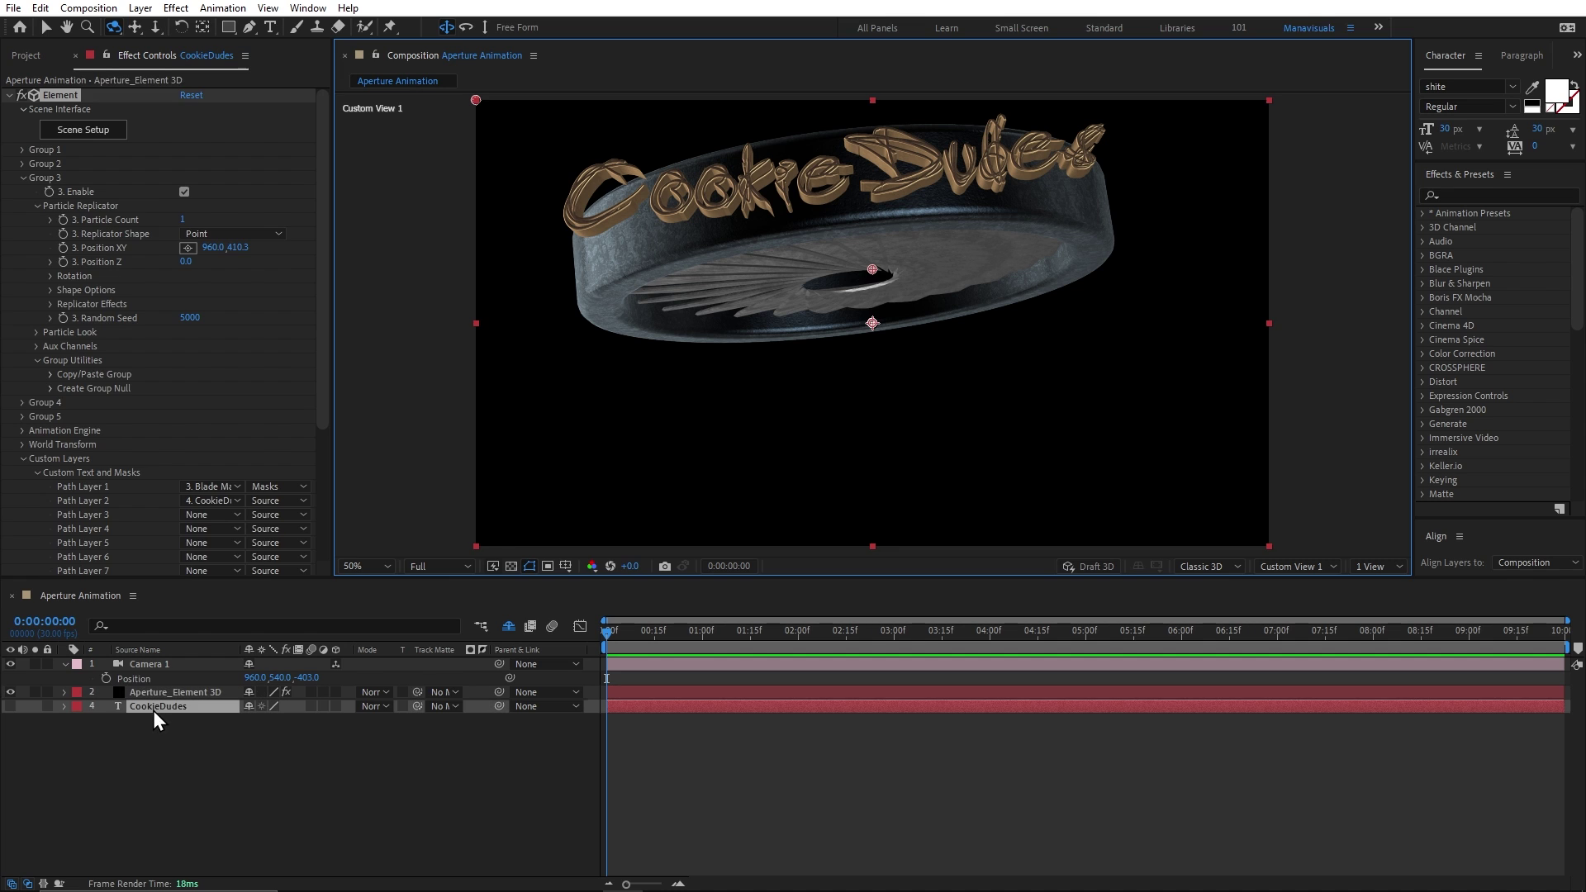
drag(1445, 130, 1446, 124)
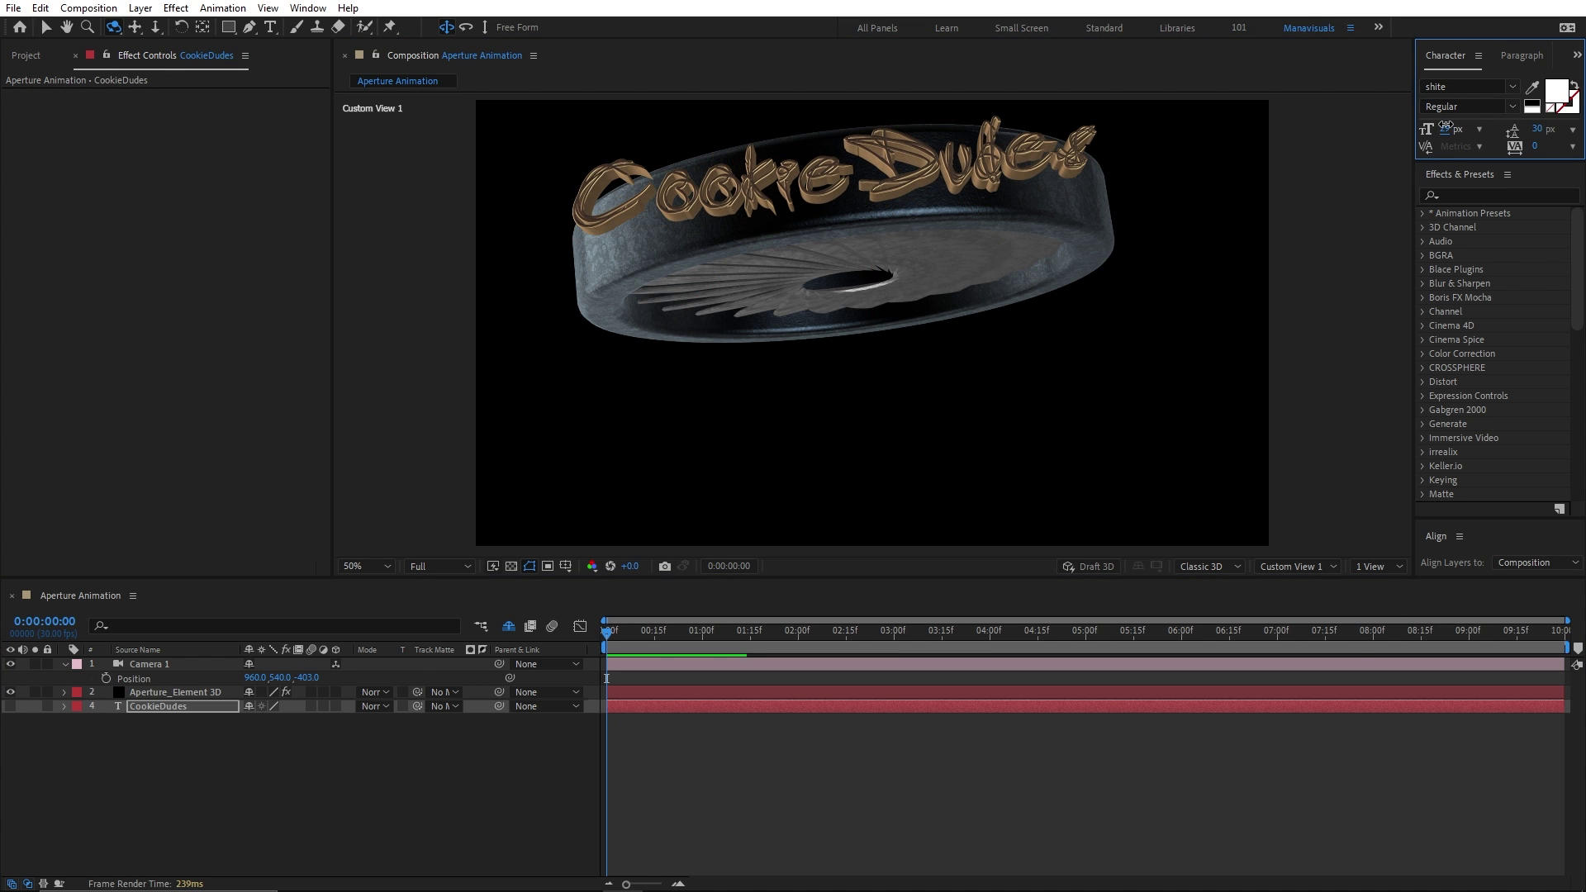
click(1445, 125)
text(35)
key(Return)
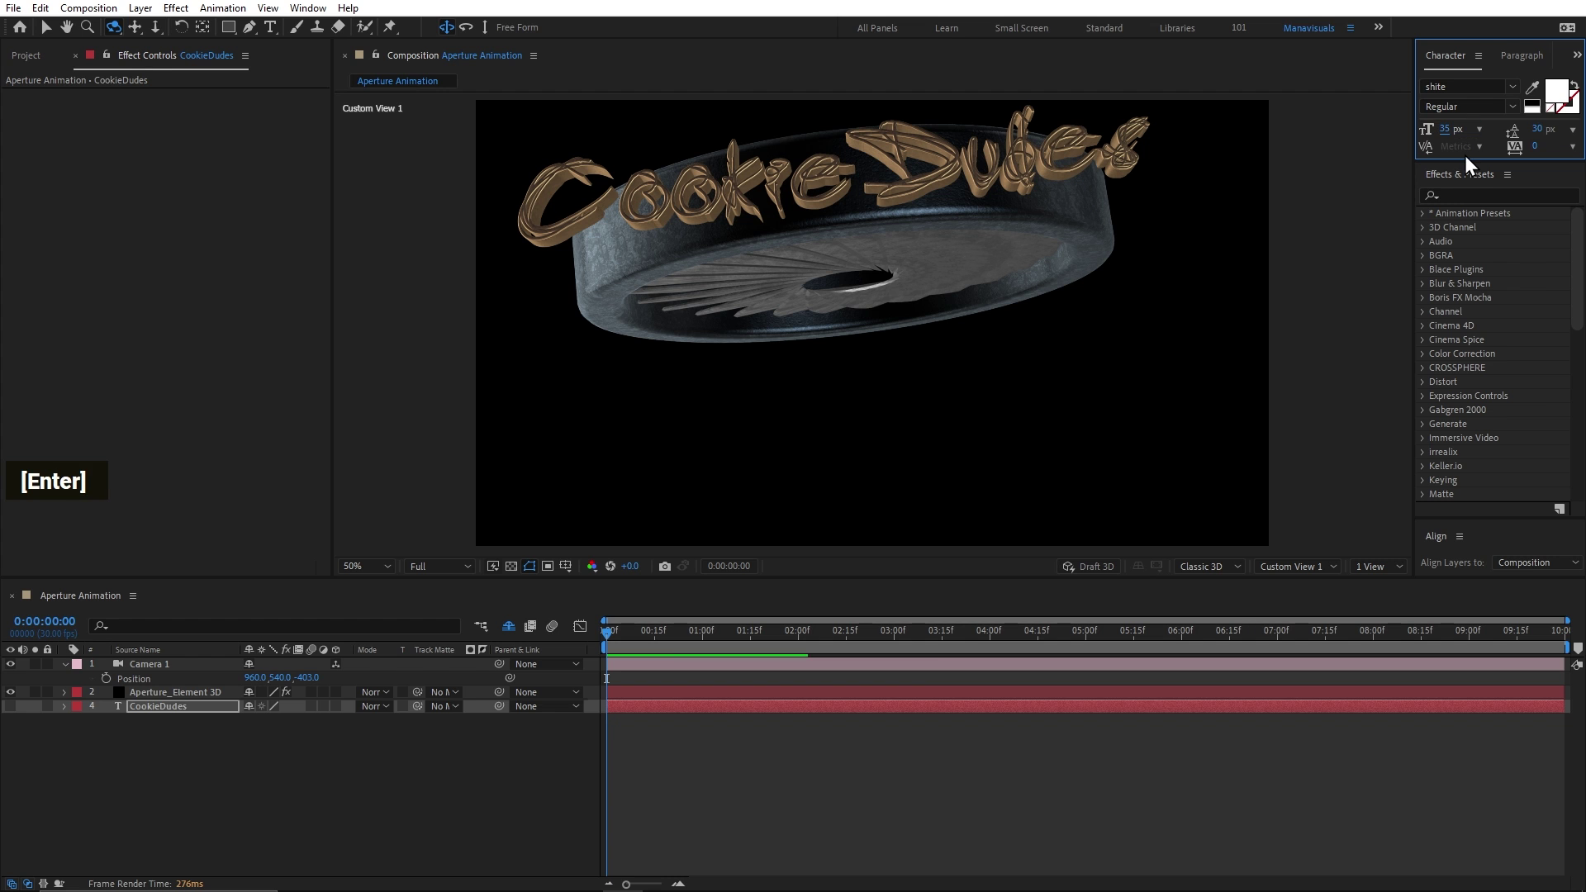
Curve the gold text around the ring's rim by enabling Group 3's Deform and Bend and setting the Bend Angle to 102°.
drag(860, 241, 792, 198)
key(c)
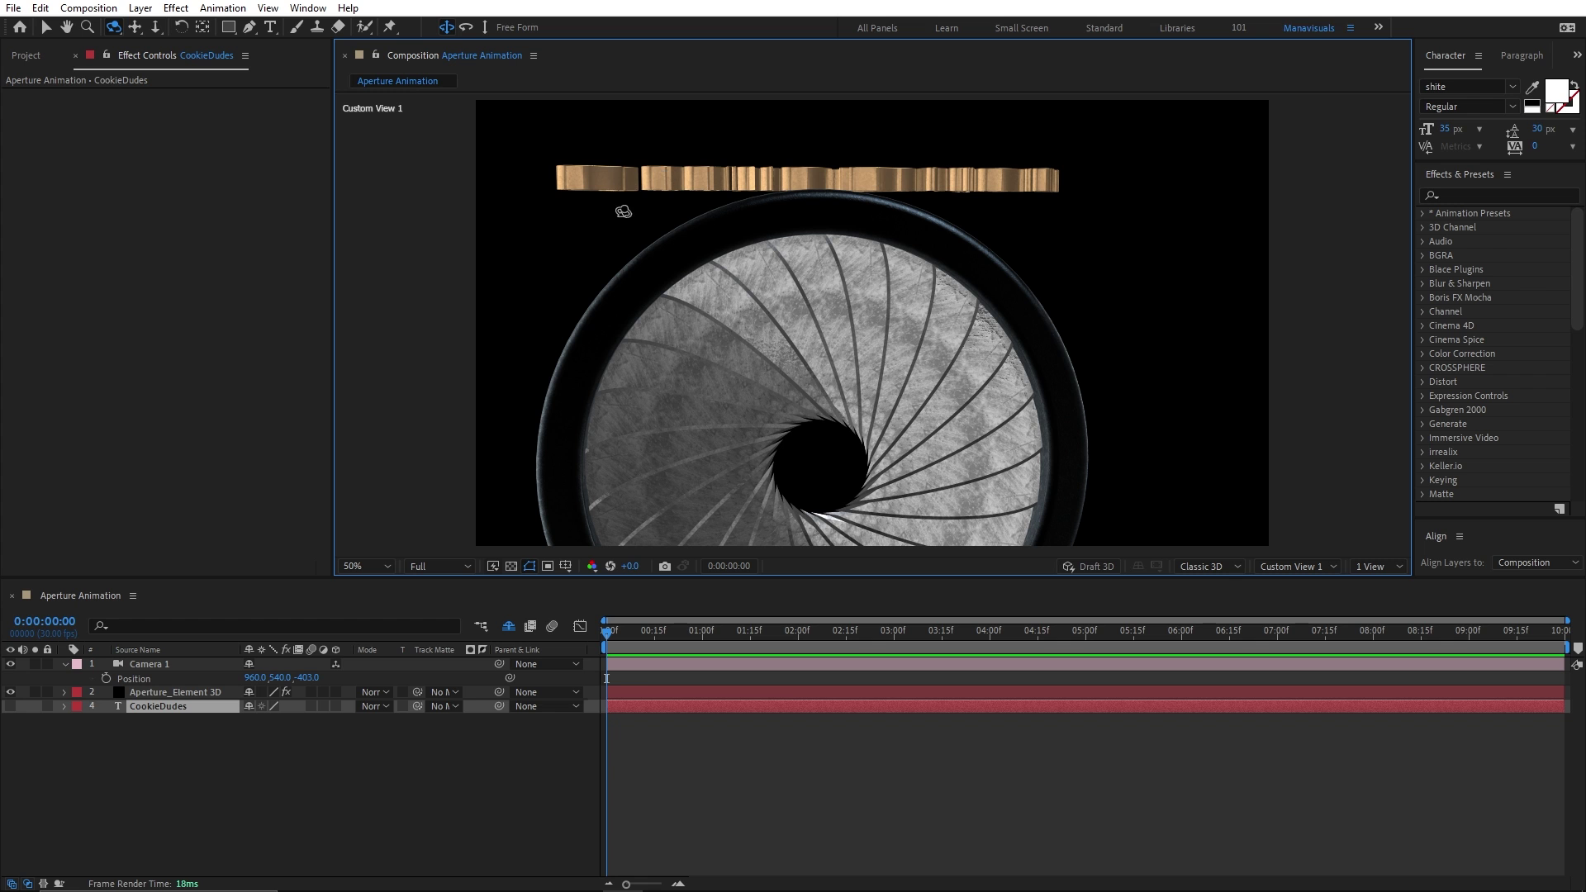
click(200, 692)
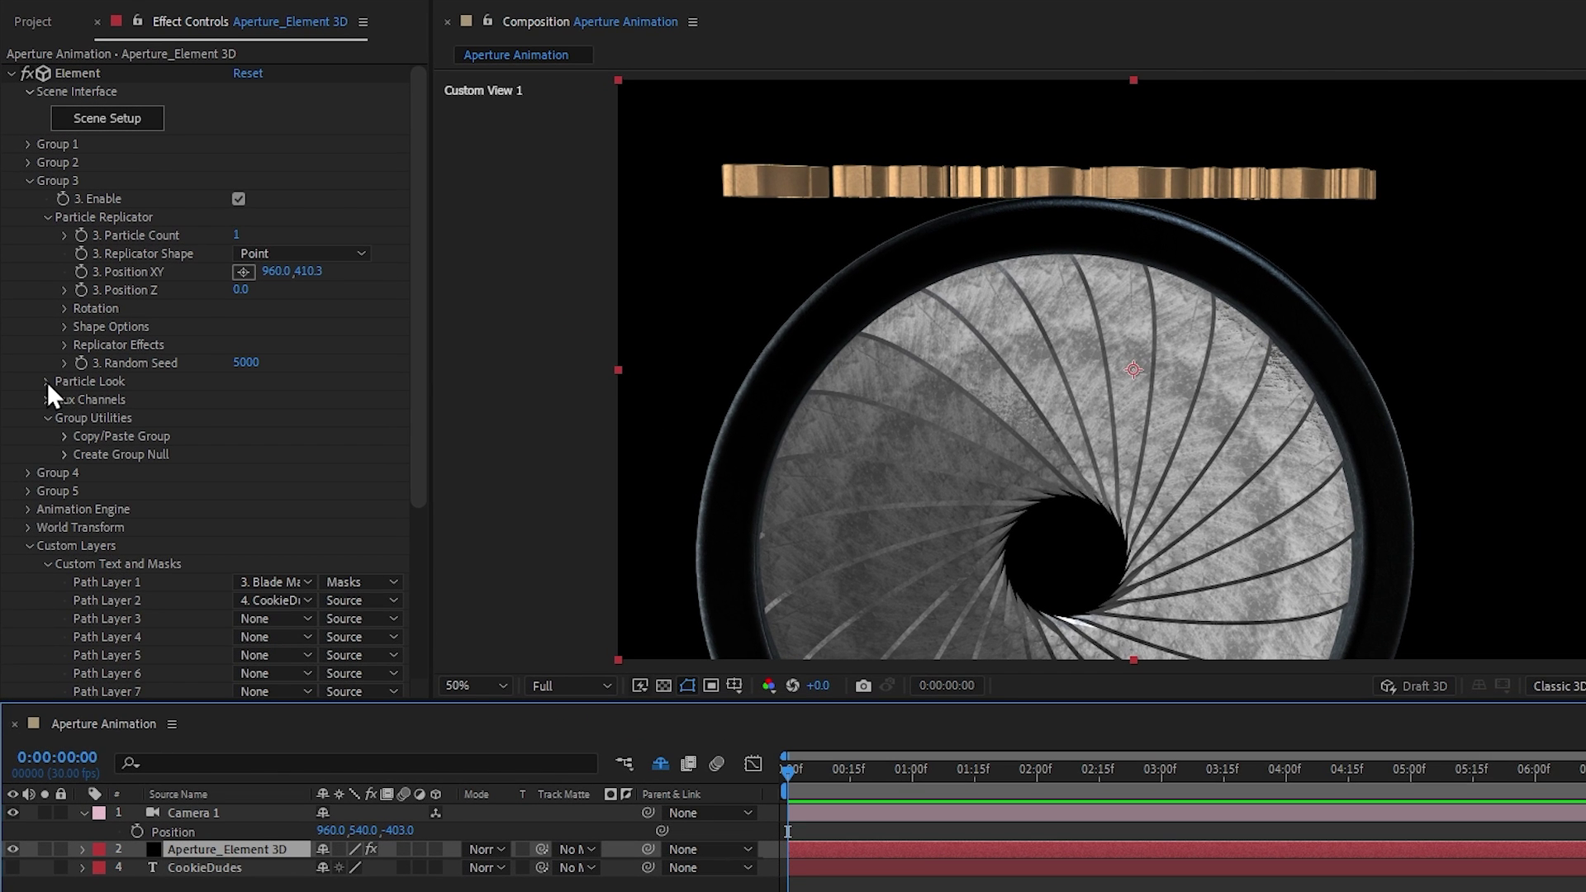
click(46, 382)
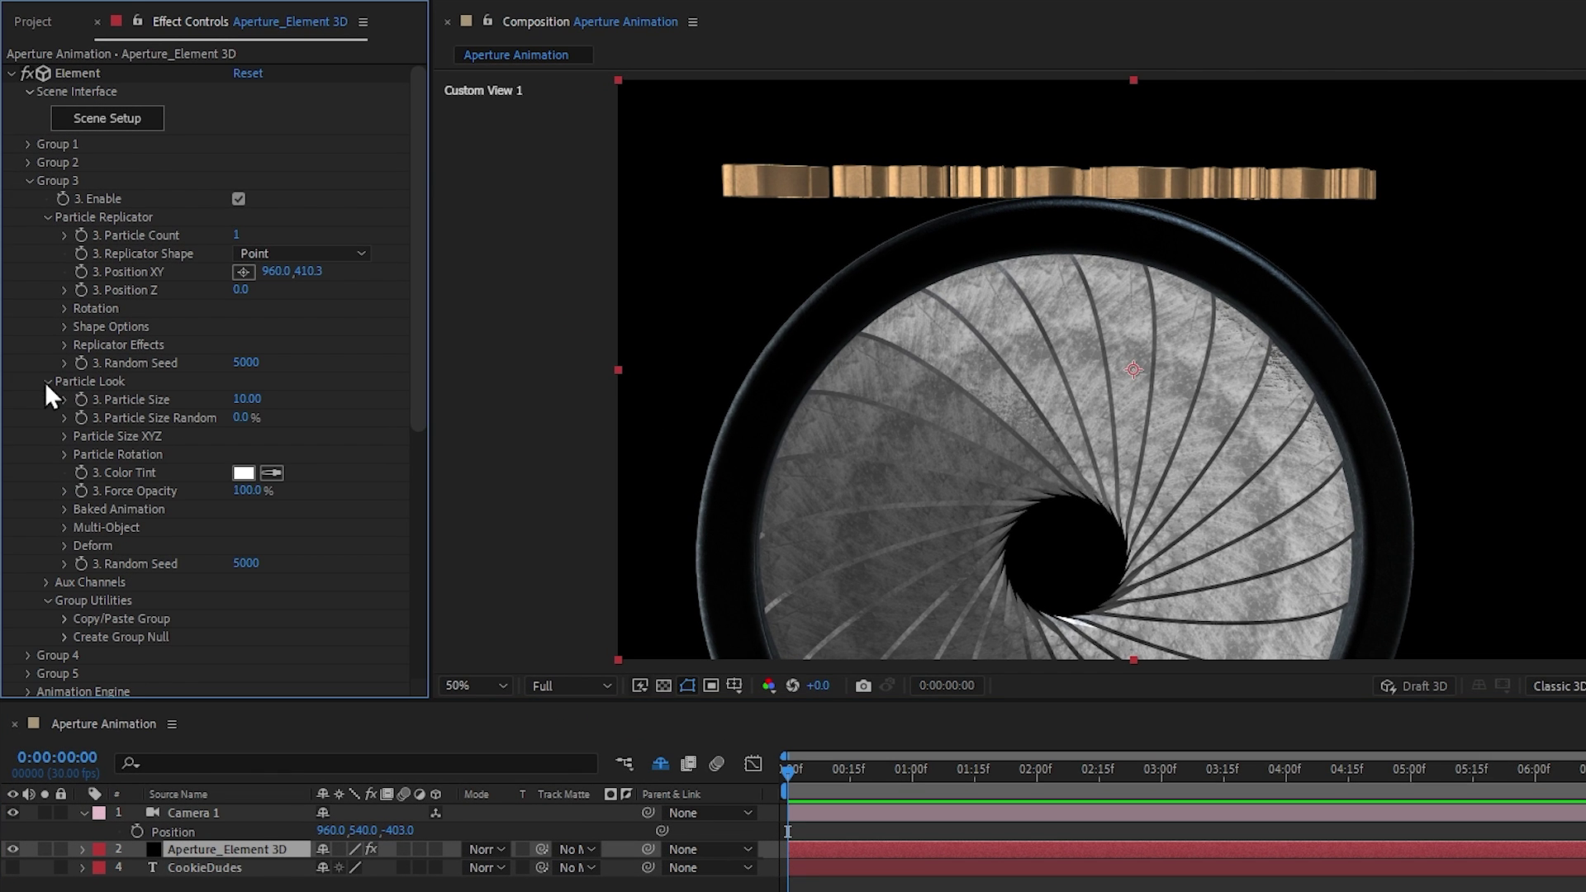
click(67, 547)
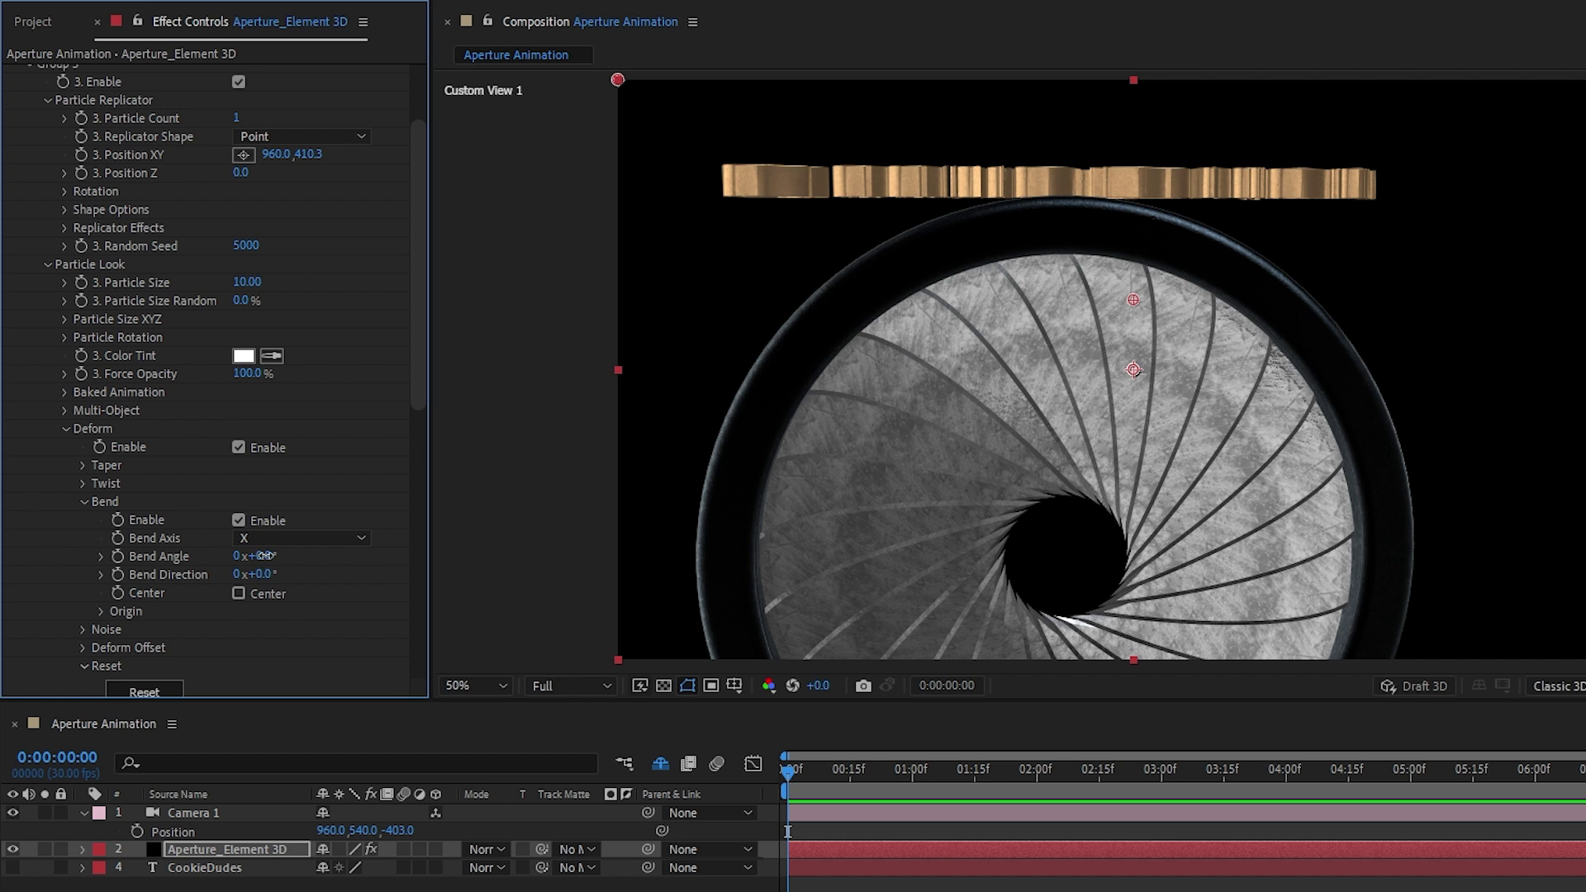
drag(262, 555, 350, 537)
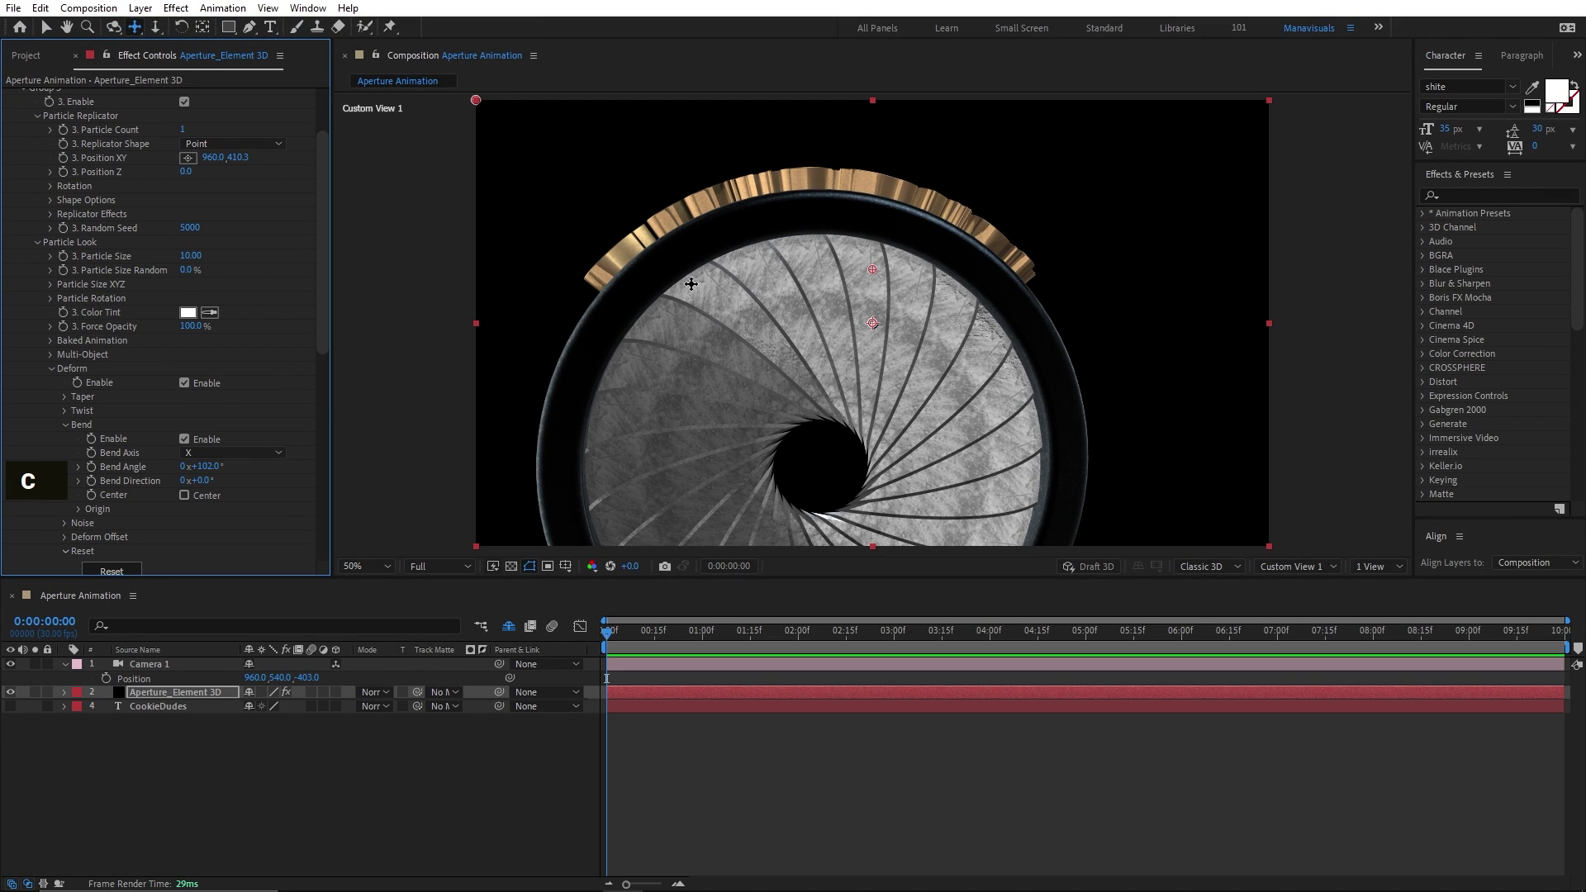
drag(692, 283, 958, 314)
key(c)
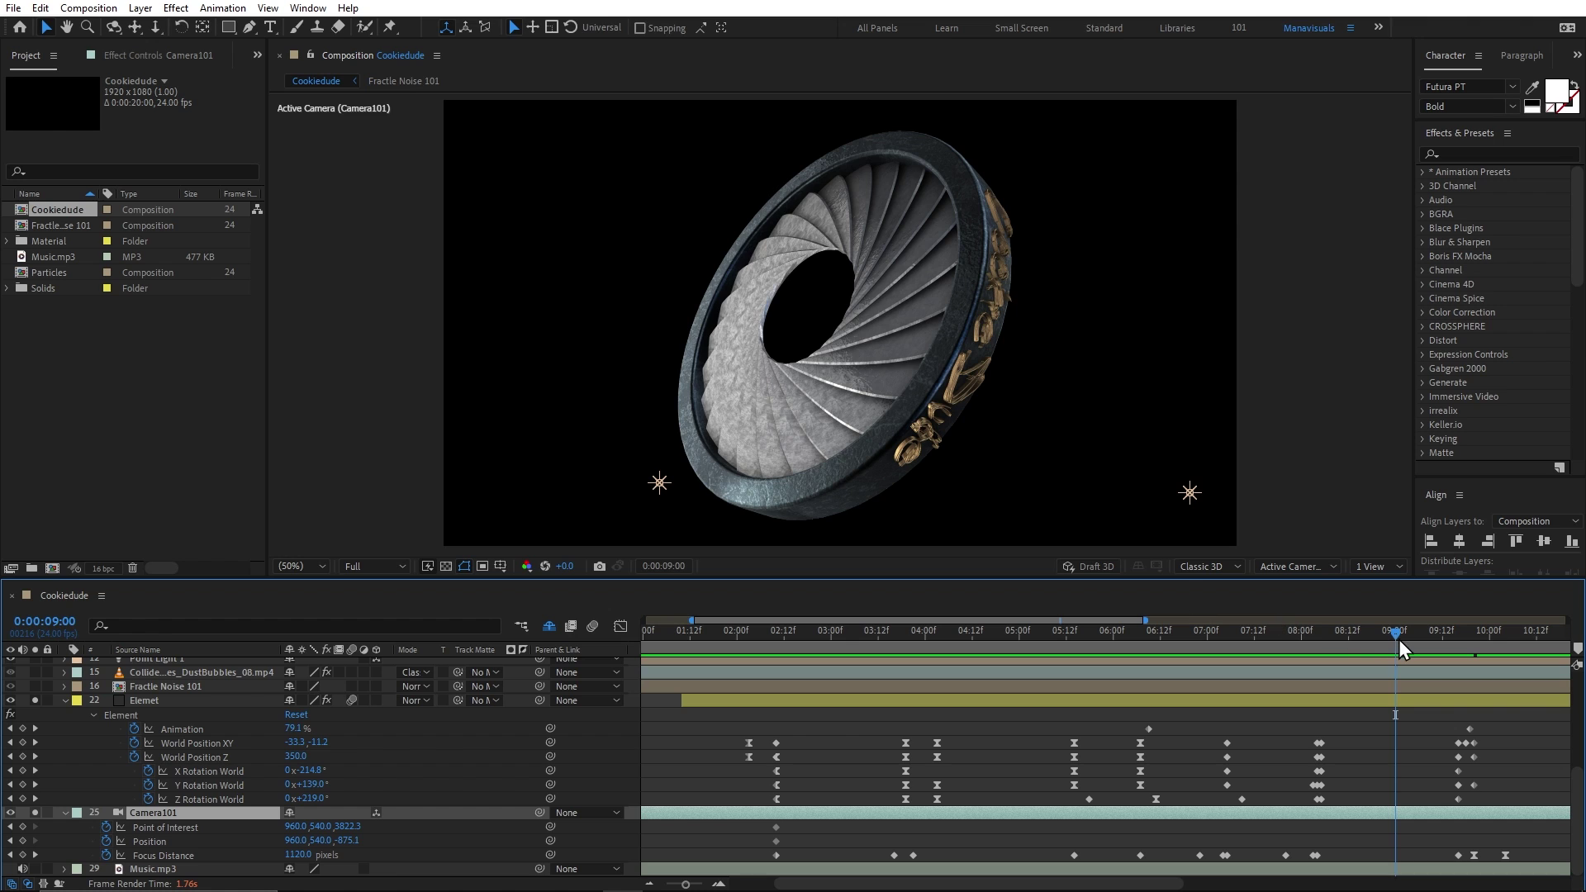
Review the Cookiedude composition at 0:00:07:11 and examine the upper layers of its layer stack.
drag(1400, 639, 1250, 646)
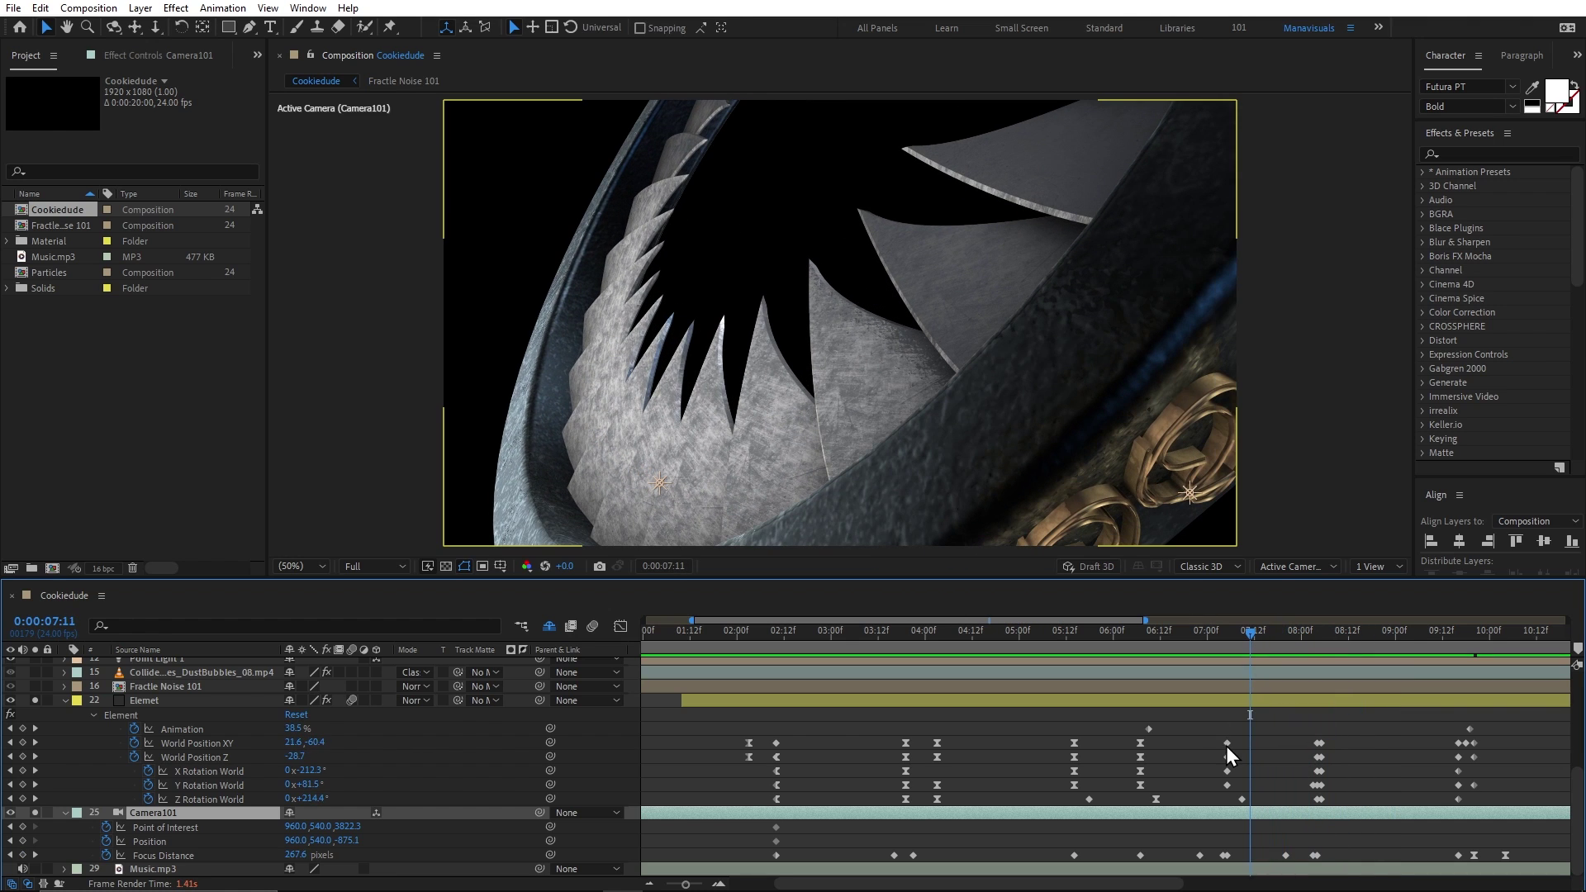
scroll(1226, 747, up, 5)
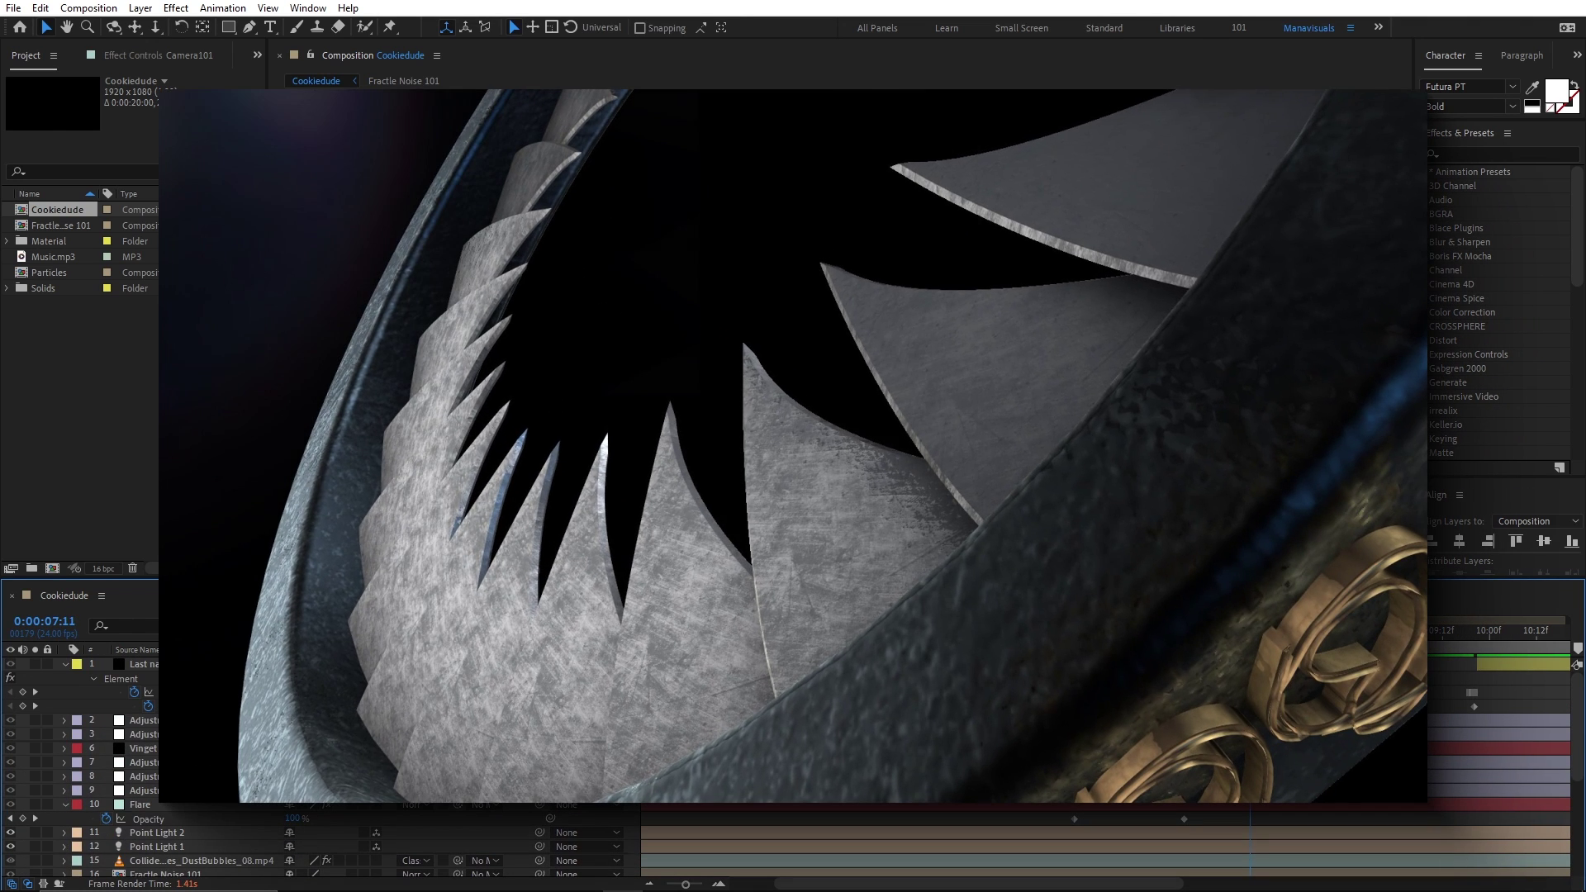